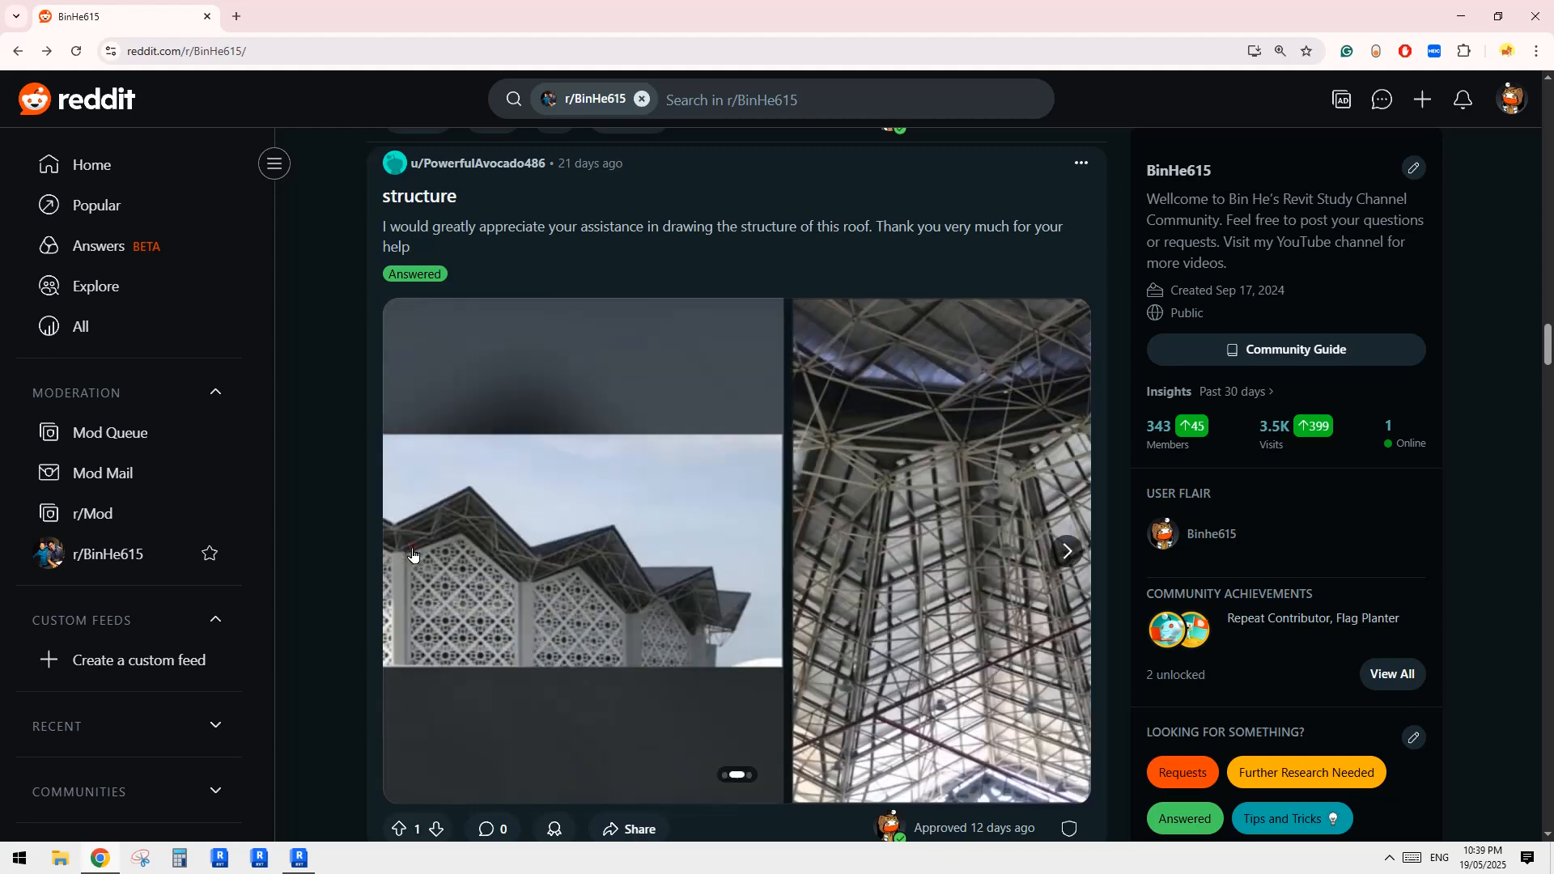
Examine the three reference images in the "structure" post for the roof's folded shape and truss layout
left_click(1067, 552)
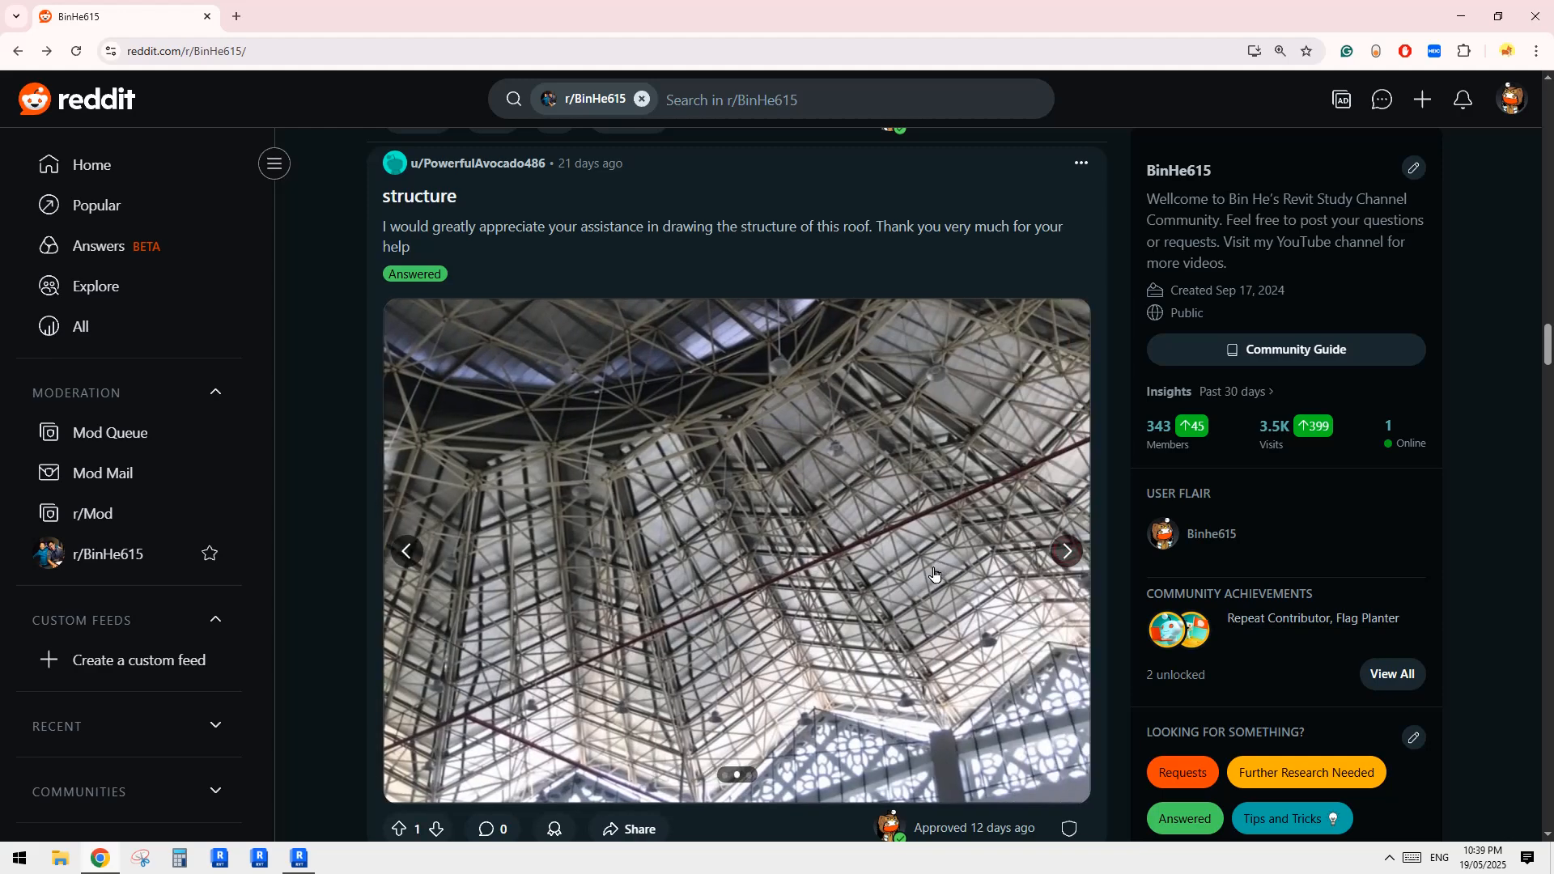
left_click(1067, 552)
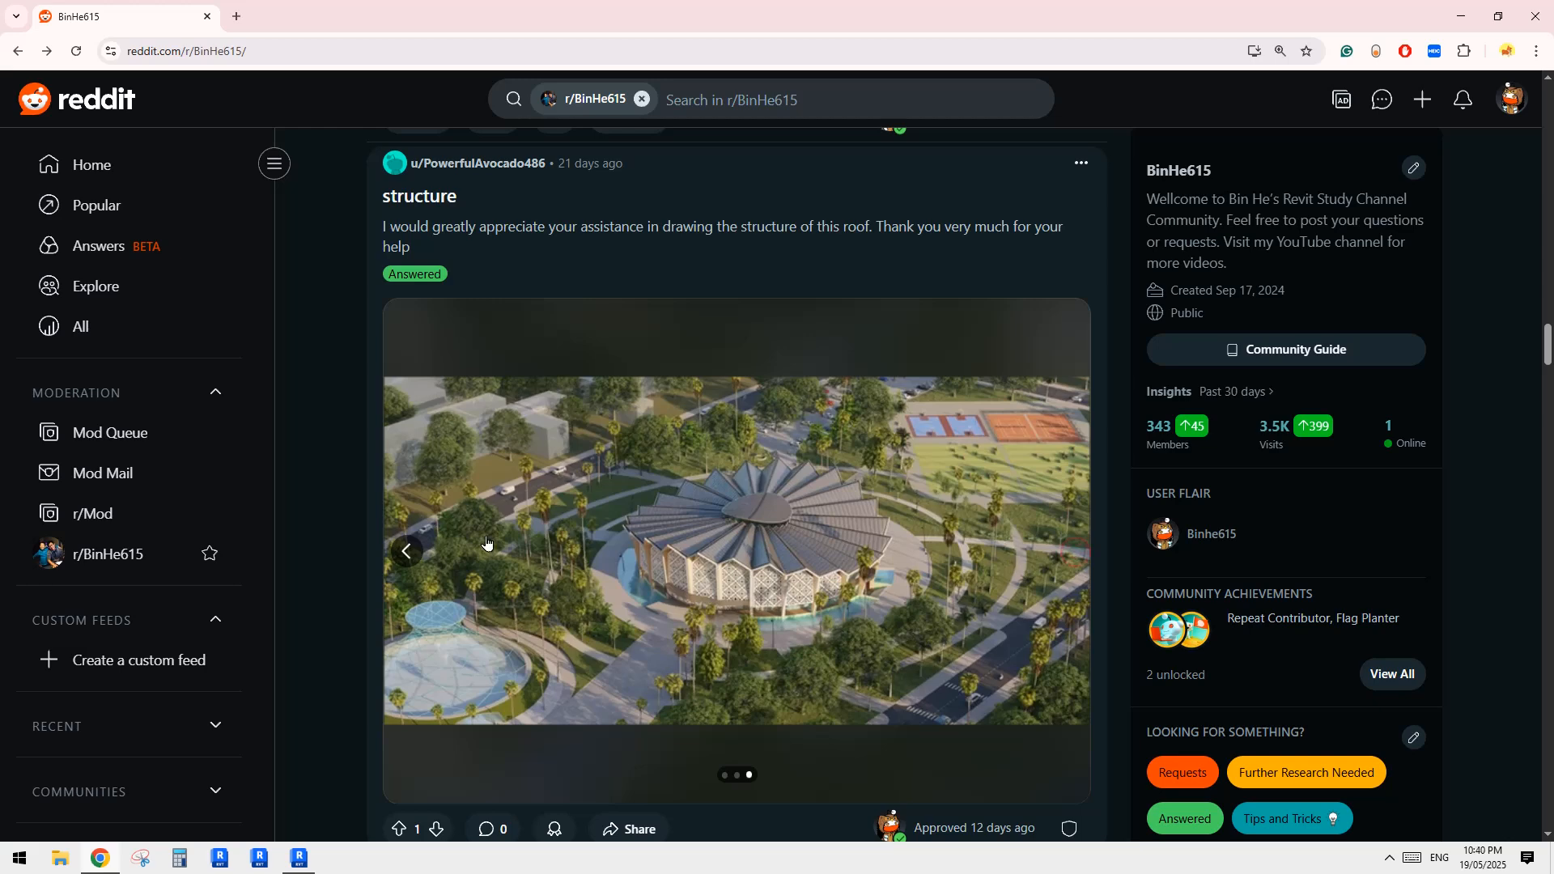
left_click(411, 549)
left_click(419, 550)
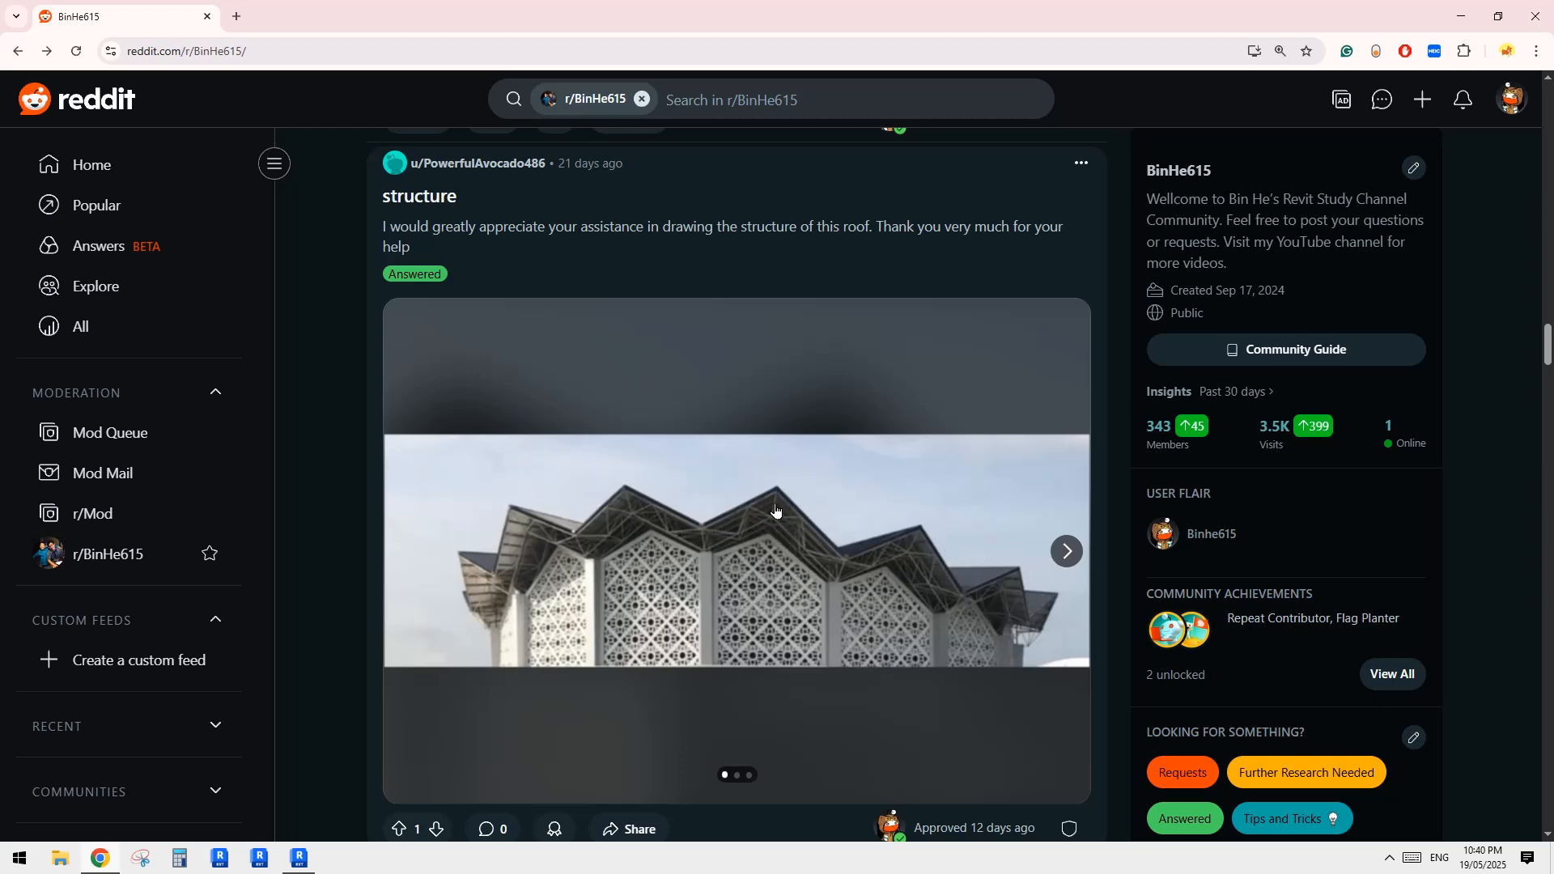
left_click(1067, 552)
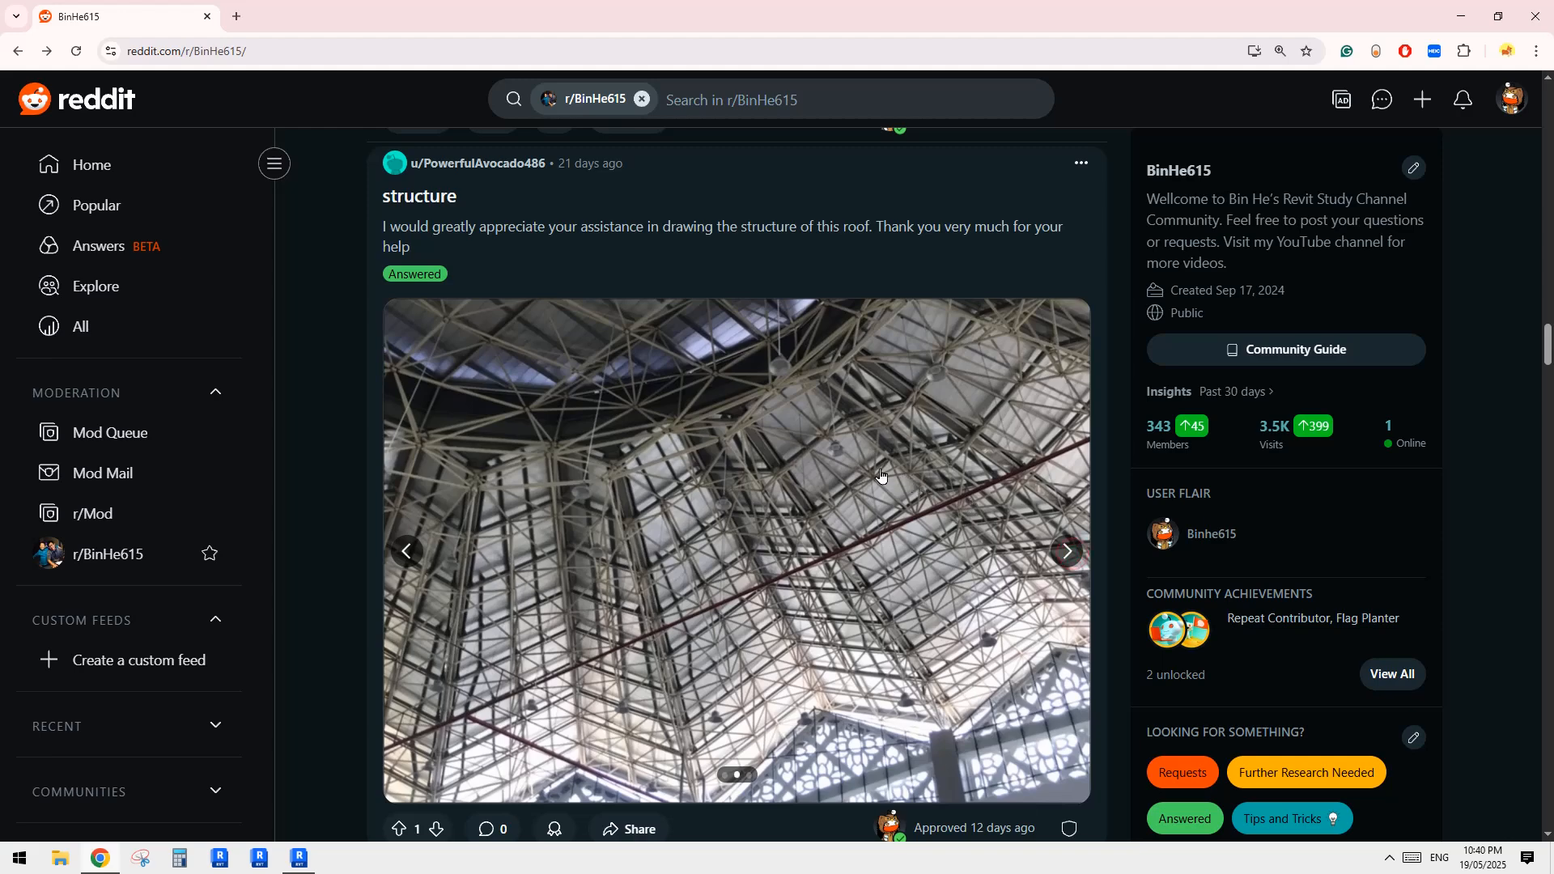
left_click(408, 551)
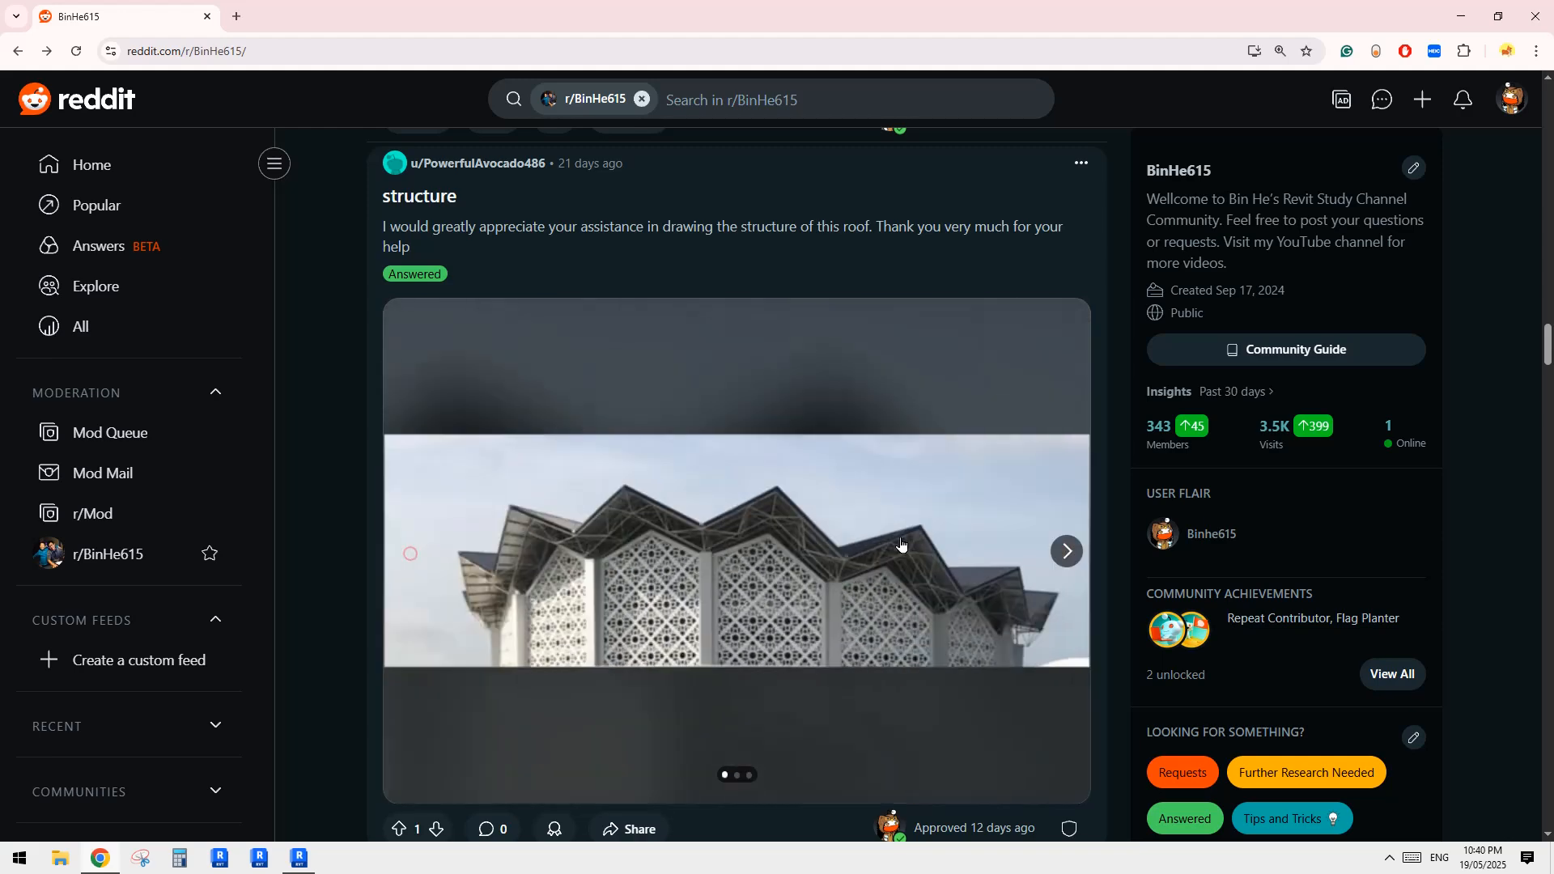
left_click(1067, 552)
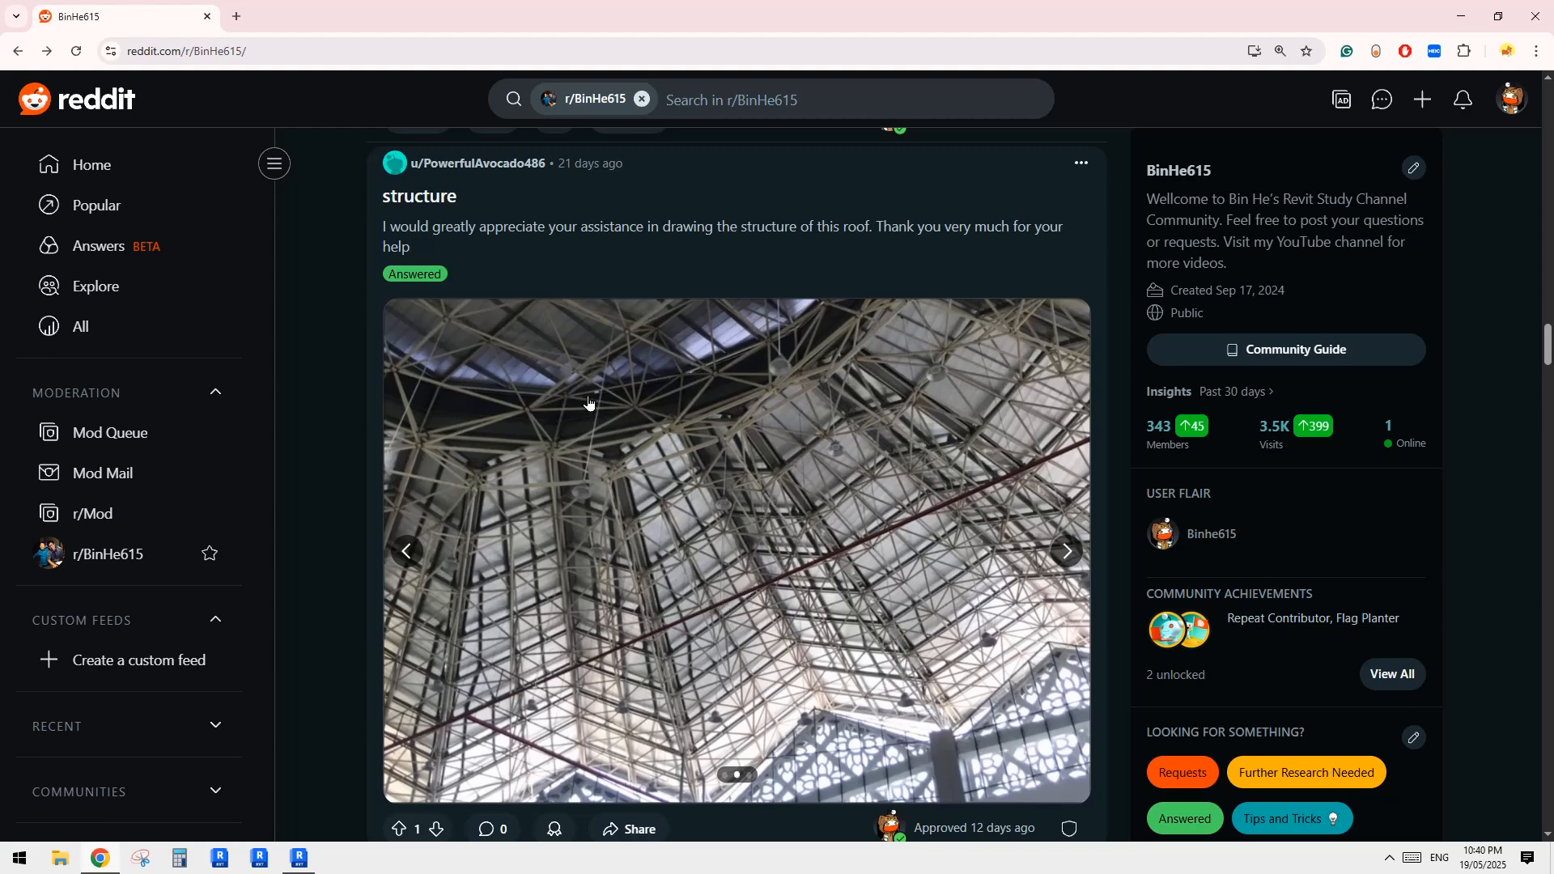
left_click(1066, 551)
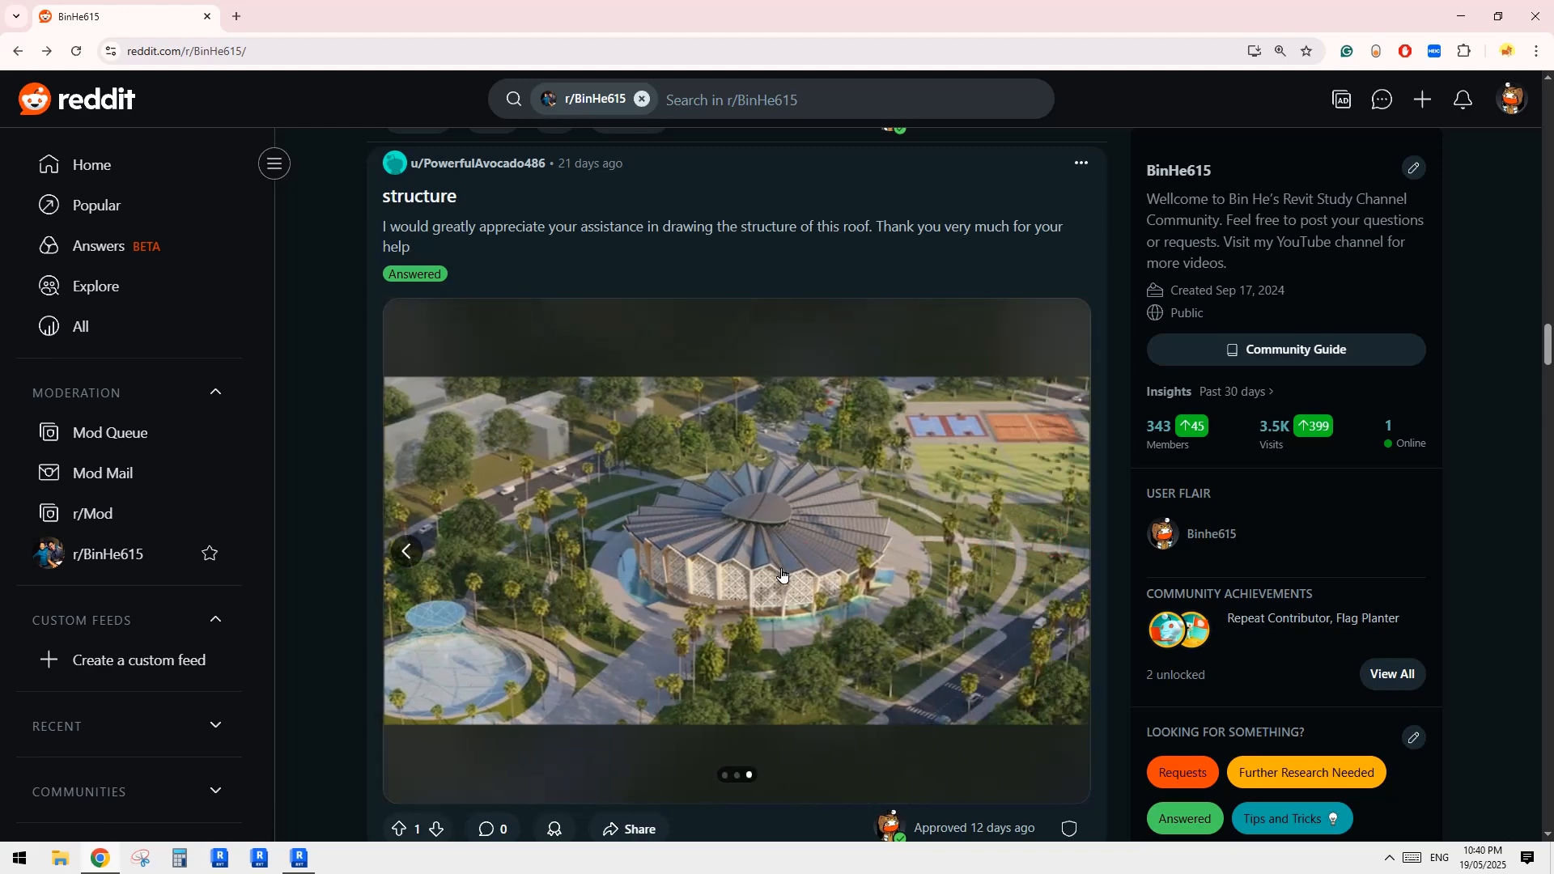
left_click(407, 552)
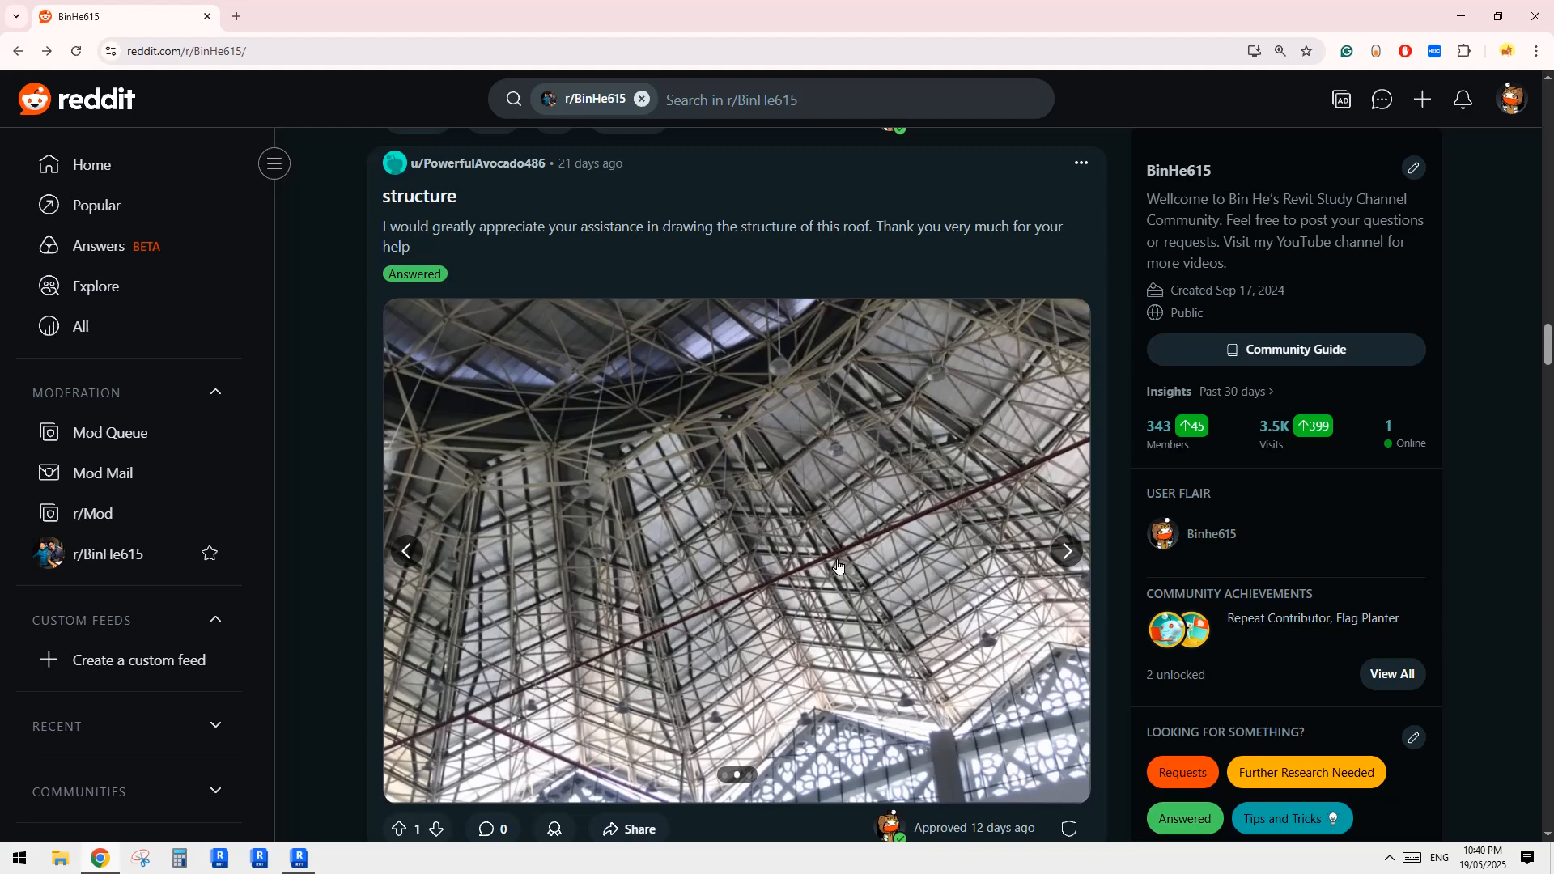
left_click(1067, 551)
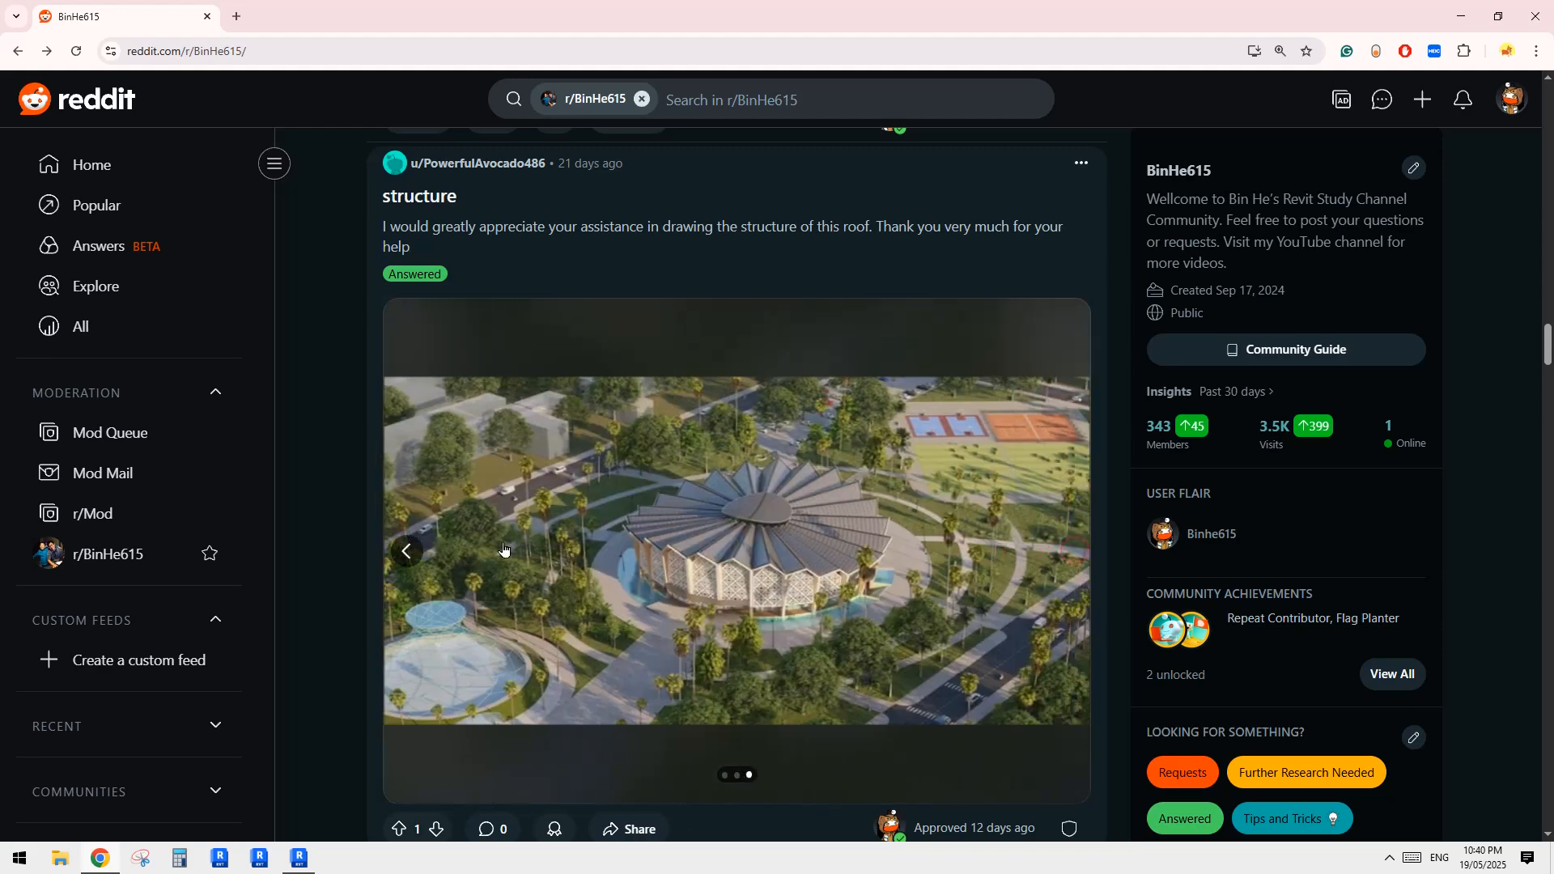
left_click(406, 551)
left_click(405, 552)
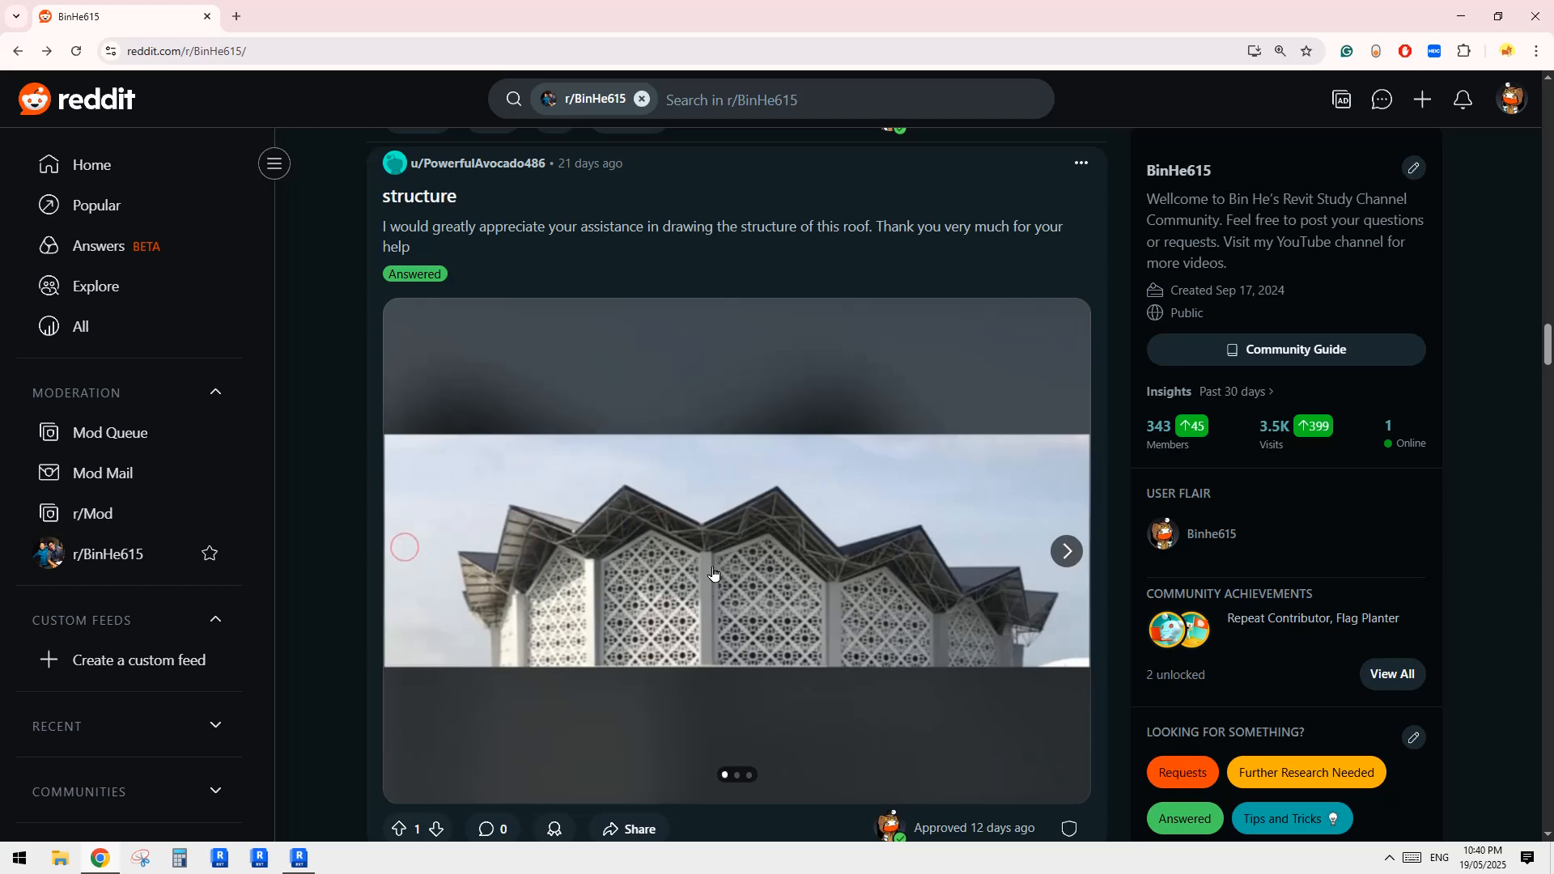
left_click(1067, 551)
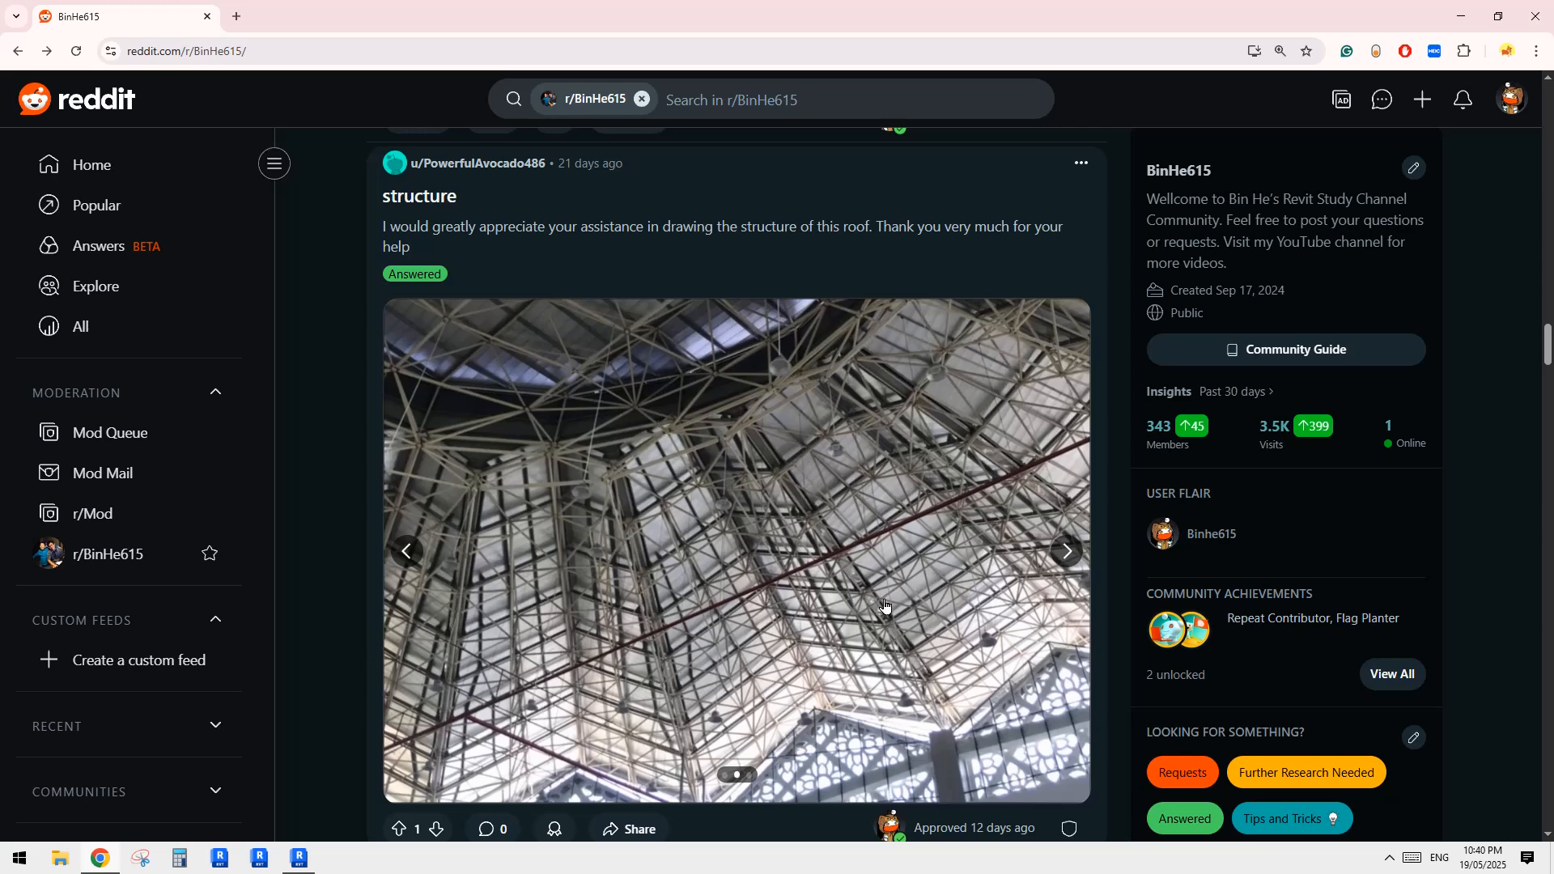
Switch to Revit and create a new family from the Metric Curtain Panel Pattern Based template
left_click(301, 861)
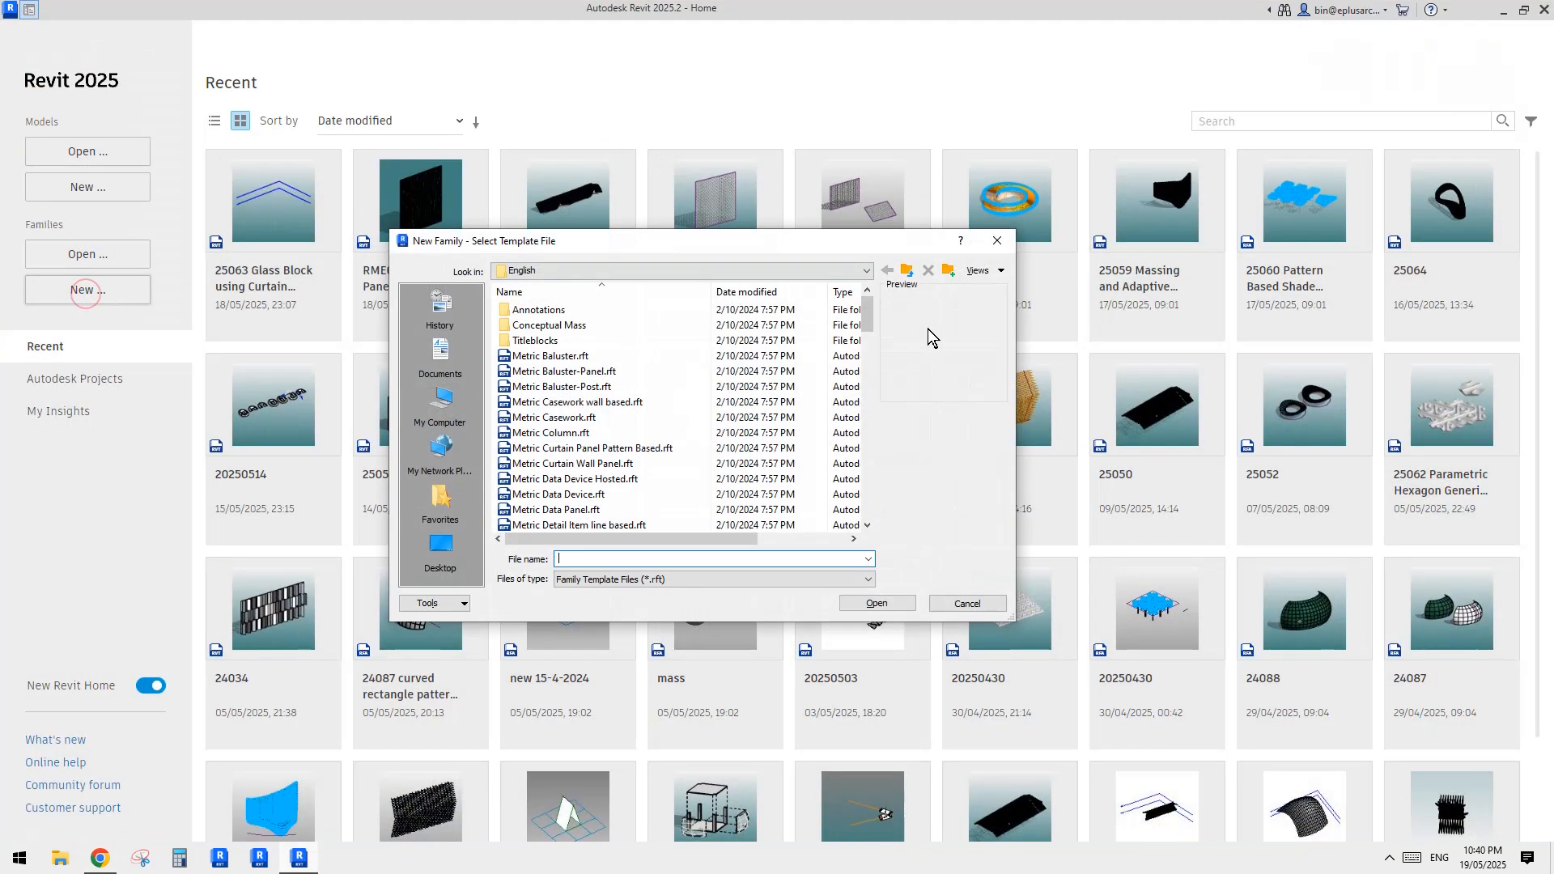
left_click(869, 361)
left_click_drag(869, 353, 869, 395)
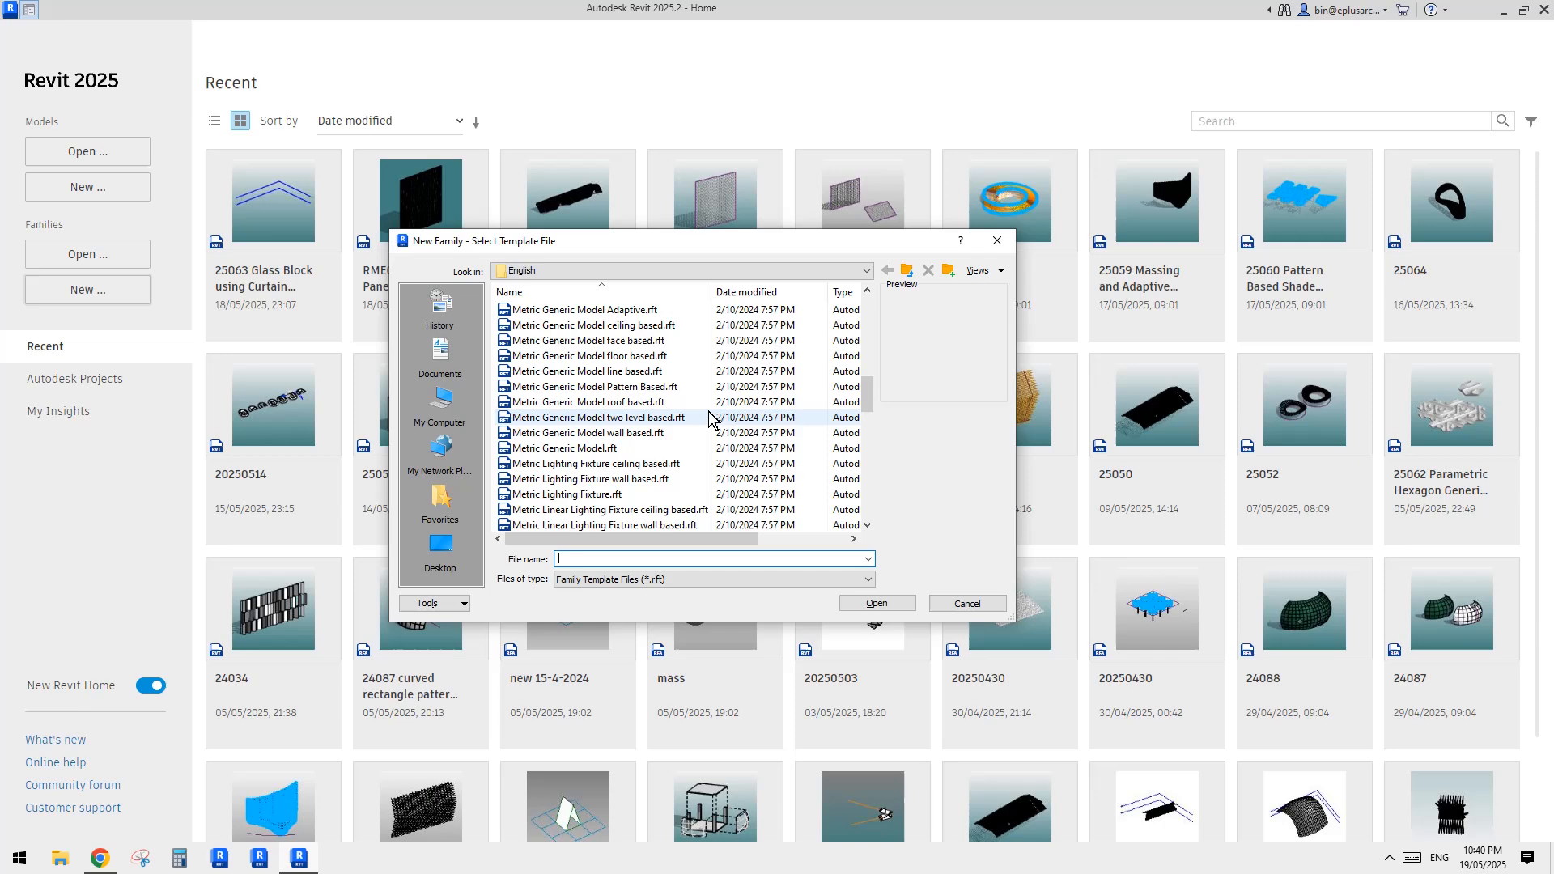
double_click(633, 418)
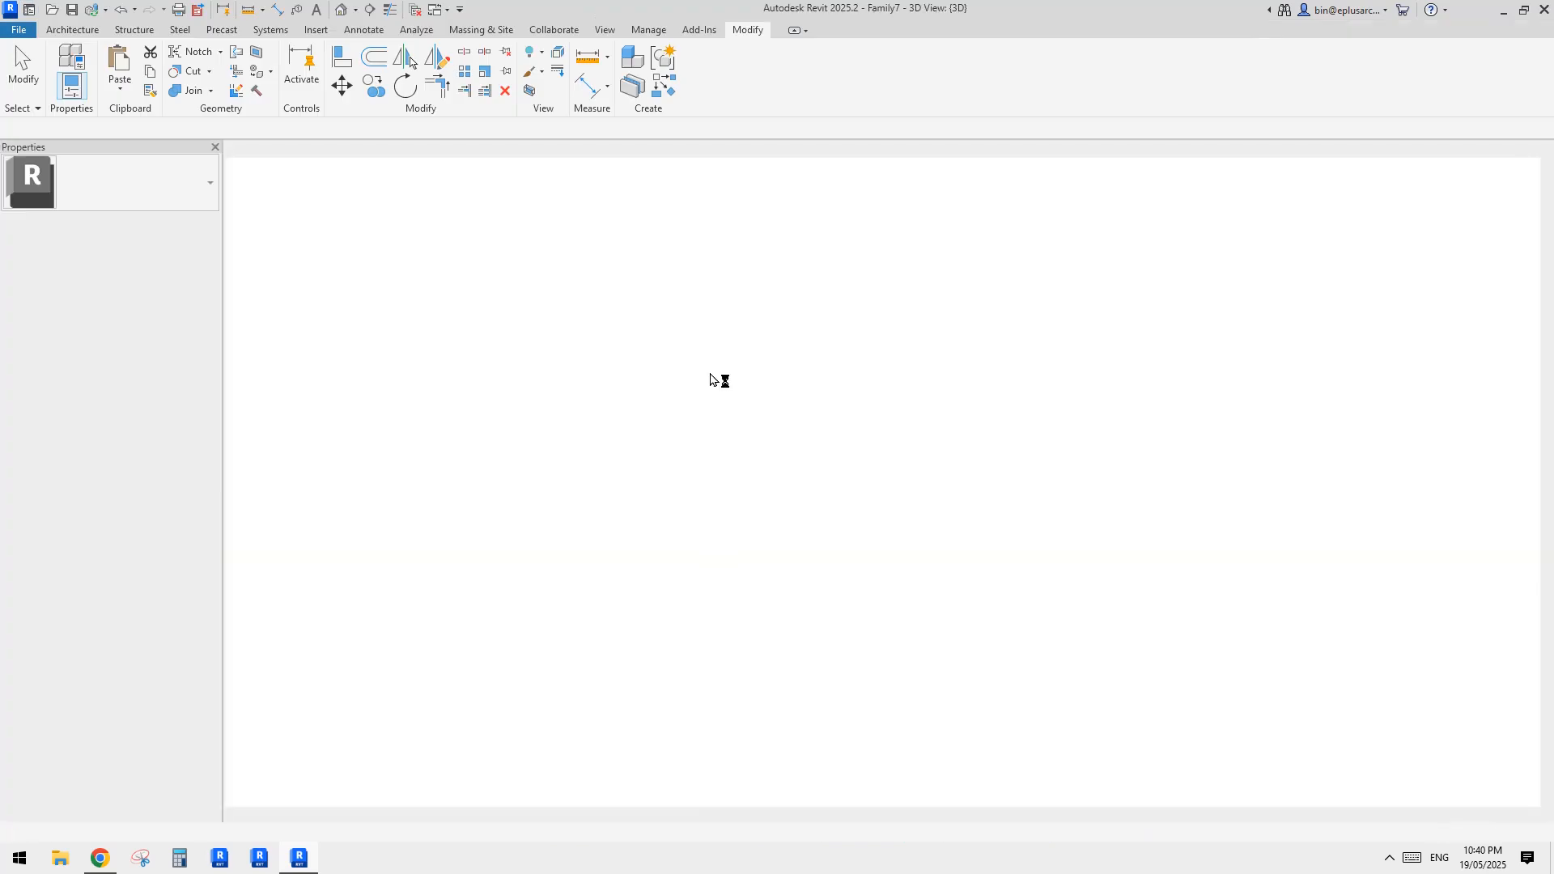
middle_click_drag(853, 556, 749, 536)
scroll(839, 517, "up", 1)
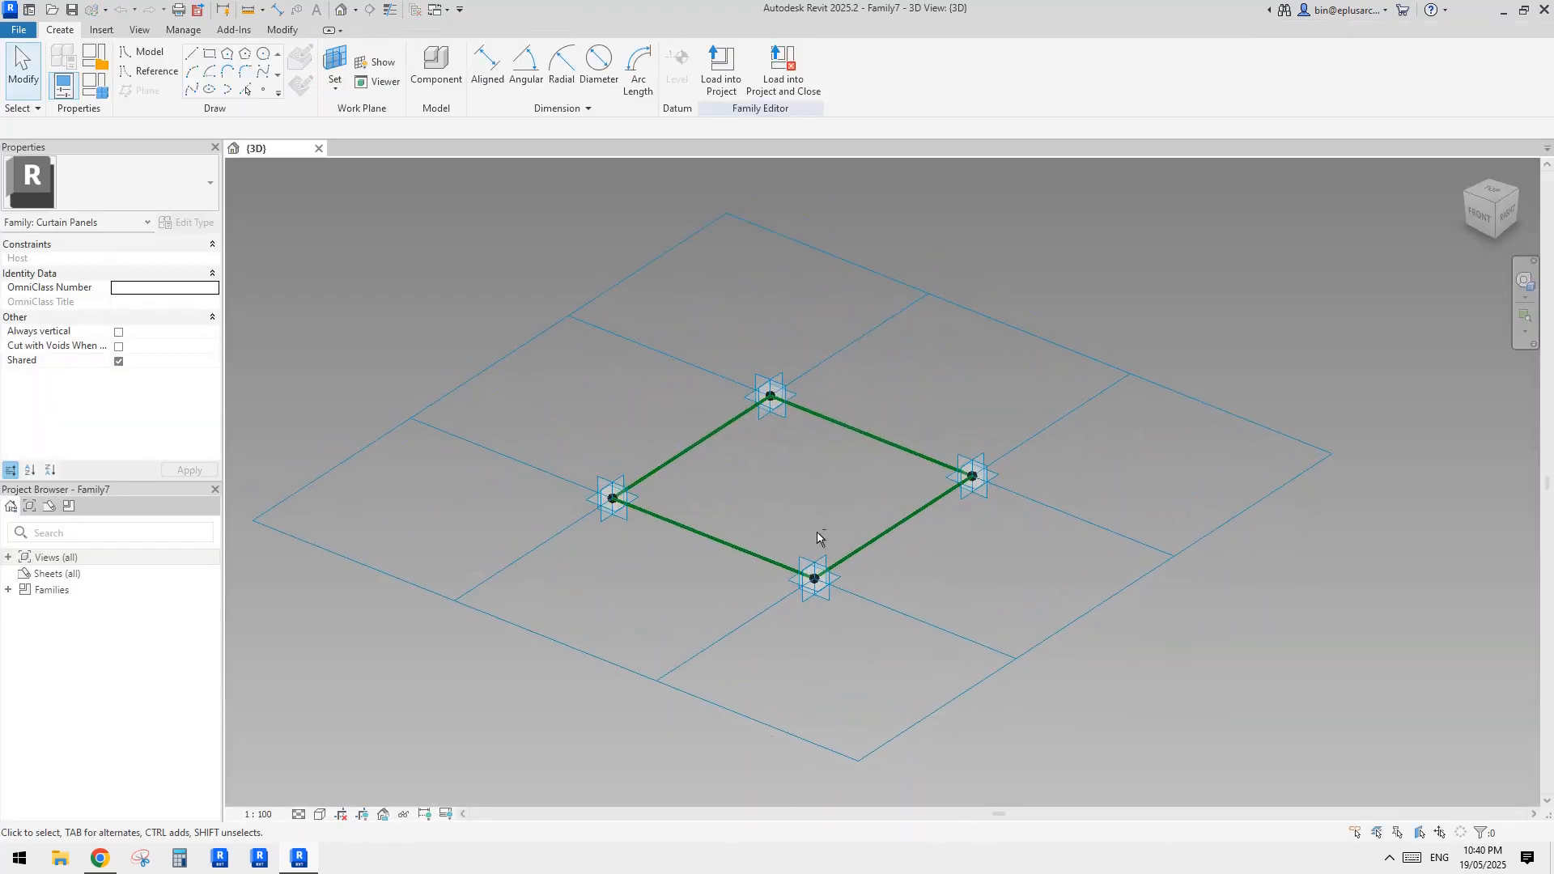
Capture the pattern grid with Snipping Tool and sketch a lower quadrilateral offset below the green panel outline
left_click(144, 857)
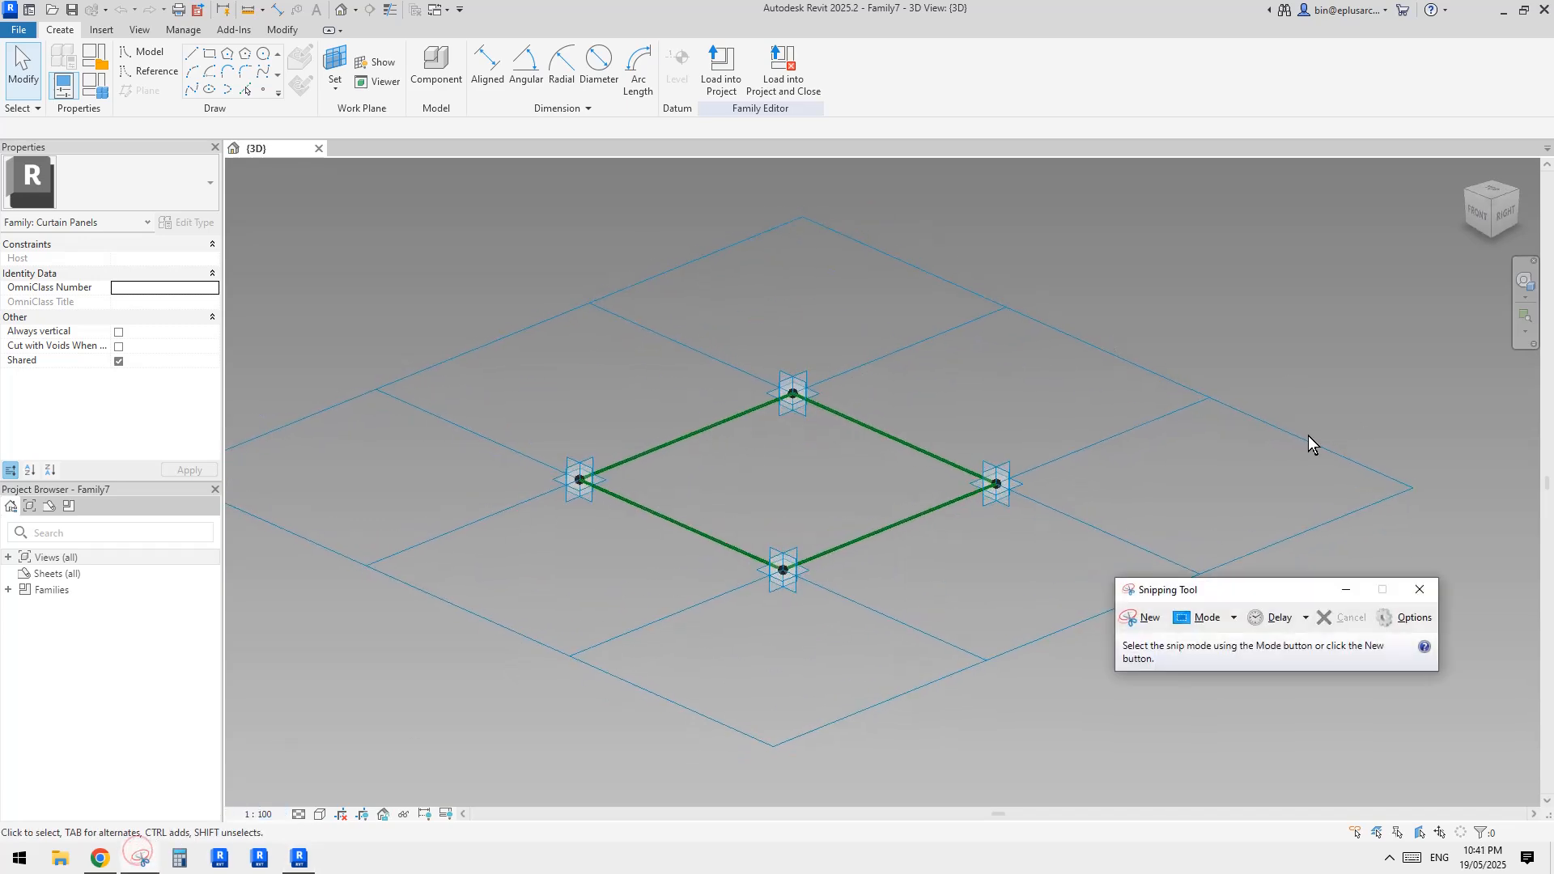
left_click_drag(382, 270, 1181, 729)
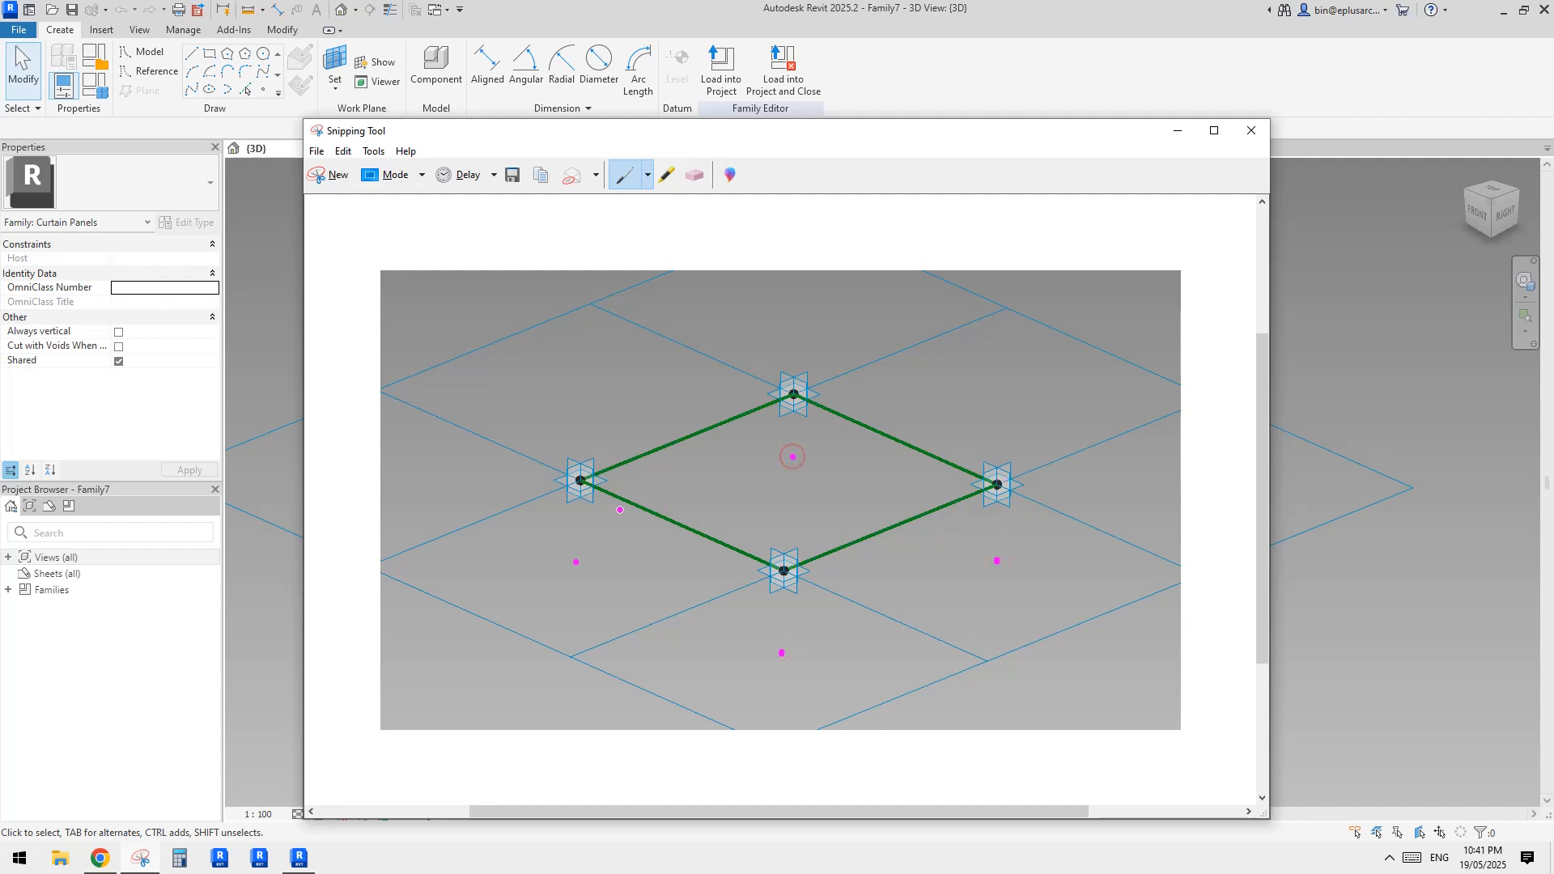
mouse_move(581, 562)
left_mouse_down()
mouse_move(745, 496)
mouse_move(858, 502)
mouse_move(1006, 566)
mouse_move(781, 650)
mouse_move(564, 558)
left_mouse_up()
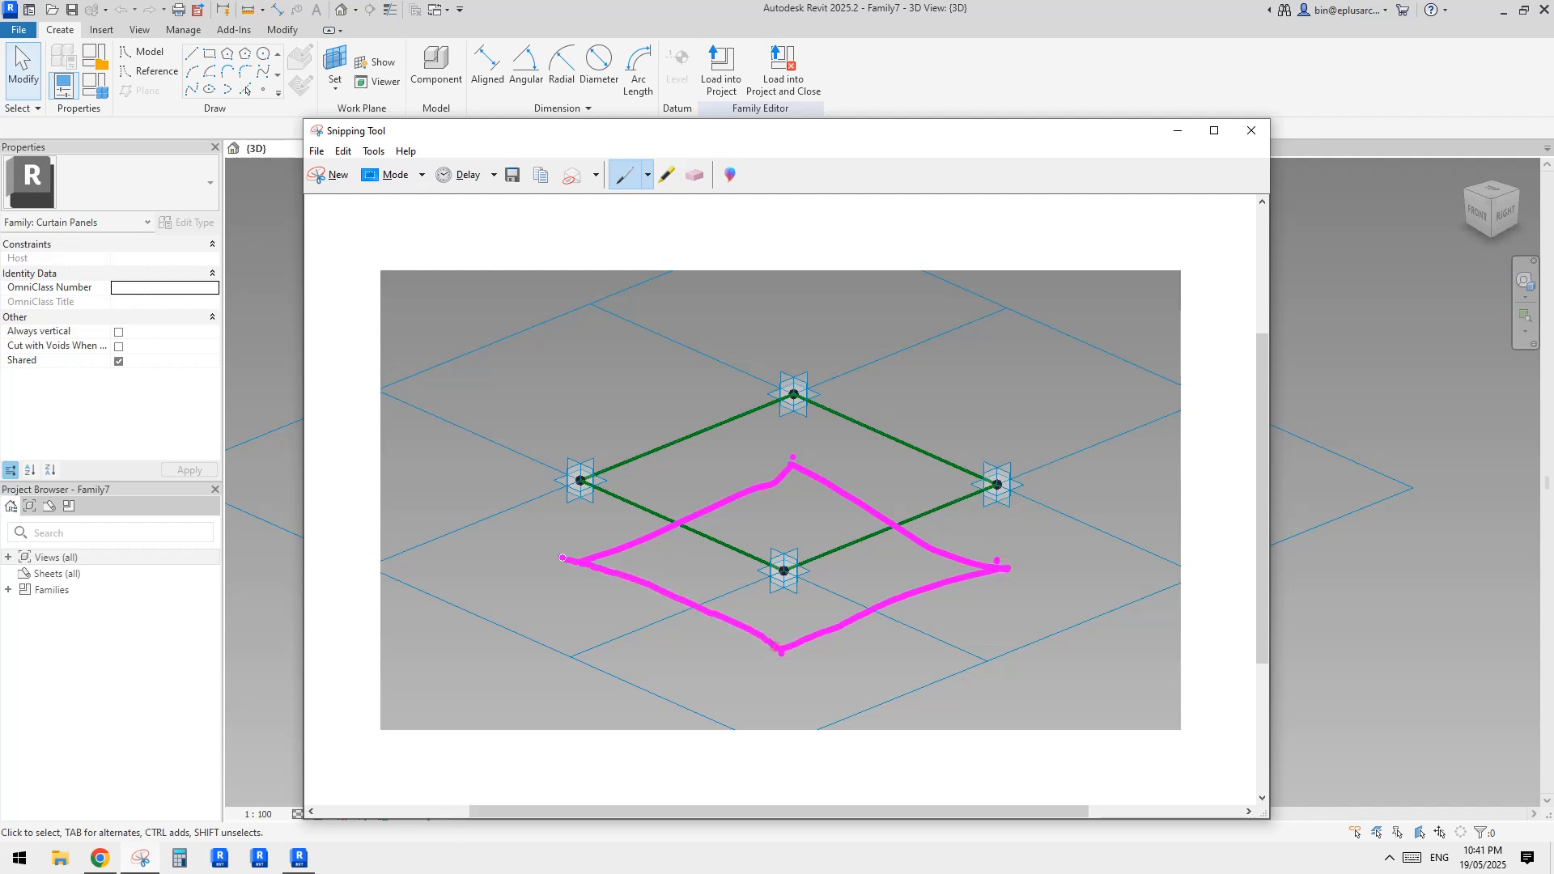
Sketch vertical and diagonal truss members on the snip, connecting the green outline's corners to the lower quadrilateral
left_click_drag(784, 570, 780, 643)
mouse_move(998, 484)
left_mouse_down()
mouse_move(1006, 562)
mouse_move(886, 564)
mouse_move(781, 648)
left_mouse_up()
left_click_drag(792, 396, 584, 558)
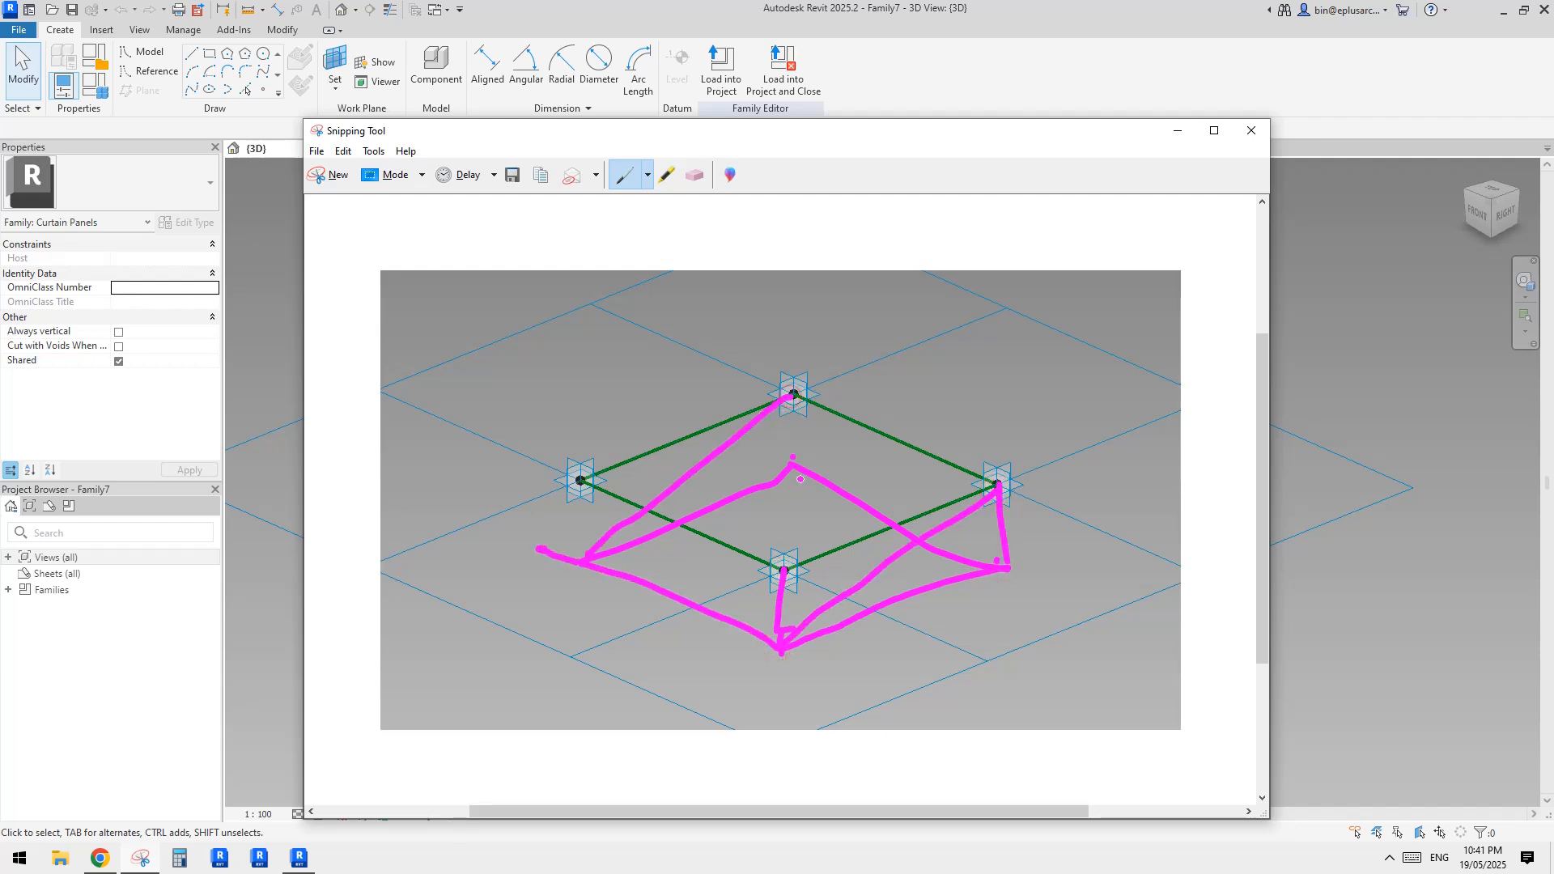
left_click_drag(793, 397, 778, 480)
left_click_drag(578, 481, 584, 557)
left_click_drag(590, 487, 783, 633)
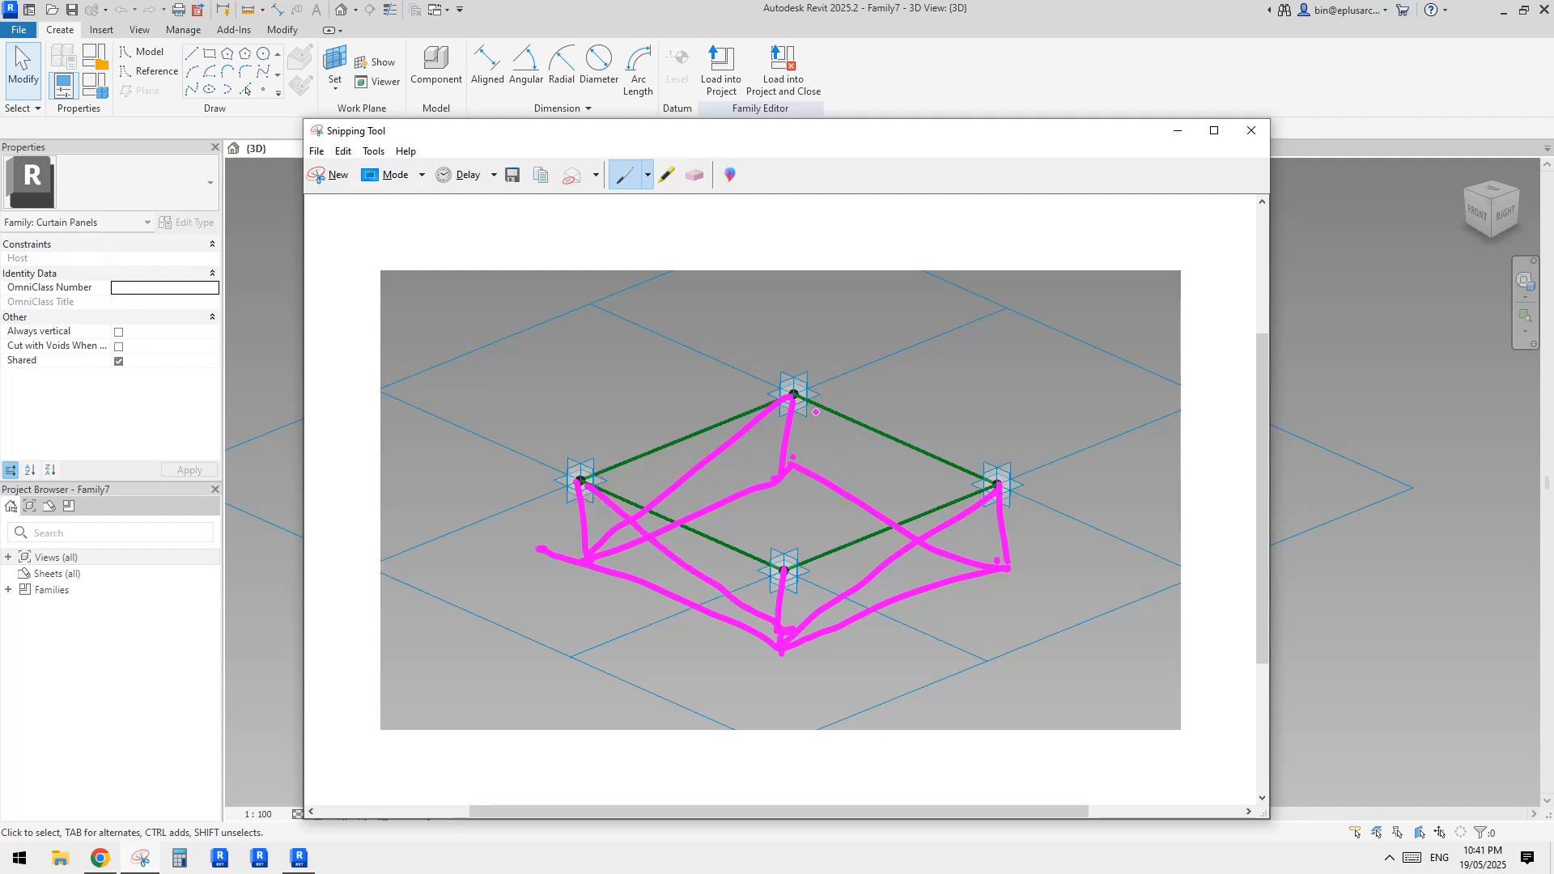
left_click_drag(794, 460, 791, 638)
Re-examine the roof's interior truss photo in the browser and return to the Revit family
right_click(260, 531)
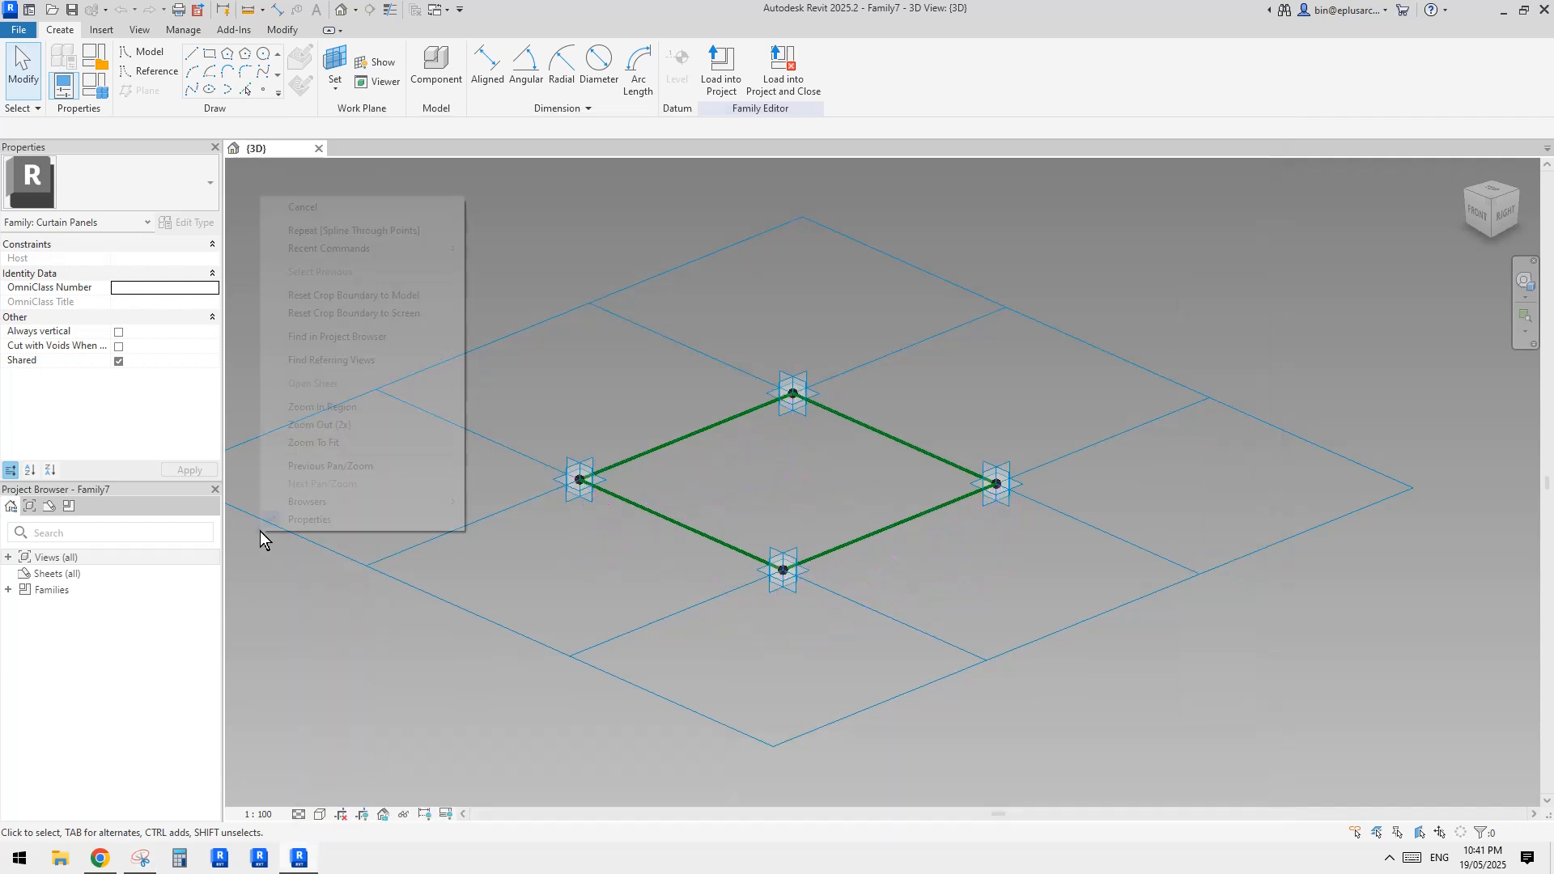
left_click(662, 577)
left_click(290, 864)
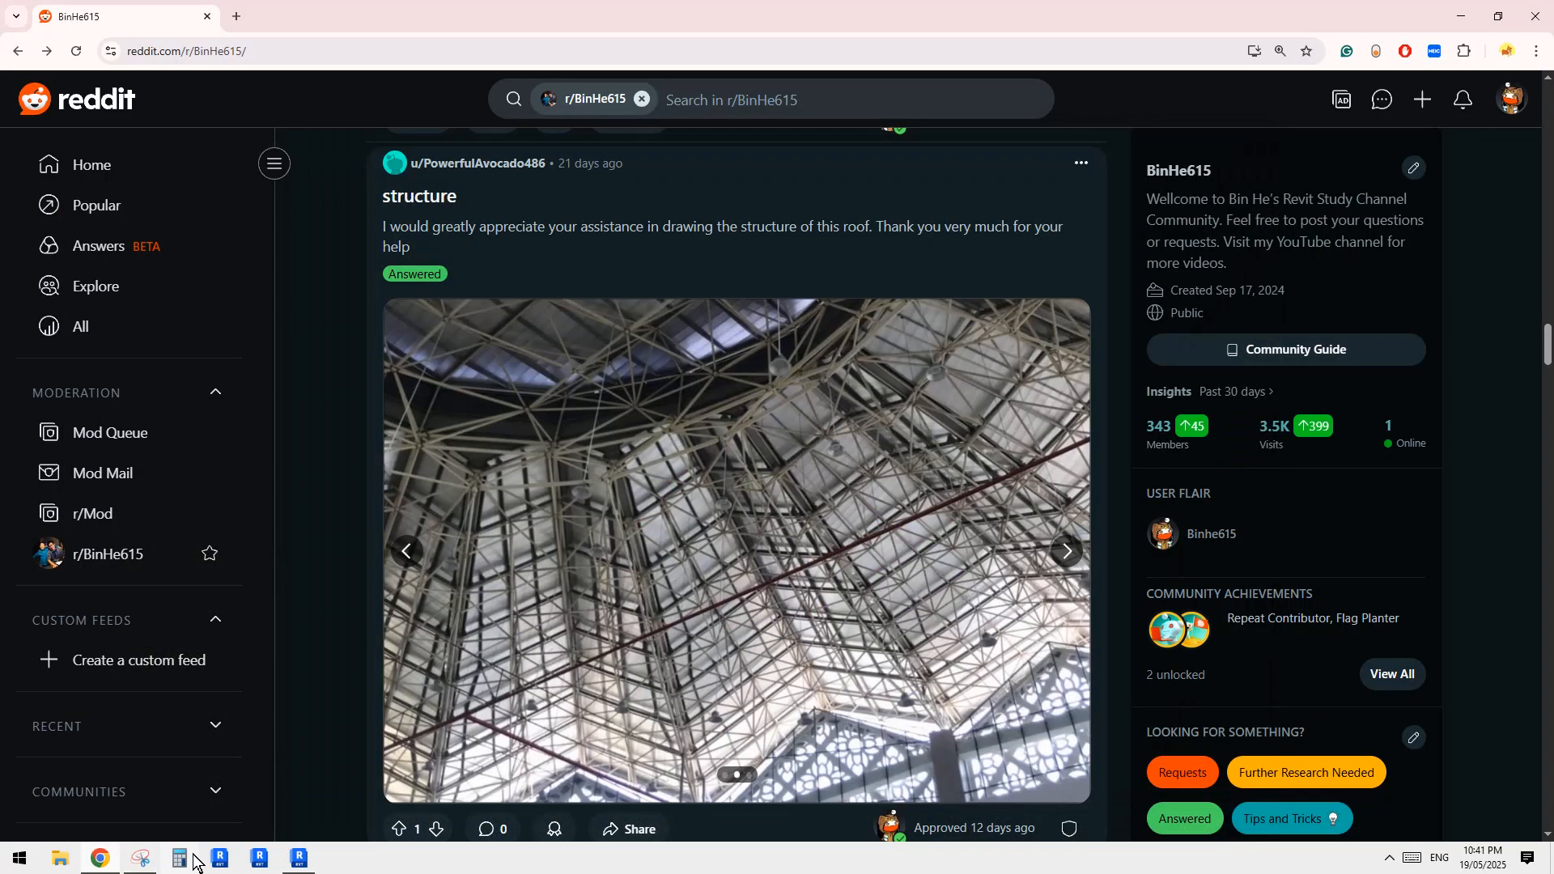
left_click(100, 858)
left_click(299, 860)
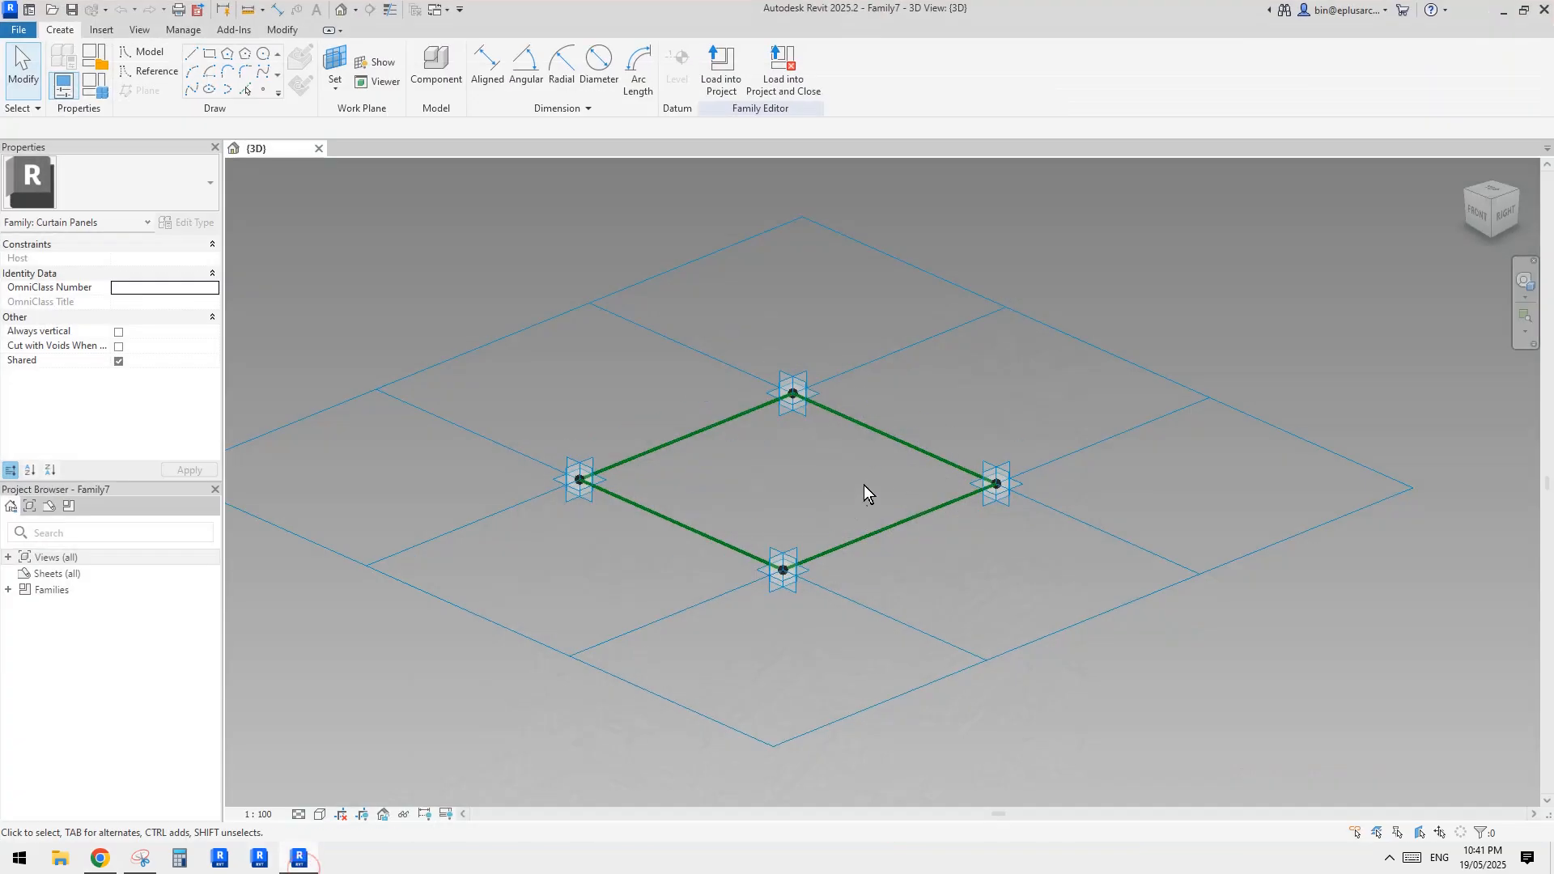
Place a reference point on Placement Point 1, using that point's horizontal plane as the work plane
middle_click_drag(791, 565, 809, 558, "shift")
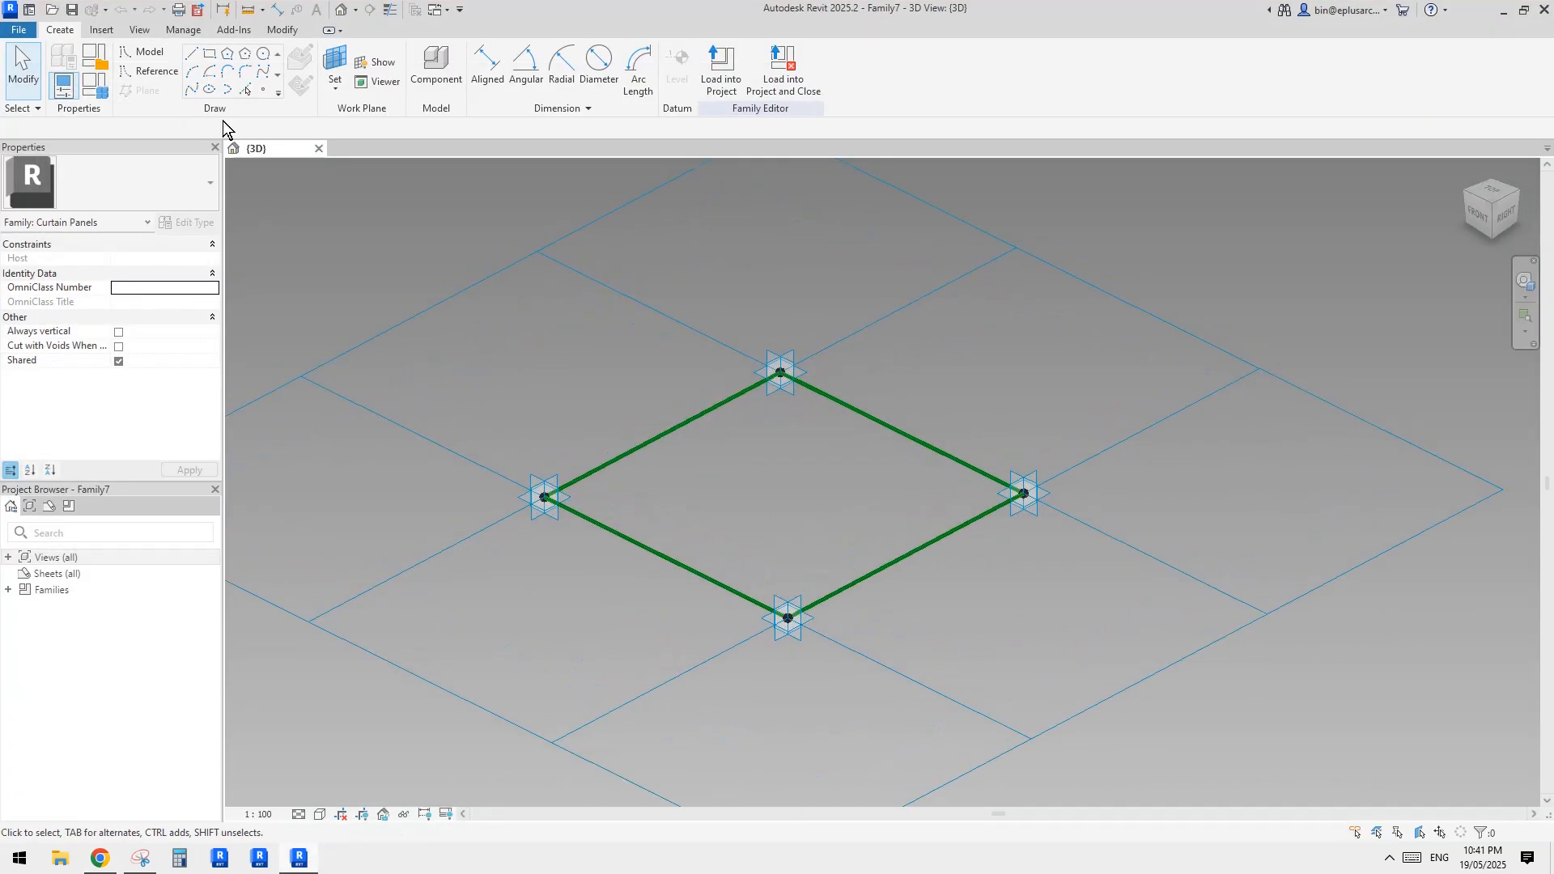
left_click(255, 89)
left_click(300, 85)
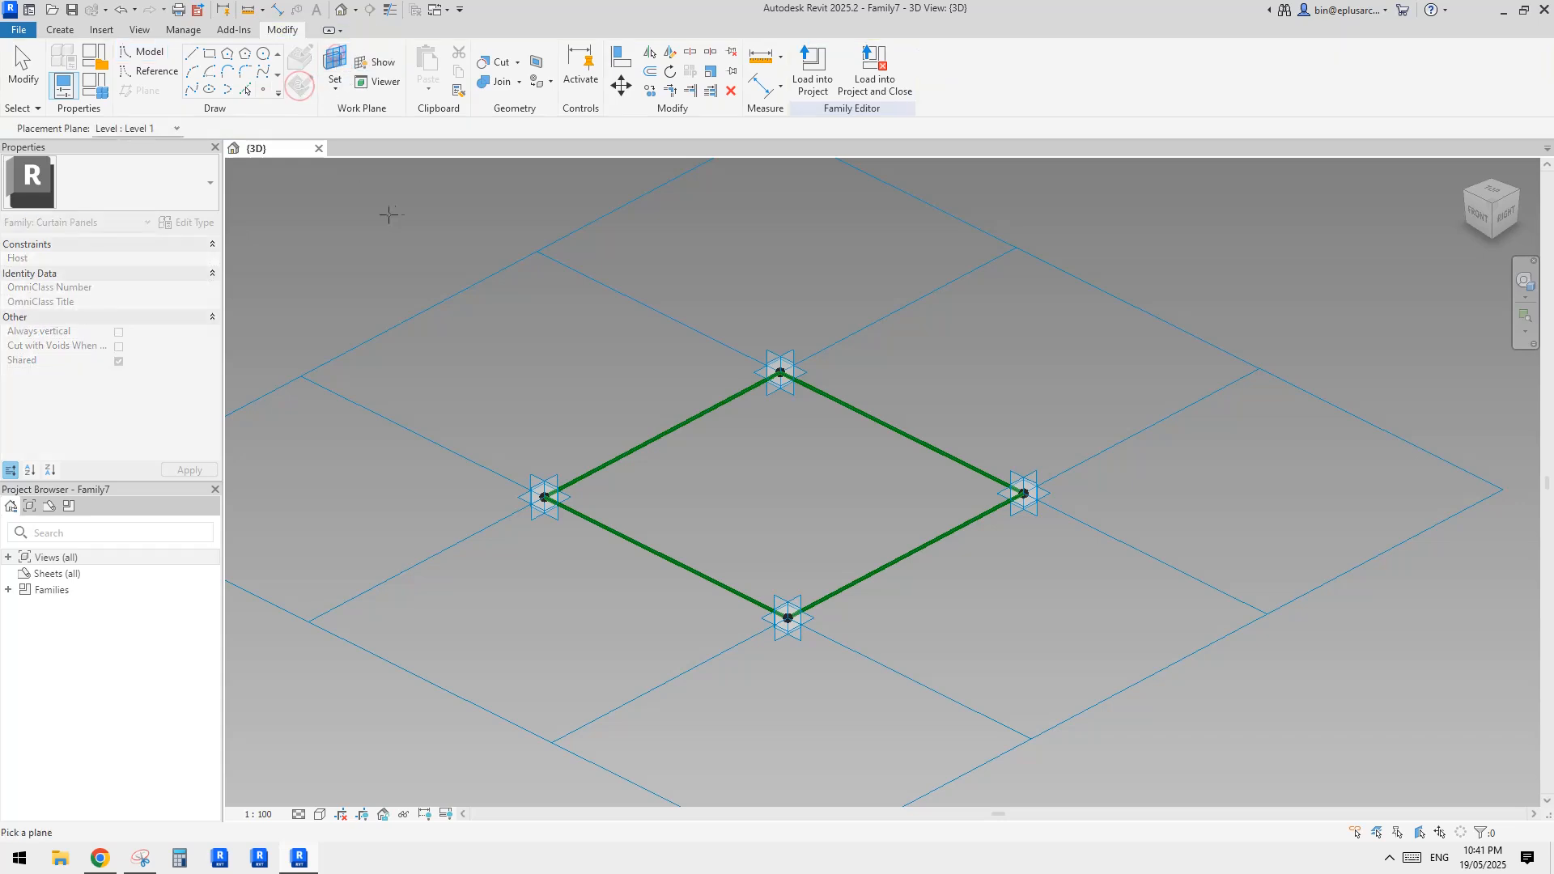
left_click(572, 498)
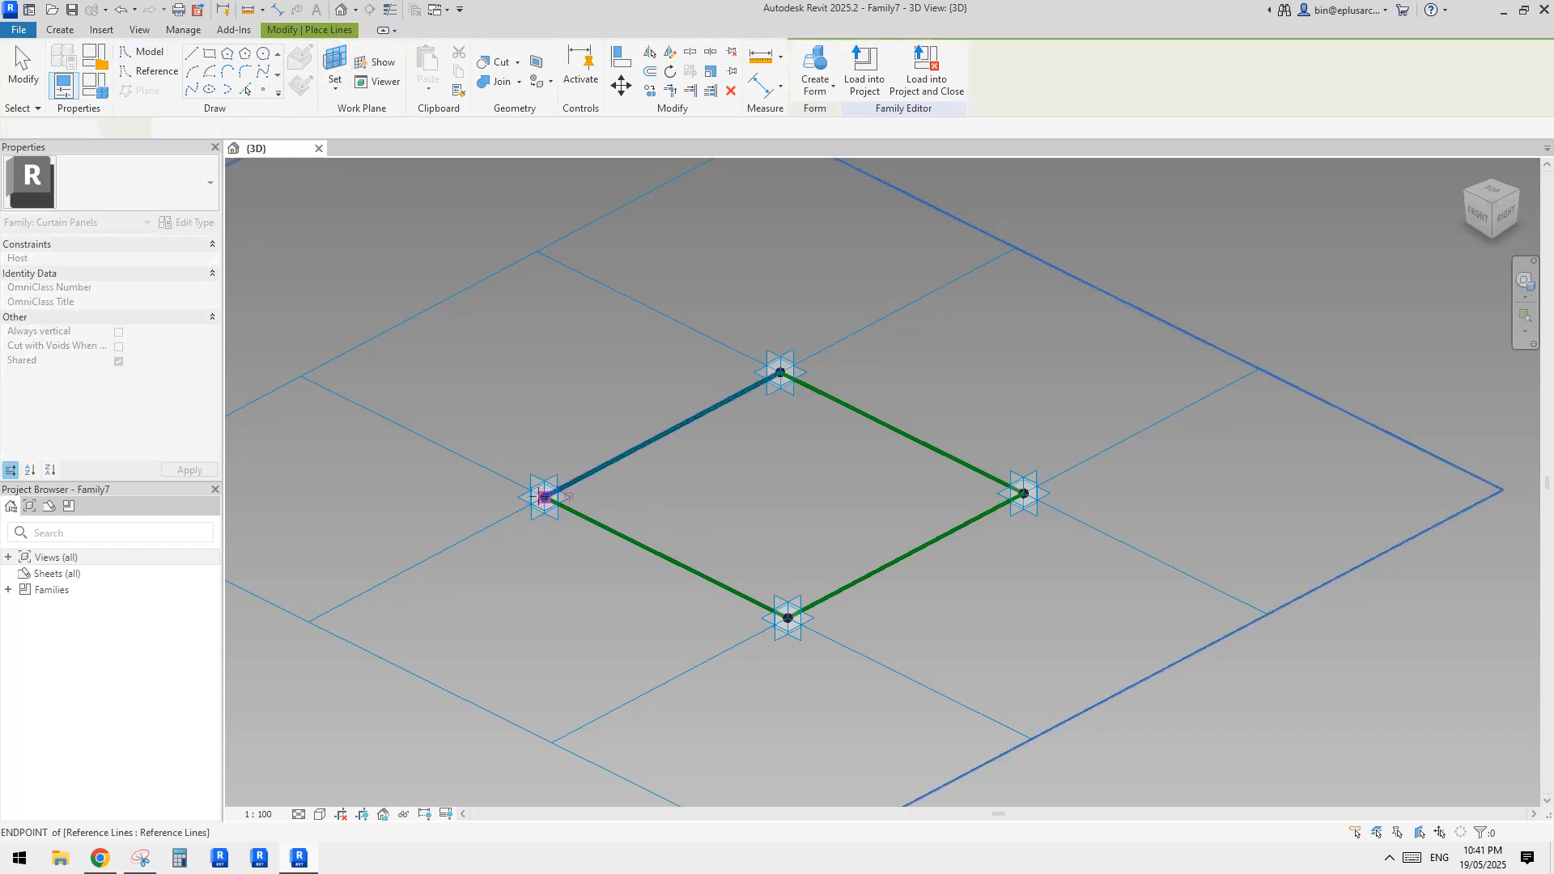
middle_click_drag(607, 503, 597, 510)
key("Escape")
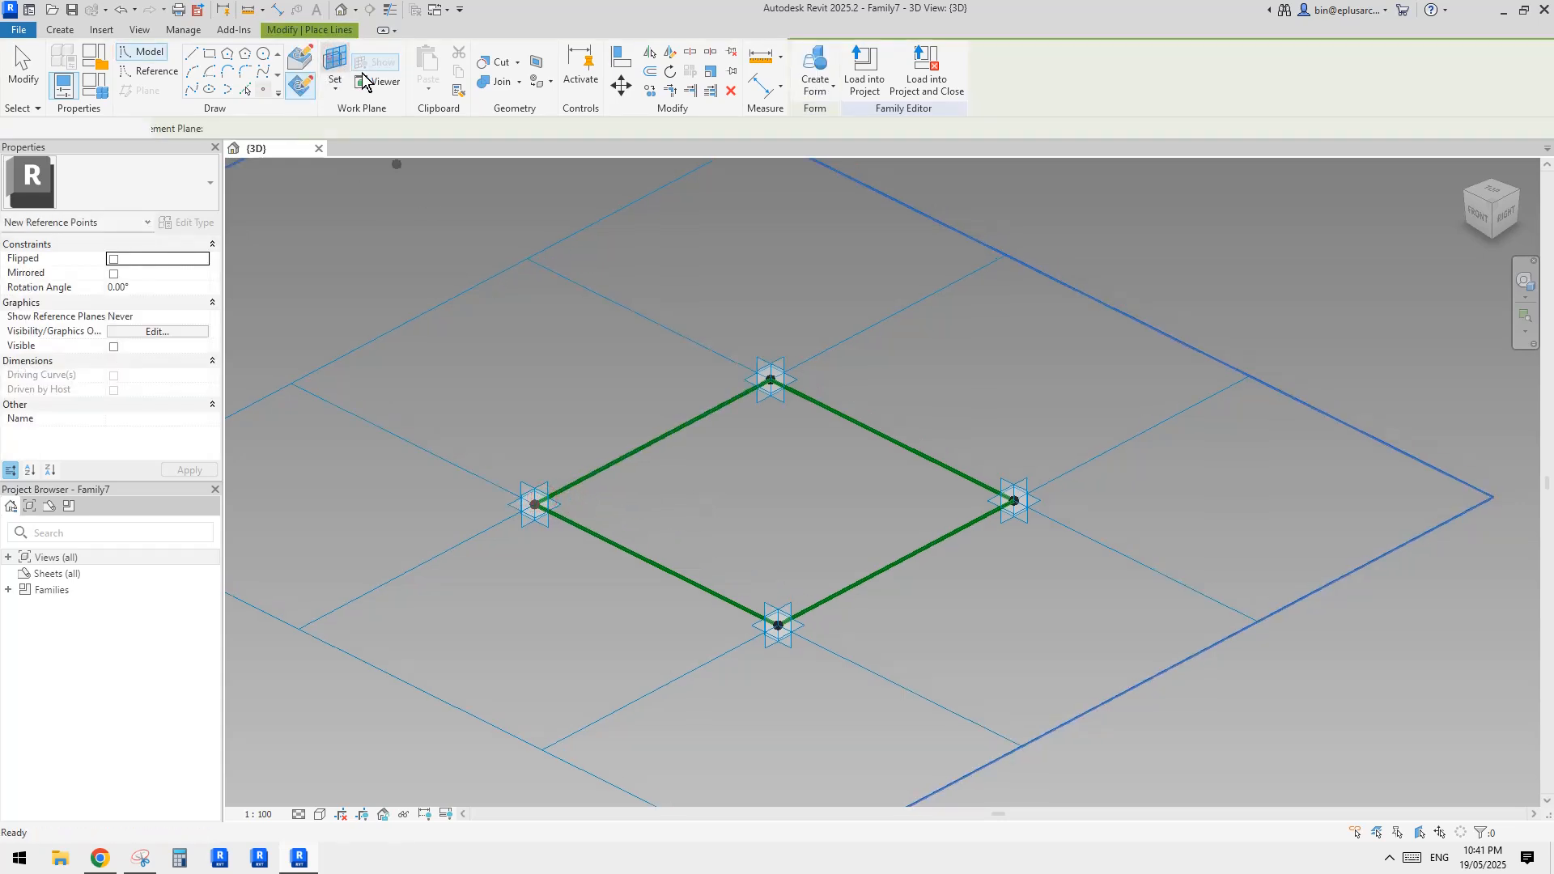
Place reference points on Placement Points 4, 3 and 2, setting each one's horizontal plane as the work plane
left_click(798, 379)
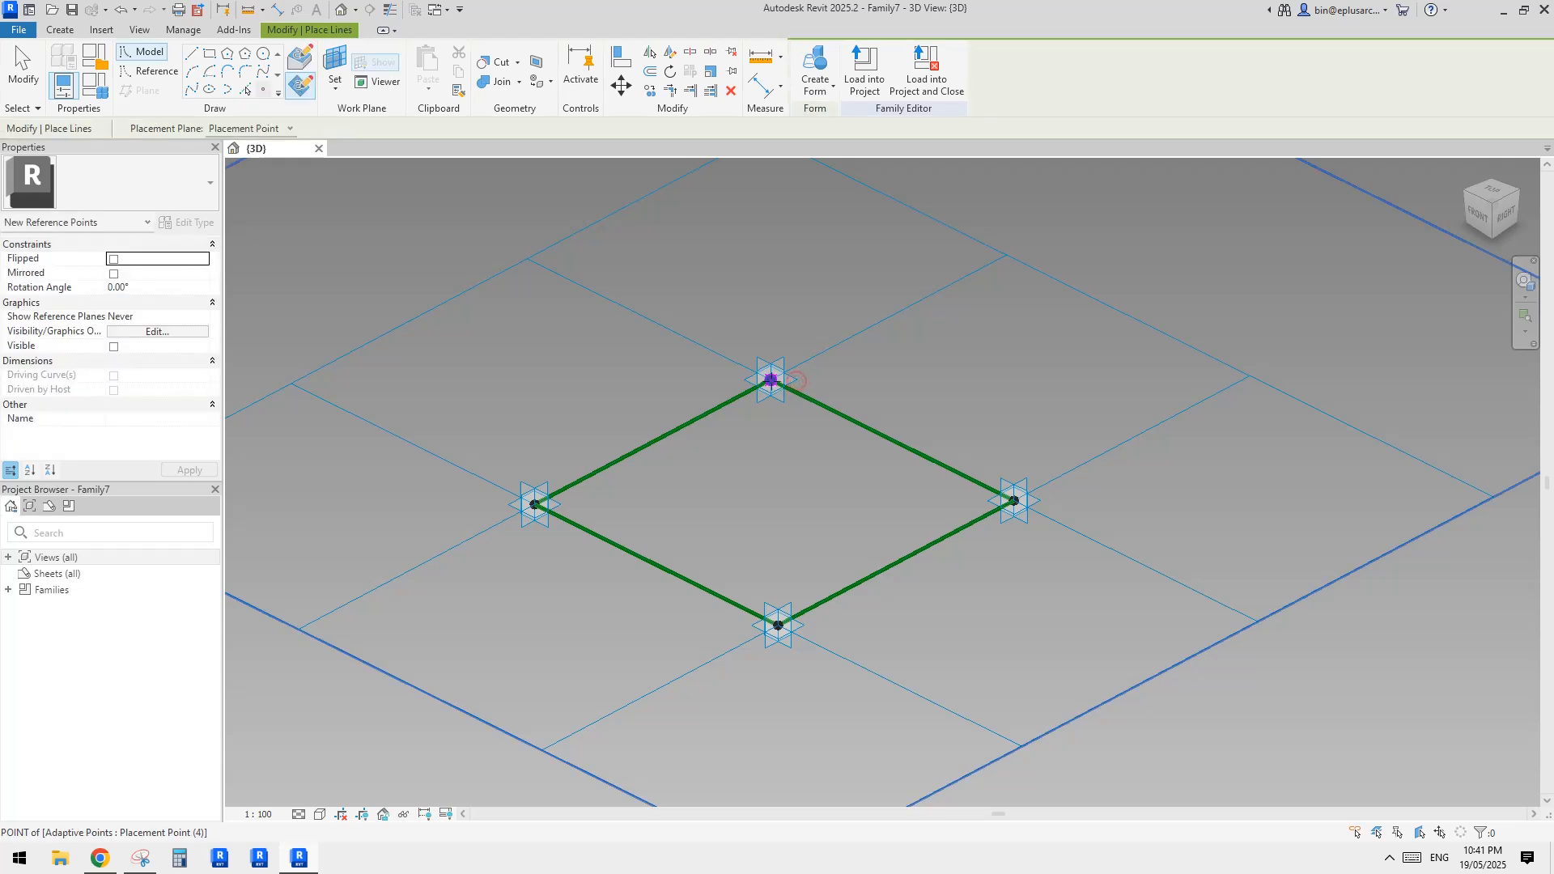
left_click(771, 380)
left_click(337, 66)
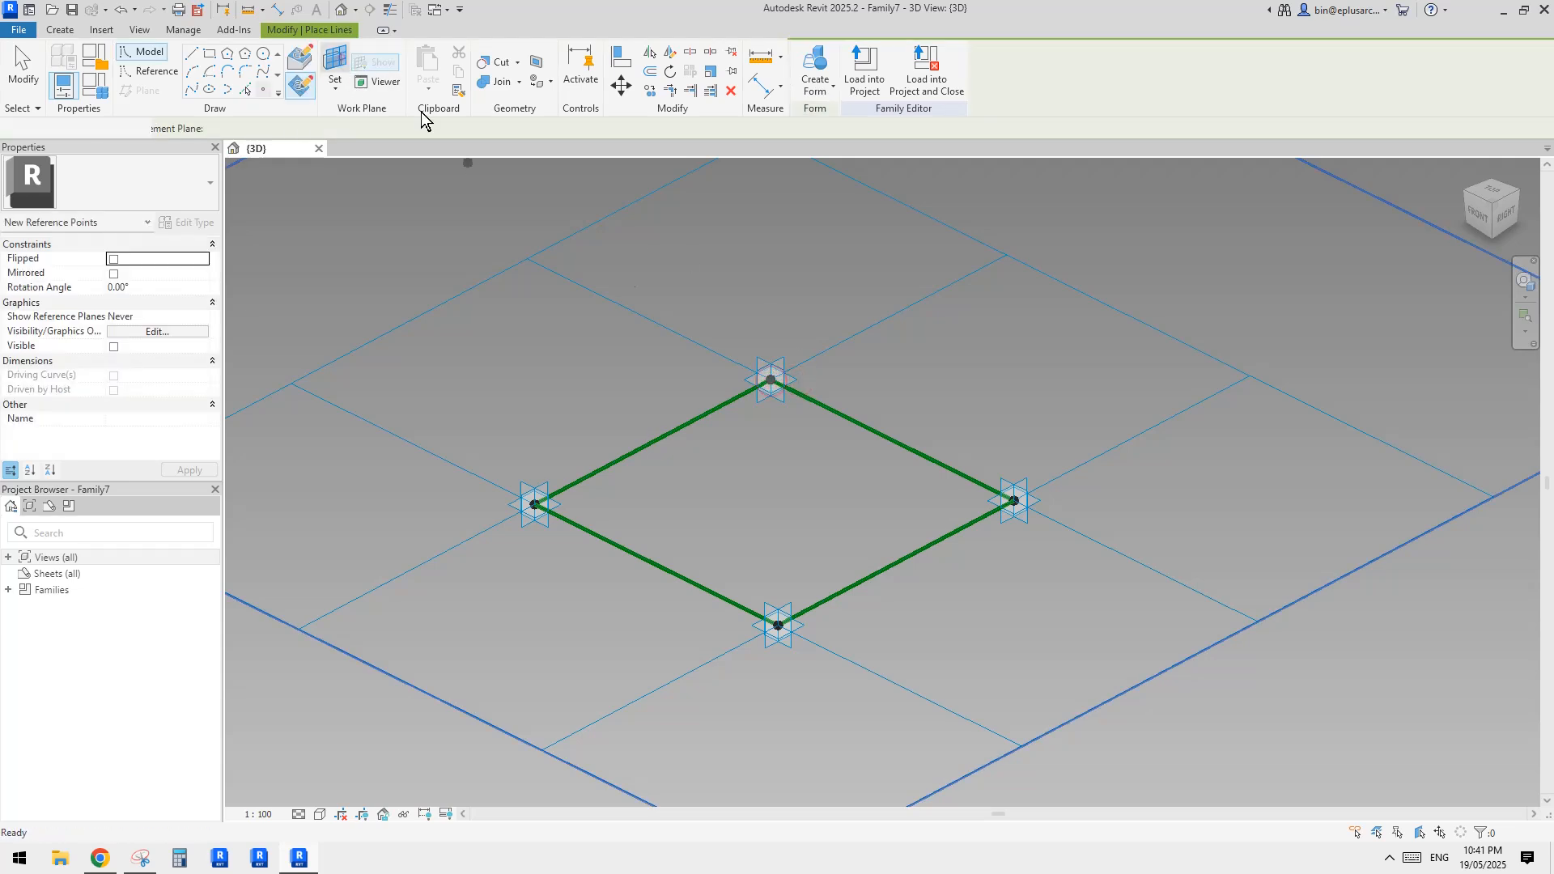
left_click(1038, 496)
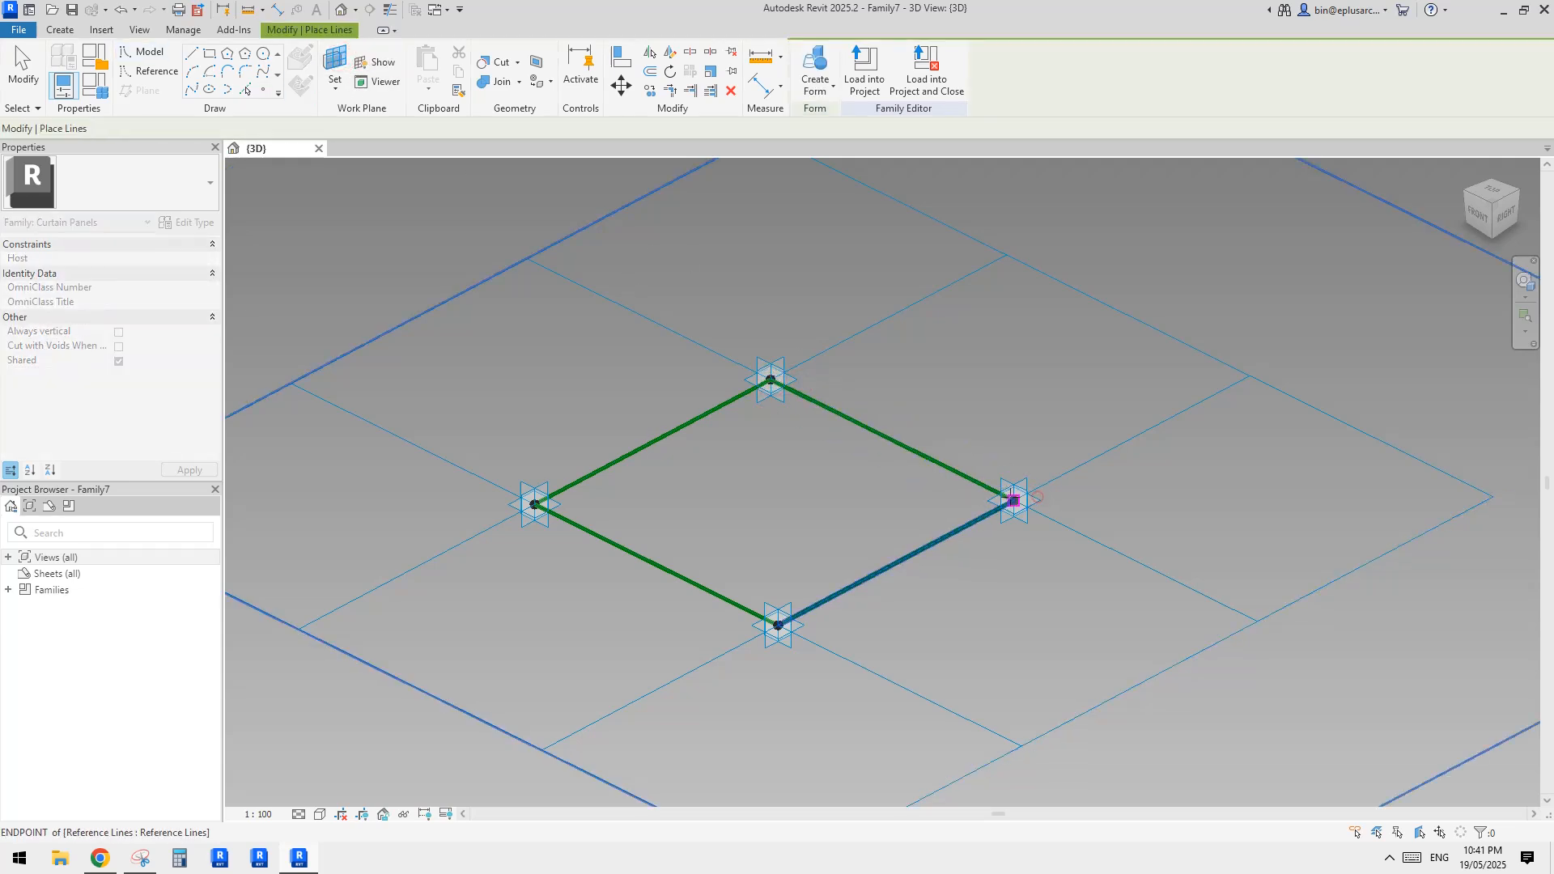
key("Escape")
left_click(338, 61)
left_click(806, 623)
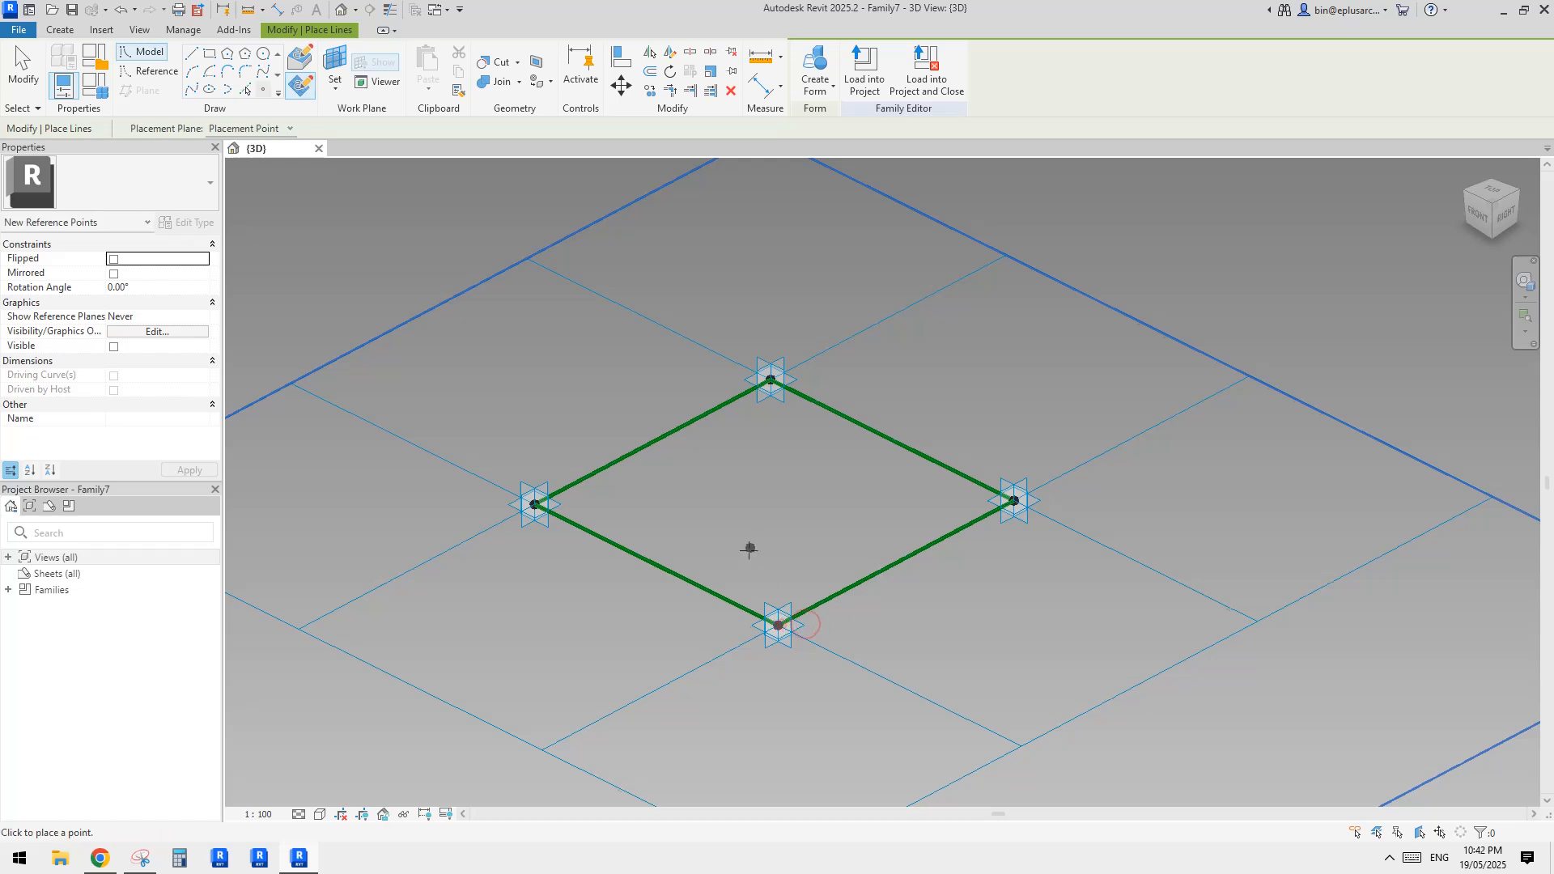
key("Escape")
Select the four reference points hosted on the placement points and set their offset to -600
left_click_drag(524, 526, 538, 526)
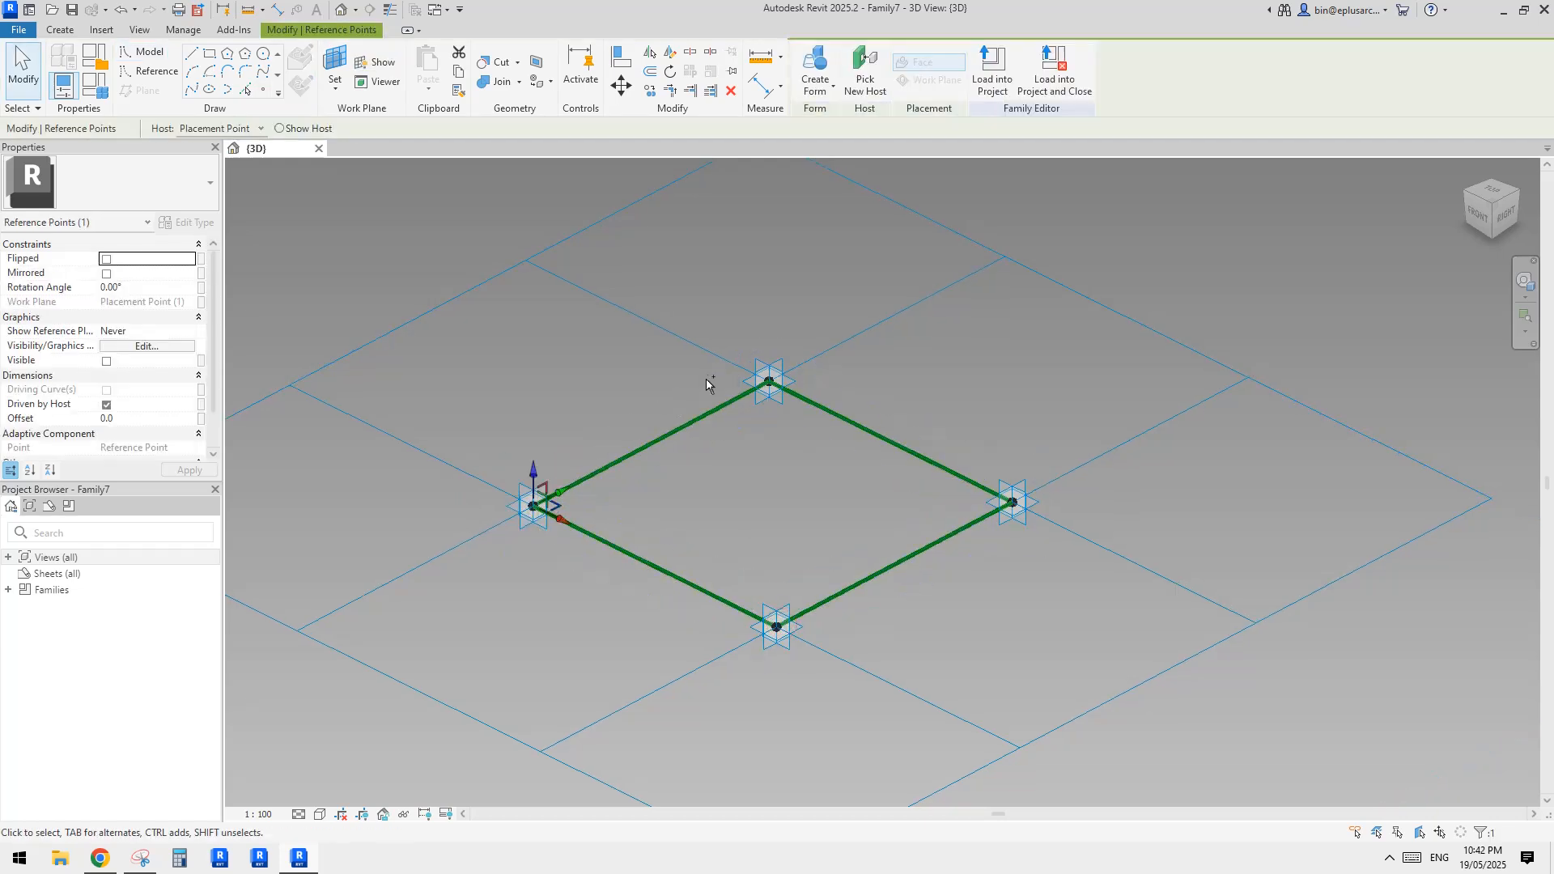
left_click(1010, 500, "ctrl")
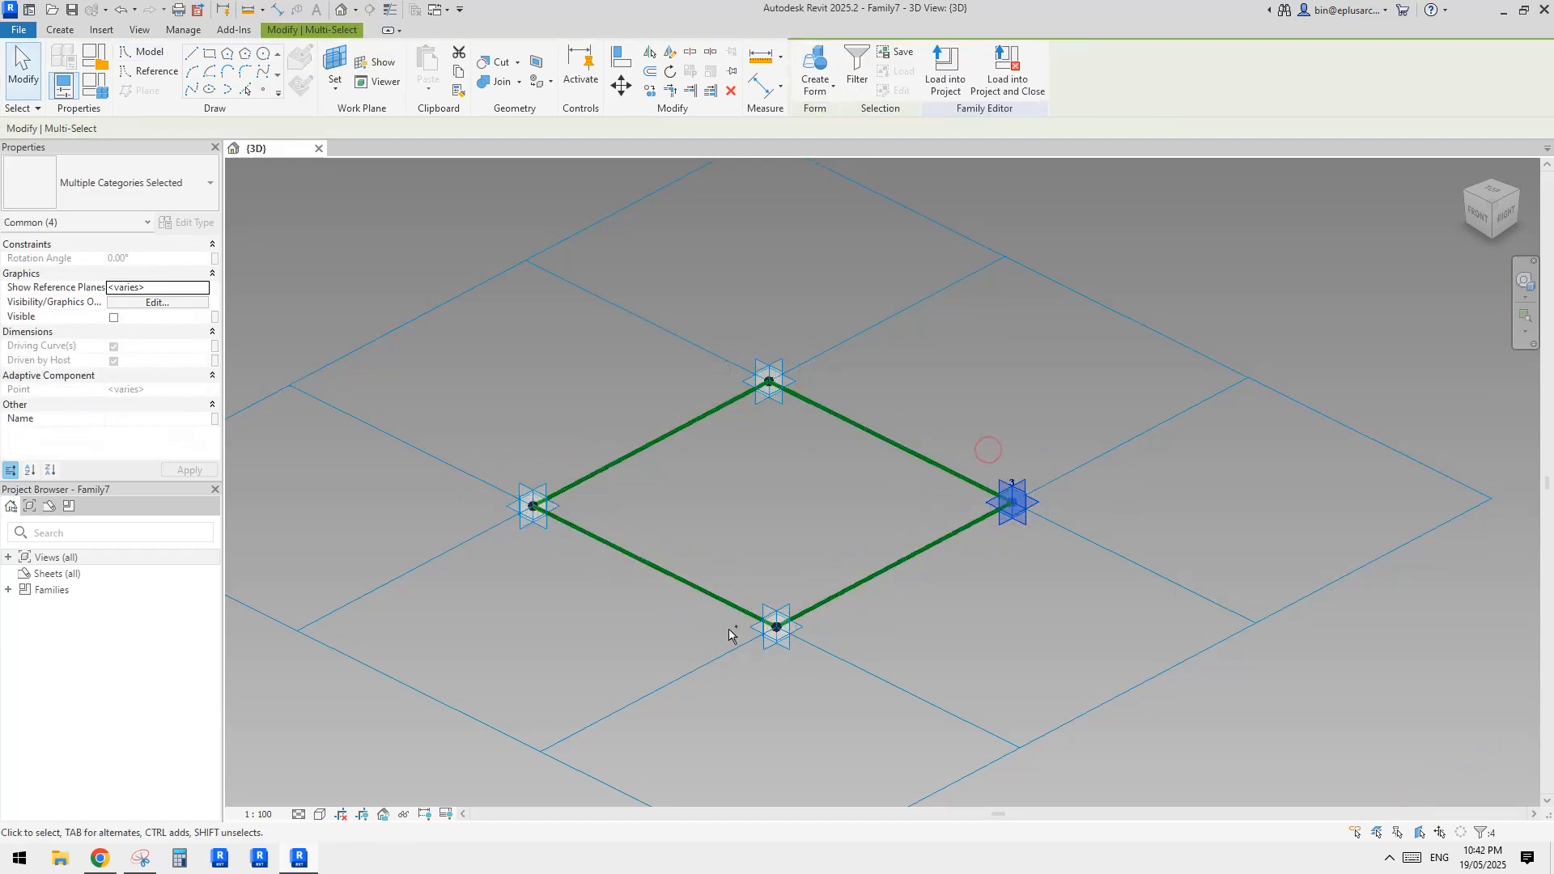
left_click(1039, 502, "shift")
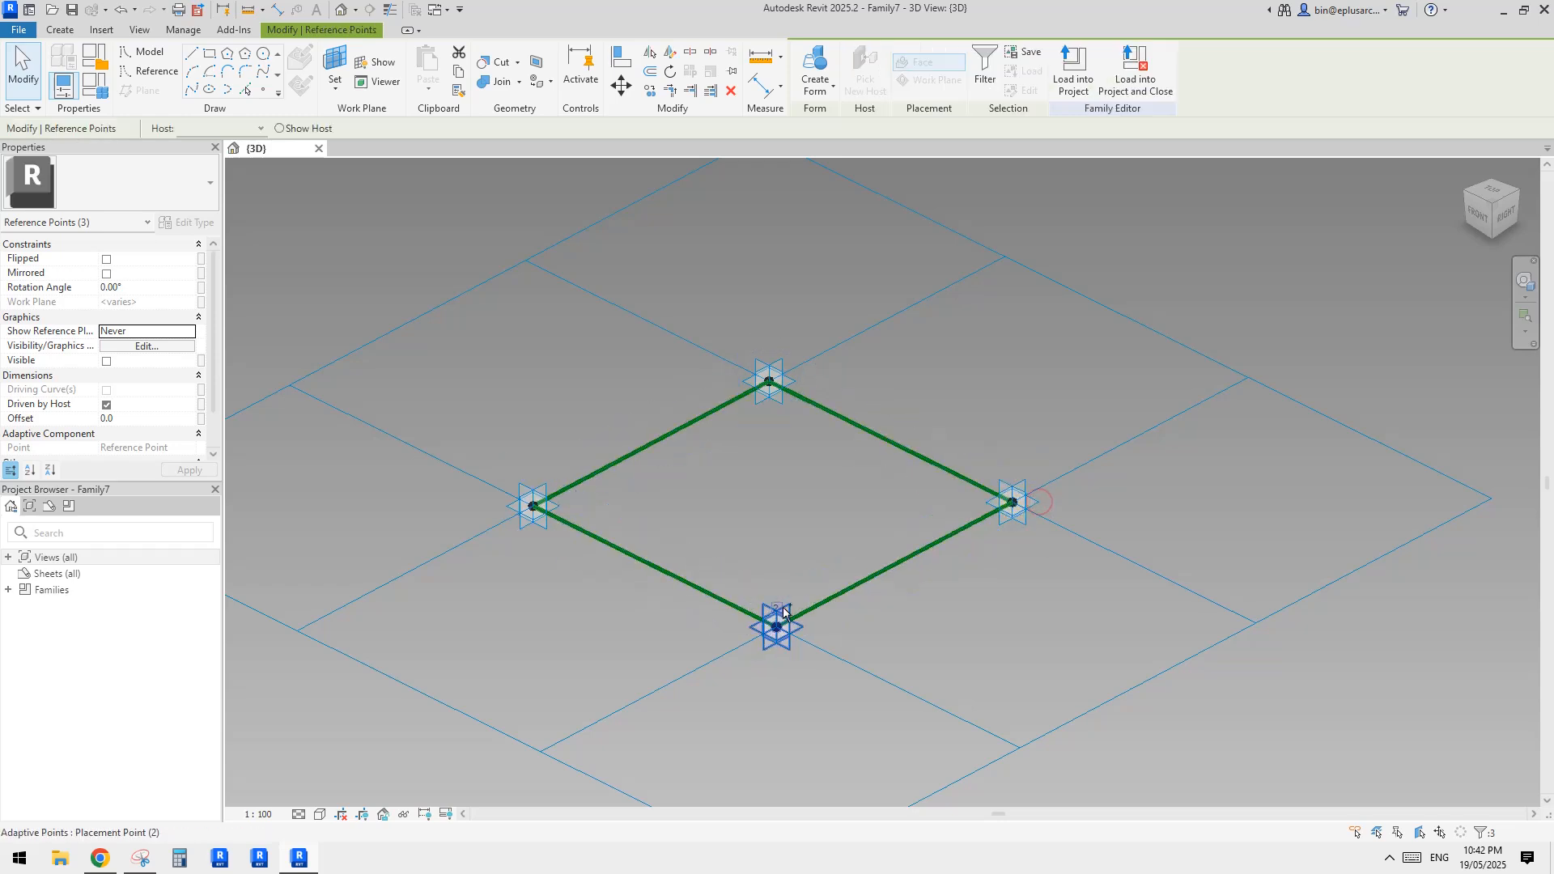
left_click_drag(690, 621, 788, 649, "ctrl")
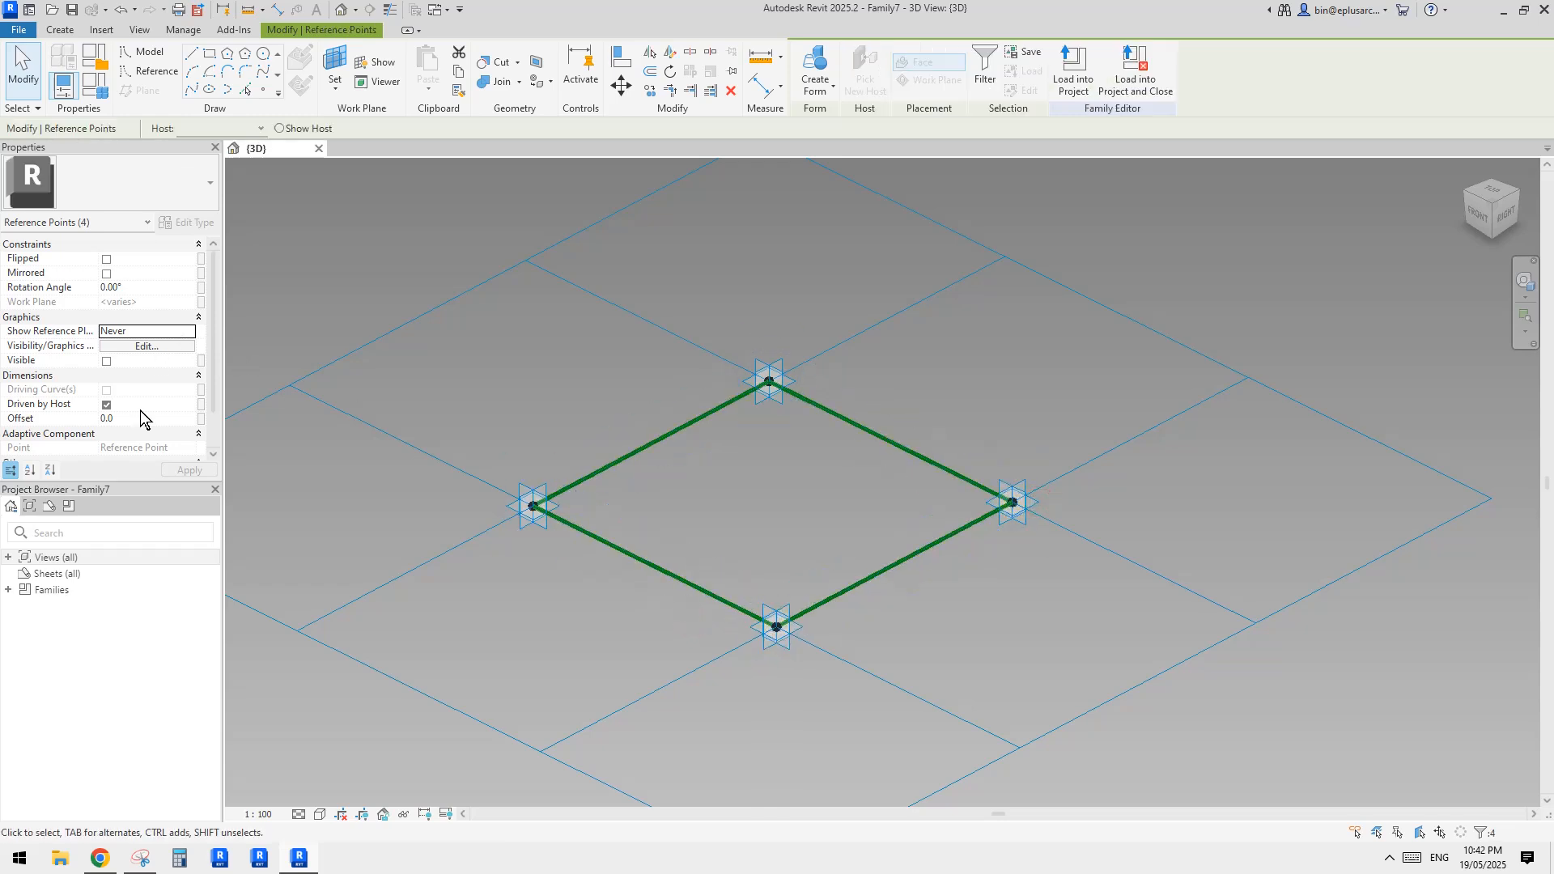
left_click(984, 63)
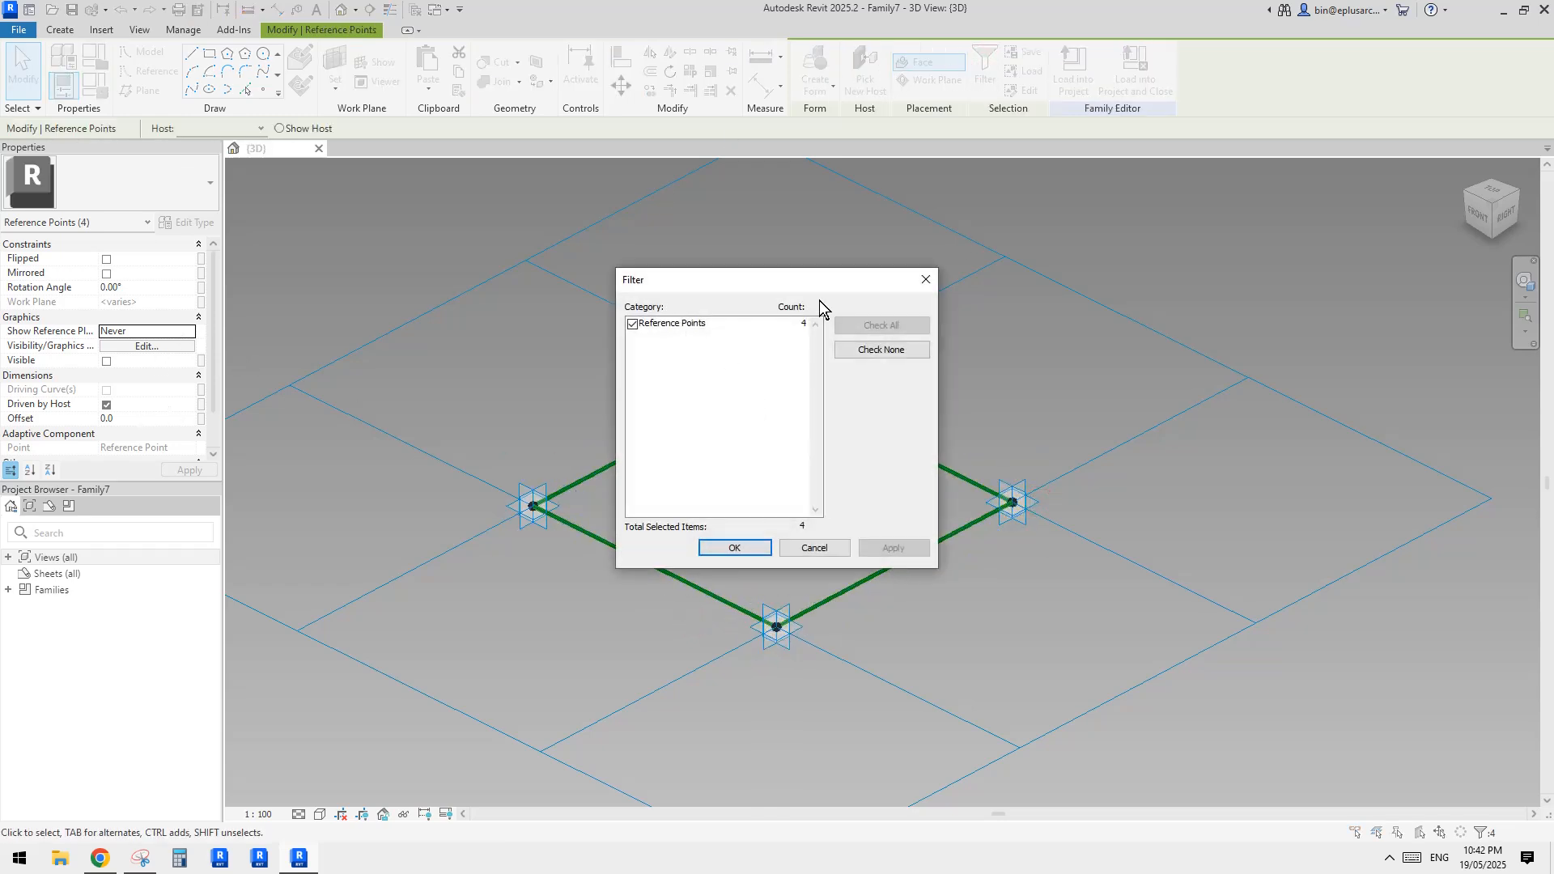
left_click(927, 281)
left_click(146, 418)
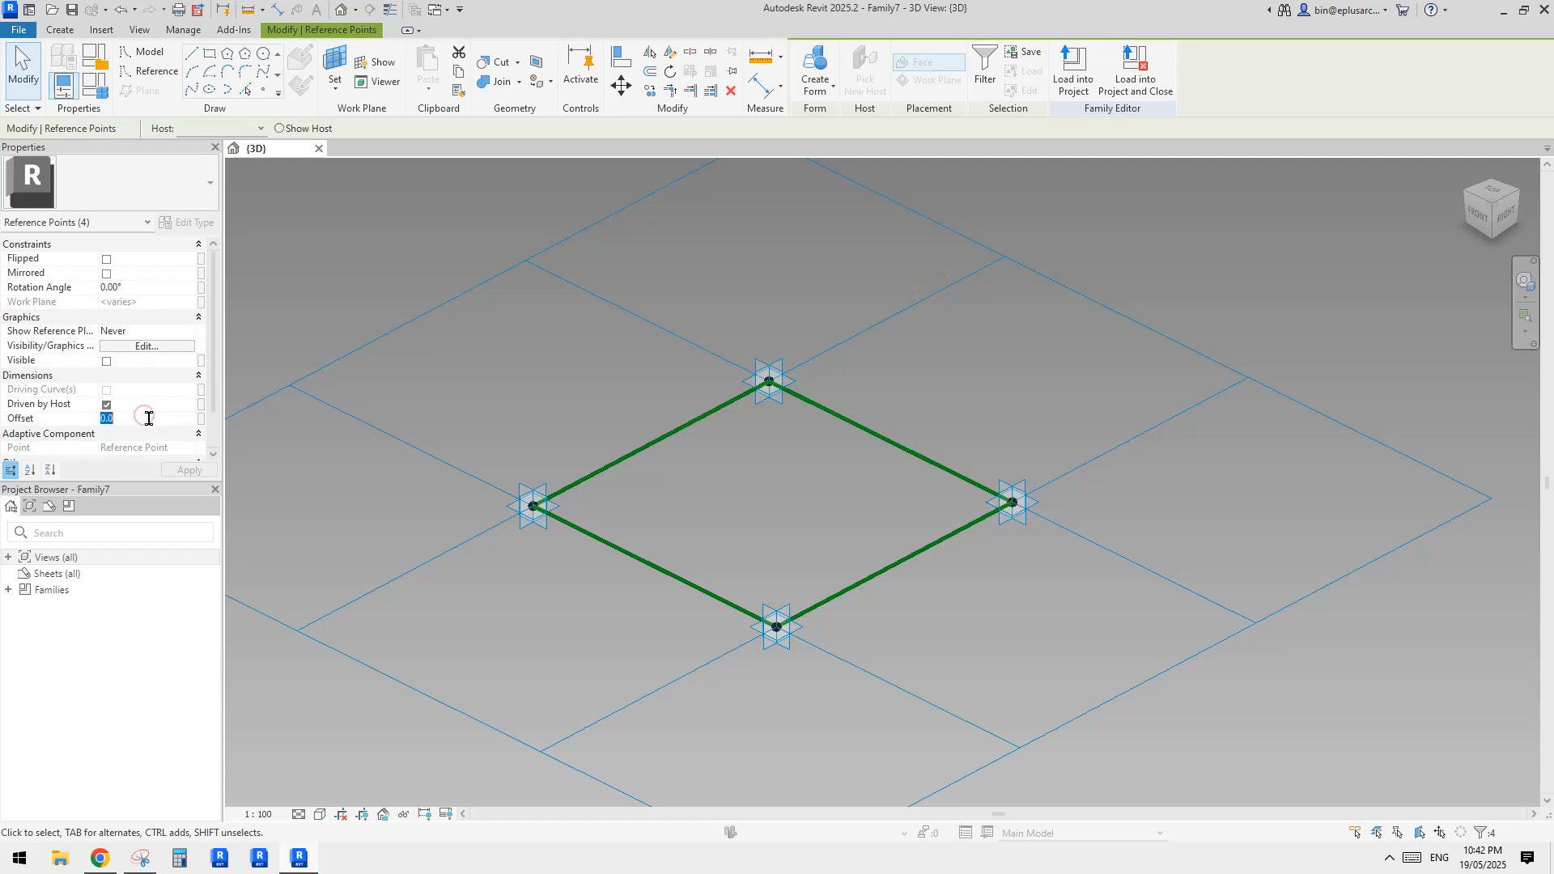
type("-600")
key("Return")
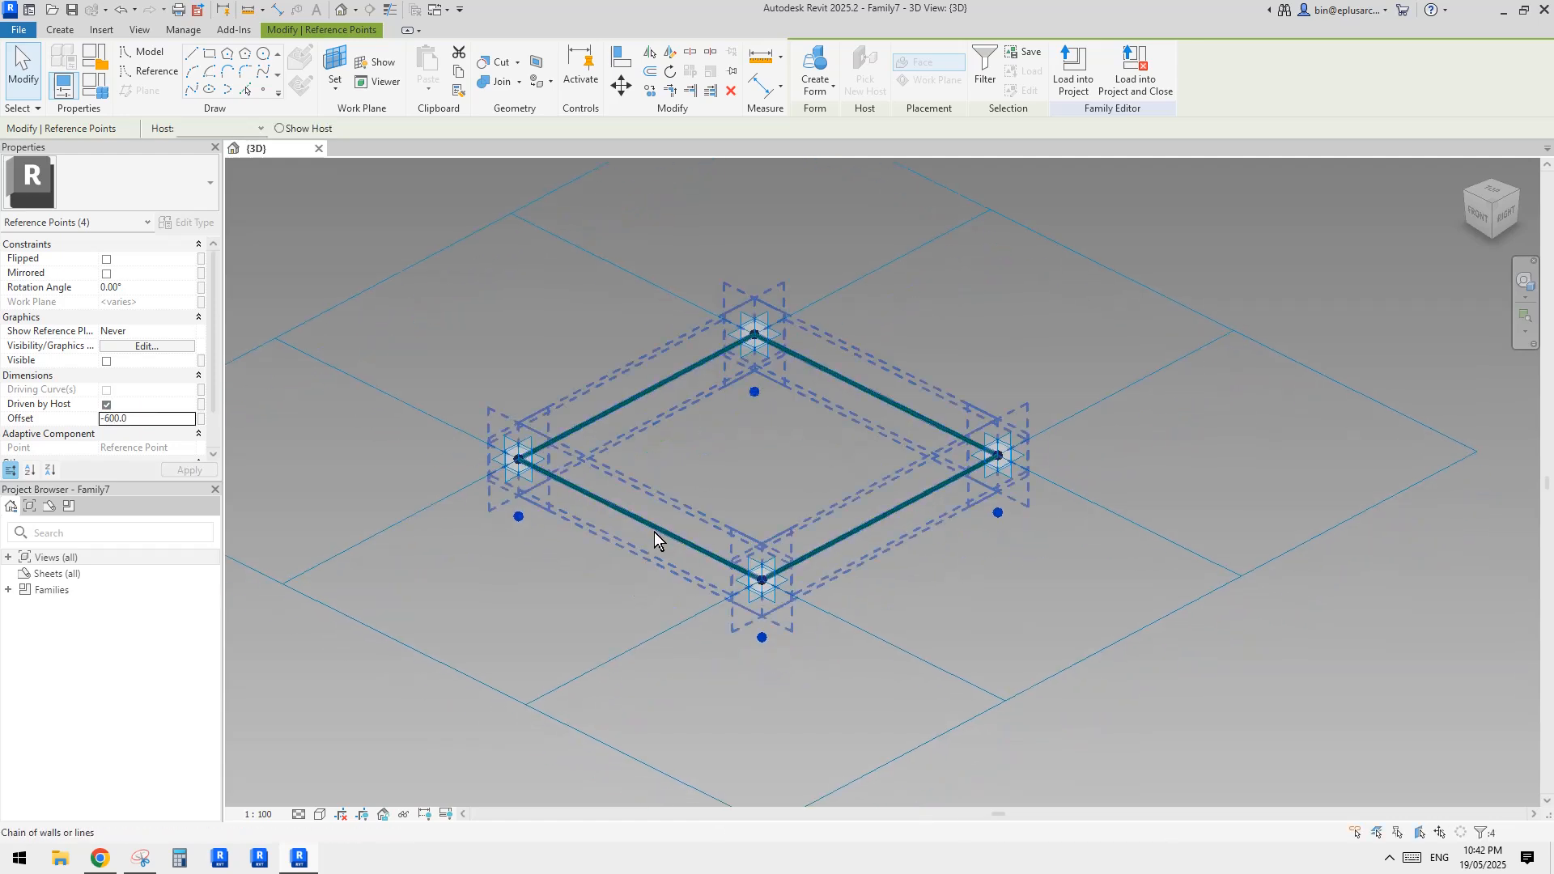
left_click(522, 521)
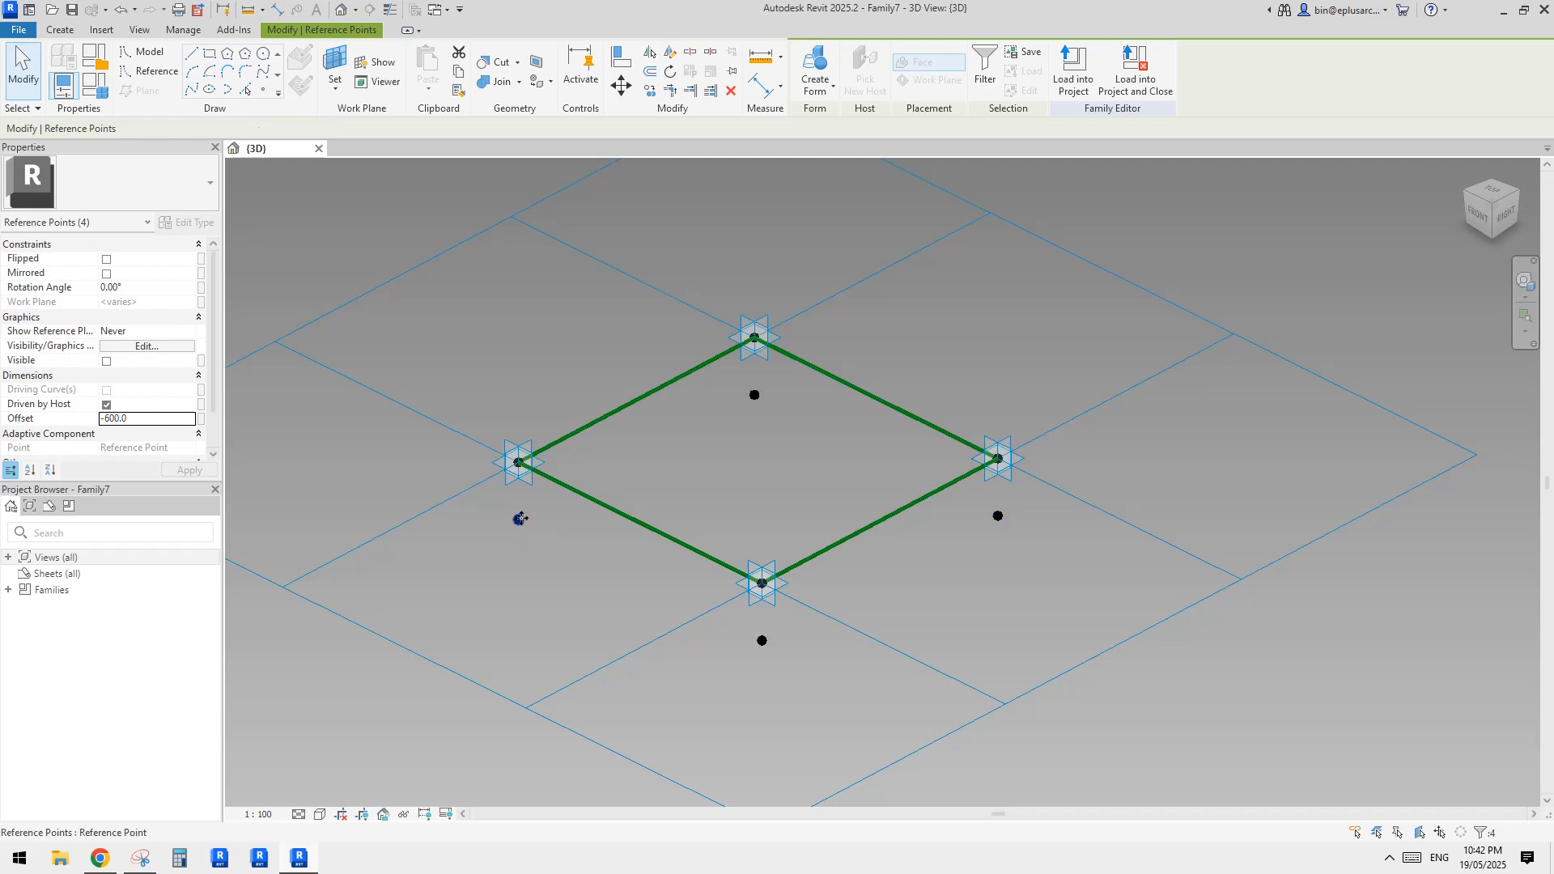
Set the tile pattern grid's horizontal and vertical spacing to 1200
scroll(759, 572, "up", 1)
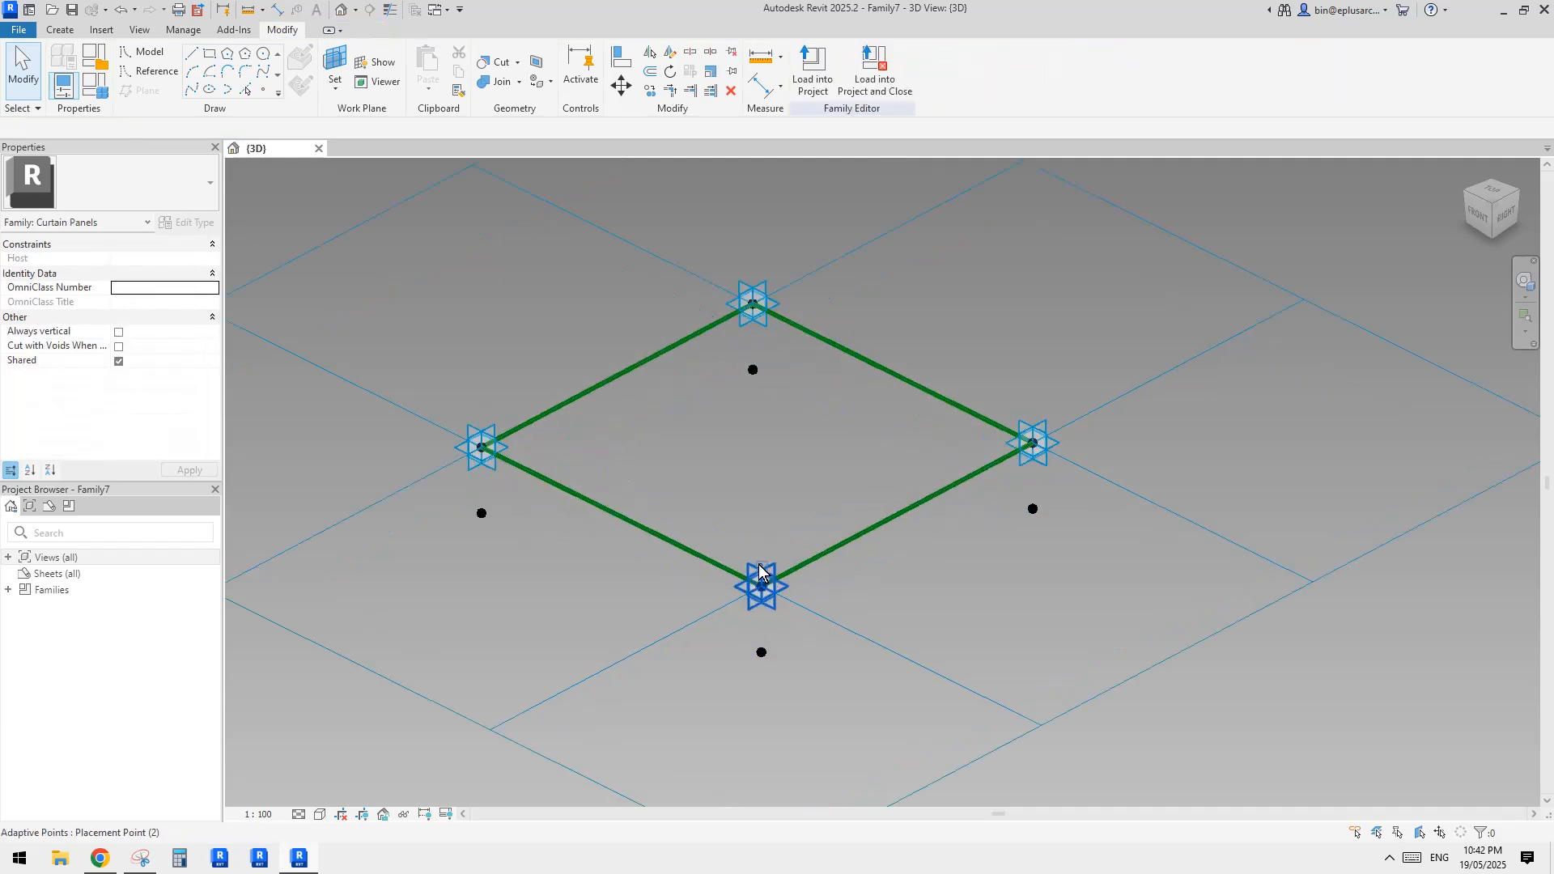
scroll(709, 512, "up", 2)
scroll(708, 509, "down", 3)
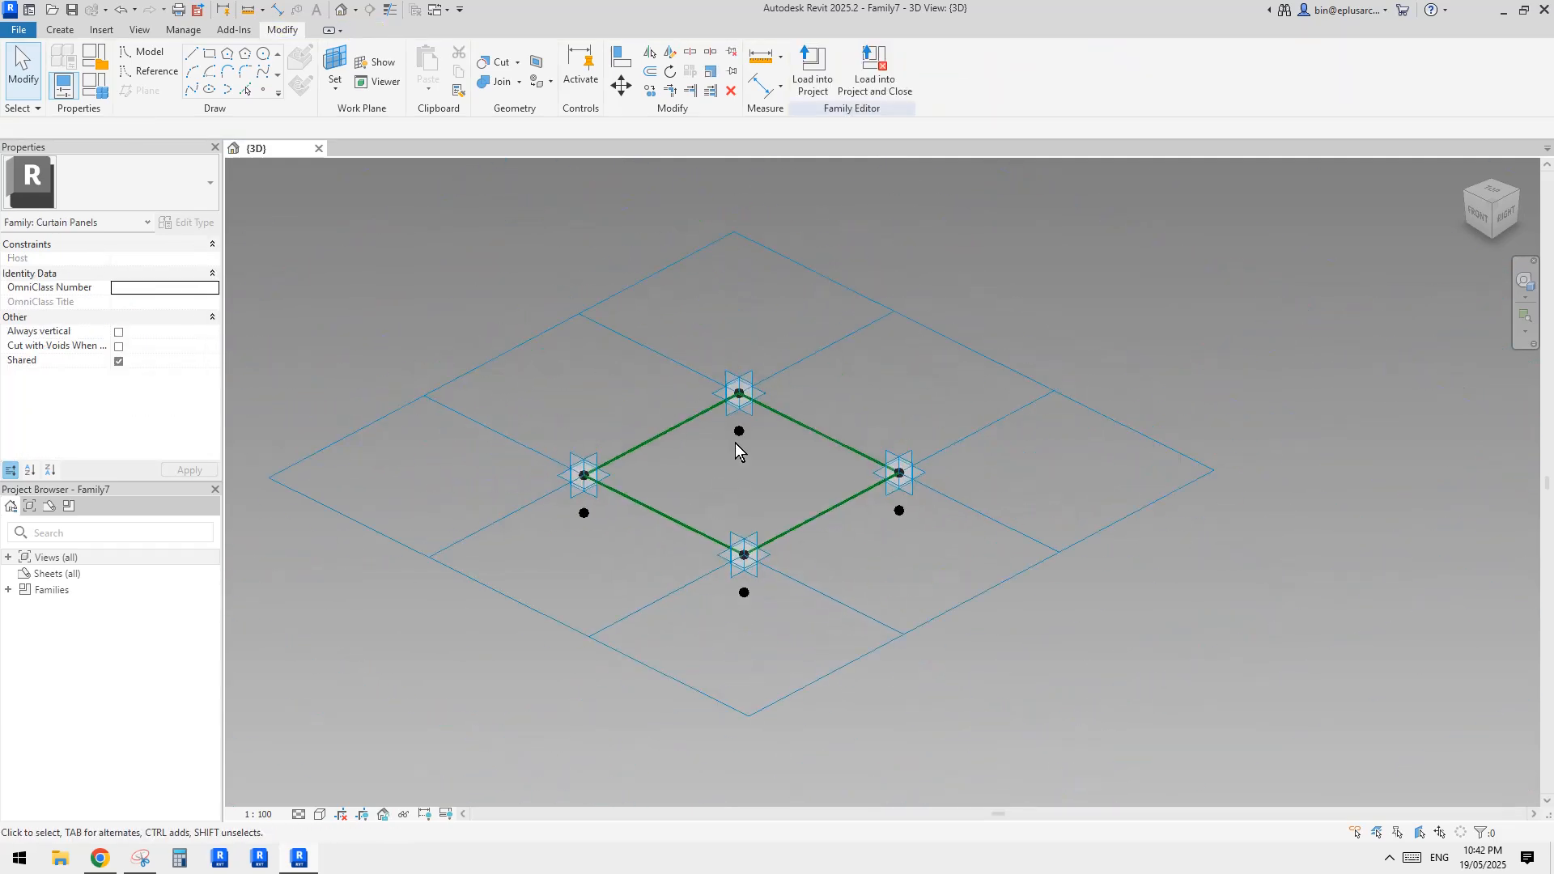
left_click(891, 317)
left_click(163, 259)
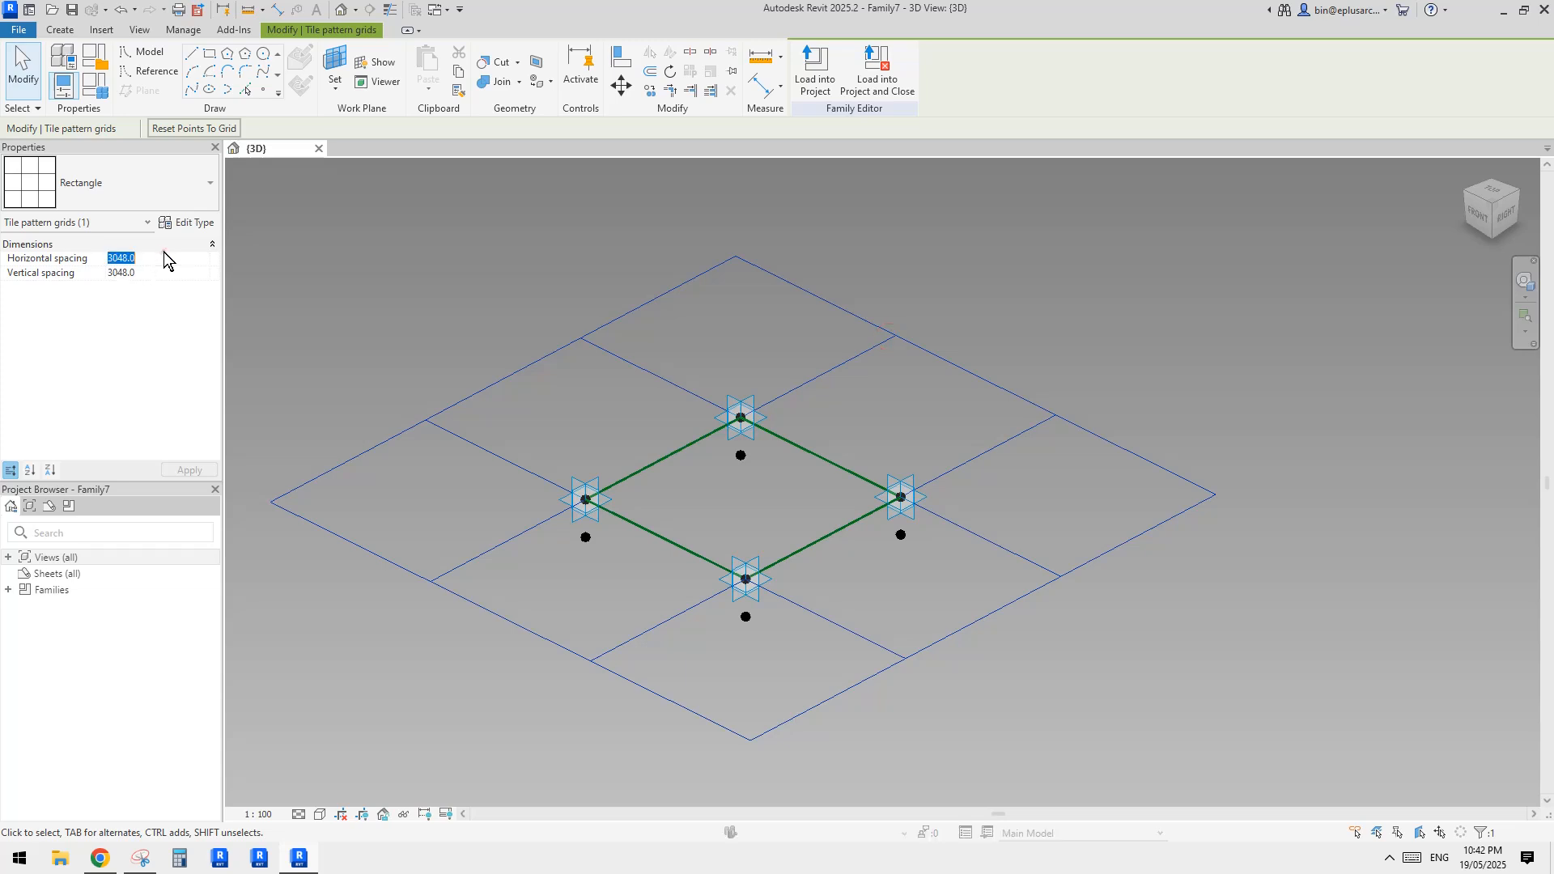
type("1200")
left_click(162, 273)
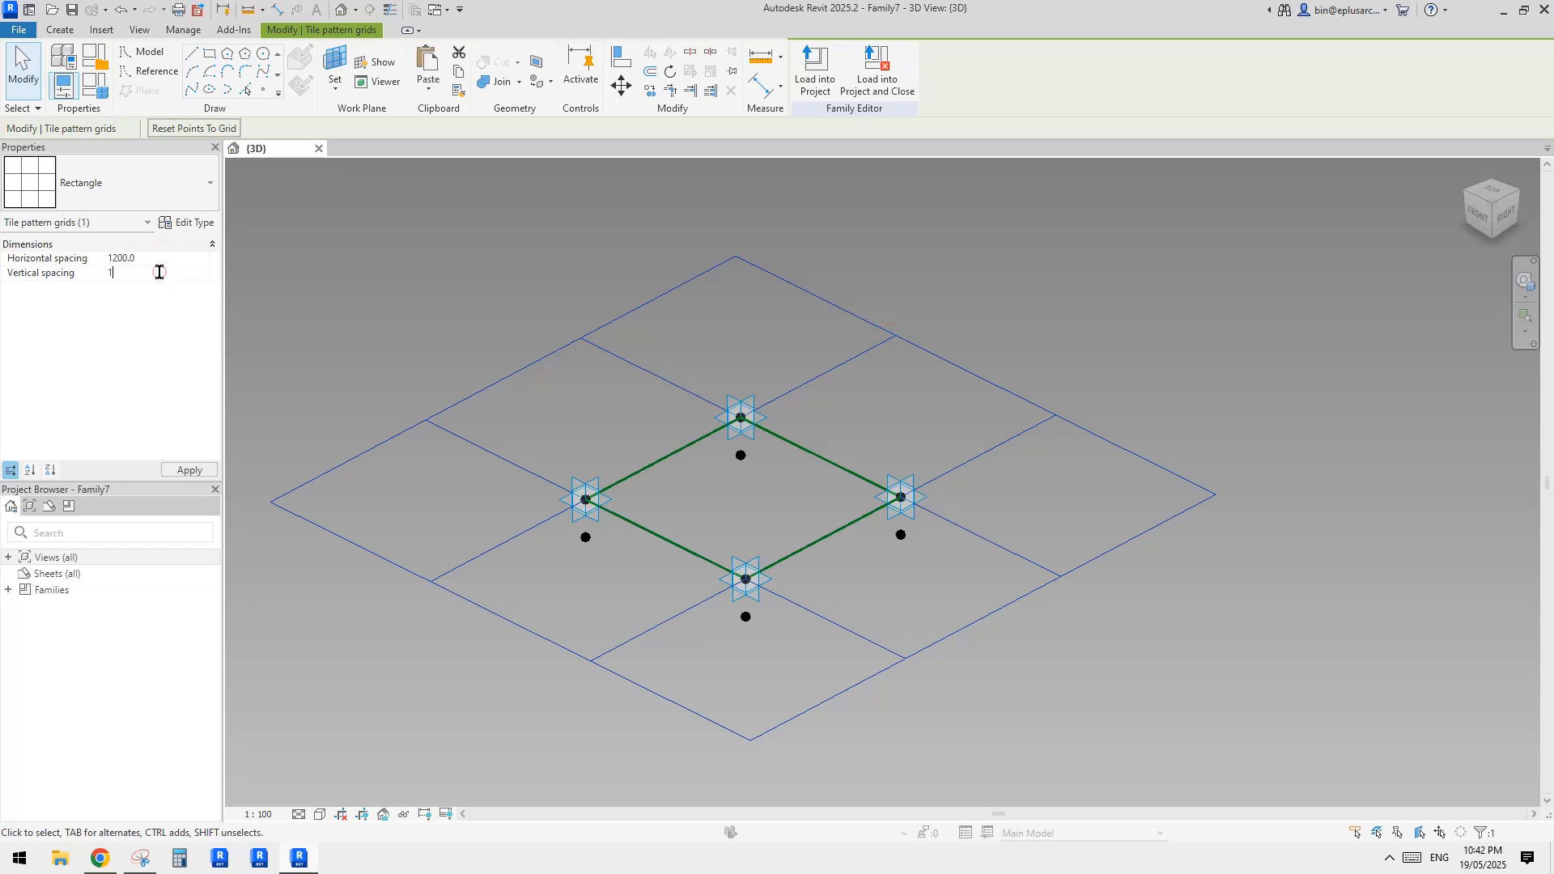
type("1200")
scroll(518, 548, "up", 2)
middle_click_drag(530, 607, 912, 579)
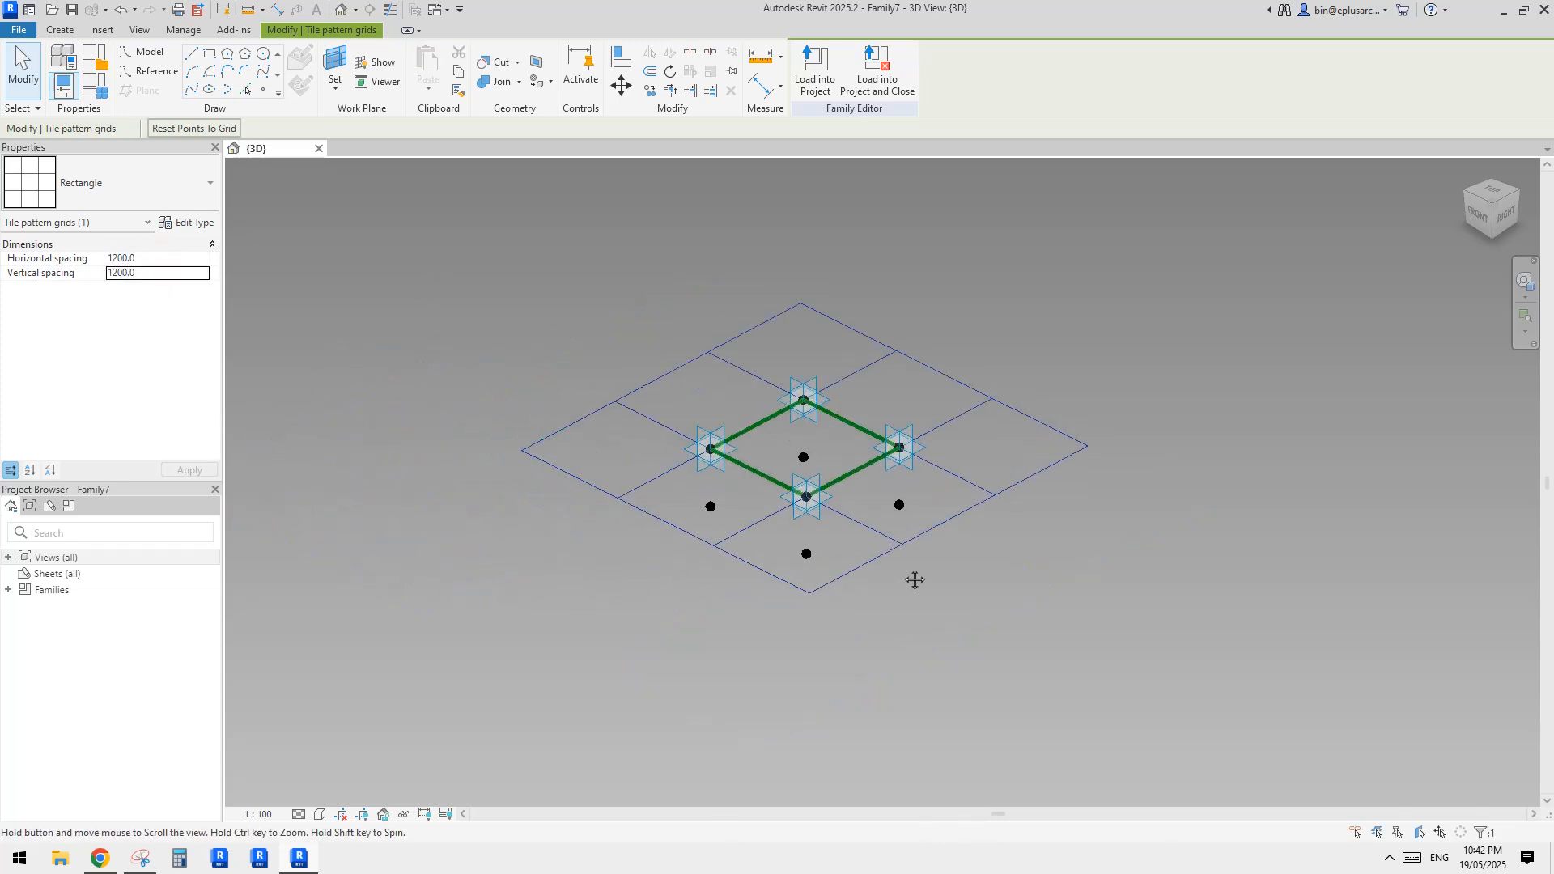
scroll(804, 518, "up", 2)
left_click(684, 478)
left_click(657, 500)
Connect the offset reference points below Placement Points 1 and 2 with a spline through points
middle_click_drag(768, 464, 803, 499)
scroll(666, 459, "up", 2)
left_click(677, 410)
scroll(779, 480, "up", 2)
scroll(804, 484, "down", 2)
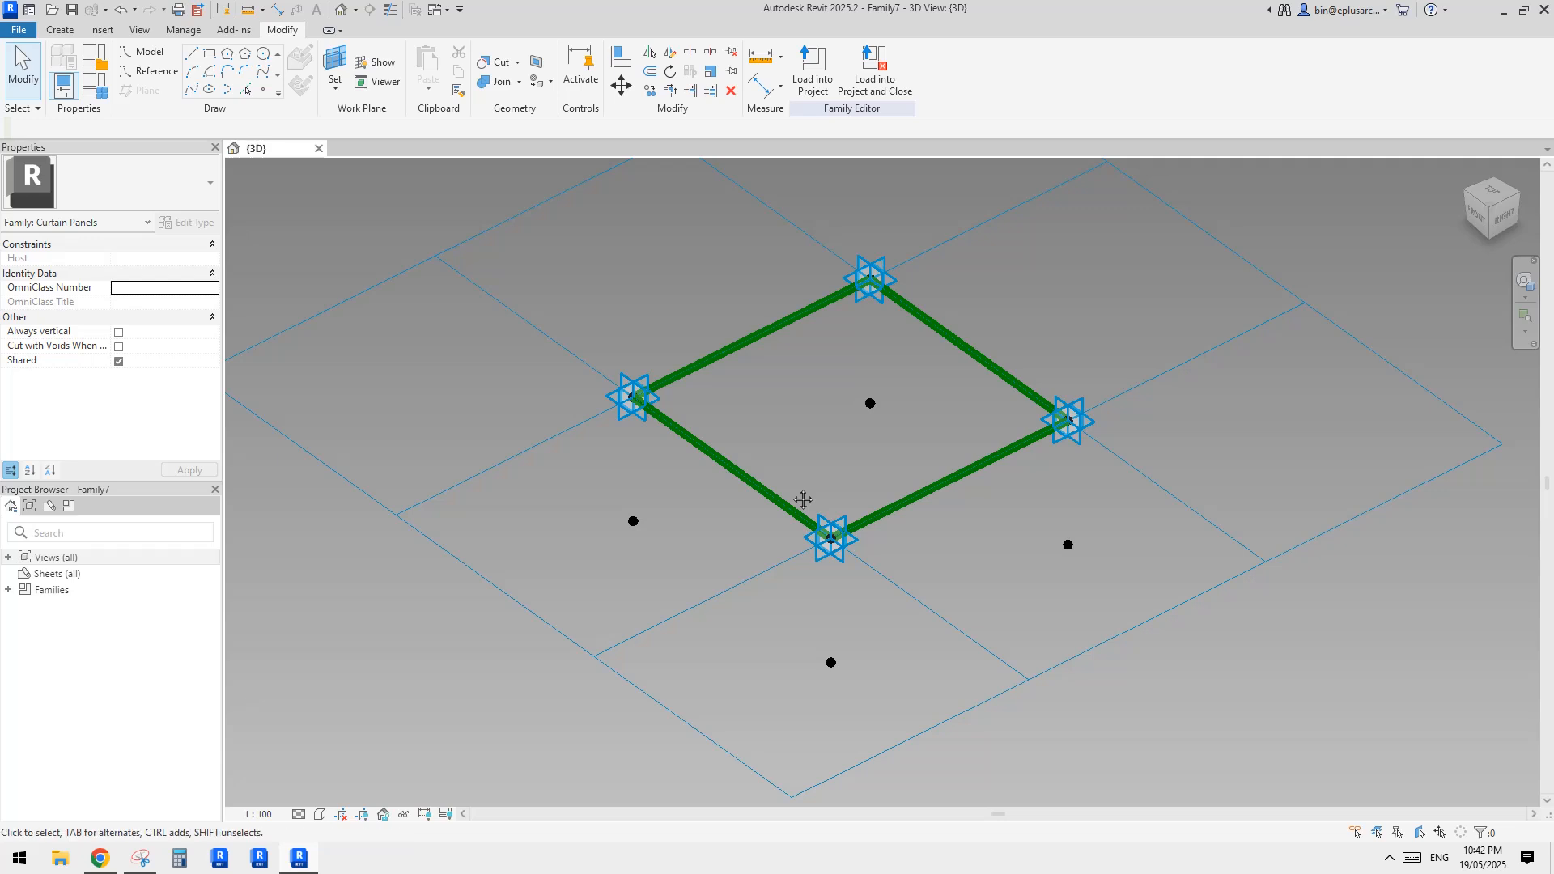
left_click(633, 521)
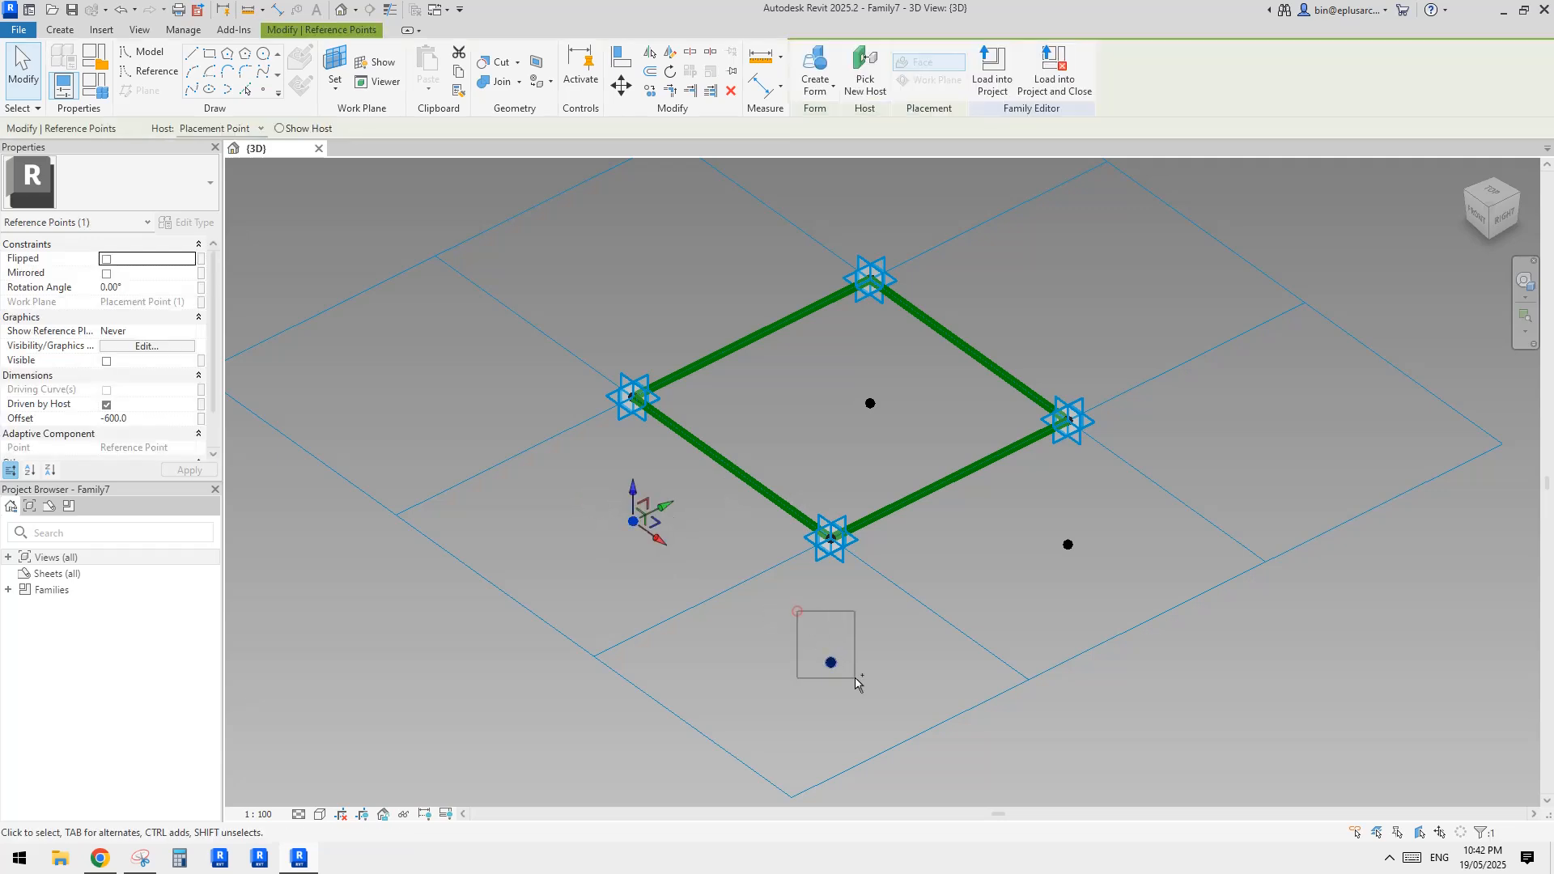
left_click(830, 662, "ctrl")
left_click(190, 89)
Connect the lower reference point under Placement Point 3 to those under Placement Points 2 and 4 with splines through points
left_click_drag(815, 596, 876, 696)
left_click(1068, 544, "ctrl")
left_click(191, 90)
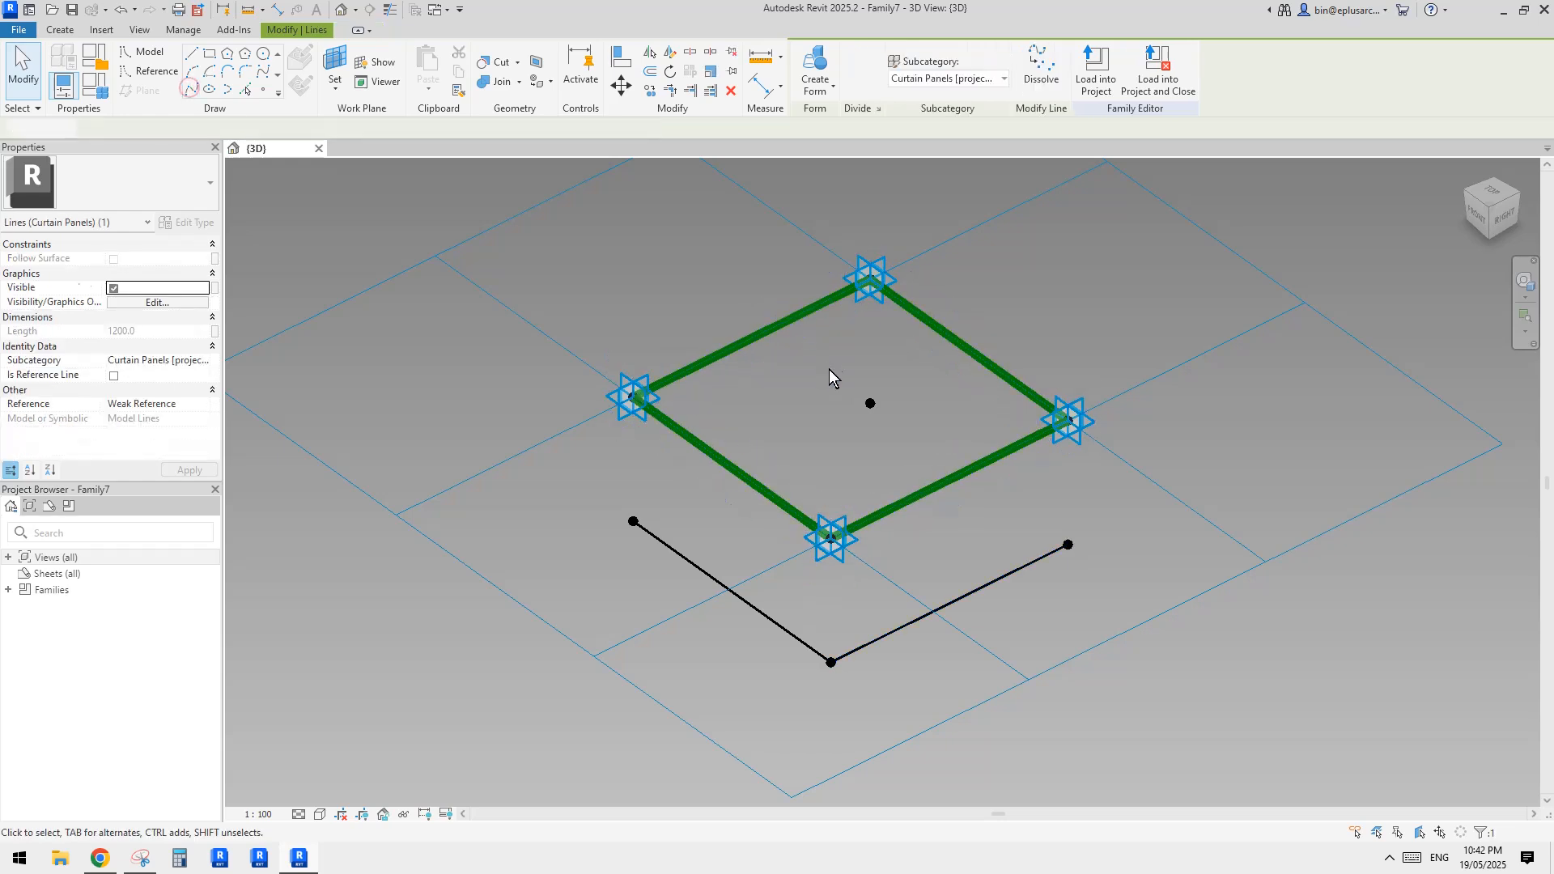
left_click_drag(833, 364, 900, 433)
left_click_drag(1056, 512, 1078, 558, "ctrl")
left_click(191, 90)
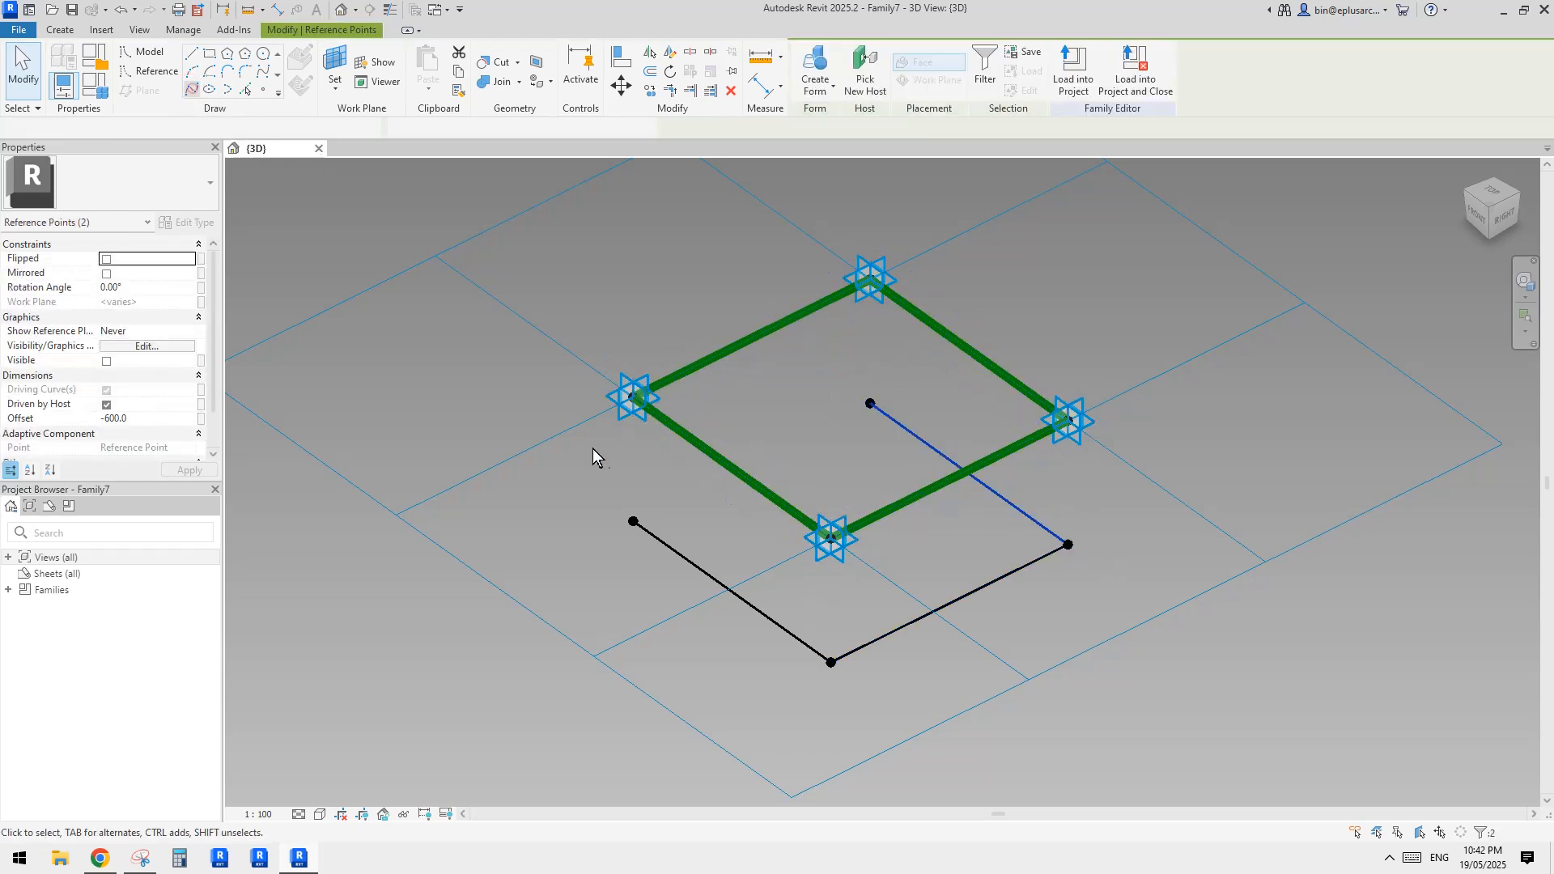
Connect the lower reference points under Placement Points 1 and 4, and add a diagonal between those under Placement Points 4 and 2
left_click_drag(610, 496, 670, 550)
left_click_drag(815, 363, 899, 437, "ctrl")
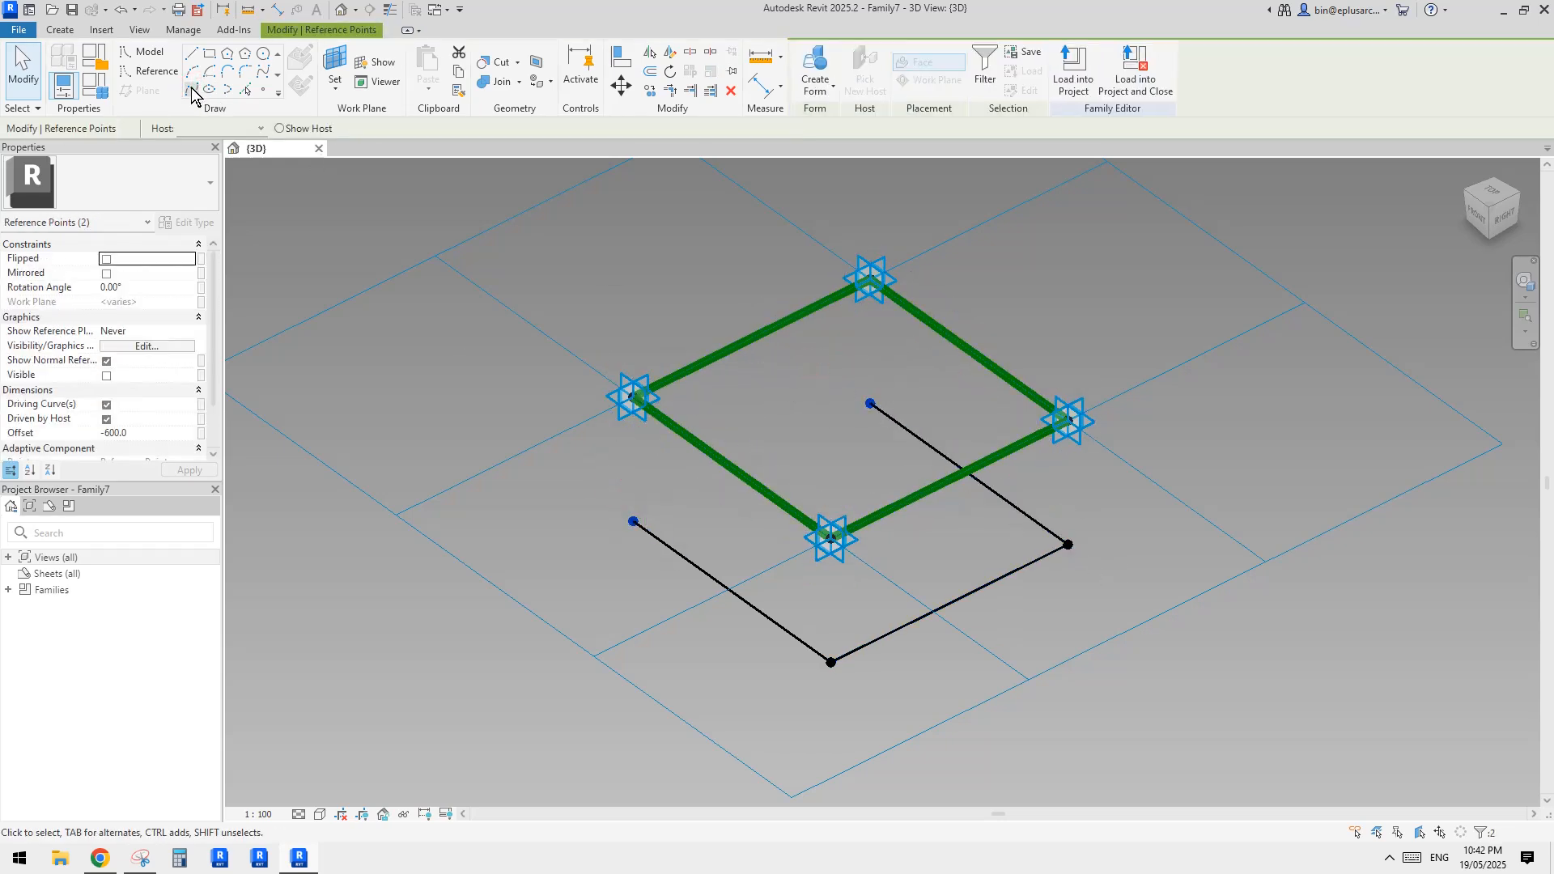
left_click(191, 89)
left_click_drag(802, 619, 846, 684, "ctrl")
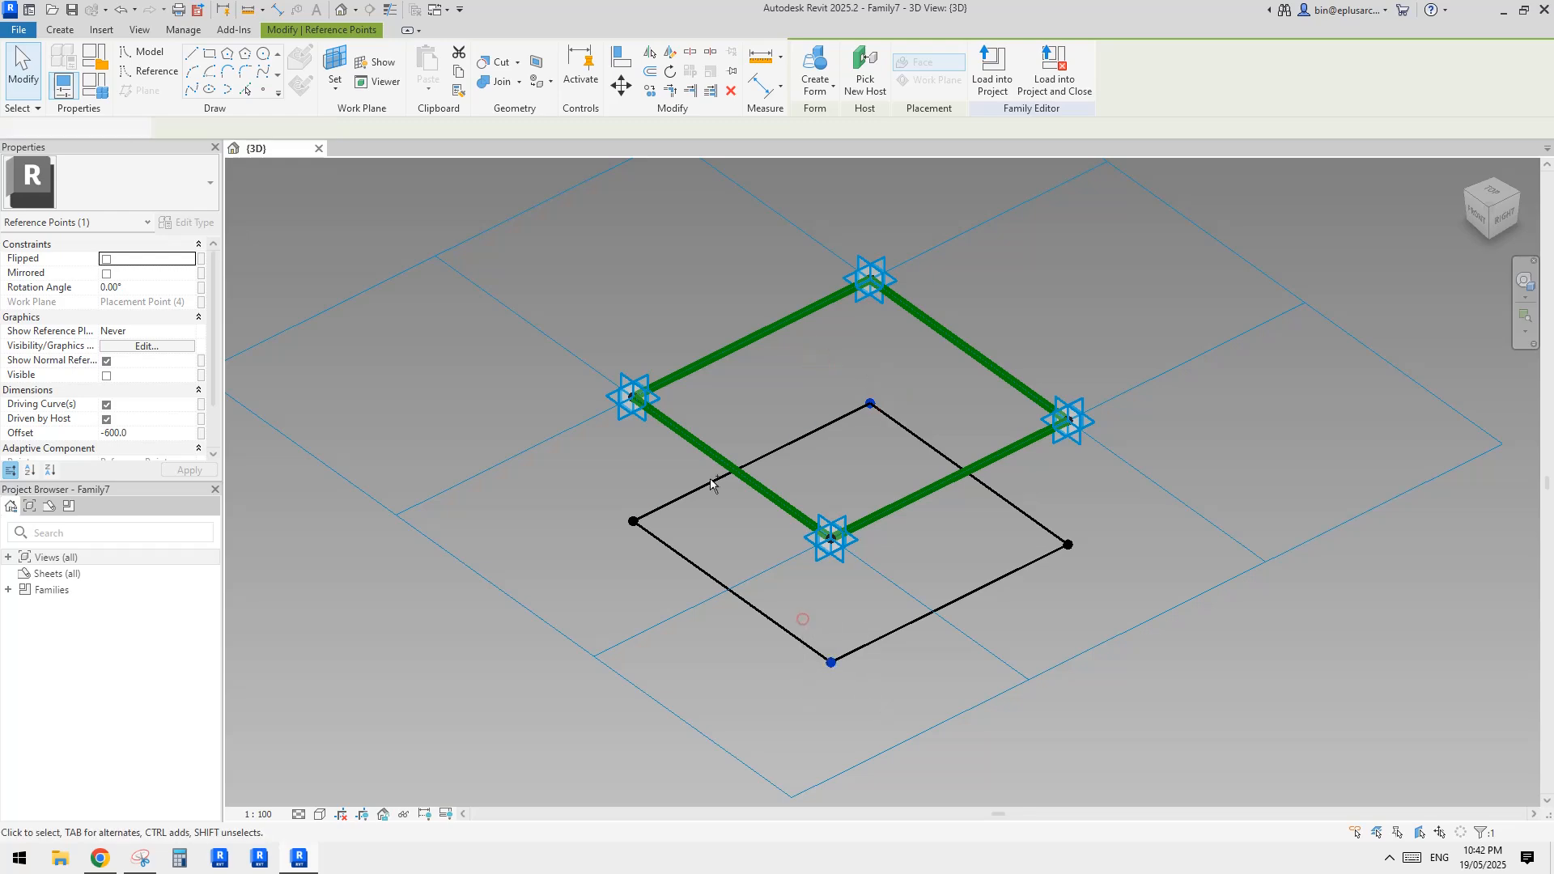
left_click(191, 90)
middle_click_drag(1086, 483, 1003, 411, "shift")
left_click(1003, 411)
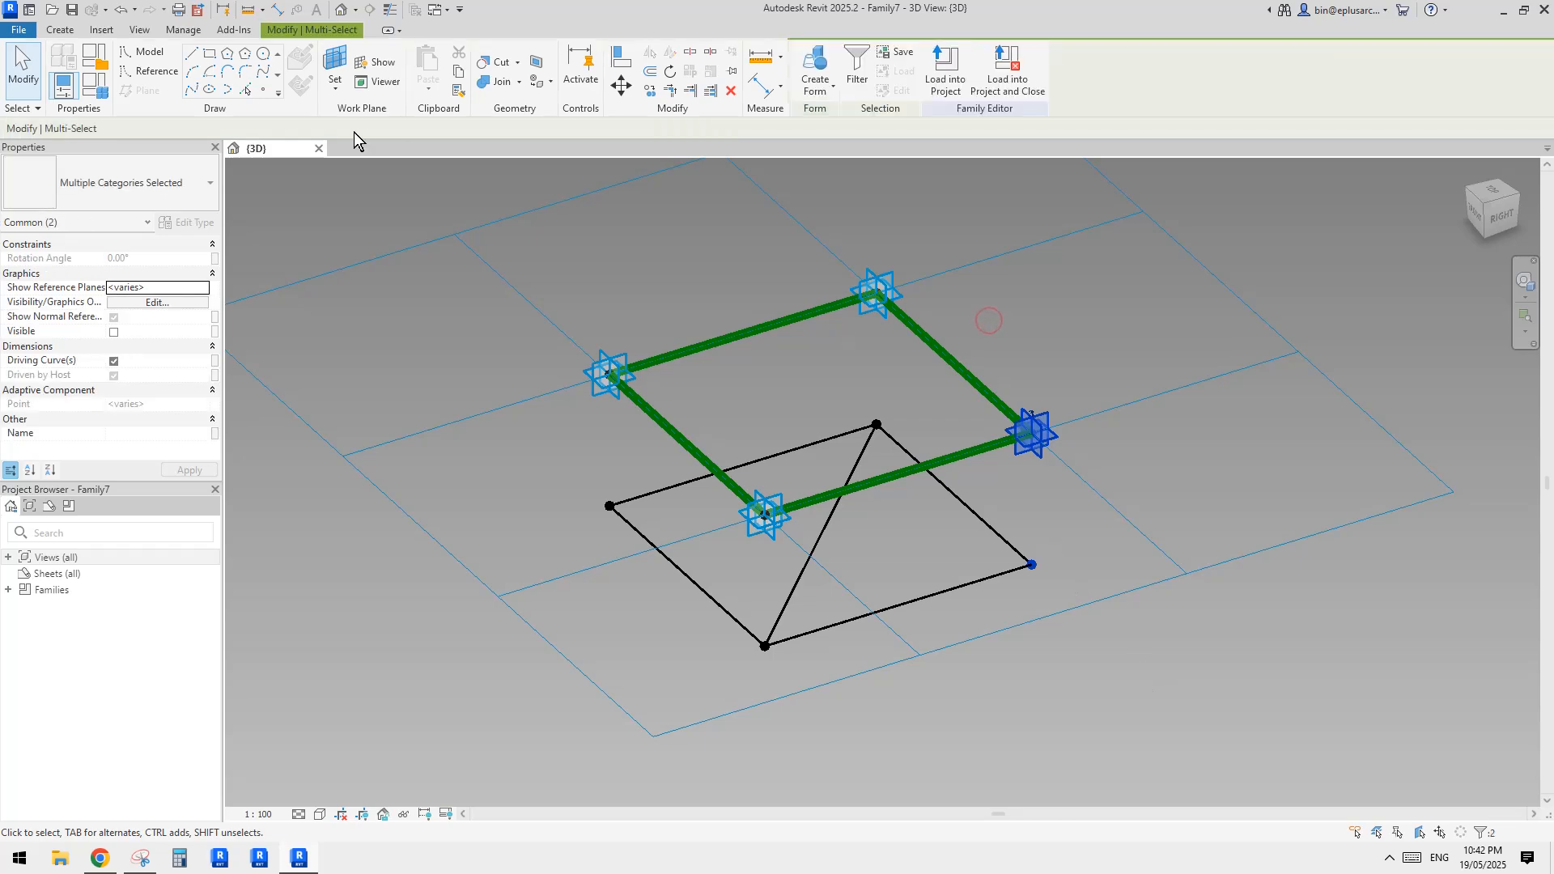
middle_click_drag(906, 559, 944, 551, "shift")
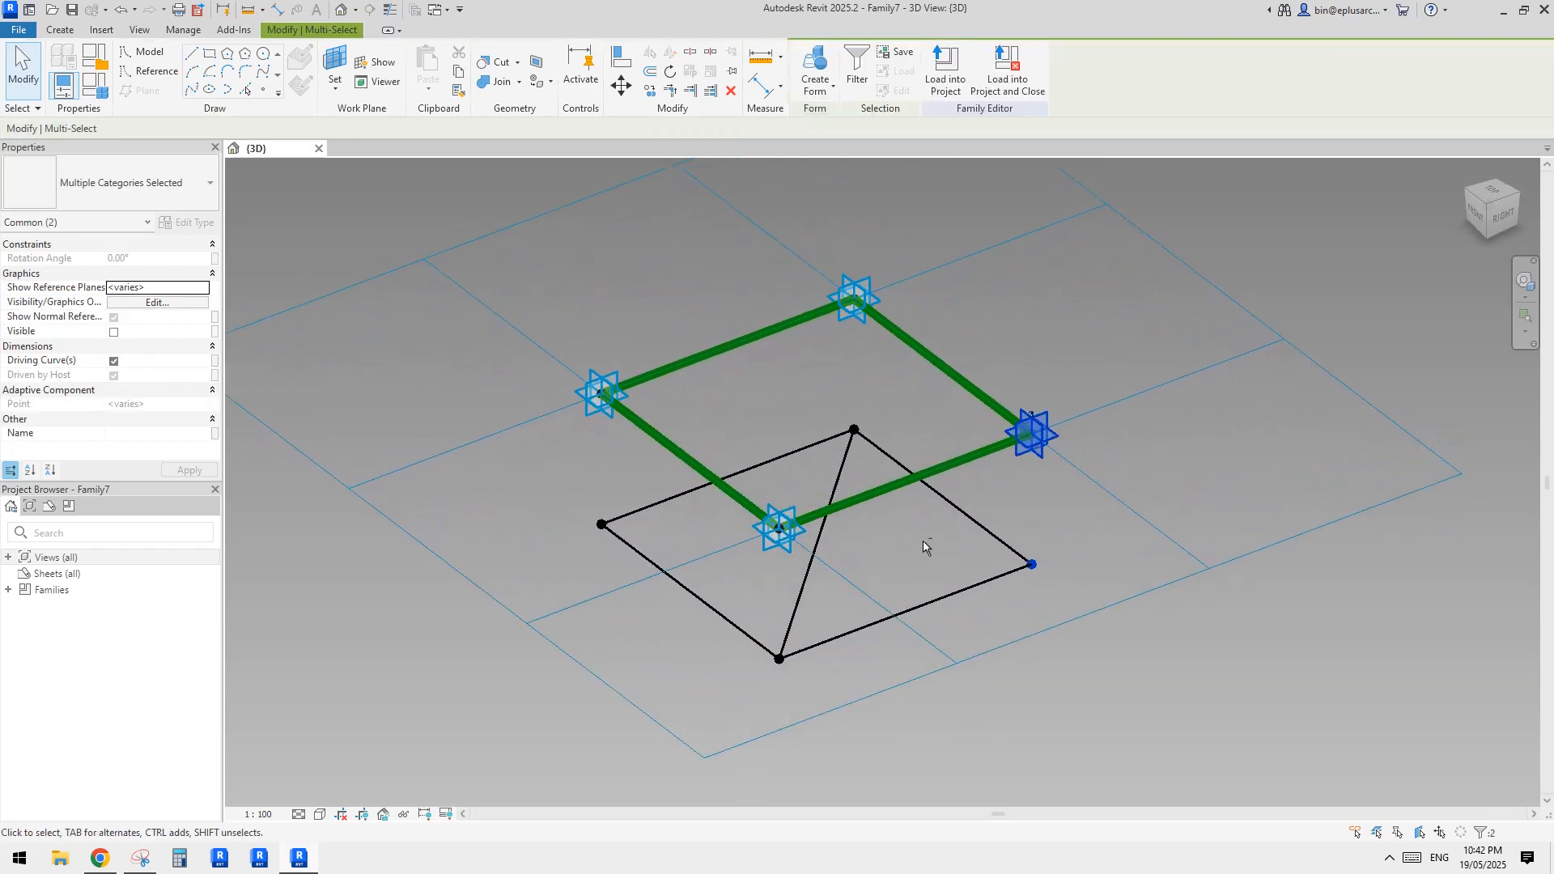
key("Escape")
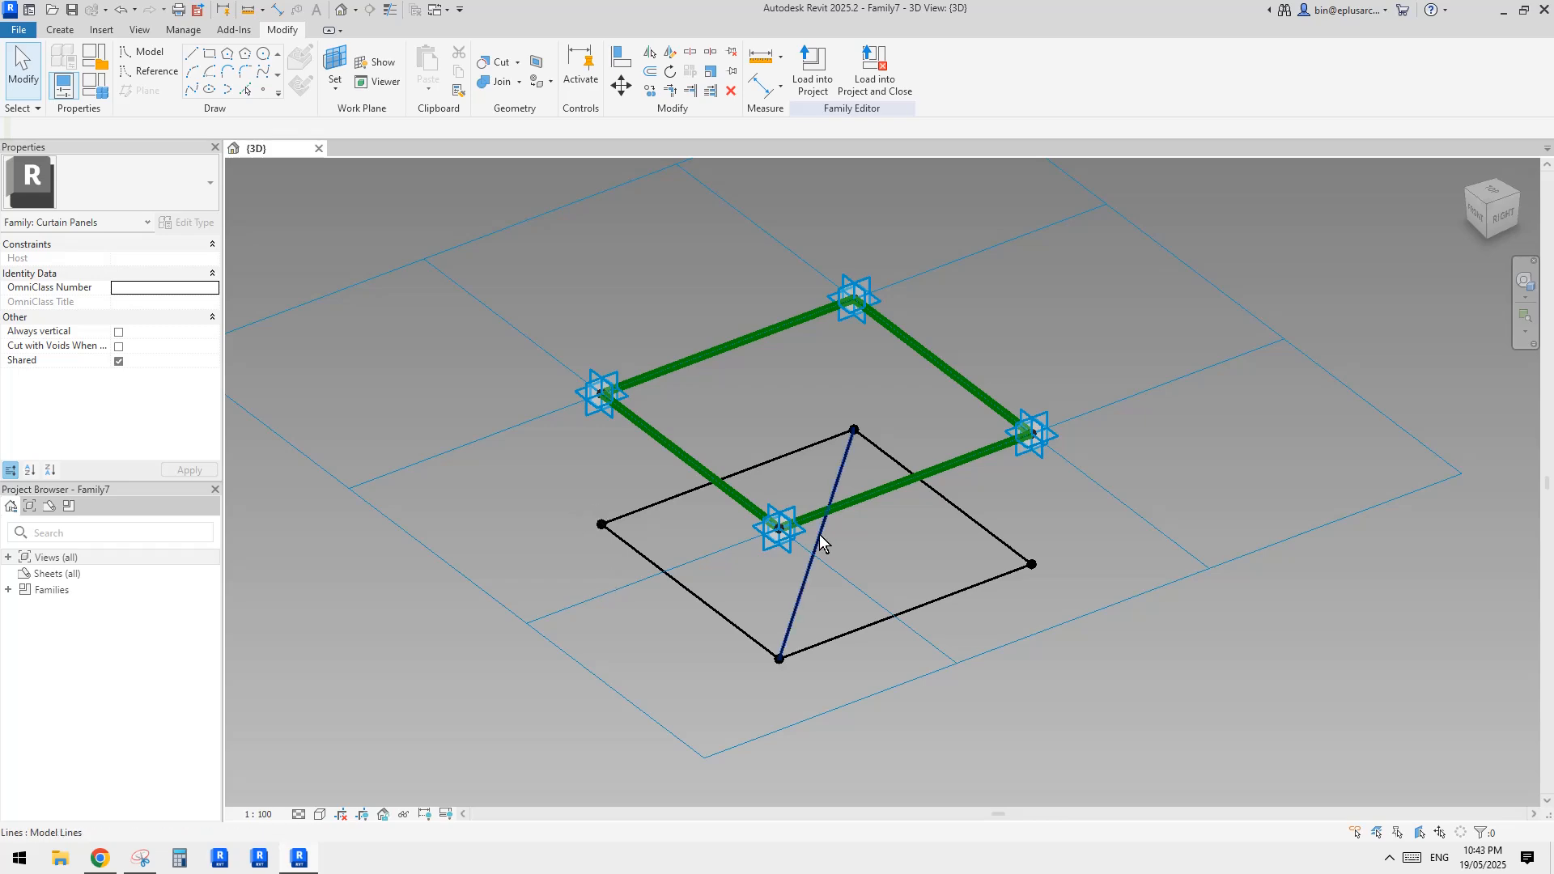
Dissolve the two lower lines that meet at the reference point under Placement Point 3
middle_click_drag(819, 534, 754, 532, "shift")
middle_click_drag(824, 465, 821, 431, "shift")
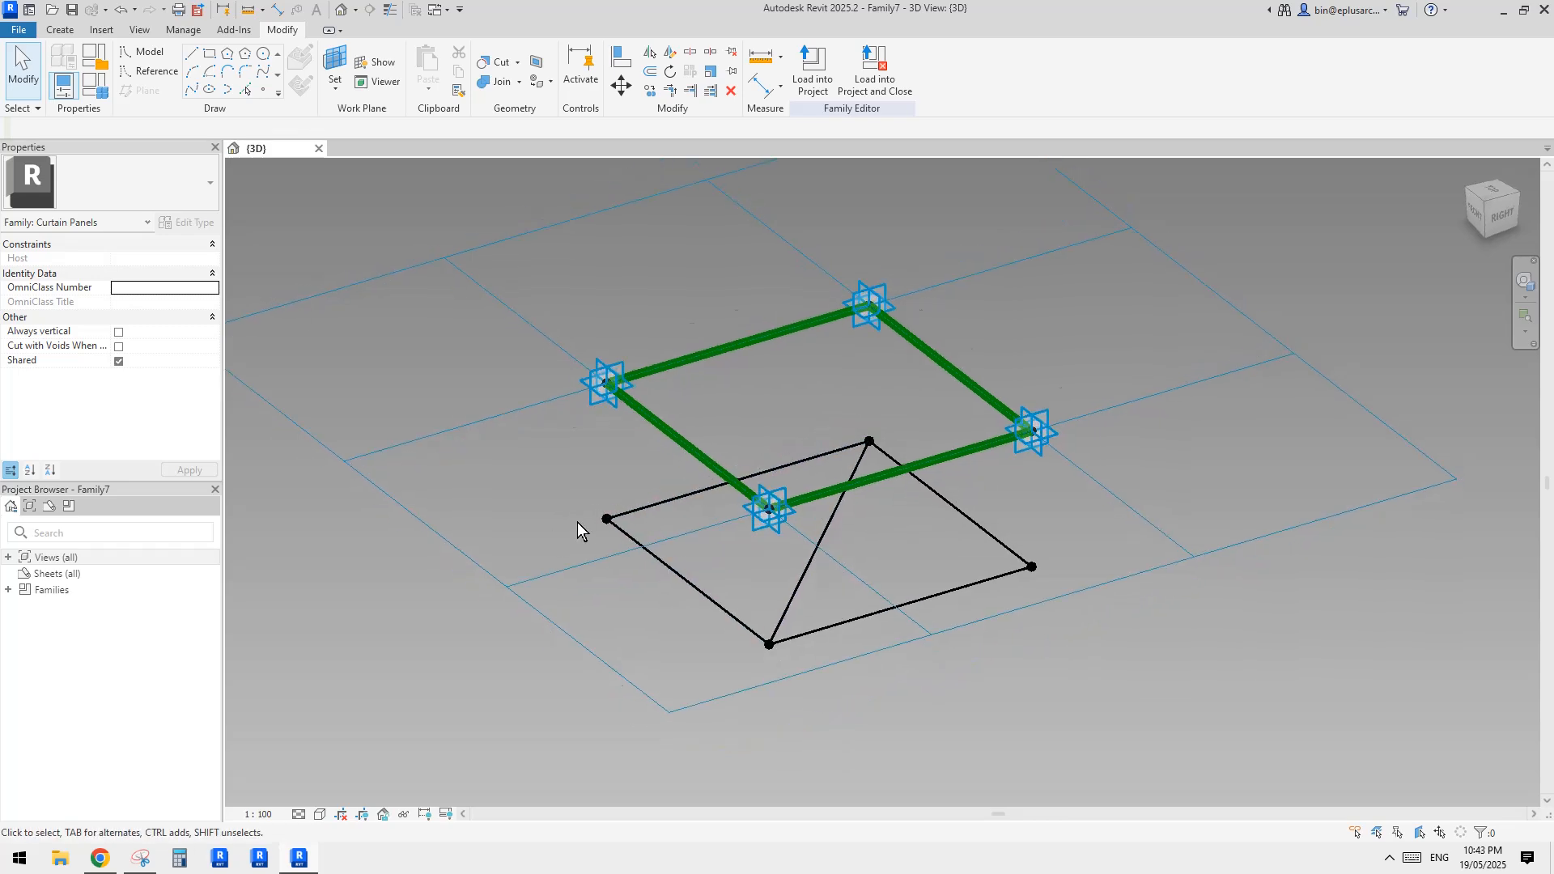
middle_click_drag(959, 453, 960, 558, "shift")
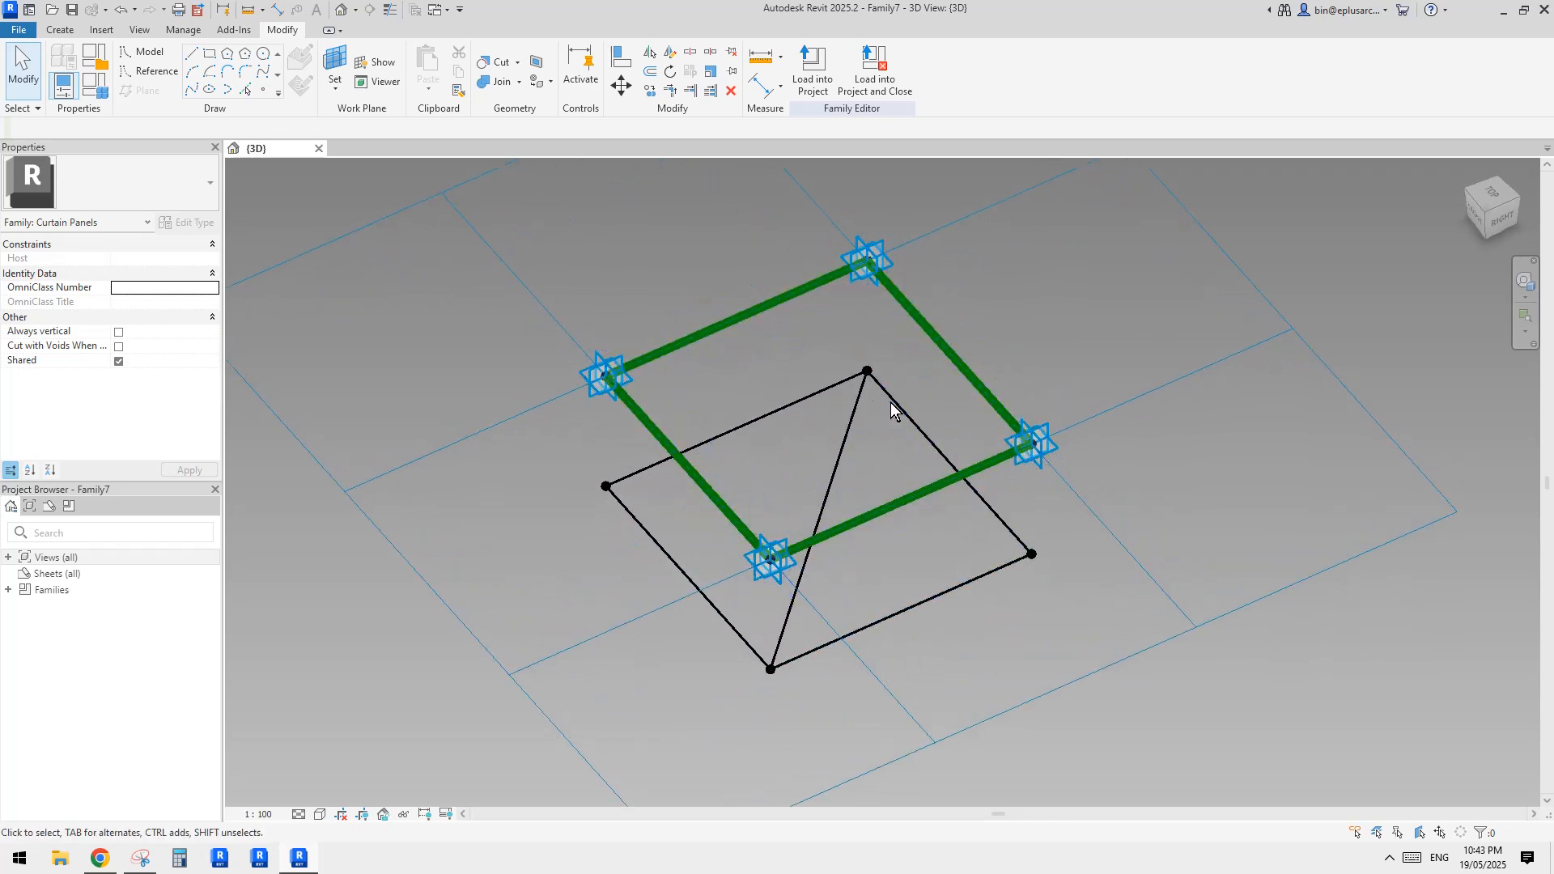
middle_click_drag(892, 409, 923, 485, "shift")
left_click(924, 488)
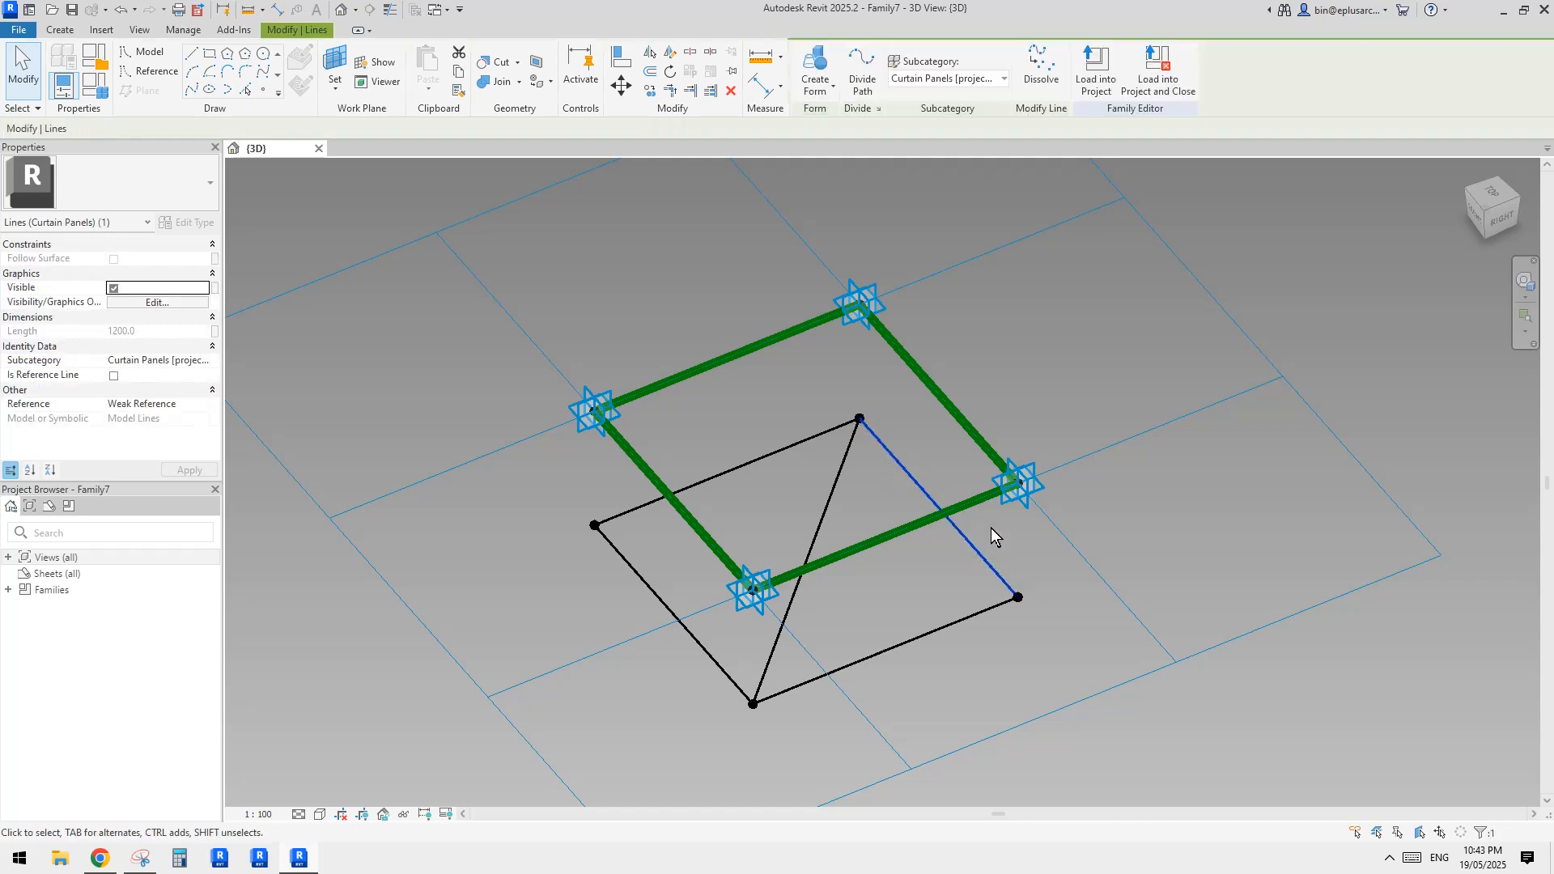
middle_click_drag(958, 619, 949, 476, "shift")
middle_click_drag(949, 475, 920, 523, "shift")
left_click(1038, 65)
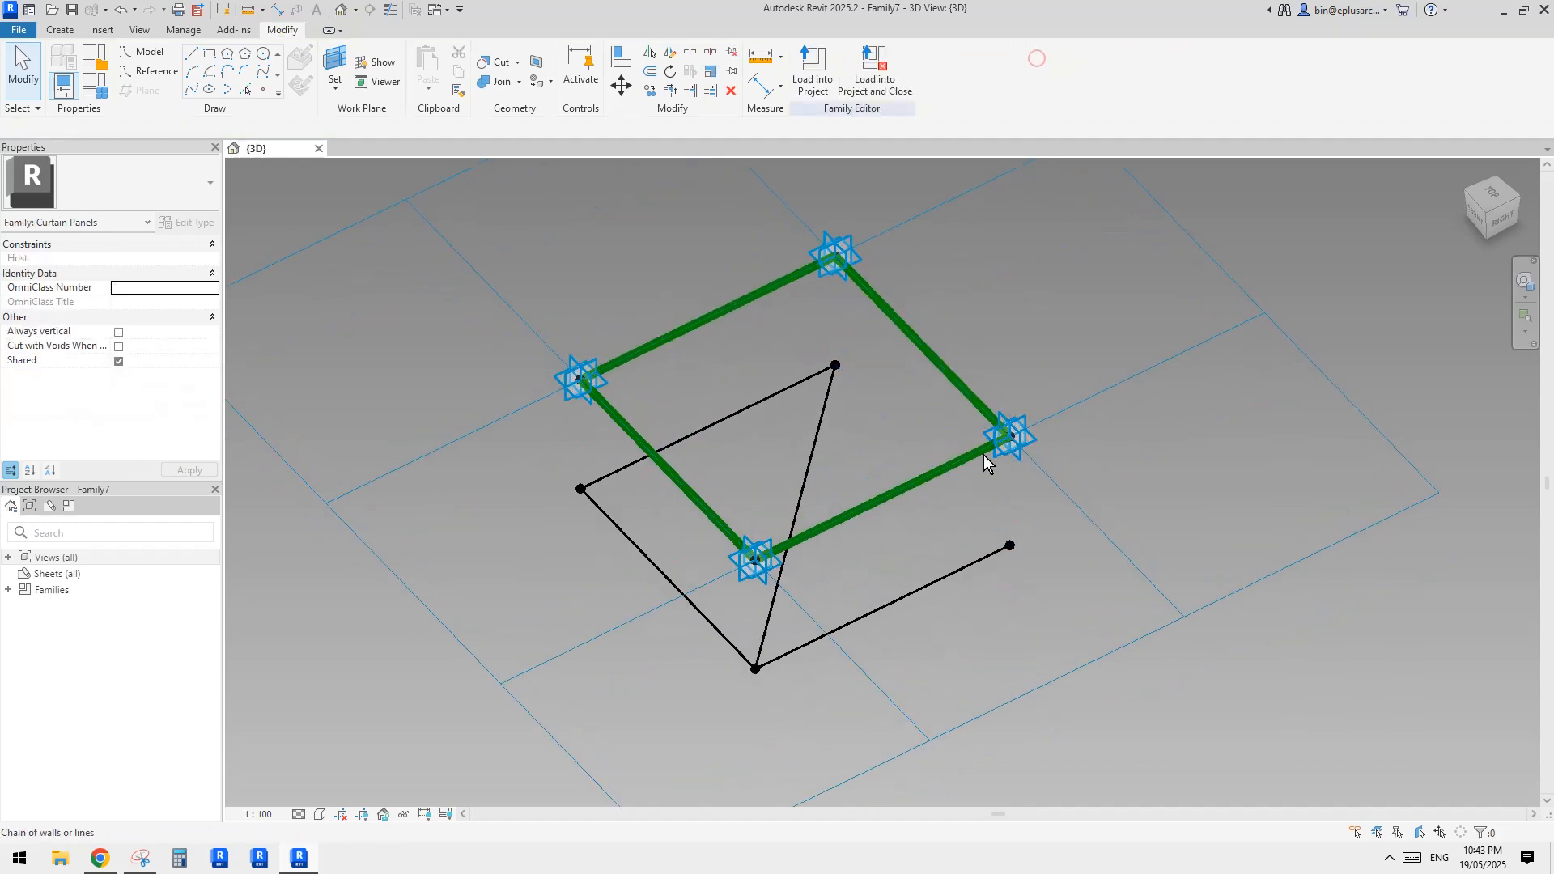
left_click(941, 576)
left_click(1039, 69)
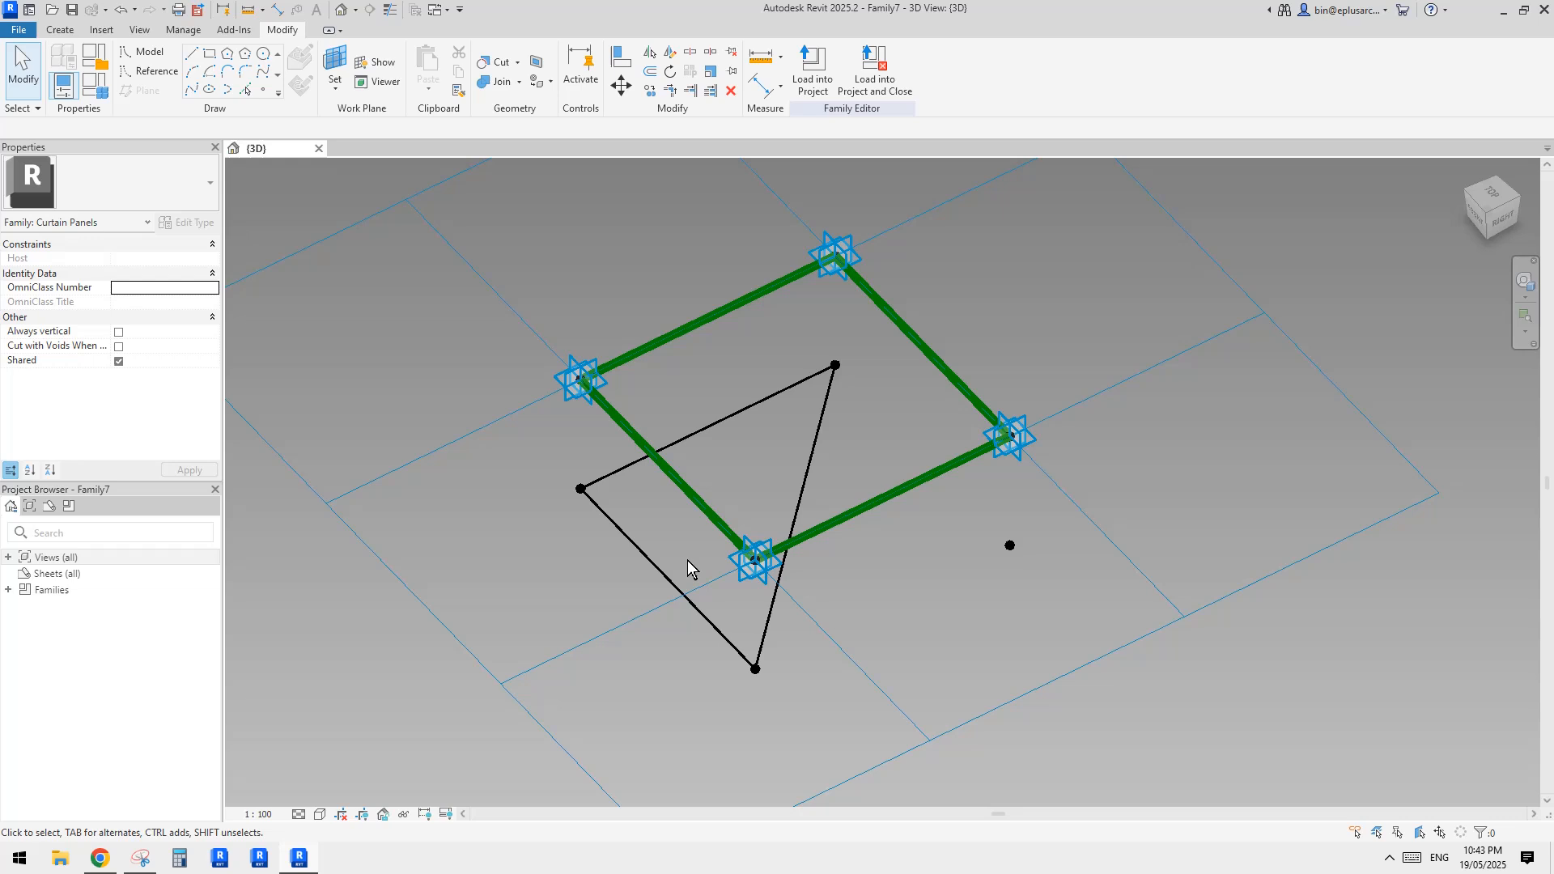
Inspect the lower triangle and the loose reference point beneath the green outline from several angles
scroll(688, 567, "down", 2)
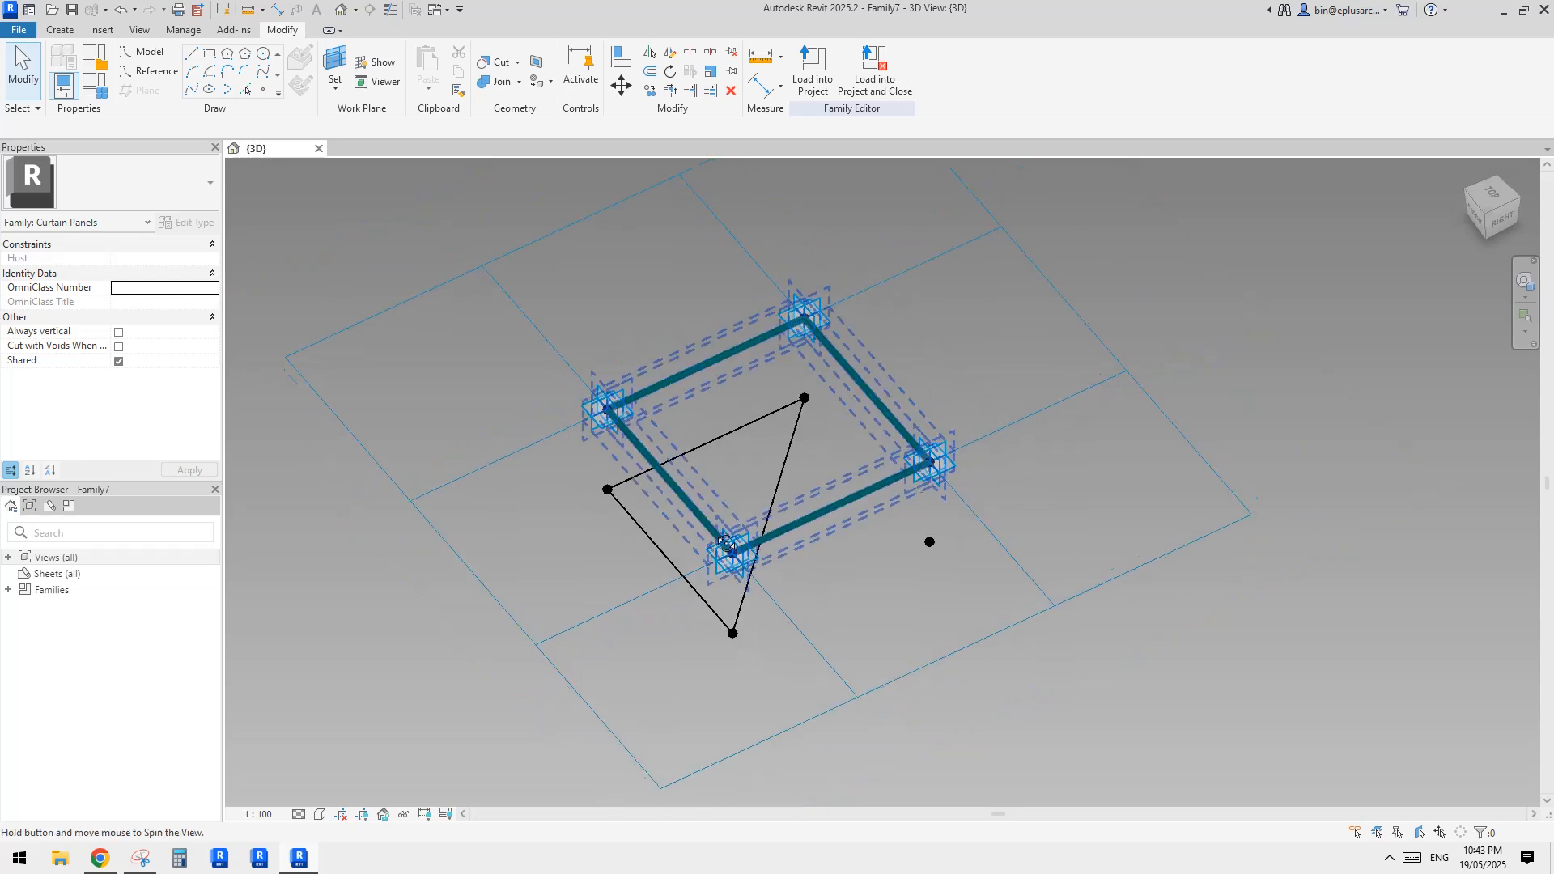
middle_click_drag(846, 340, 847, 345, "shift")
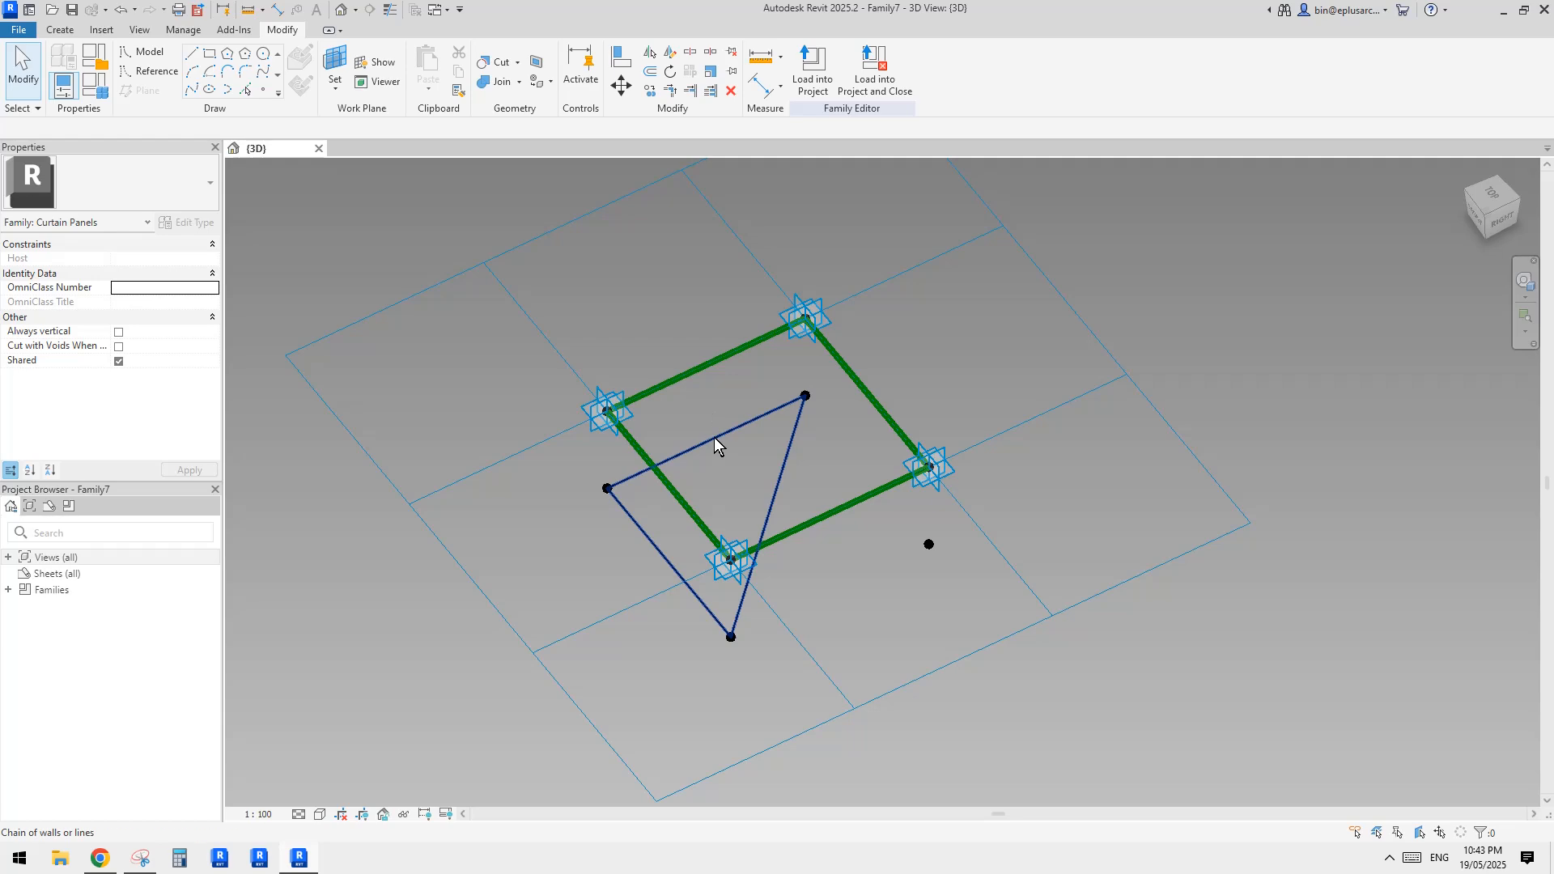
scroll(923, 590, "up", 3)
mouse_move(903, 557)
middle_mouse_down("shift")
mouse_move(833, 548)
mouse_move(922, 566)
middle_mouse_up("shift")
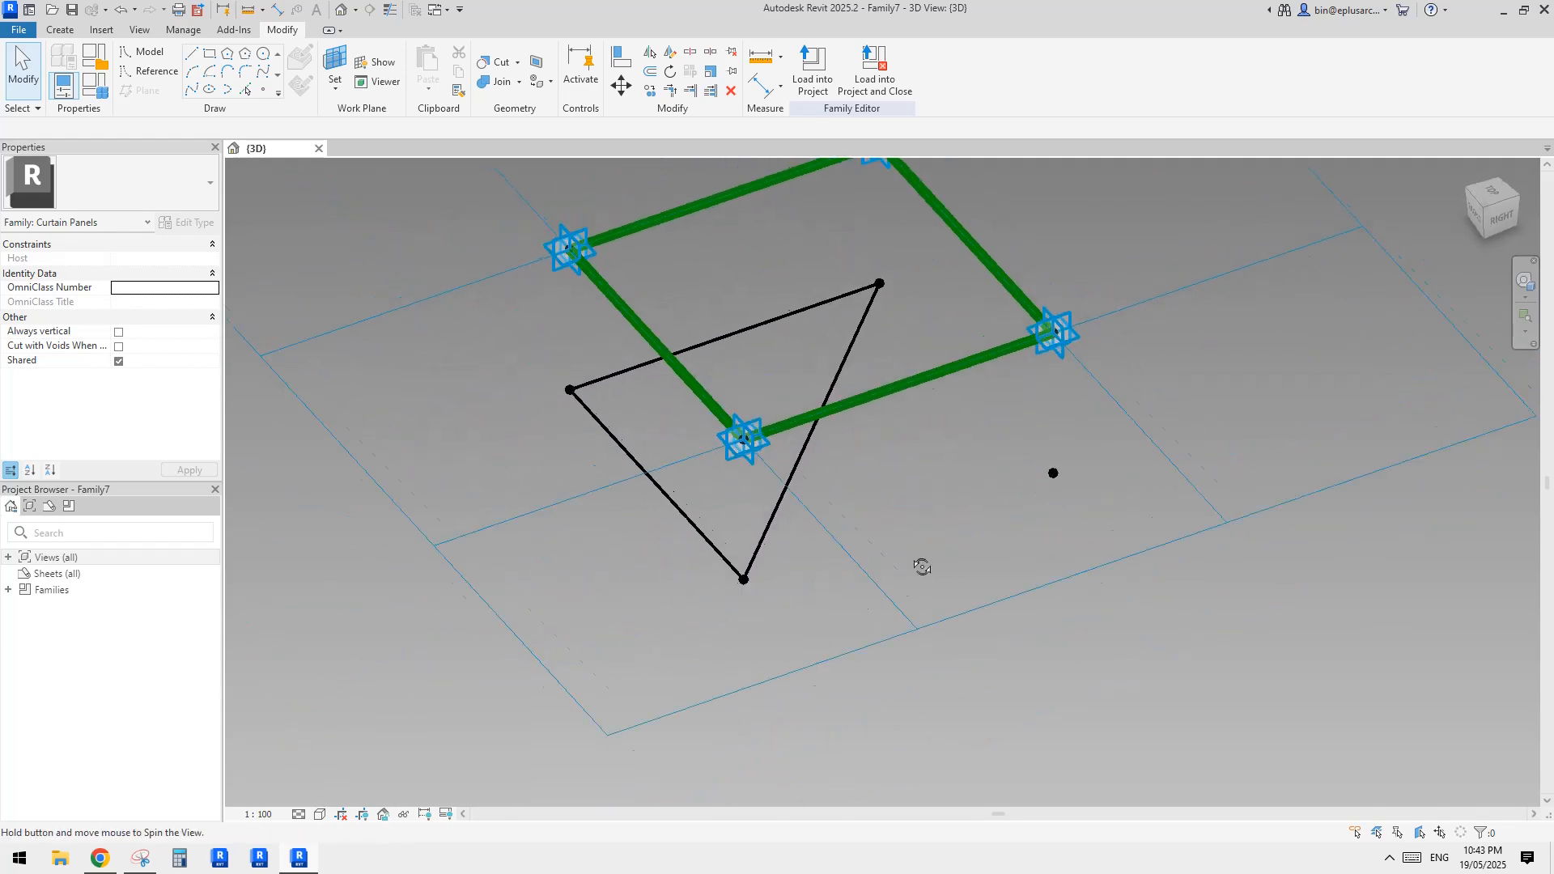
scroll(923, 567, "down", 3)
middle_click_drag(909, 388, 861, 375, "shift")
scroll(774, 441, "up", 2)
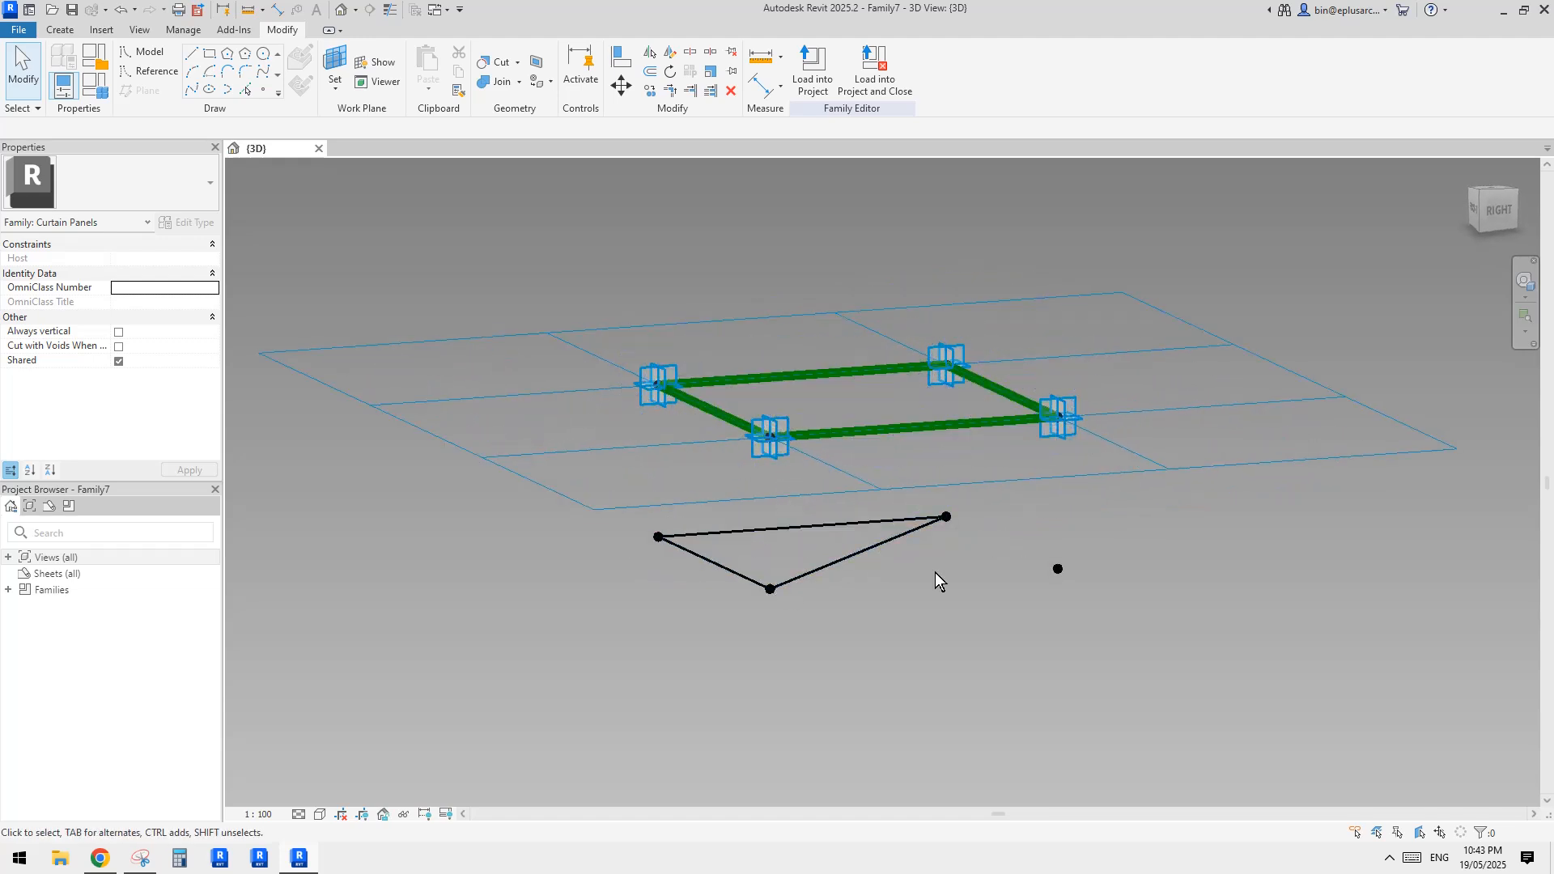
middle_click_drag(770, 559, 1018, 607, "shift")
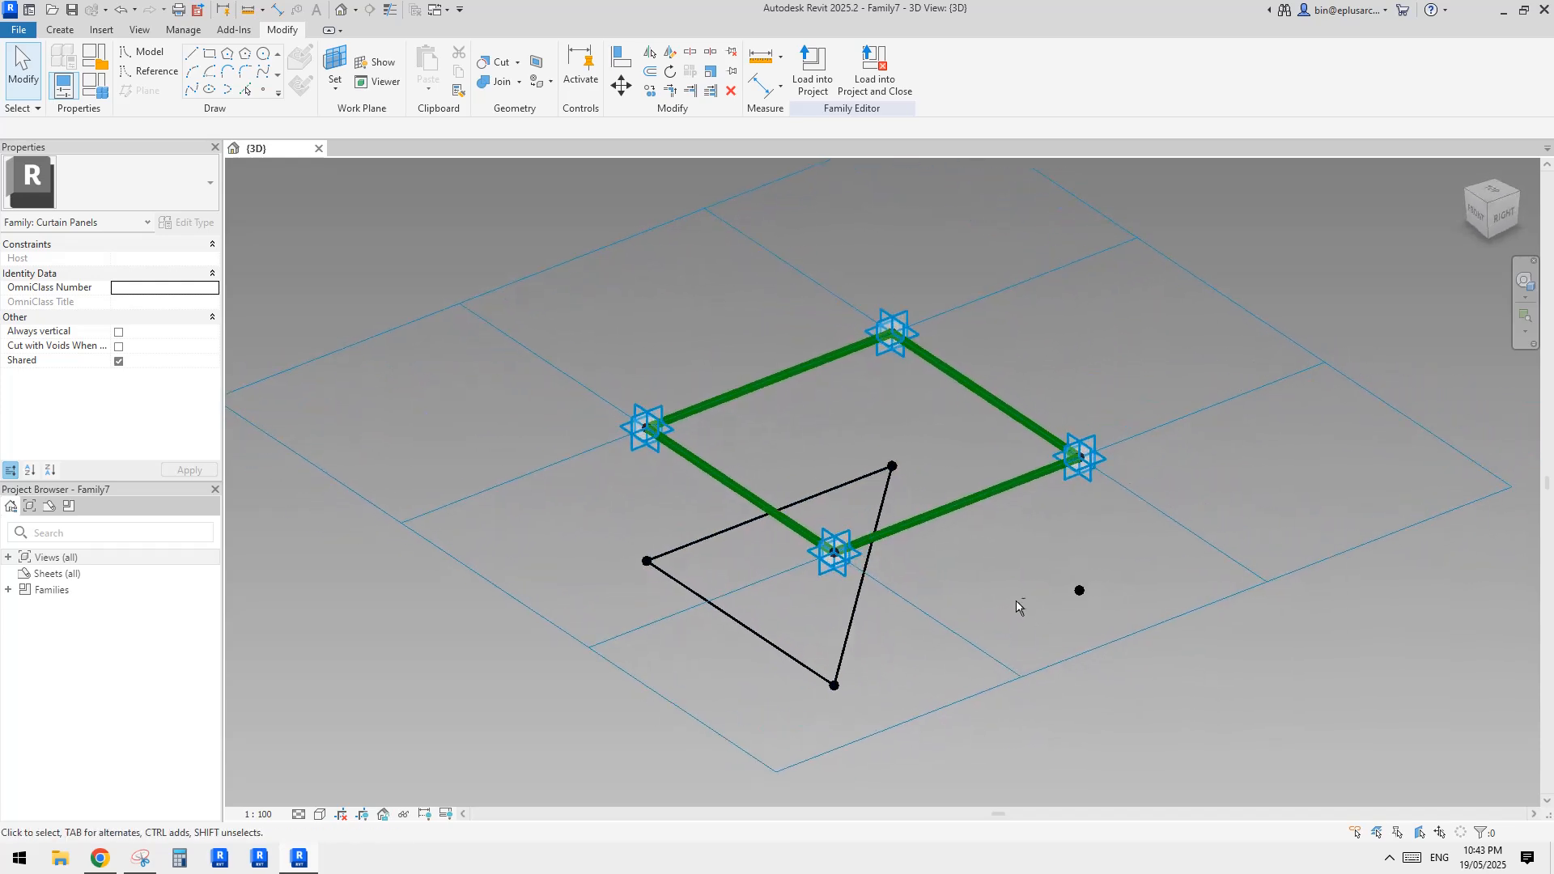
Link the reference point under Placement Point 3 to that placement point with a vertical line and to Placement Point 2 with a diagonal
left_click_drag(1147, 648, 1148, 648)
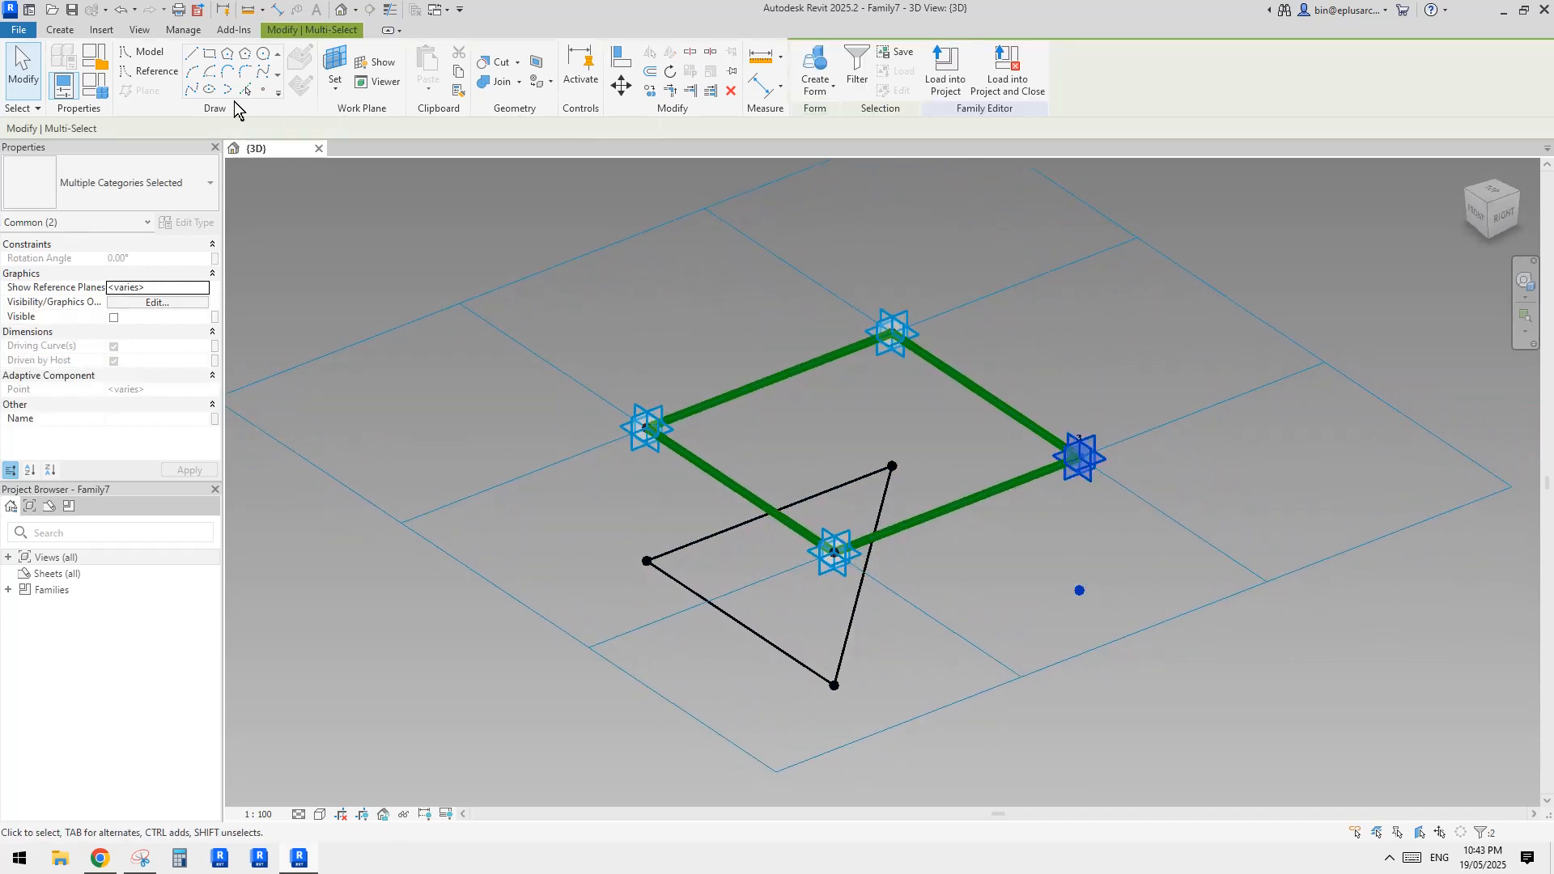
left_click(190, 91)
key("Escape")
middle_click_drag(1062, 379, 991, 393, "shift")
left_click(706, 460)
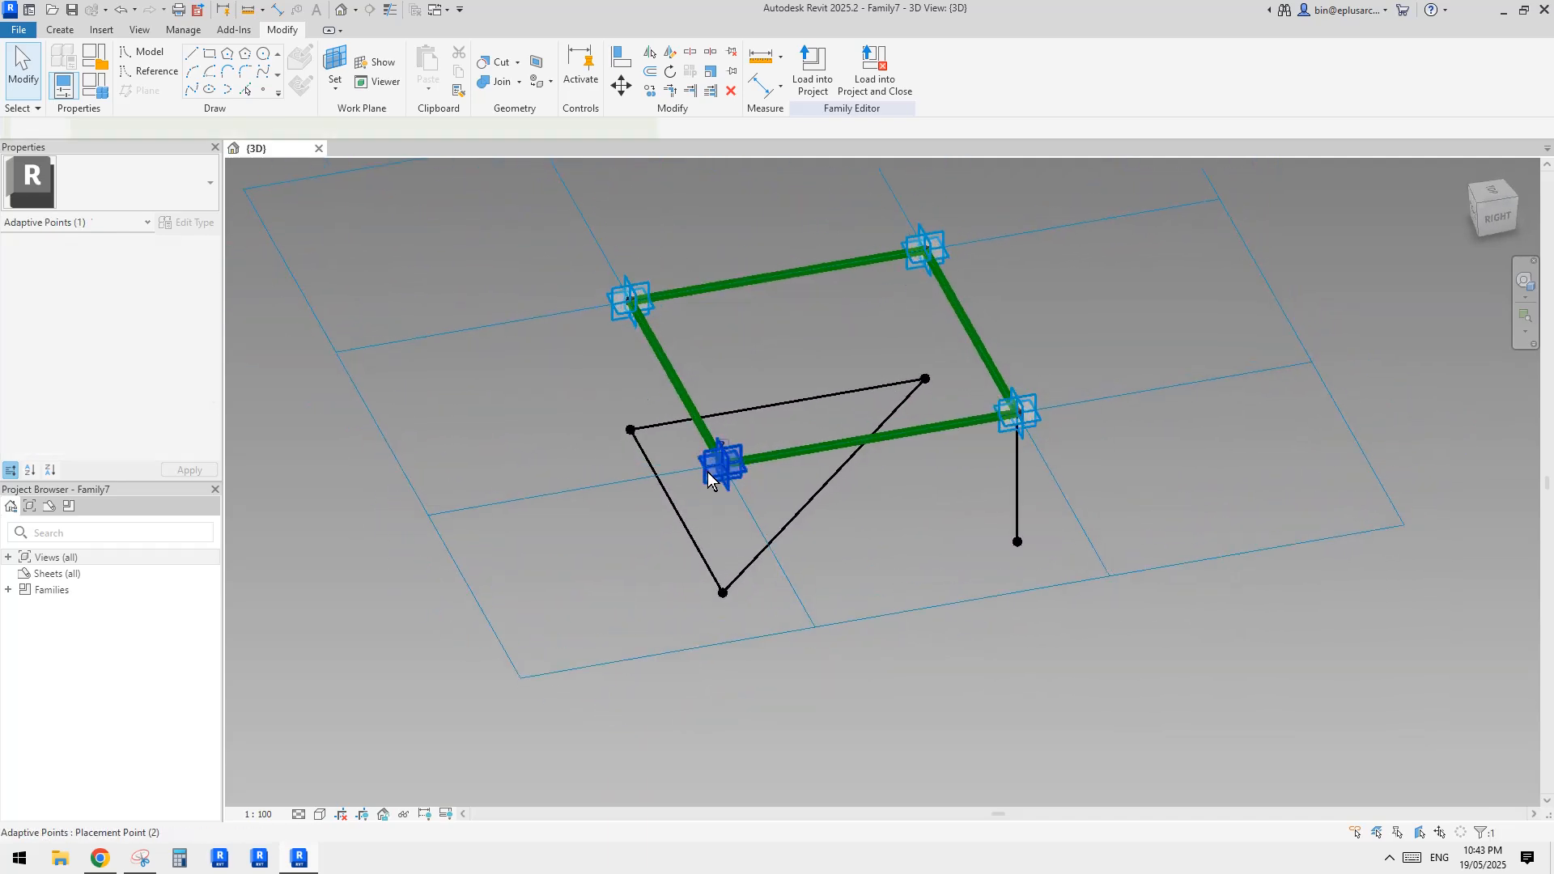
left_click(1017, 541, "ctrl")
left_click(192, 92)
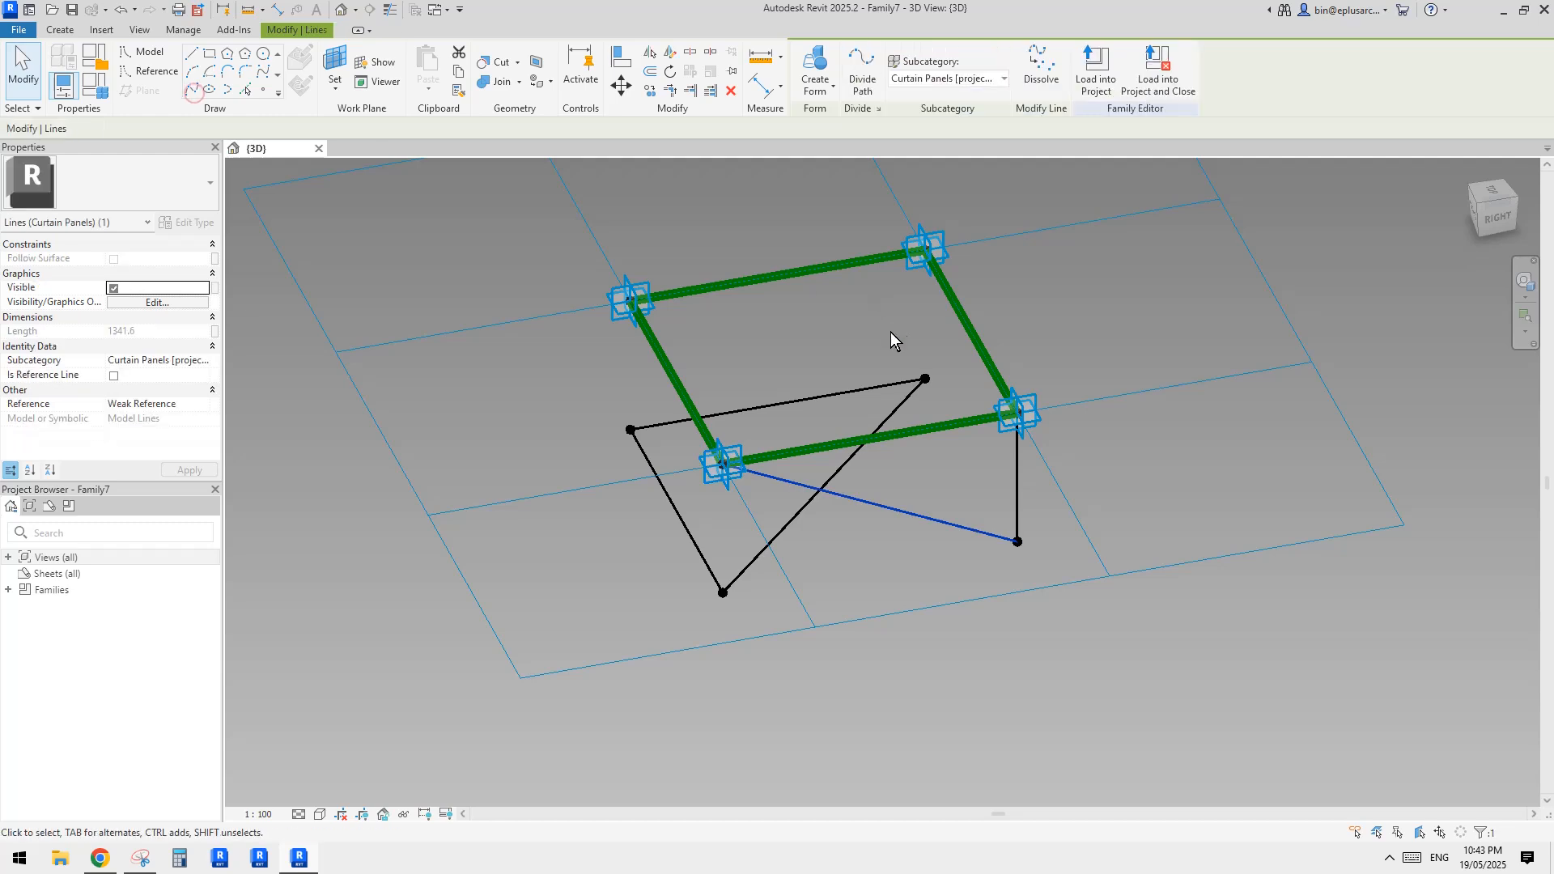
Connect Placement Point 4 to the reference point under Placement Point 3 with a diagonal line
left_click(890, 332)
left_click(905, 261)
left_click(1017, 542, "ctrl")
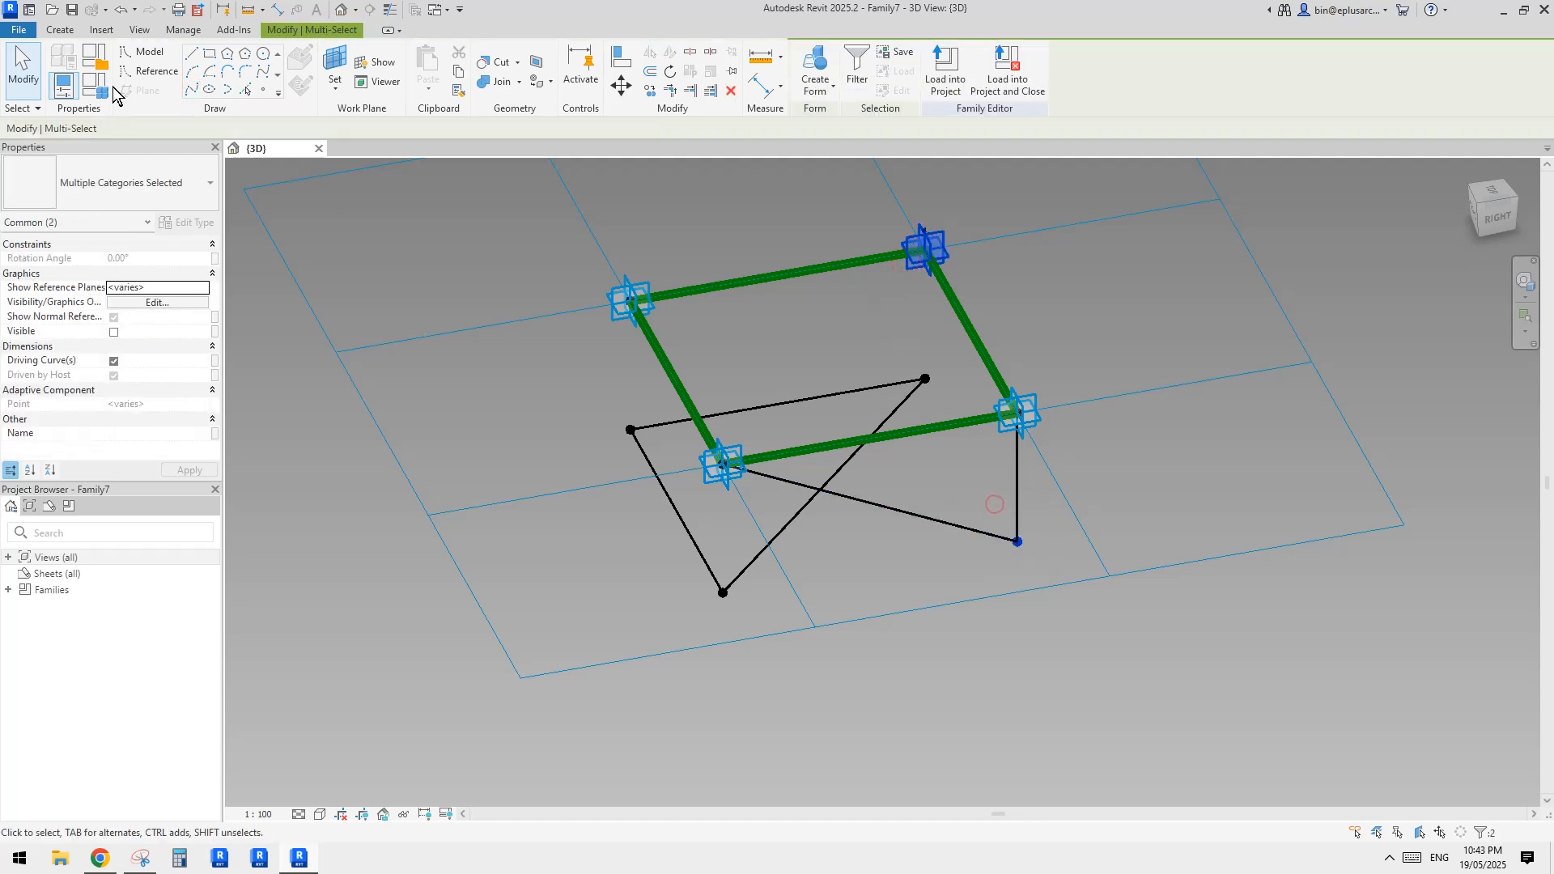
left_click(192, 92)
mouse_move(943, 305)
middle_mouse_down("shift")
mouse_move(1055, 215)
mouse_move(926, 197)
mouse_move(1076, 139)
mouse_move(1070, 251)
mouse_move(982, 243)
mouse_move(1061, 235)
mouse_move(955, 291)
middle_mouse_up("shift")
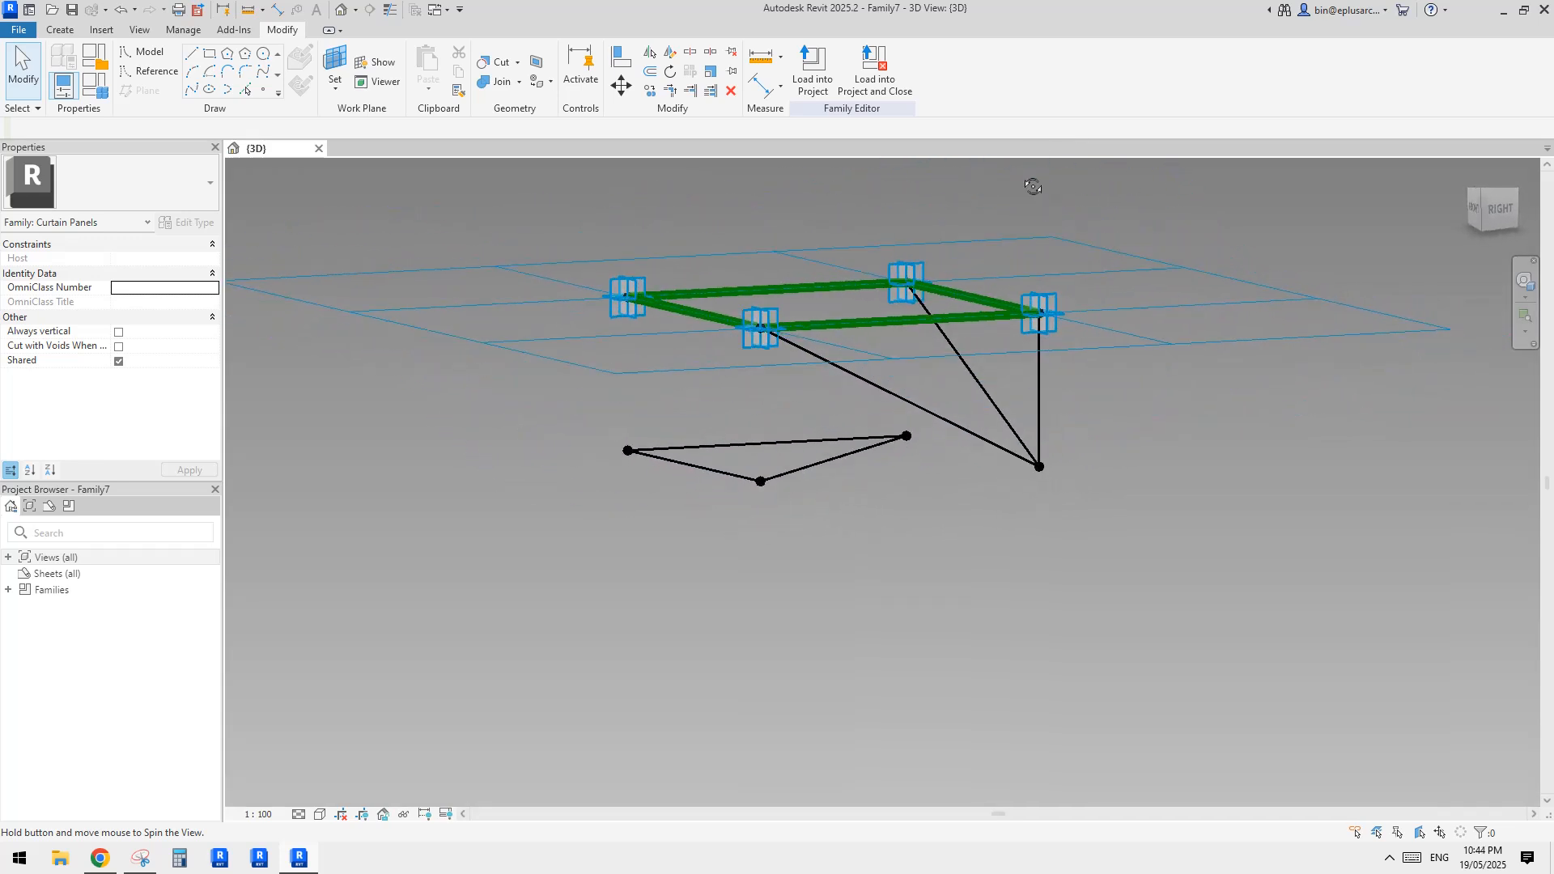
Draw a vertical line from Placement Point 1 to the reference point beneath it
middle_click_drag(847, 322, 682, 490, "shift")
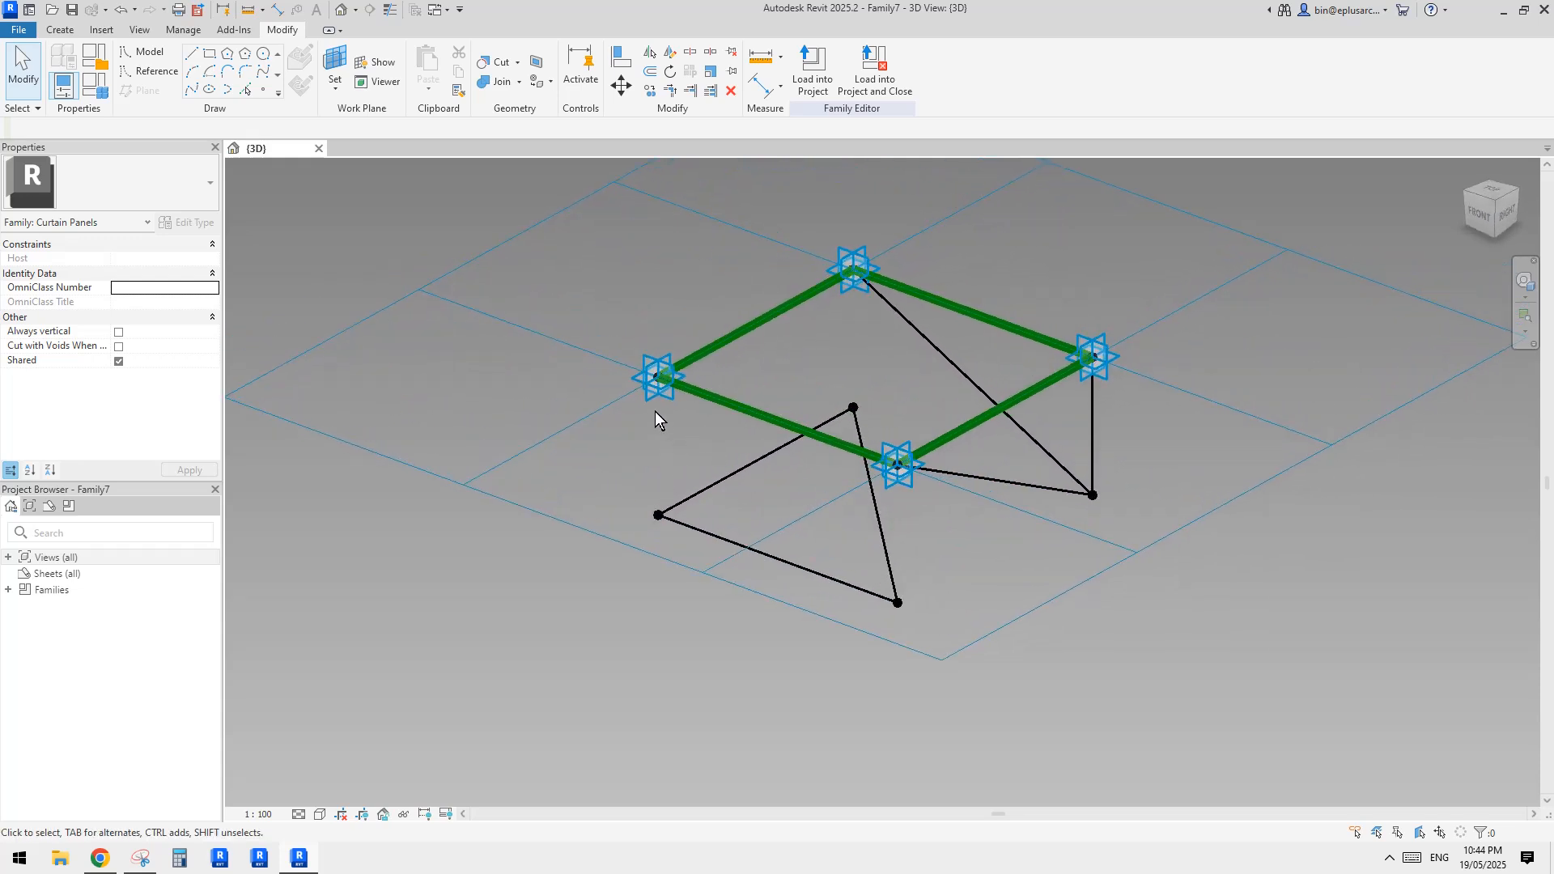
left_click_drag(707, 511, 708, 512)
left_click(189, 86)
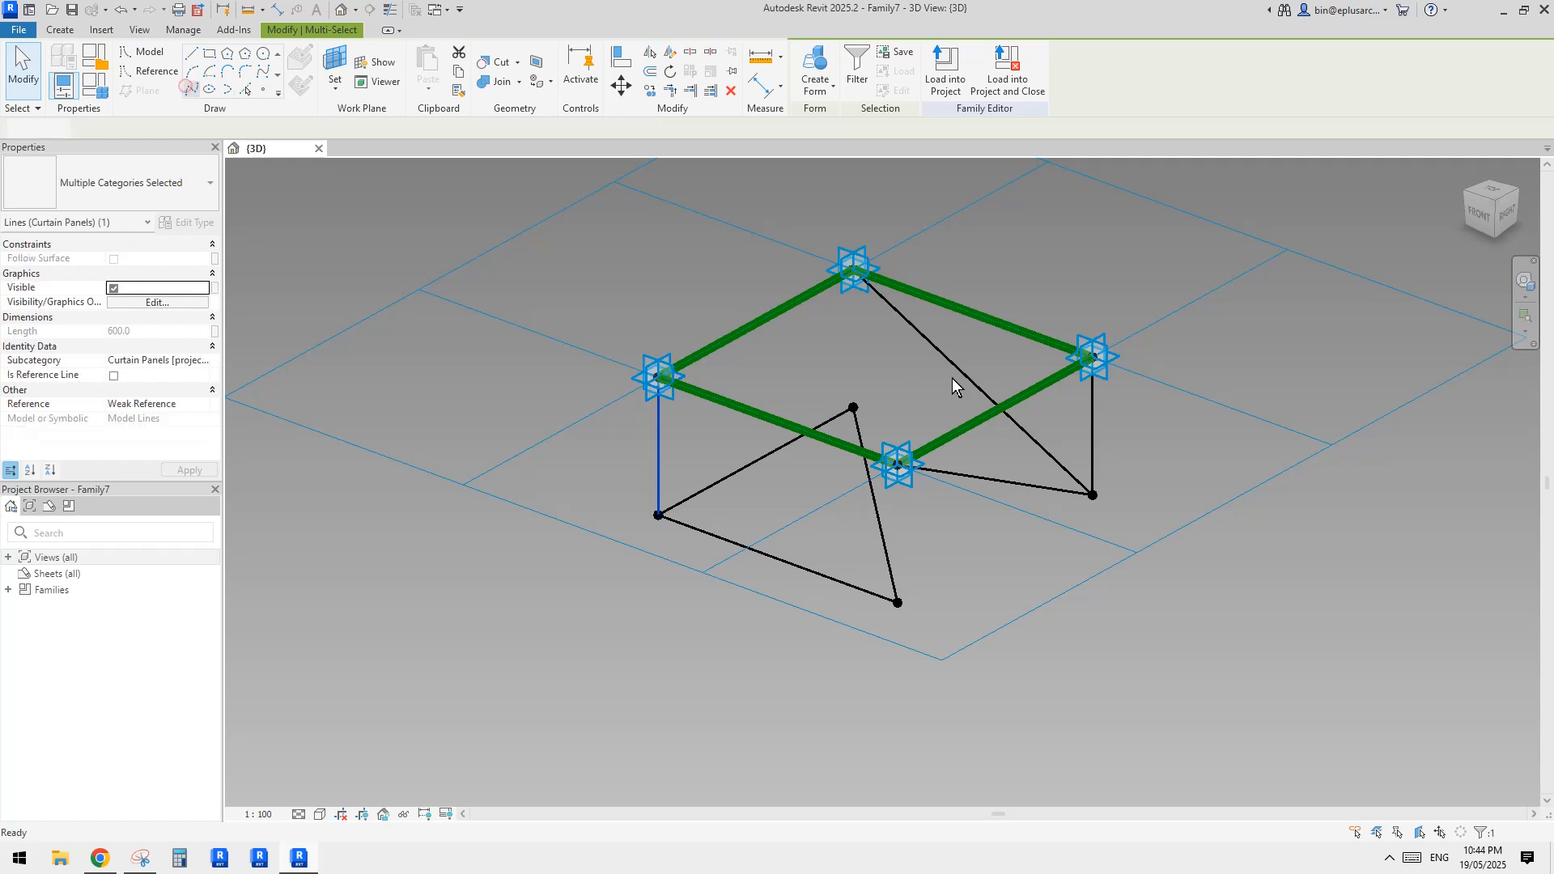
left_click(955, 383)
Add a diagonal line between Placement Point 4 and the reference point under Placement Point 1
middle_click_drag(1091, 509, 1081, 411, "shift")
middle_click_drag(853, 312, 836, 361, "shift")
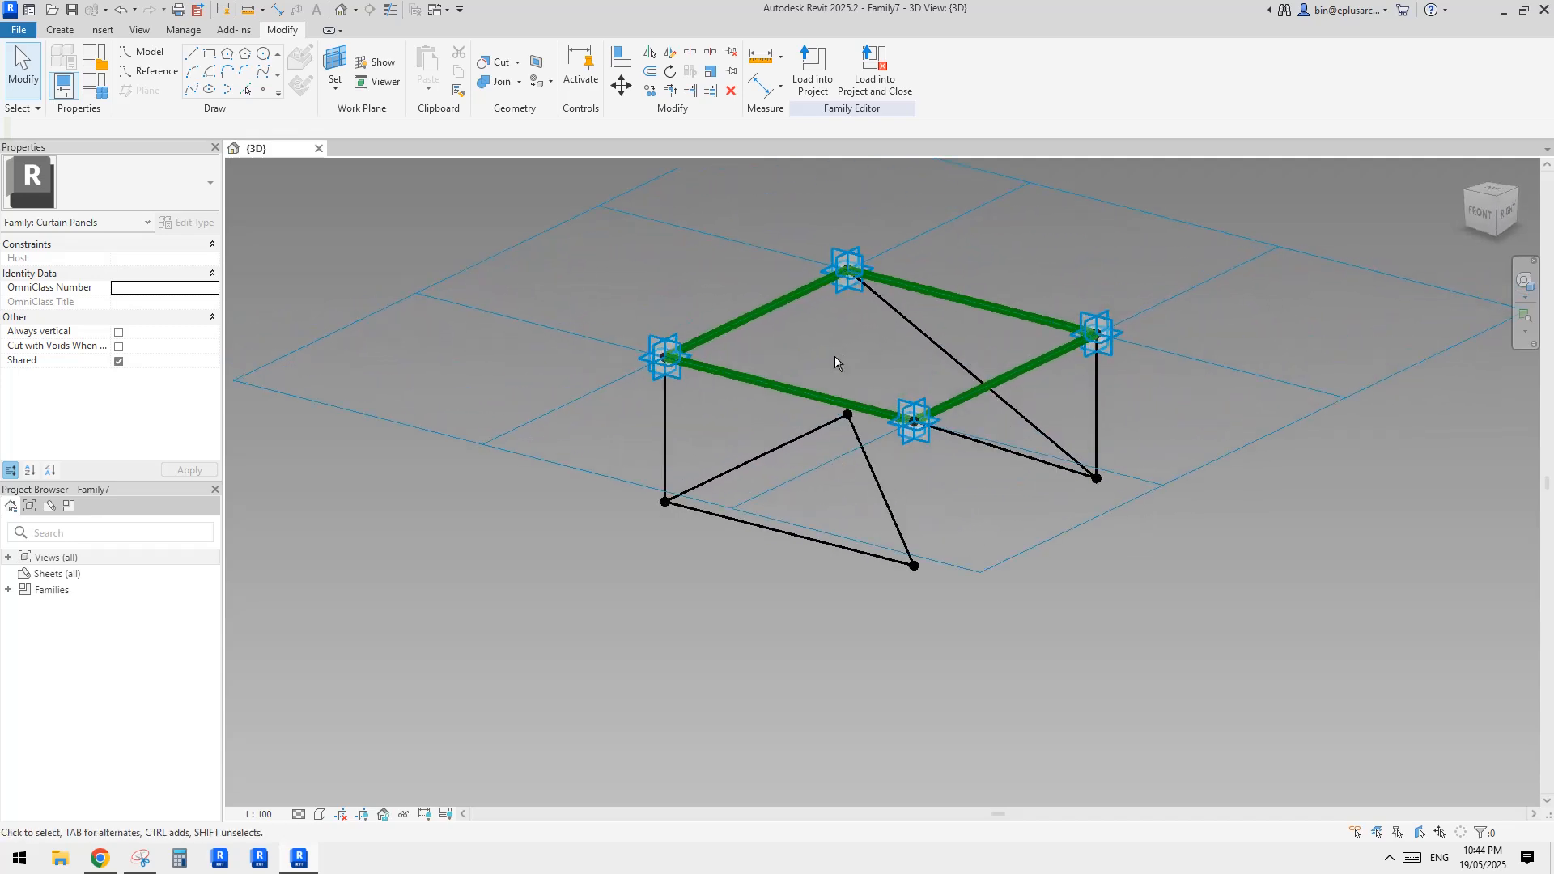
left_click(812, 224)
left_click_drag(713, 545, 713, 545, "ctrl")
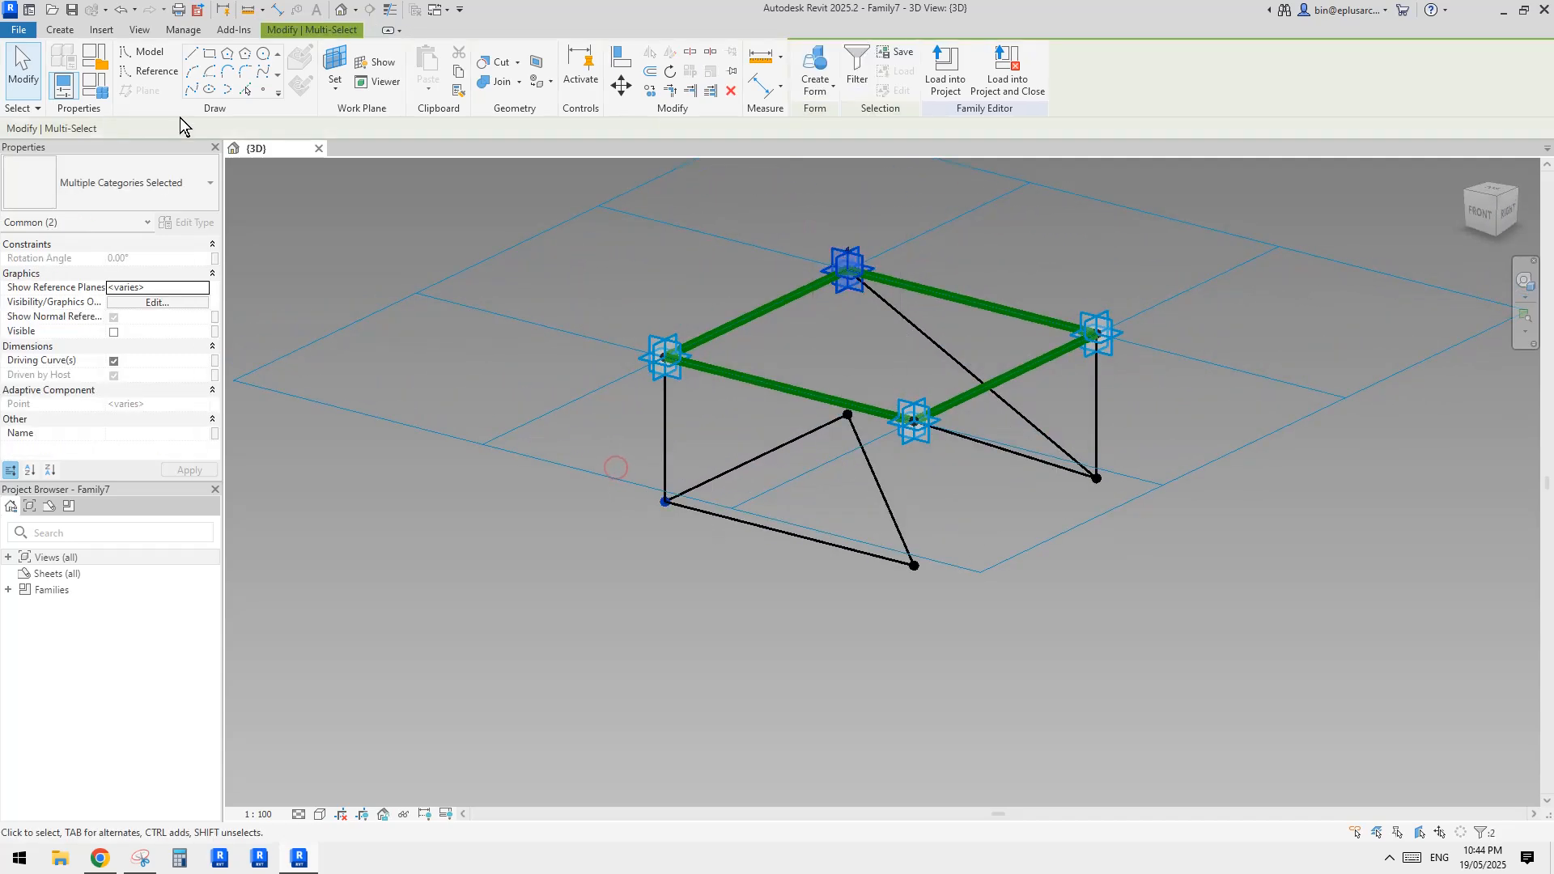
key("Escape")
Add a diagonal line between Placement Point 2 and the reference point under Placement Point 4
middle_click_drag(1081, 408, 1152, 402, "shift")
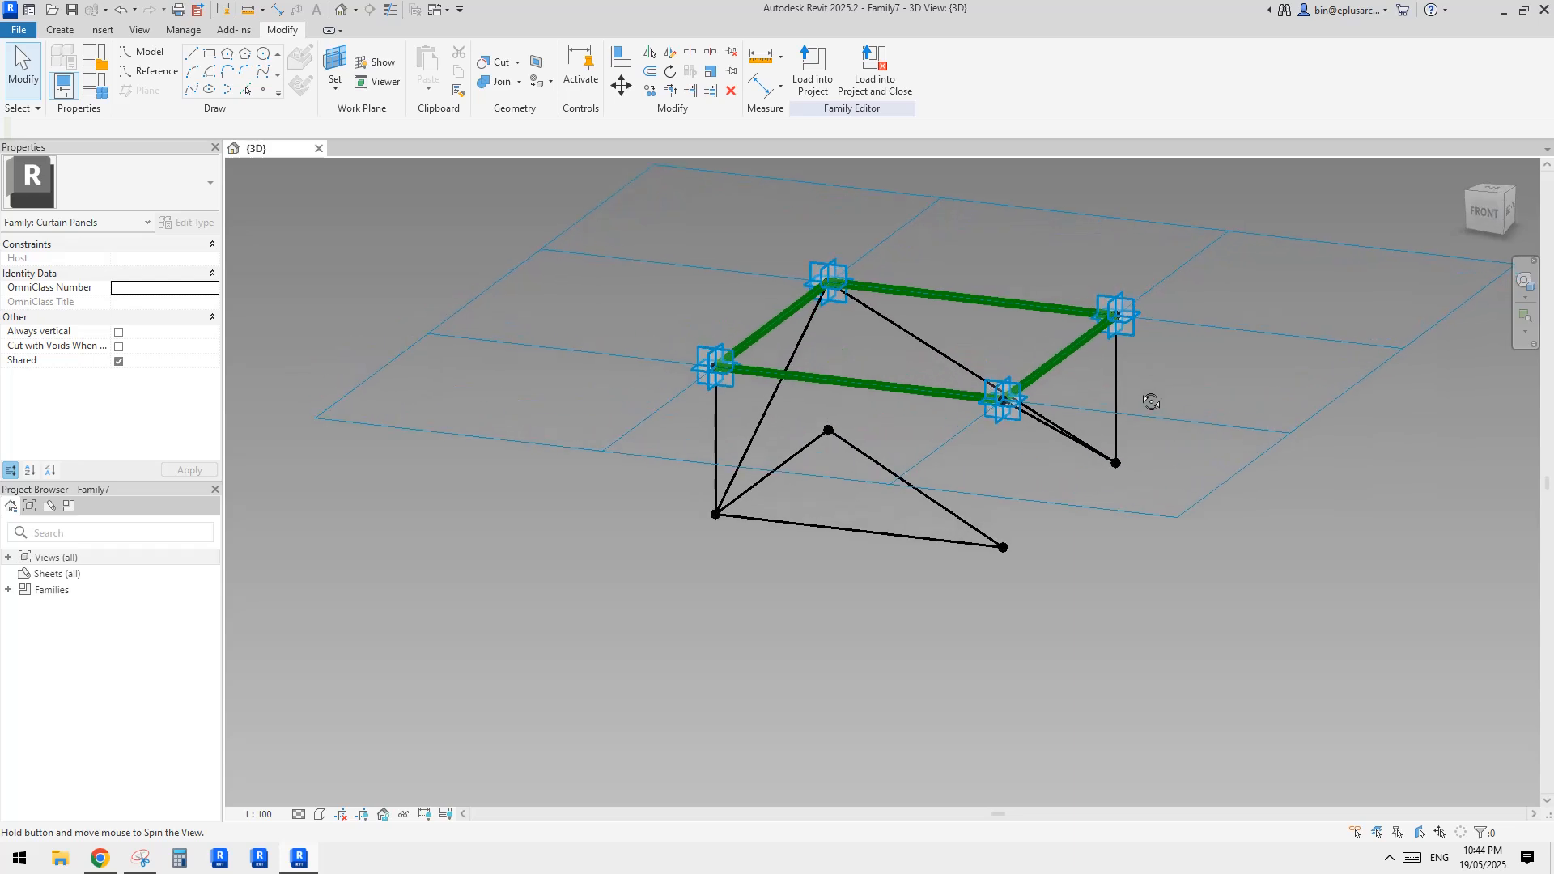
middle_click_drag(1041, 398, 1035, 466, "shift")
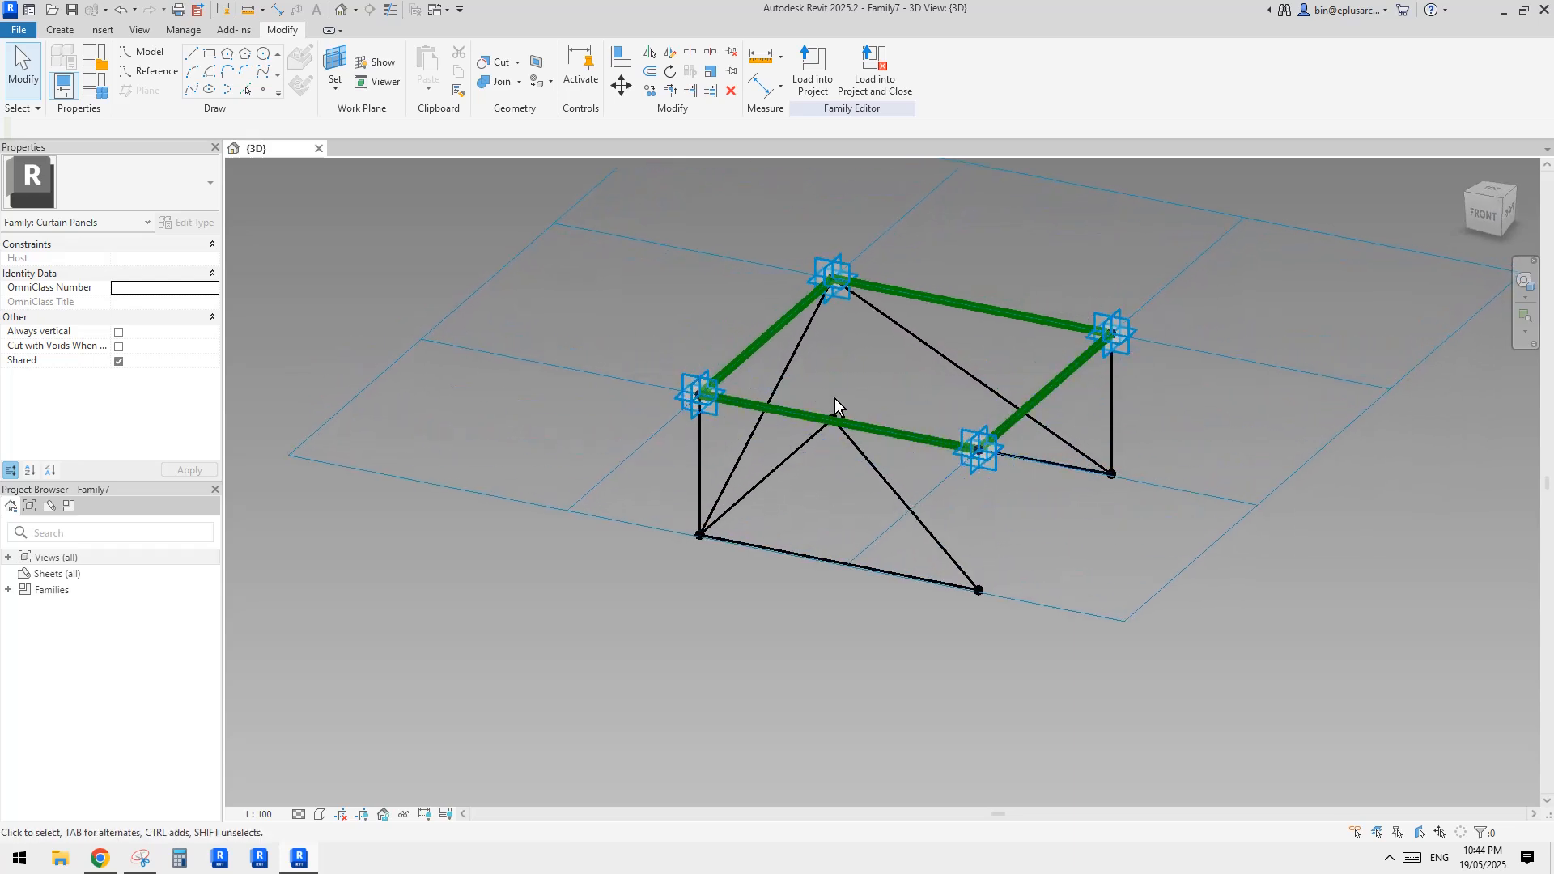
left_click_drag(946, 409, 1002, 476, "ctrl")
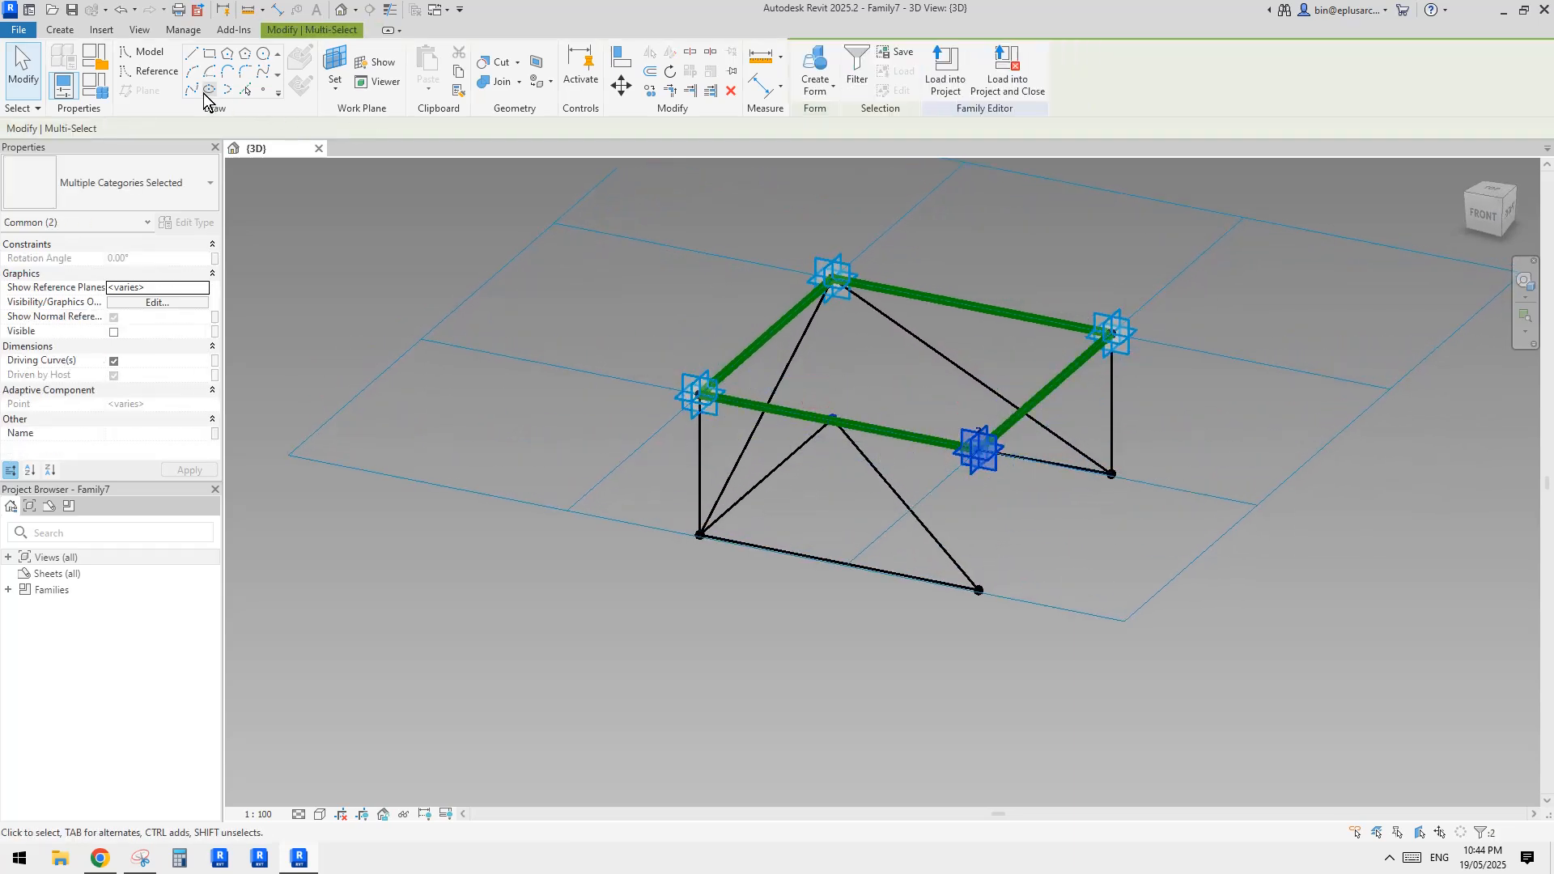
left_click(974, 356)
middle_click_drag(974, 356, 941, 530, "shift")
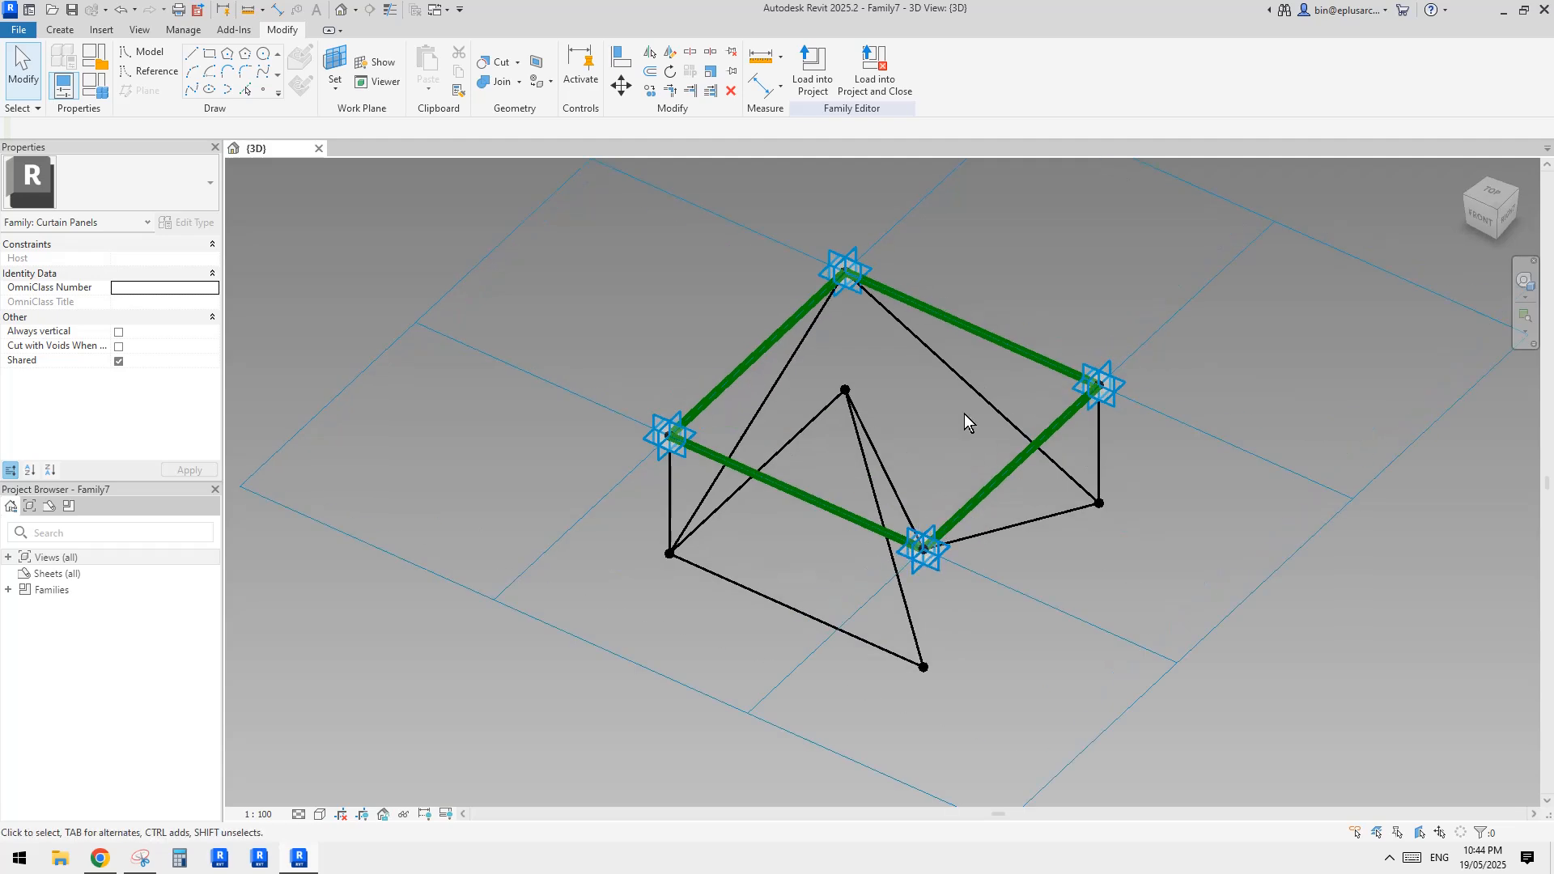
Convert the two green reference lines meeting at Placement Point 1 into model lines and accept the plane warning
middle_click_drag(1060, 579, 900, 446, "shift")
middle_click_drag(882, 345, 680, 424)
scroll(885, 384, "up", 2)
scroll(815, 439, "up", 1)
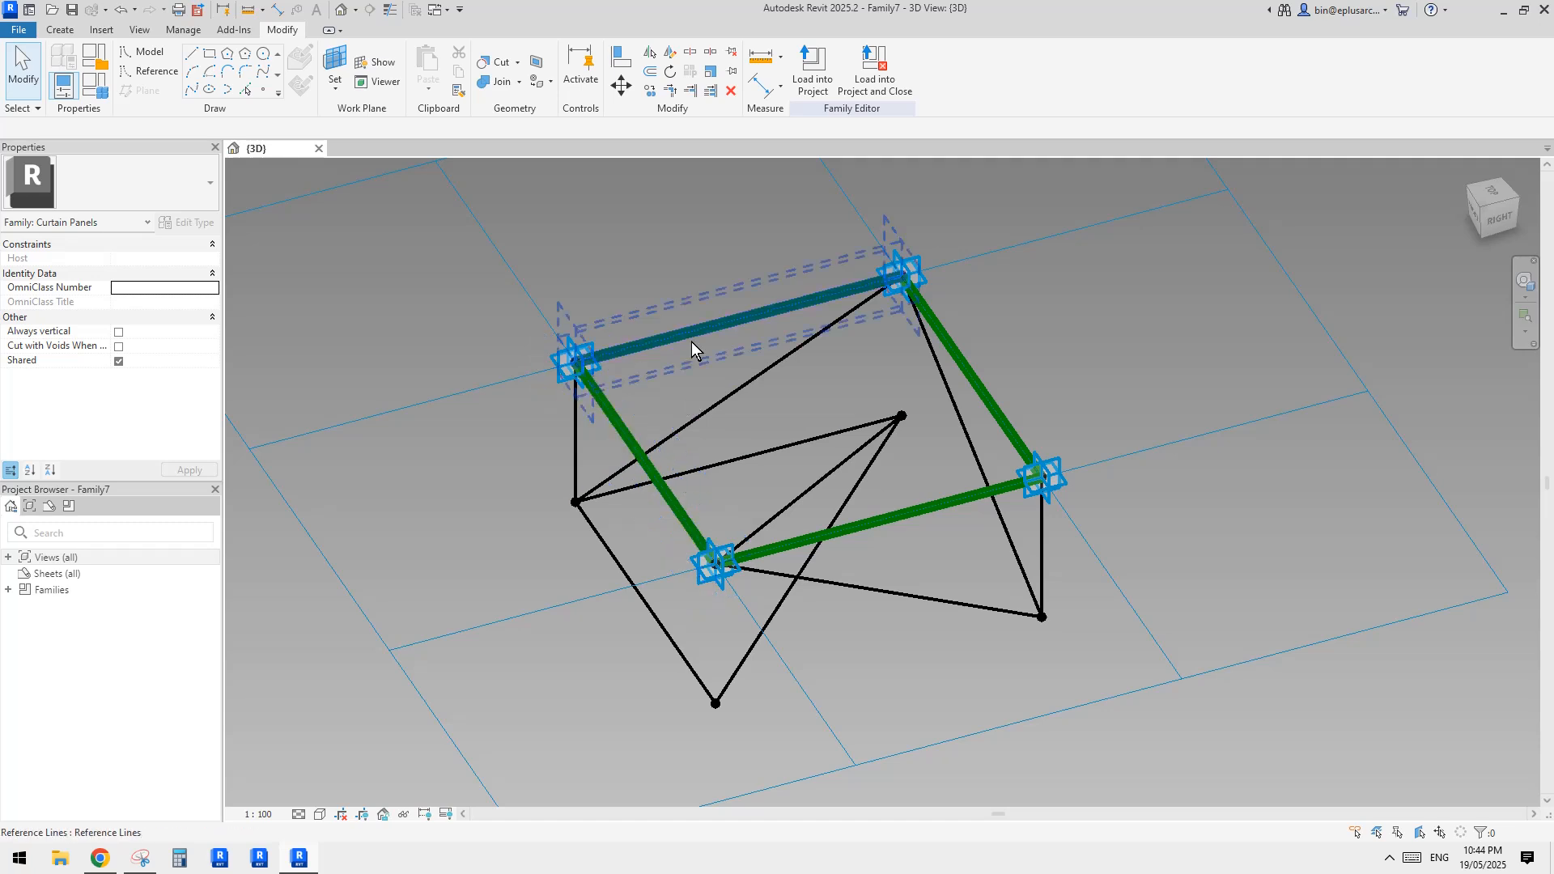
middle_click_drag(623, 434, 631, 420)
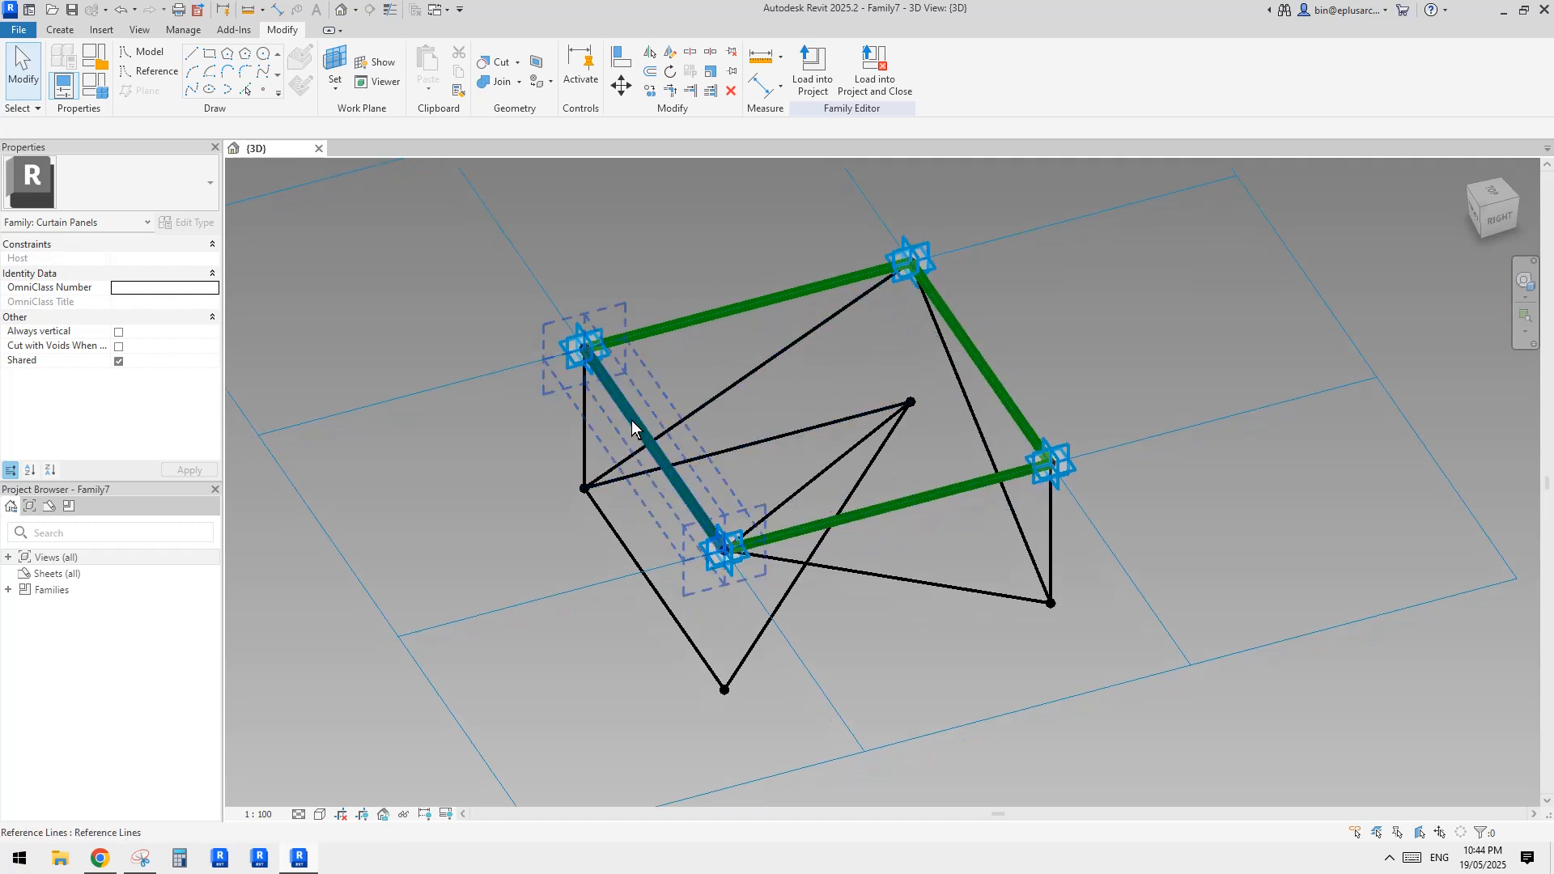
left_click(632, 422)
left_click(702, 314, "ctrl")
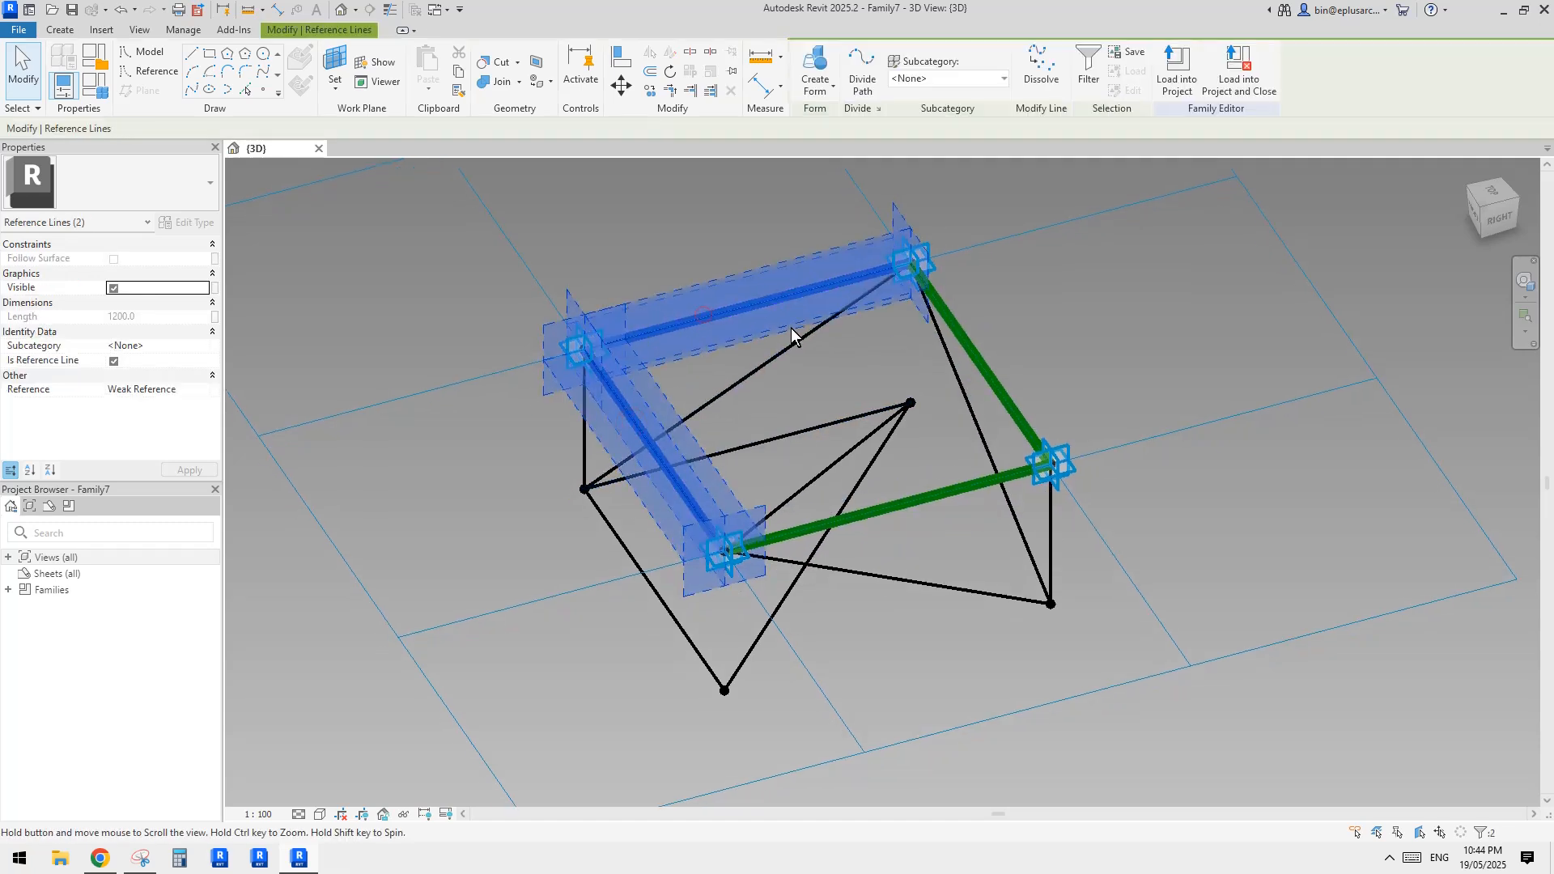
middle_click_drag(704, 386, 711, 399)
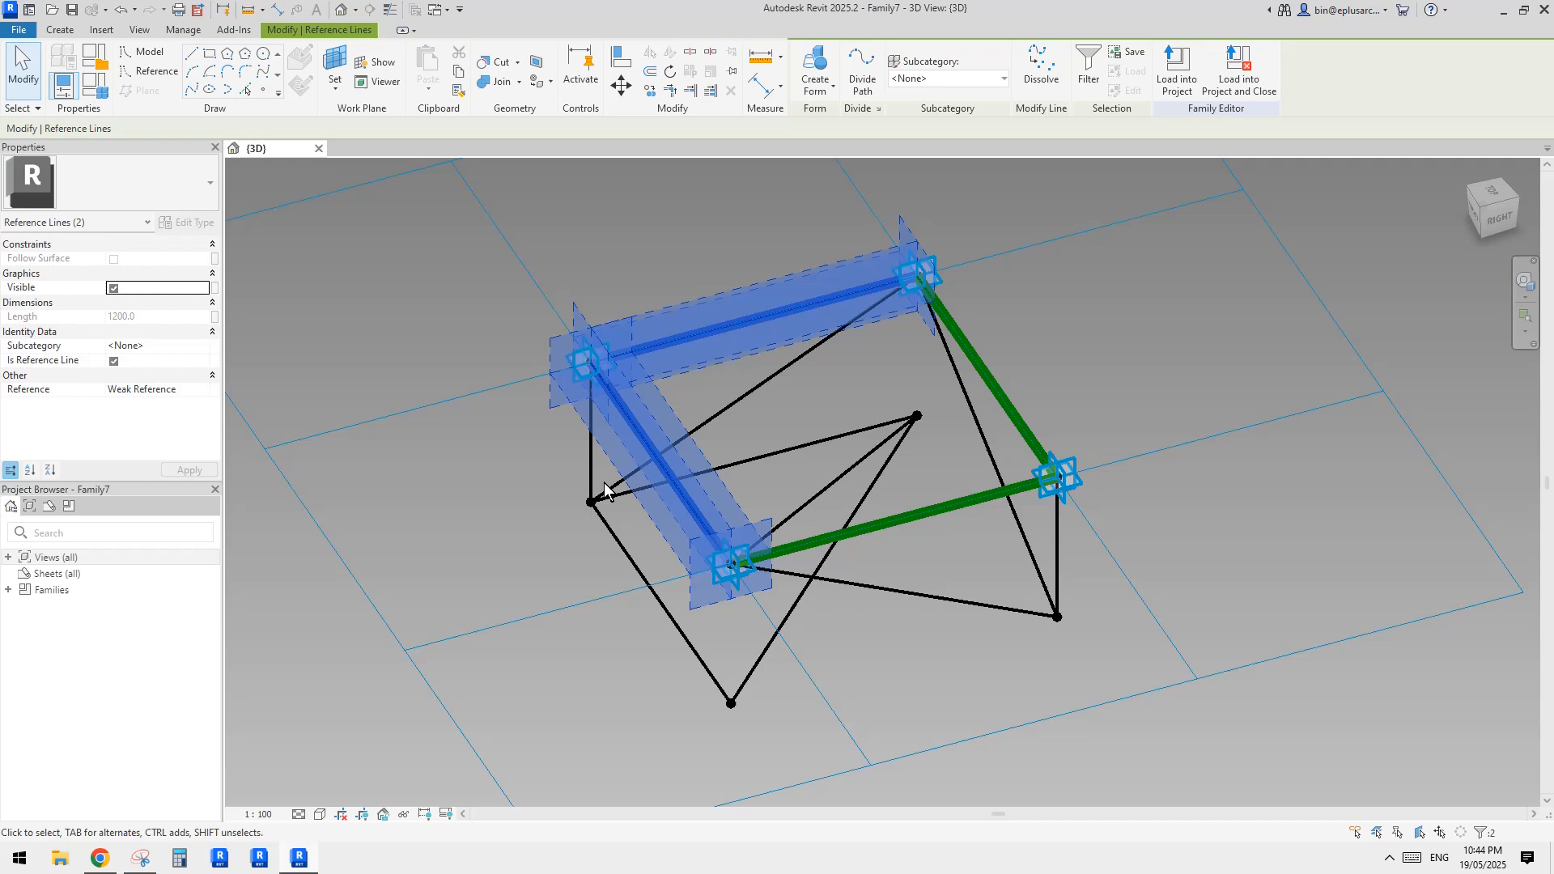
left_click(113, 362)
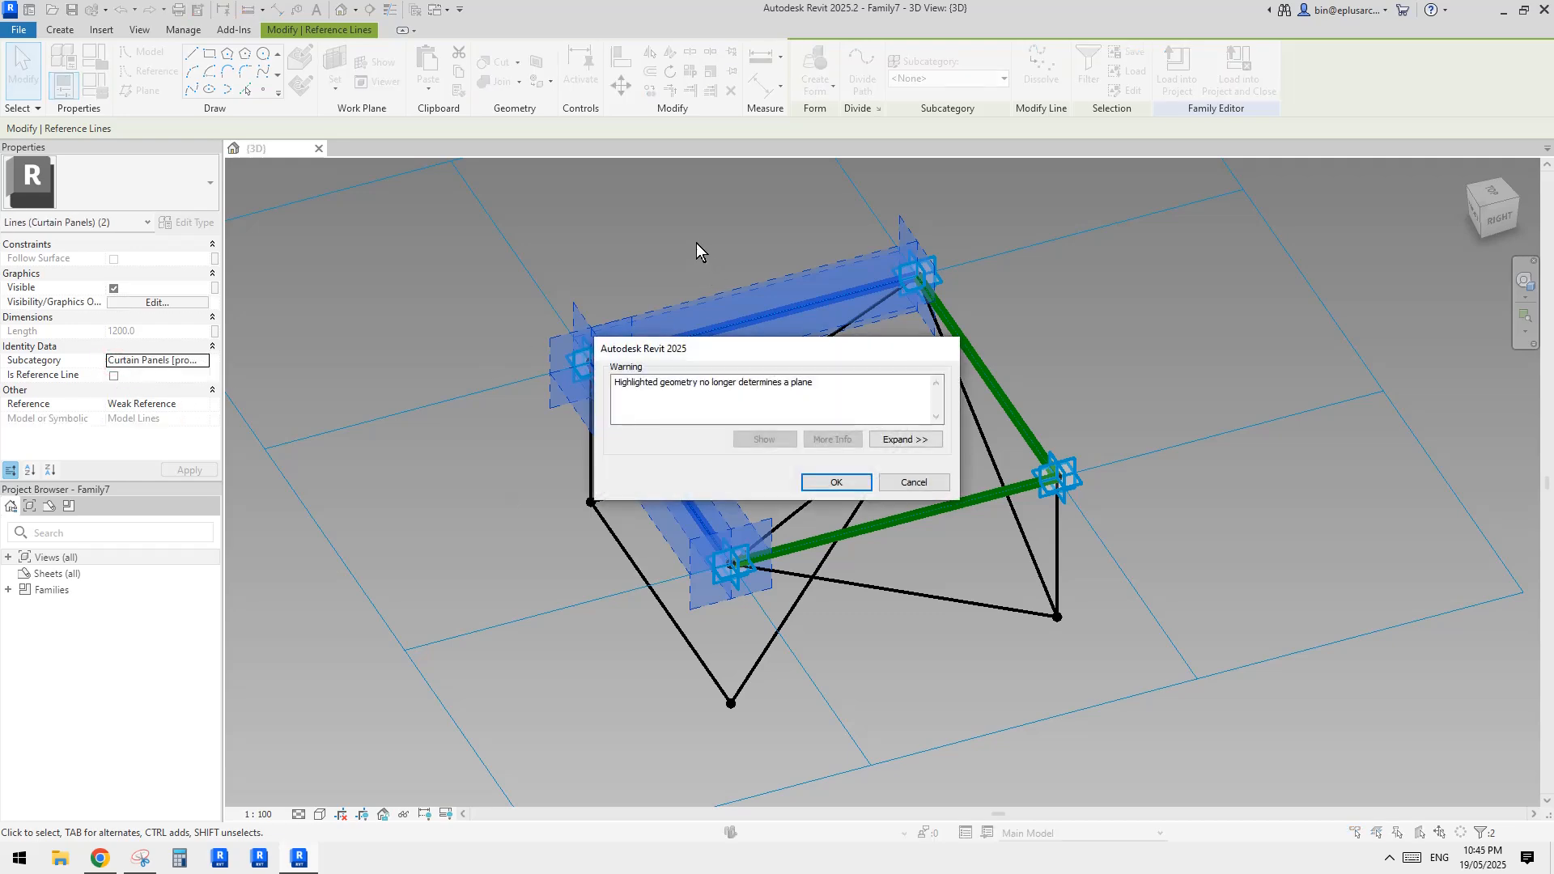
left_click(840, 483)
middle_click_drag(738, 306, 903, 419)
left_click(751, 367)
left_click(765, 379)
left_click(685, 406)
left_click(634, 463)
middle_click_drag(903, 419, 874, 495)
left_click(498, 229)
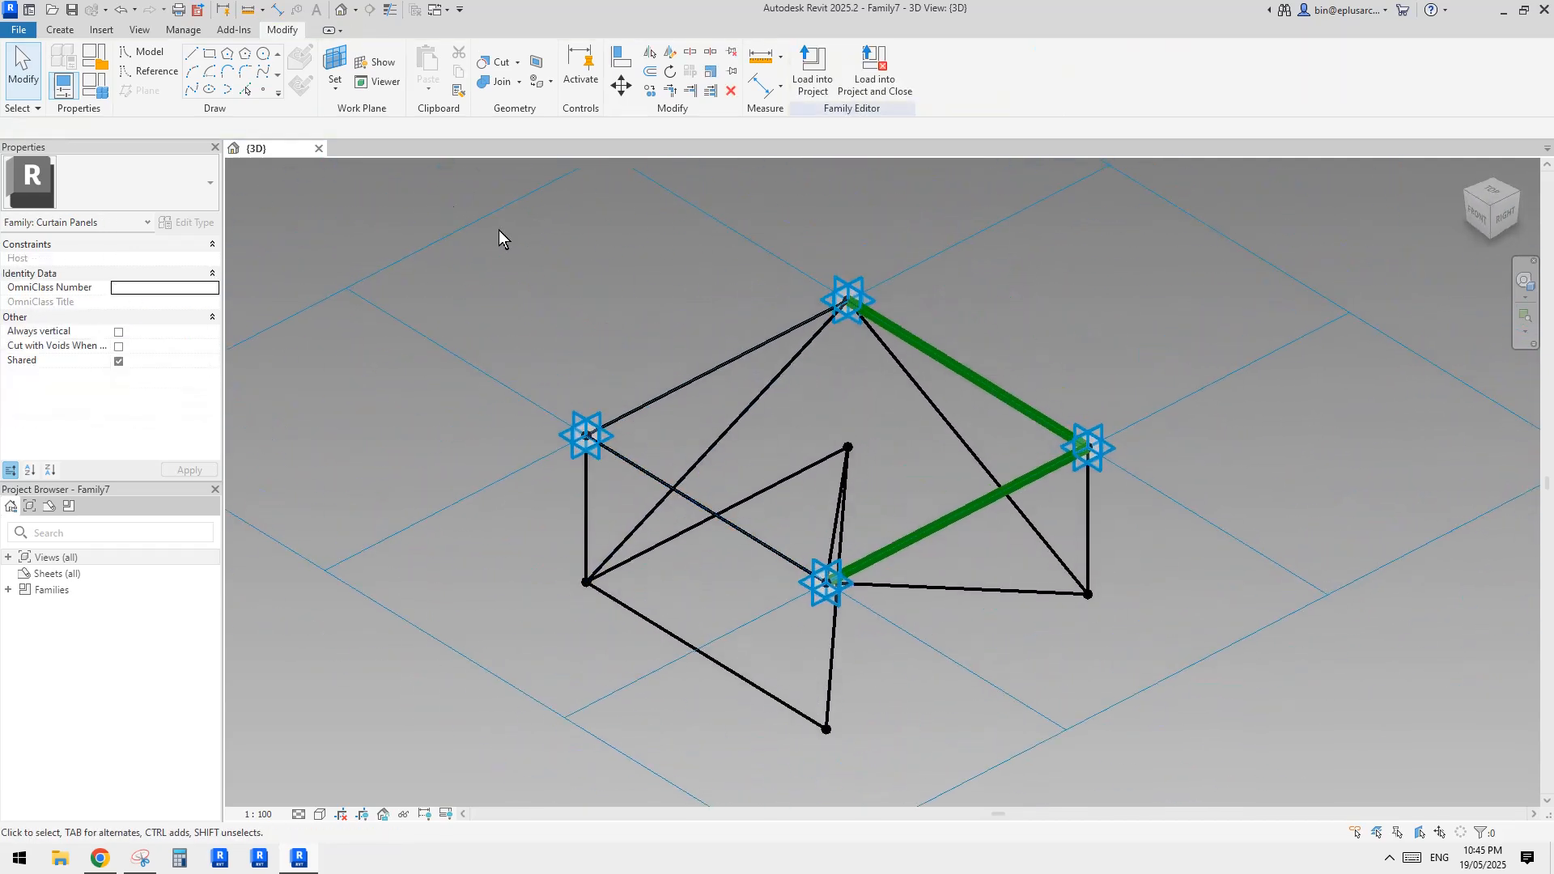
Create a new conceptual mass family from the Metric Mass.rft template
left_click(25, 26)
mouse_move(112, 108)
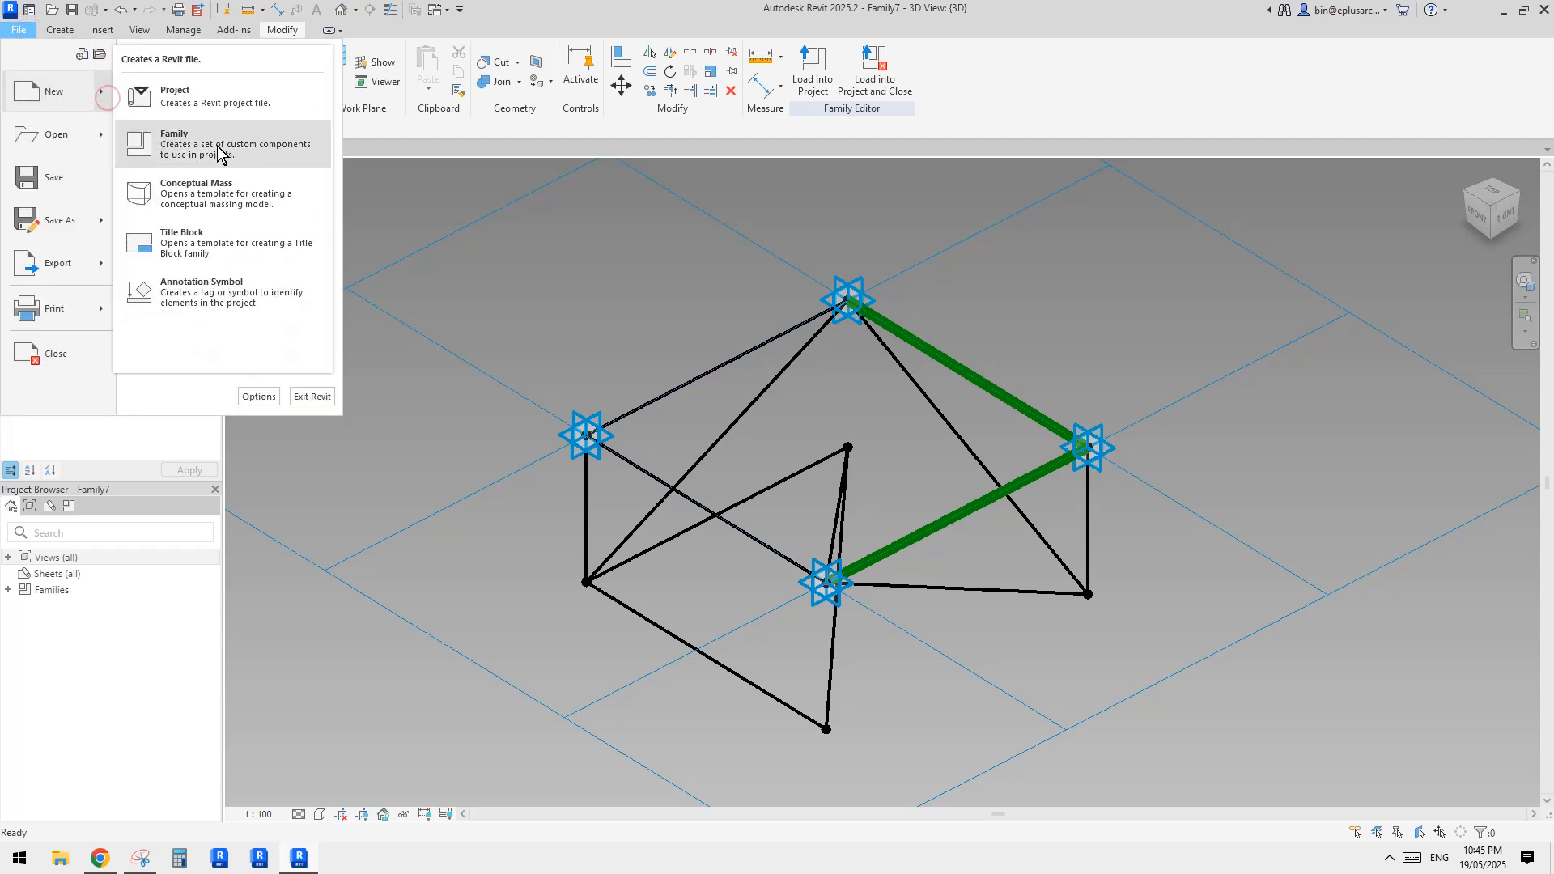
left_click(217, 195)
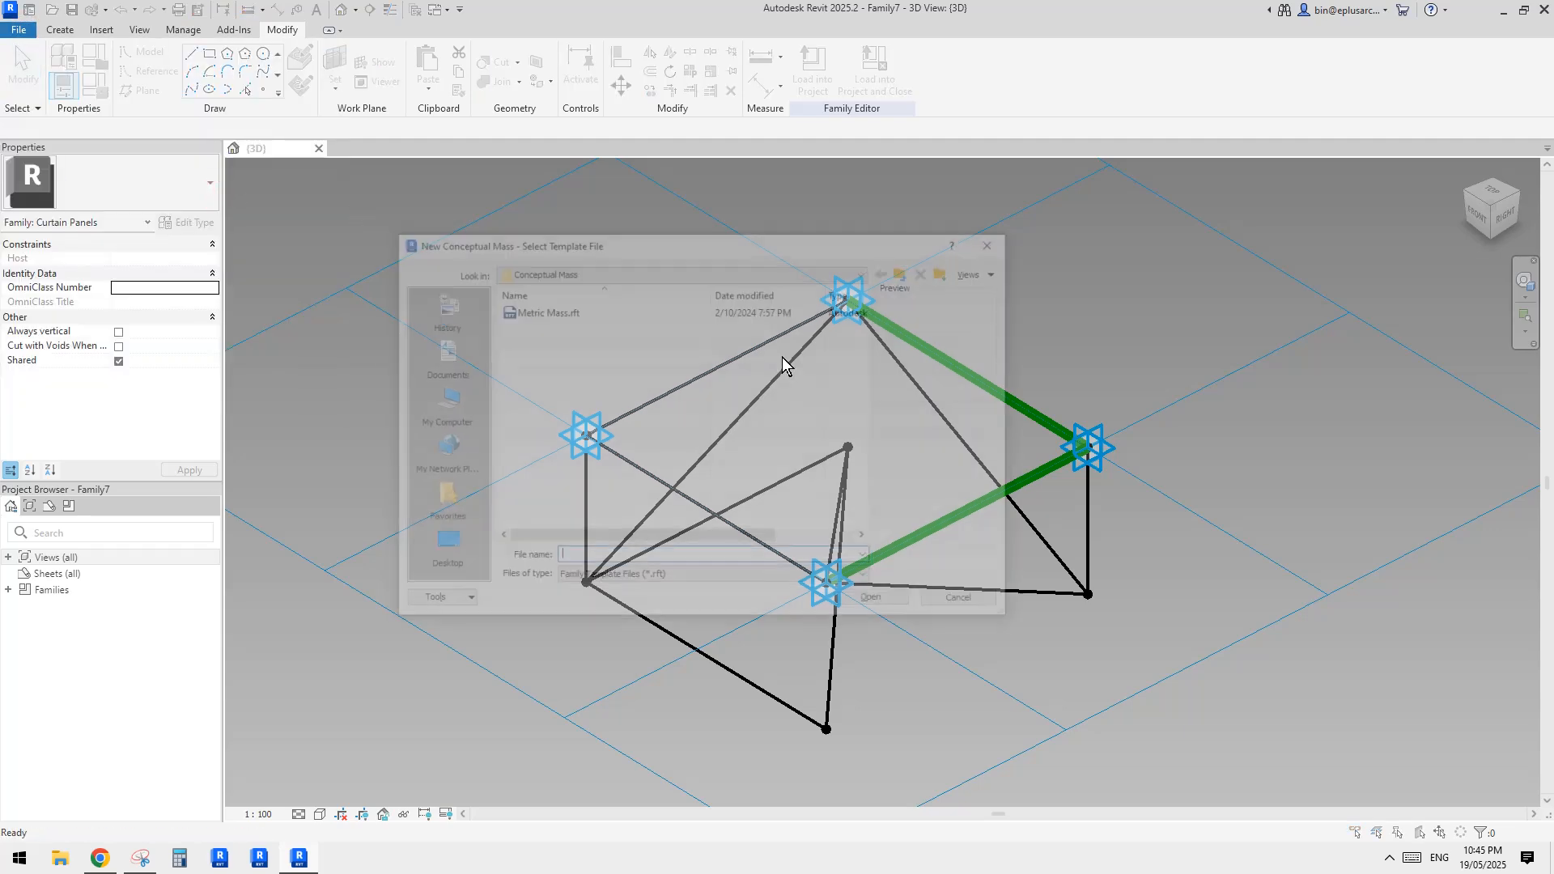
double_click(547, 310)
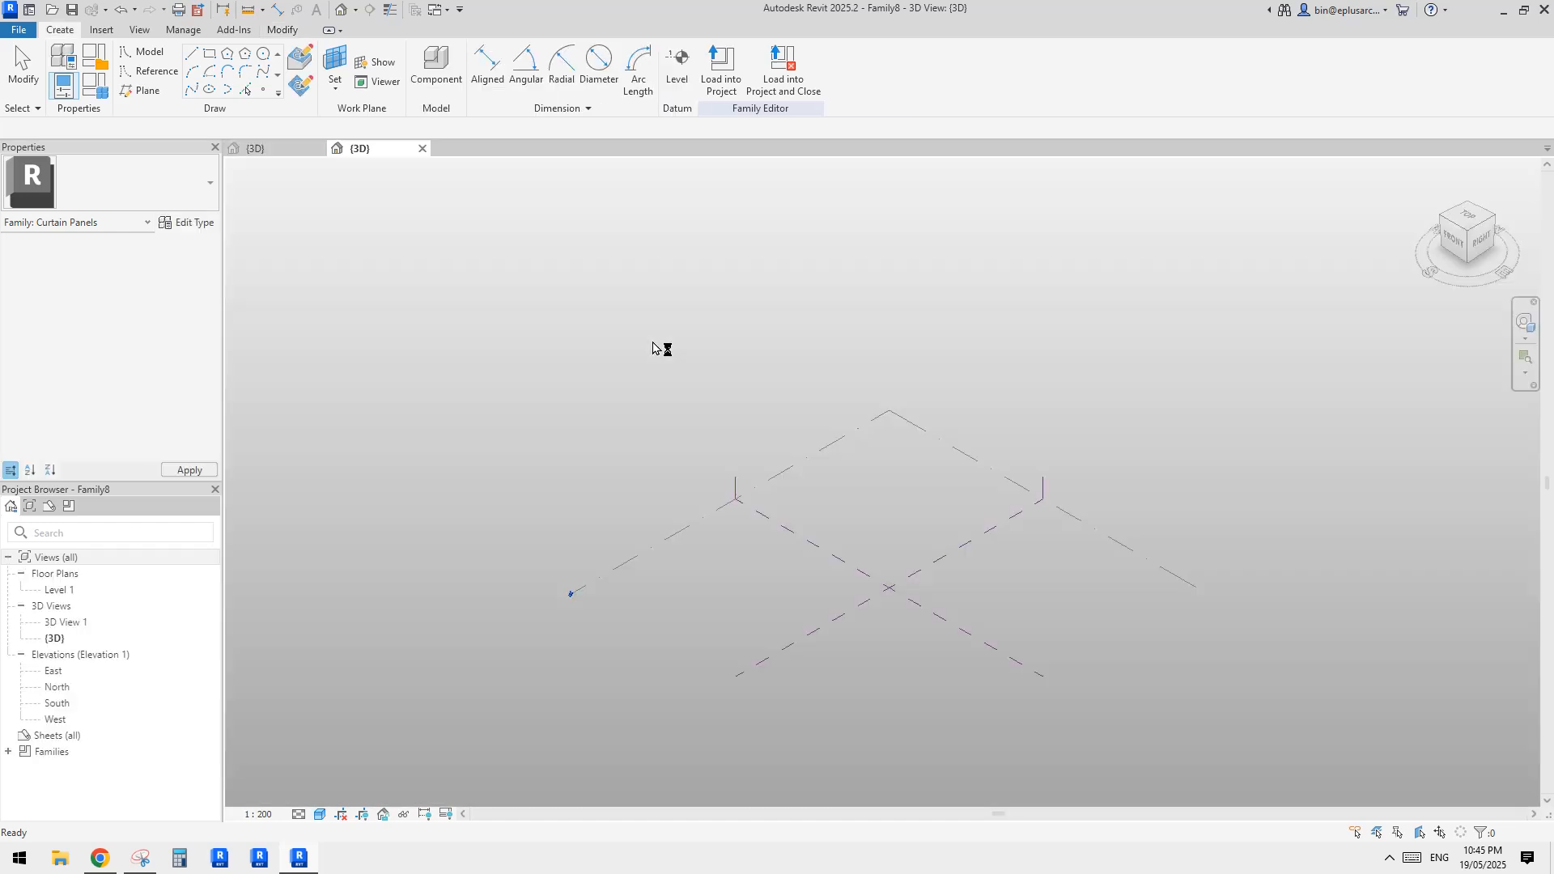
Draw a rectangle of reference lines, about 19000 by 17000, on Level 1 beside the crossing of the reference planes
left_click(141, 72)
left_click(210, 53)
left_click(627, 503)
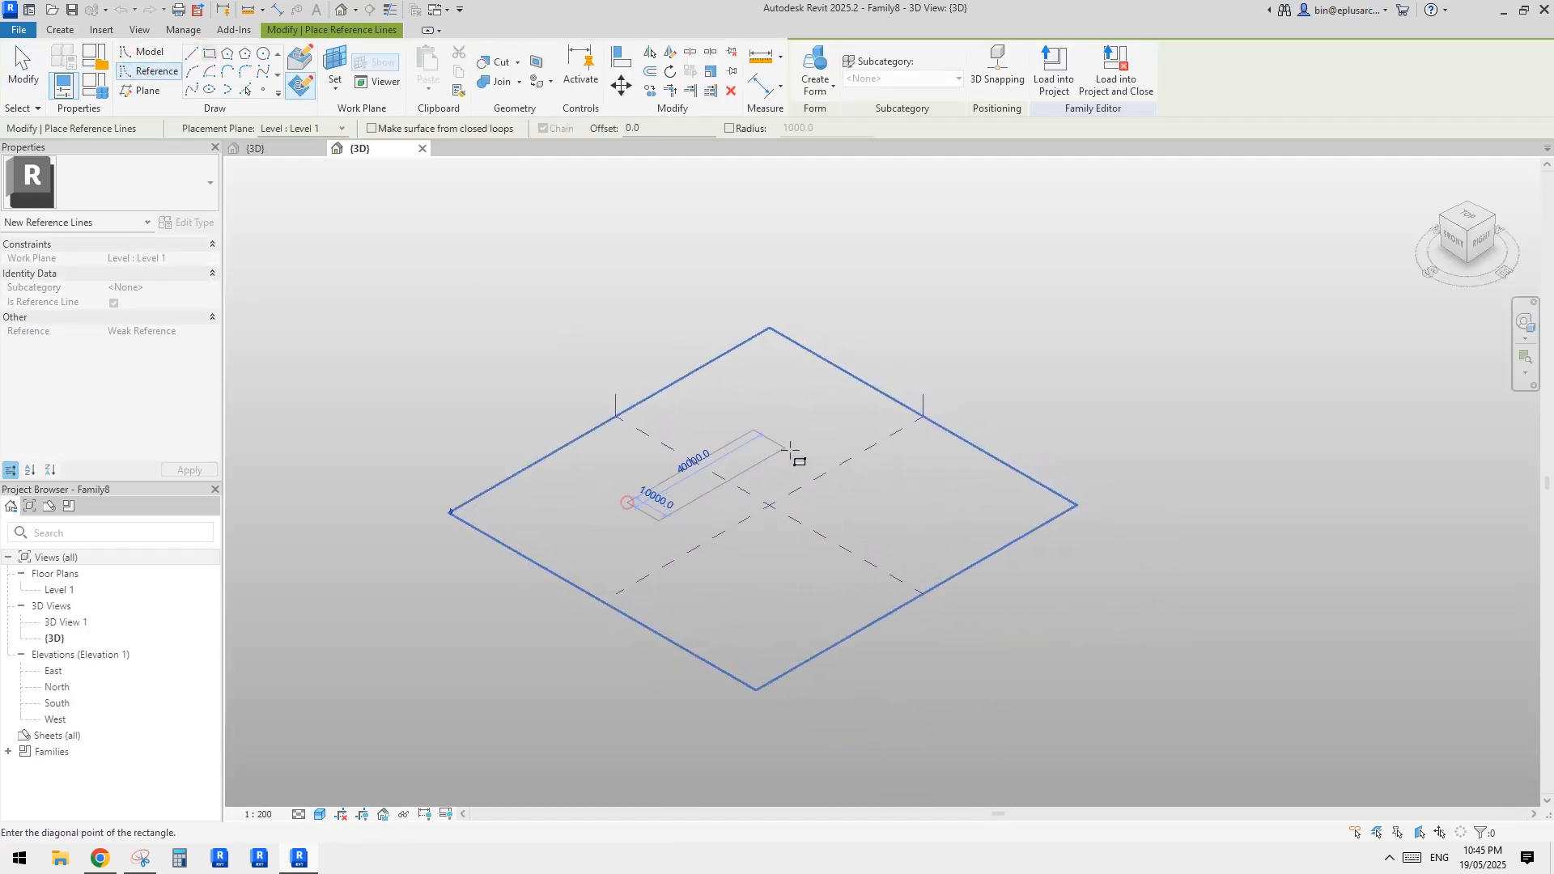
scroll(858, 504, "up", 2)
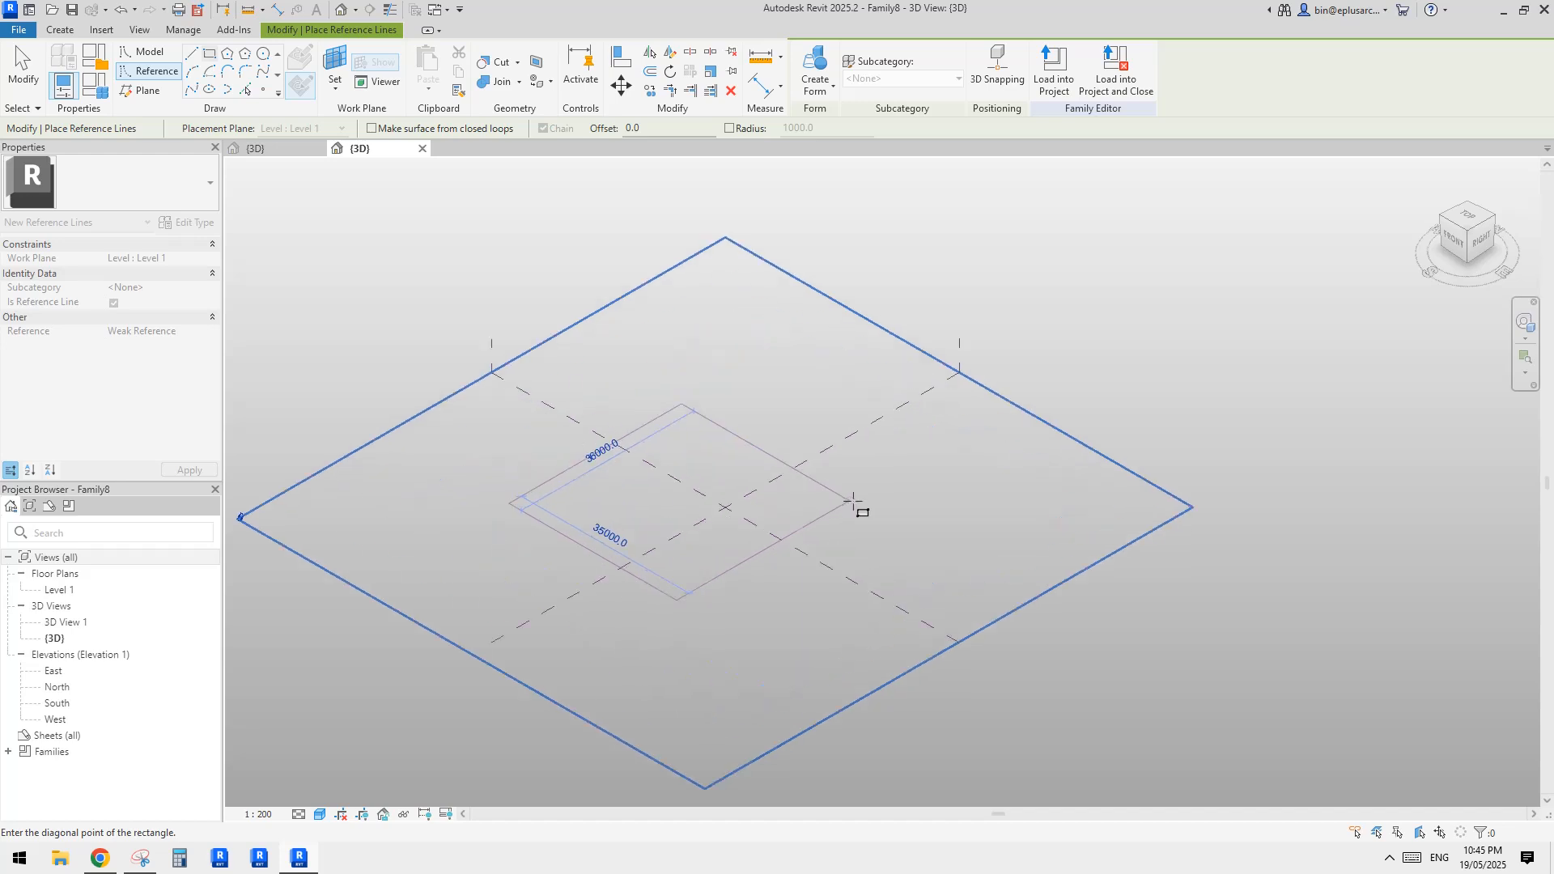
scroll(721, 489, "up", 2)
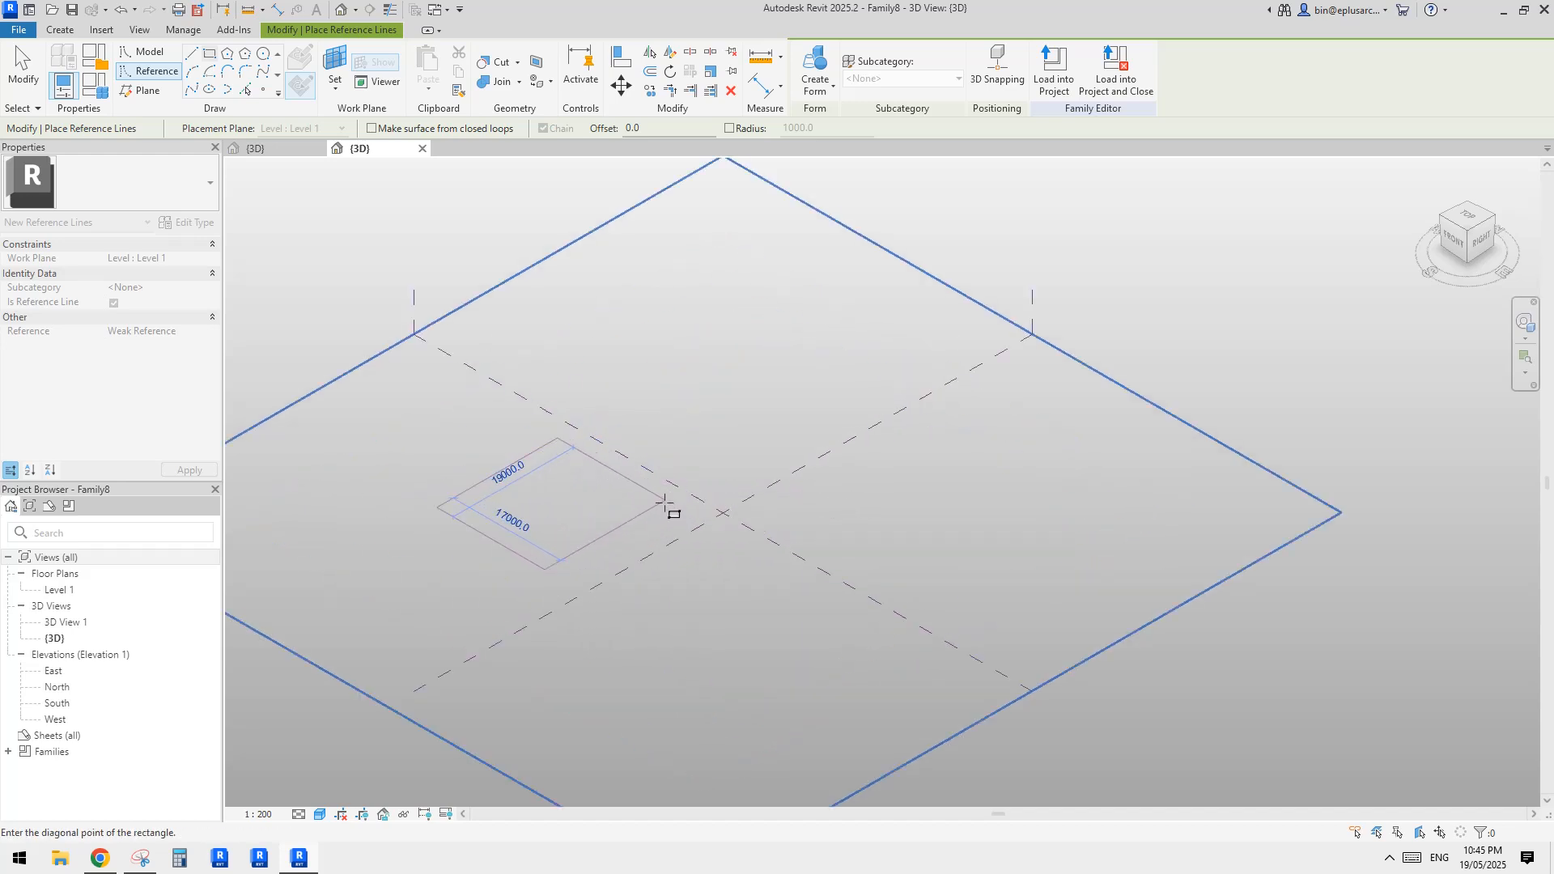
left_click(663, 505)
key("Escape")
key("Escape")
Create a solid box form from the rectangle's complete chain of reference lines
key("Tab")
left_click(646, 501)
middle_click_drag(614, 503, 805, 508)
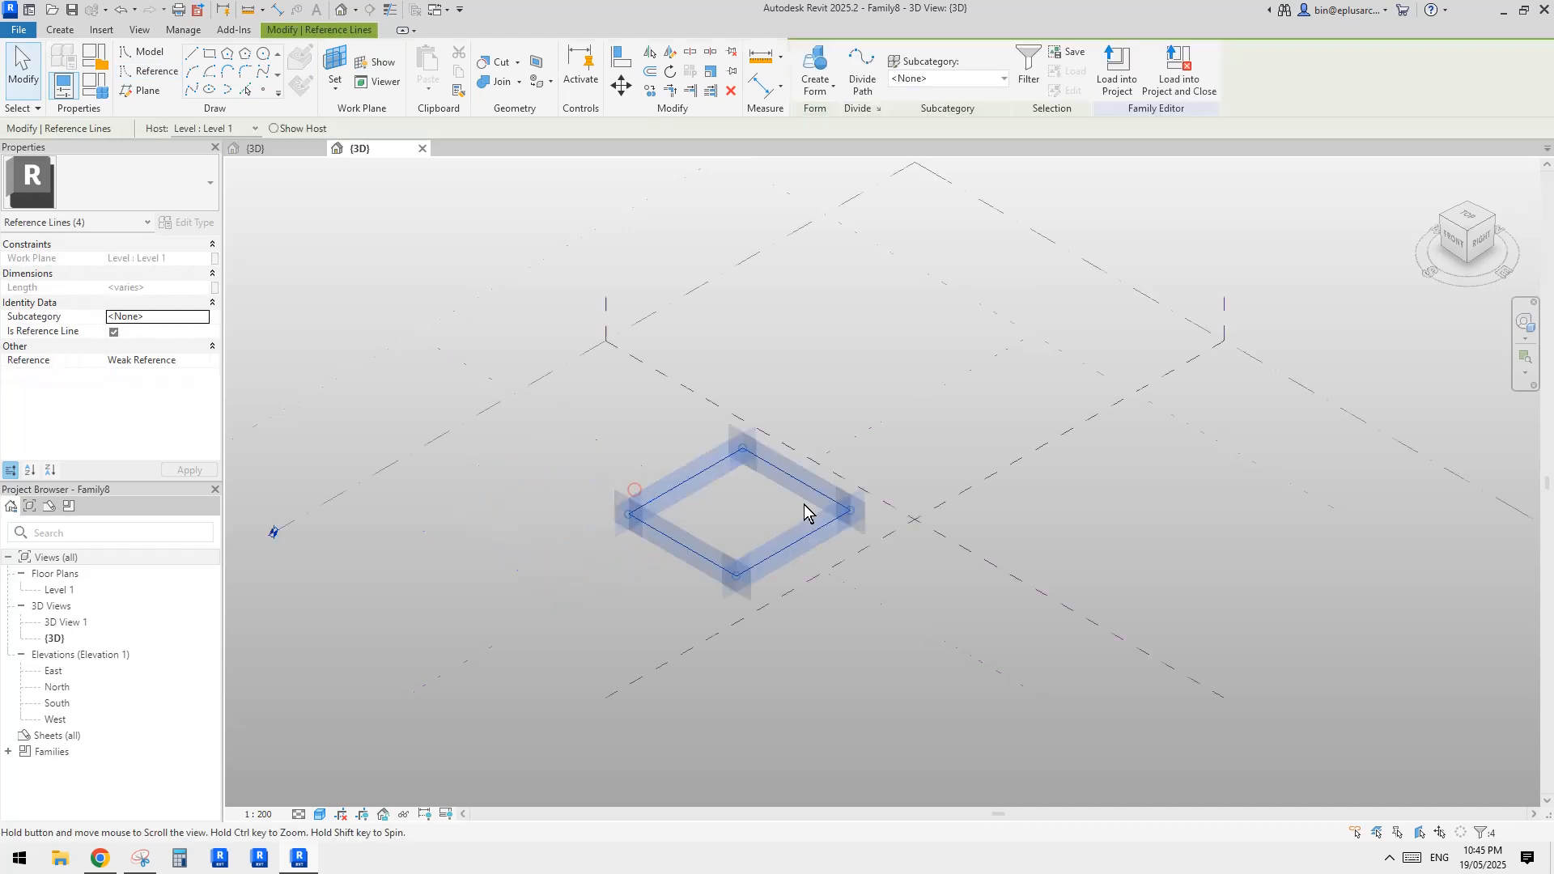
scroll(789, 453, "up", 2)
left_click(815, 58)
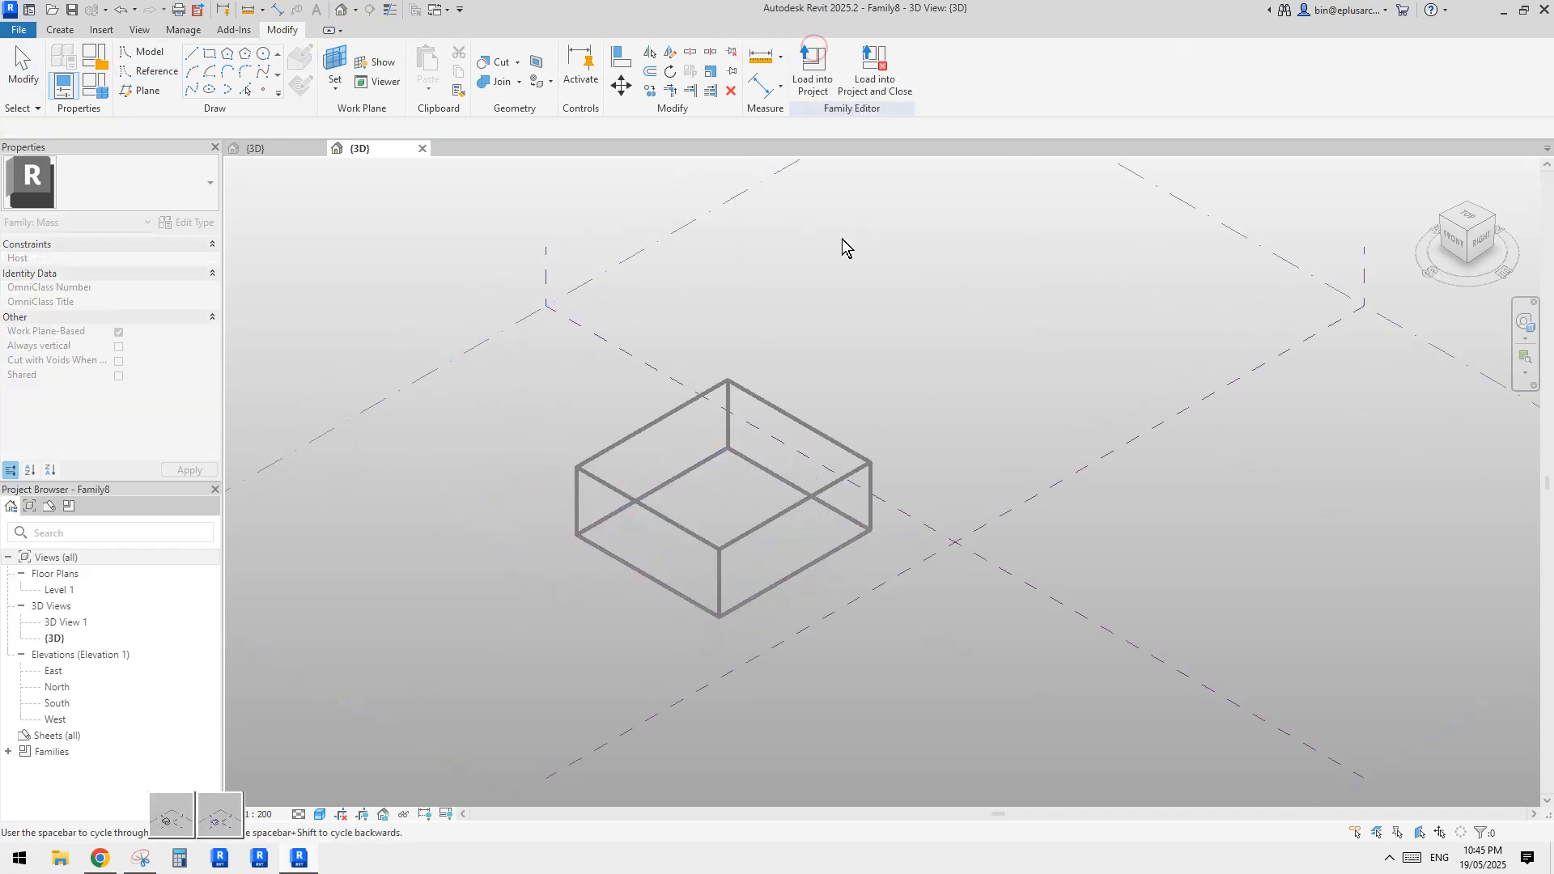
left_click(682, 525)
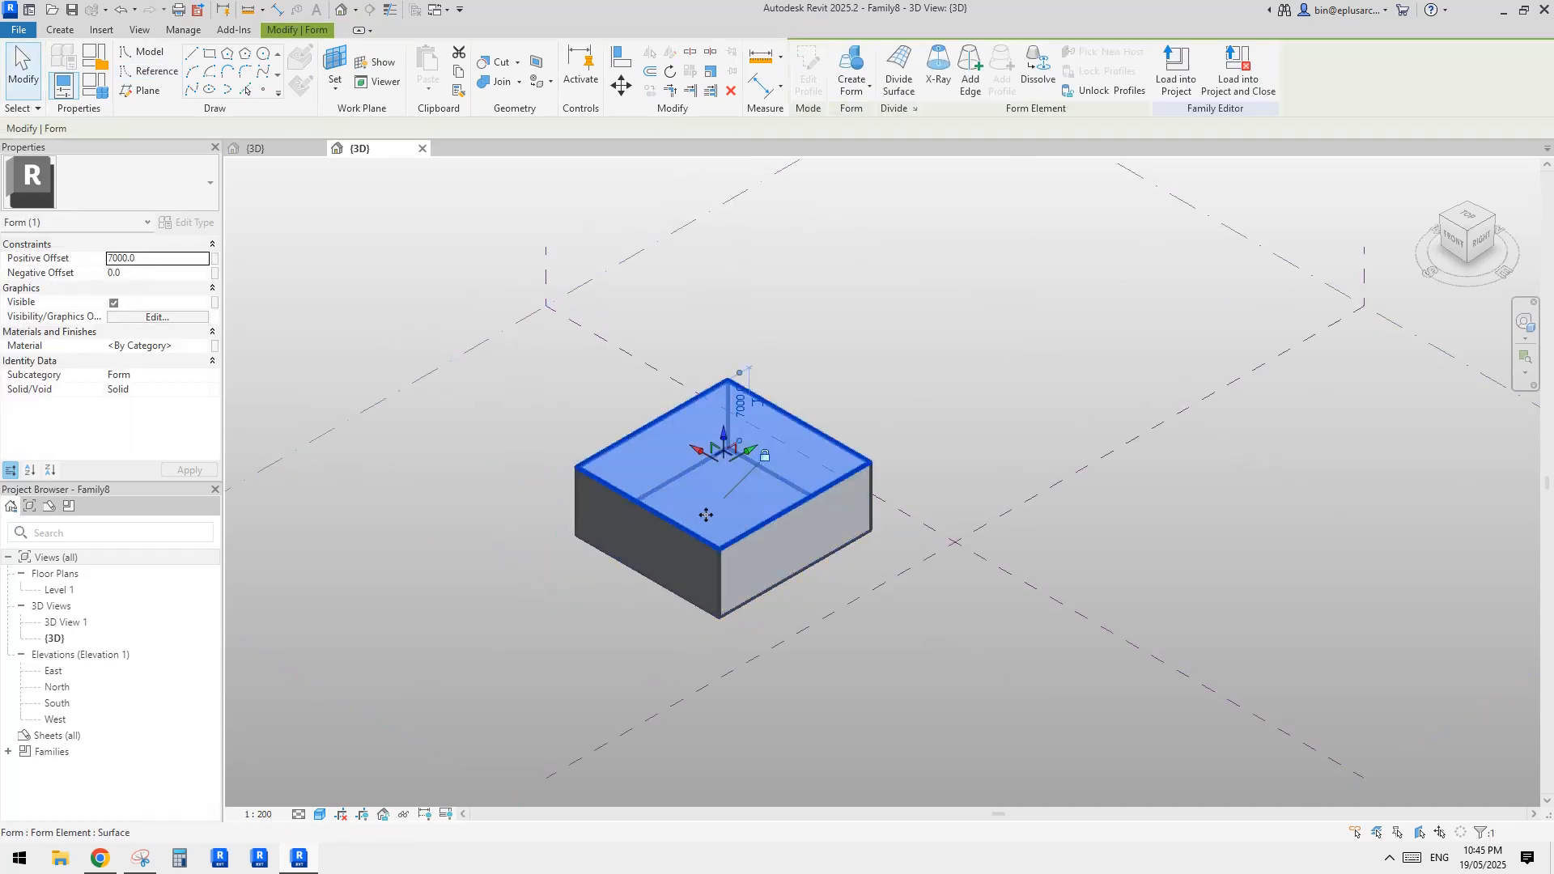
Delete the box's top face to reduce it to a flat surface, and divide that surface into a UV grid
key("Delete")
scroll(706, 562, "up", 3)
left_click(710, 557)
middle_click_drag(716, 567, 683, 505)
scroll(675, 443, "down", 1)
left_click(901, 78)
mouse_move(761, 406)
middle_mouse_down()
mouse_move(826, 411)
mouse_move(767, 425)
middle_mouse_up()
left_click(146, 195)
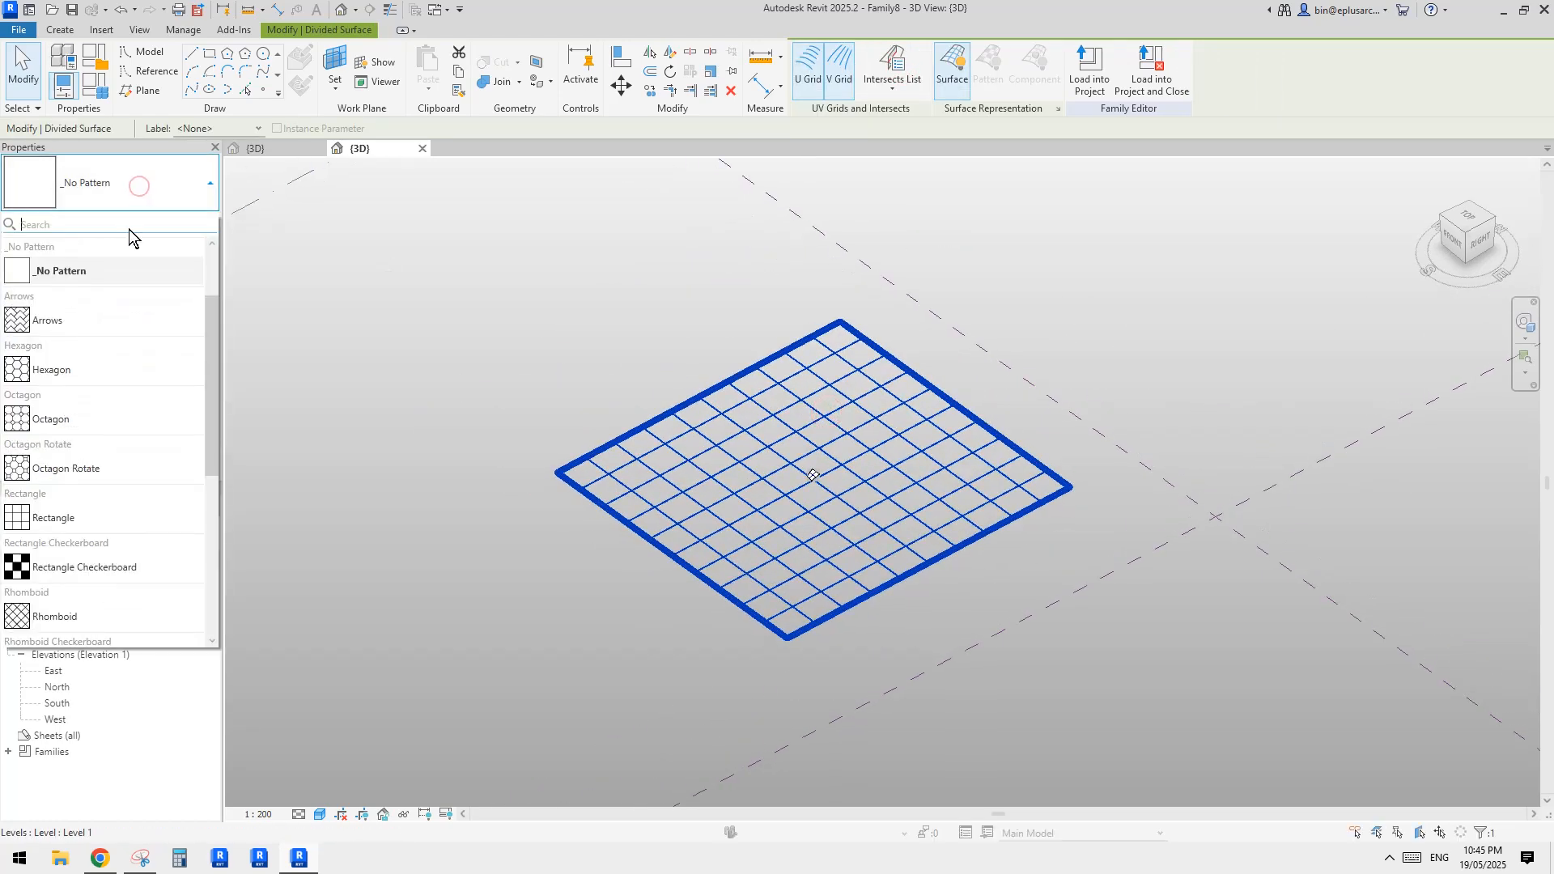
left_click(530, 353)
Load the Family7 truss panel into the mass family and apply it to the divided surface as its Rectangle pattern component
left_click(274, 149)
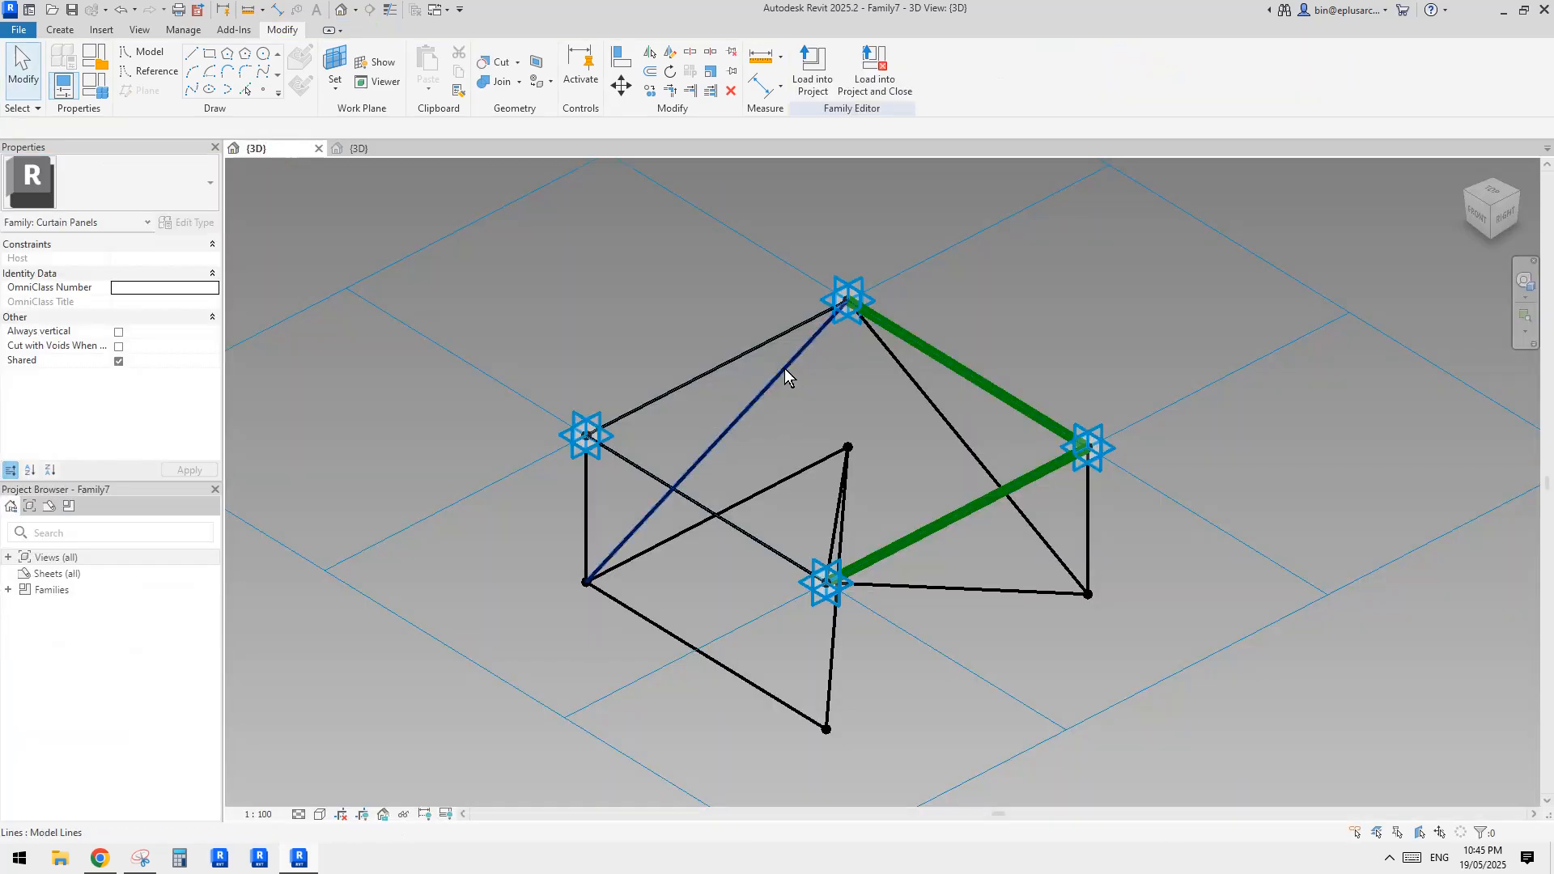
left_click(812, 69)
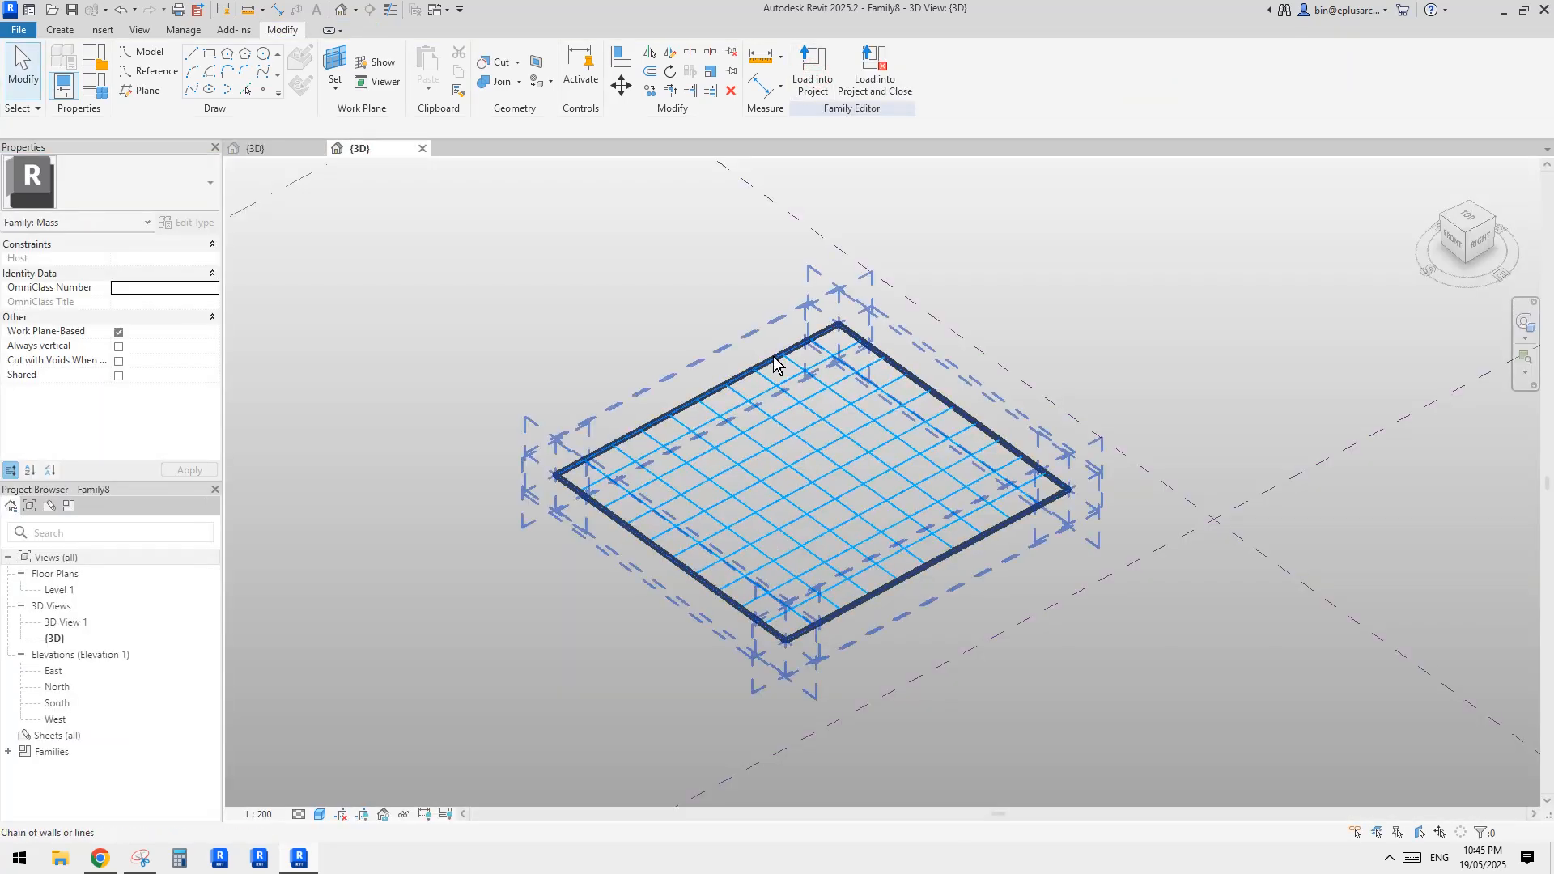
left_click(618, 433)
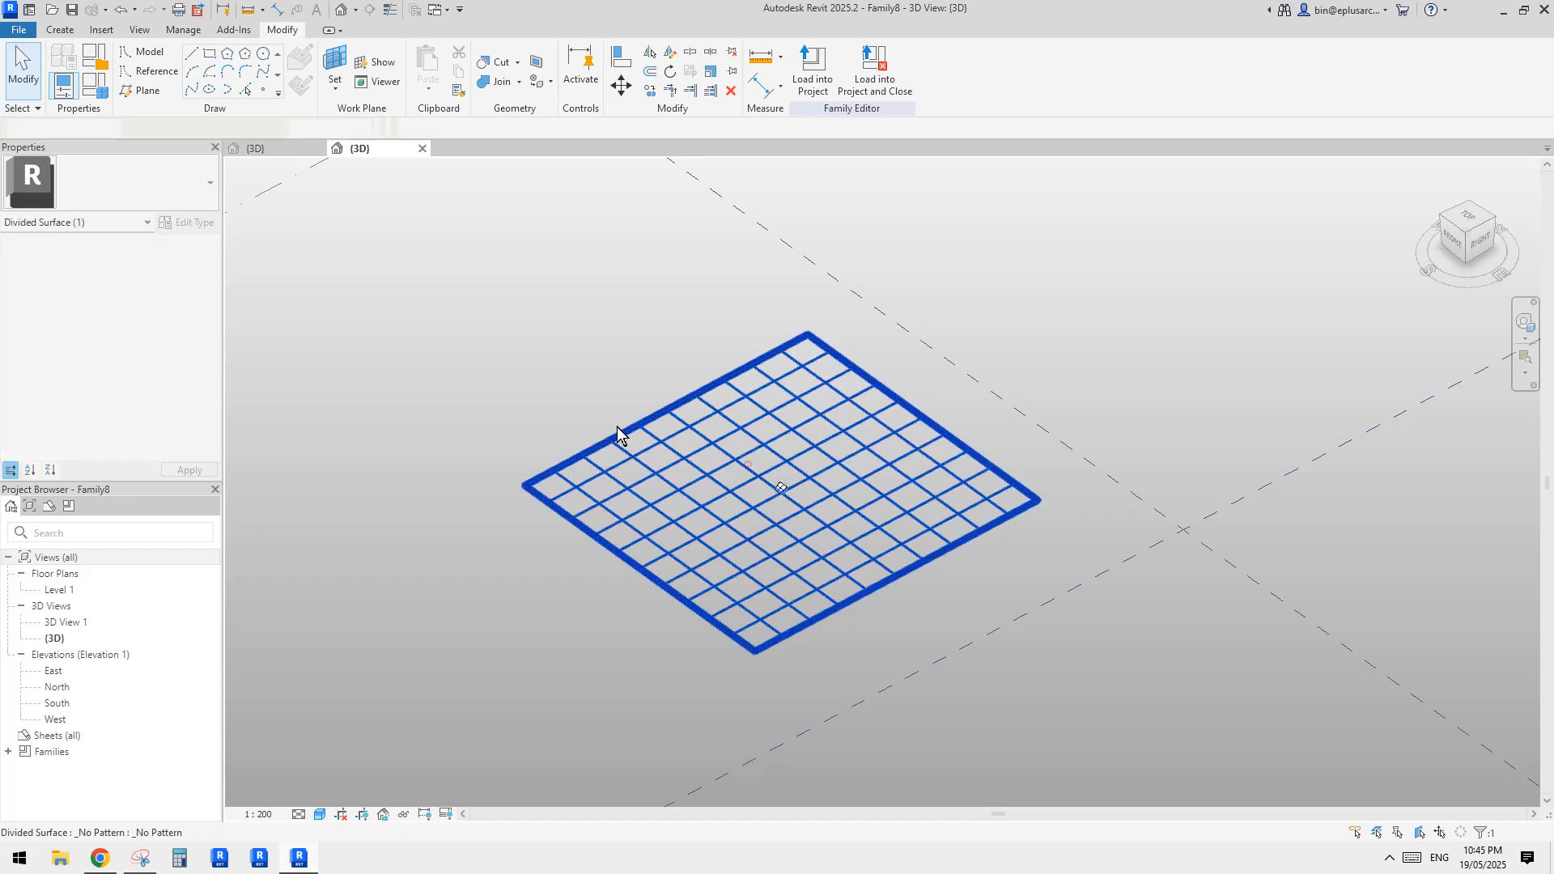
left_click(131, 185)
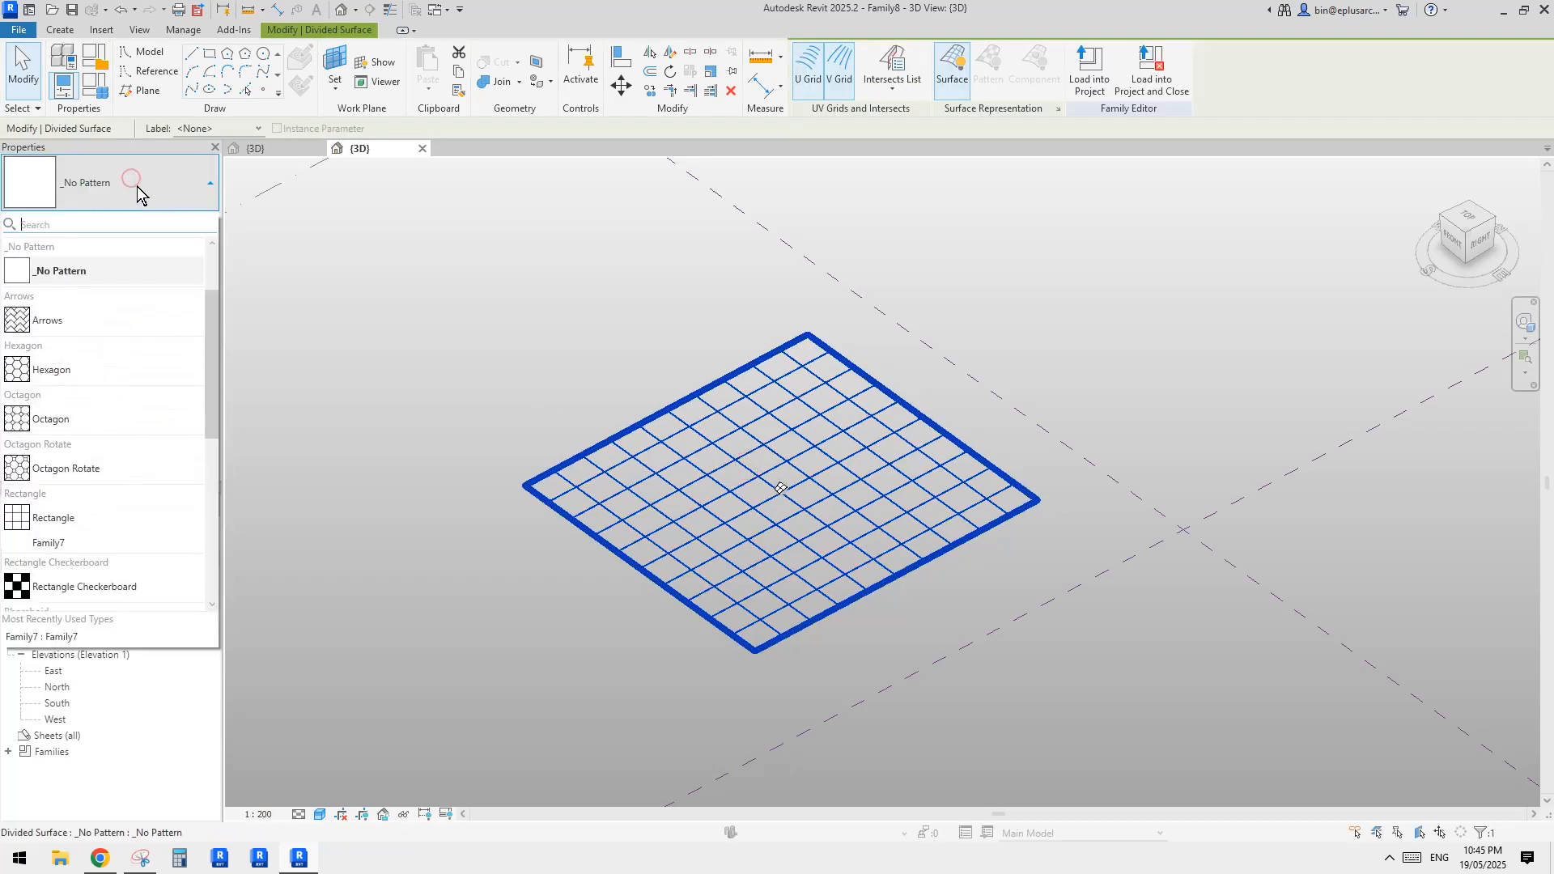
left_click(51, 541)
left_click(966, 574)
middle_click_drag(967, 575, 532, 299, "shift")
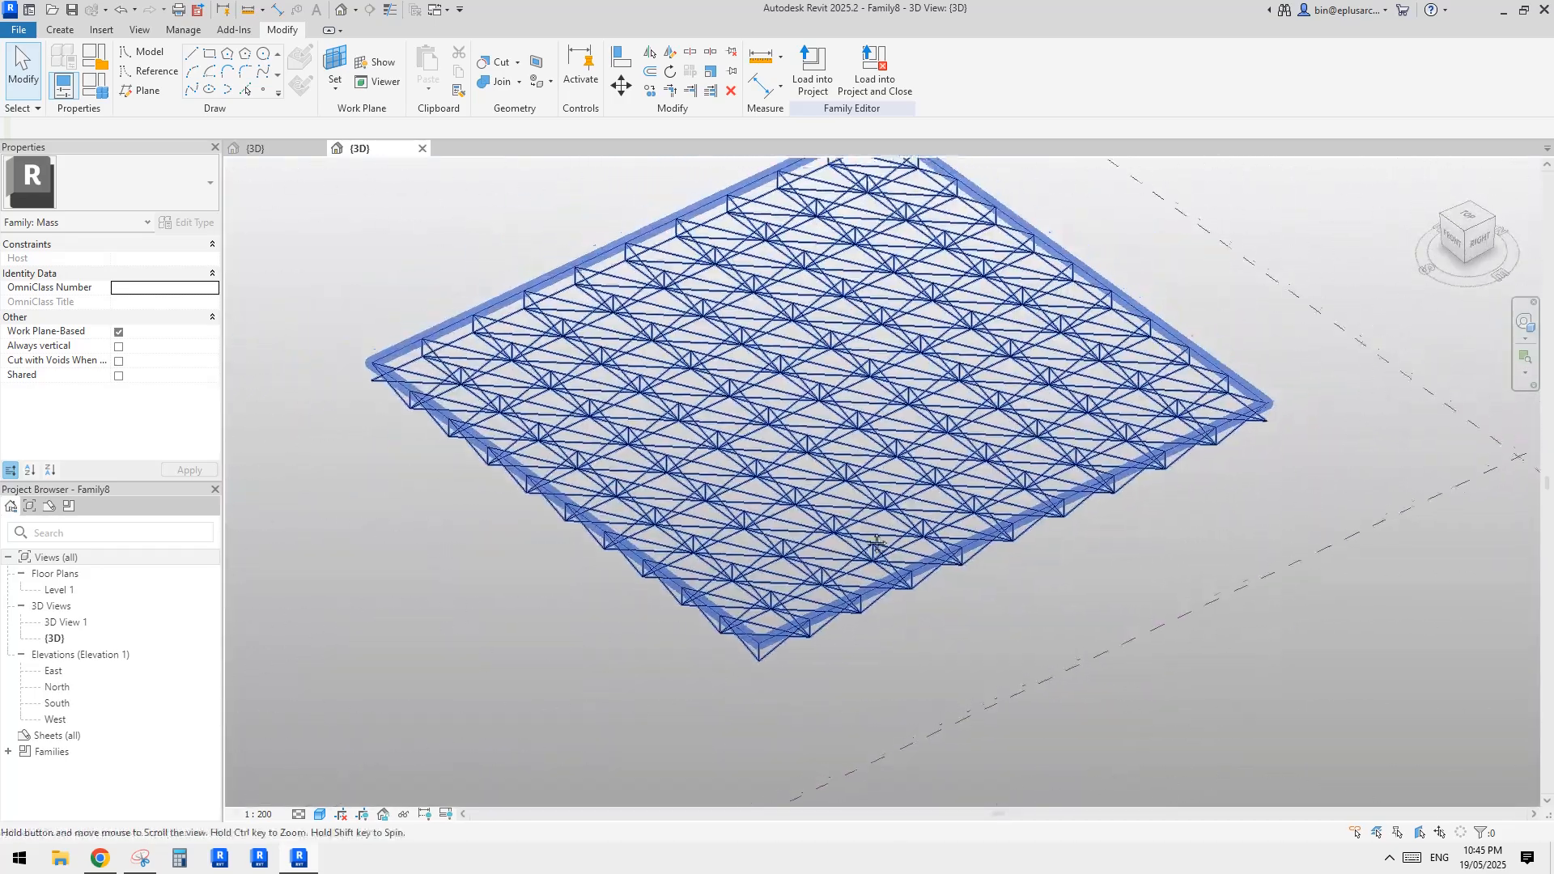
Return to the Family7 panel family and examine the truss unit's edges, verticals and diagonals from another angle
left_click(254, 149)
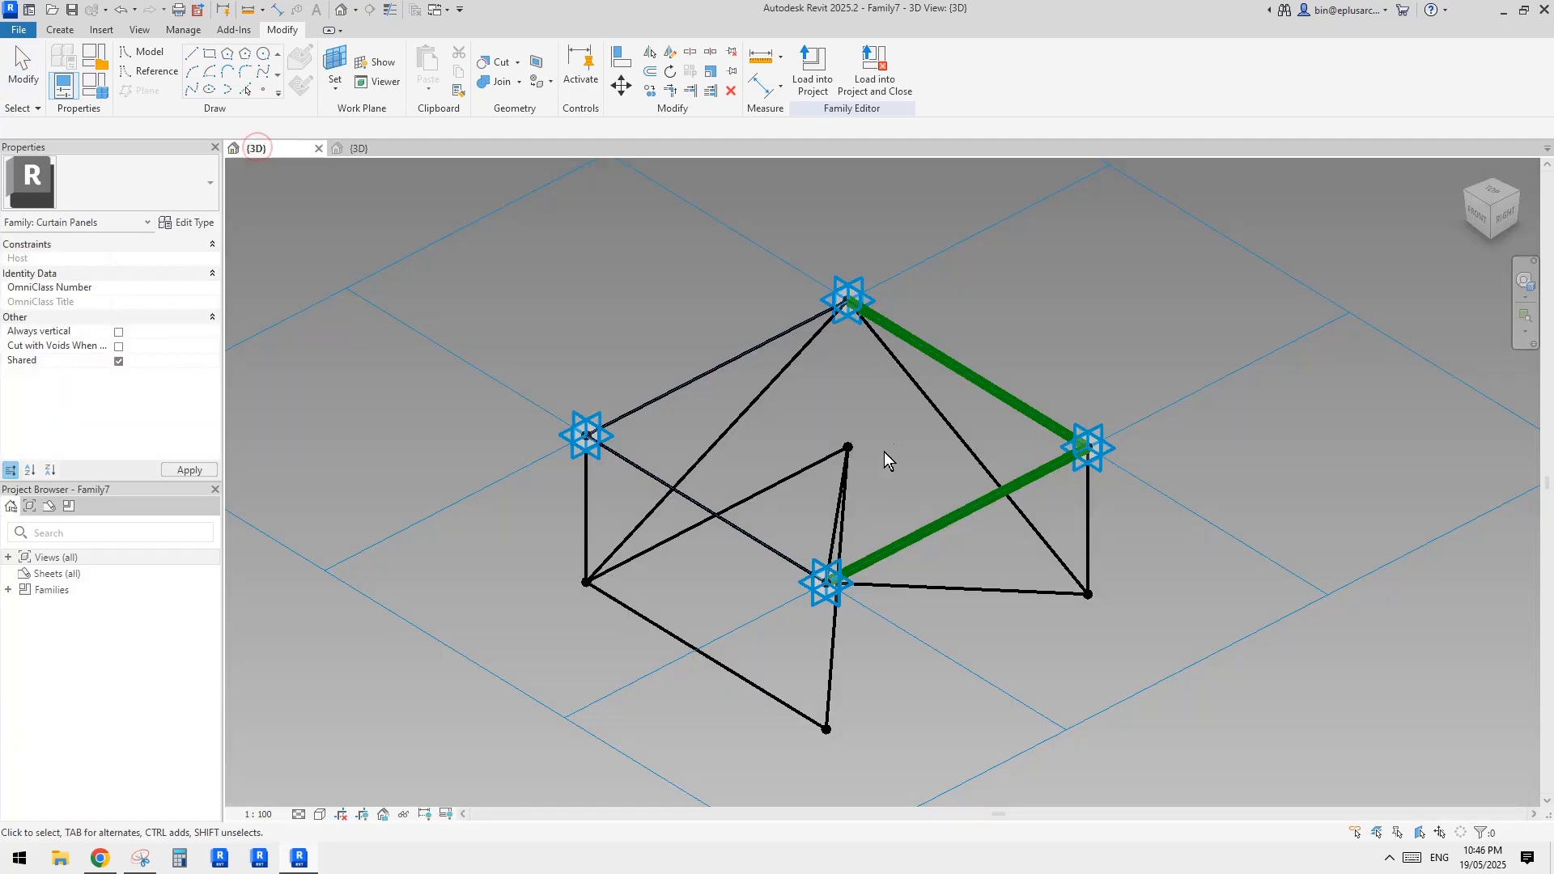
middle_click_drag(862, 430, 851, 444)
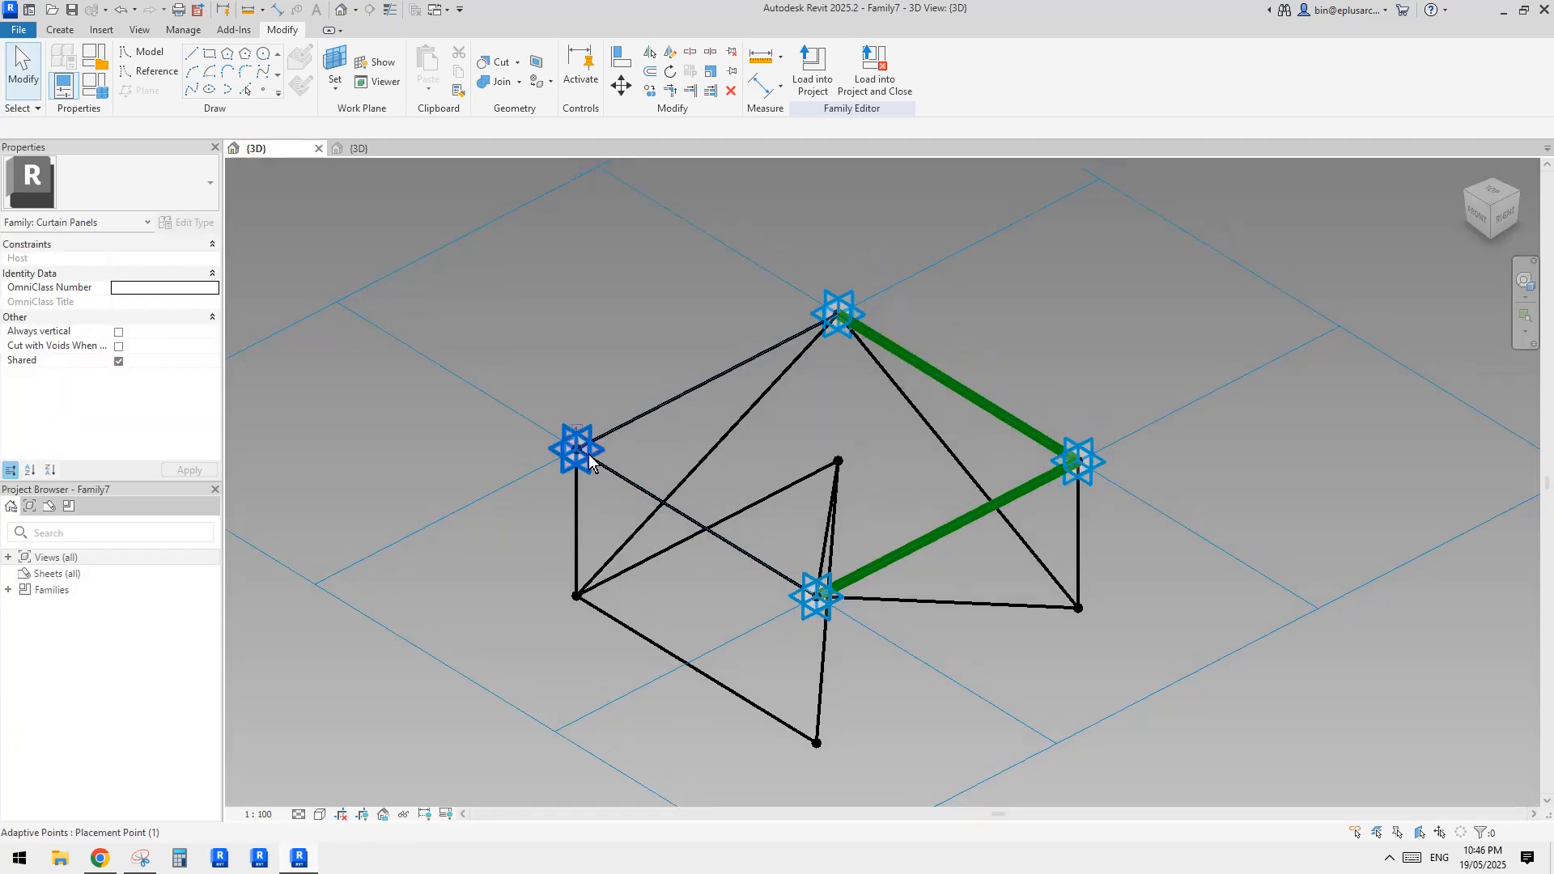
middle_click_drag(589, 461, 815, 510, "shift")
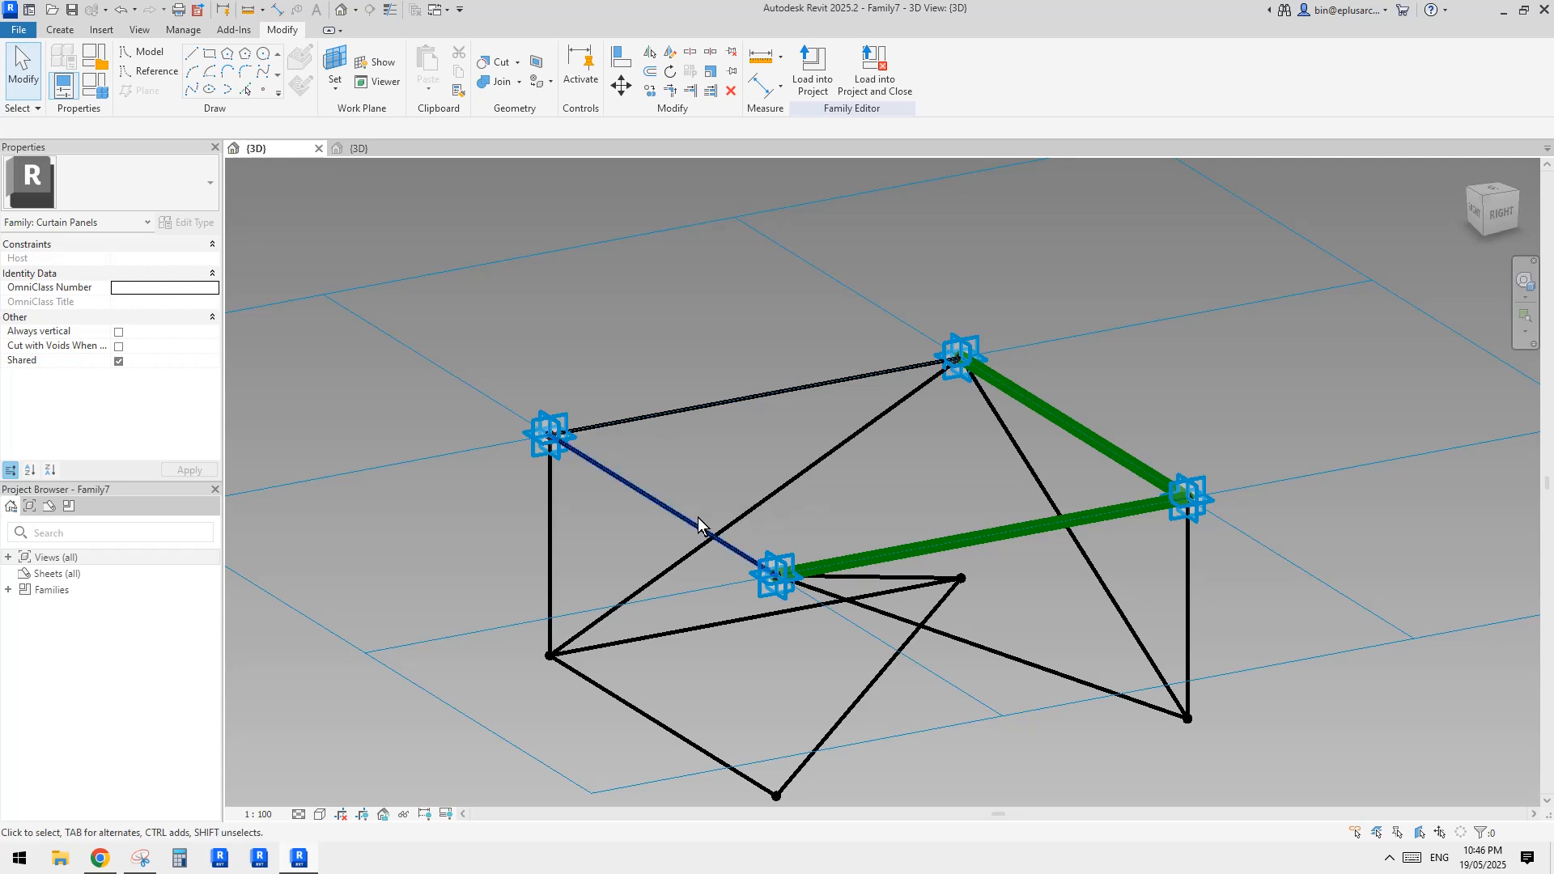
middle_click_drag(988, 465, 954, 472)
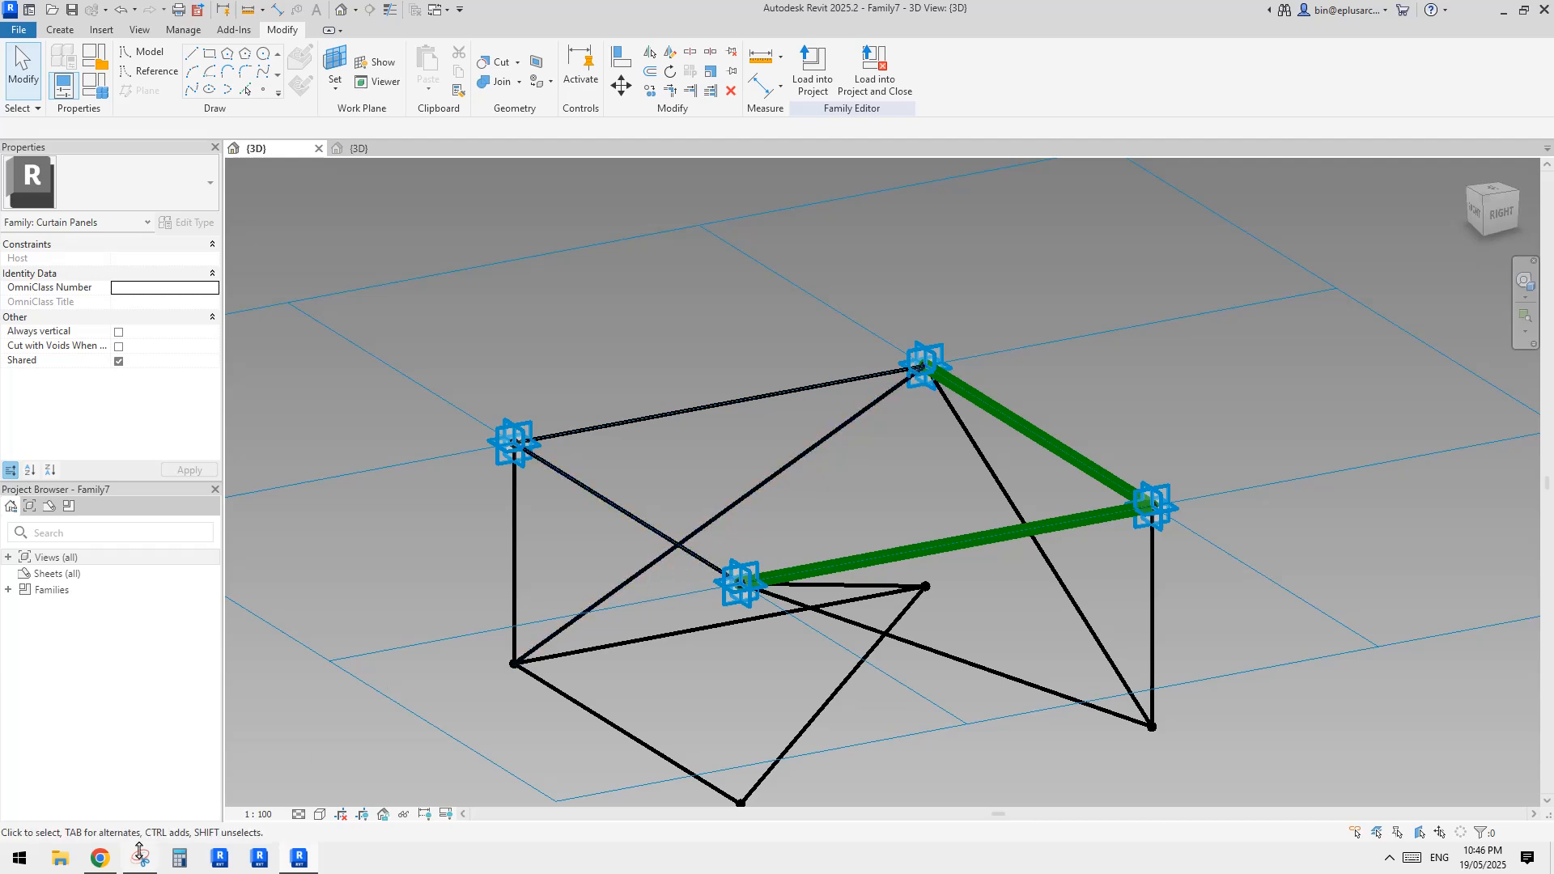
Check the reference photo of the roof structure in the browser, then return to the Family7 panel and examine its adaptive points
left_click(103, 858)
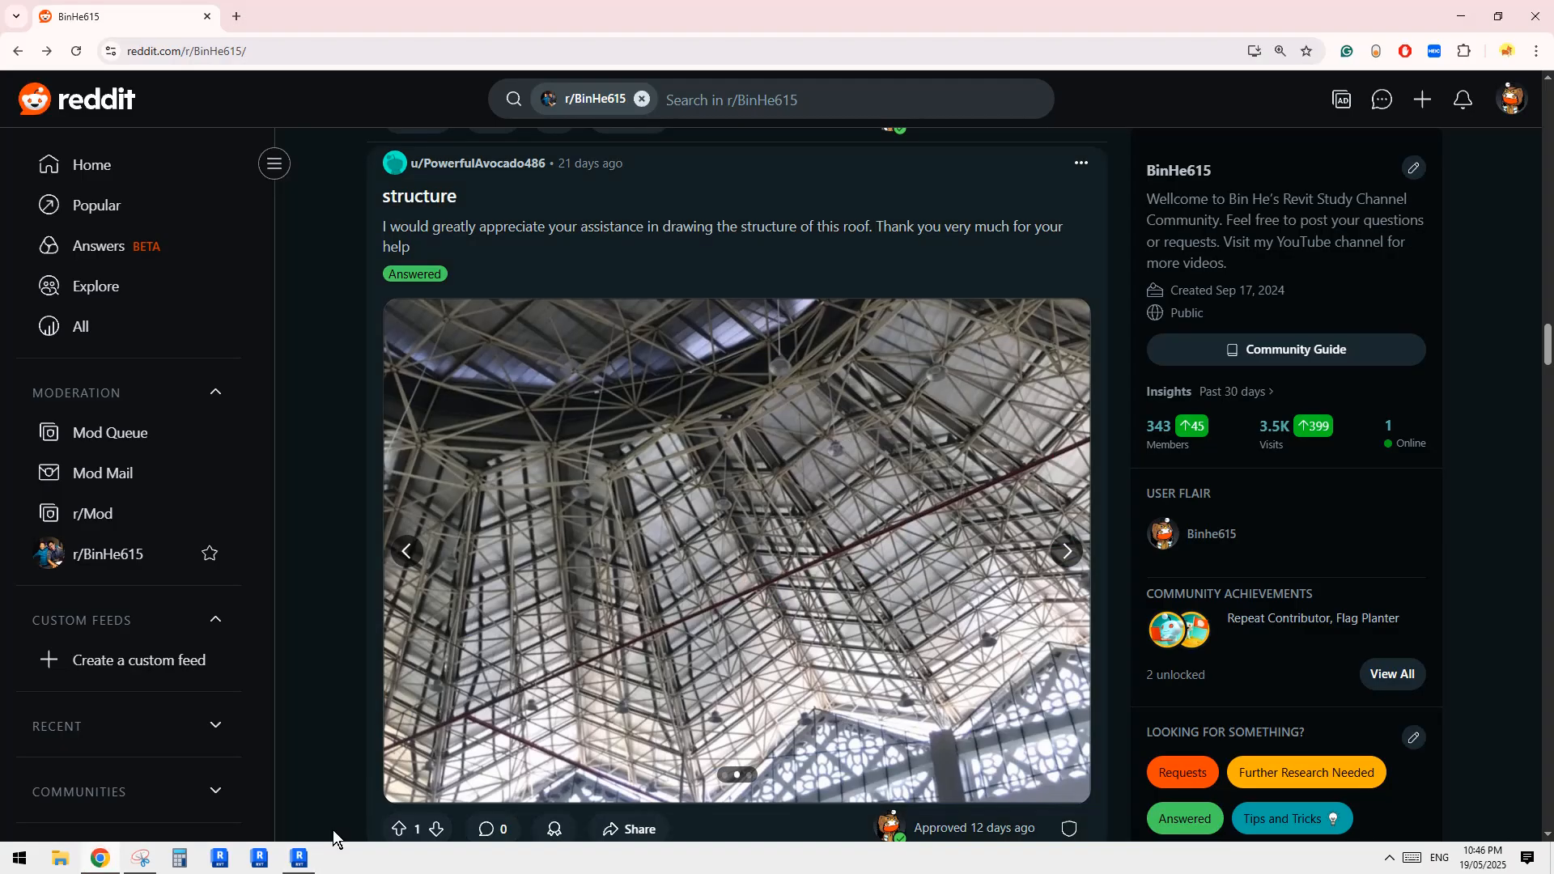
left_click(298, 858)
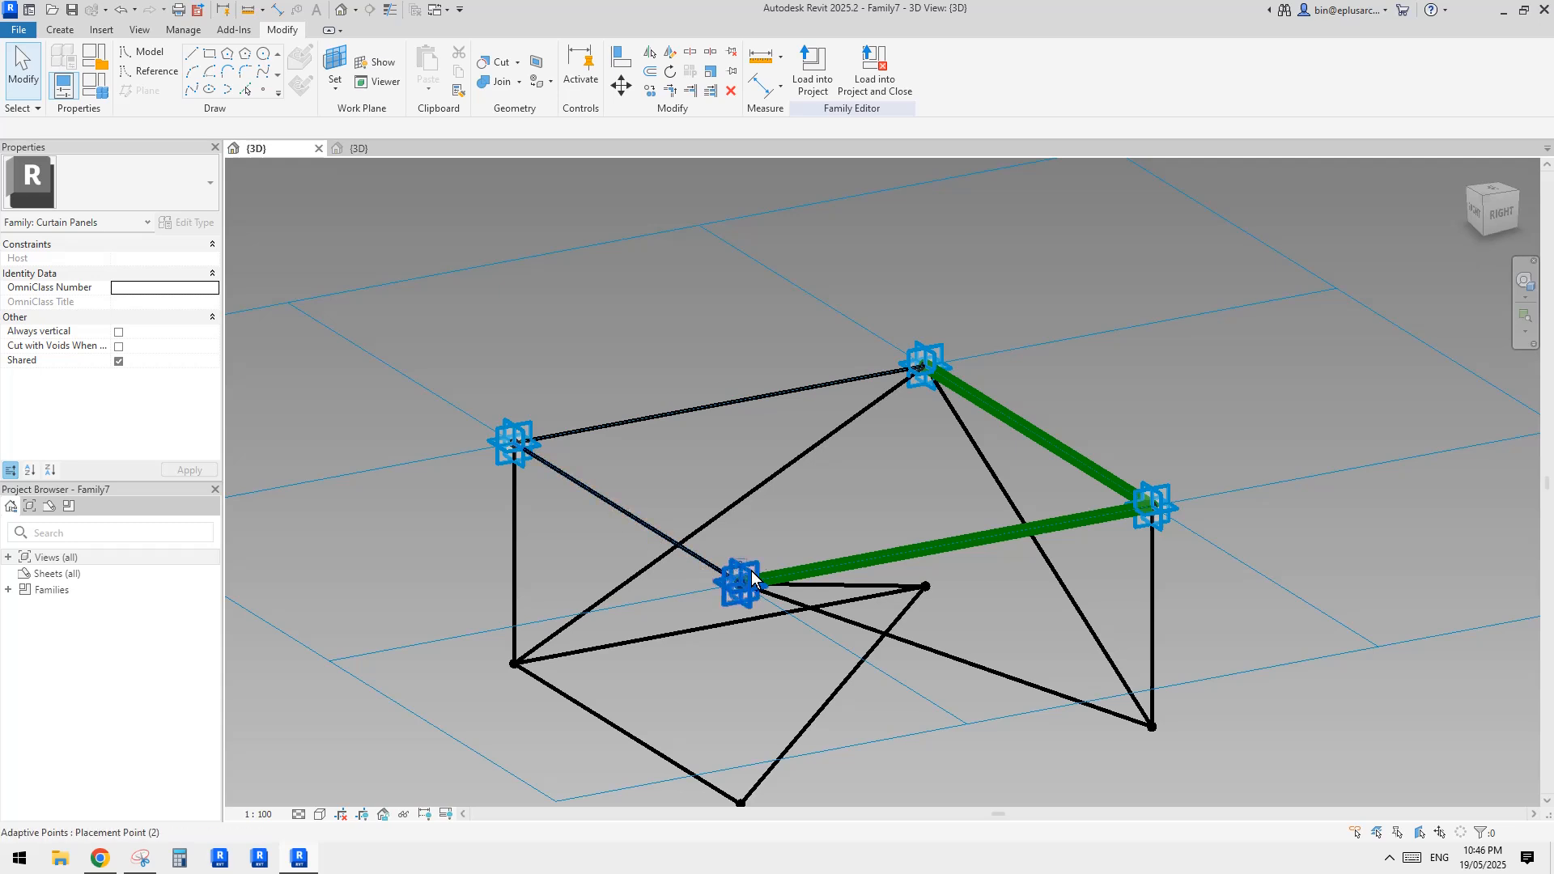
middle_click_drag(542, 476, 639, 440, "shift")
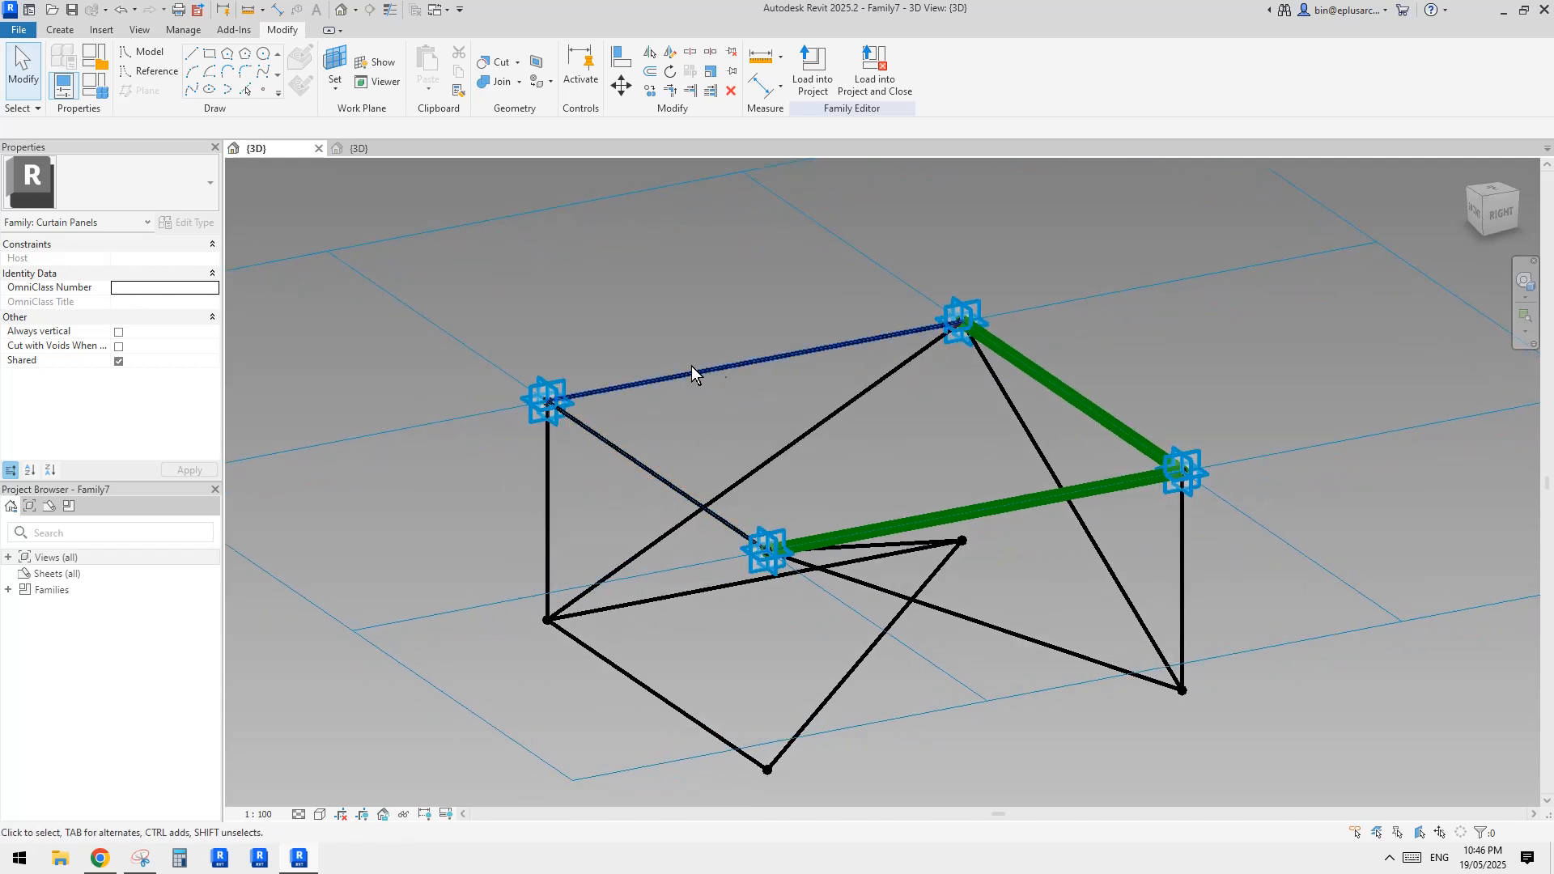
middle_click_drag(811, 410, 578, 447, "shift")
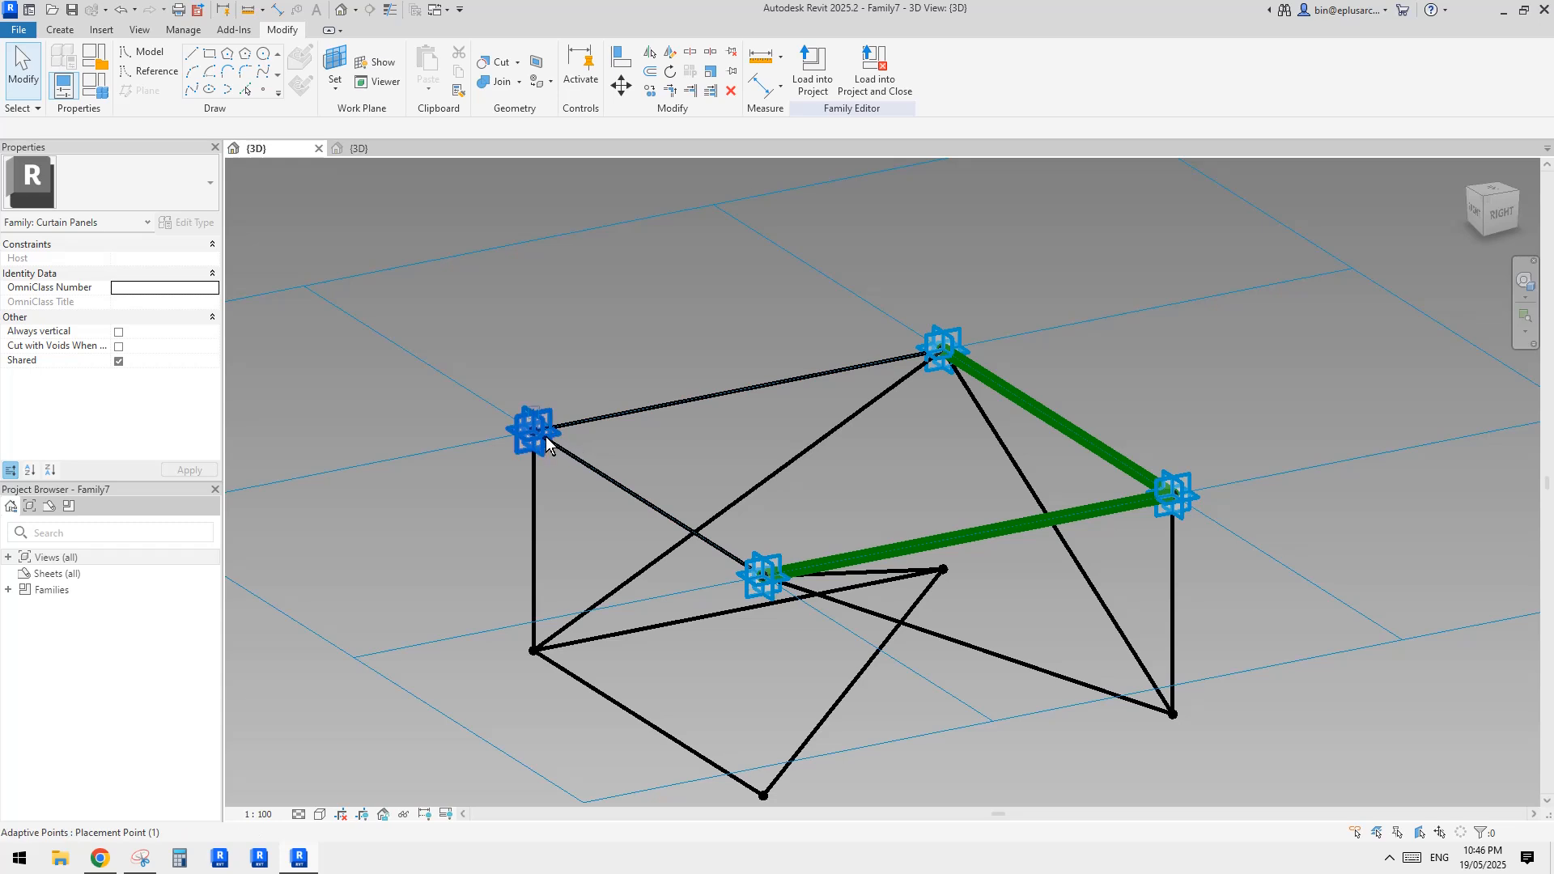
middle_click_drag(756, 338, 756, 352)
Place a reference point at each of the panel's four adaptive placement points, using each placement point's own plane as the work plane
left_click(260, 88)
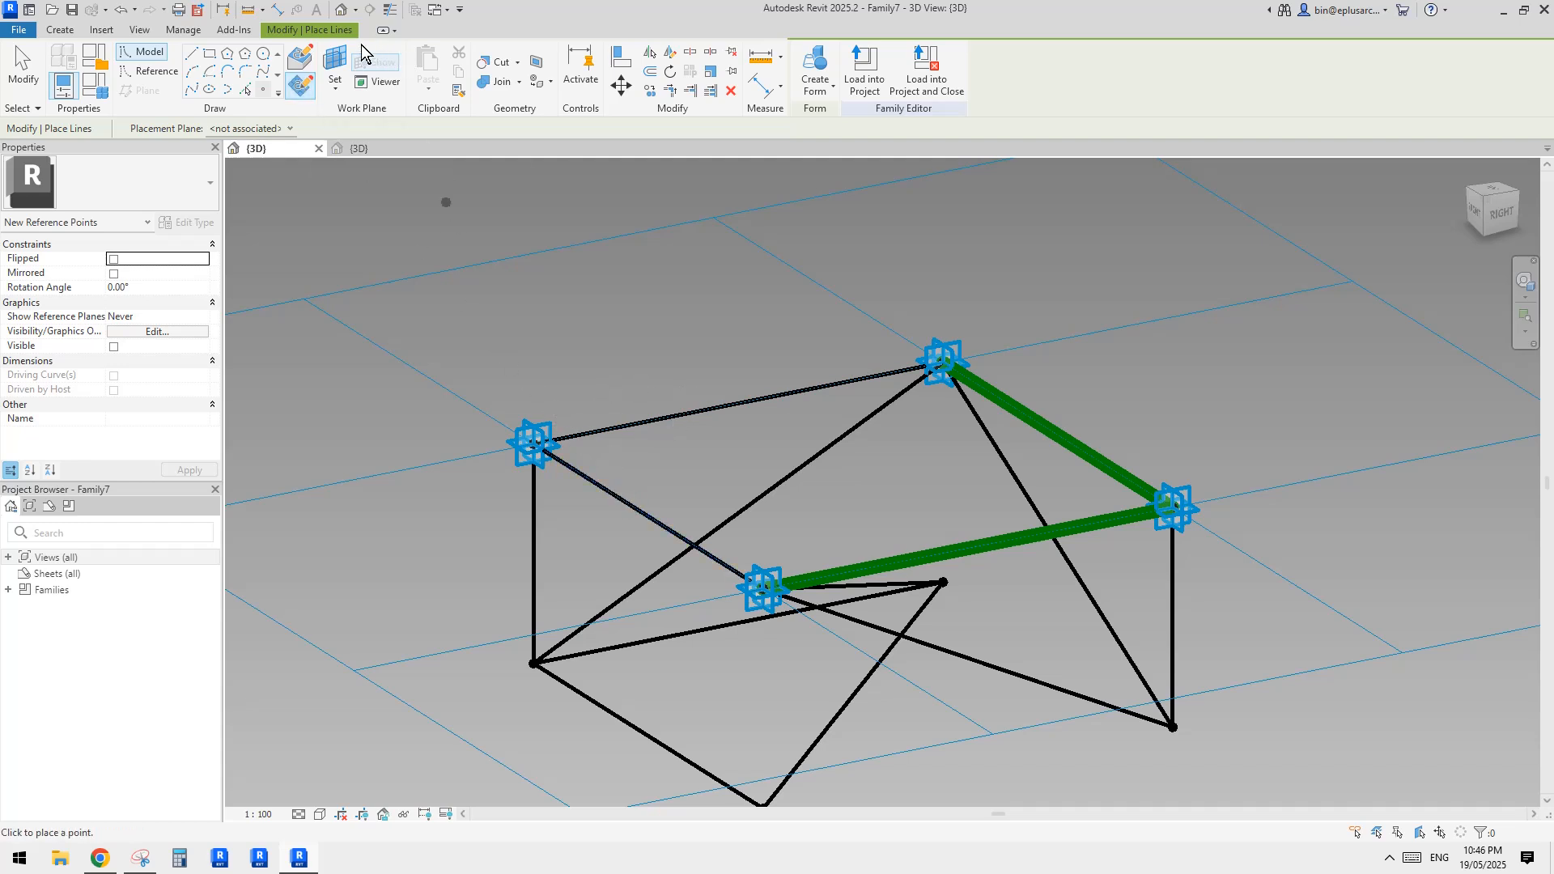
left_click(335, 61)
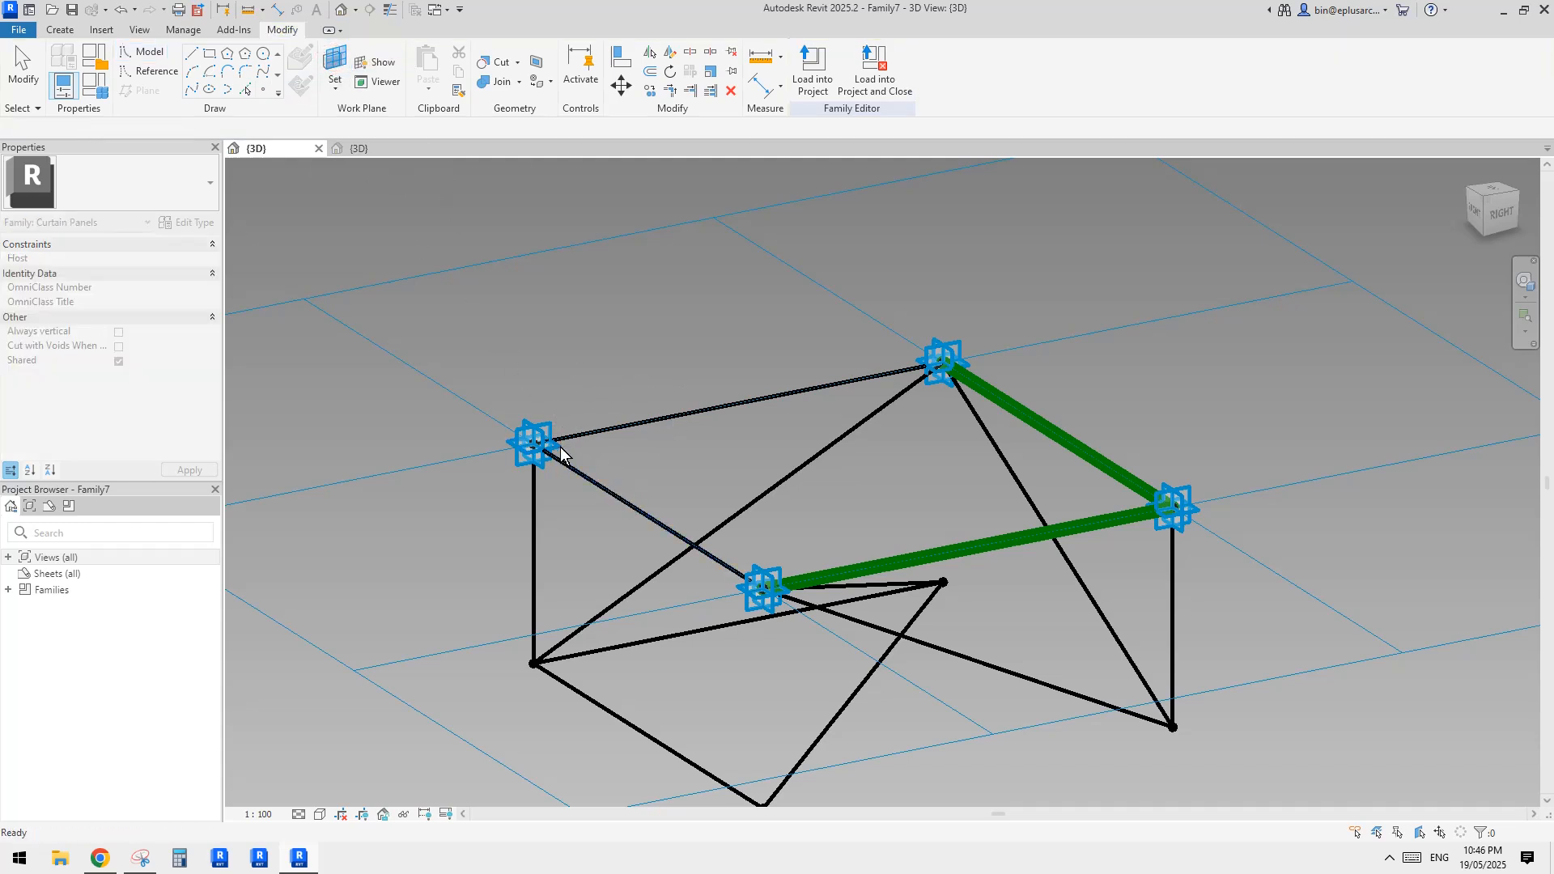
key("l")
key("i")
key("Escape")
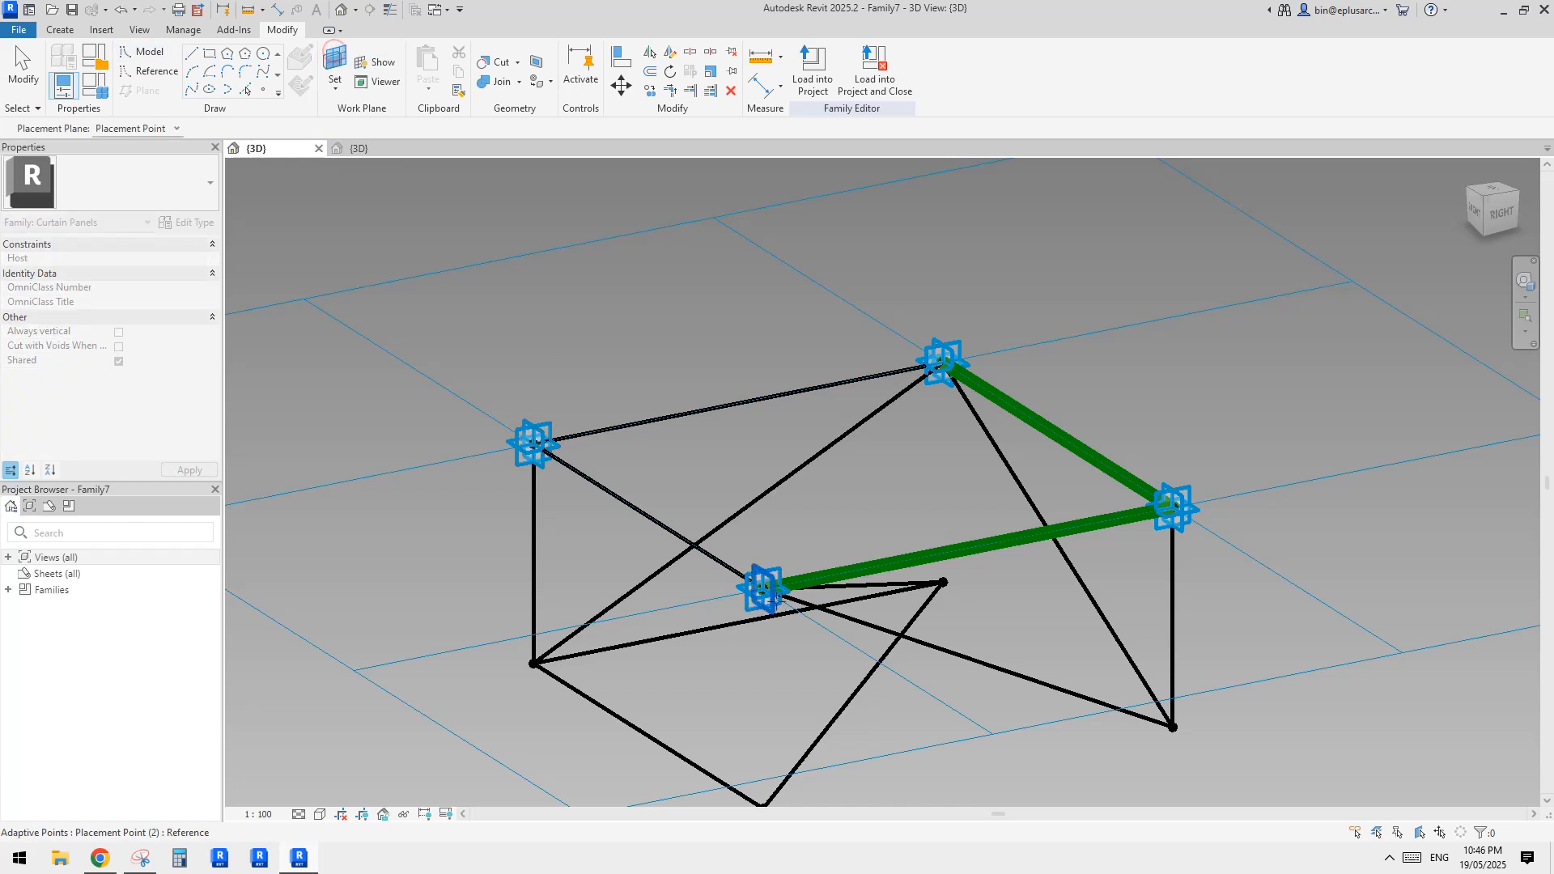
key("l")
key("i")
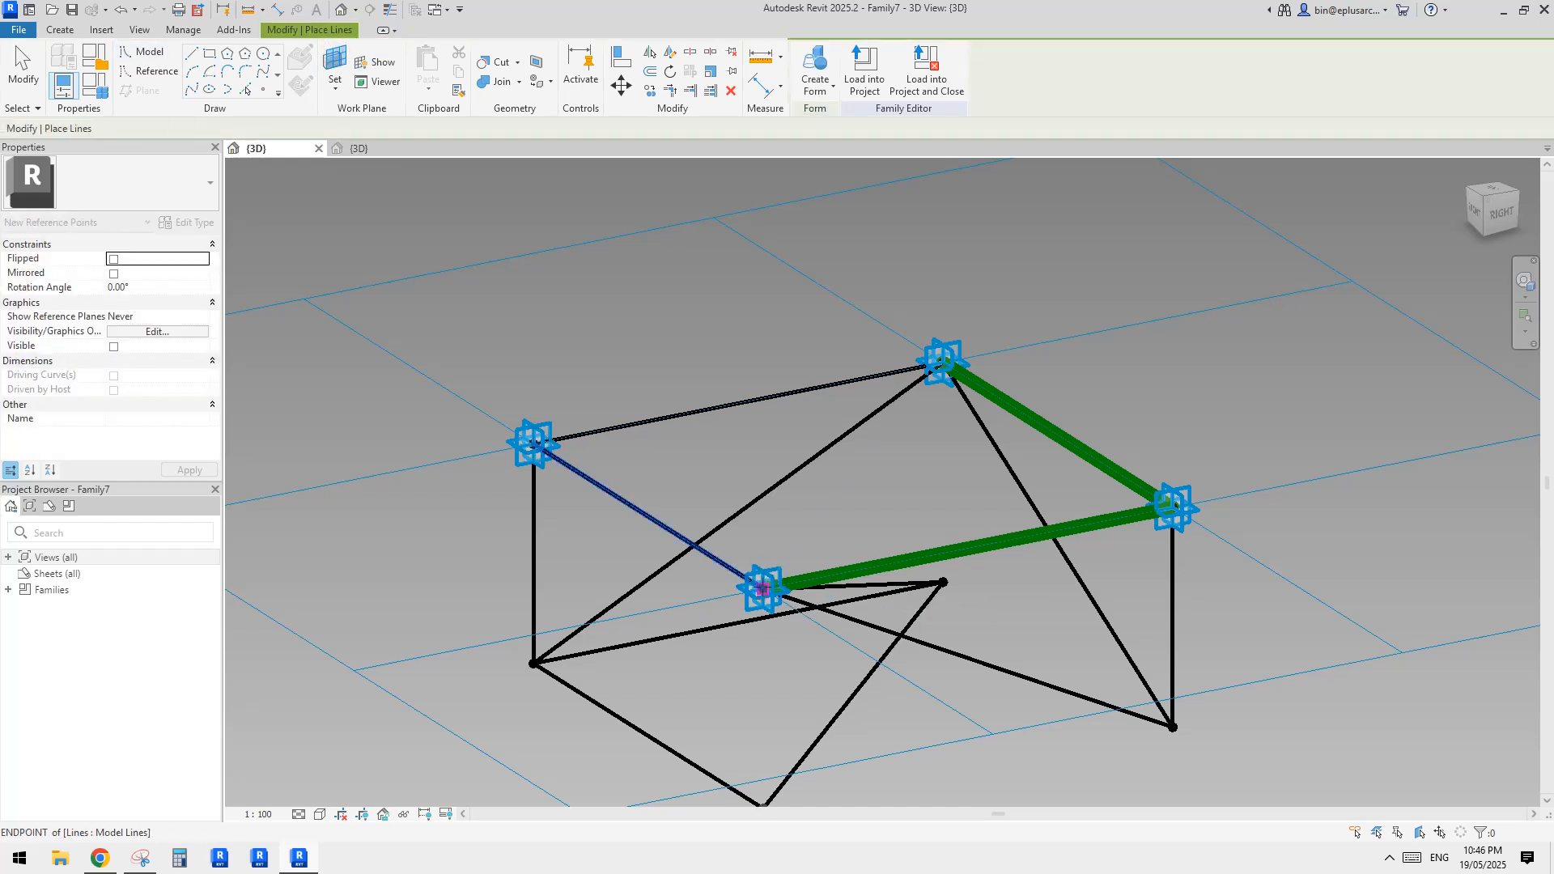
left_click(329, 59)
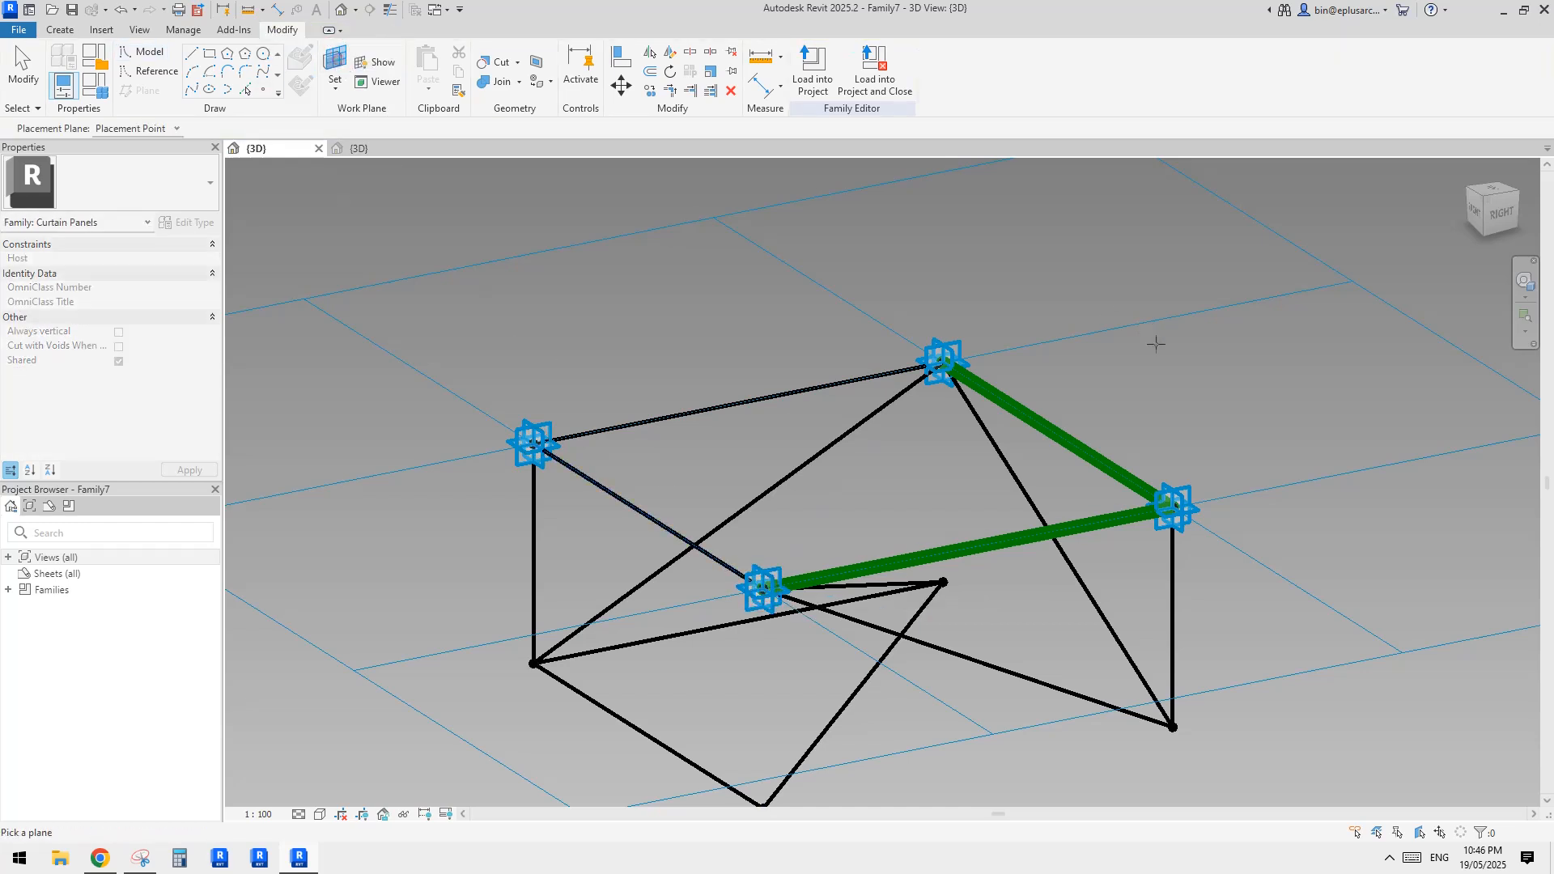
left_click(943, 362)
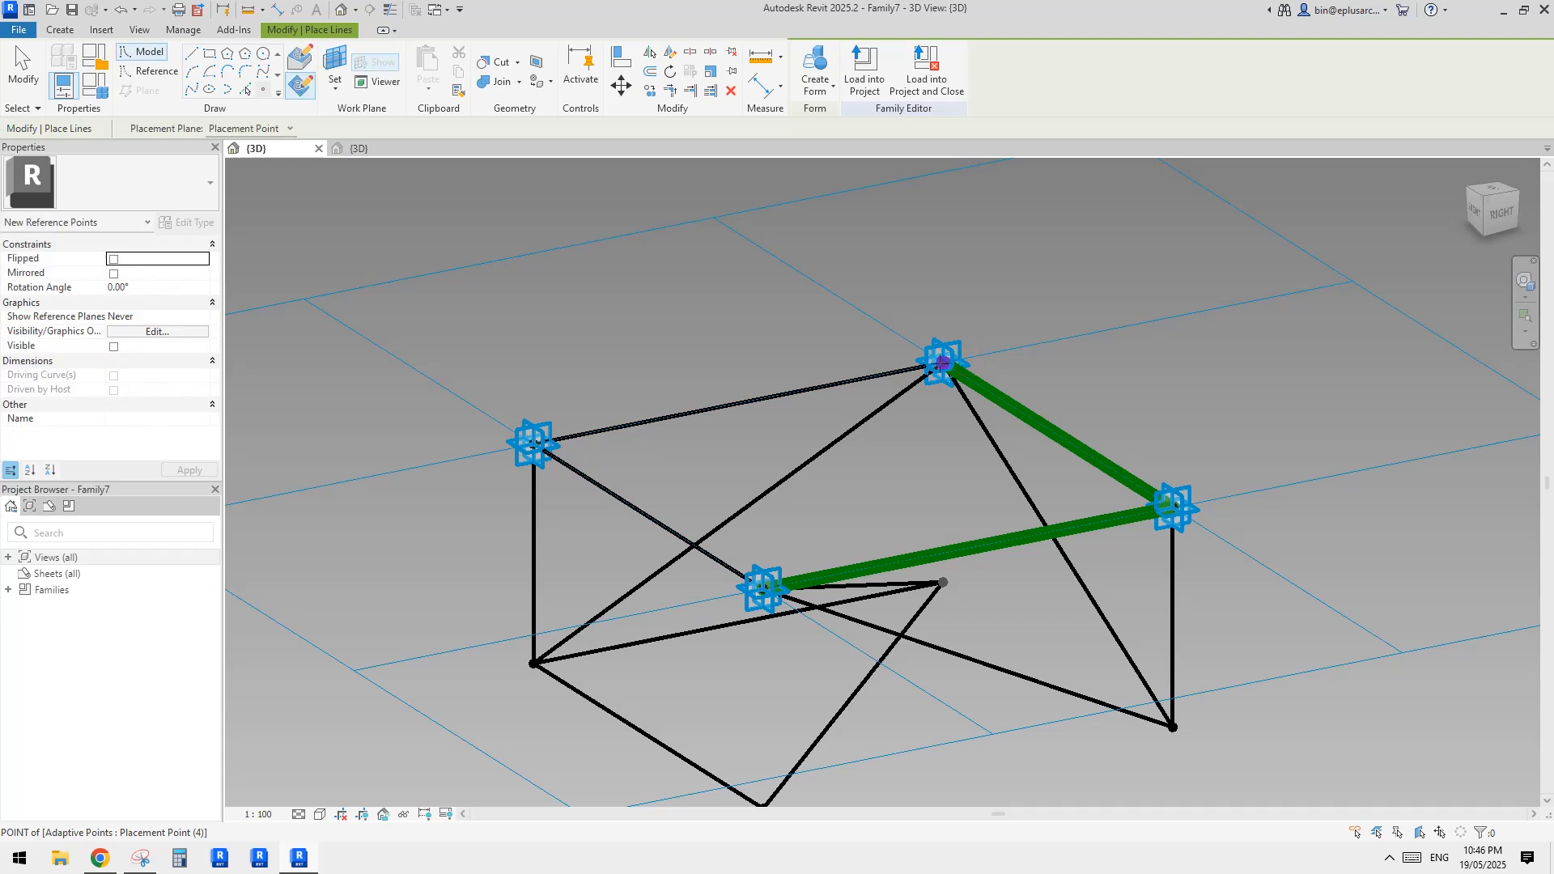
left_click(333, 67)
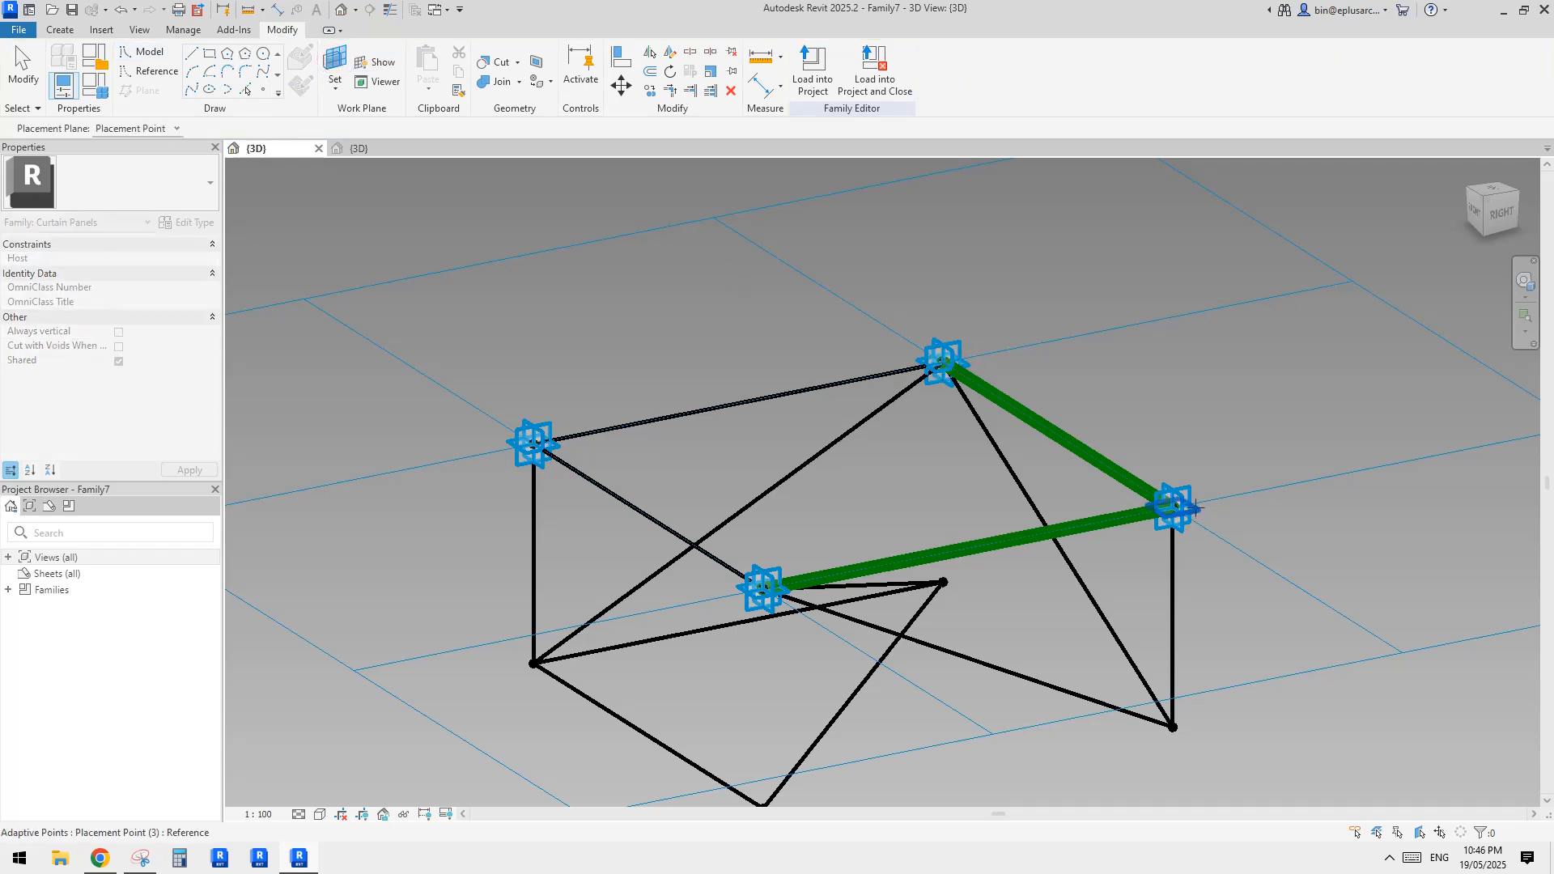
left_click(1196, 509)
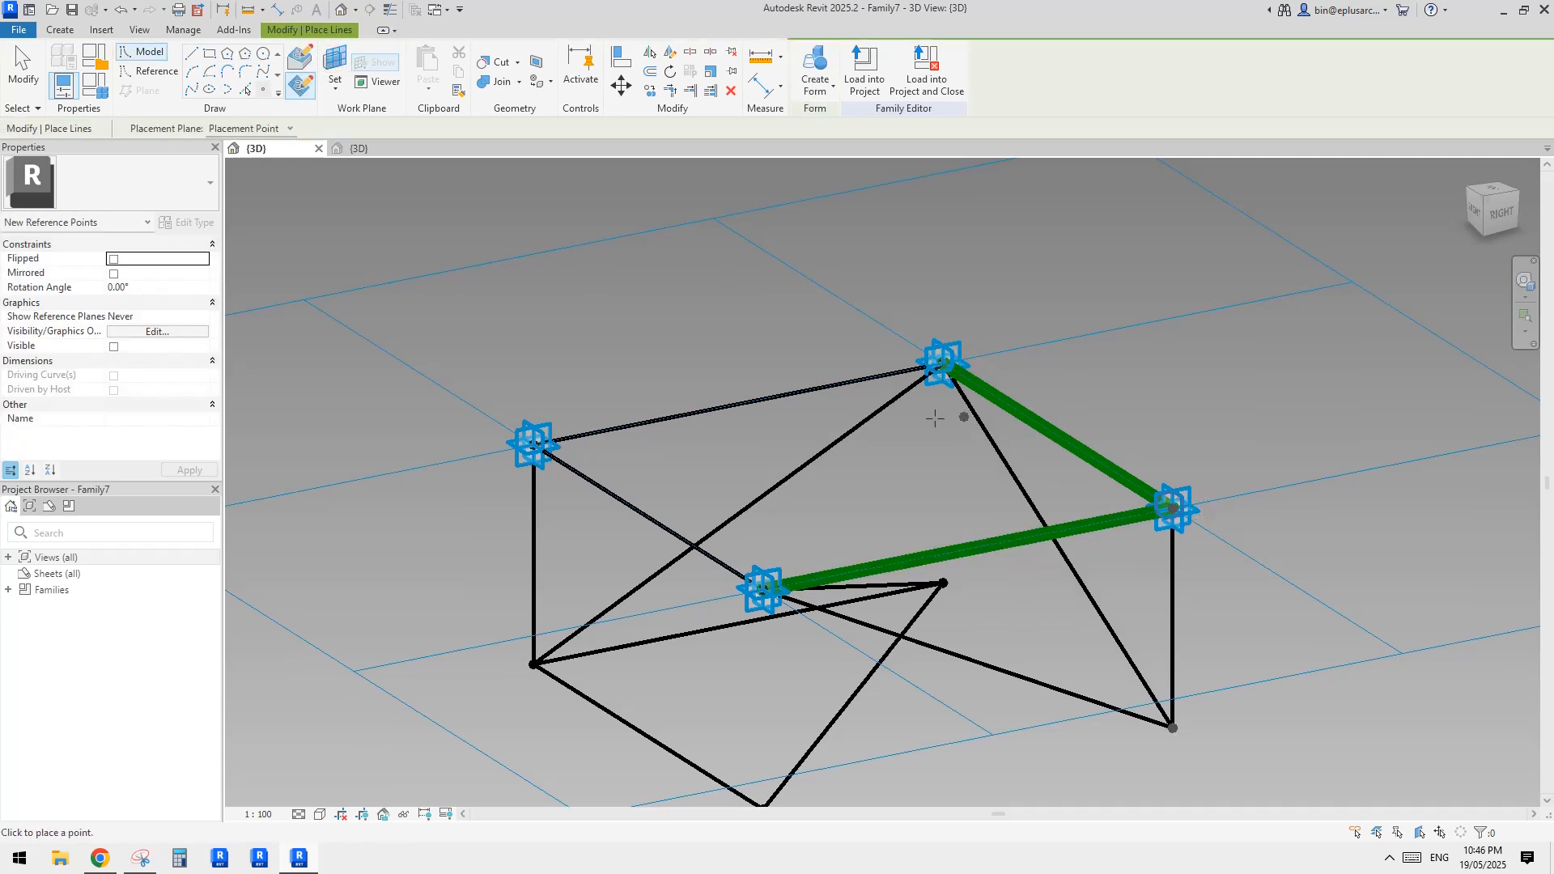
key("Escape")
Set the offset of the four newly placed reference points to 100
left_click(536, 450)
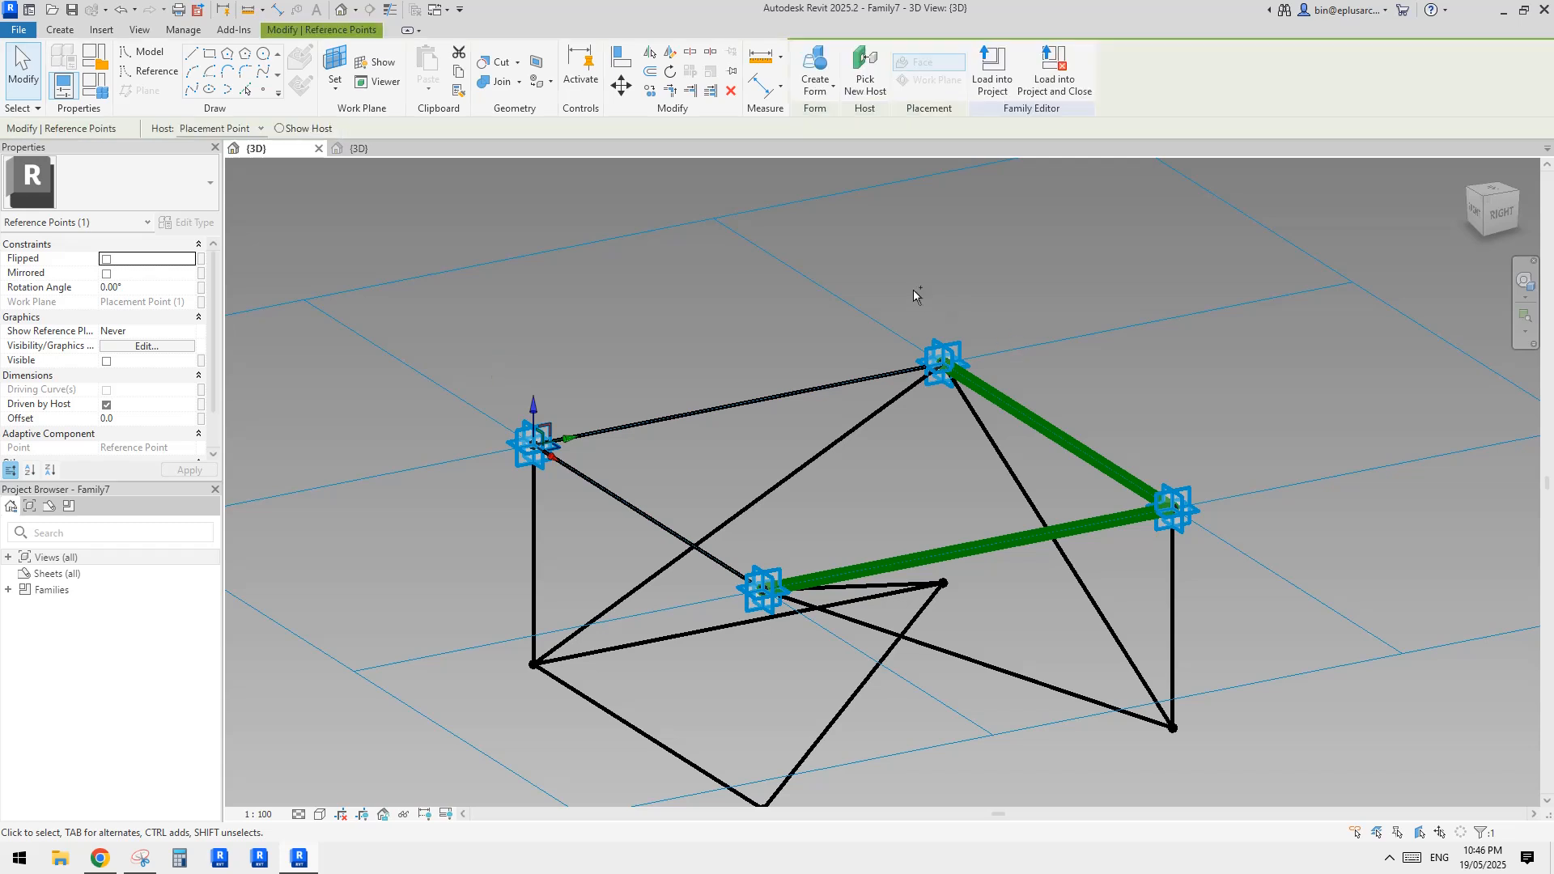
left_click(944, 385, "ctrl")
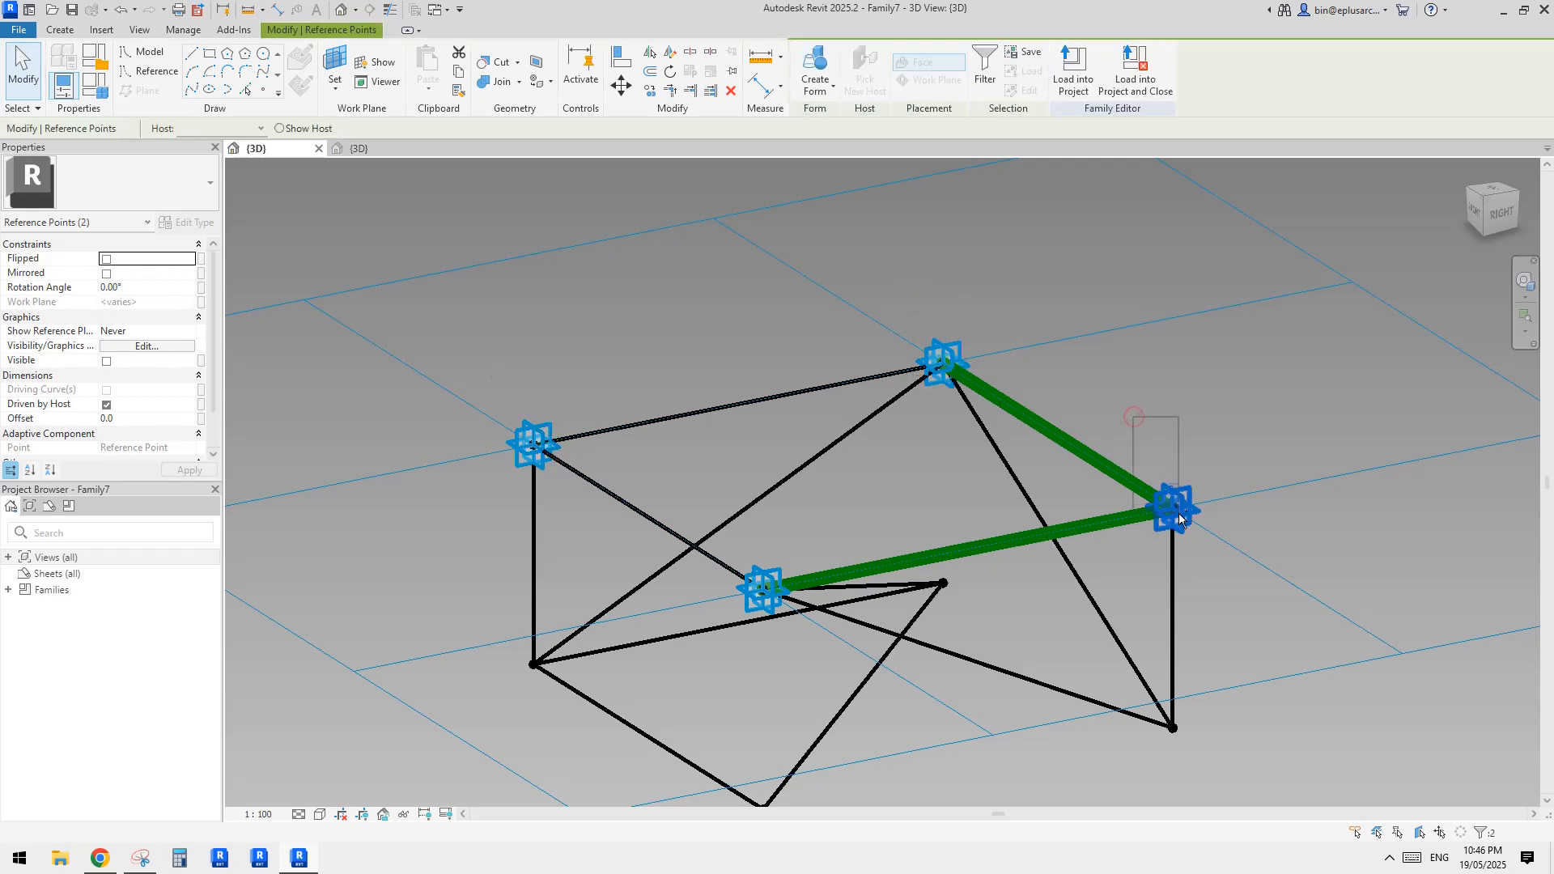
left_click(1168, 513, "ctrl")
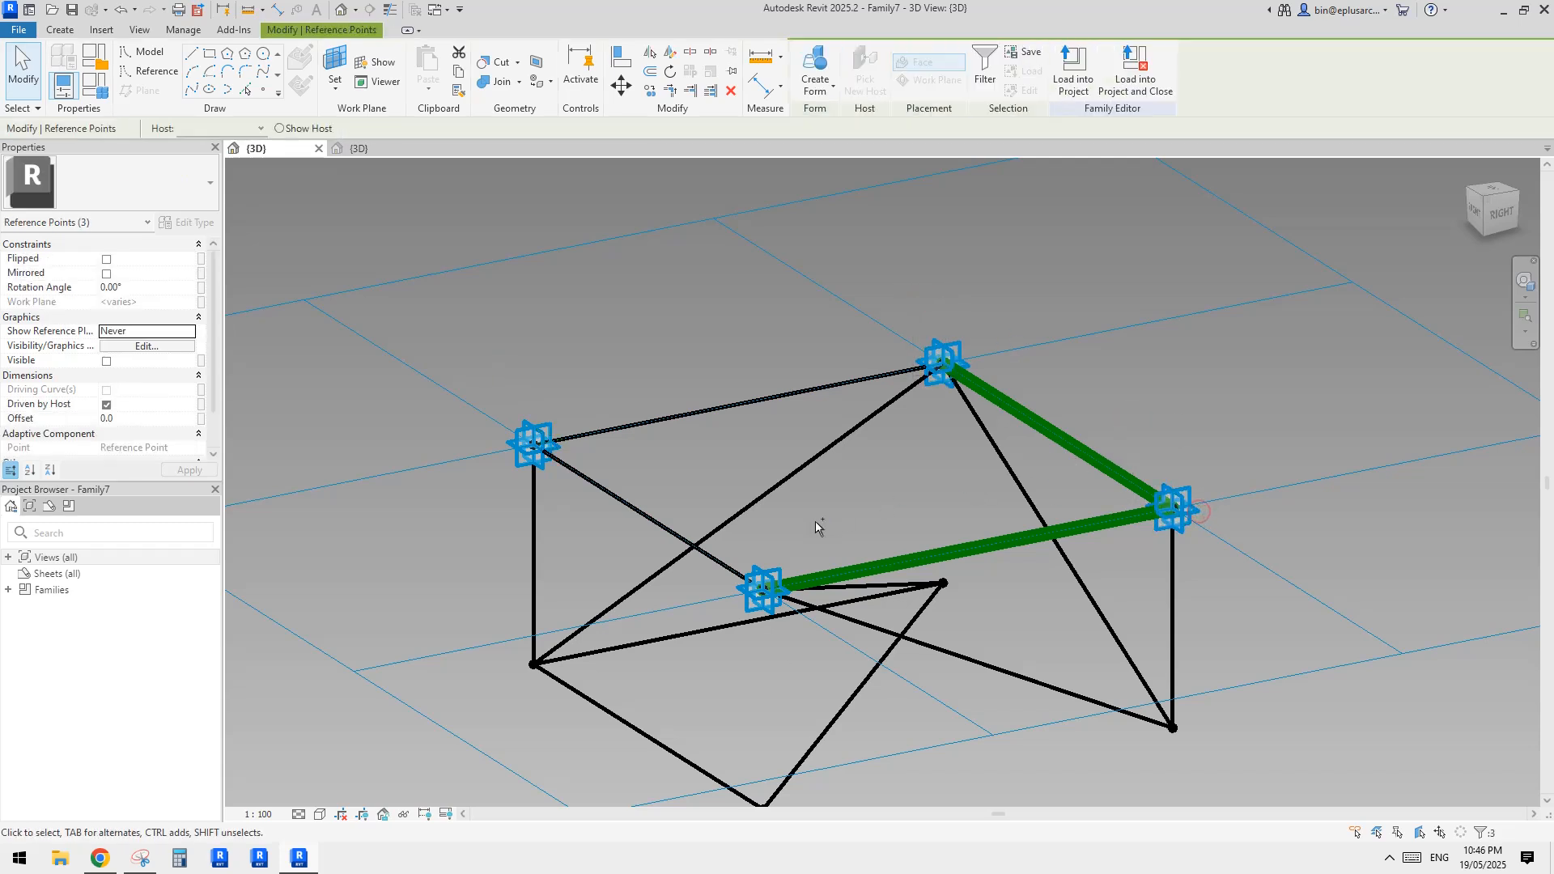
left_click(761, 597, "ctrl")
left_click(975, 72)
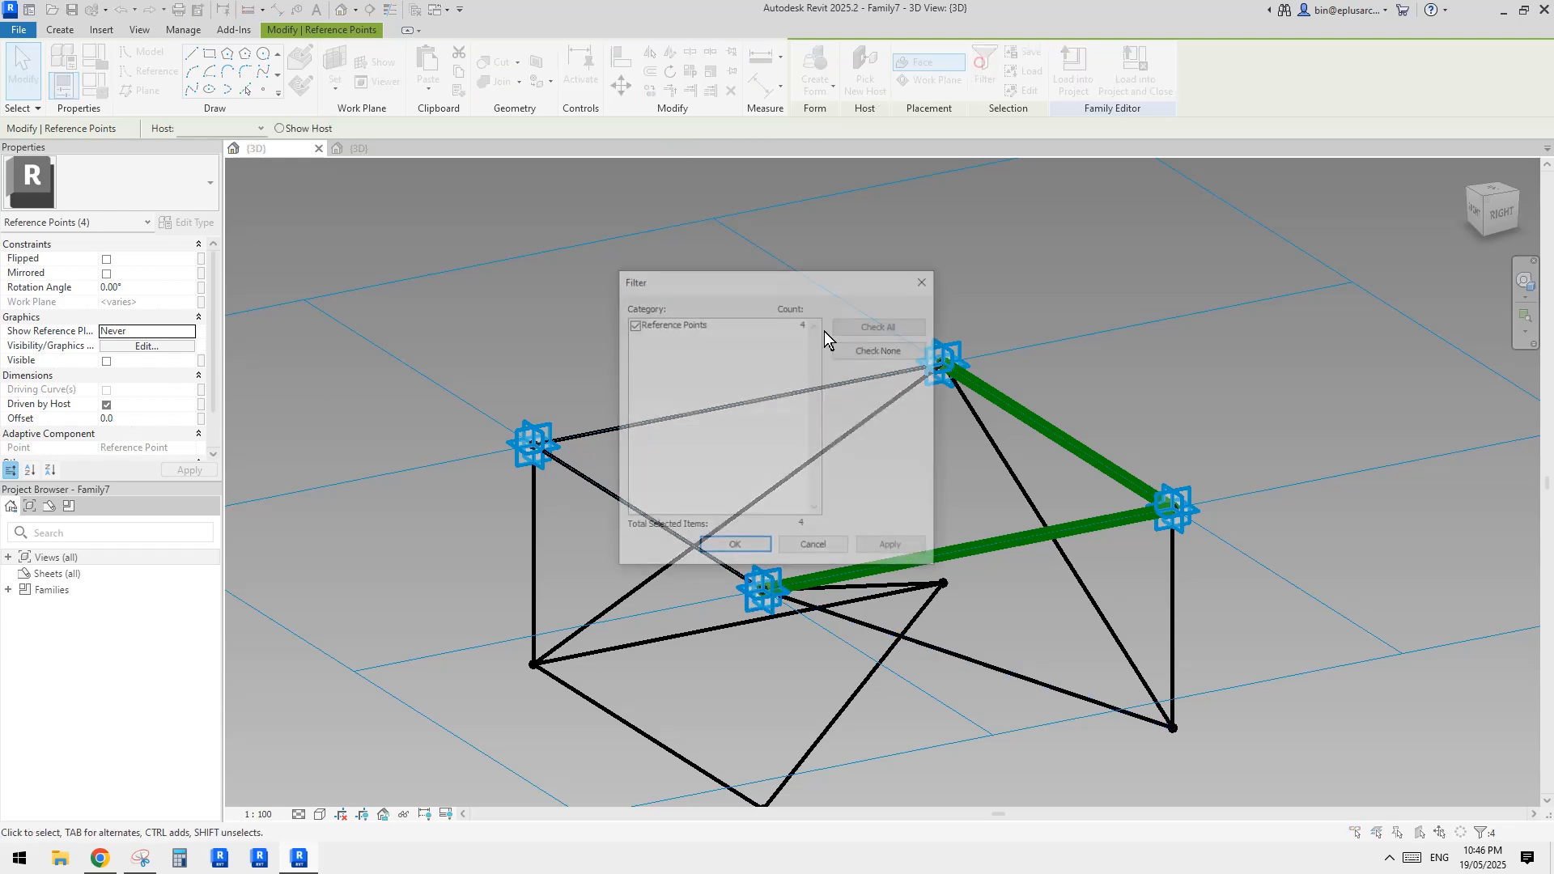
left_click(926, 281)
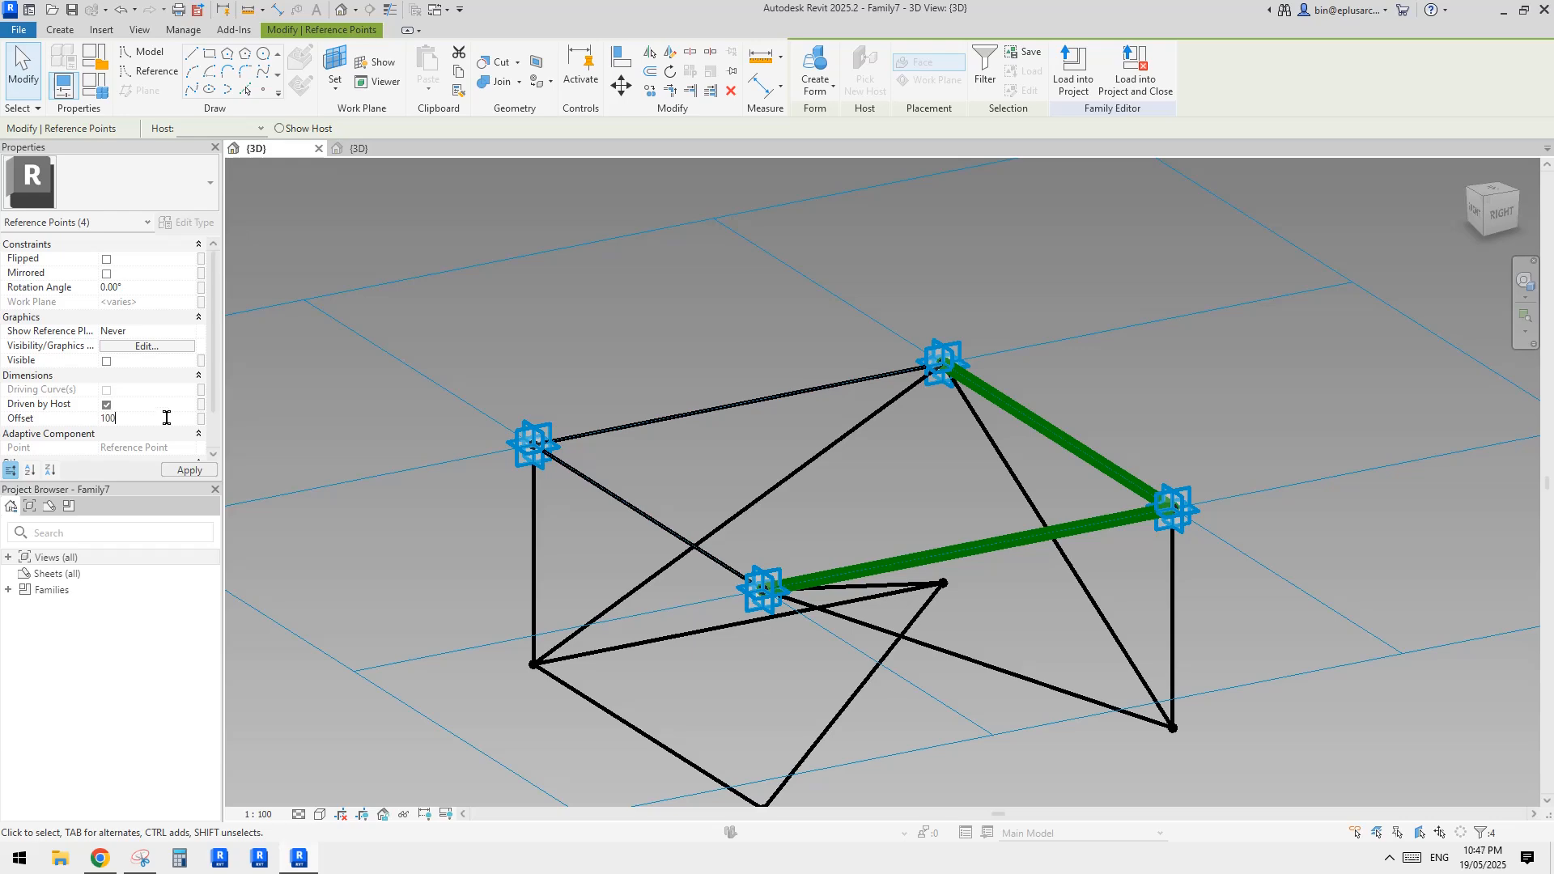
middle_click_drag(671, 370, 752, 333, "shift")
key("Escape")
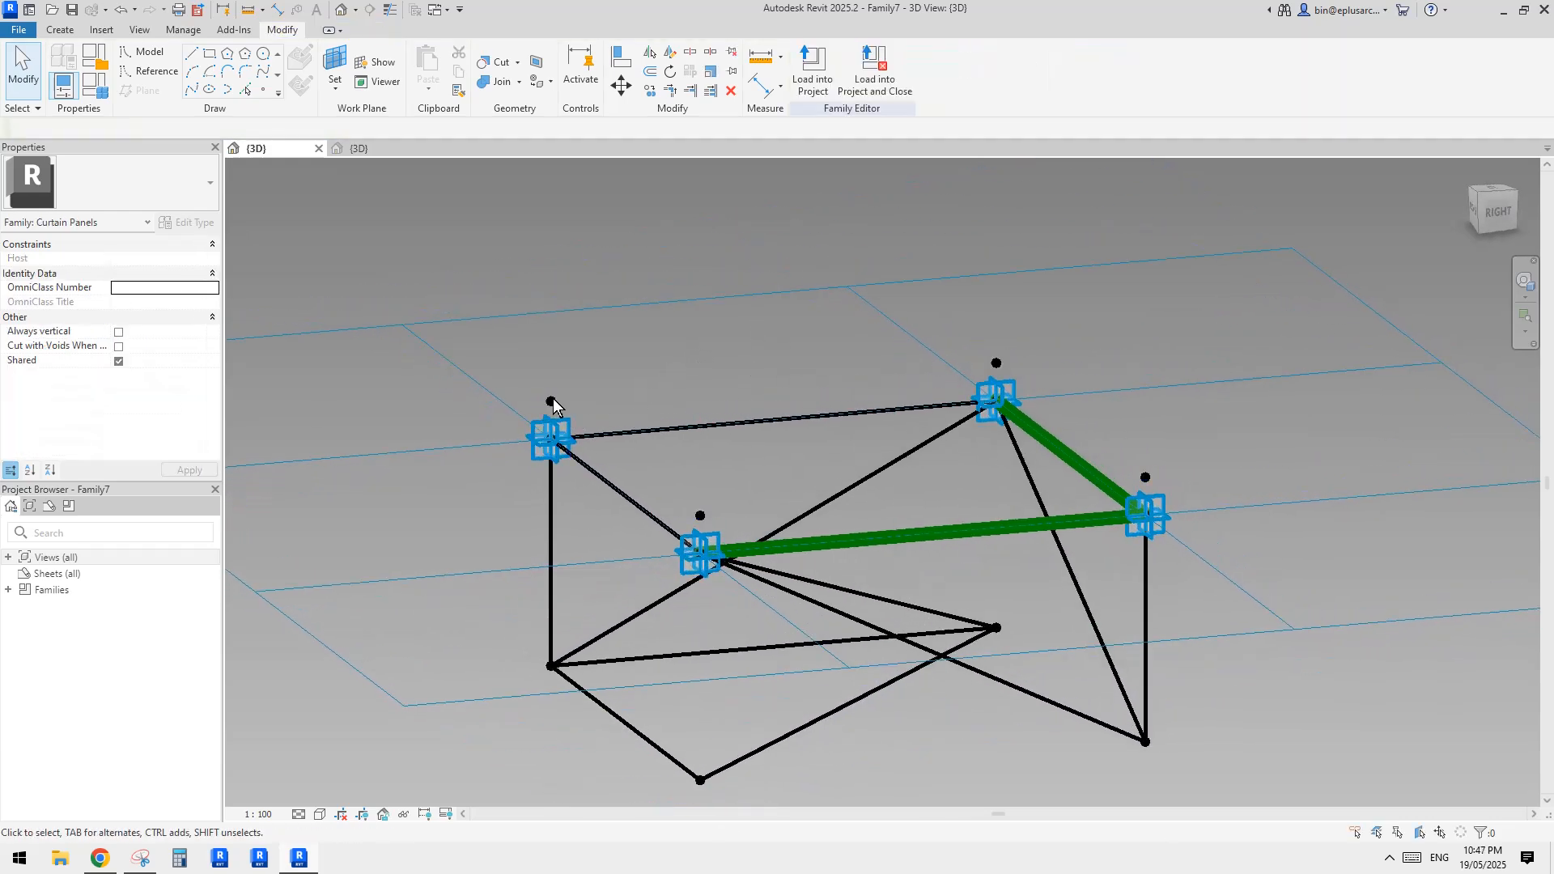
Try to associate the Offset of the four raised reference points with a family parameter named ofs1
left_click(554, 402)
middle_click_drag(583, 426, 683, 369, "shift")
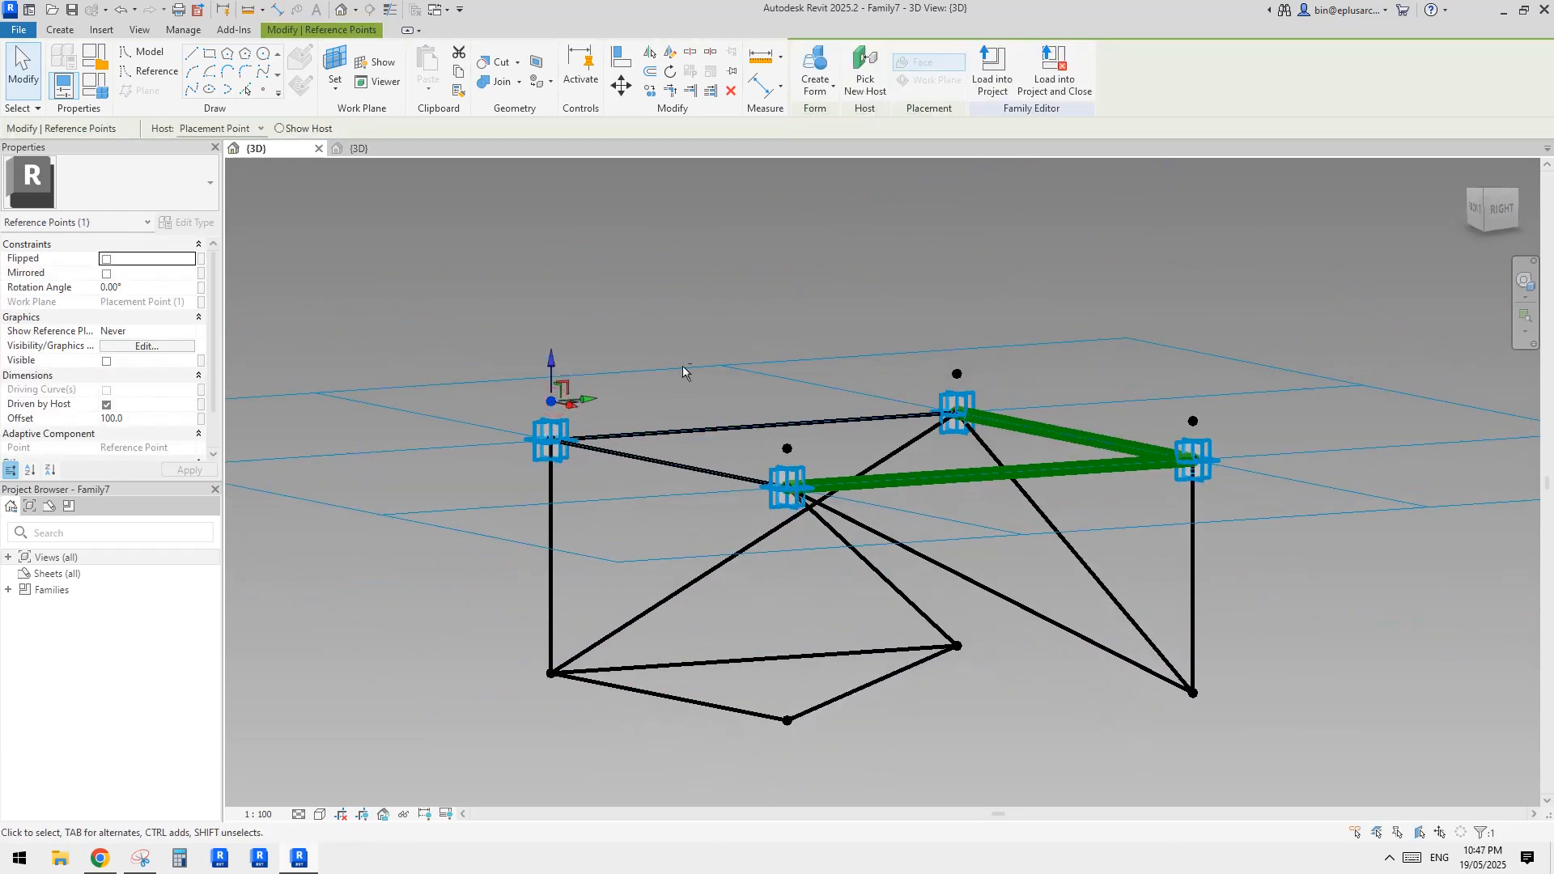
key("Escape")
left_click_drag(527, 376, 578, 409)
left_click(552, 402)
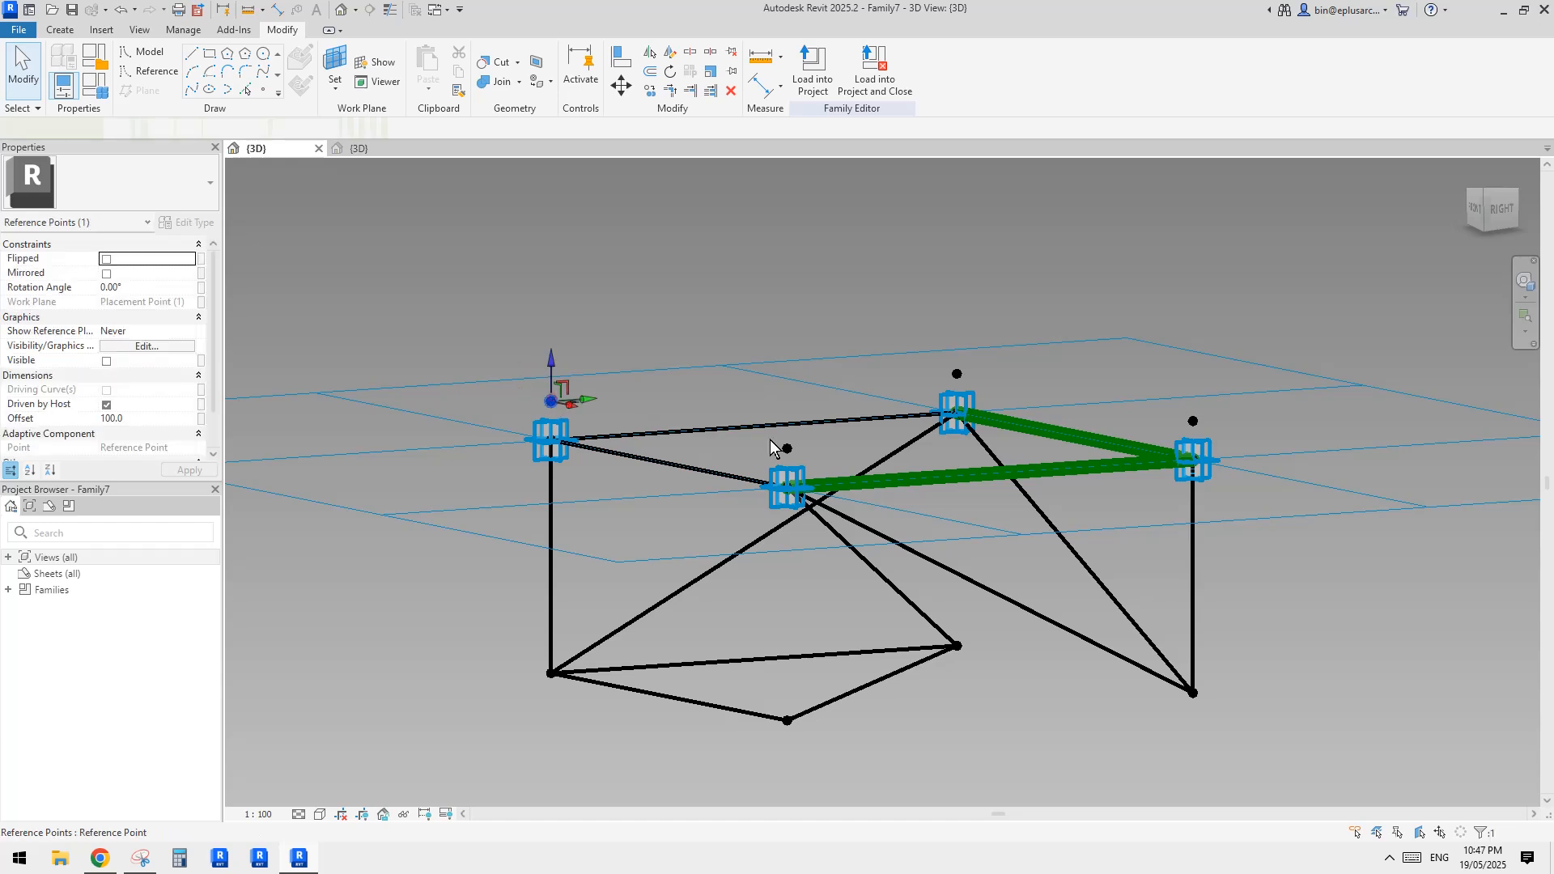
left_click(787, 448, "ctrl")
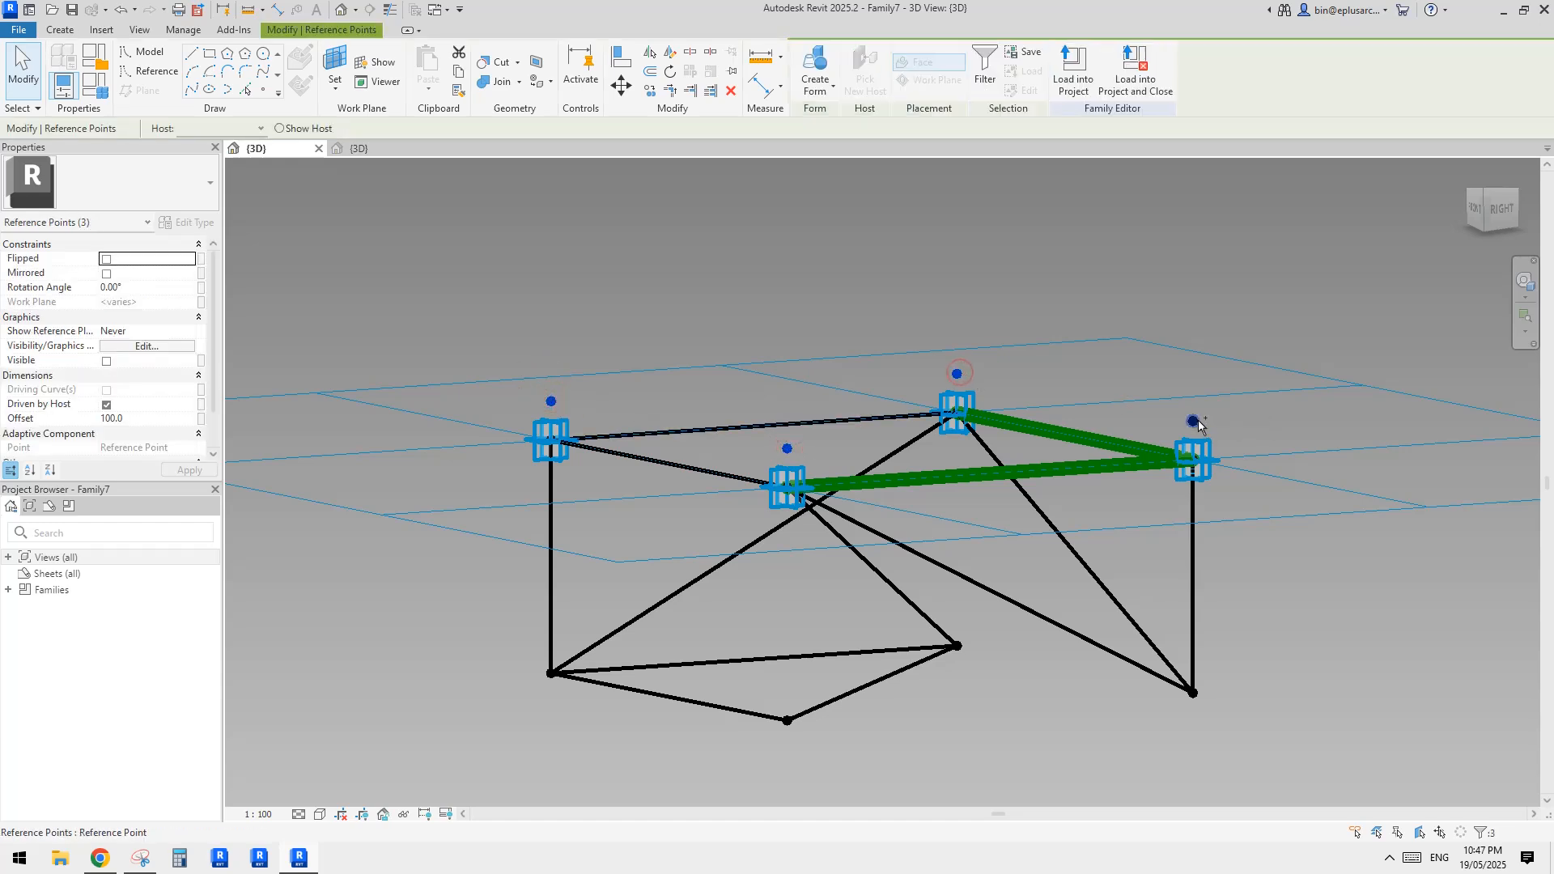
left_click(201, 418)
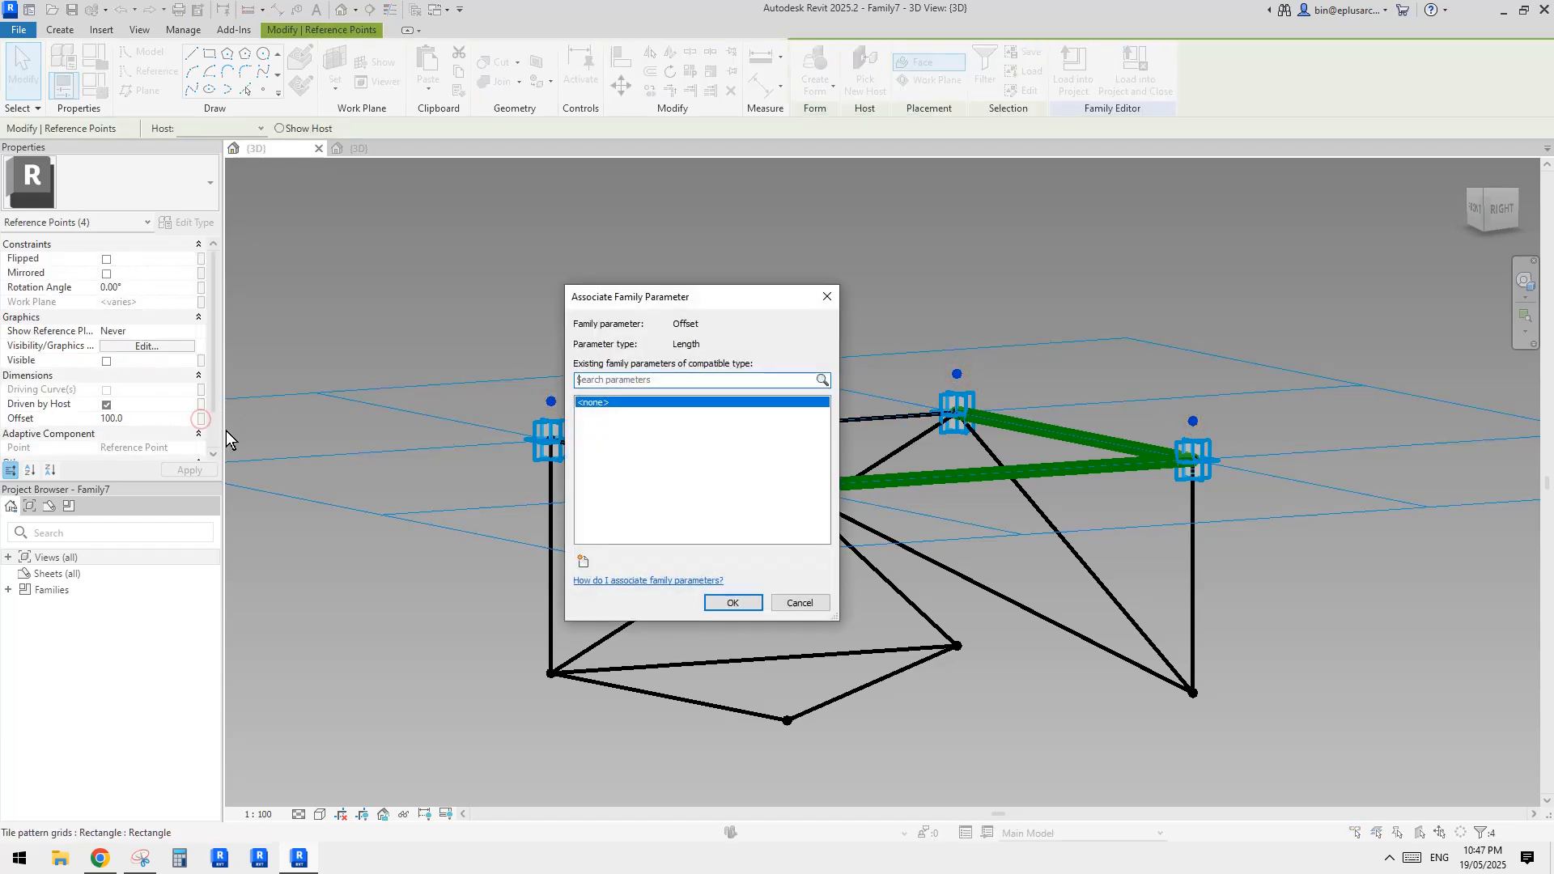
type("ofs")
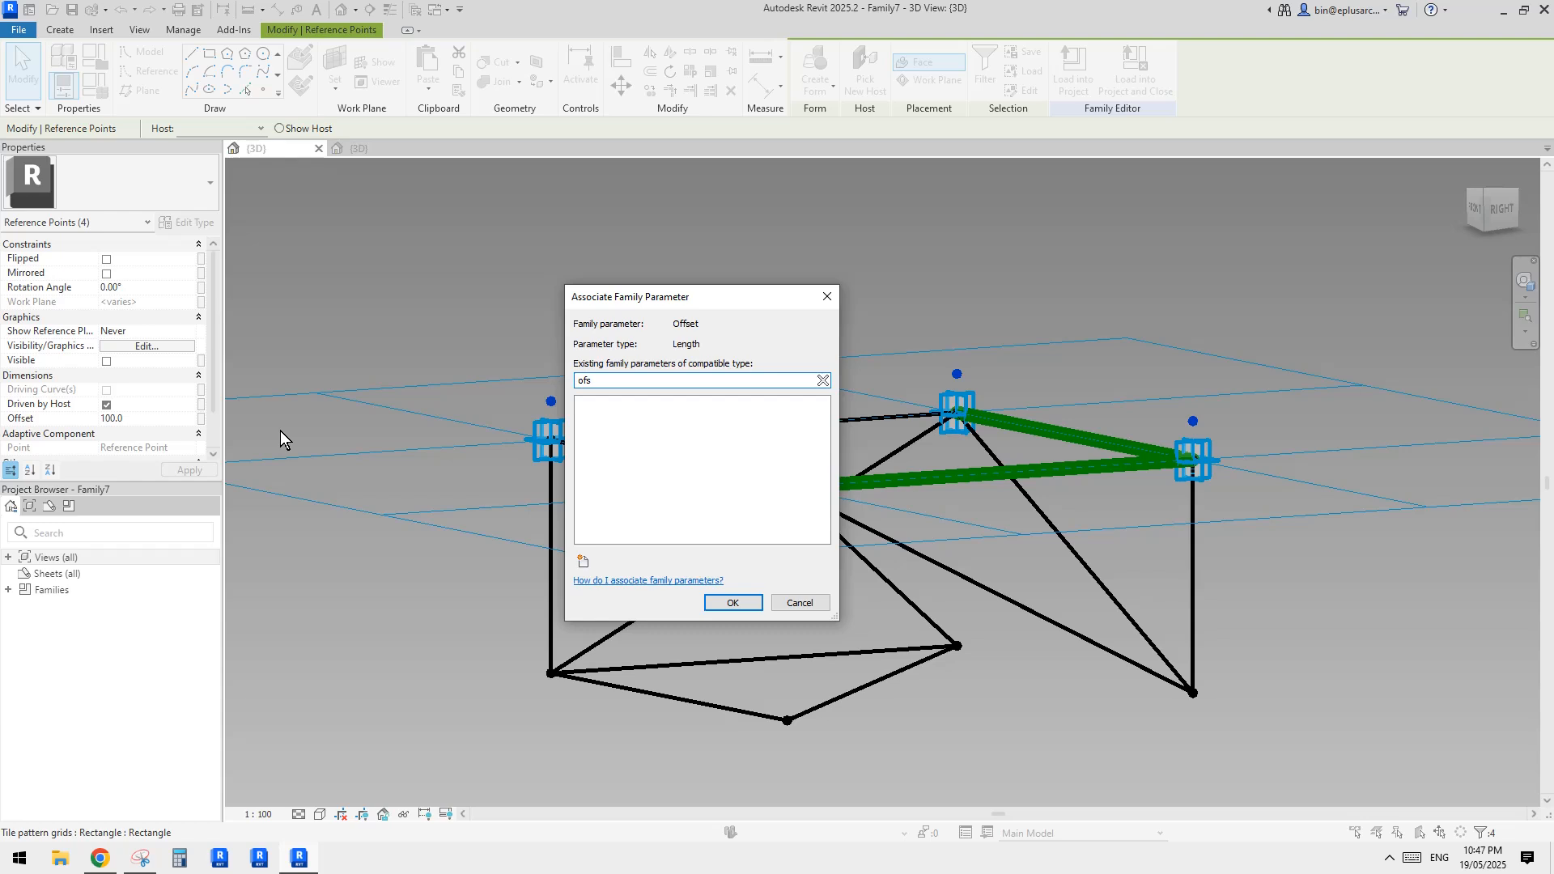
type("1")
left_click(731, 603)
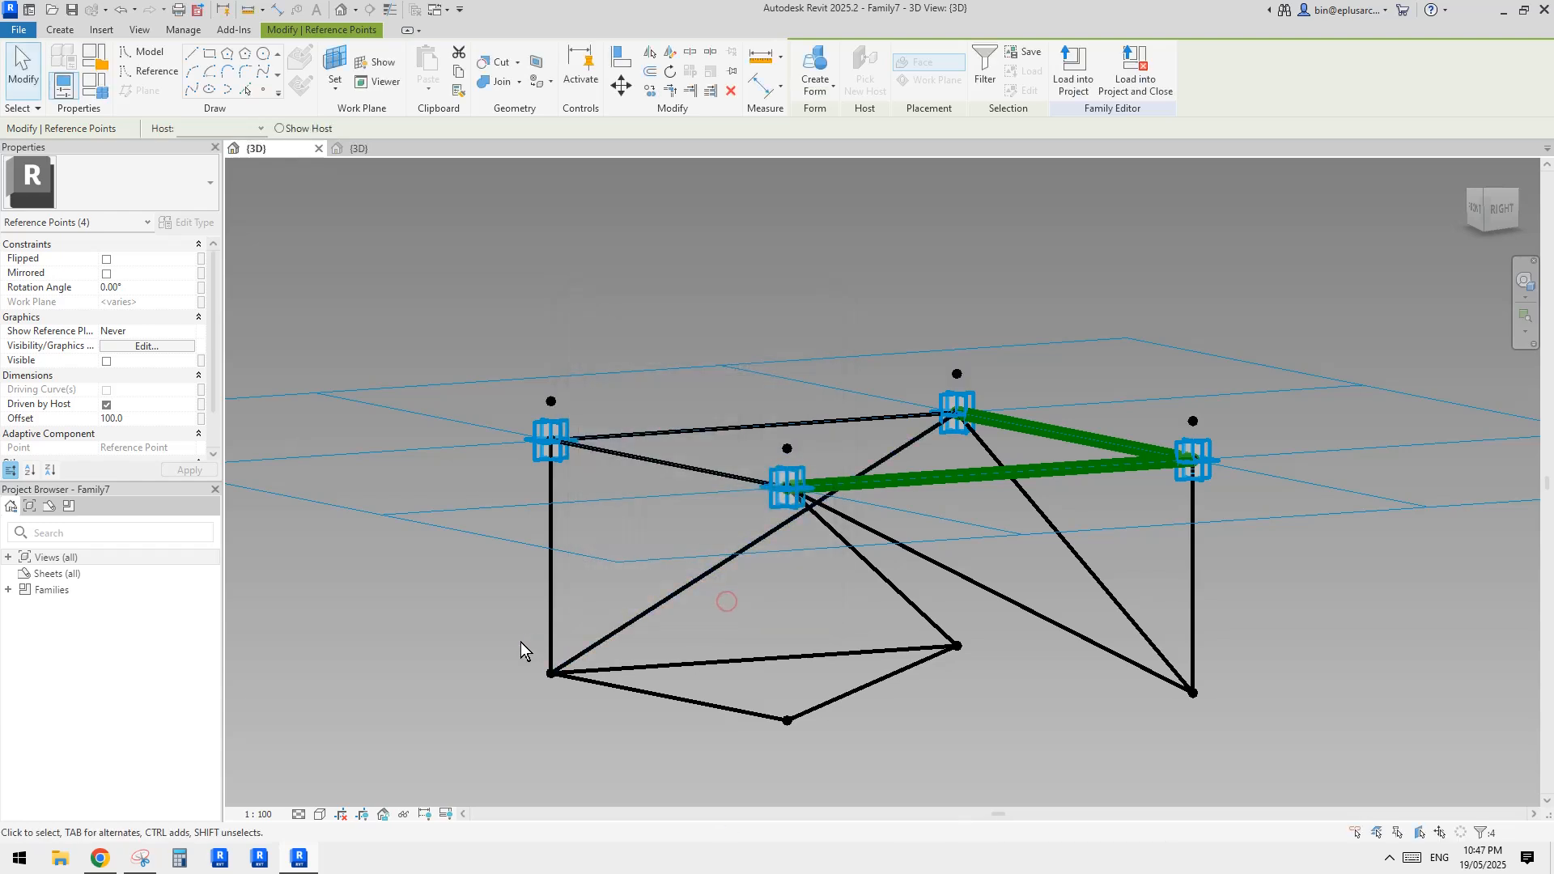
Associate the Offset of the truss unit's four lower reference points with a new family parameter named ofs2
left_click(551, 673)
left_click(787, 720, "ctrl")
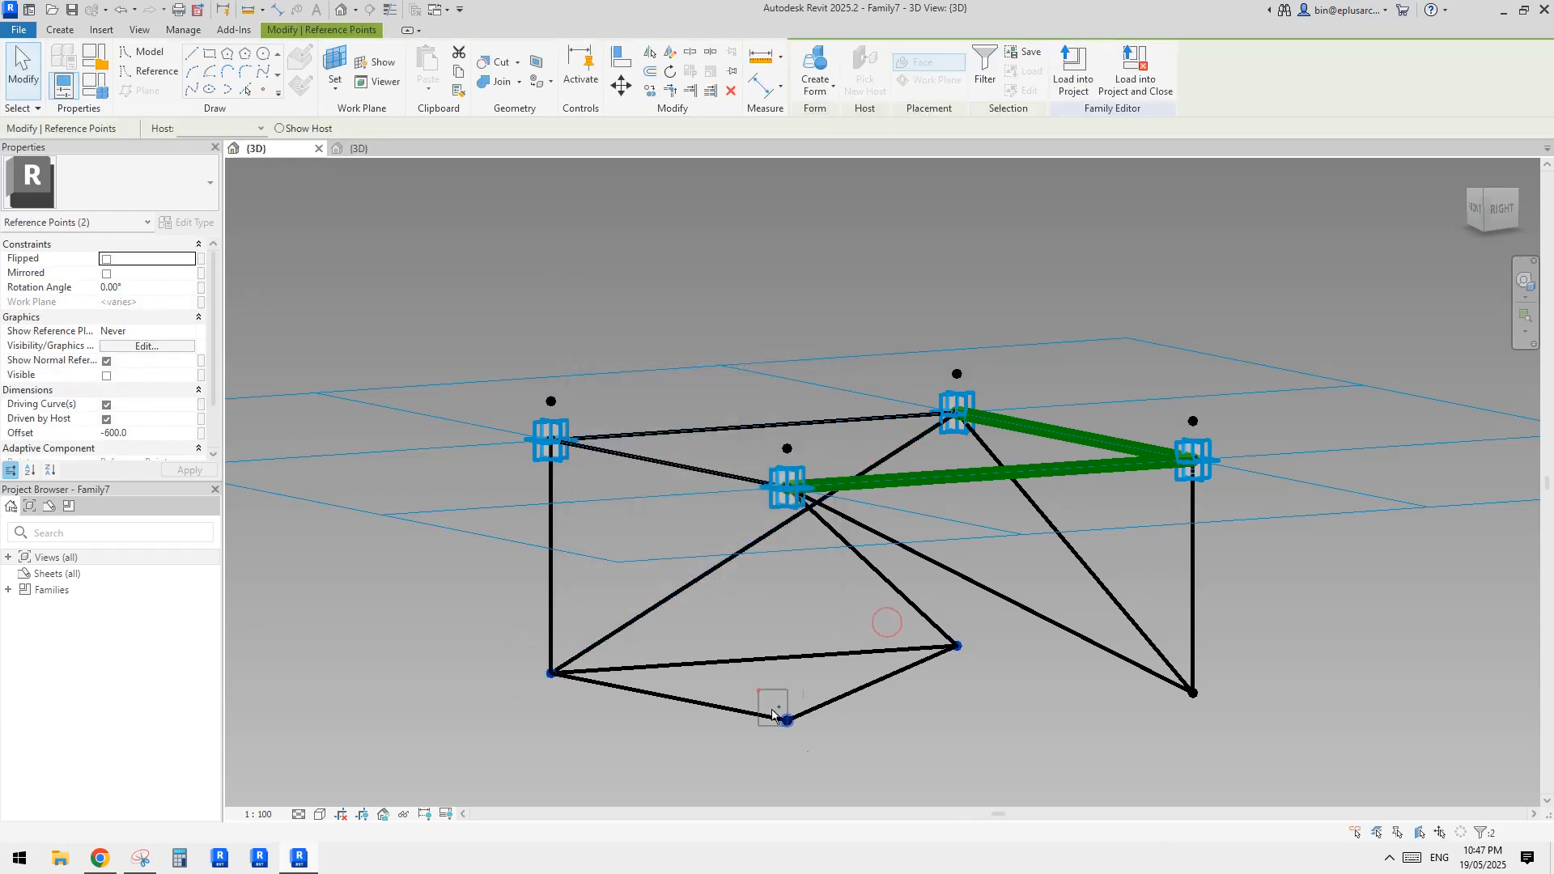
left_click(201, 435)
left_click(584, 561)
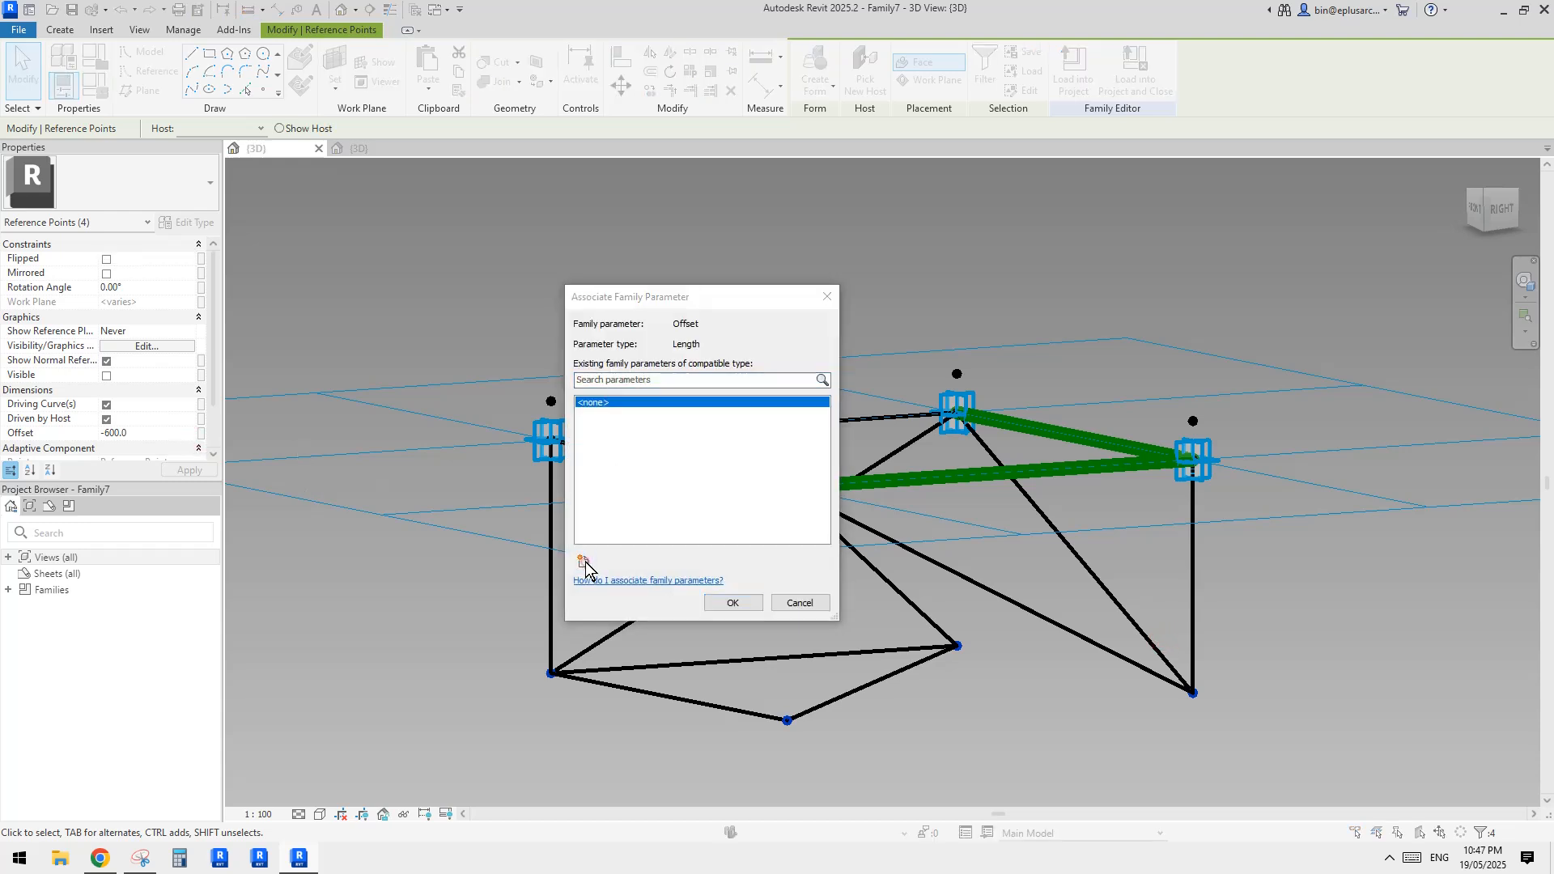
type("ofs2")
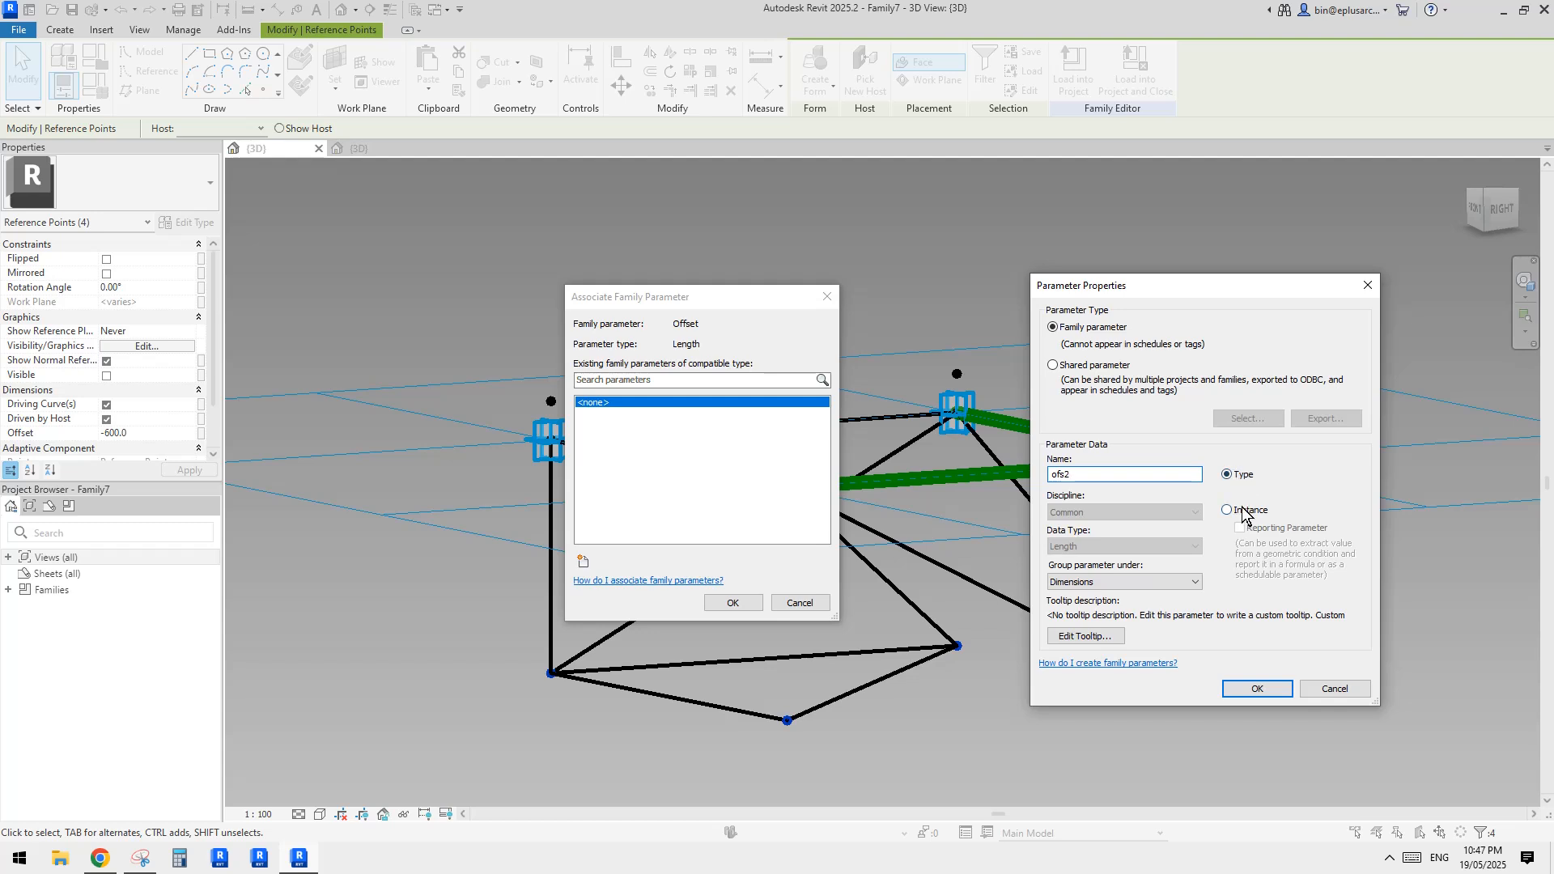
left_click(1244, 685)
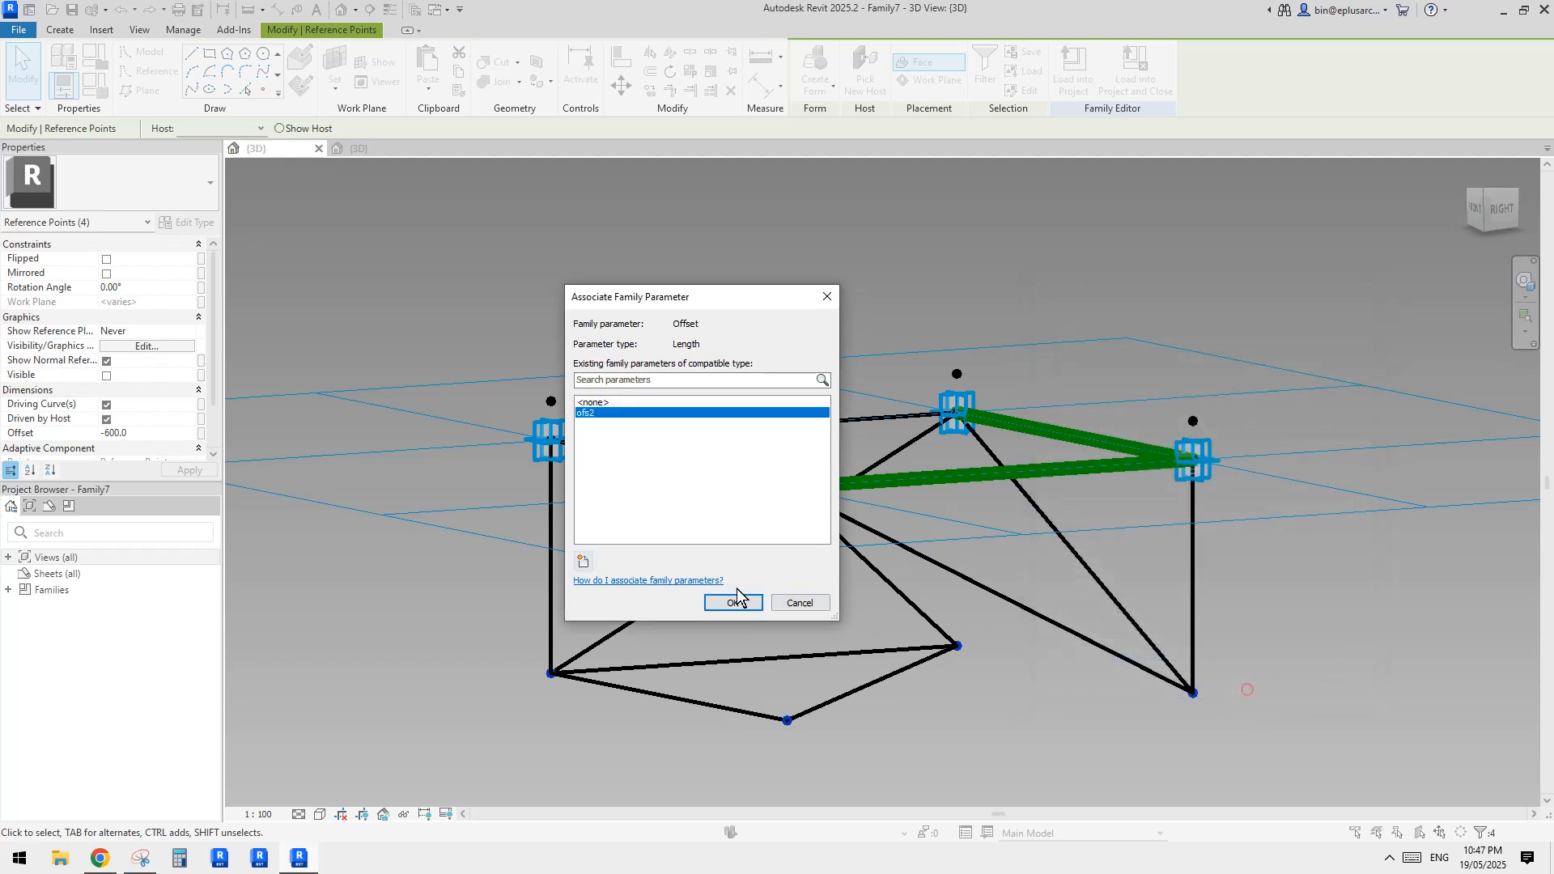
left_click(718, 602)
scroll(695, 445, "up", 2)
key("Escape")
scroll(685, 451, "down", 1)
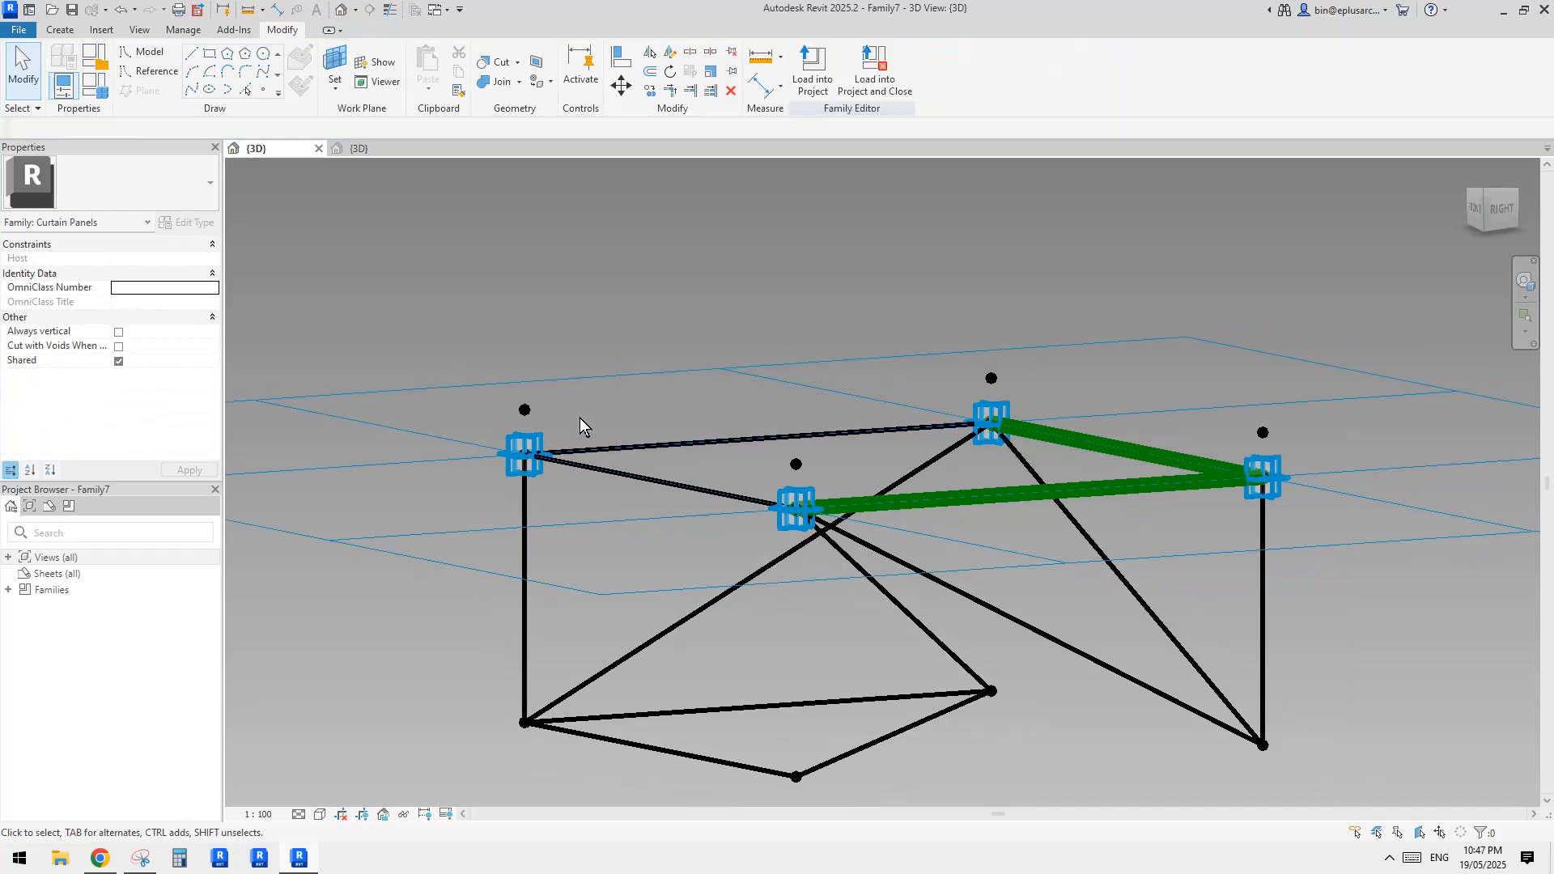
Review the panel family's parameter list to check which offset parameters exist
left_click(523, 412)
left_click(98, 87)
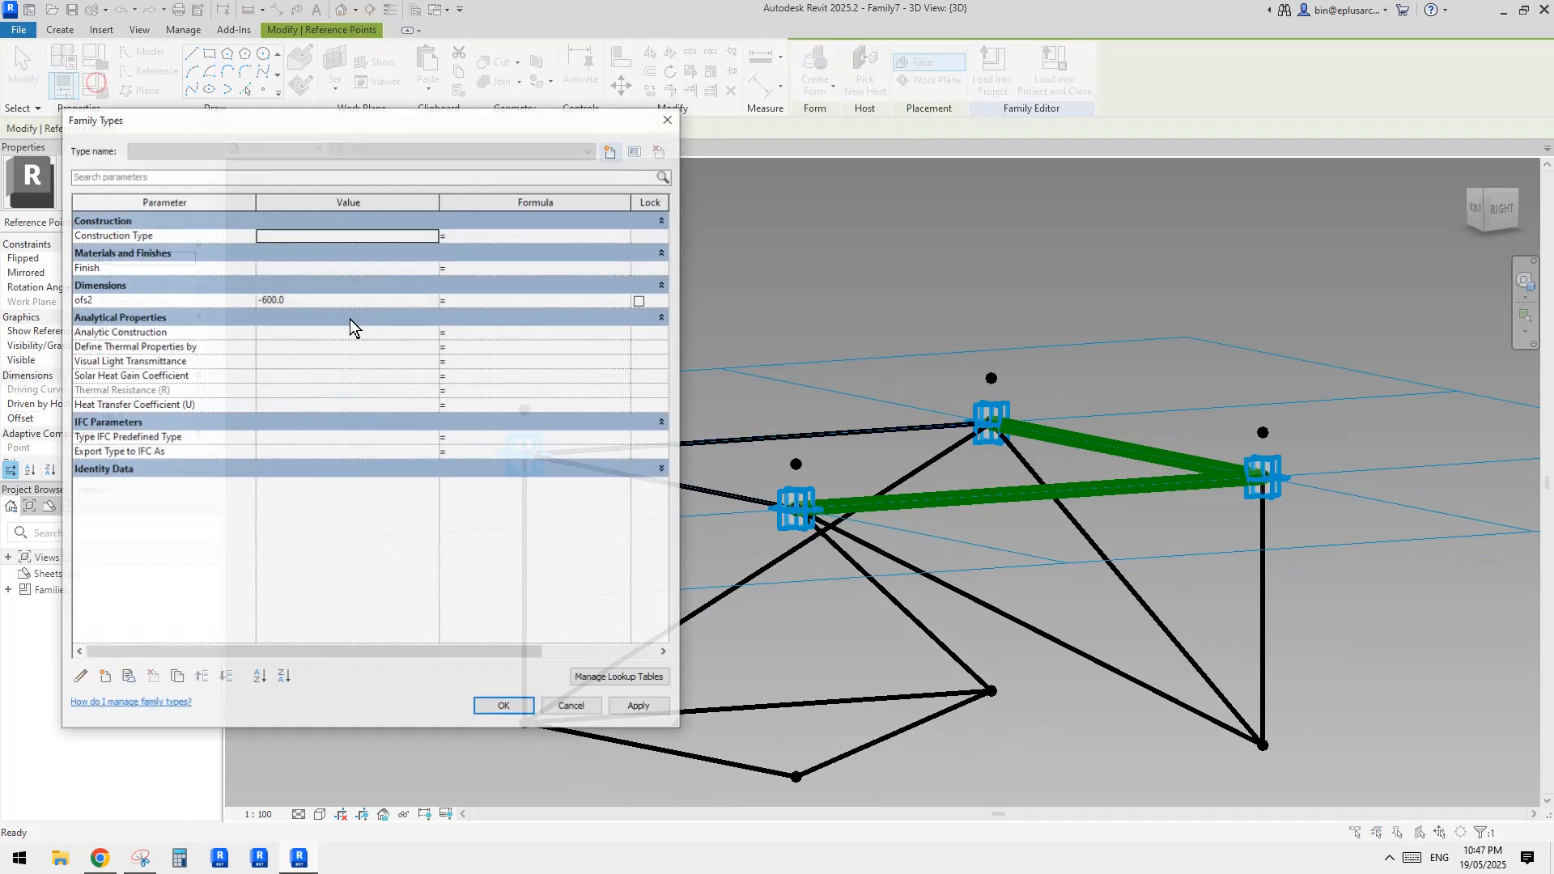
key("Escape")
key("Escape")
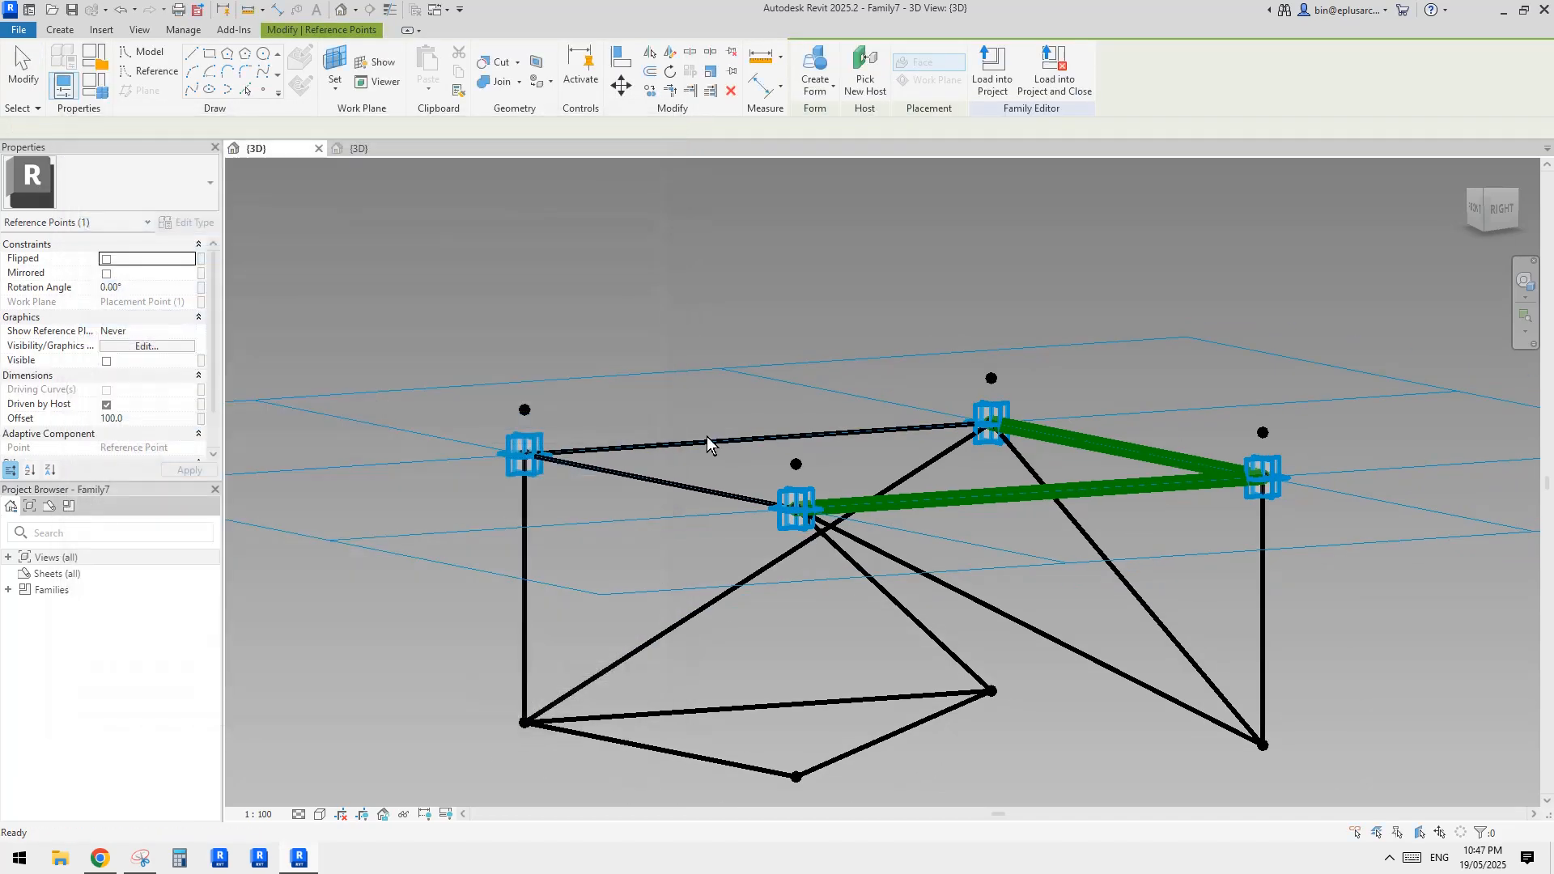
Associate the Offset of the four raised reference points with a new family parameter named ofs1
left_click(525, 412)
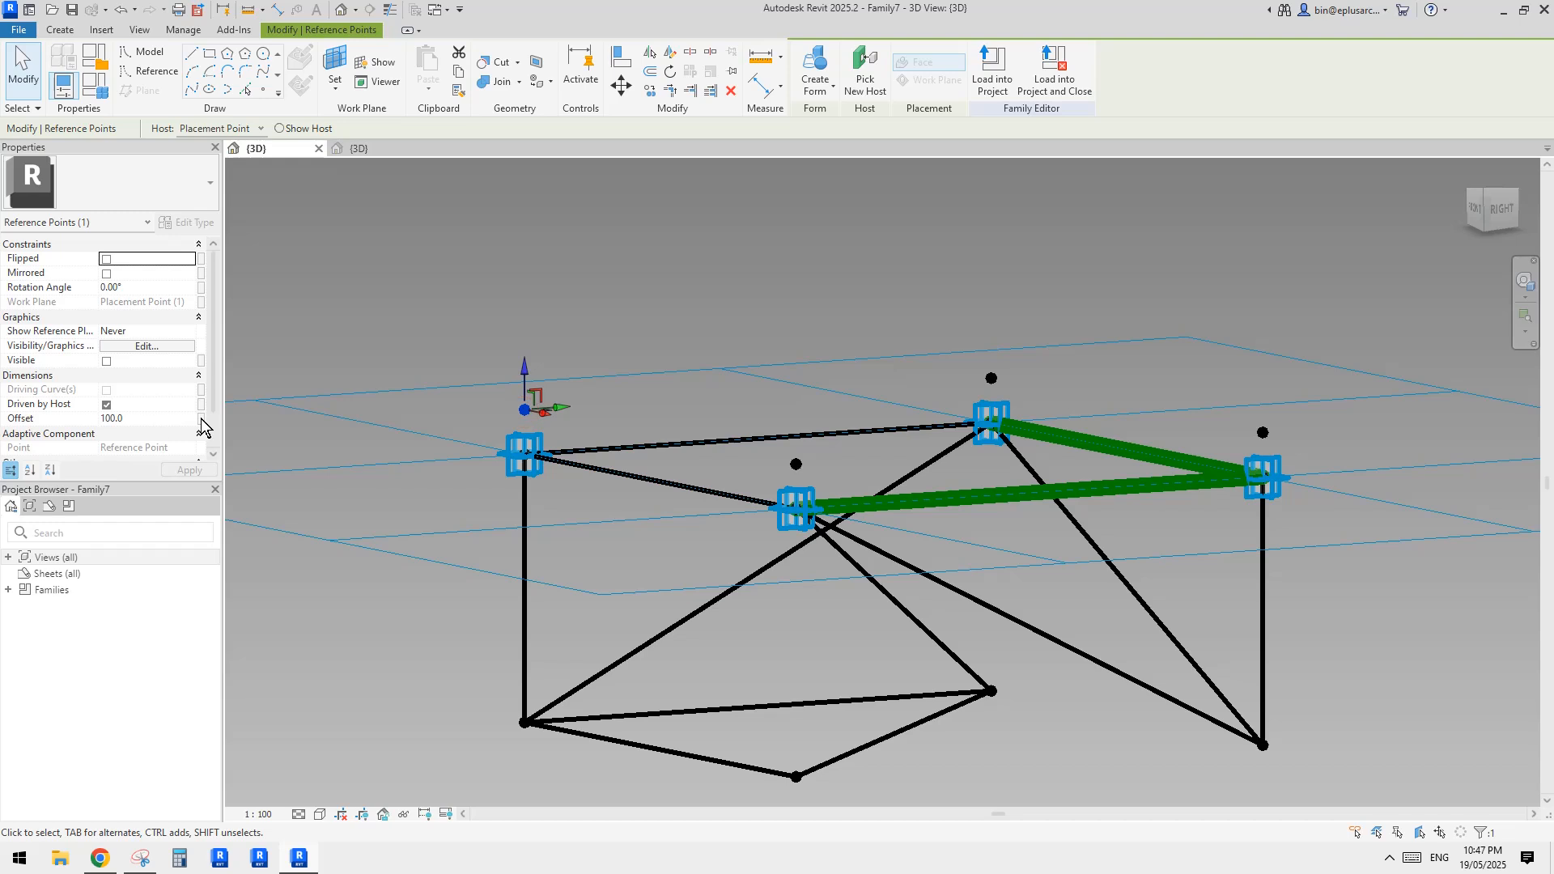
left_click(801, 465, "ctrl")
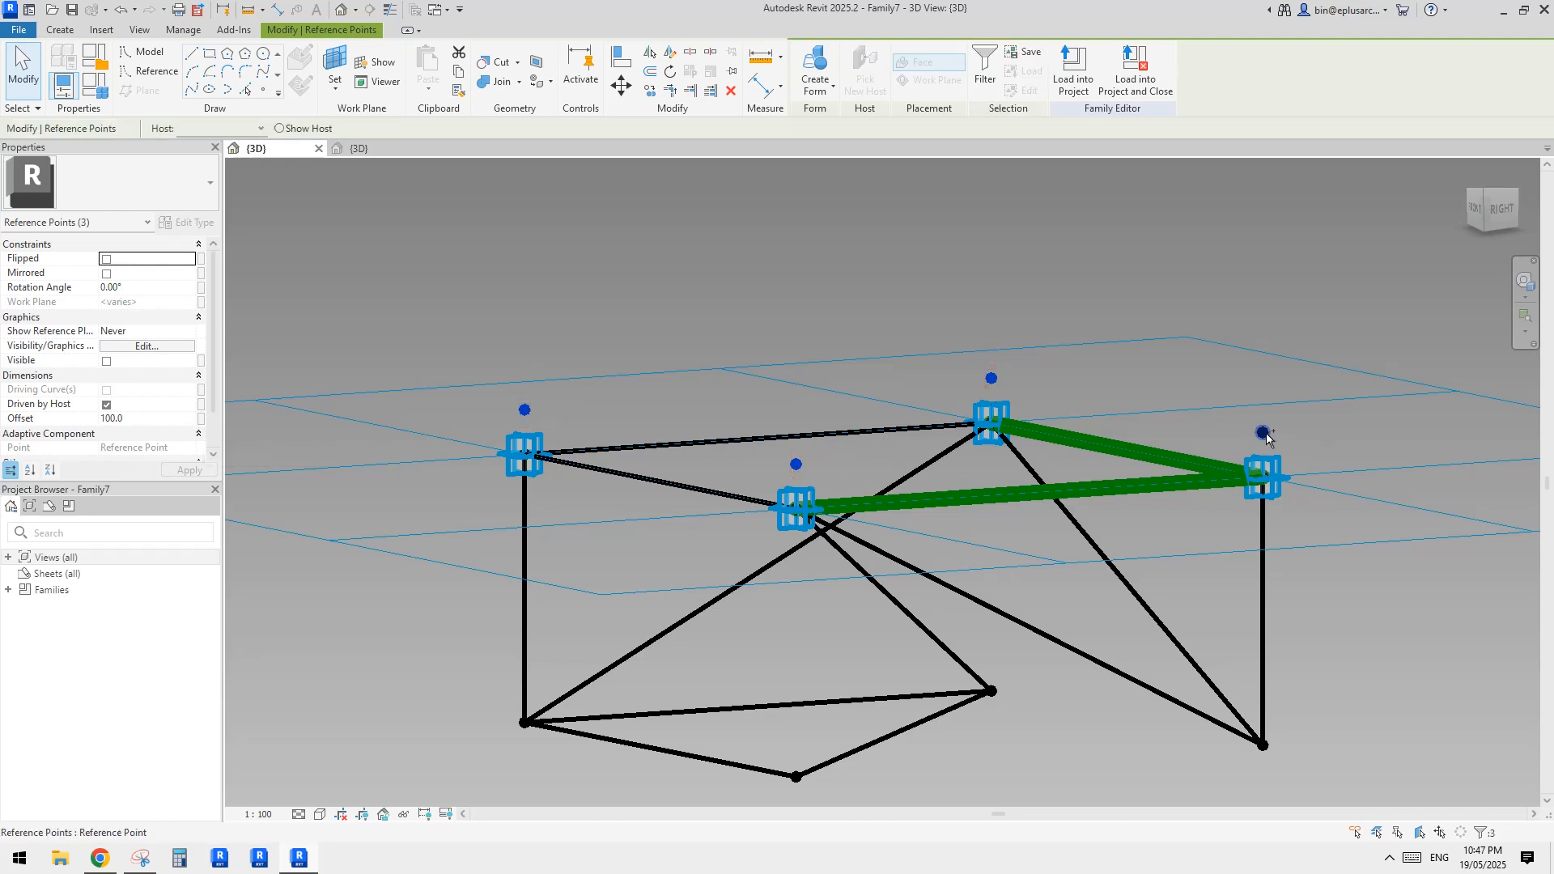
left_click(203, 420)
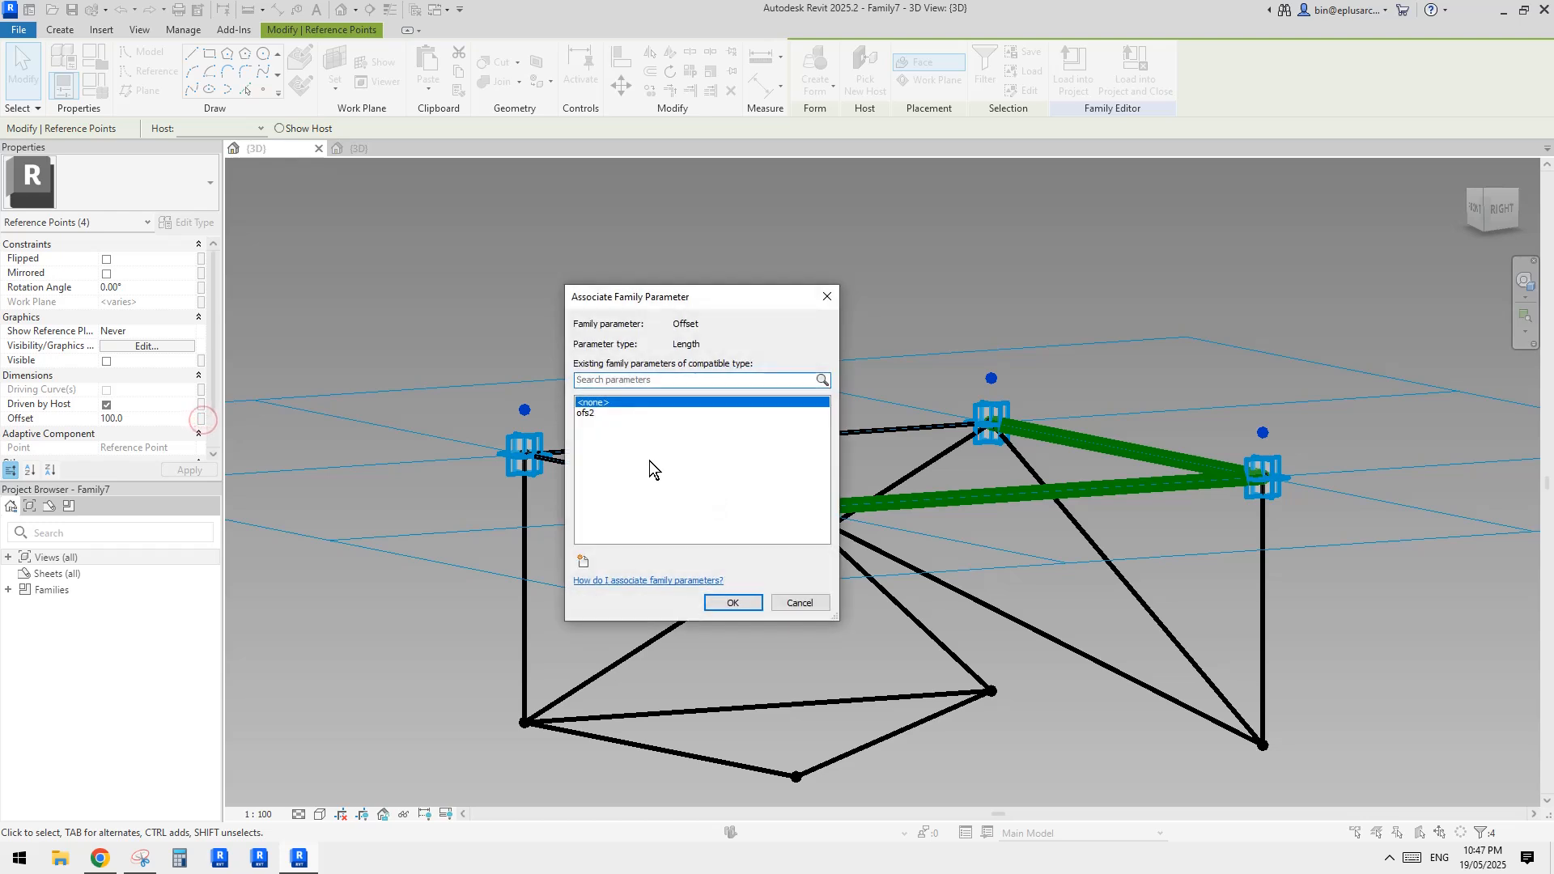
left_click(584, 561)
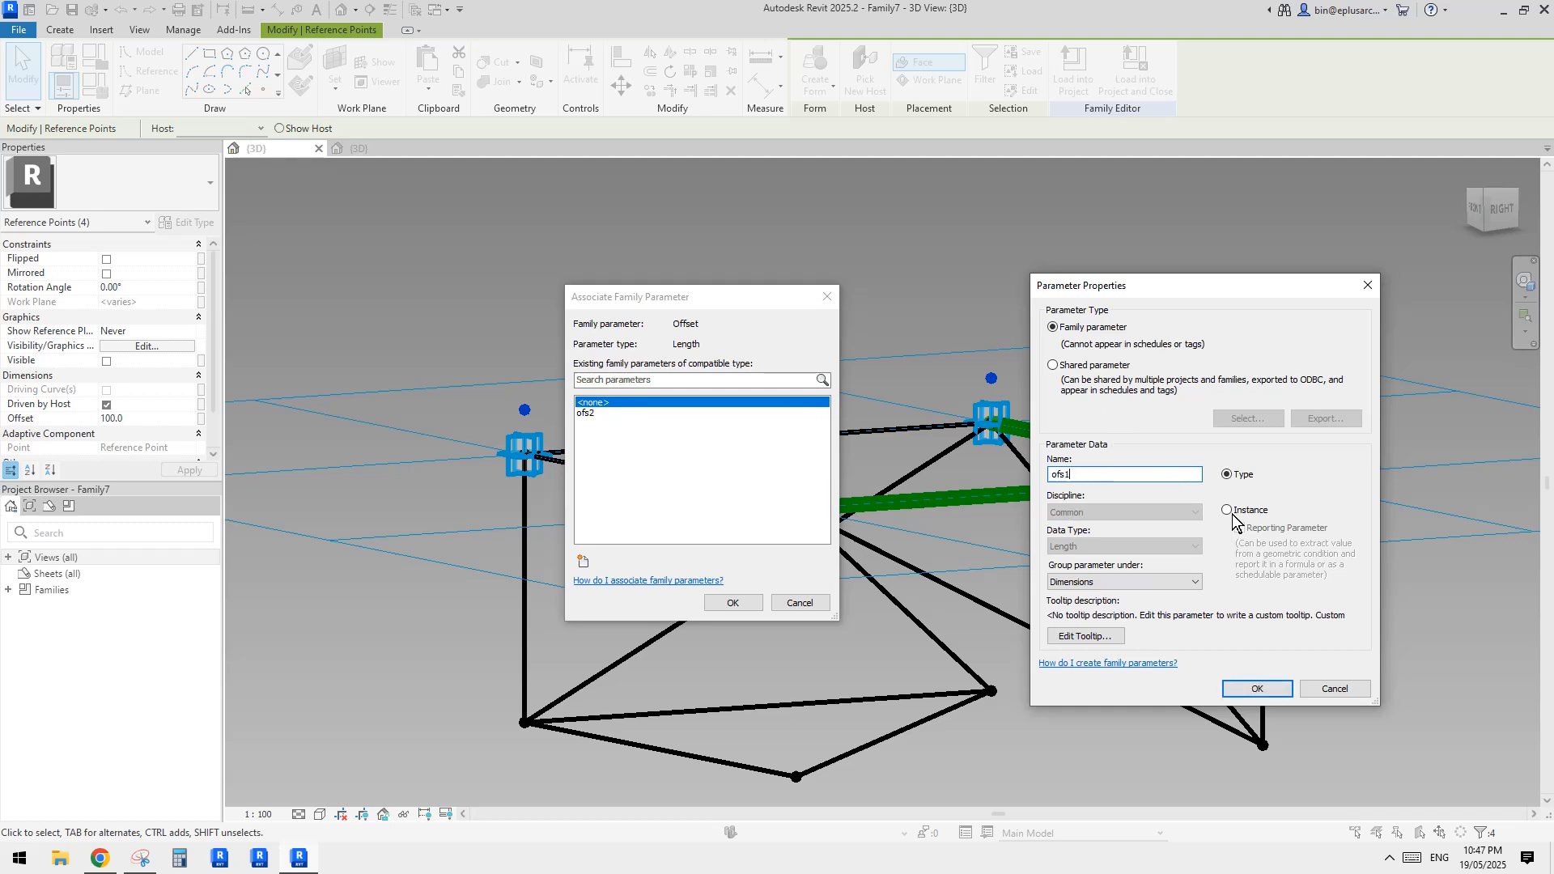
left_click(1256, 687)
left_click(737, 603)
Draw four model lines through neighbouring raised reference points to form a closed square above the truss unit
middle_click_drag(826, 441, 789, 410, "shift")
left_click(594, 345)
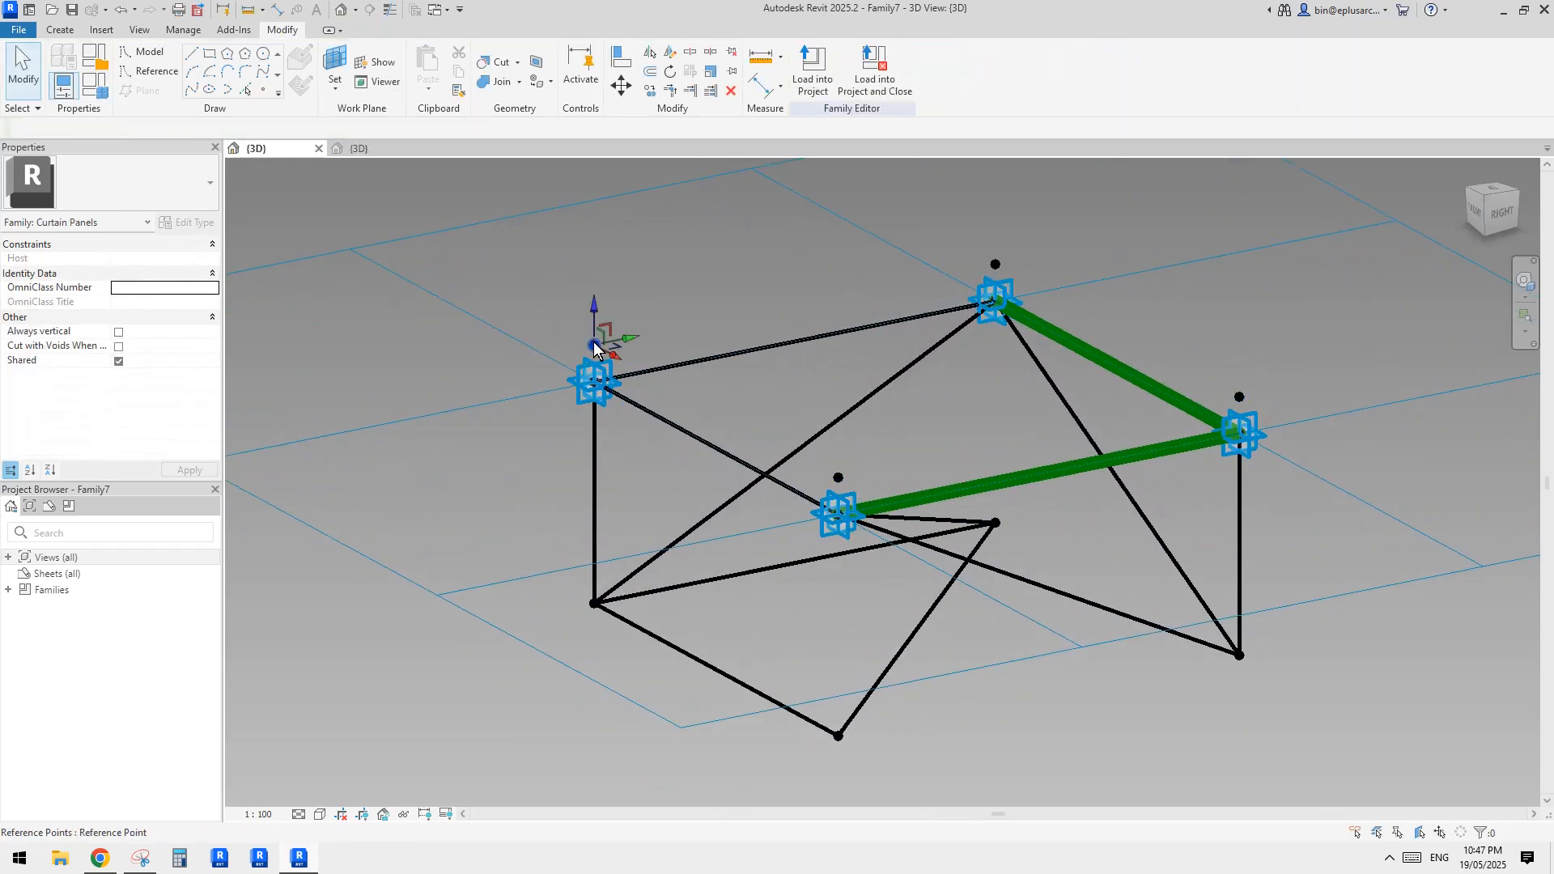
left_click(838, 478, "ctrl")
left_click(191, 91)
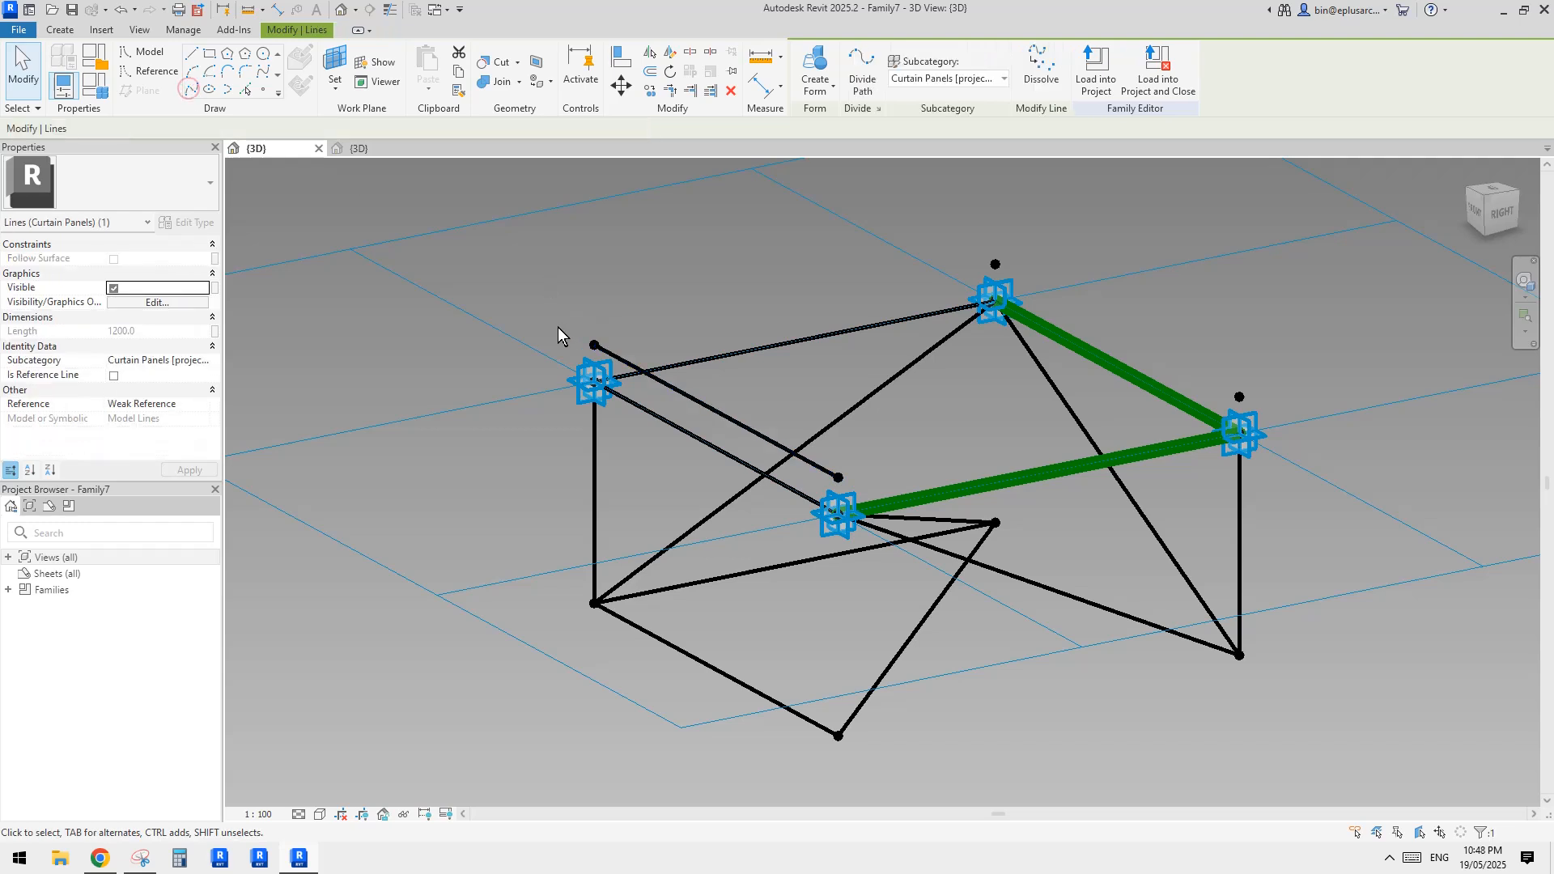
left_click_drag(560, 327, 618, 366)
left_click_drag(972, 236, 1008, 283, "ctrl")
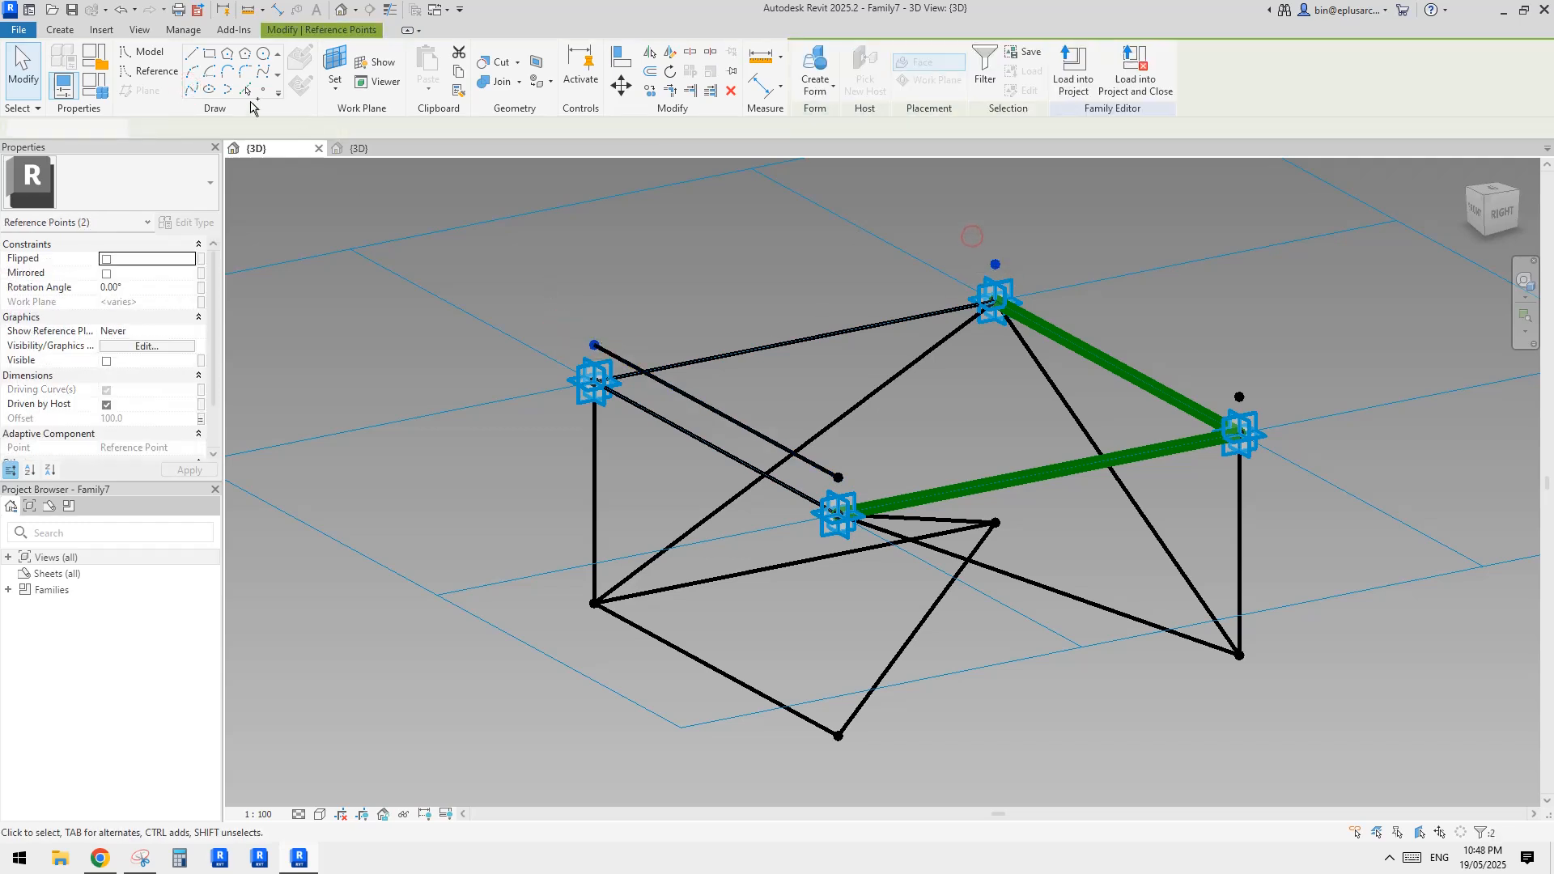
left_click(186, 89)
left_click_drag(944, 215, 1023, 282)
left_click_drag(1198, 330, 1282, 421, "ctrl")
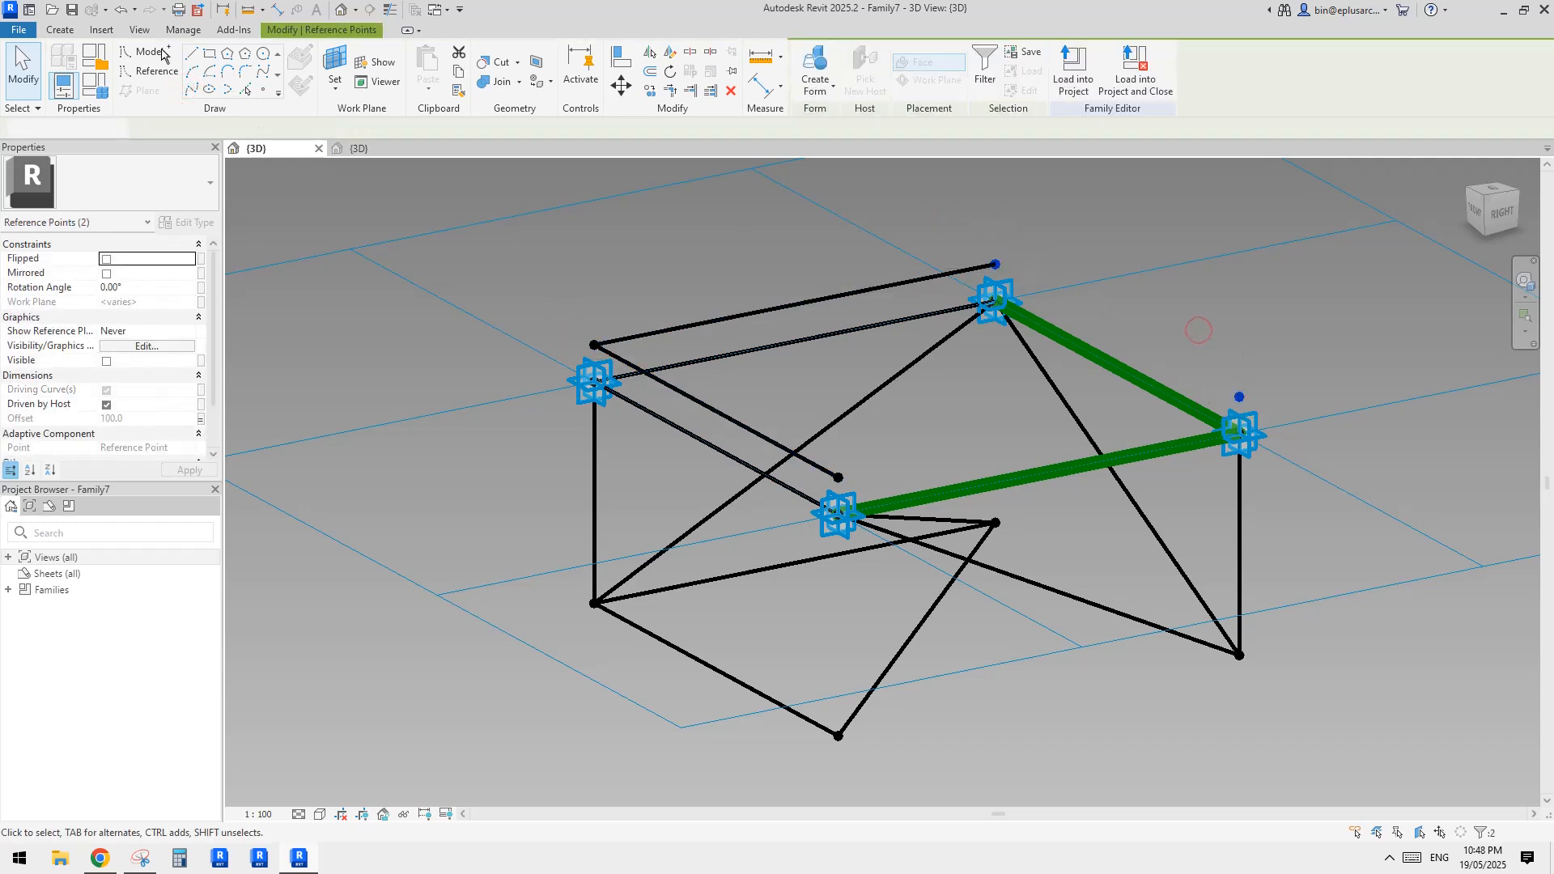
left_click(191, 91)
left_click(1239, 397)
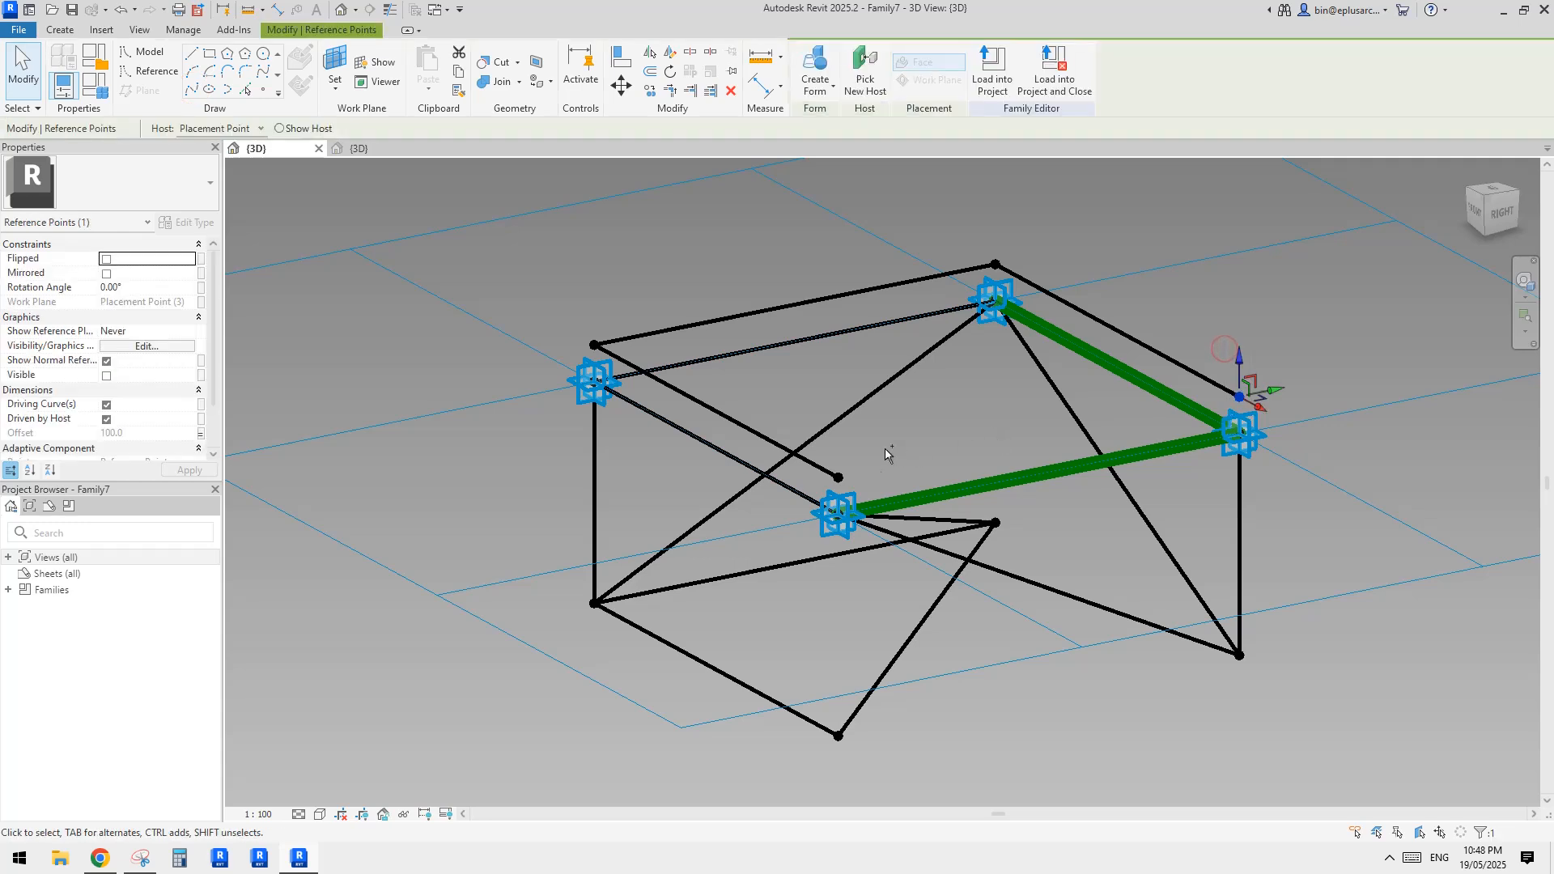
left_click(839, 479, "ctrl")
left_click(191, 90)
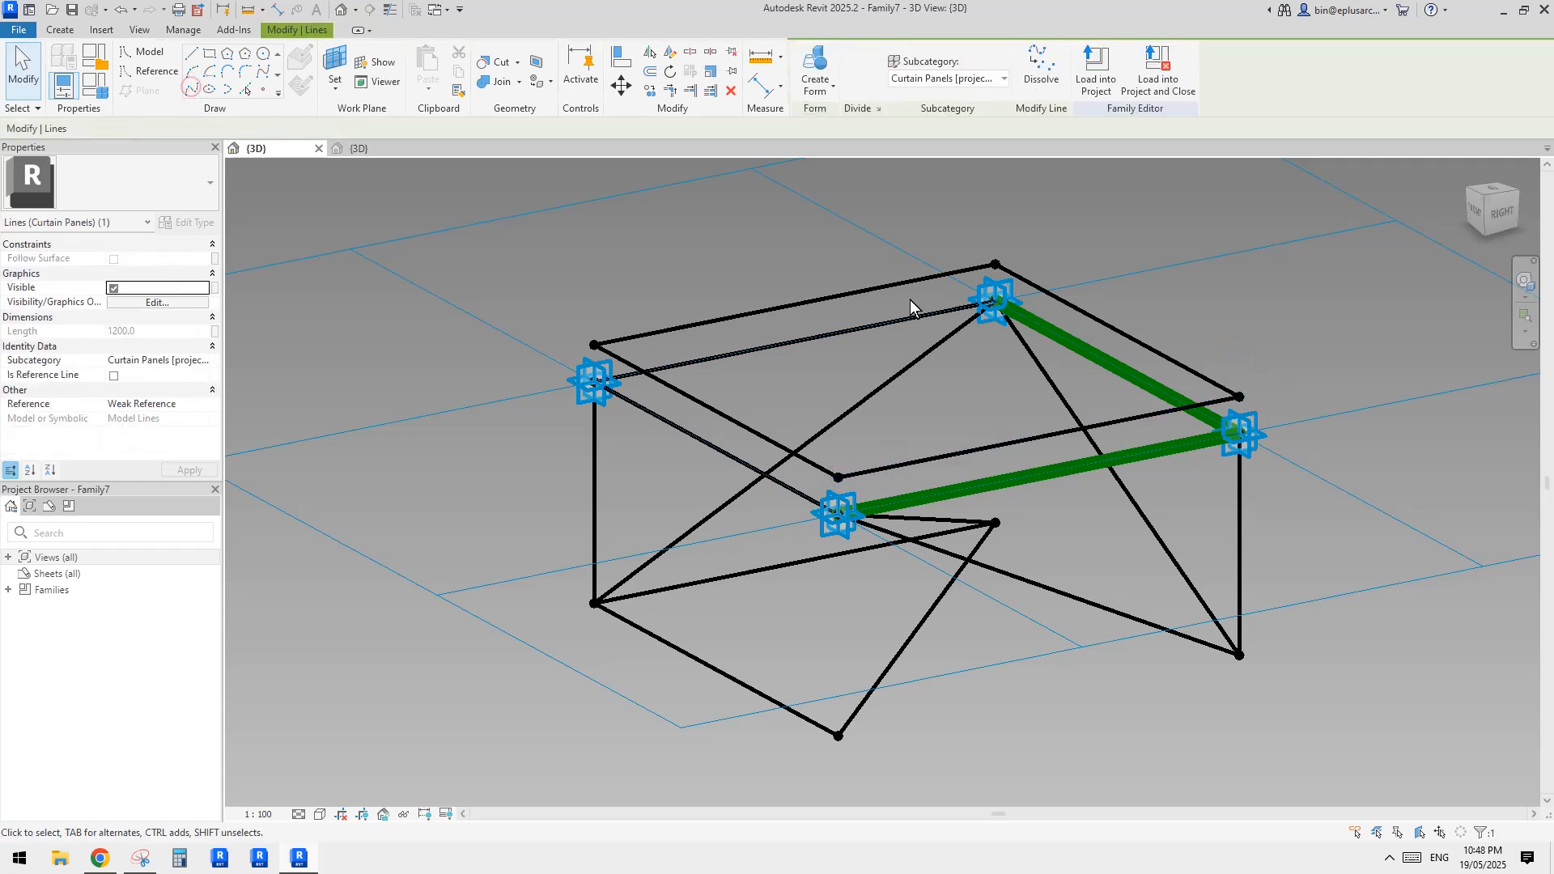
Convert the square's four lines to reference lines and create a solid box form from them
key("Tab")
left_click(891, 289)
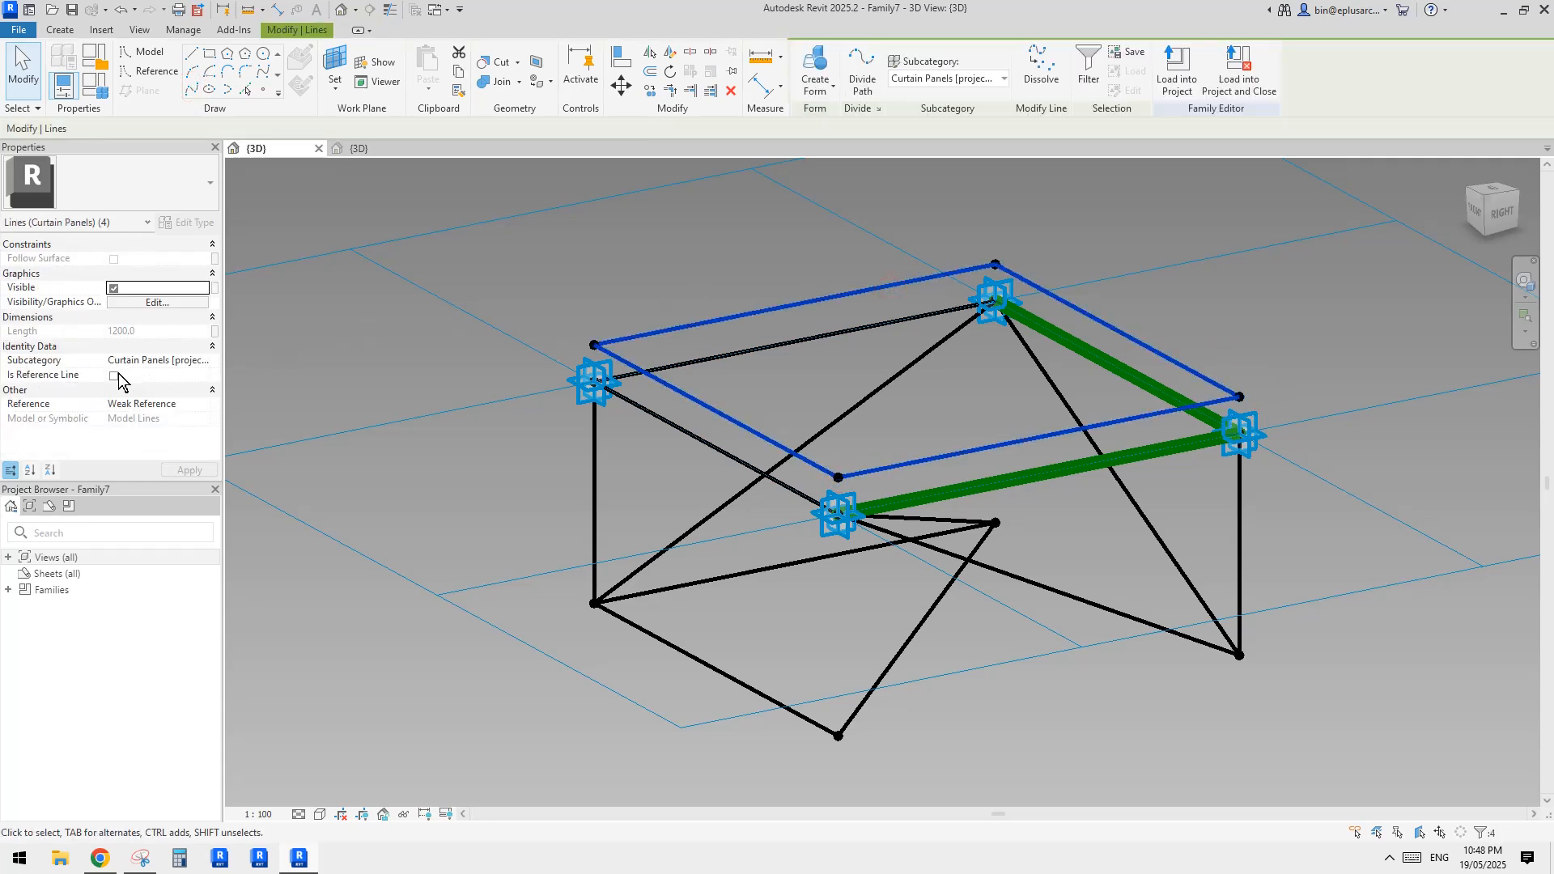
left_click(114, 375)
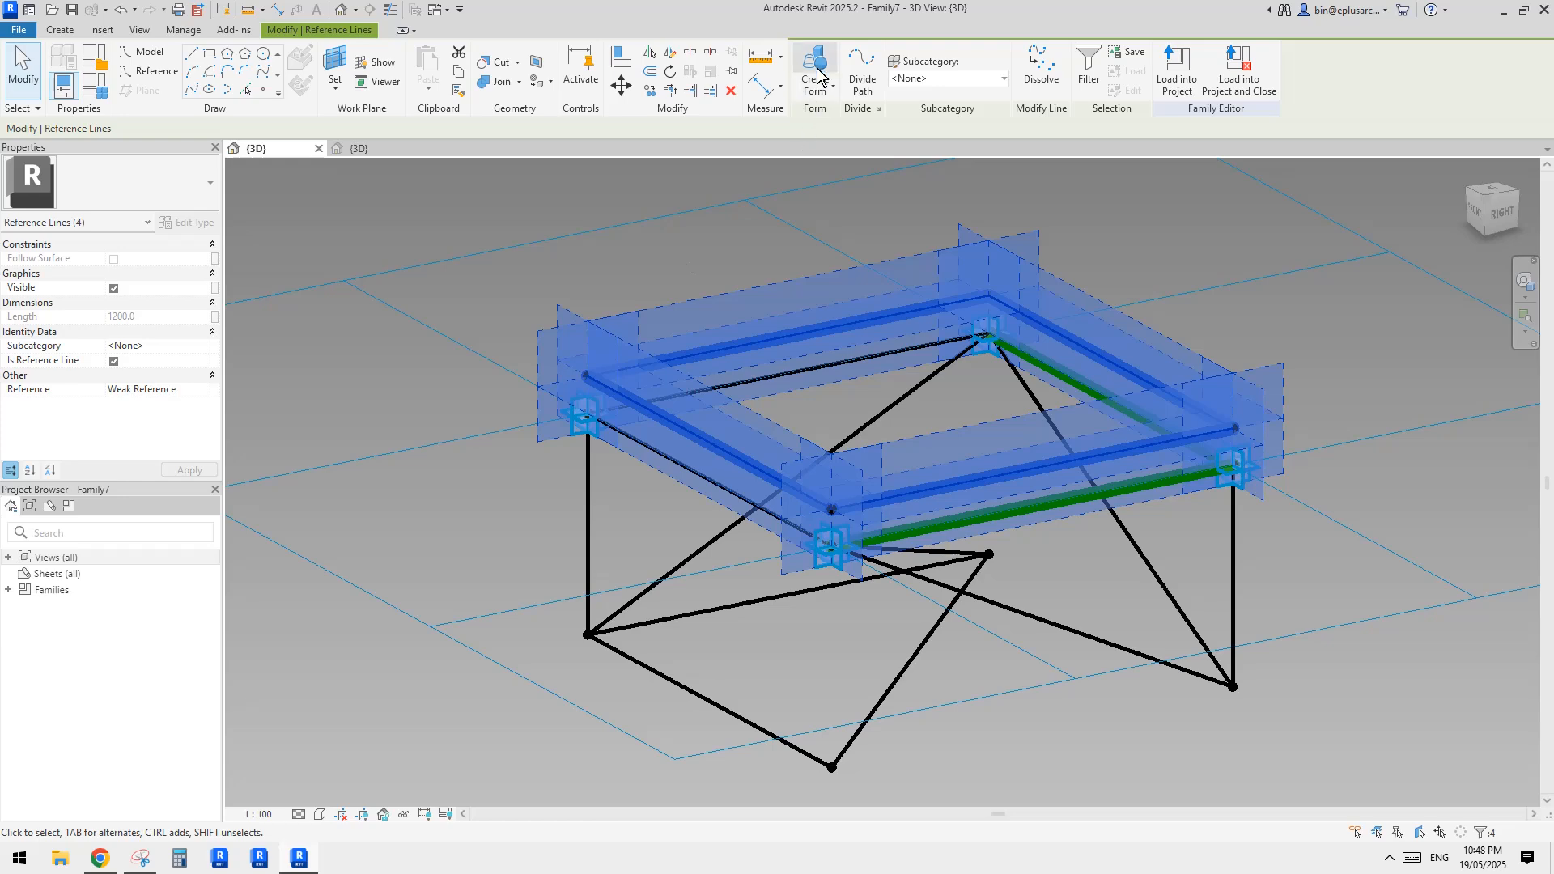
left_click(815, 58)
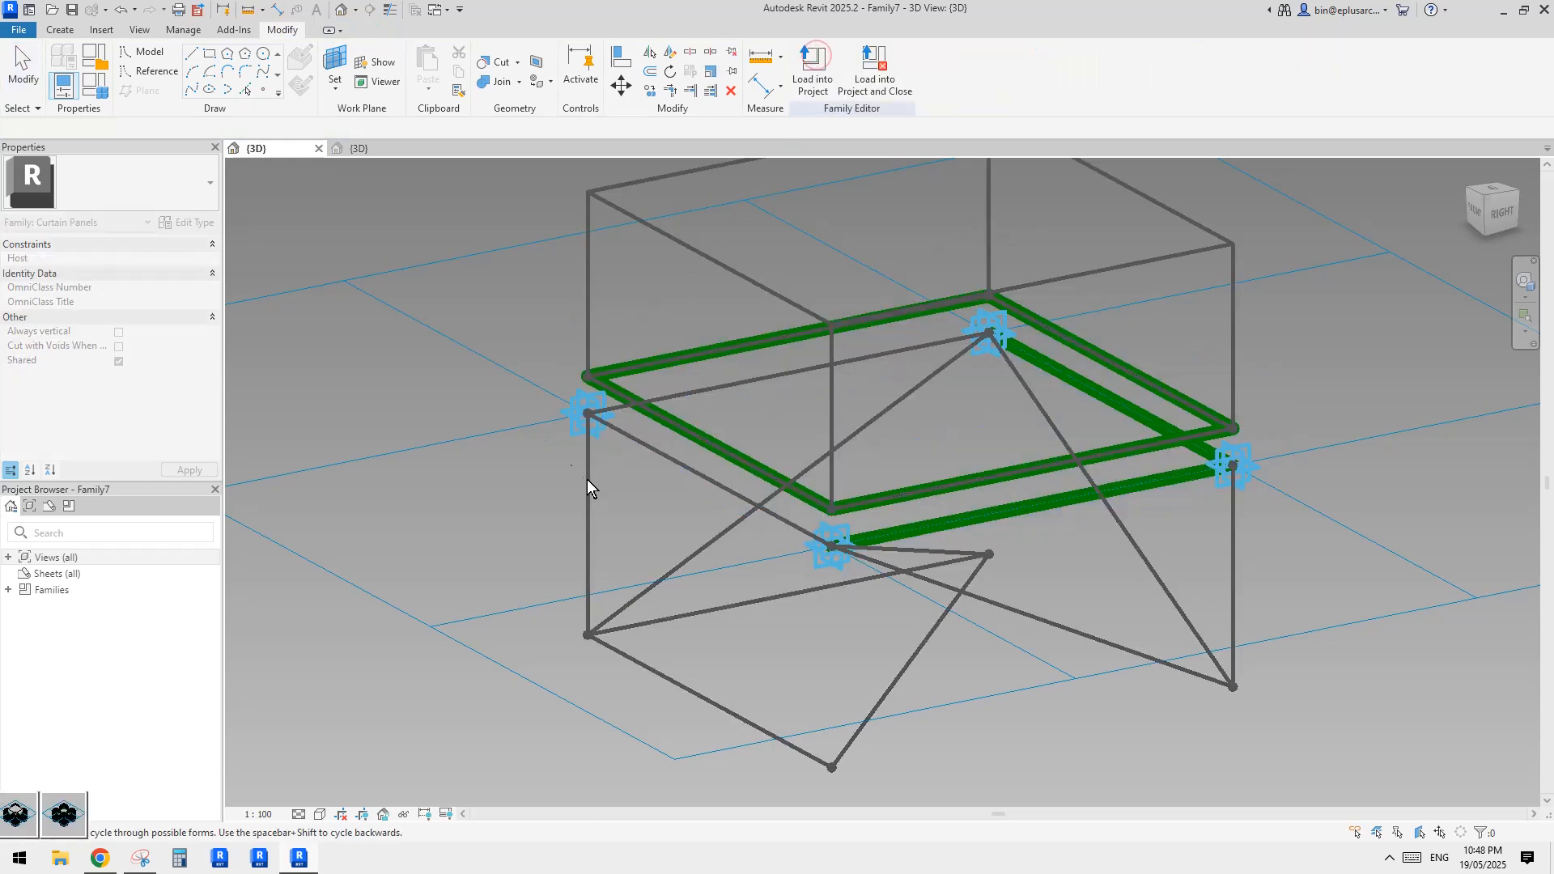
left_click(20, 815)
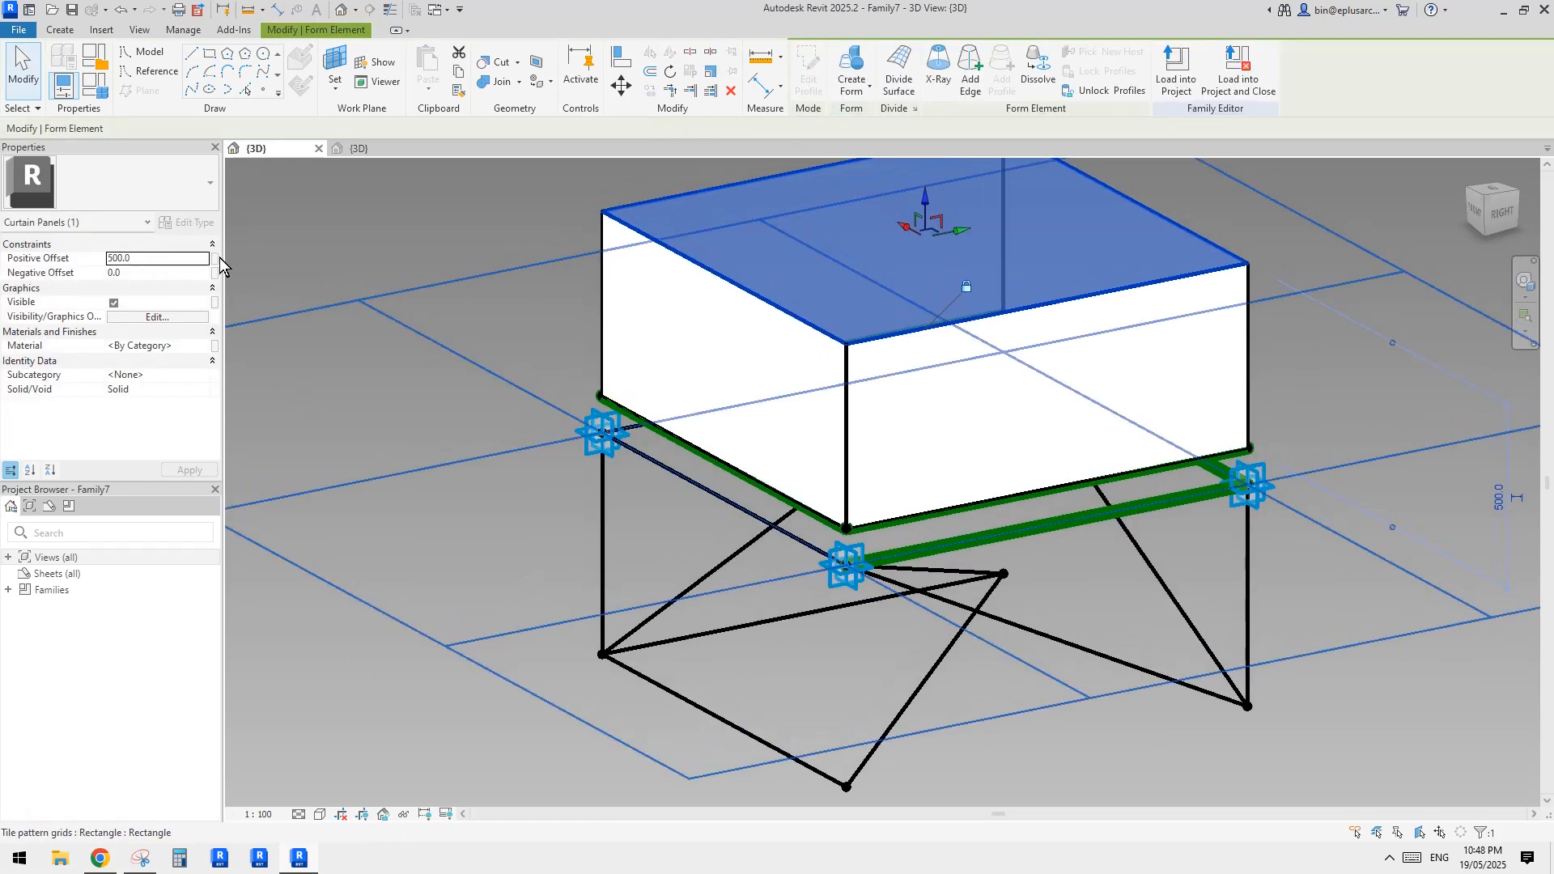
Associate the solid form's Positive Offset with a new family type parameter named th
left_click(214, 259)
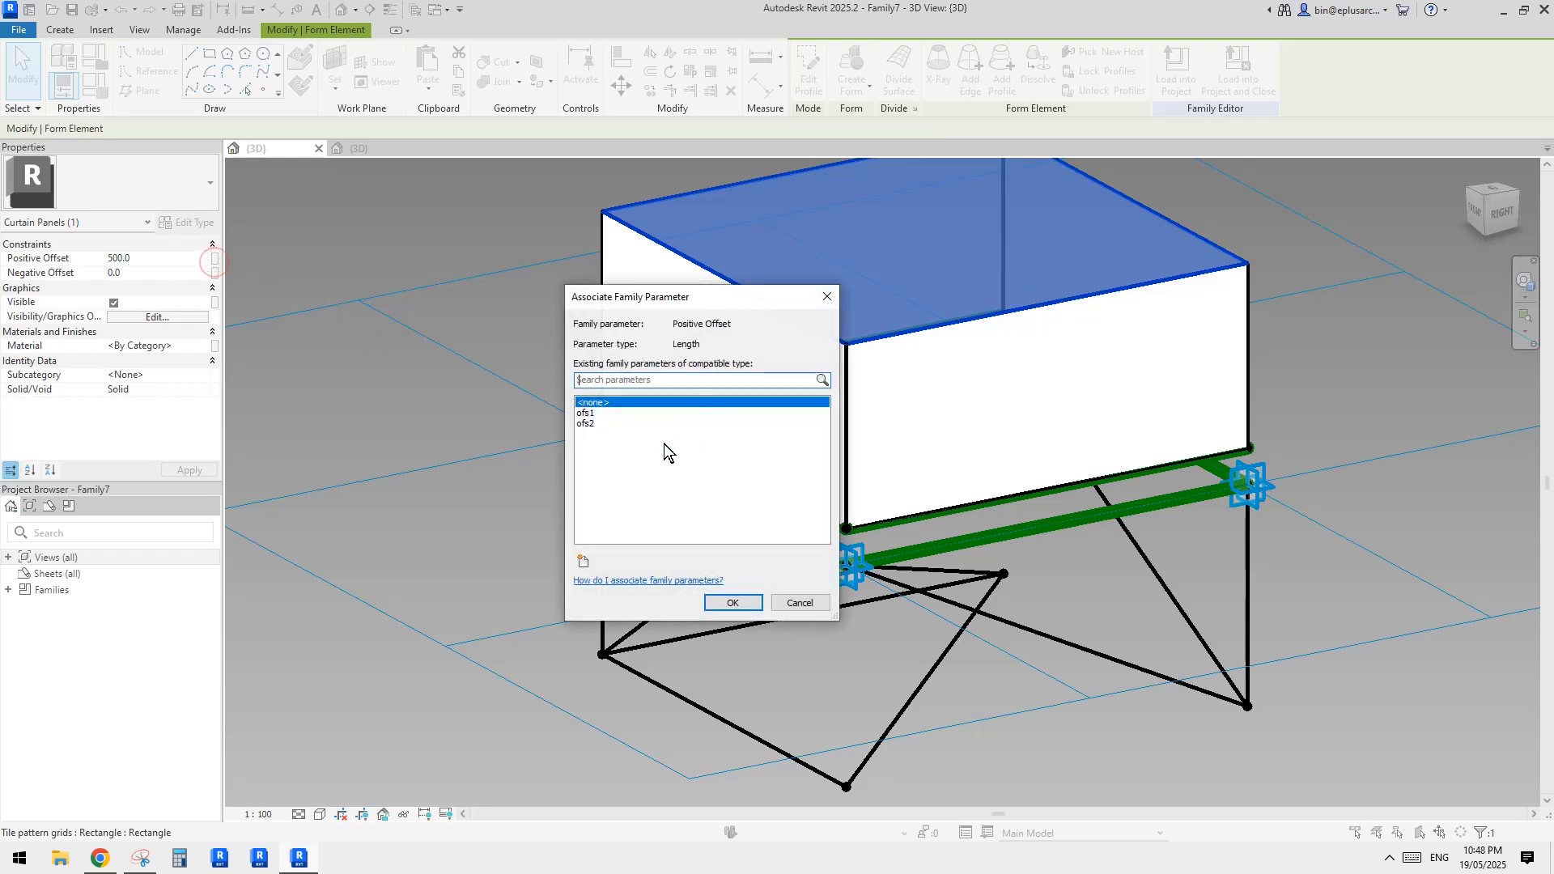
left_click(583, 566)
type("th")
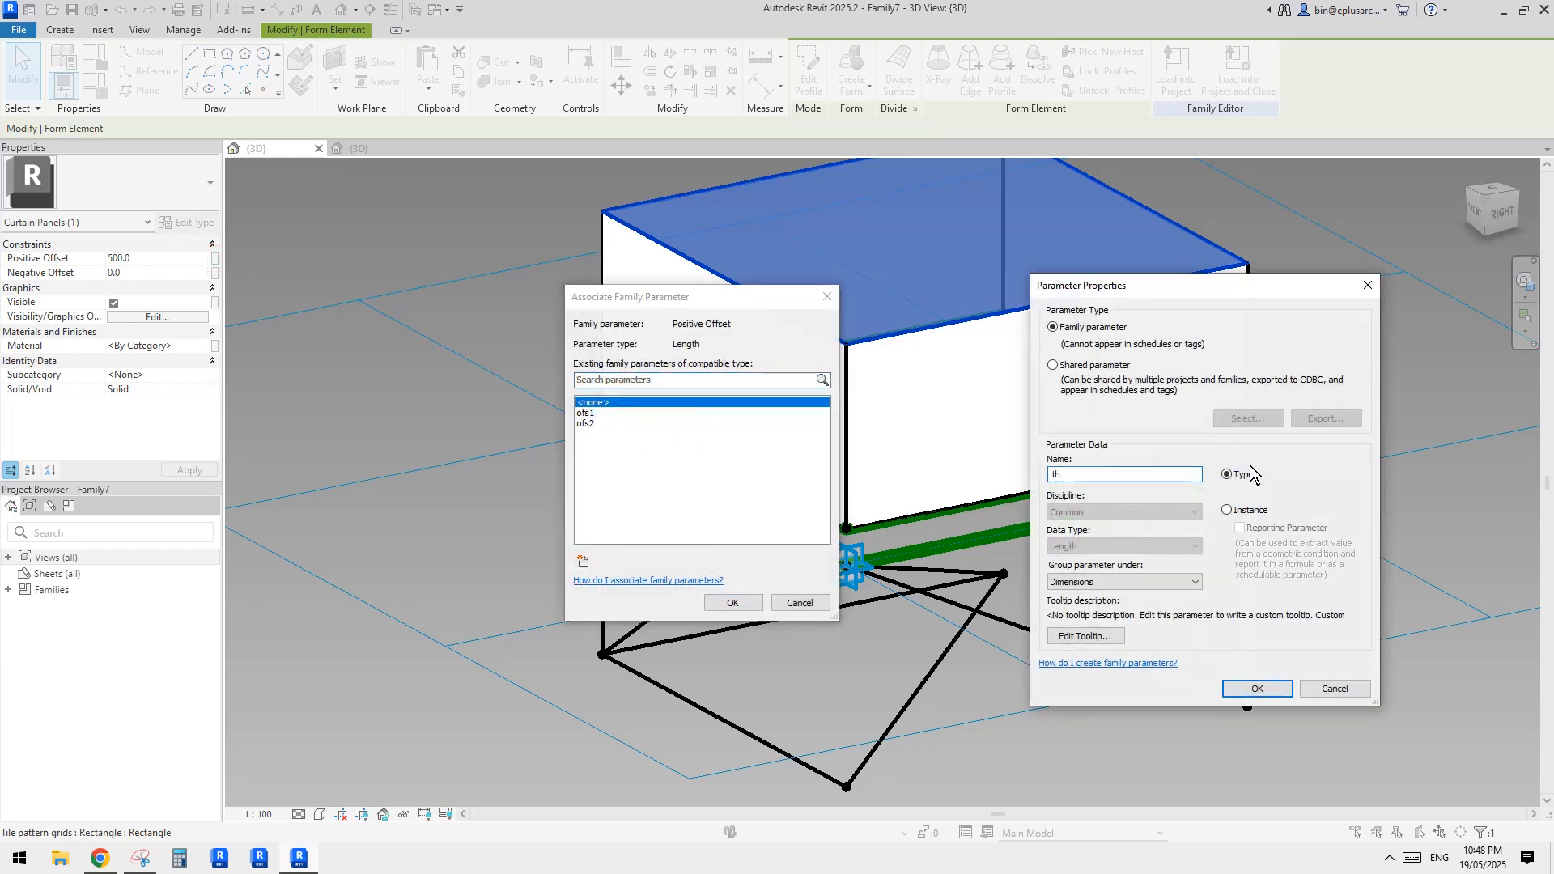
left_click(1243, 686)
left_click(732, 603)
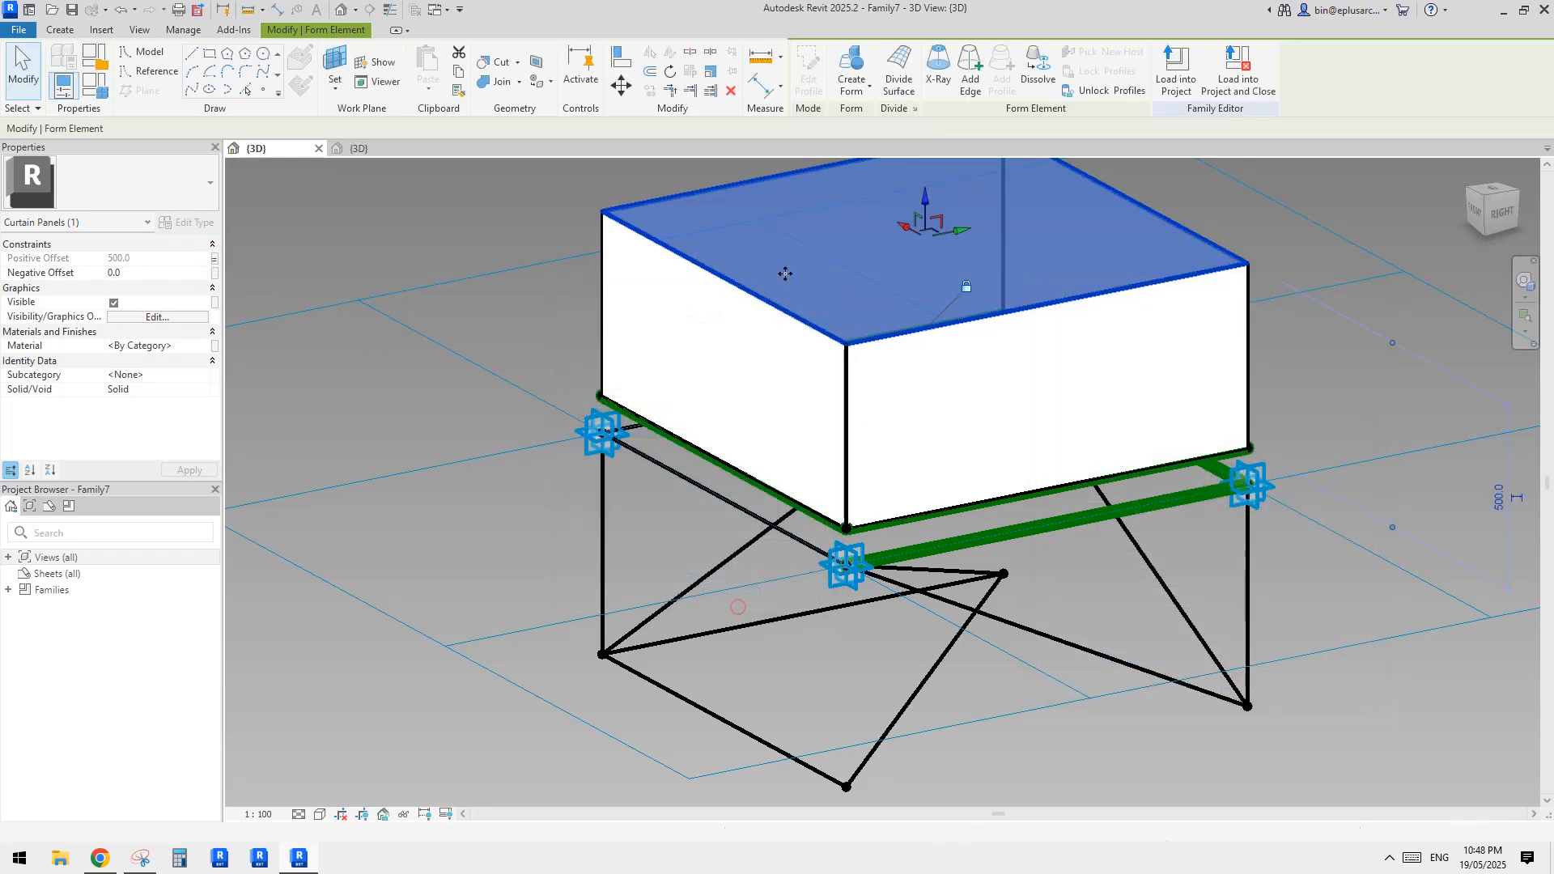
Set the th parameter to 40 in the family types to thin the roof slab
left_click(93, 93)
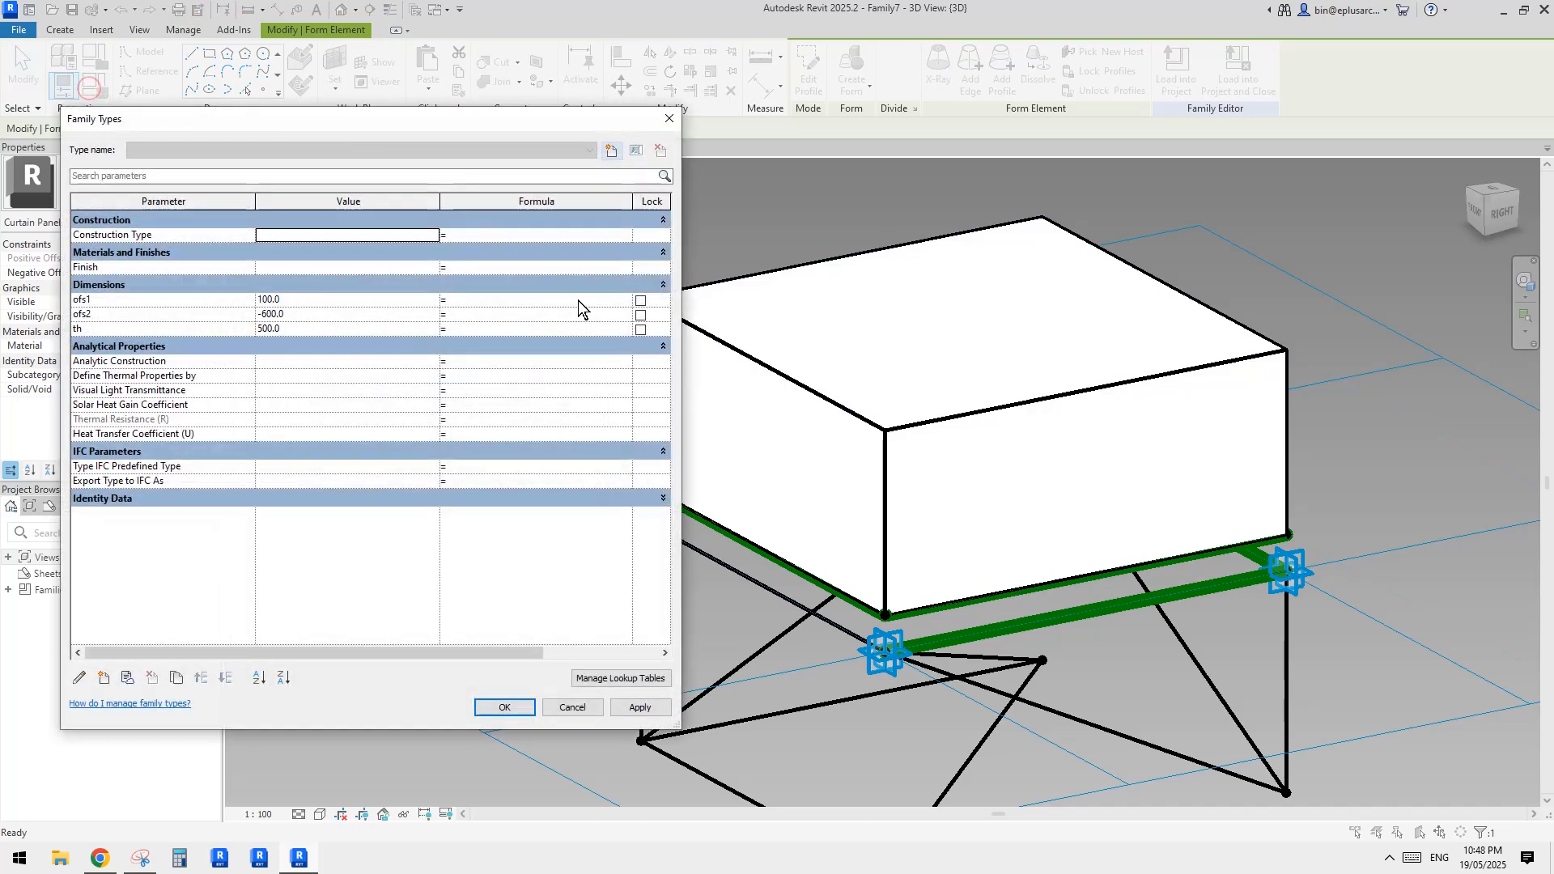
left_click(303, 328)
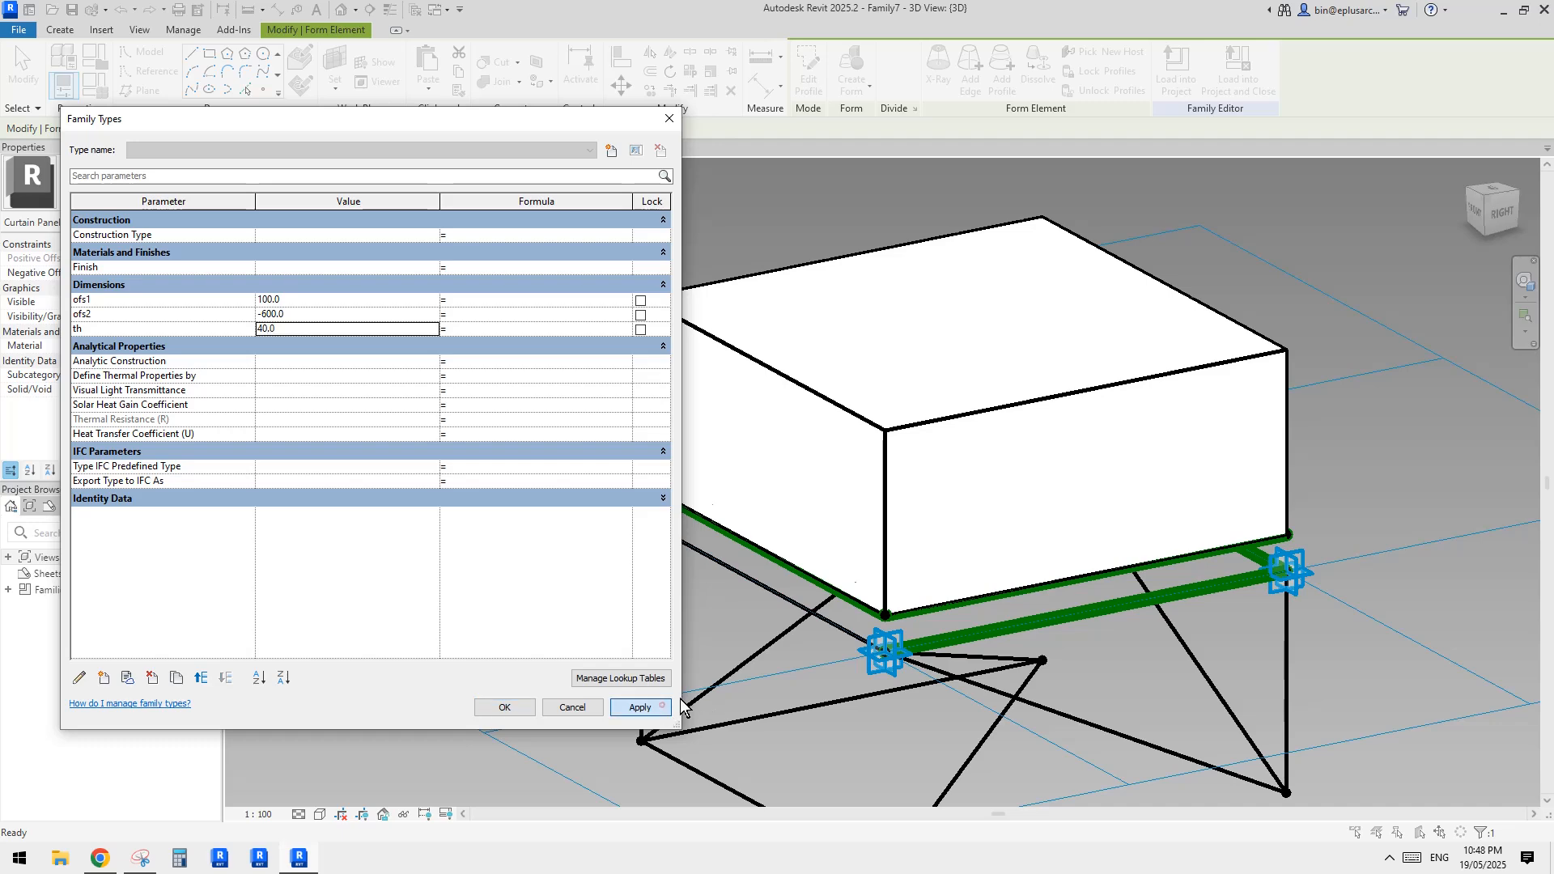
left_click(504, 707)
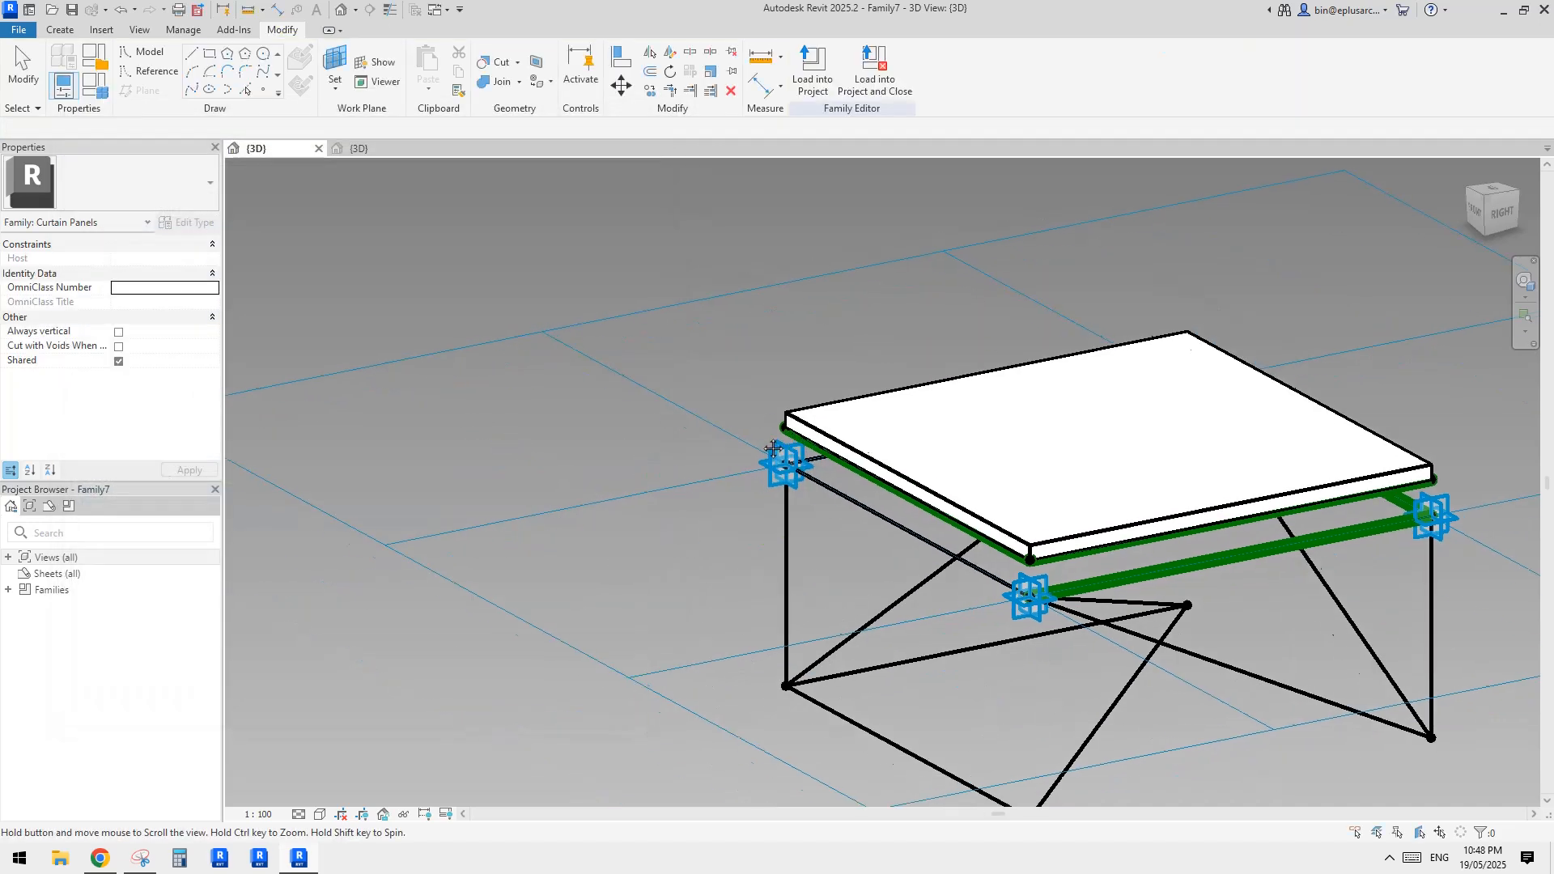
Set the parameters ofs1 to 50 and ofs2 to -900 in the family types
left_click(102, 96)
left_click(291, 301)
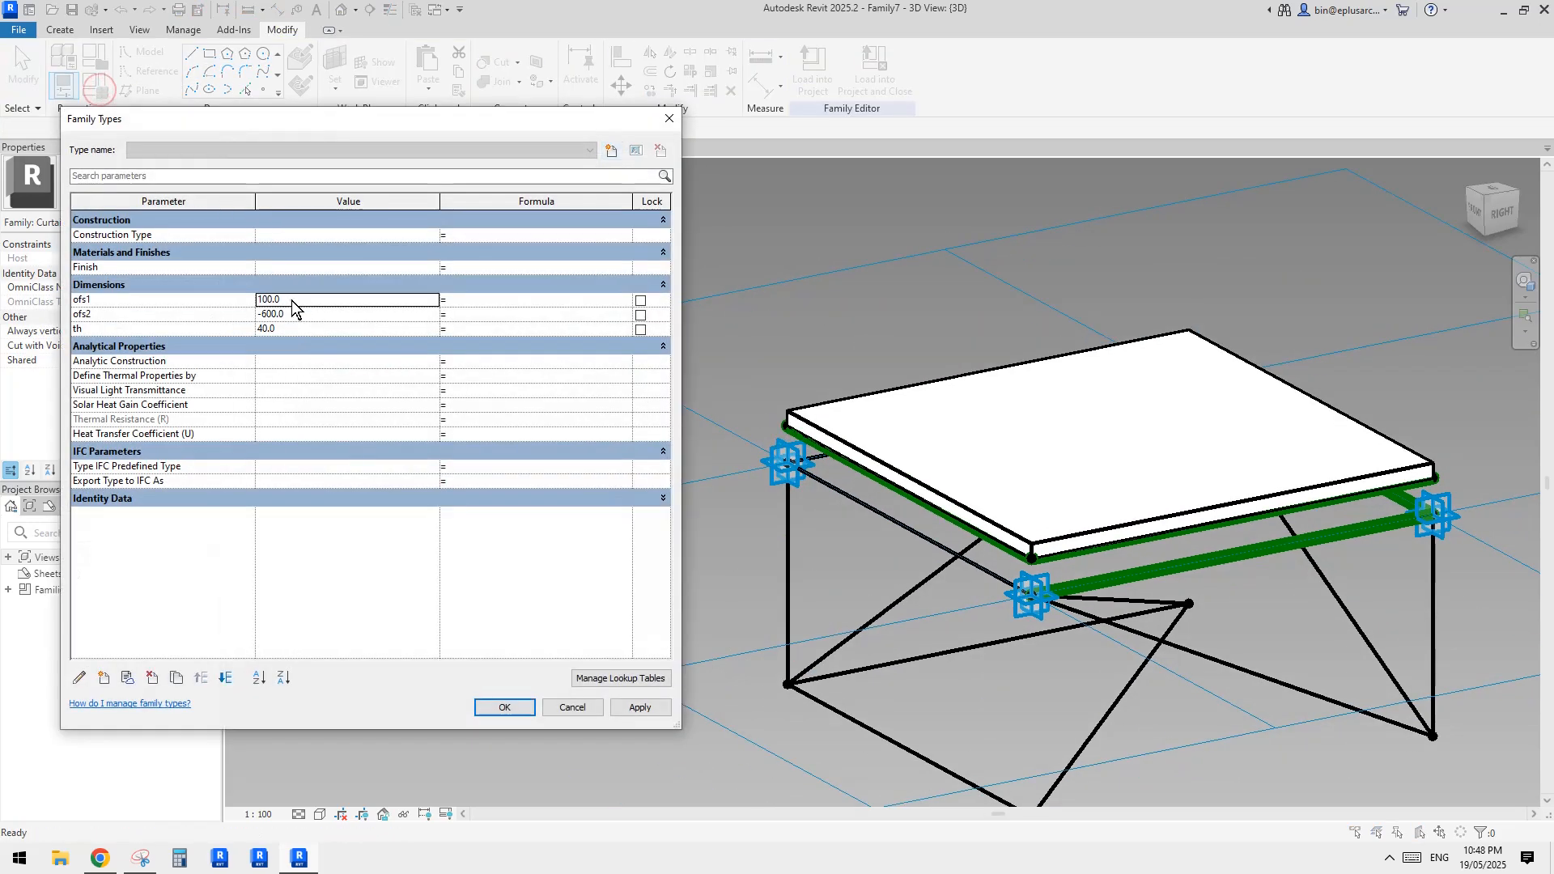
left_click(648, 719)
left_click(641, 707)
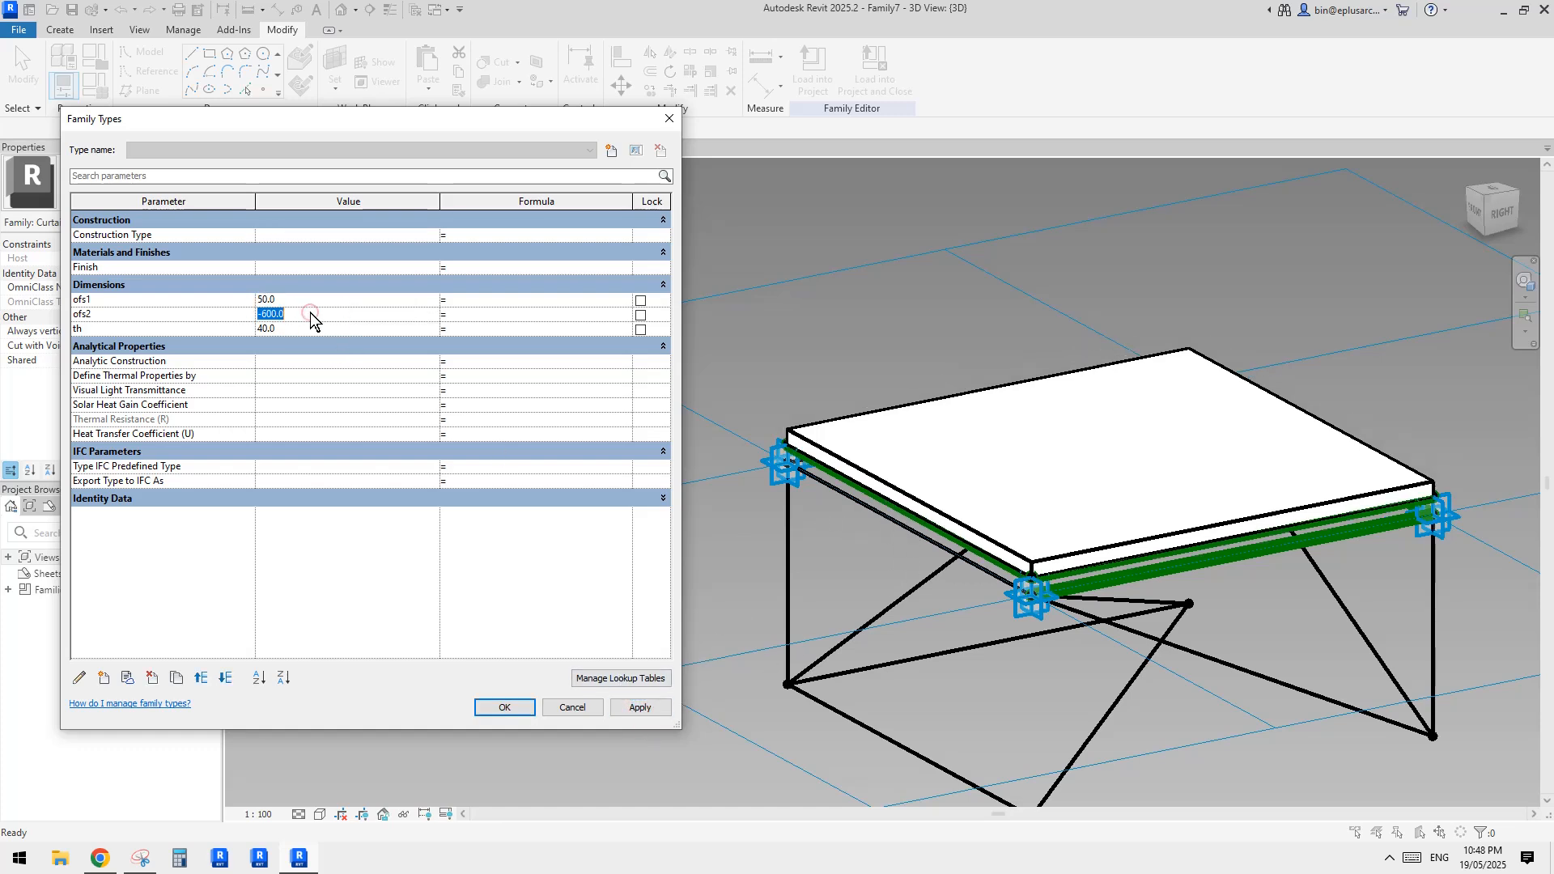
type("-900")
left_click(649, 715)
left_click(505, 708)
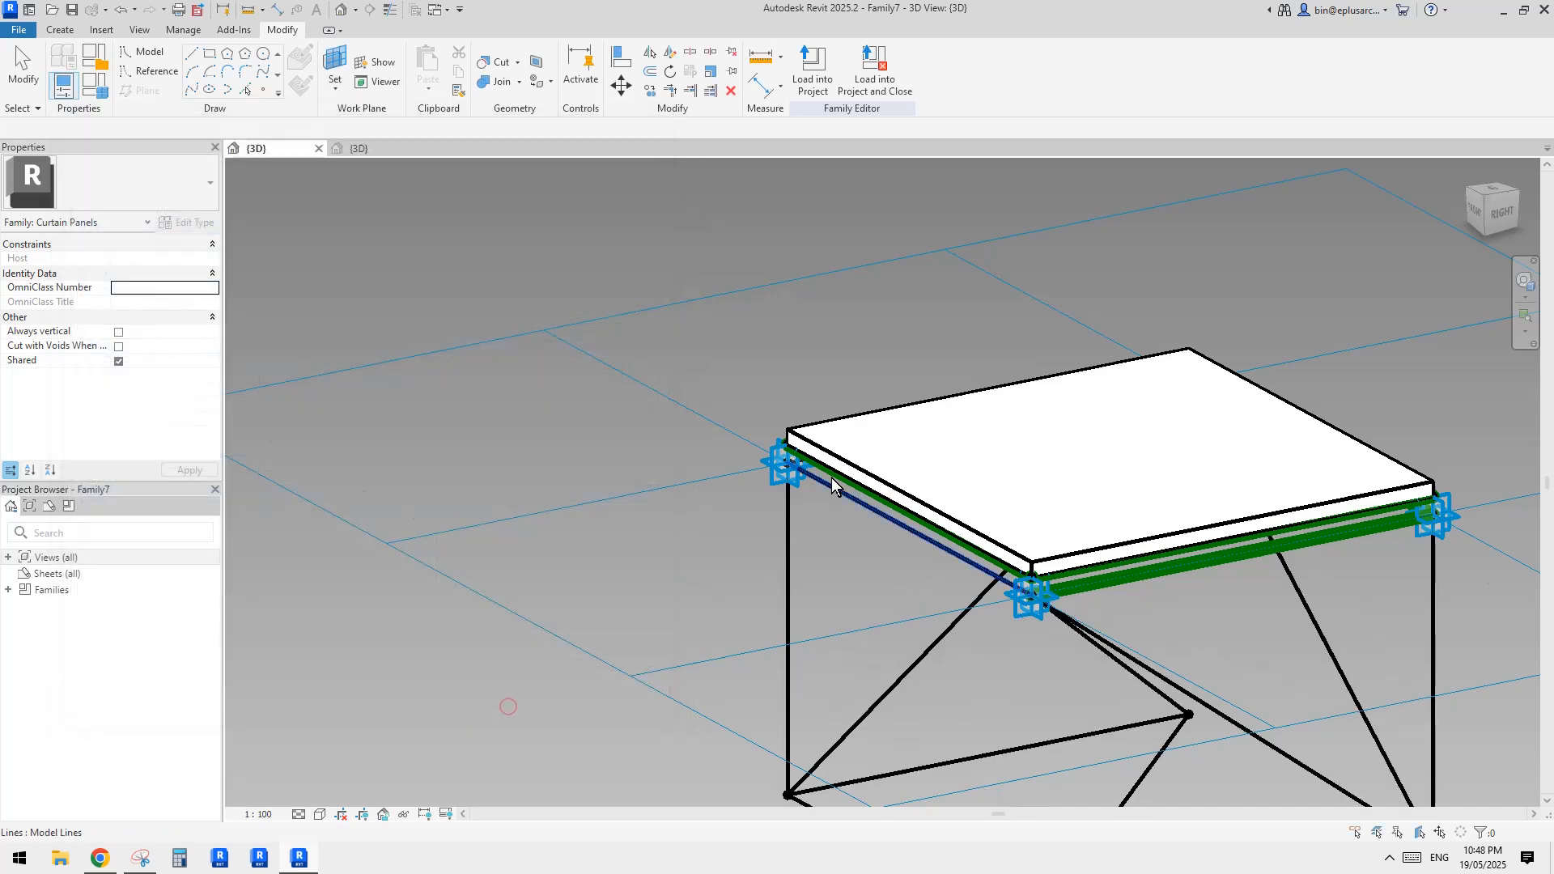
Load the panel family into the divided-surface mass family, overwrite the existing version, and inspect the updated roof
scroll(510, 707, "down", 3)
middle_click_drag(510, 707, 818, 129, "shift")
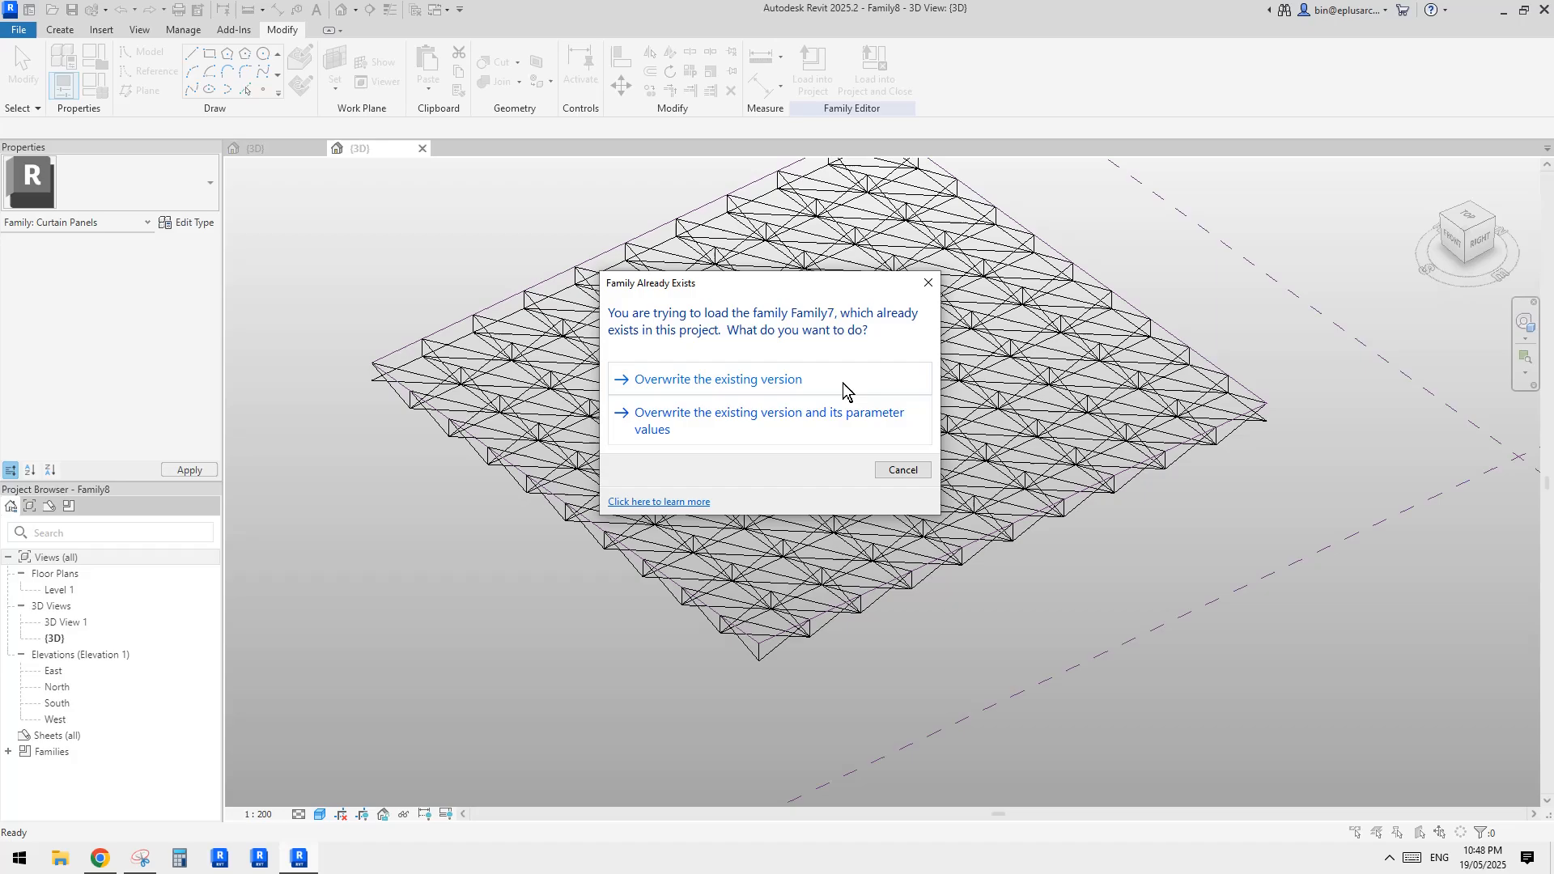
left_click(843, 382)
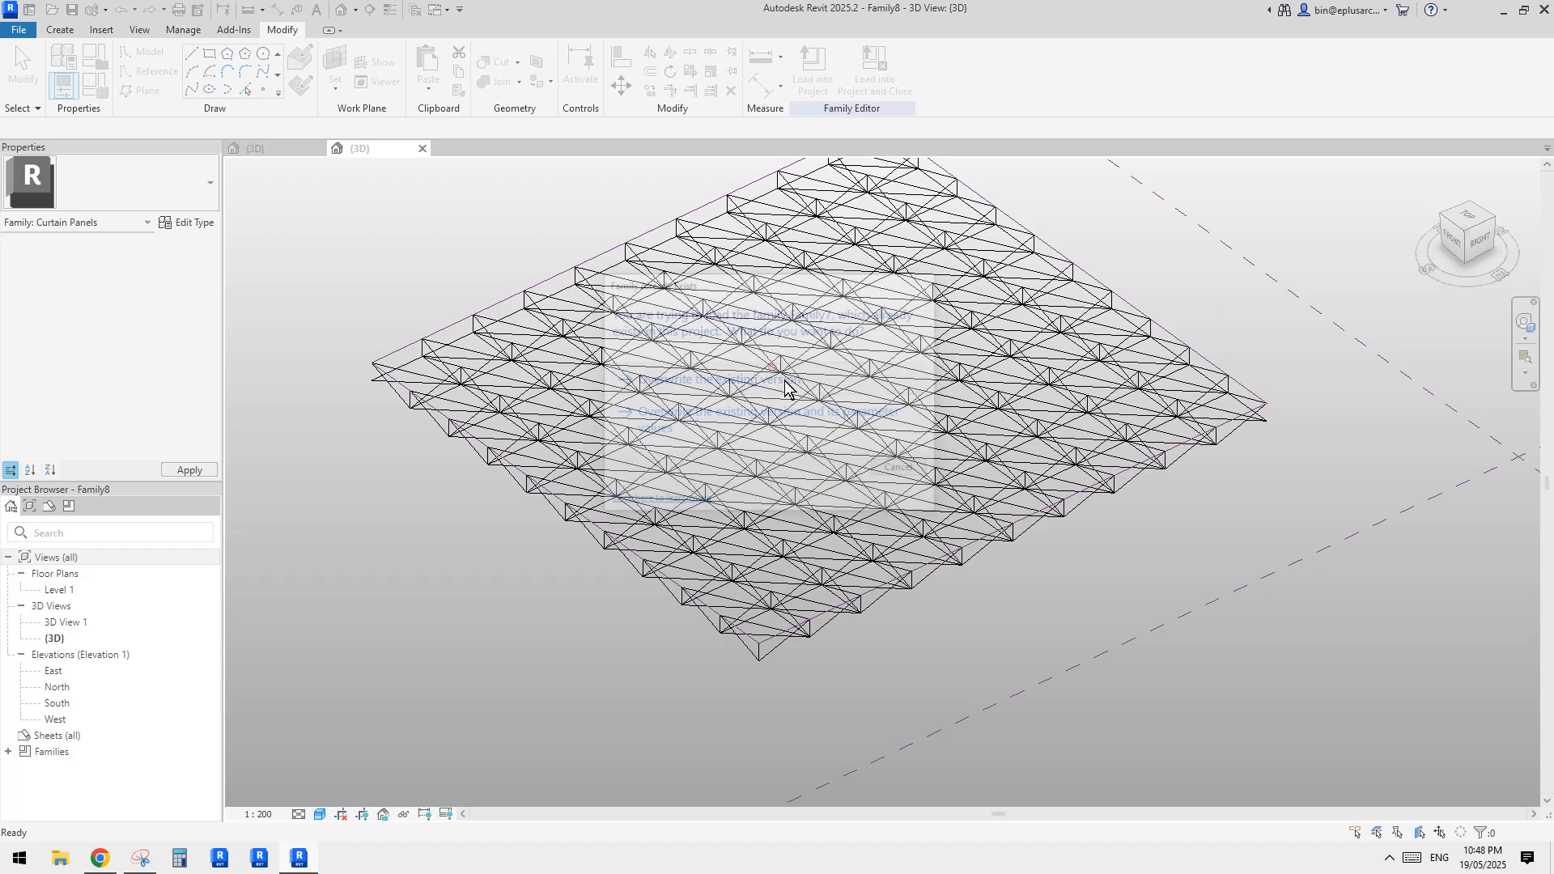
left_click(931, 396)
middle_click_drag(931, 396, 870, 423, "shift")
scroll(862, 422, "up", 2)
left_click(944, 475)
middle_click_drag(944, 475, 1021, 454, "shift")
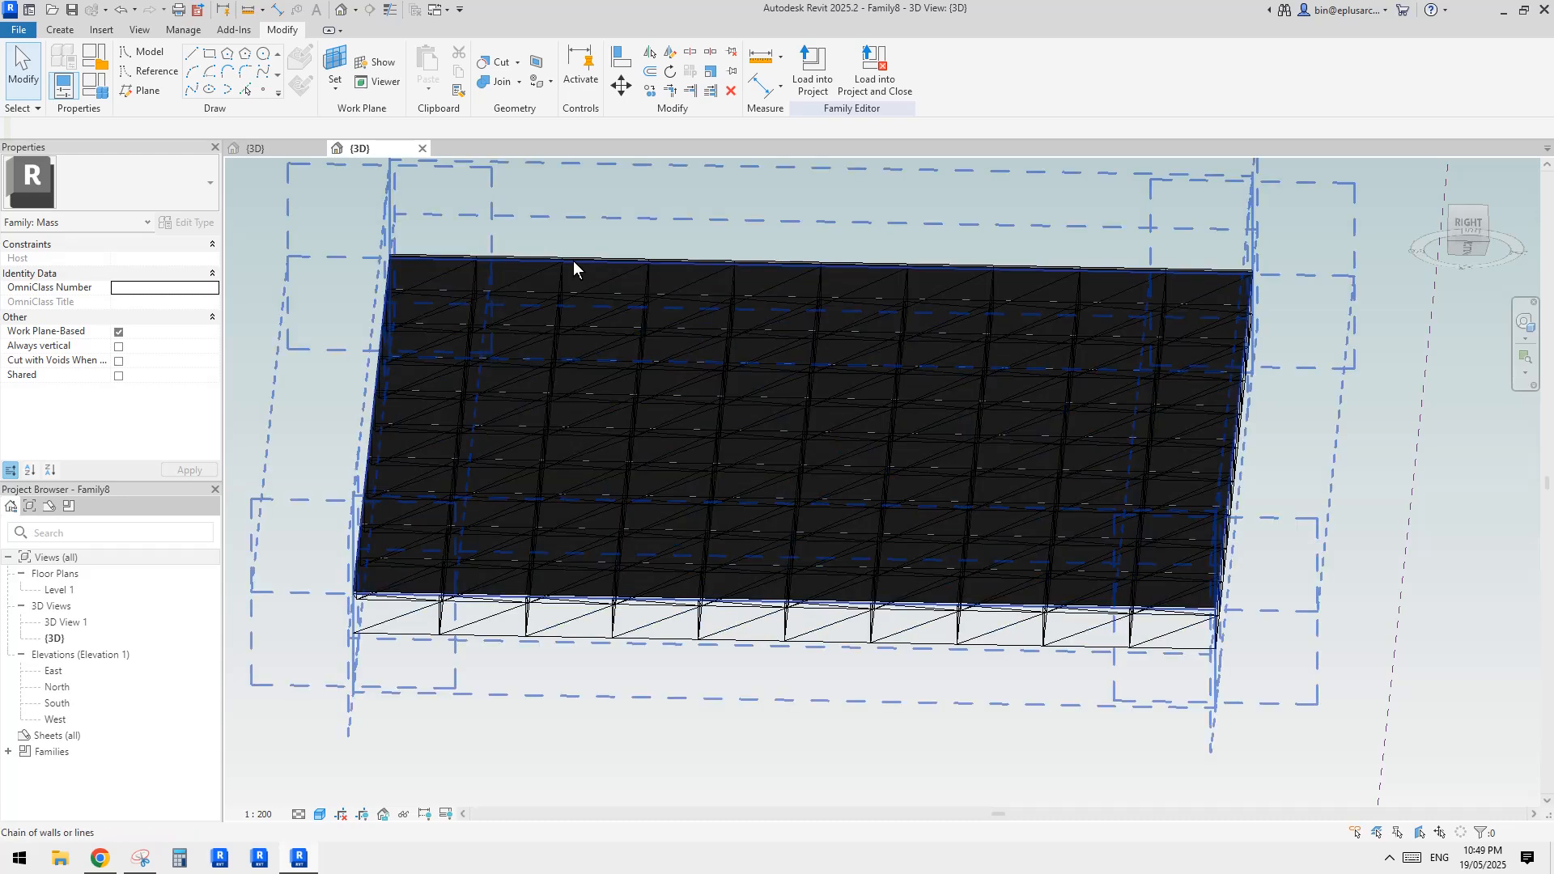
In the panel family, draw a diagonal line from a lower corner point to the diagonally opposite upper placement point
left_click(280, 146)
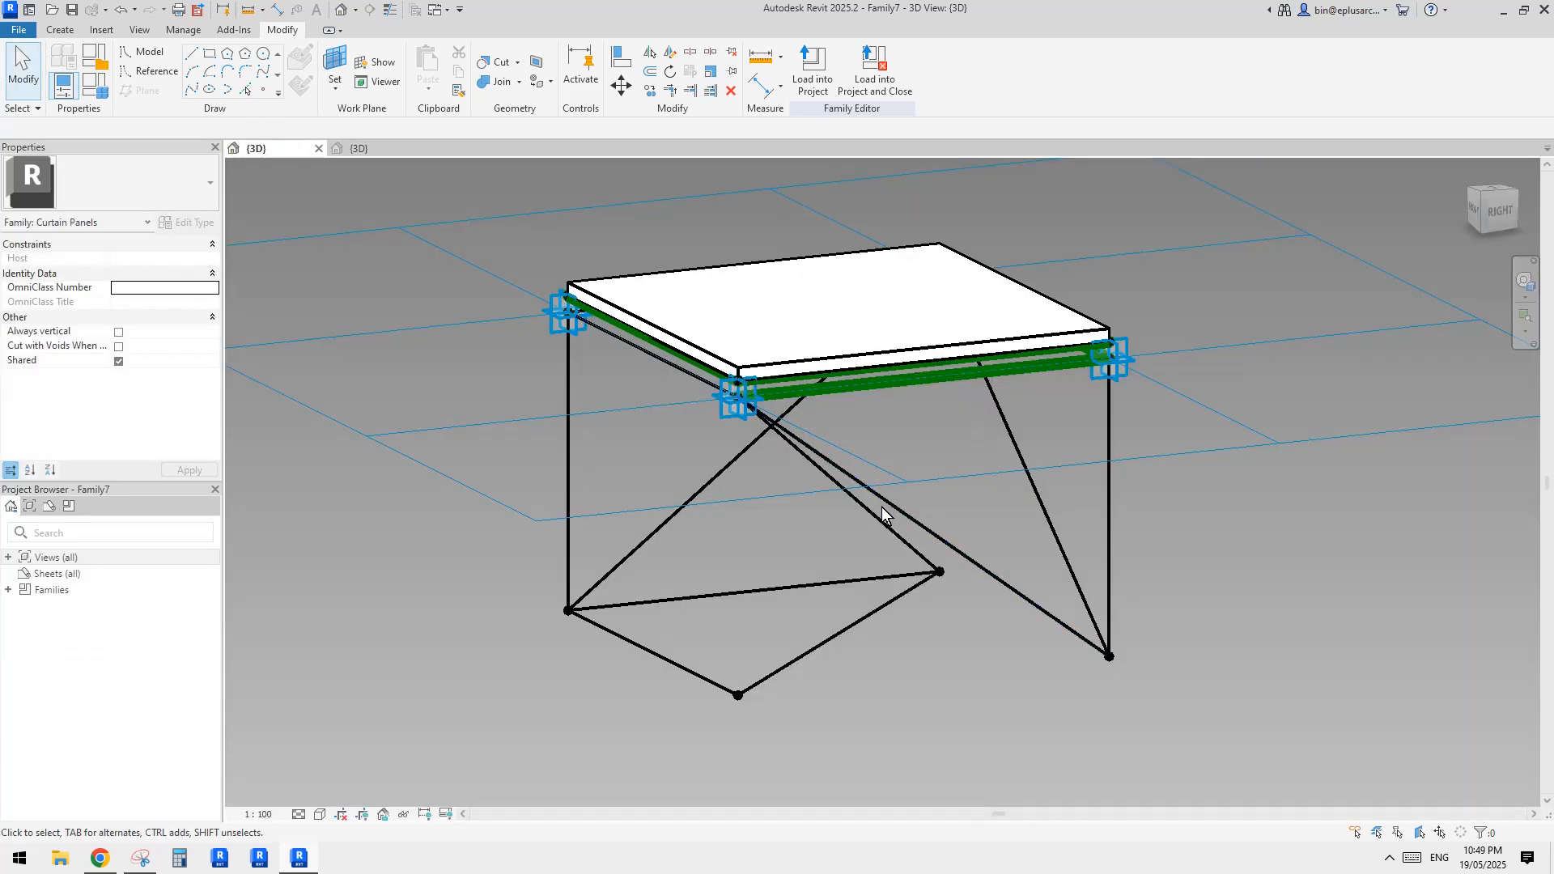
left_click(882, 514)
mouse_move(1001, 538)
middle_mouse_down("shift")
mouse_move(812, 433)
mouse_move(739, 538)
mouse_move(997, 564)
mouse_move(982, 416)
mouse_move(742, 462)
mouse_move(711, 527)
mouse_move(670, 391)
mouse_move(1013, 354)
mouse_move(955, 380)
mouse_move(922, 368)
mouse_move(832, 430)
mouse_move(944, 461)
mouse_move(908, 451)
mouse_move(895, 465)
mouse_move(1012, 395)
mouse_move(1013, 488)
mouse_move(981, 530)
mouse_move(936, 399)
mouse_move(884, 353)
mouse_move(947, 388)
mouse_move(1013, 310)
mouse_move(988, 517)
middle_mouse_up("shift")
left_click_drag(1045, 567, 1104, 649)
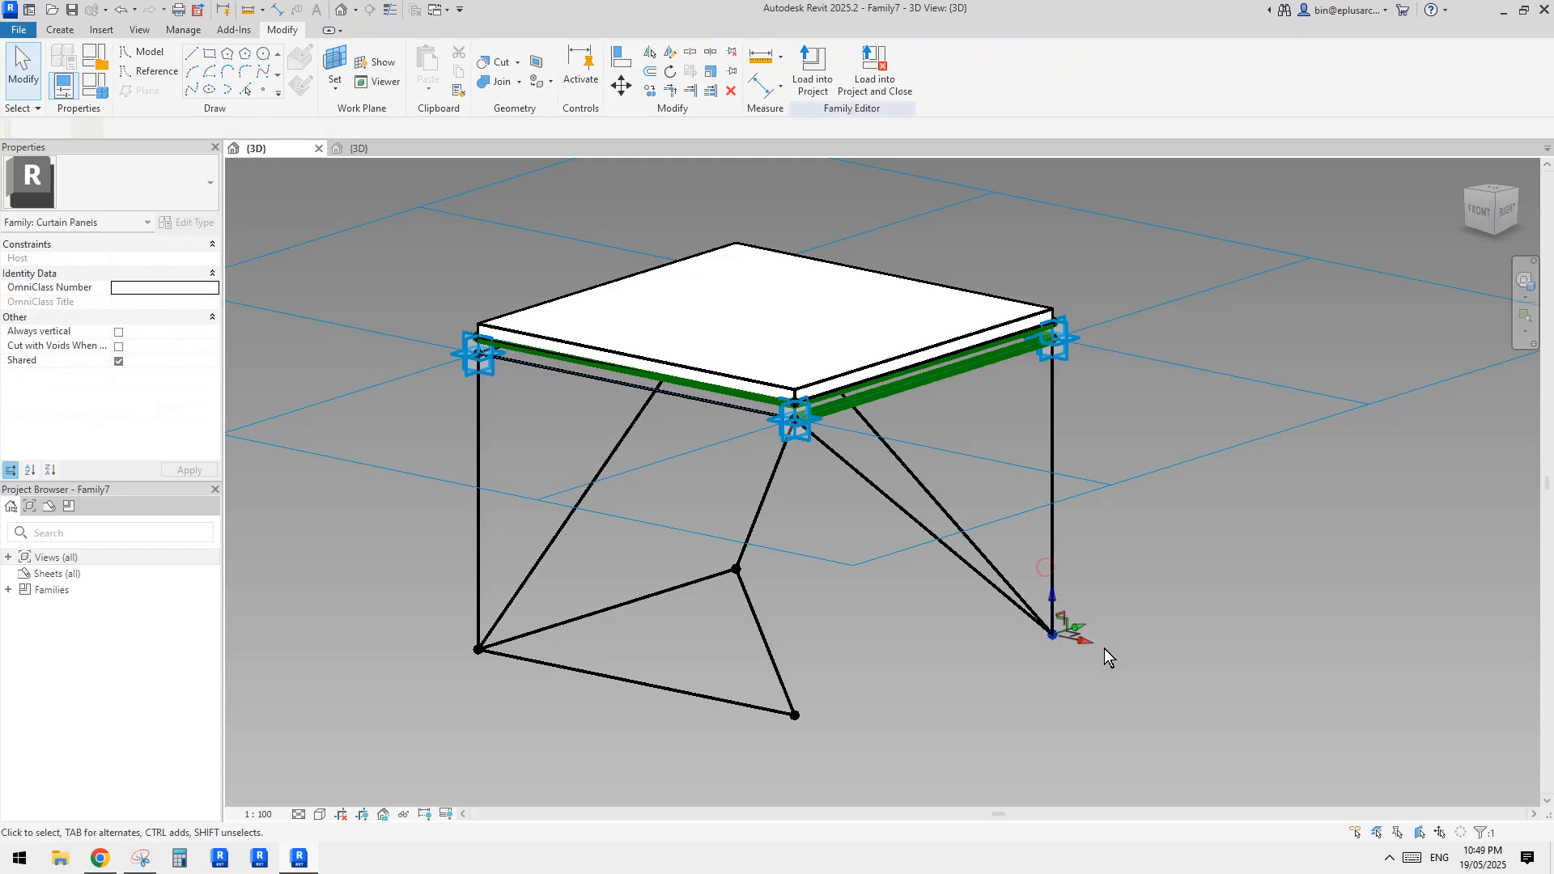
left_click(461, 362, "ctrl")
left_click(191, 90)
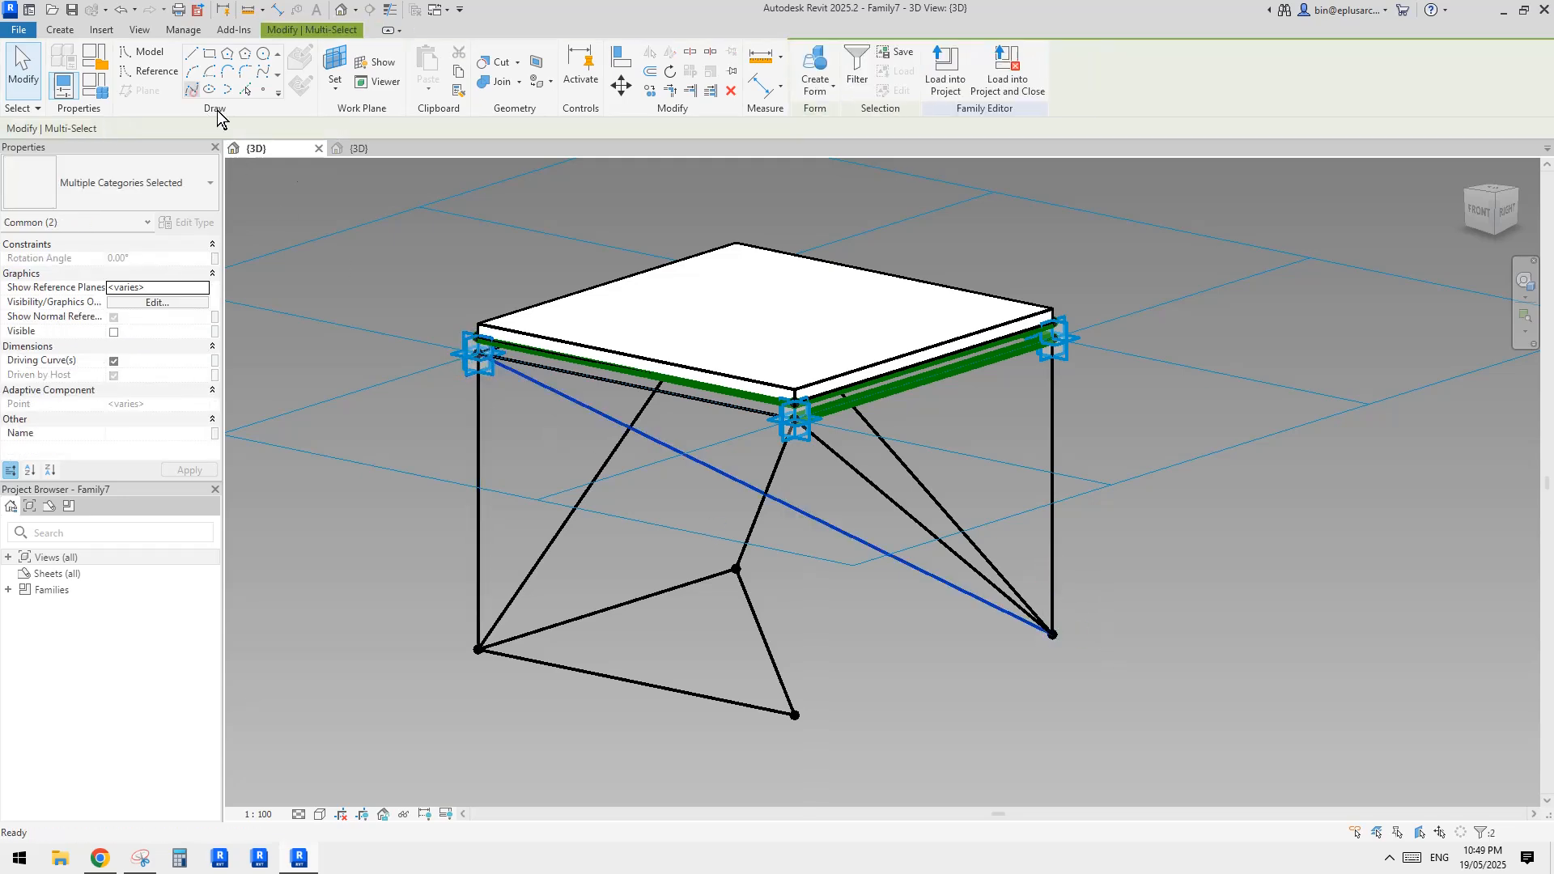
mouse_move(999, 432)
middle_mouse_down("shift")
mouse_move(754, 264)
mouse_move(1002, 375)
mouse_move(827, 416)
mouse_move(988, 426)
middle_mouse_up("shift")
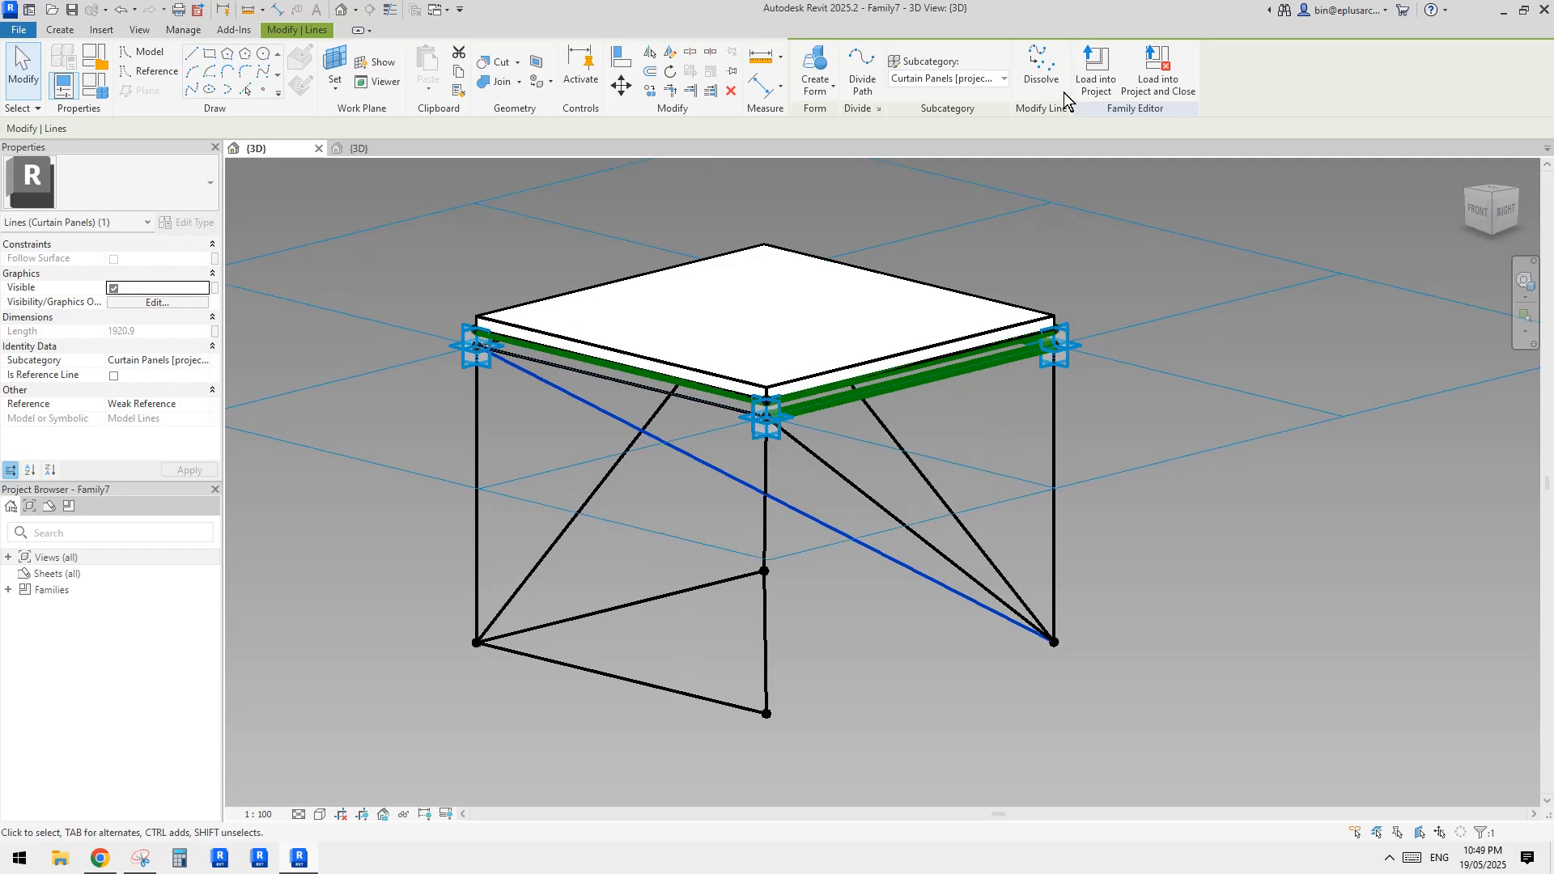
Reload the panel family with the added diagonal into the mass family, overwriting the existing version
left_click(1088, 69)
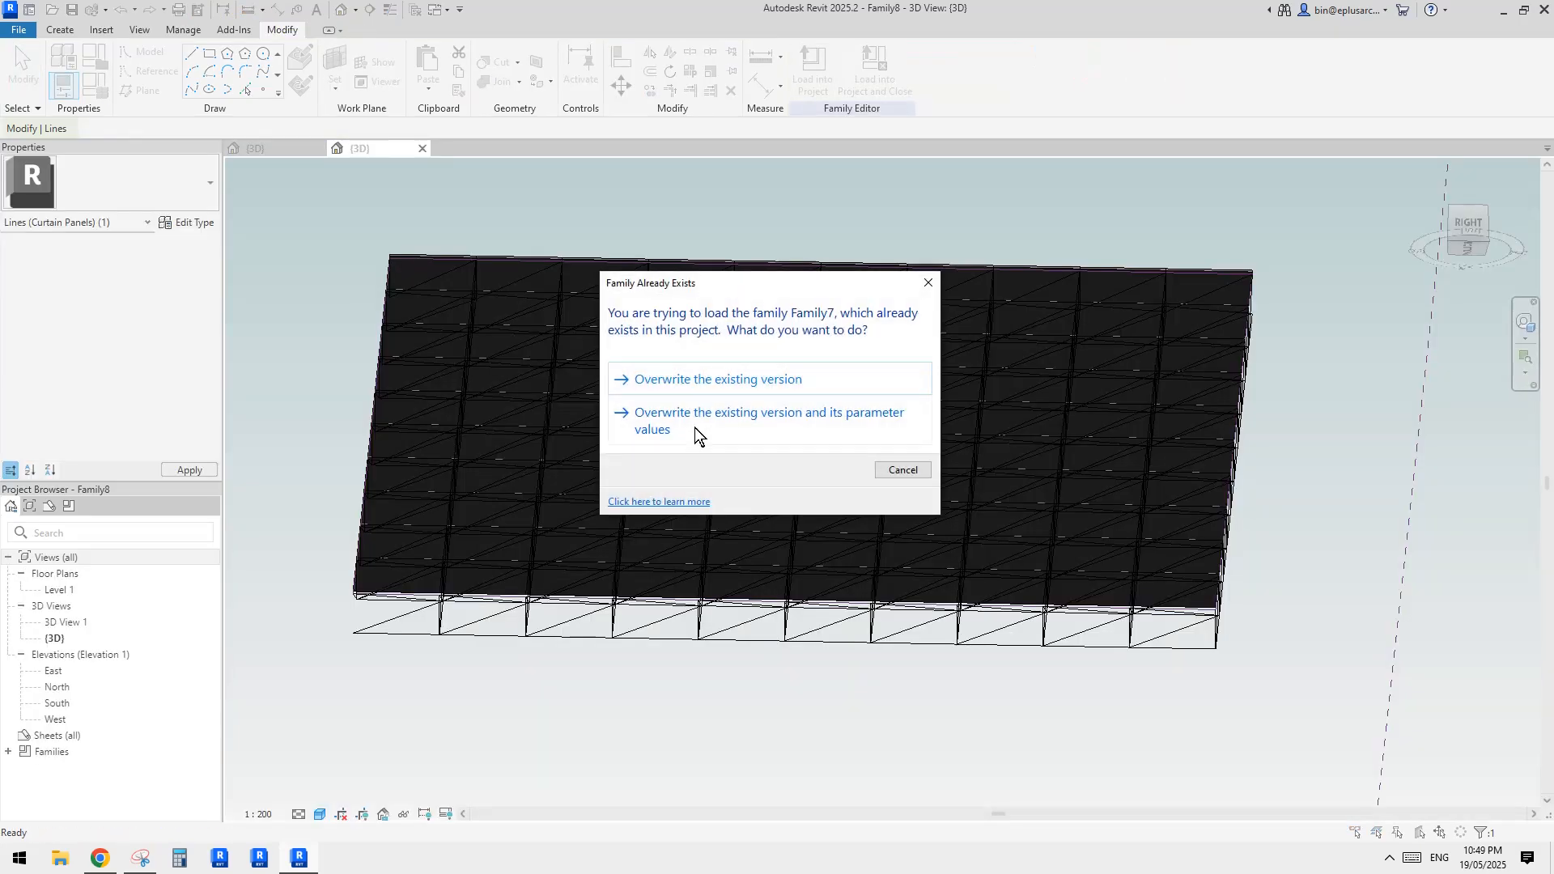
left_click(698, 421)
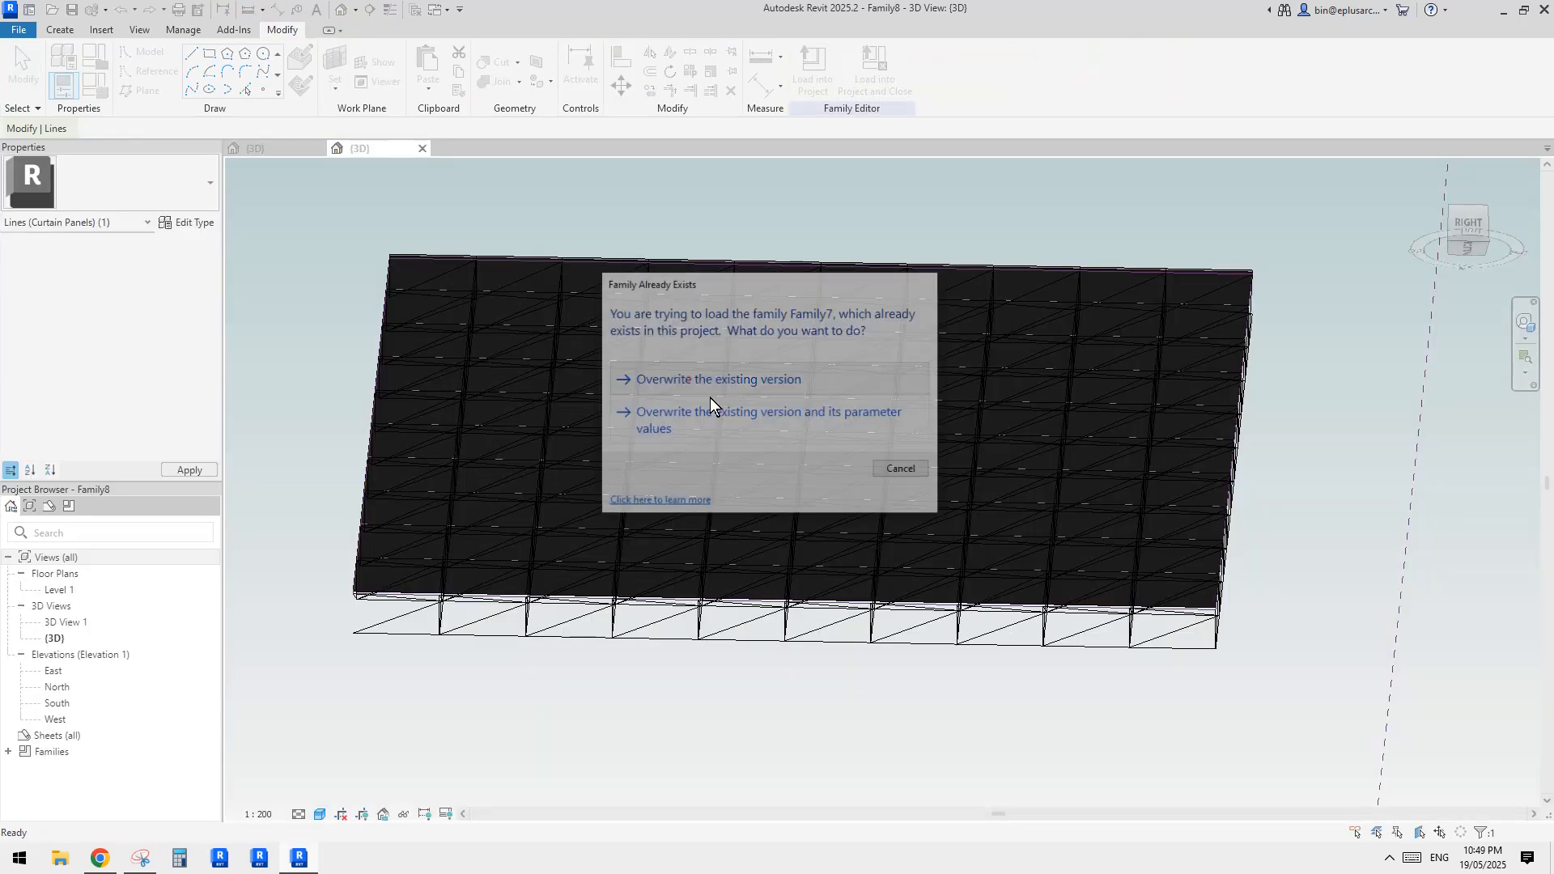
middle_click_drag(932, 591, 337, 148, "shift")
Return to the panel family and temporarily isolate the category of a selected truss diagonal in the 3D view
left_click(279, 149)
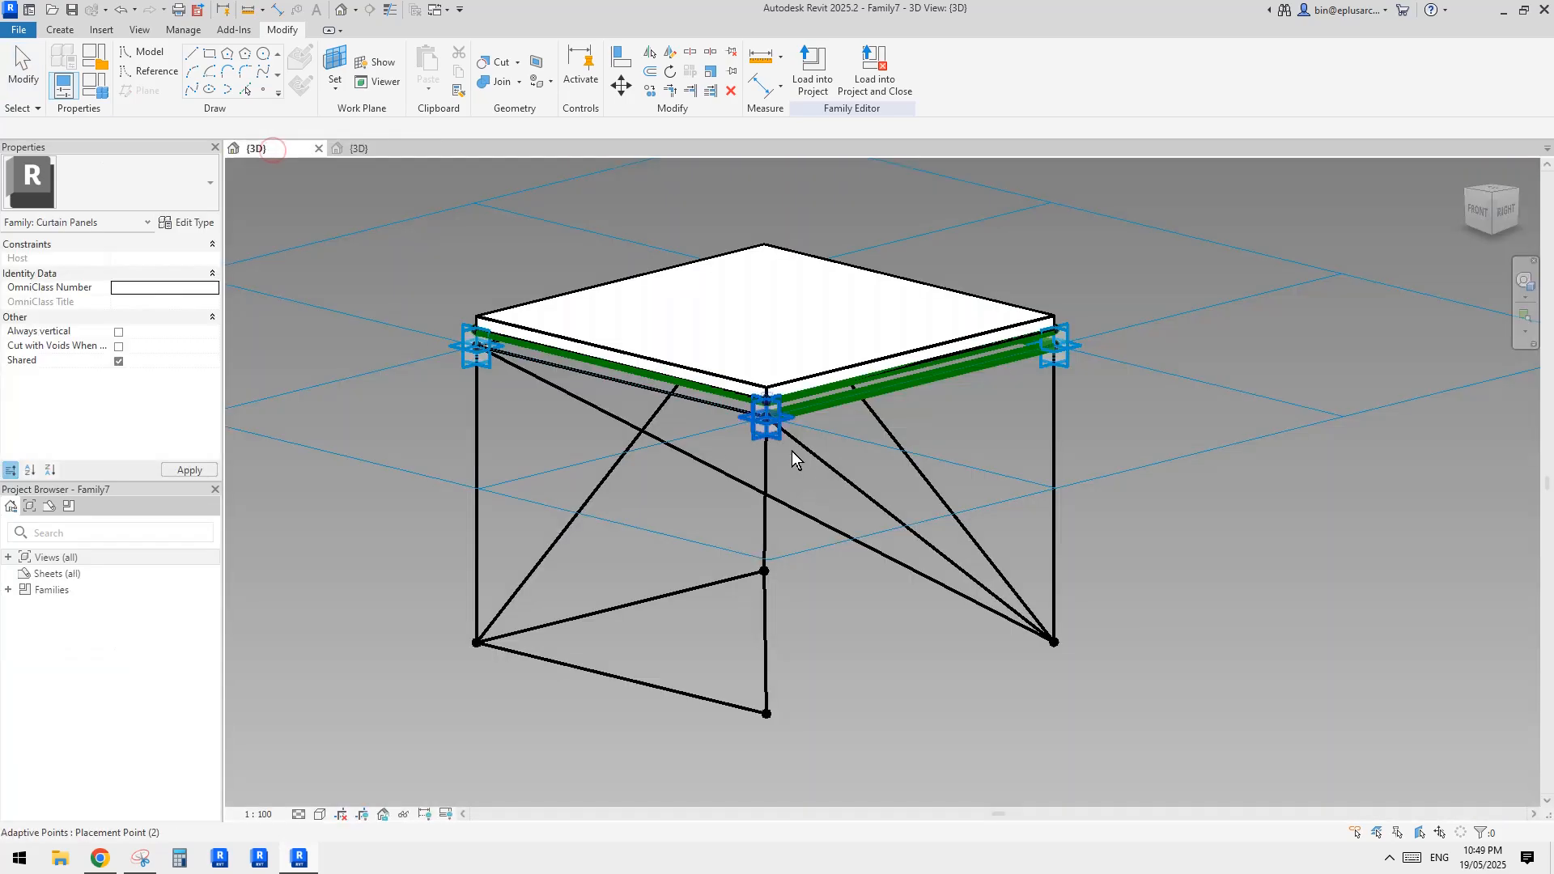
middle_click_drag(907, 519, 983, 342, "shift")
middle_click_drag(821, 511, 1119, 495, "shift")
left_click_drag(1255, 520, 1026, 513)
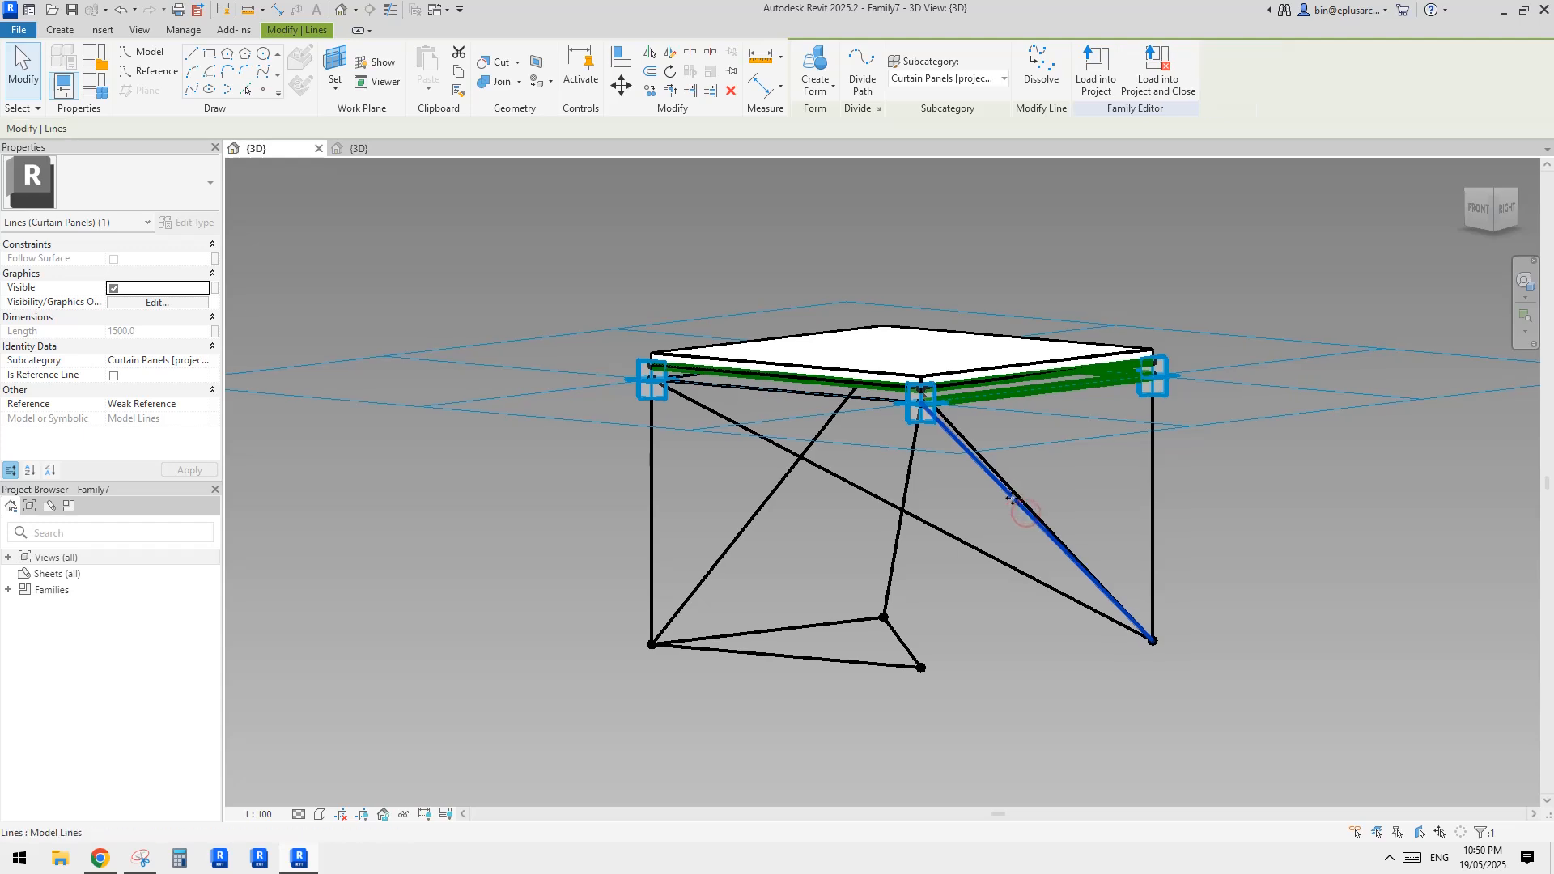
mouse_move(1004, 498)
middle_mouse_down()
mouse_move(950, 515)
mouse_move(960, 542)
mouse_move(974, 458)
mouse_move(908, 506)
mouse_move(868, 484)
mouse_move(746, 482)
mouse_move(694, 510)
mouse_move(968, 505)
mouse_move(972, 482)
mouse_move(1005, 528)
middle_mouse_up()
key("i")
key("c")
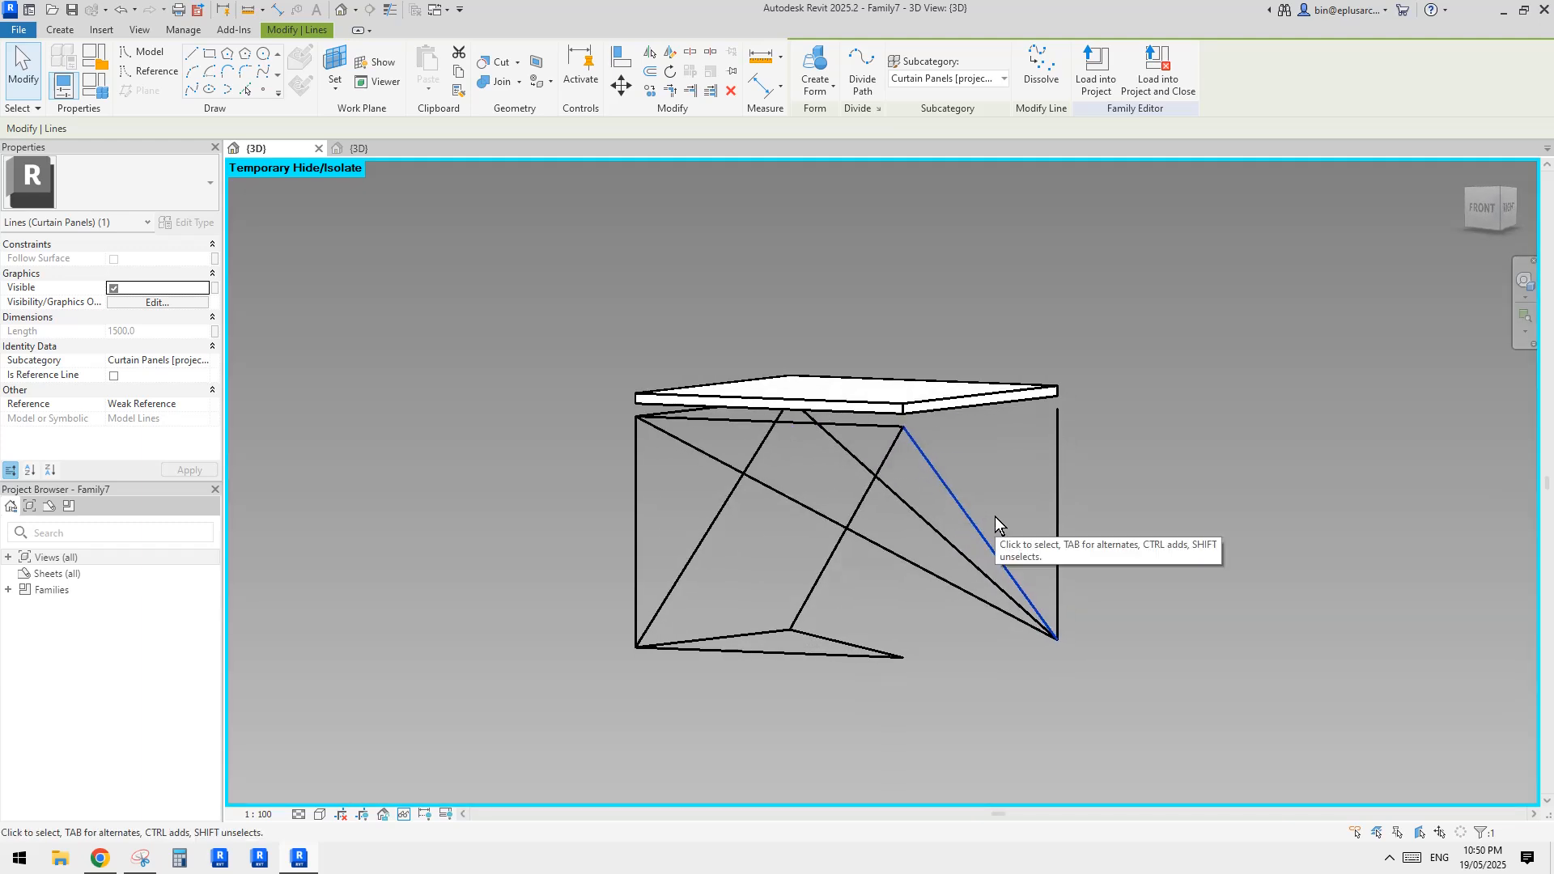
middle_click_drag(1056, 594, 1102, 658, "shift")
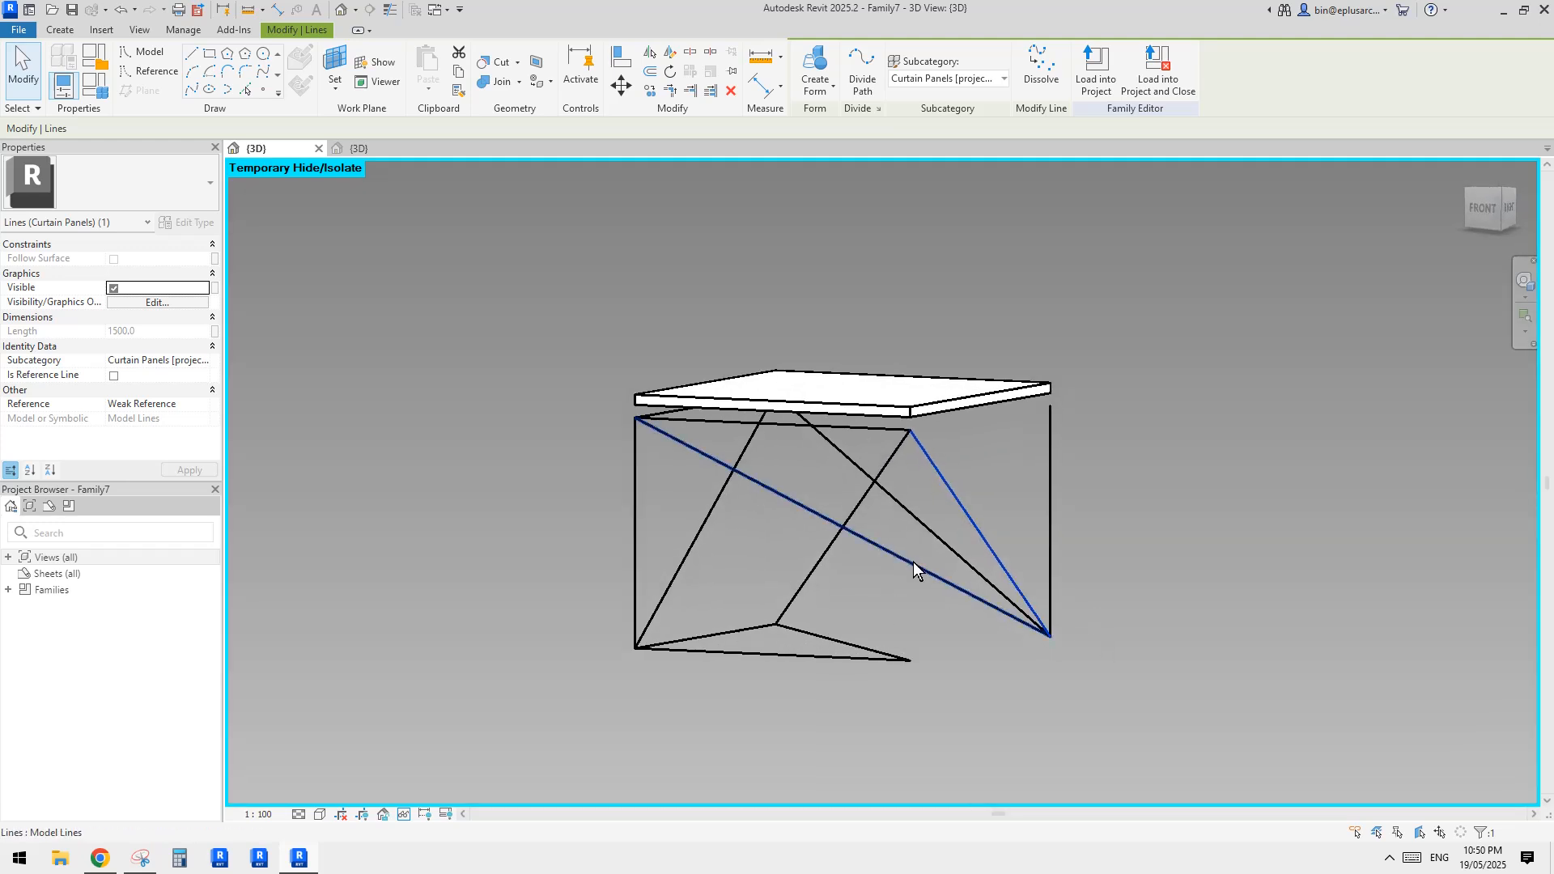
Convert all the isolated truss lines of the panel family into reference lines and end the temporary isolation
middle_click_drag(929, 576, 867, 527, "shift")
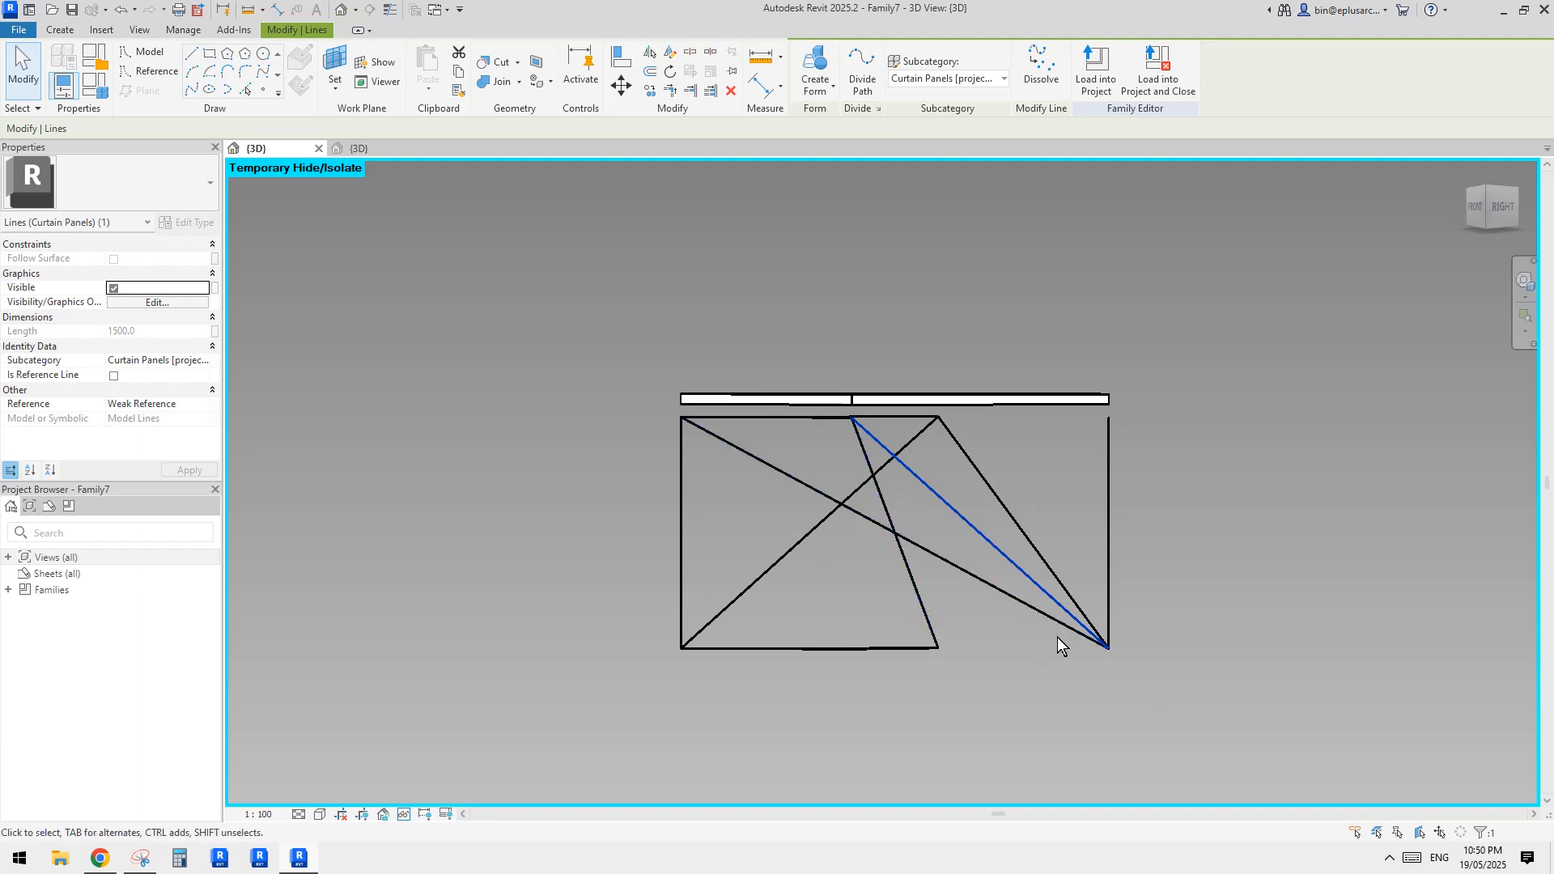
middle_click_drag(1032, 615, 998, 596, "shift")
left_click_drag(1165, 668, 916, 624)
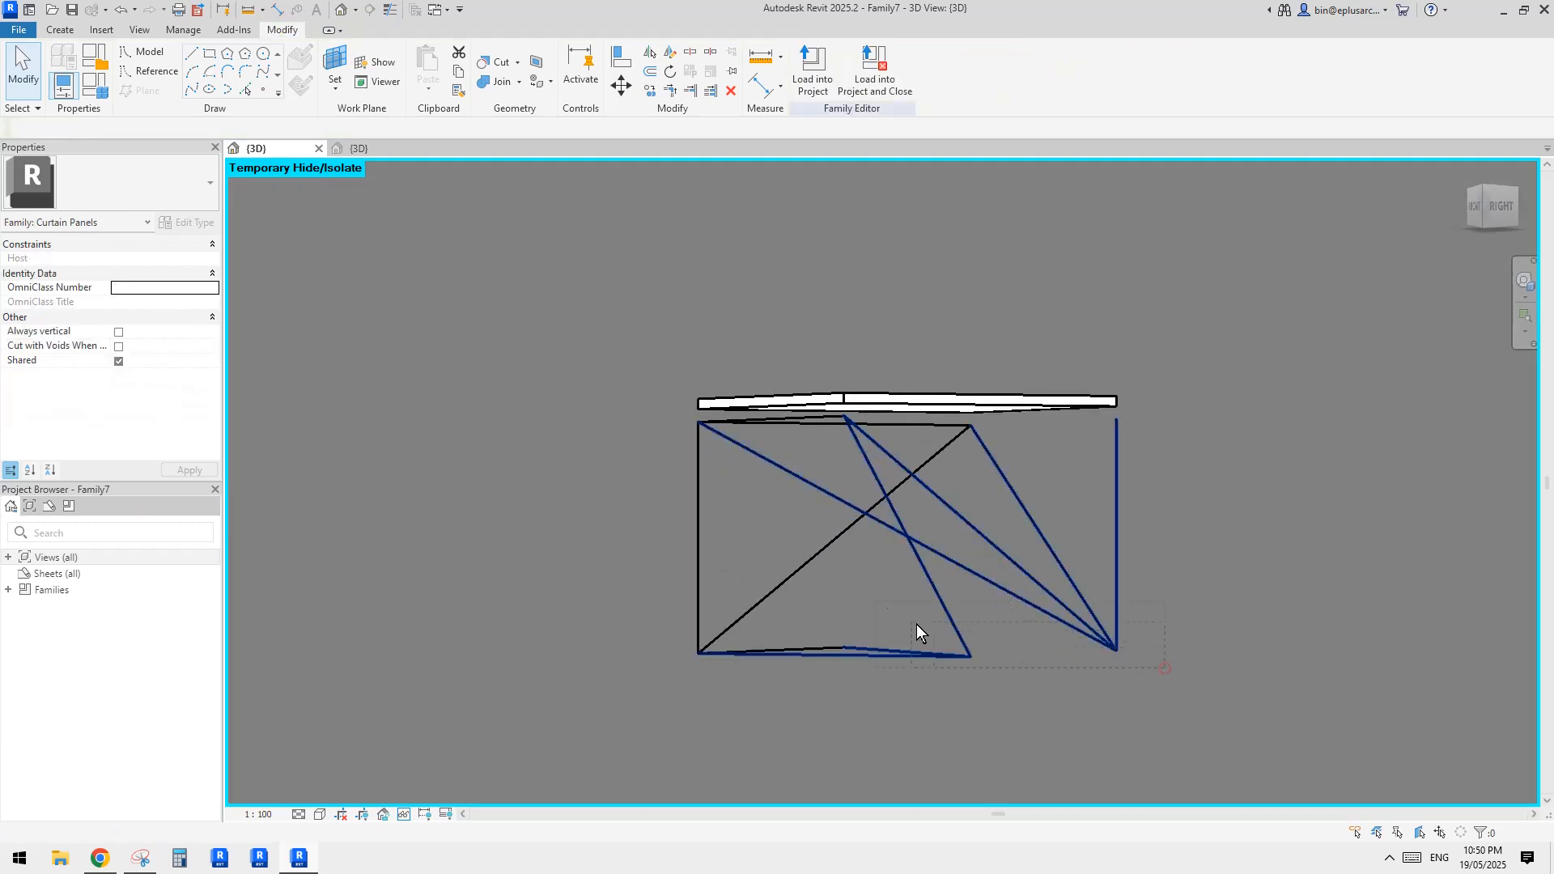
left_click_drag(666, 421, 667, 419)
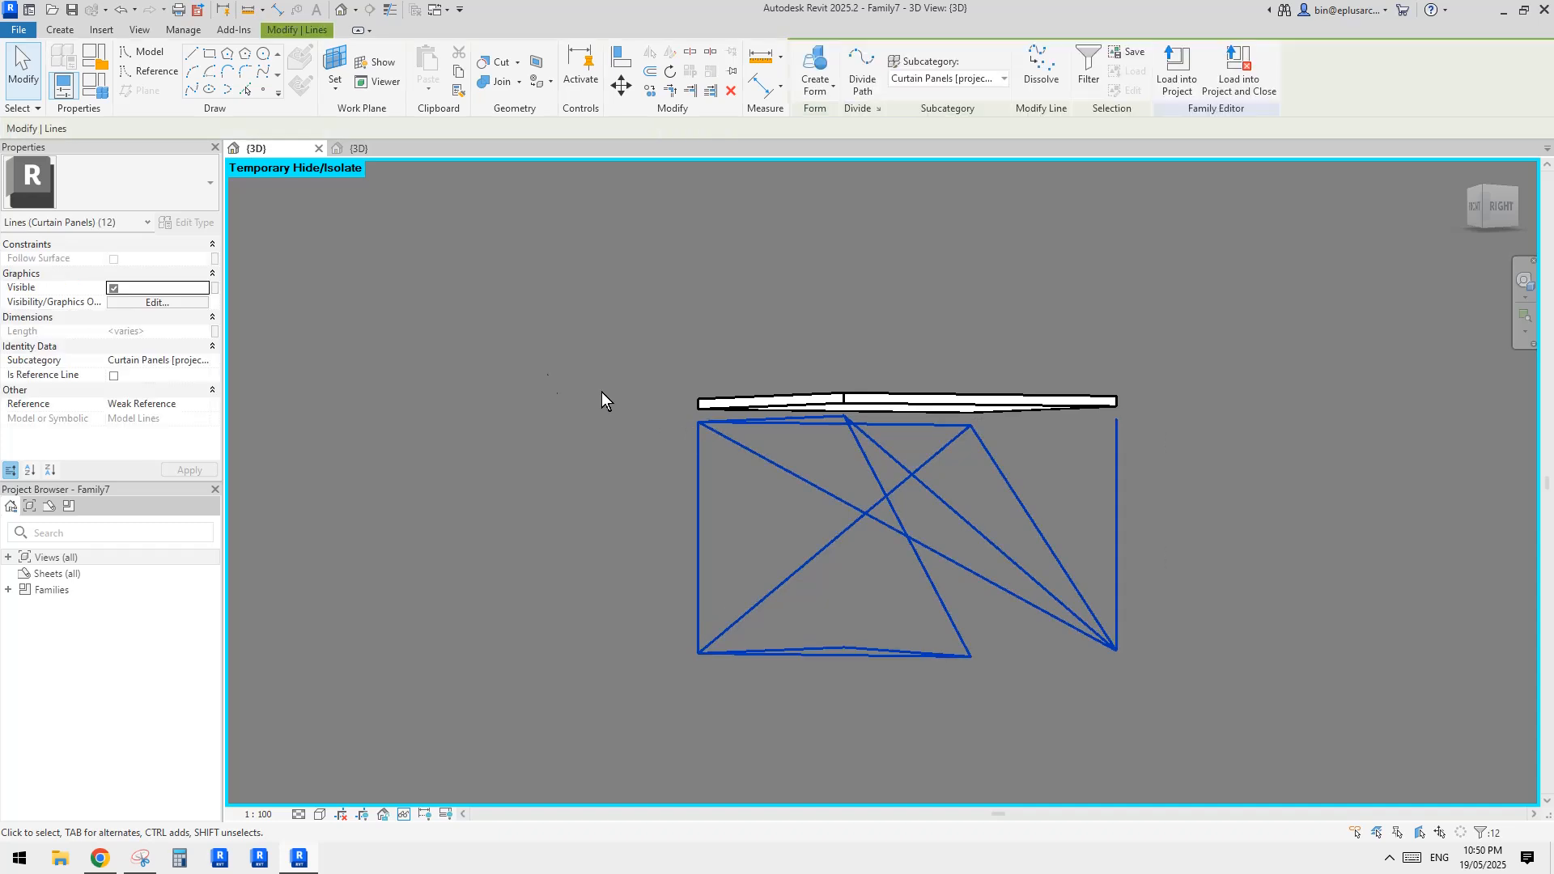
left_click(115, 376)
left_click(678, 424)
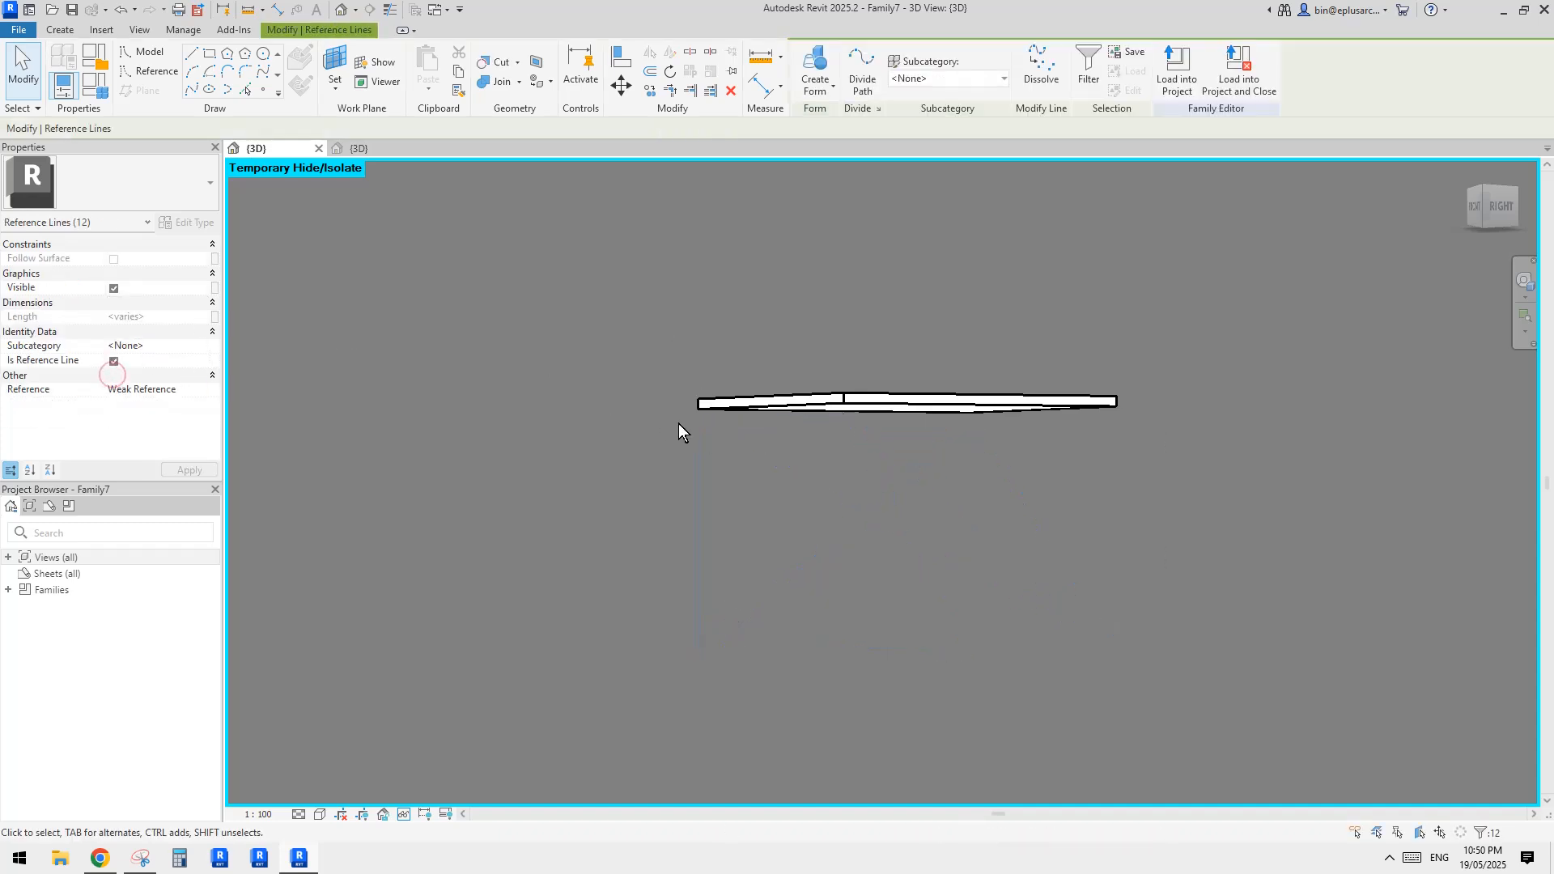
middle_click_drag(929, 468, 799, 571, "shift")
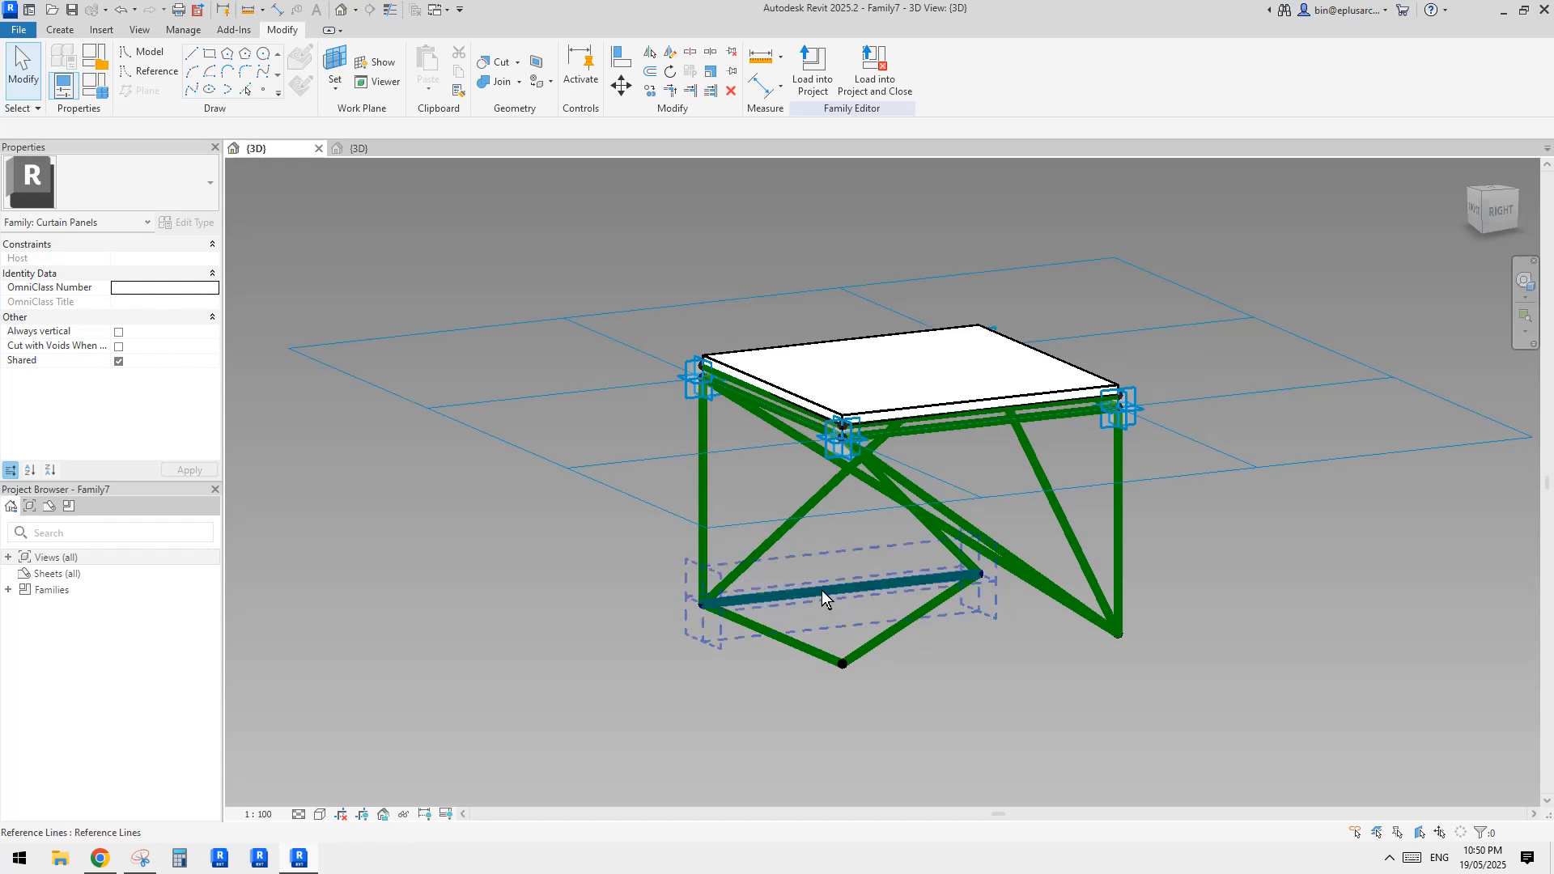
middle_click_drag(809, 545, 809, 560)
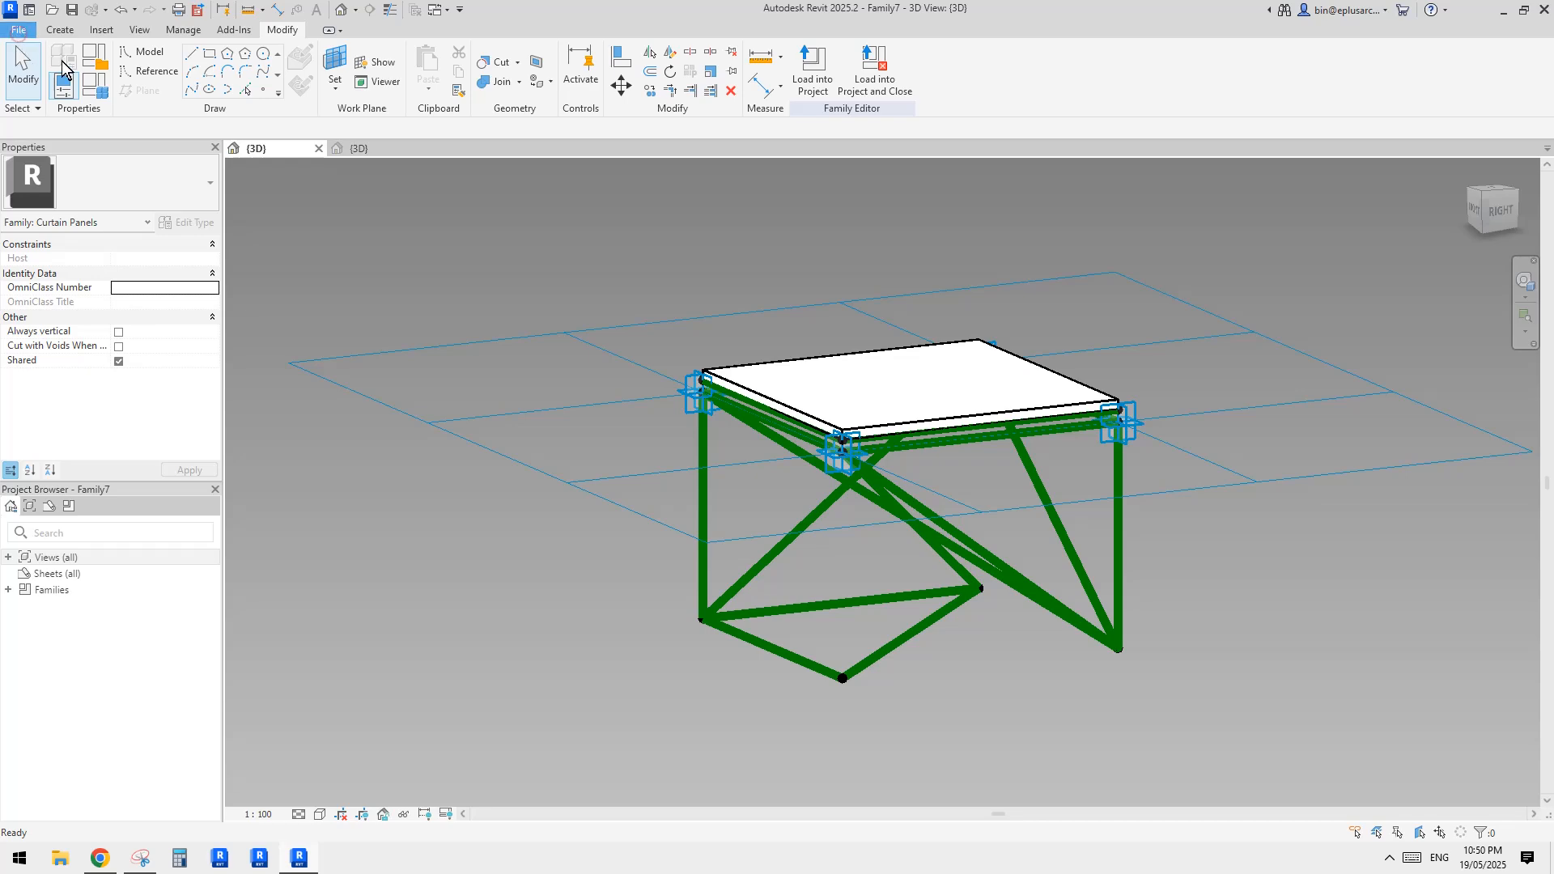
Create a new family from the Metric Generic Model Adaptive template
left_click(17, 30)
left_click(104, 93)
left_click(204, 133)
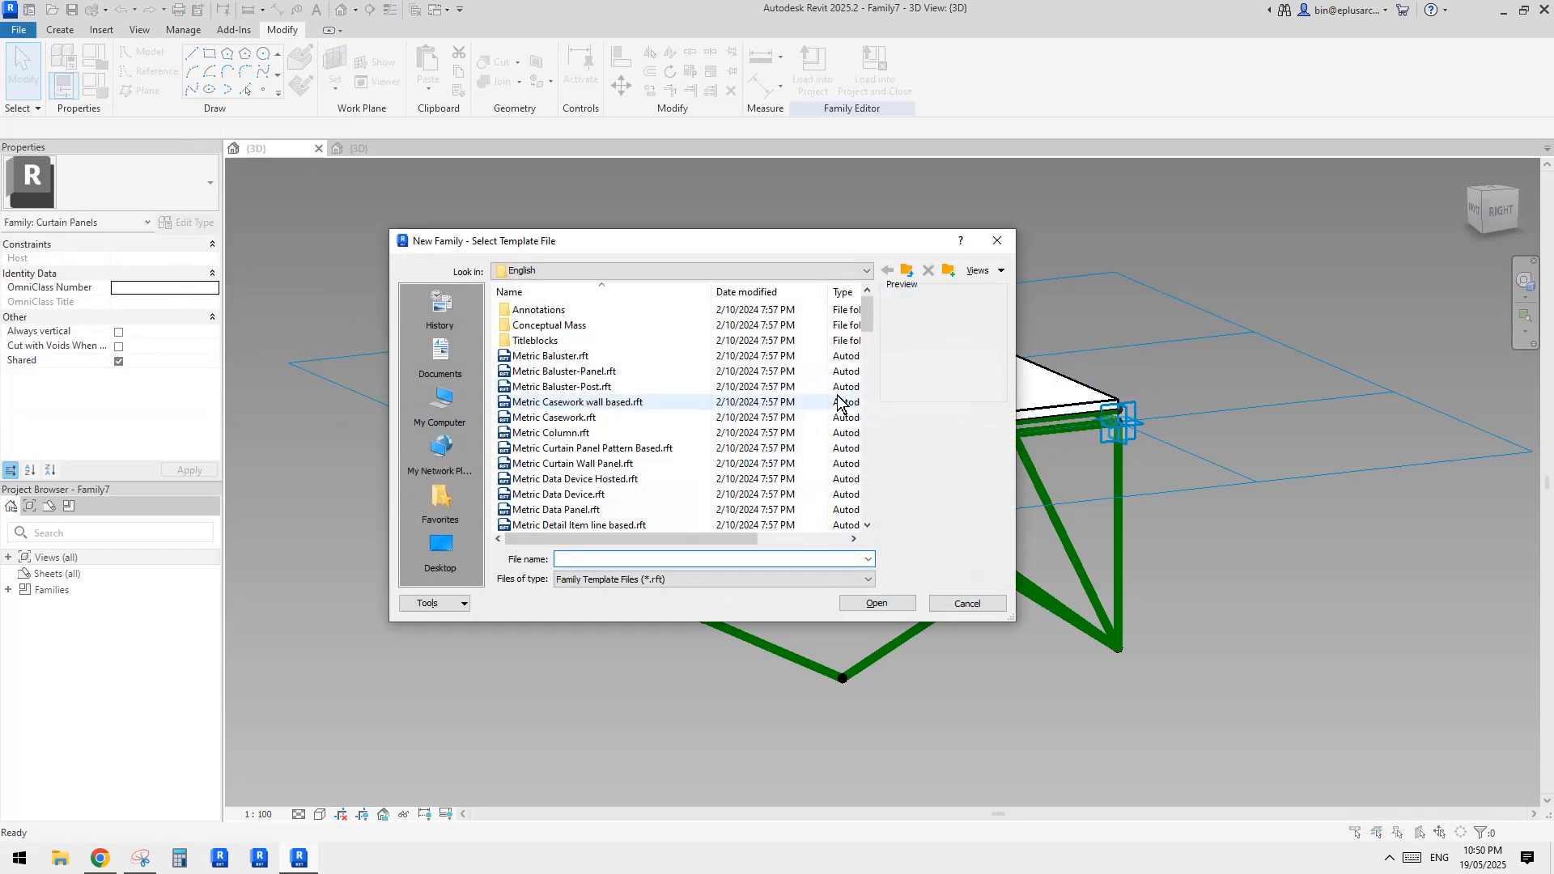
scroll(868, 397, "down", 5)
double_click(679, 386)
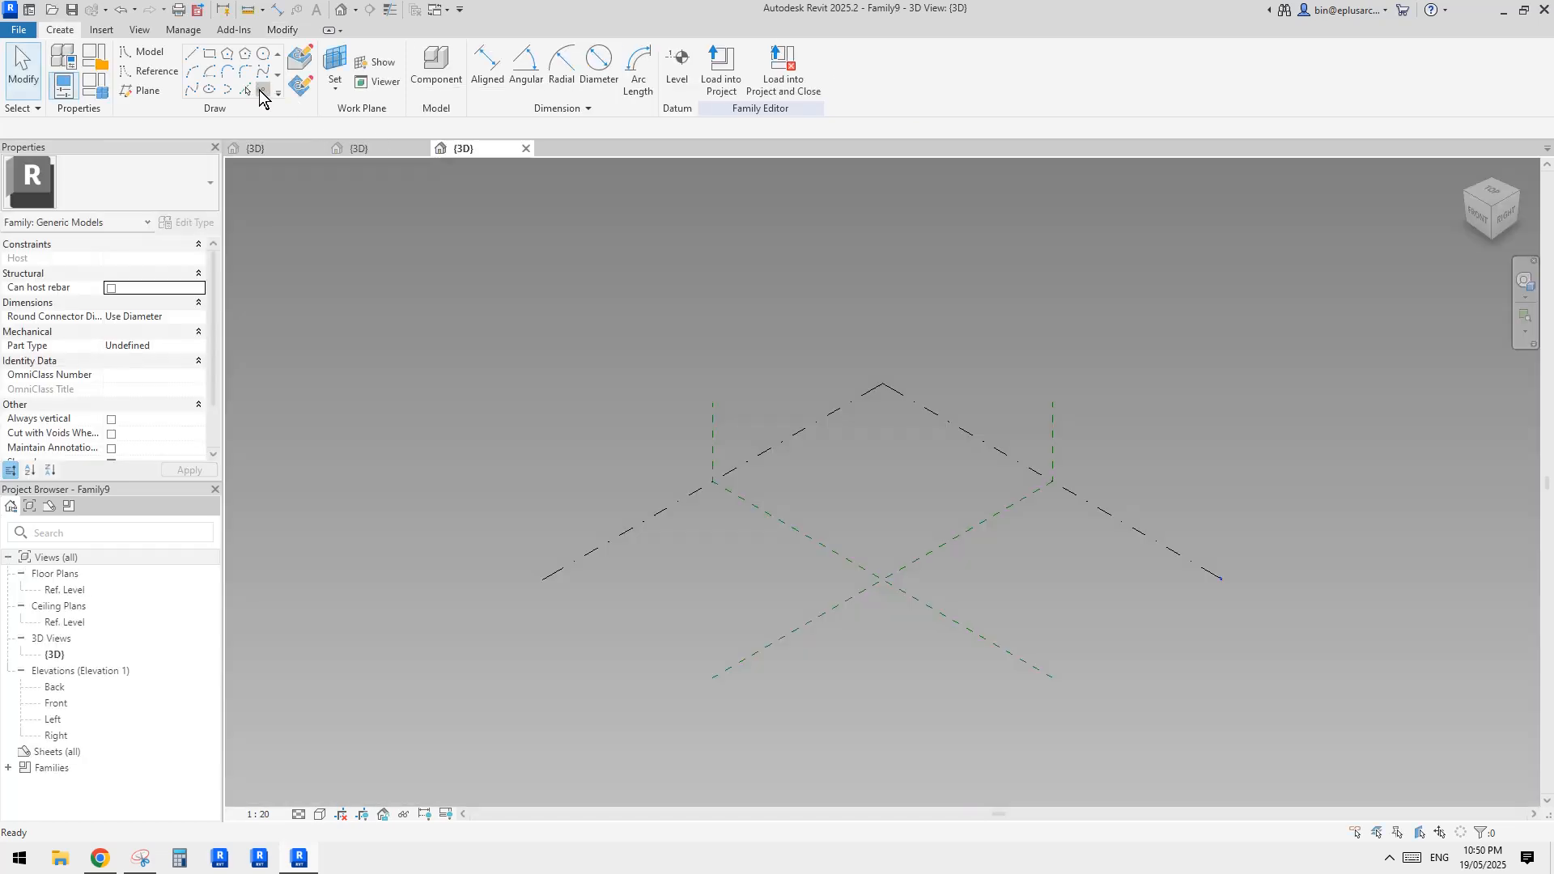
Place two reference points on the reference level near the origin and make both of them adaptive
left_click(262, 90)
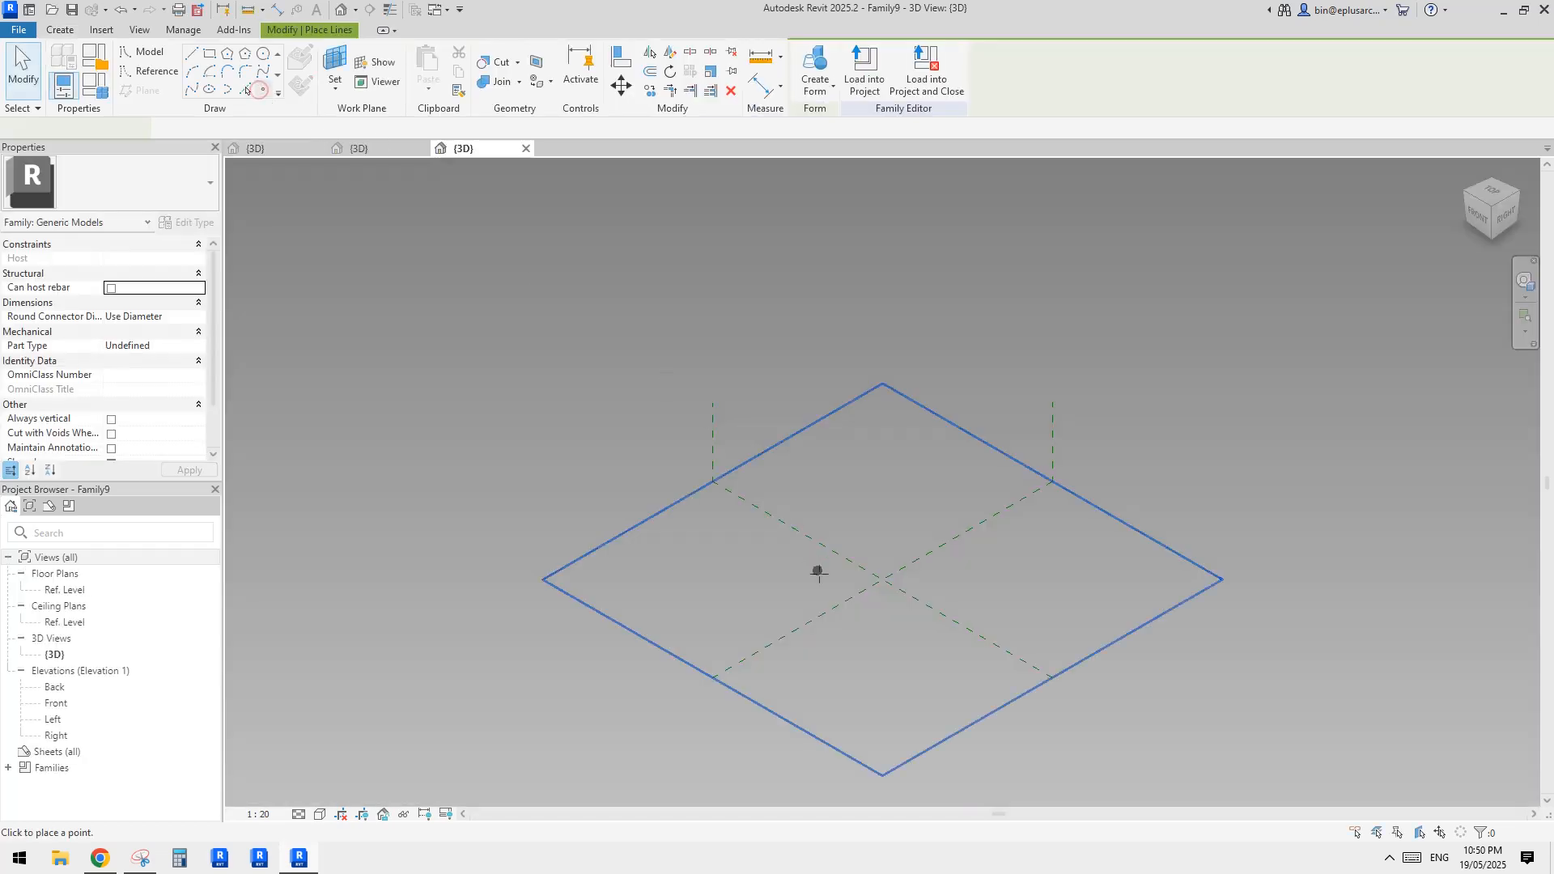
left_click(831, 602)
left_click(889, 547)
key("Escape")
key("Escape")
left_click_drag(788, 483, 931, 635)
scroll(902, 555, "up", 4)
middle_click_drag(902, 555, 872, 552)
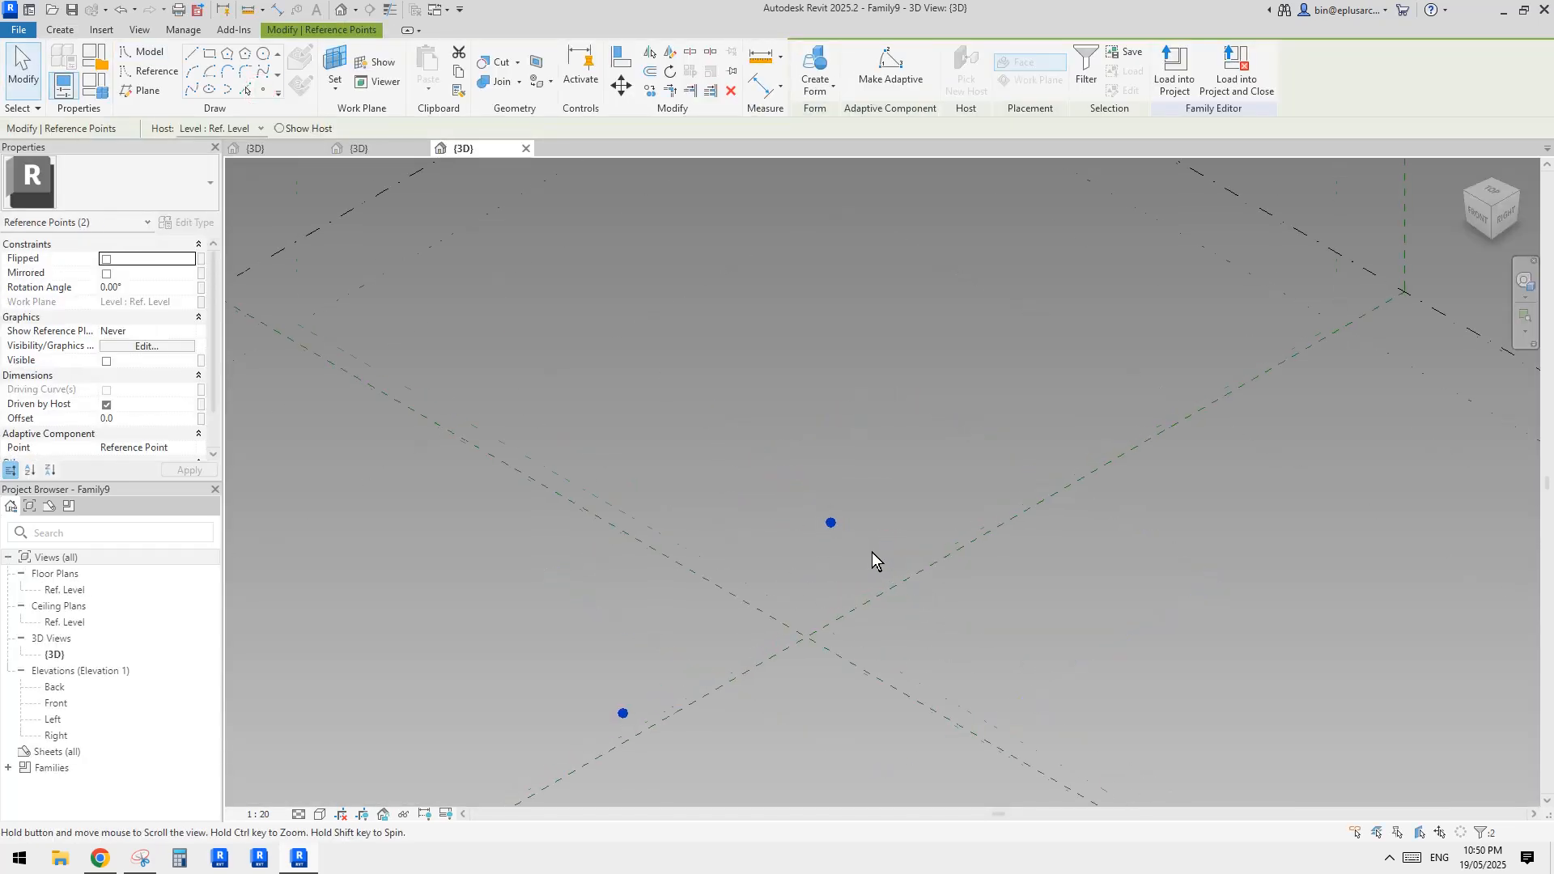
left_click(890, 71)
middle_click_drag(701, 341, 705, 304)
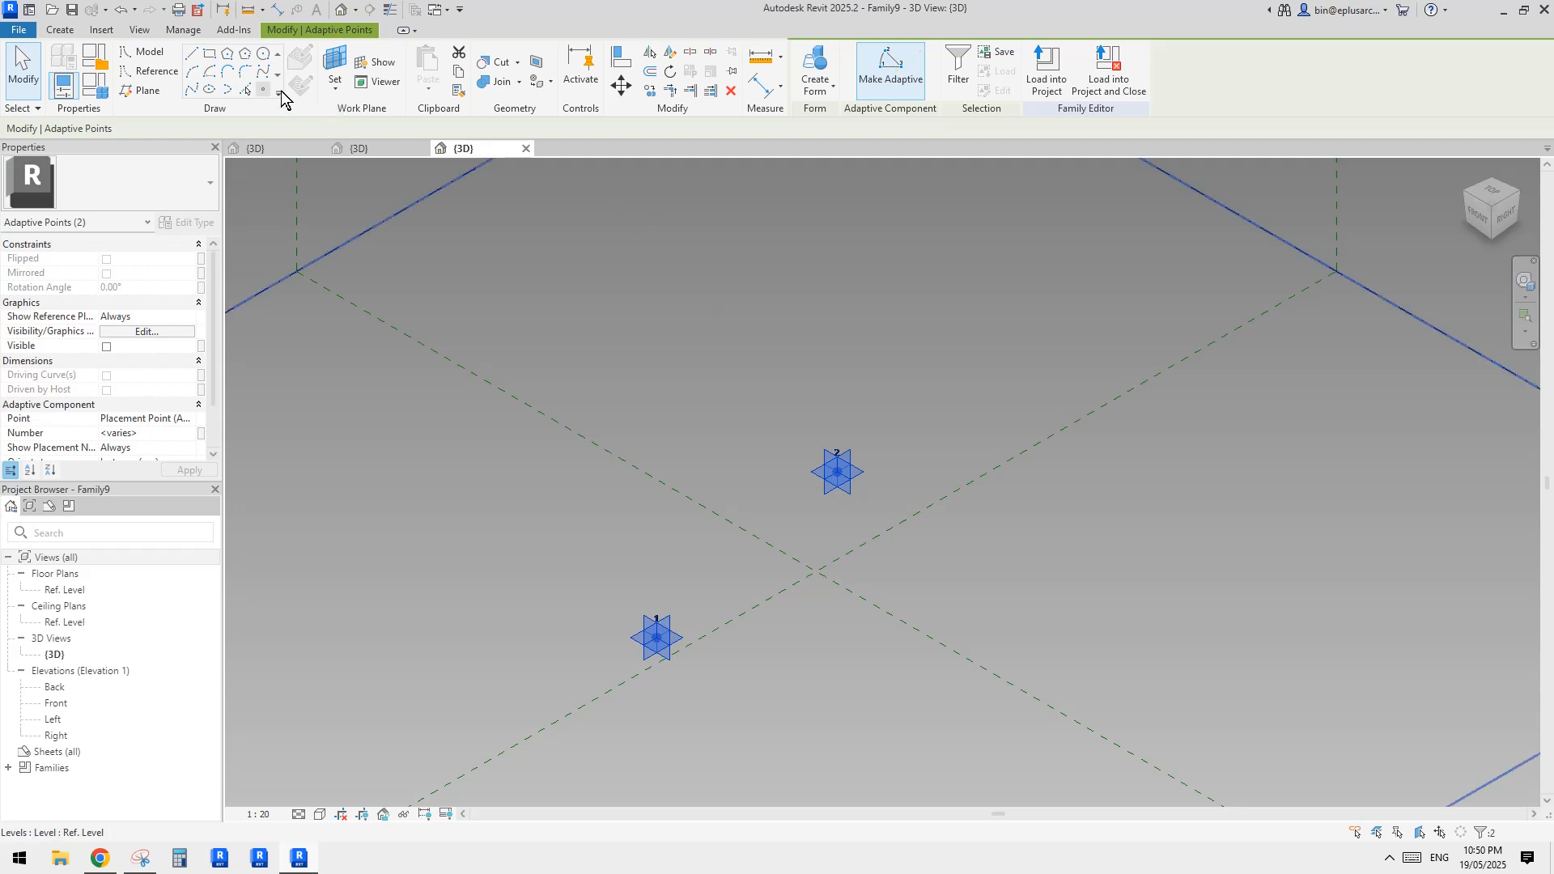
Connect the two adaptive points with a spline through points, make it a reference line, and place a reference point on it
left_click(185, 94)
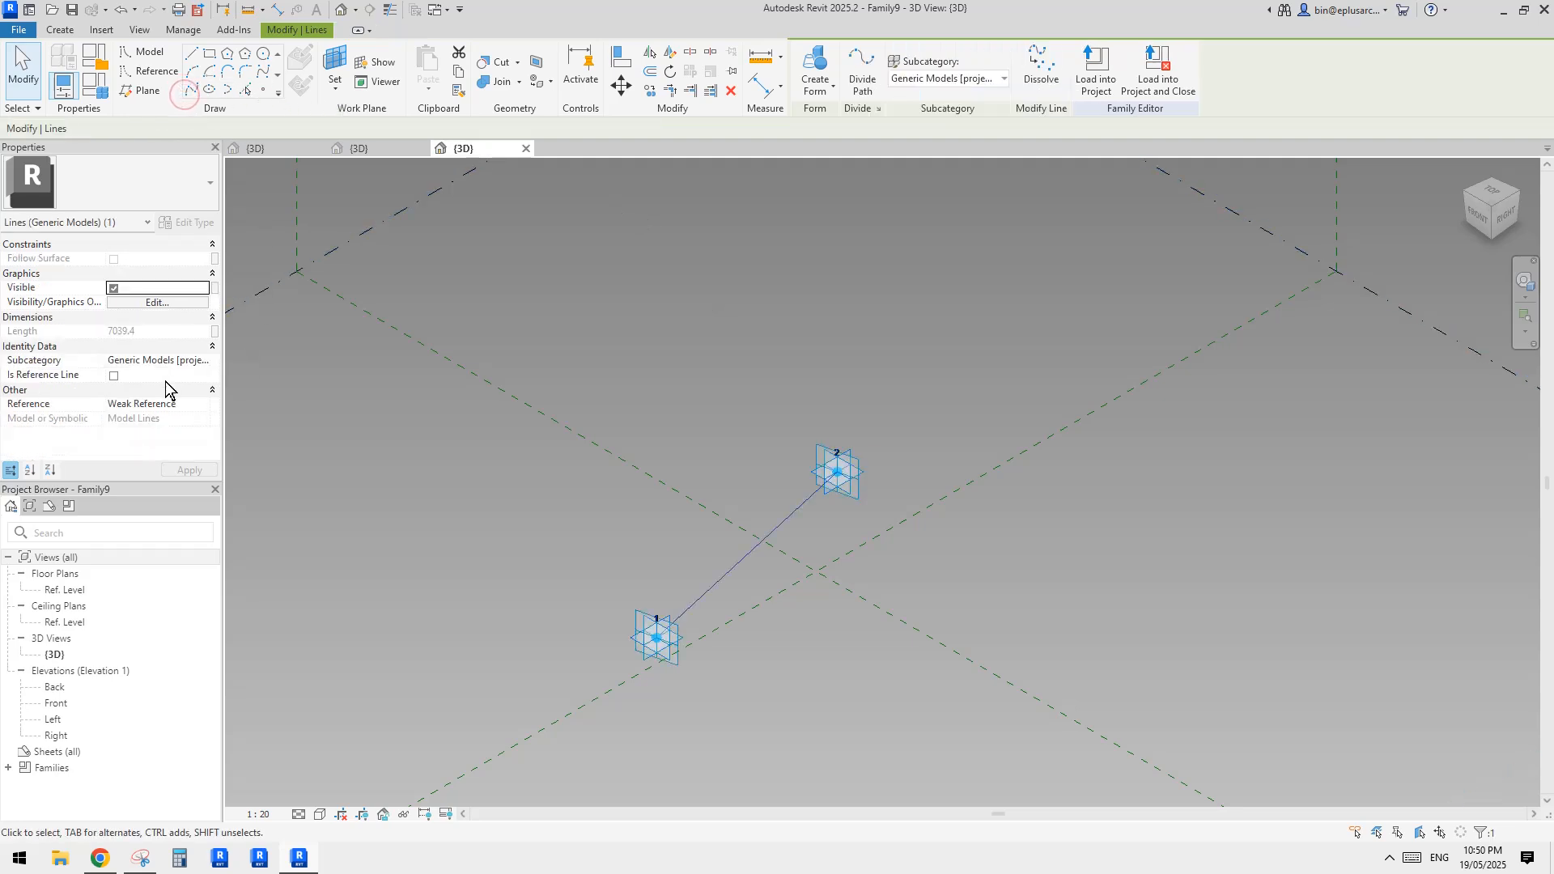
left_click(114, 375)
left_click(263, 89)
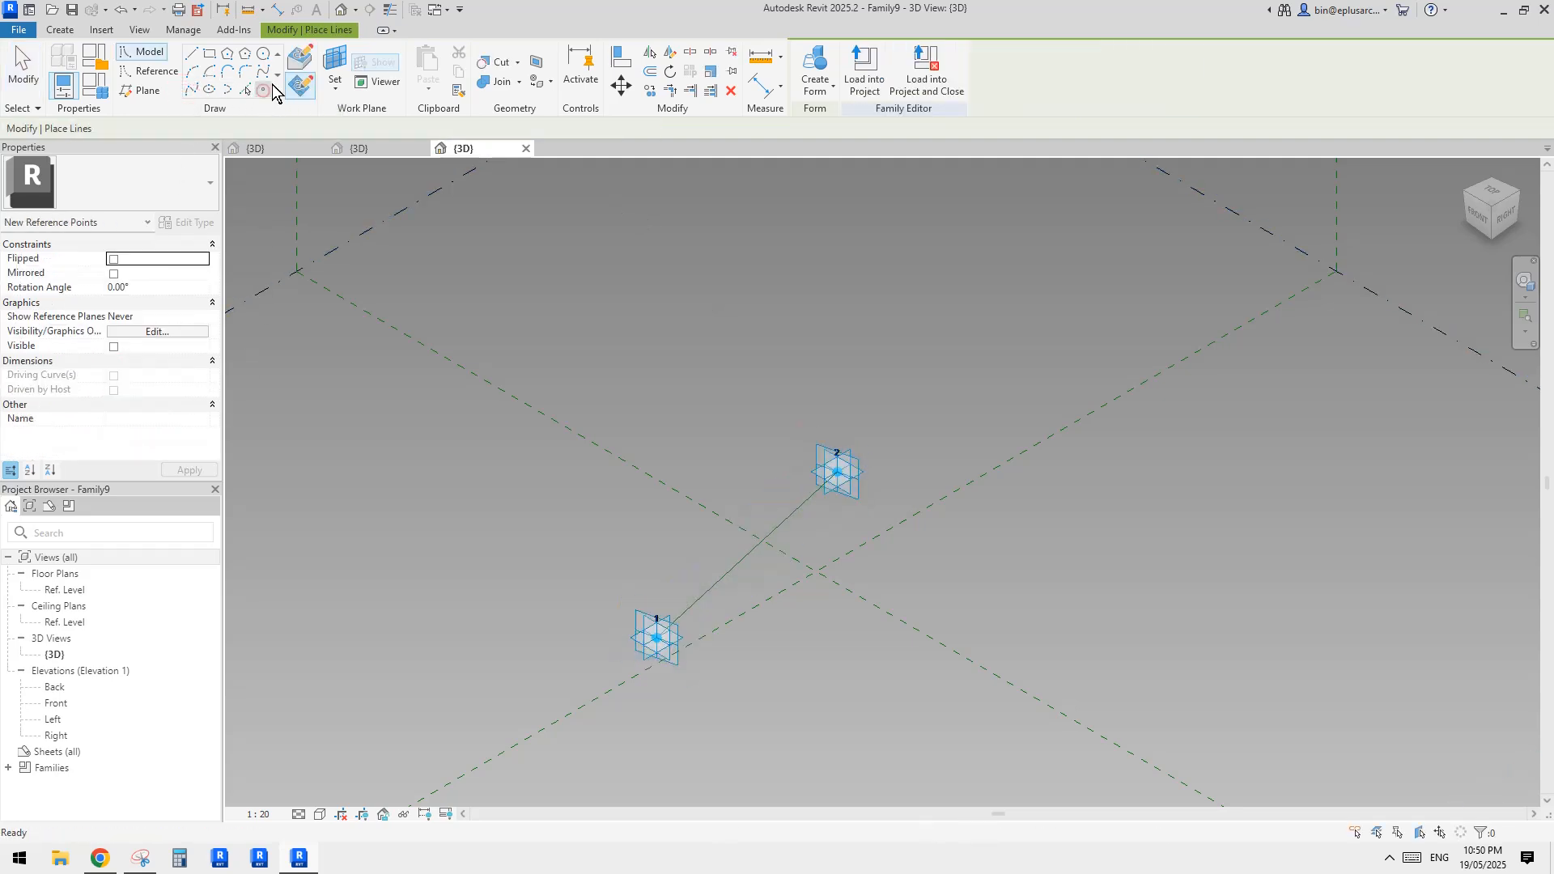
left_click(299, 65)
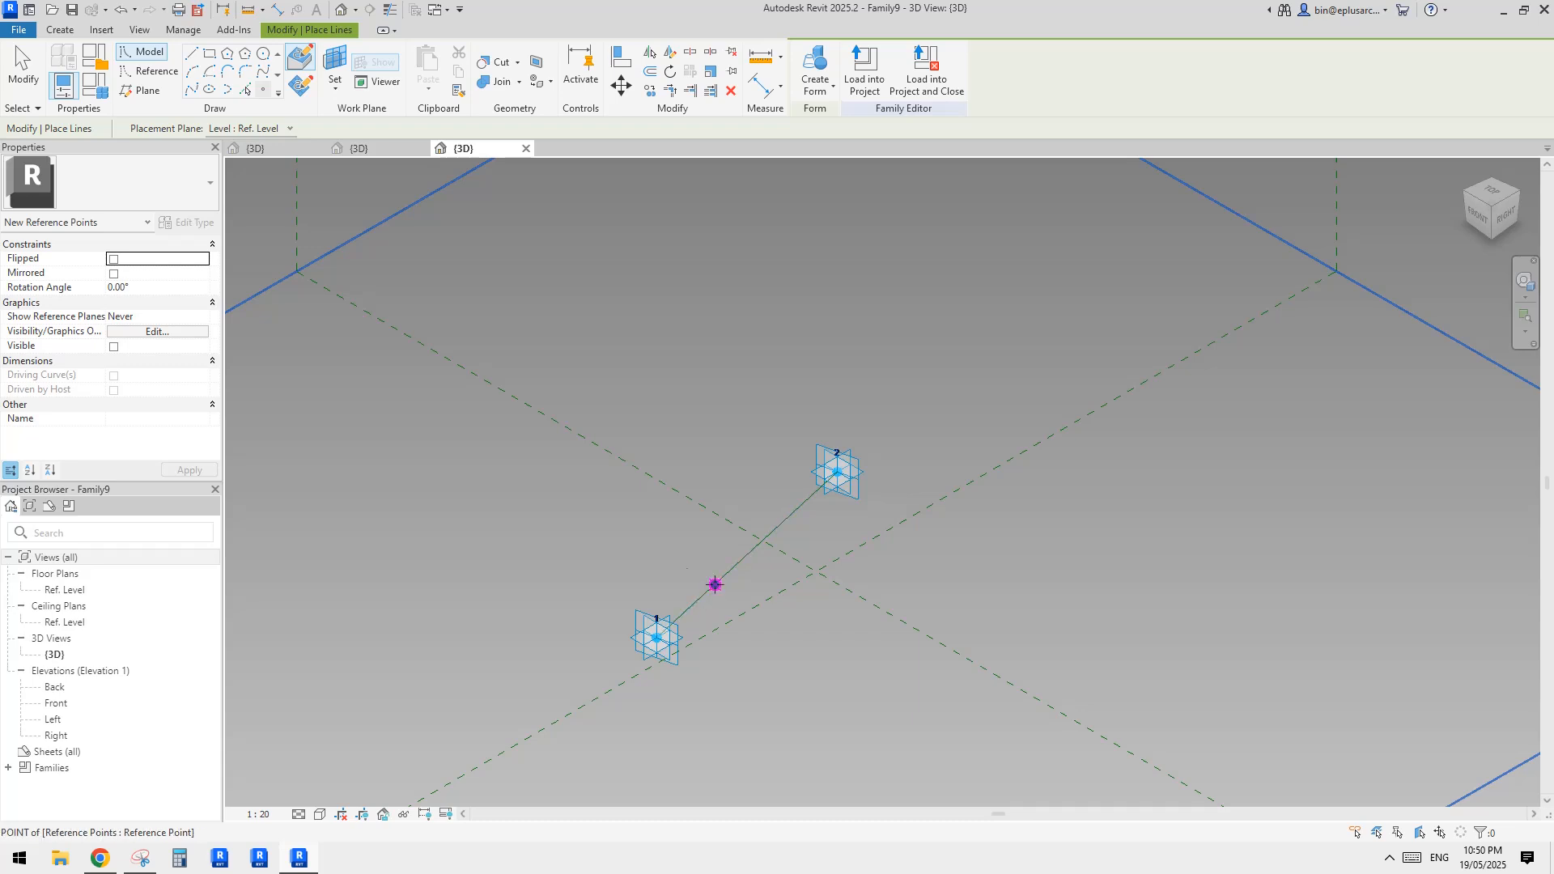
Draw a reference circle with a radius of about 520 mm, centred on the line's hosted point and lying in that point's work plane
left_click(150, 72)
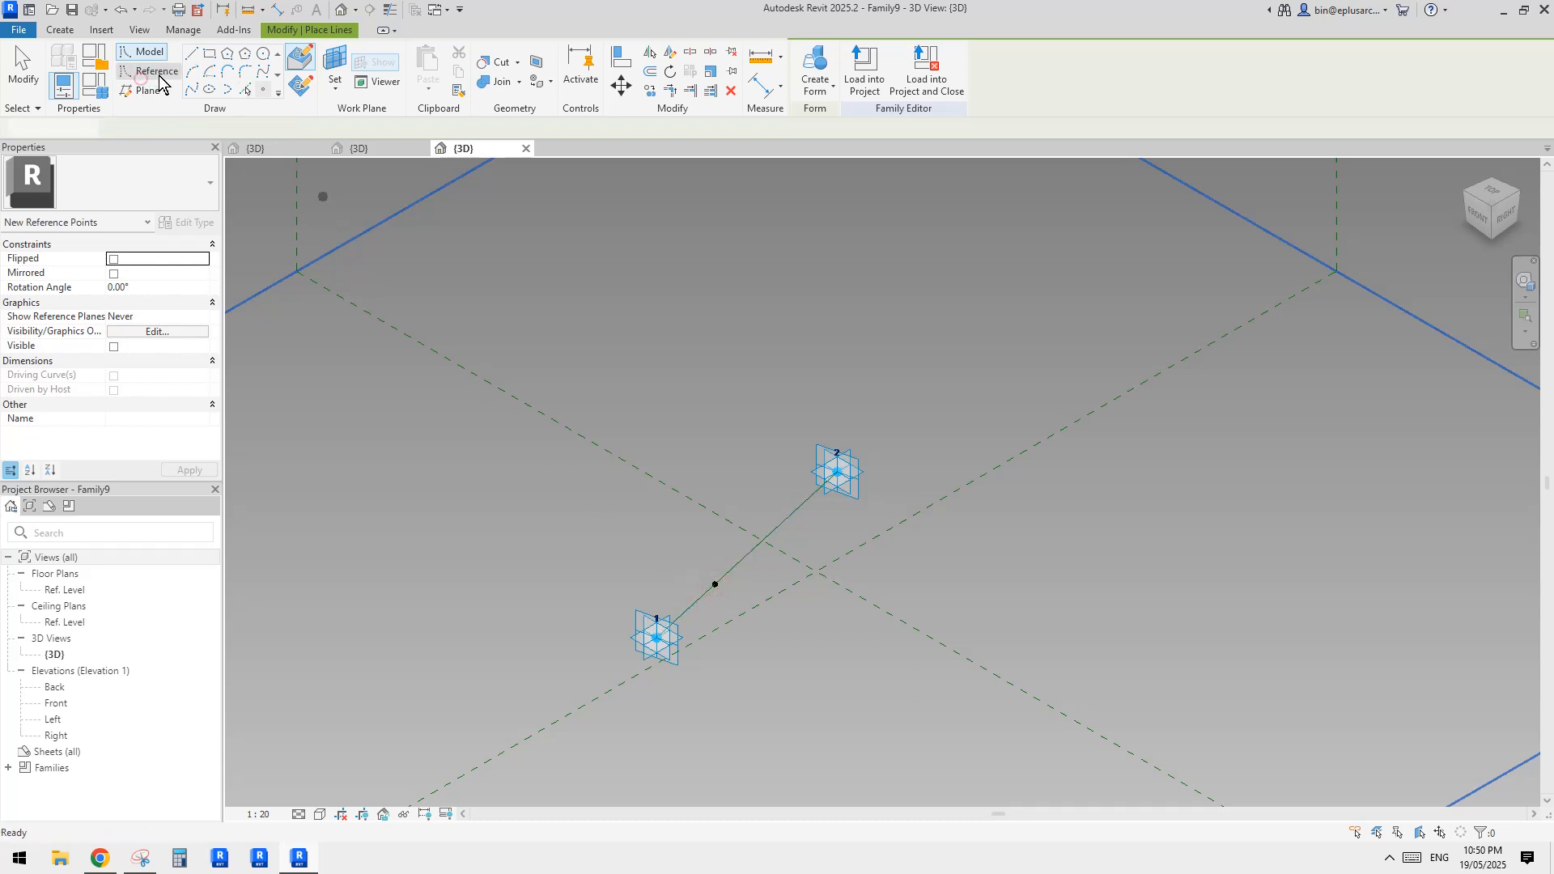
left_click(263, 55)
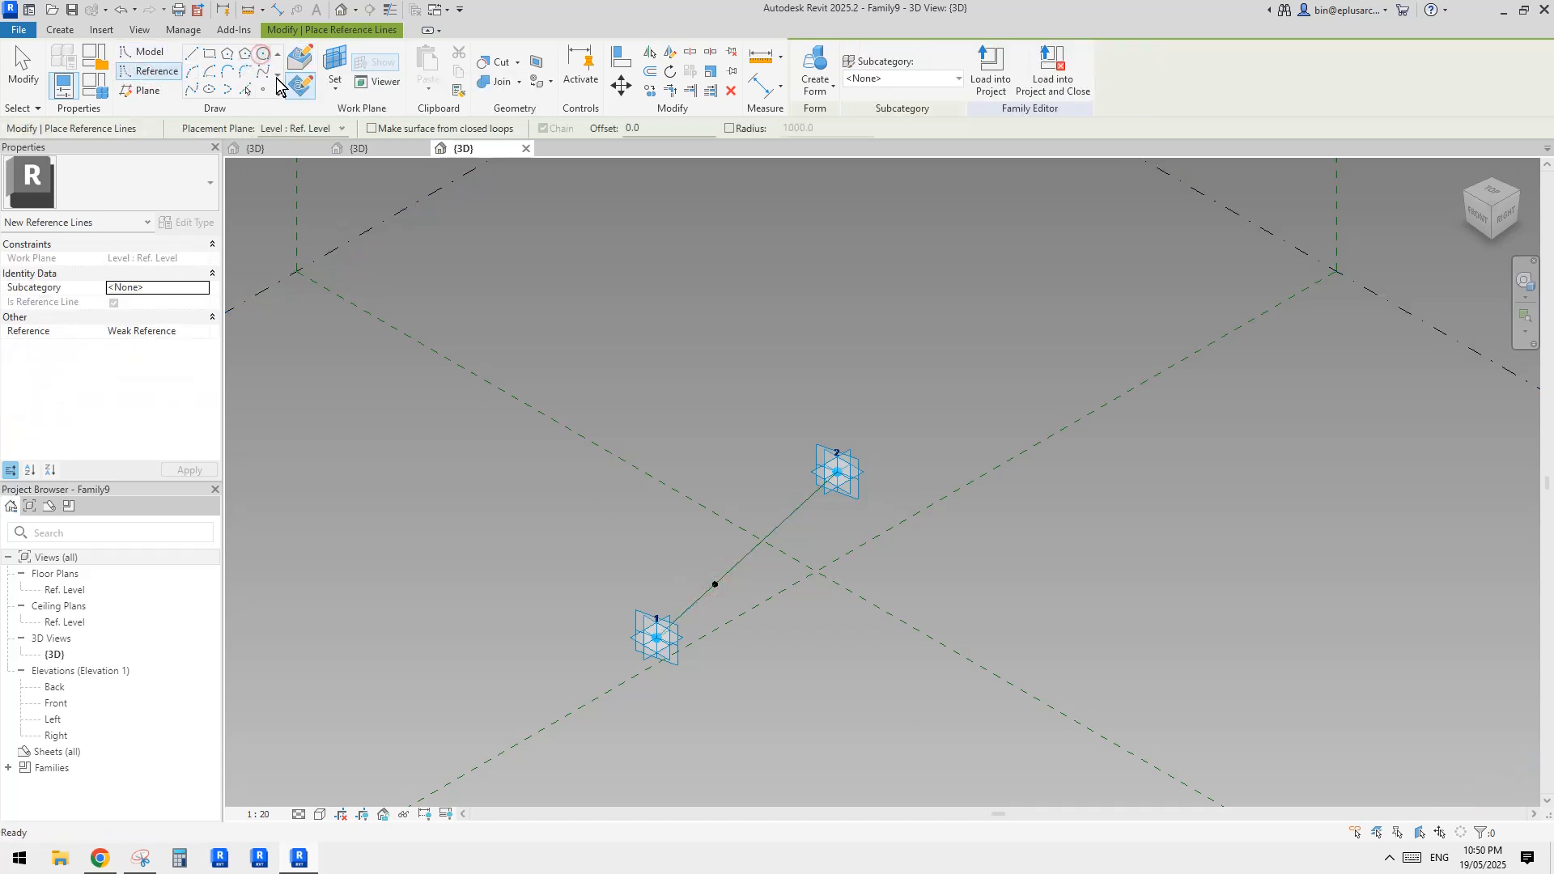
left_click(336, 64)
left_click(714, 584)
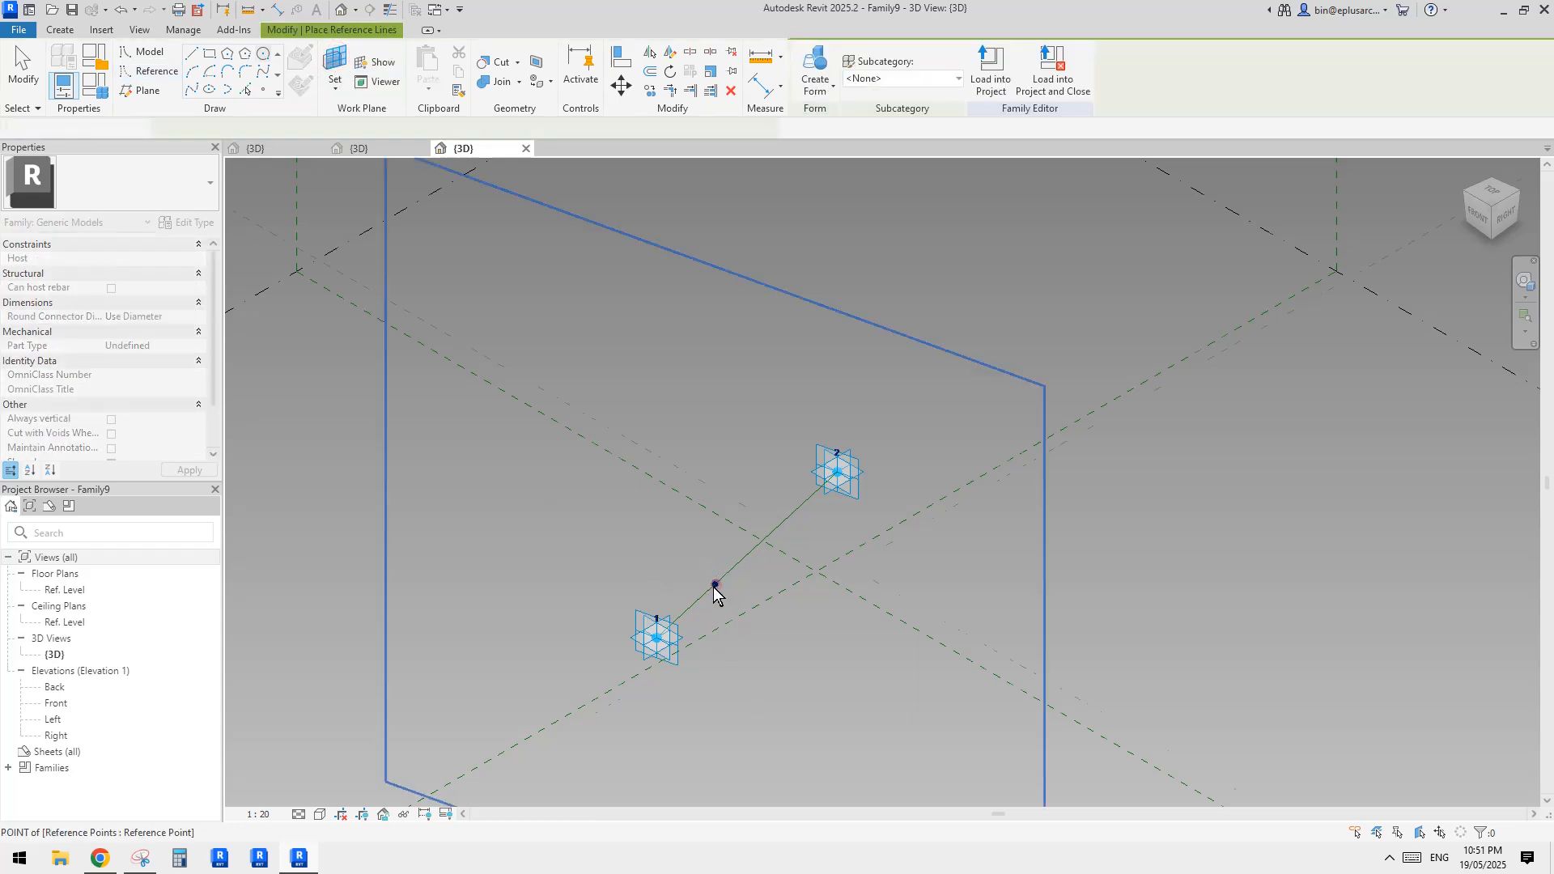
scroll(717, 583, "up", 5)
left_click(718, 580)
left_click(744, 519)
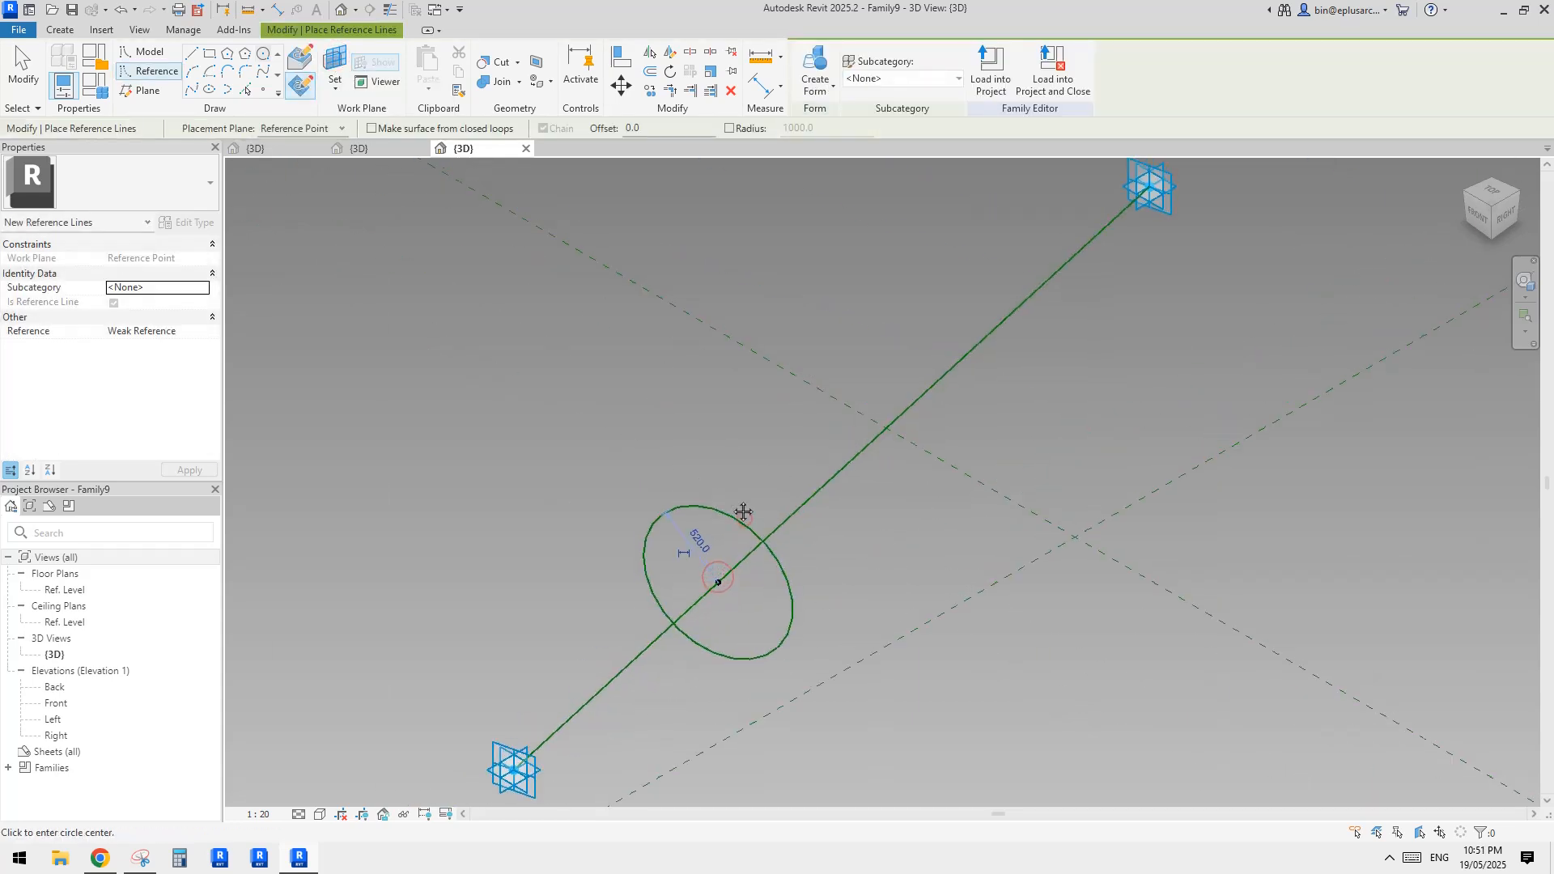
Dimension the circle's diameter and label the dimension with a new type parameter named d
key("d")
key("i")
left_click(920, 66)
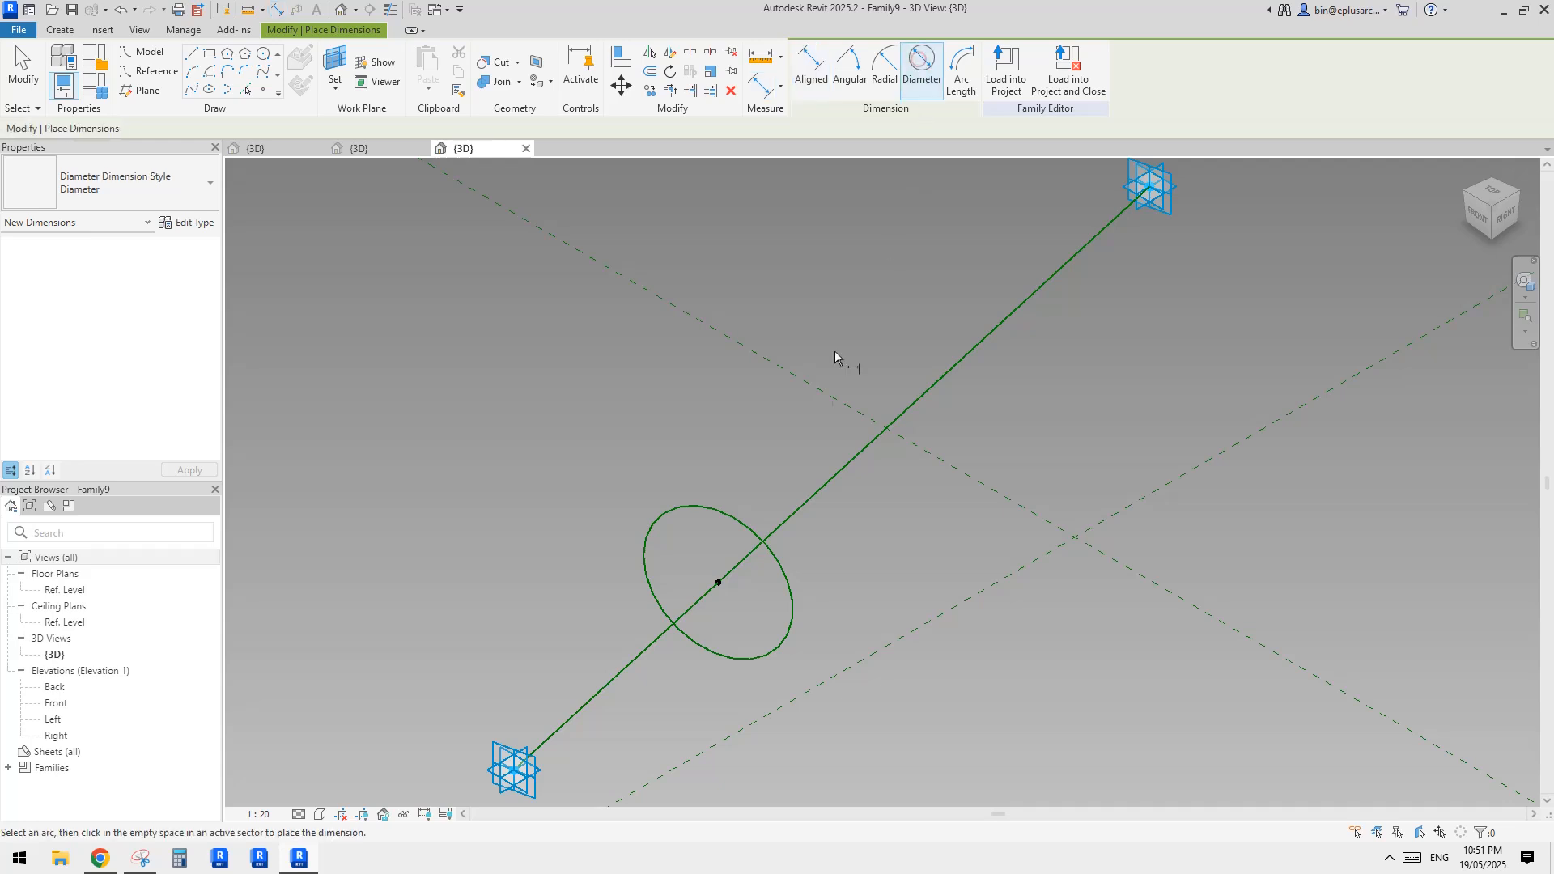
left_click(715, 508)
left_click(720, 540)
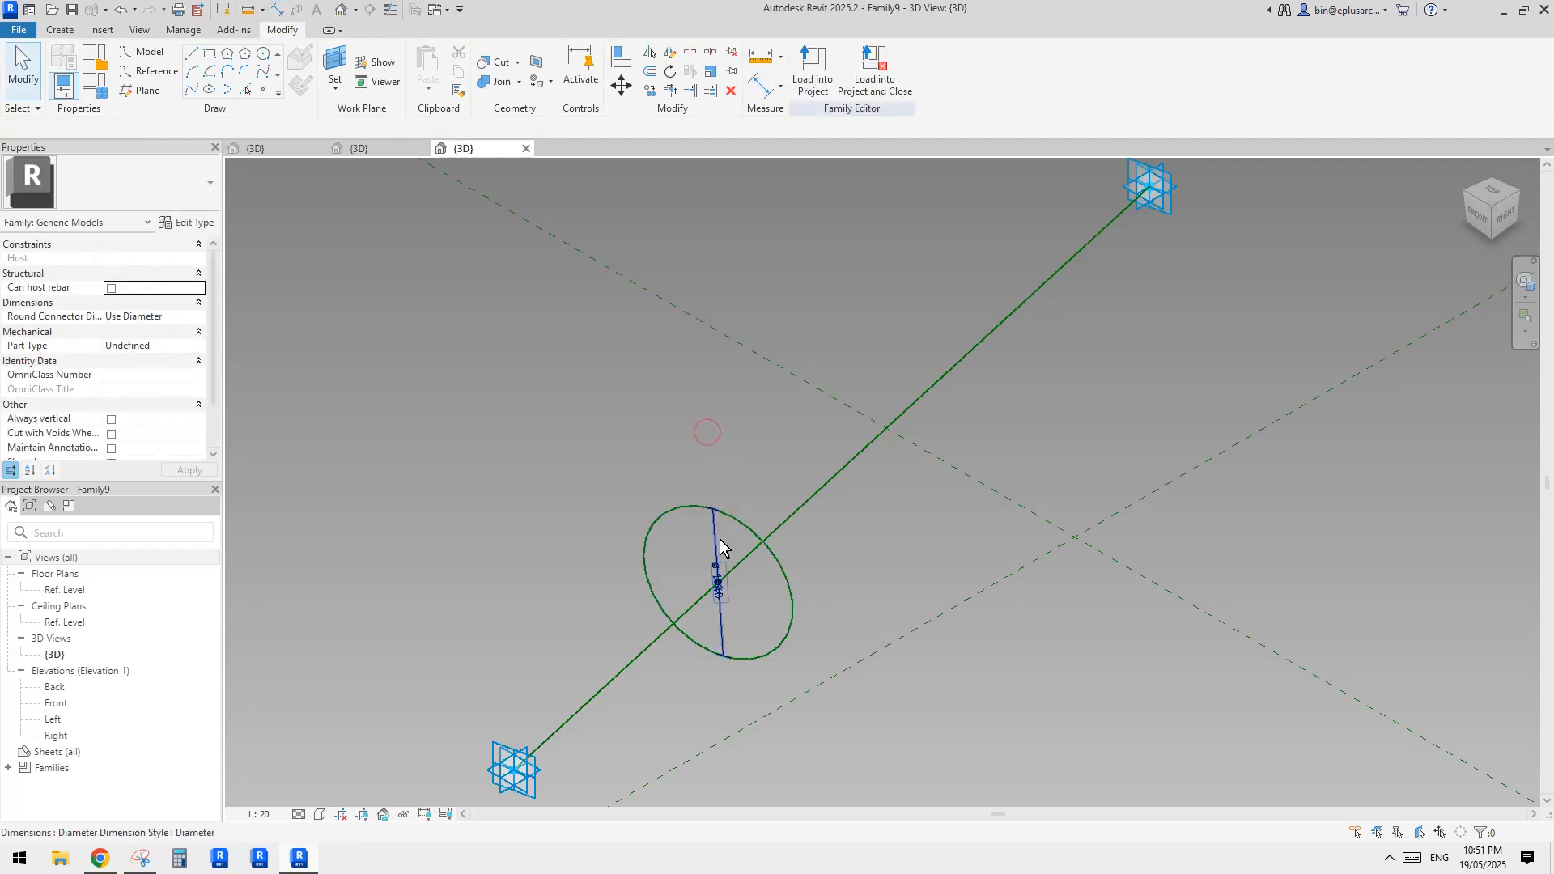
left_click(964, 70)
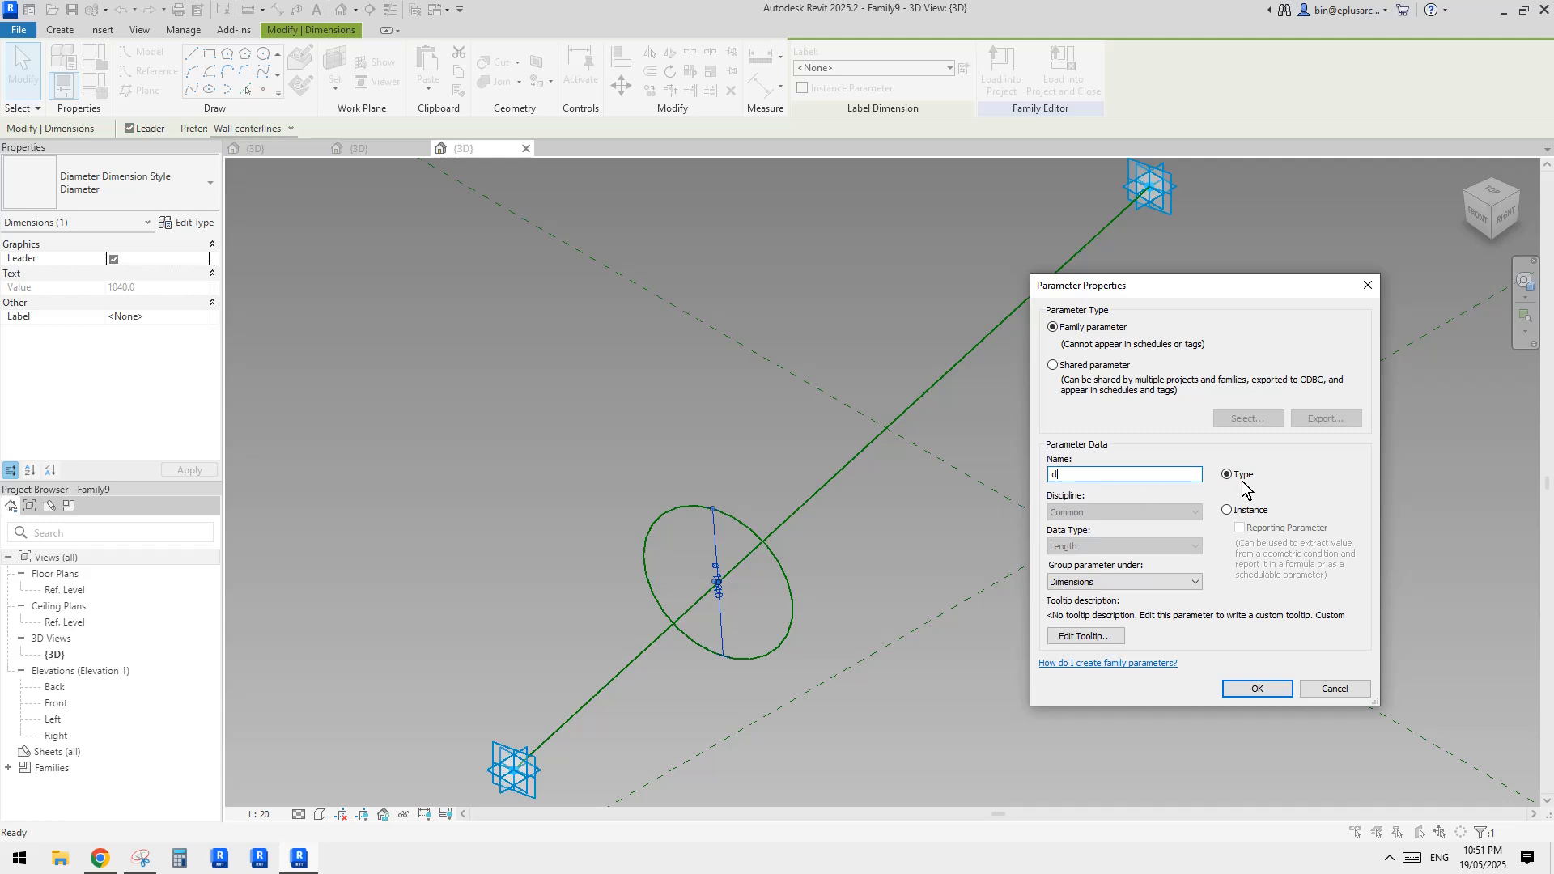
left_click(1267, 690)
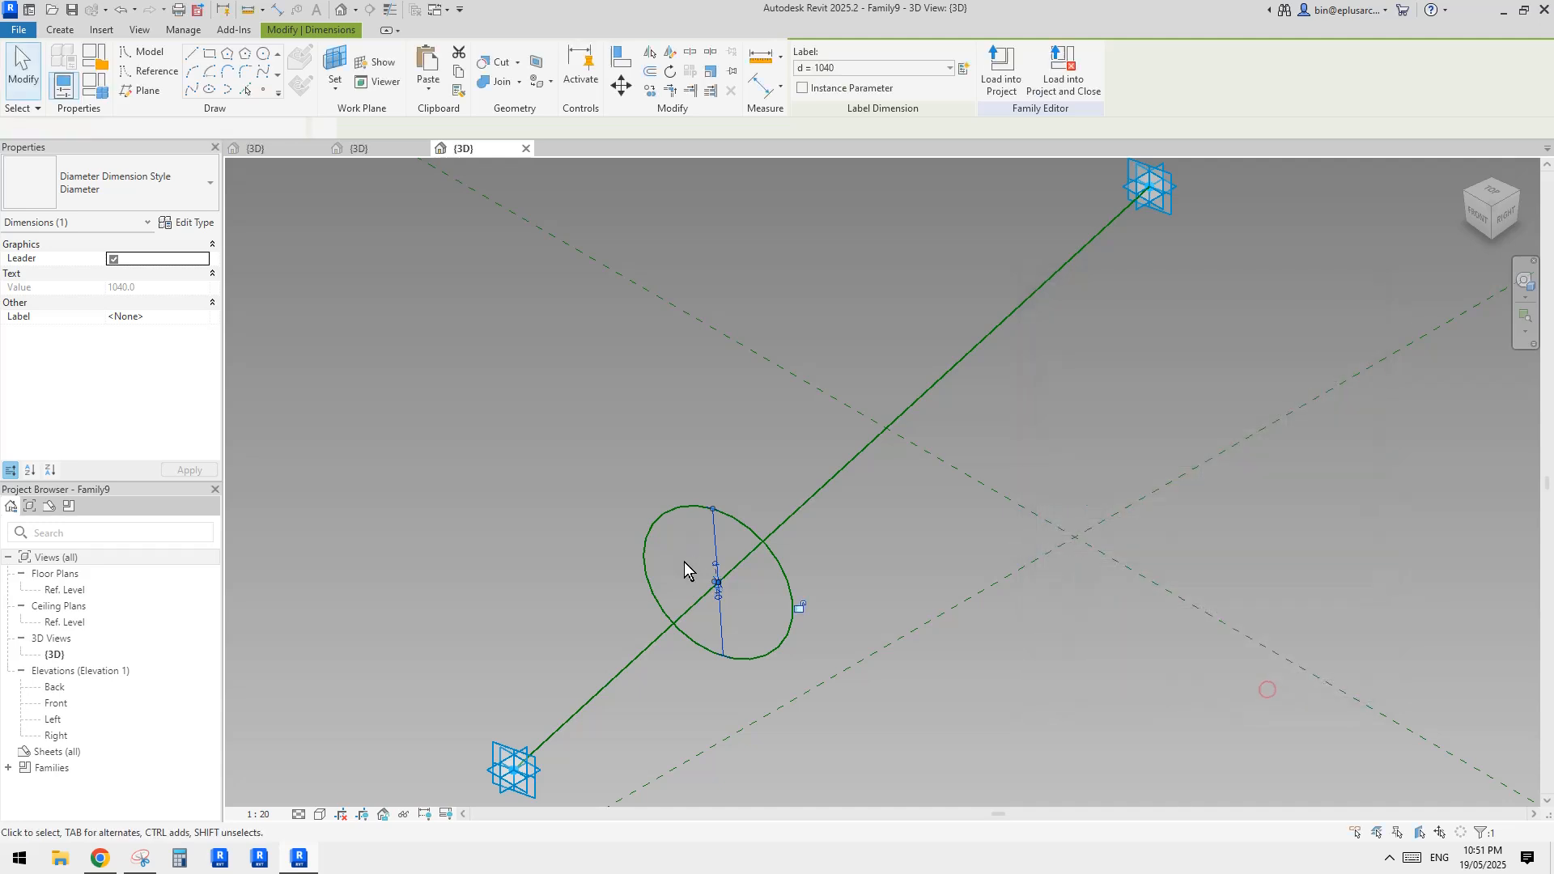
Copy the circle together with its centre point and diameter dimension to a free spot beside the reference line
middle_click_drag(683, 562, 663, 448)
left_click_drag(545, 297, 915, 646)
key("c")
key("o")
left_click(848, 495)
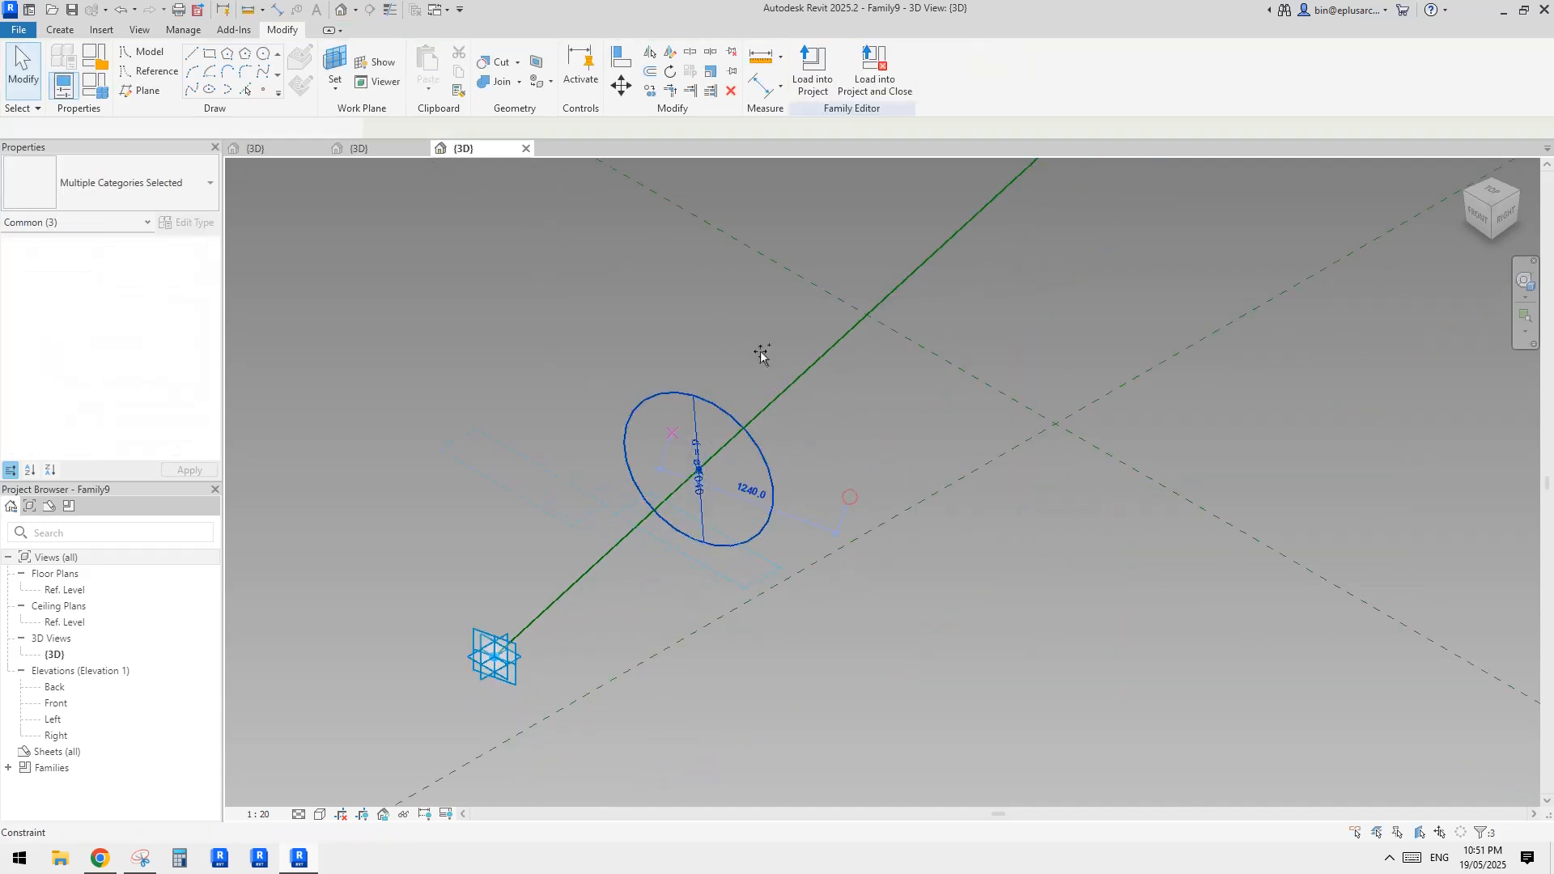
left_click(758, 350)
key("Escape")
Rehost the copied circle's centre point onto the reference line, nearer to adaptive point 2
left_click_drag(484, 347, 538, 429)
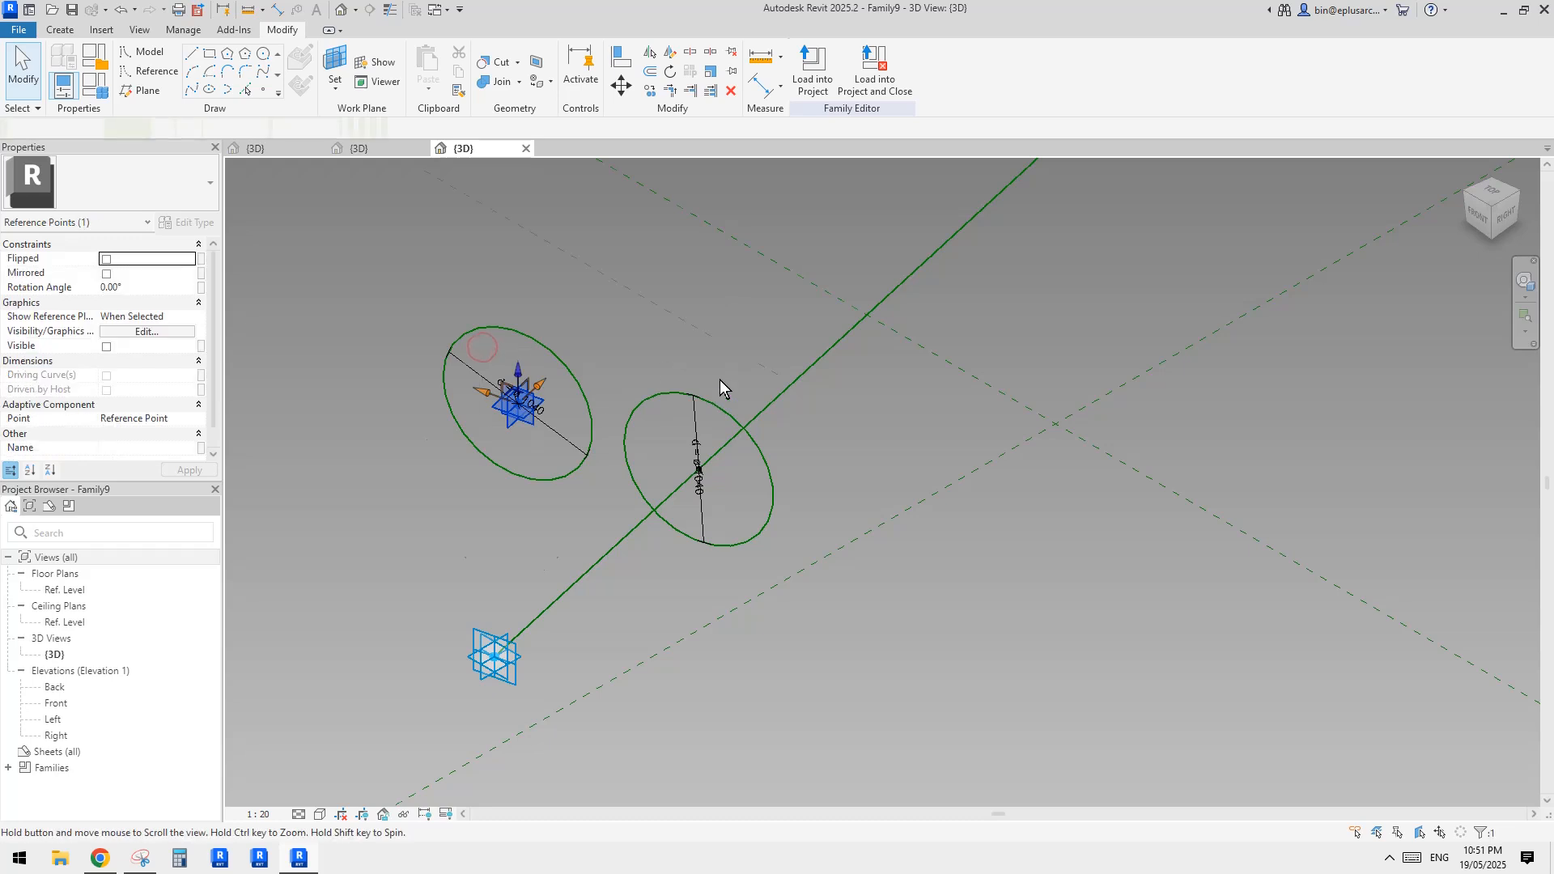
middle_click_drag(720, 381, 695, 477)
left_click(966, 92)
left_click(923, 333)
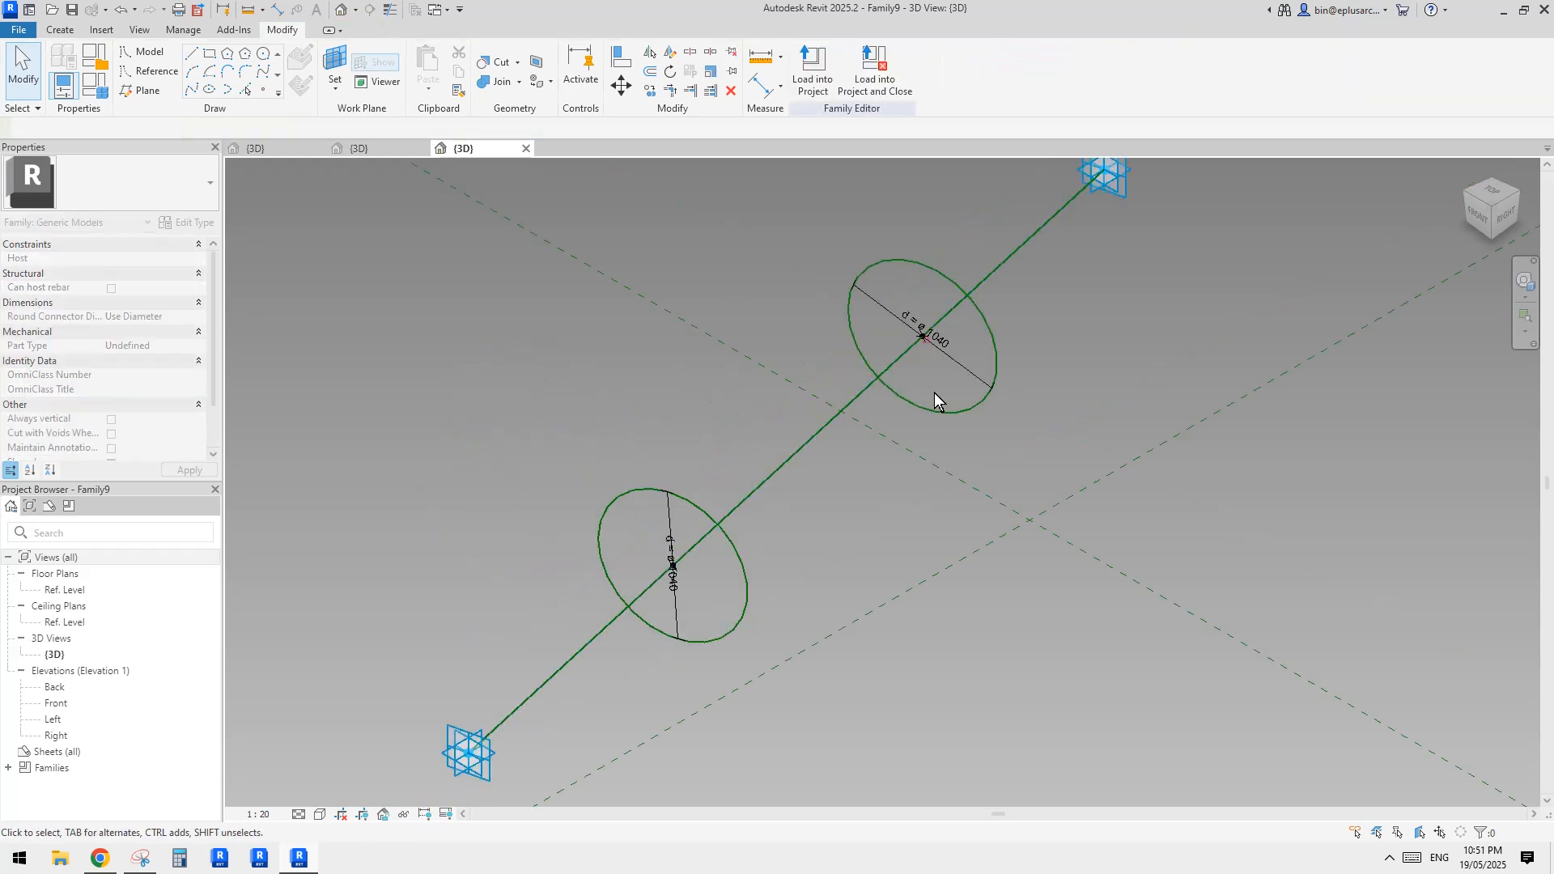
Create a solid form between the two reference circles
left_click(917, 260)
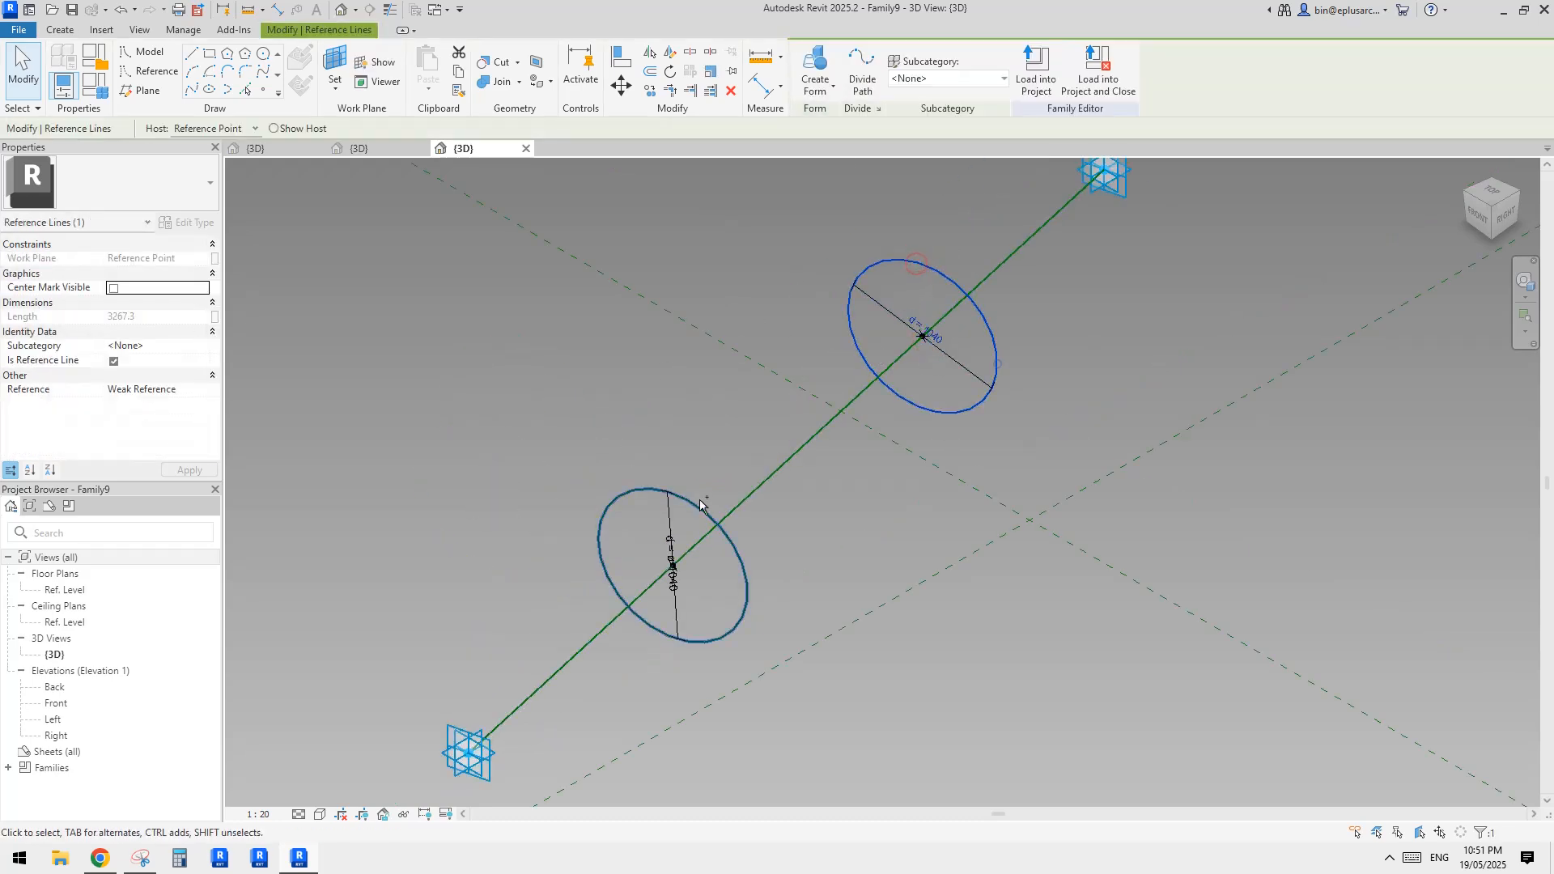
left_click(814, 61)
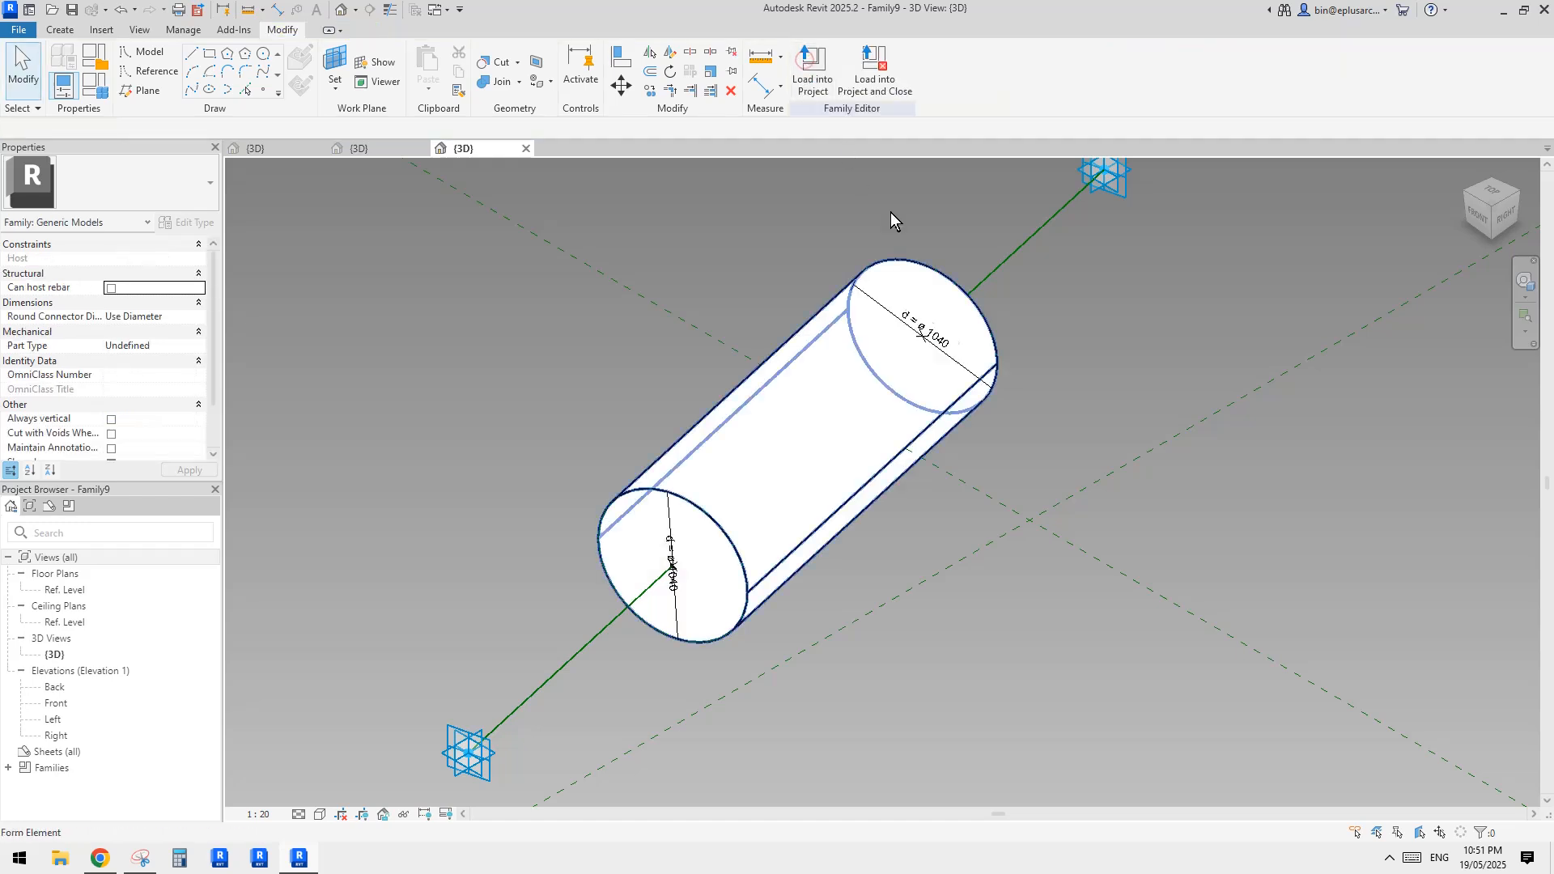
scroll(961, 433, "down", 2)
Set the first circle's hosted point to a normalized curve parameter of 0 and move the second circle's point to the line's far end
left_click(747, 544)
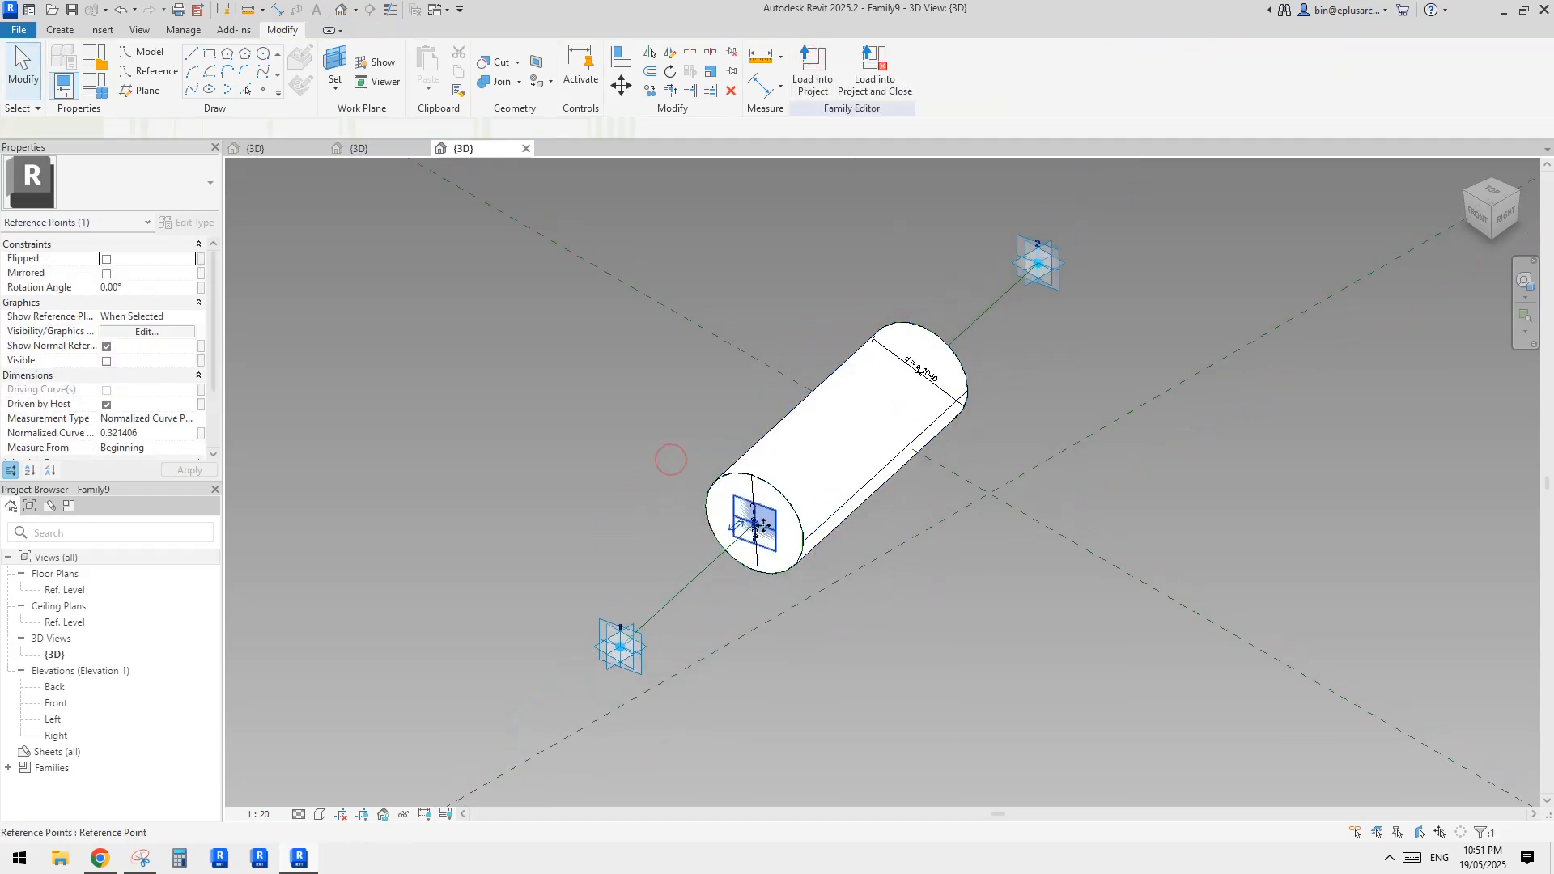
type("0")
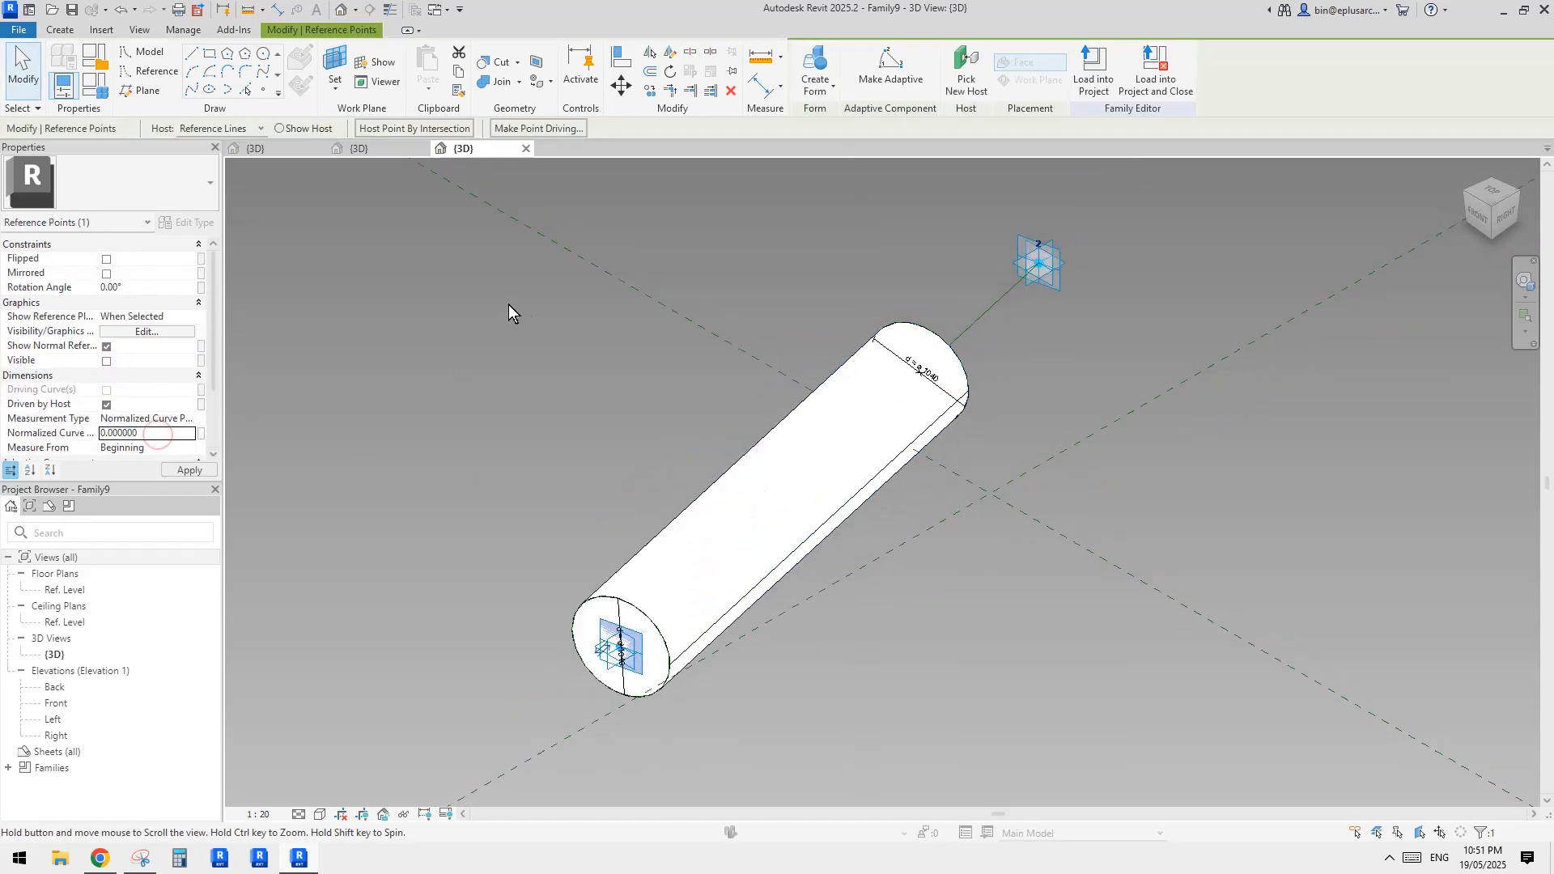
left_click_drag(789, 241, 938, 405)
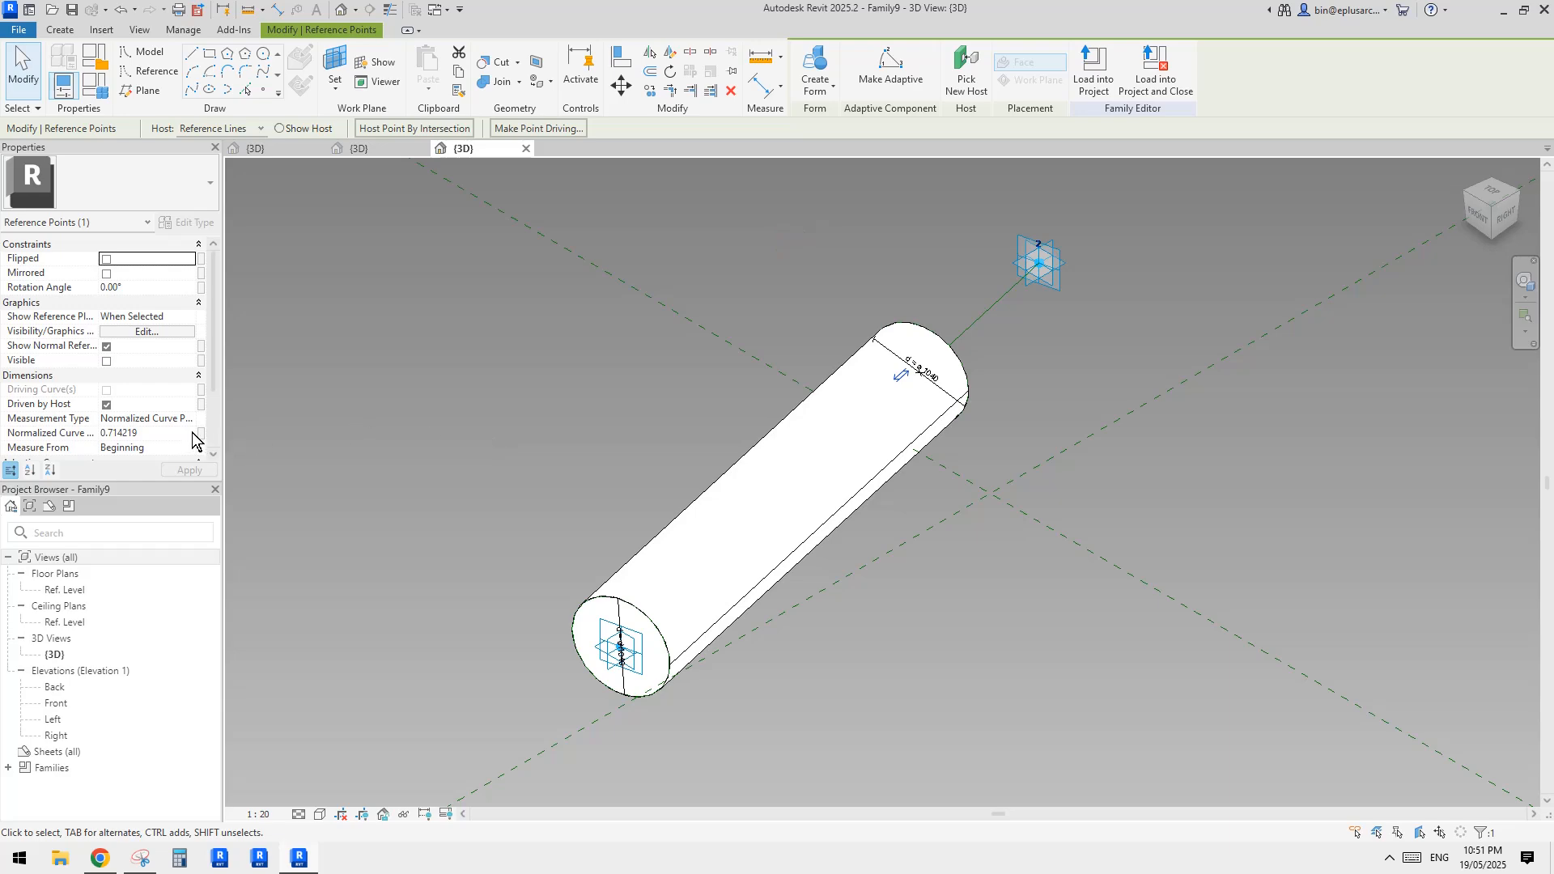
key("Escape")
Set the diameter parameter d to 50 in the family types and apply it
left_click(93, 78)
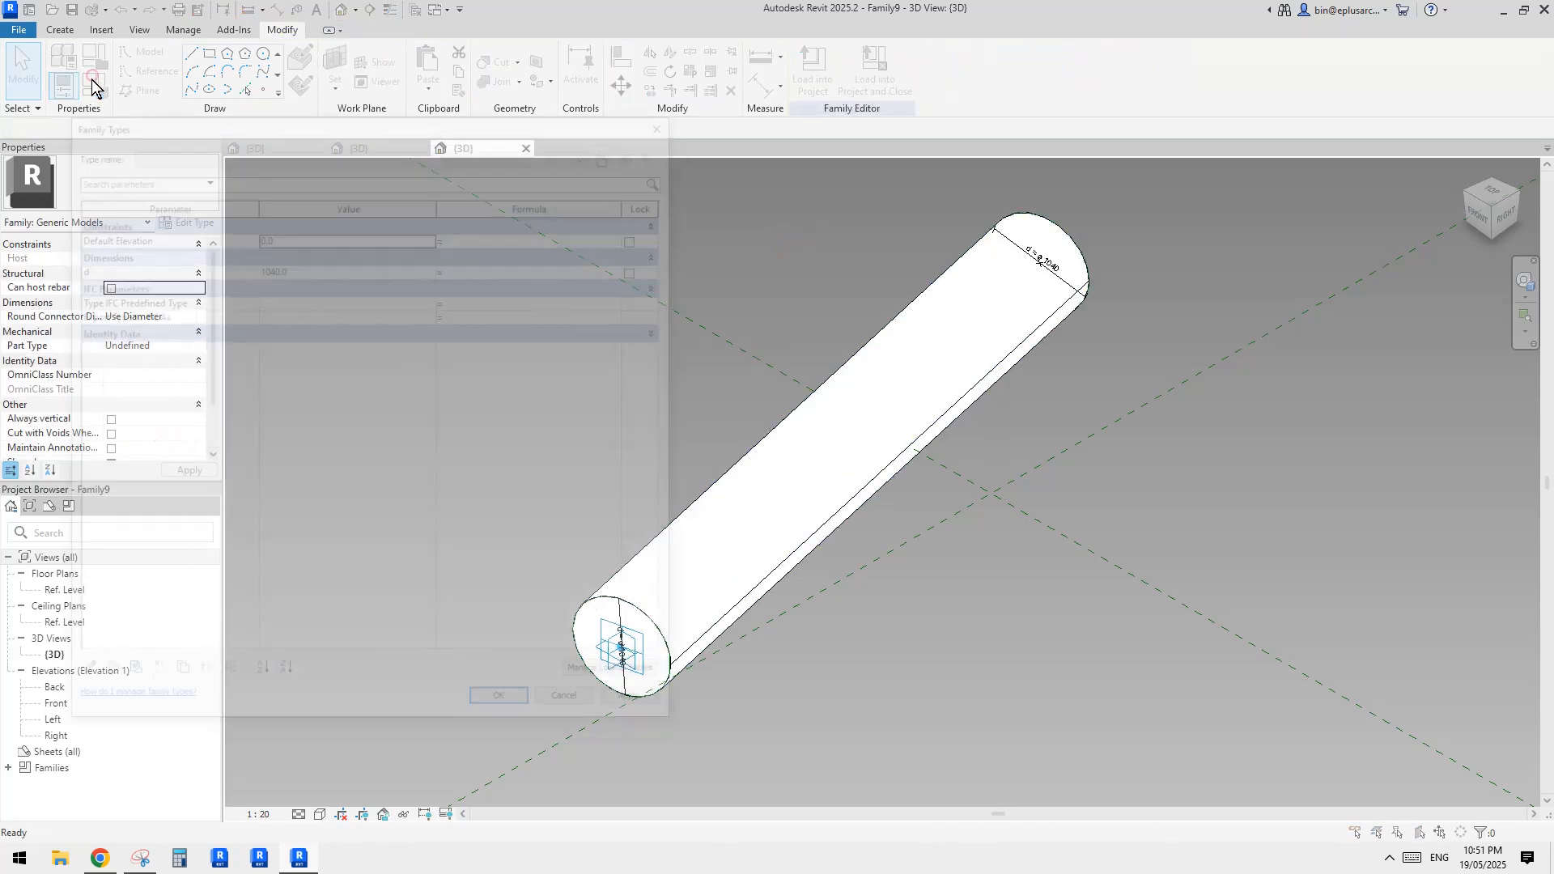
left_click(314, 266)
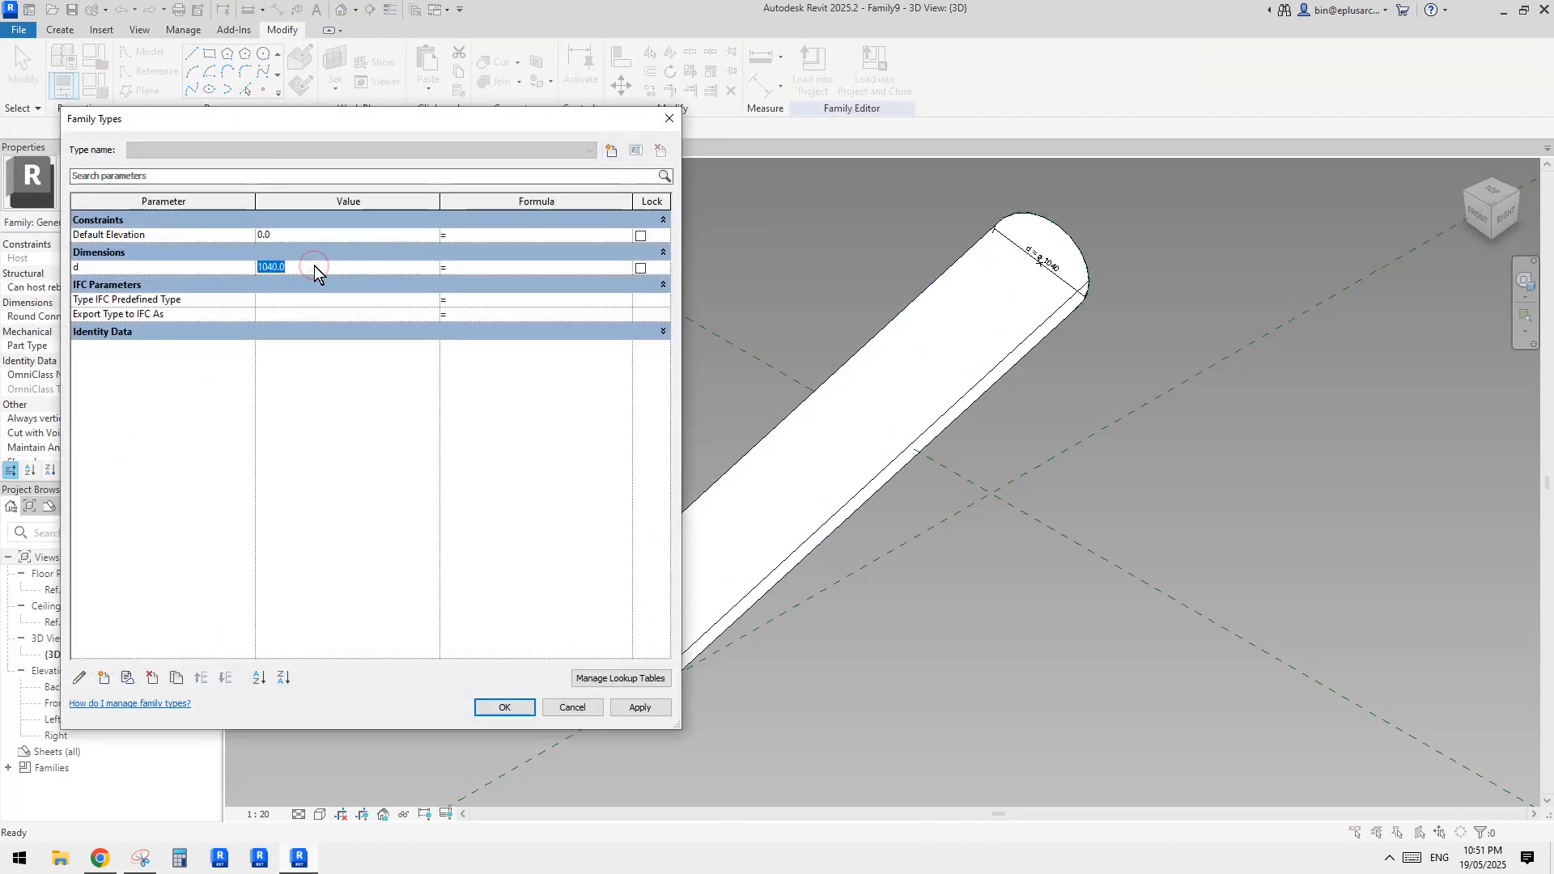
type("50")
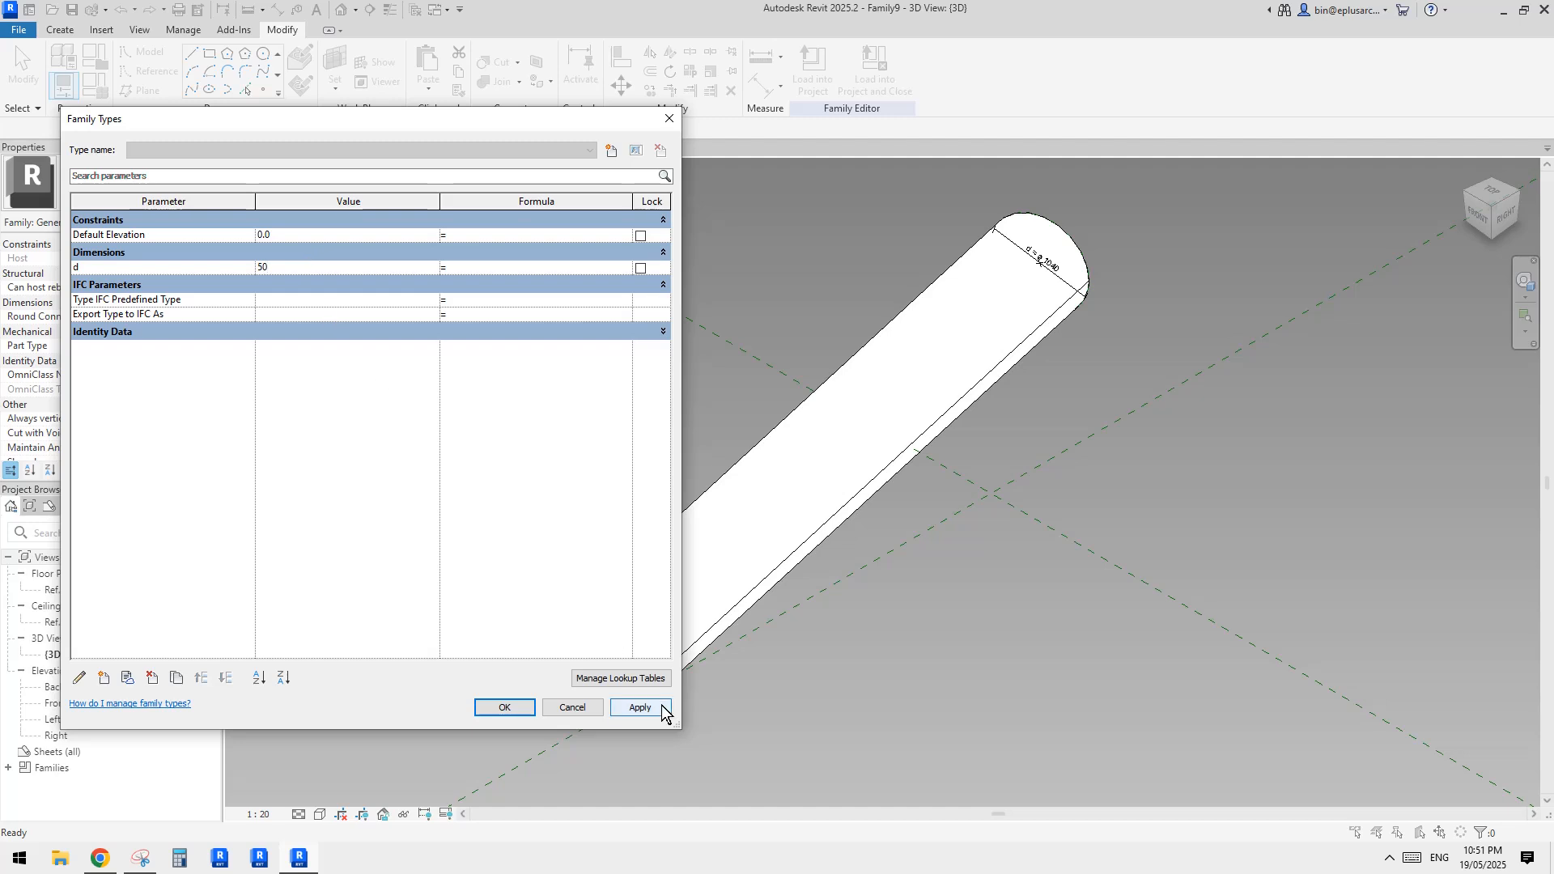
left_click(662, 708)
left_click(503, 707)
Load the adaptive tube family into the open mass family
middle_click_drag(801, 587, 896, 436, "shift")
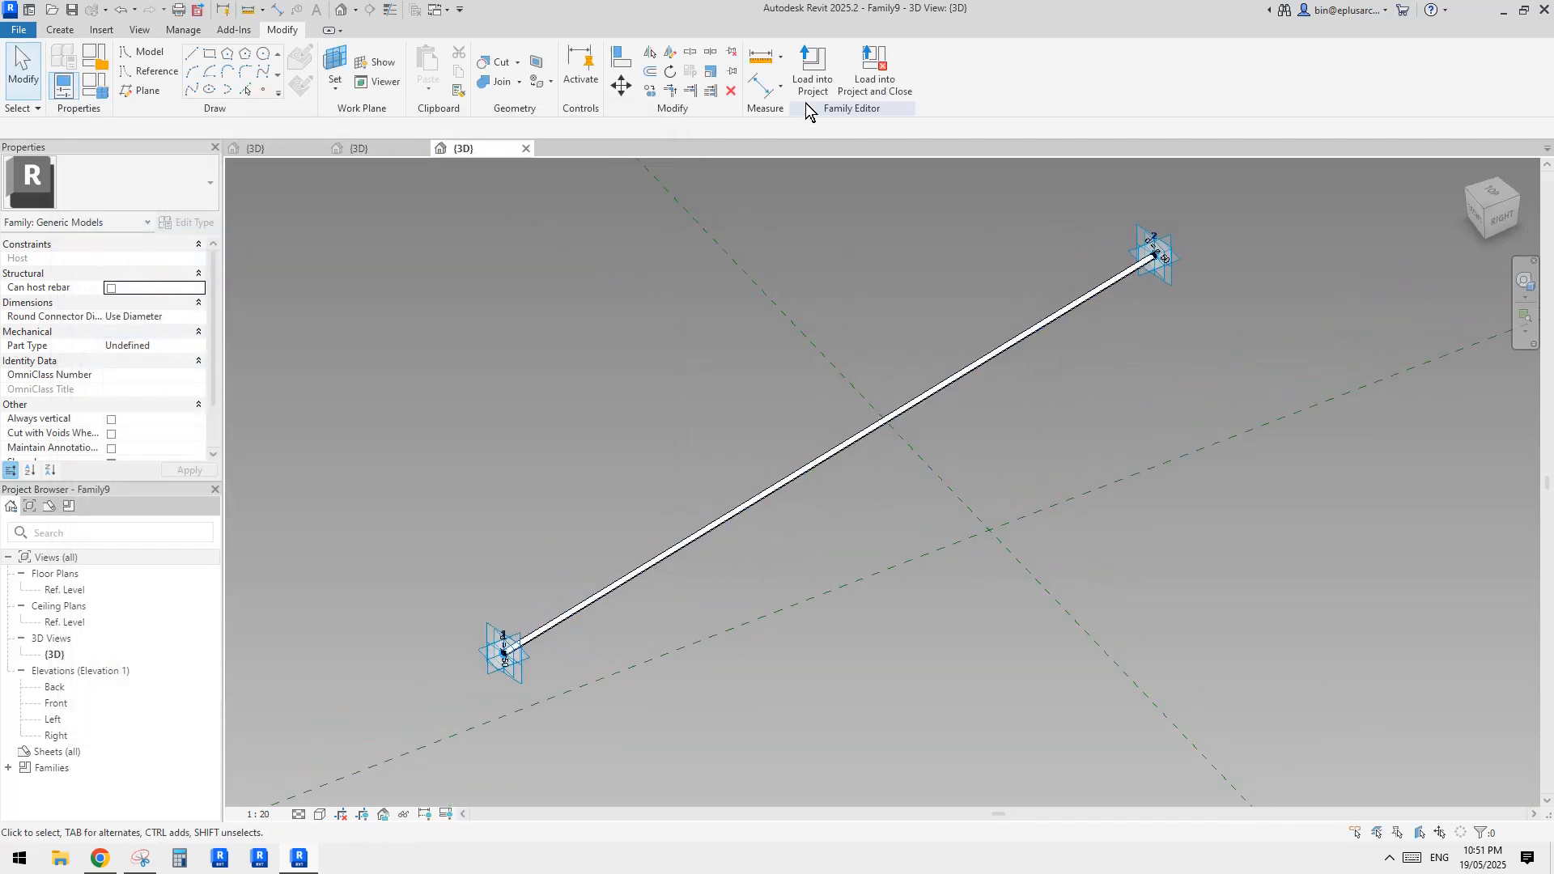
left_click(806, 81)
key("Return")
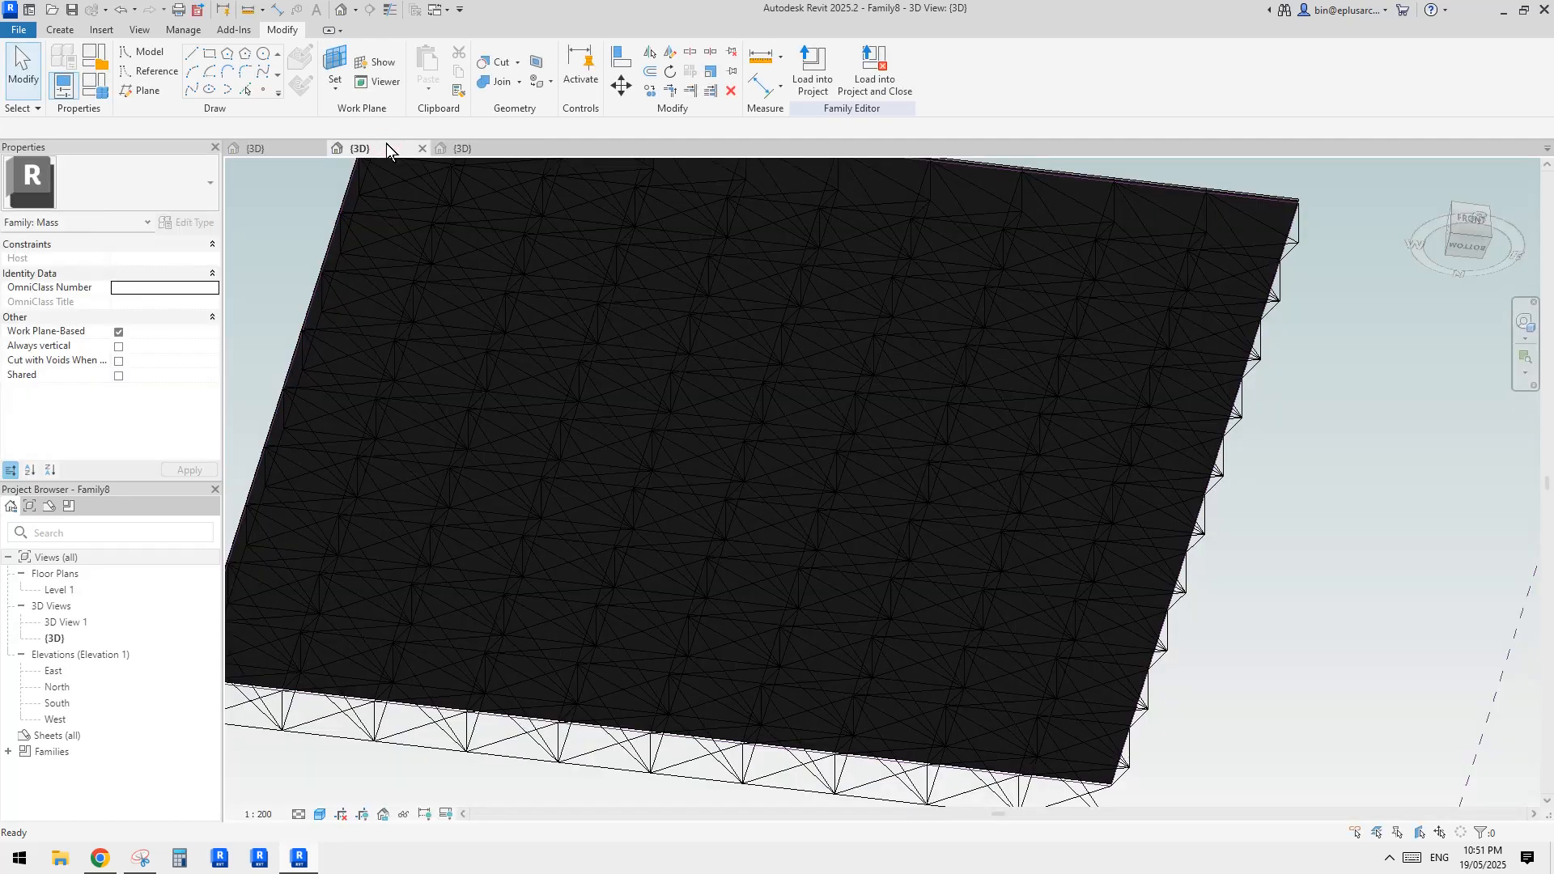
Load the adaptive tube family into Family7, the truss panel family
left_click(271, 146)
left_click(493, 146)
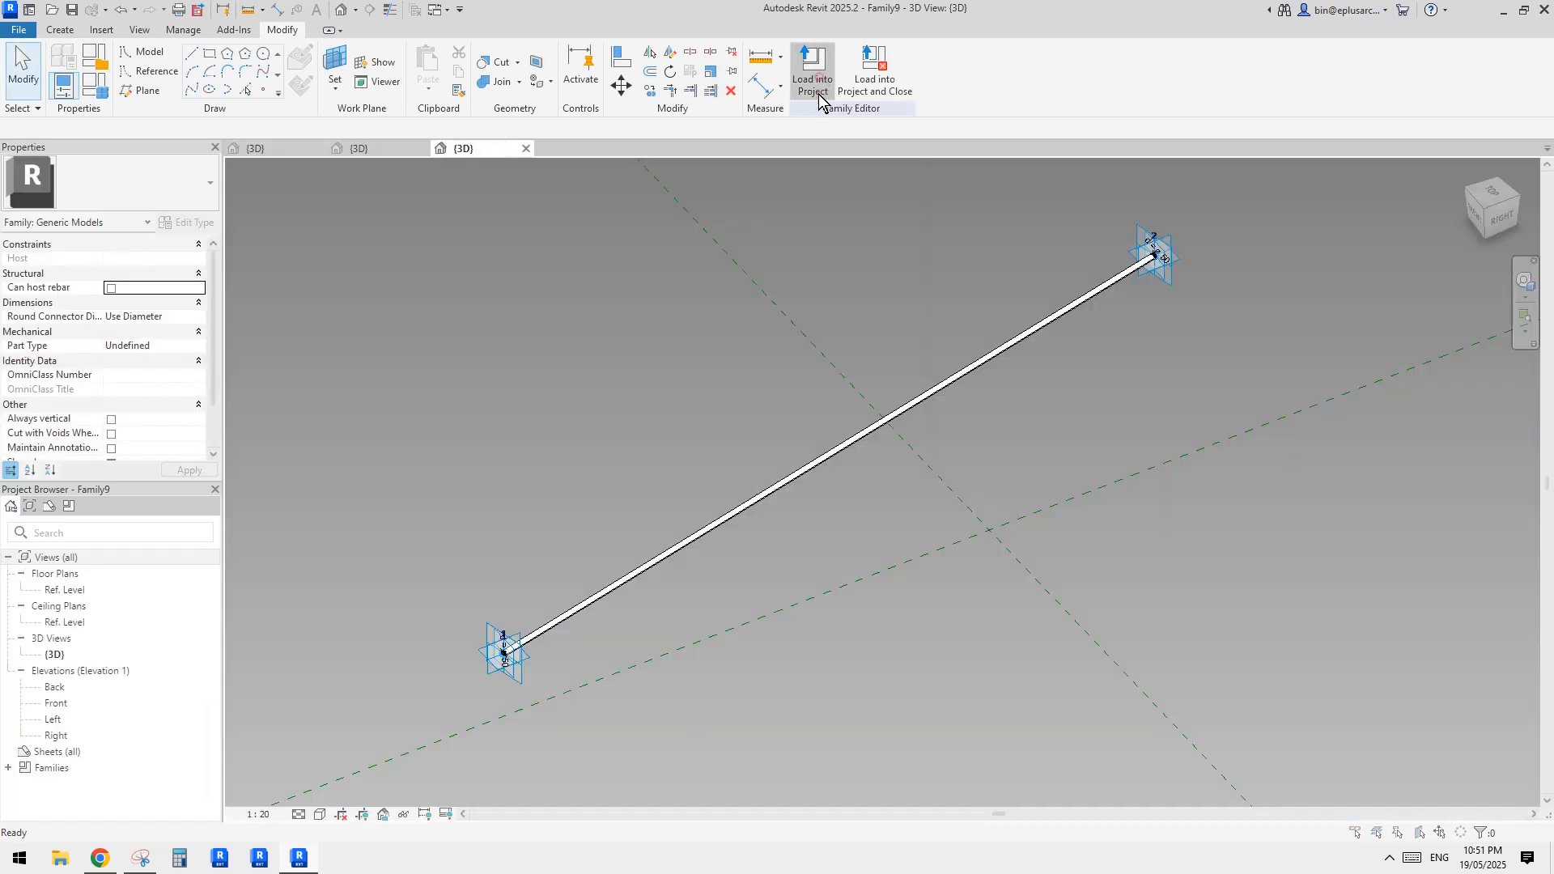
left_click(816, 81)
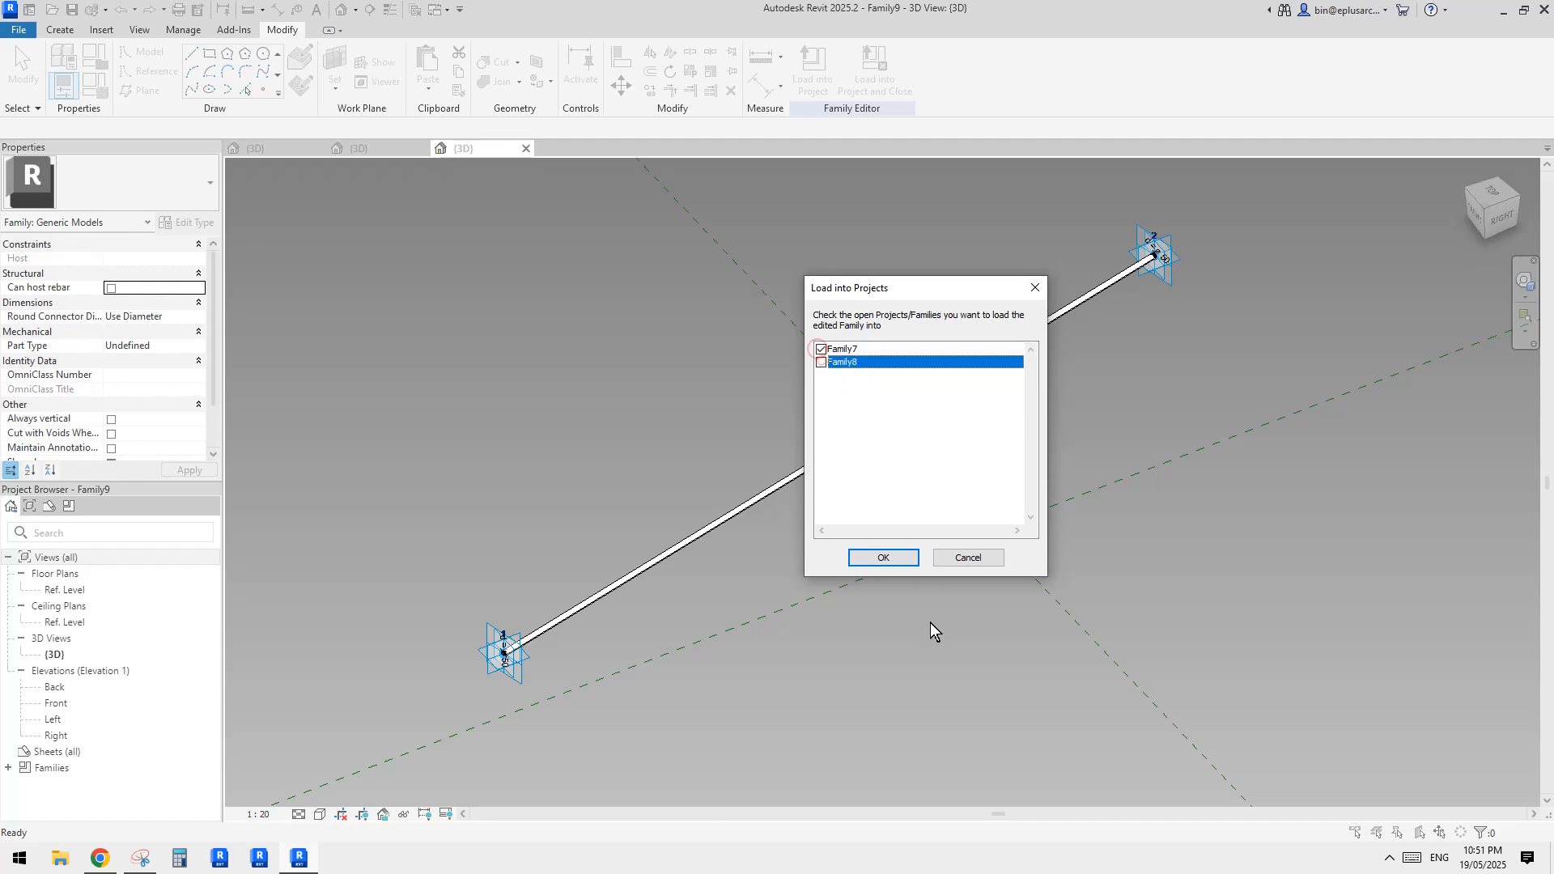
left_click(883, 558)
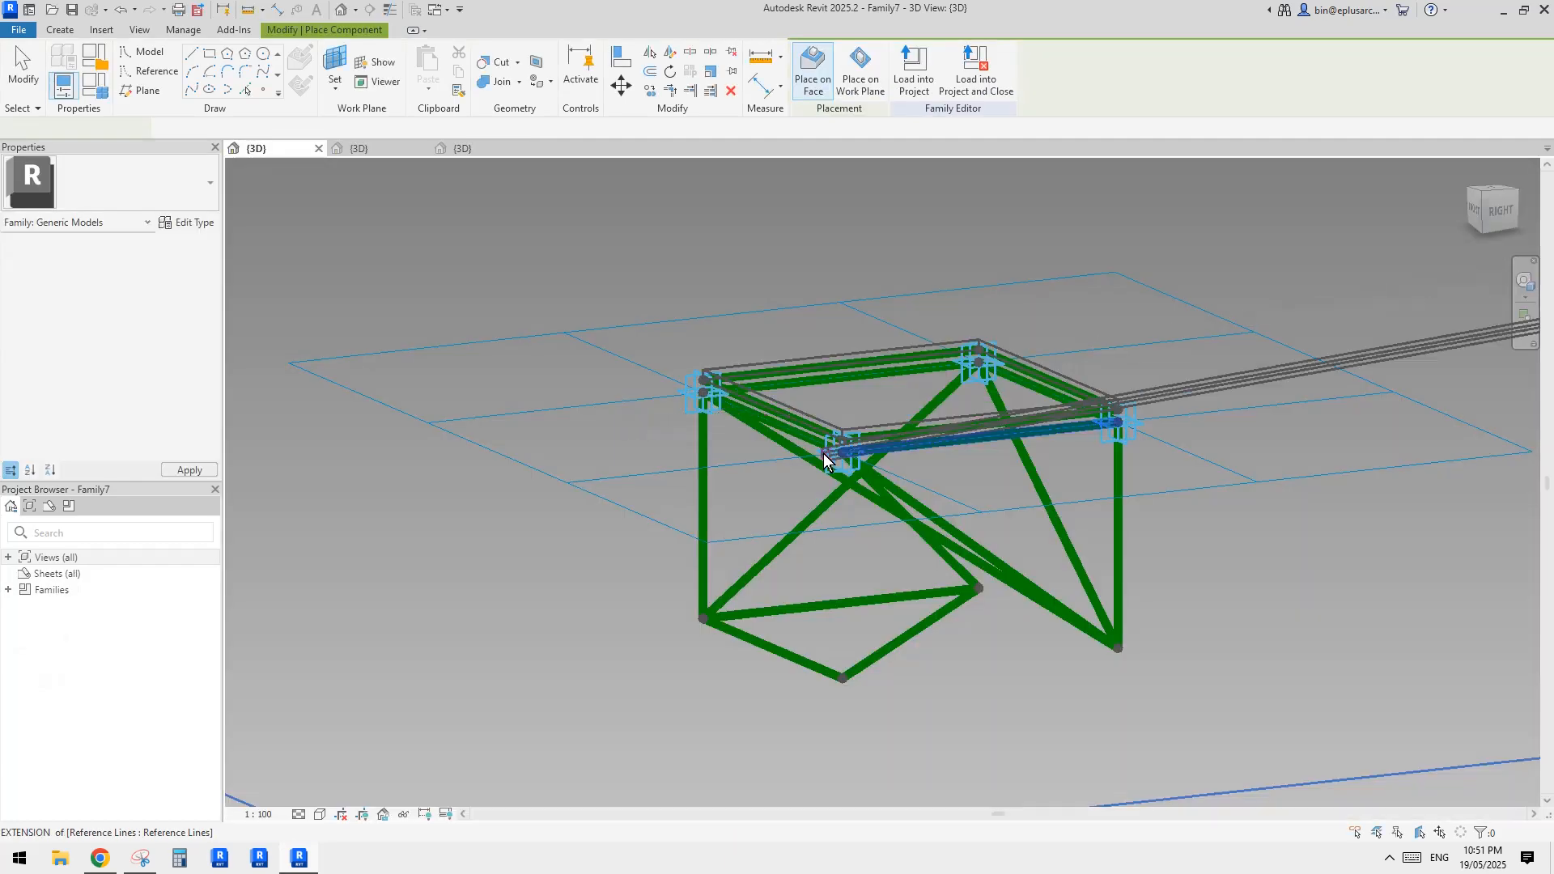
Place adaptive tubes along the bottom front edge line and the vertical line at its far end
middle_click_drag(884, 443, 919, 450, "shift")
scroll(858, 497, "up", 2)
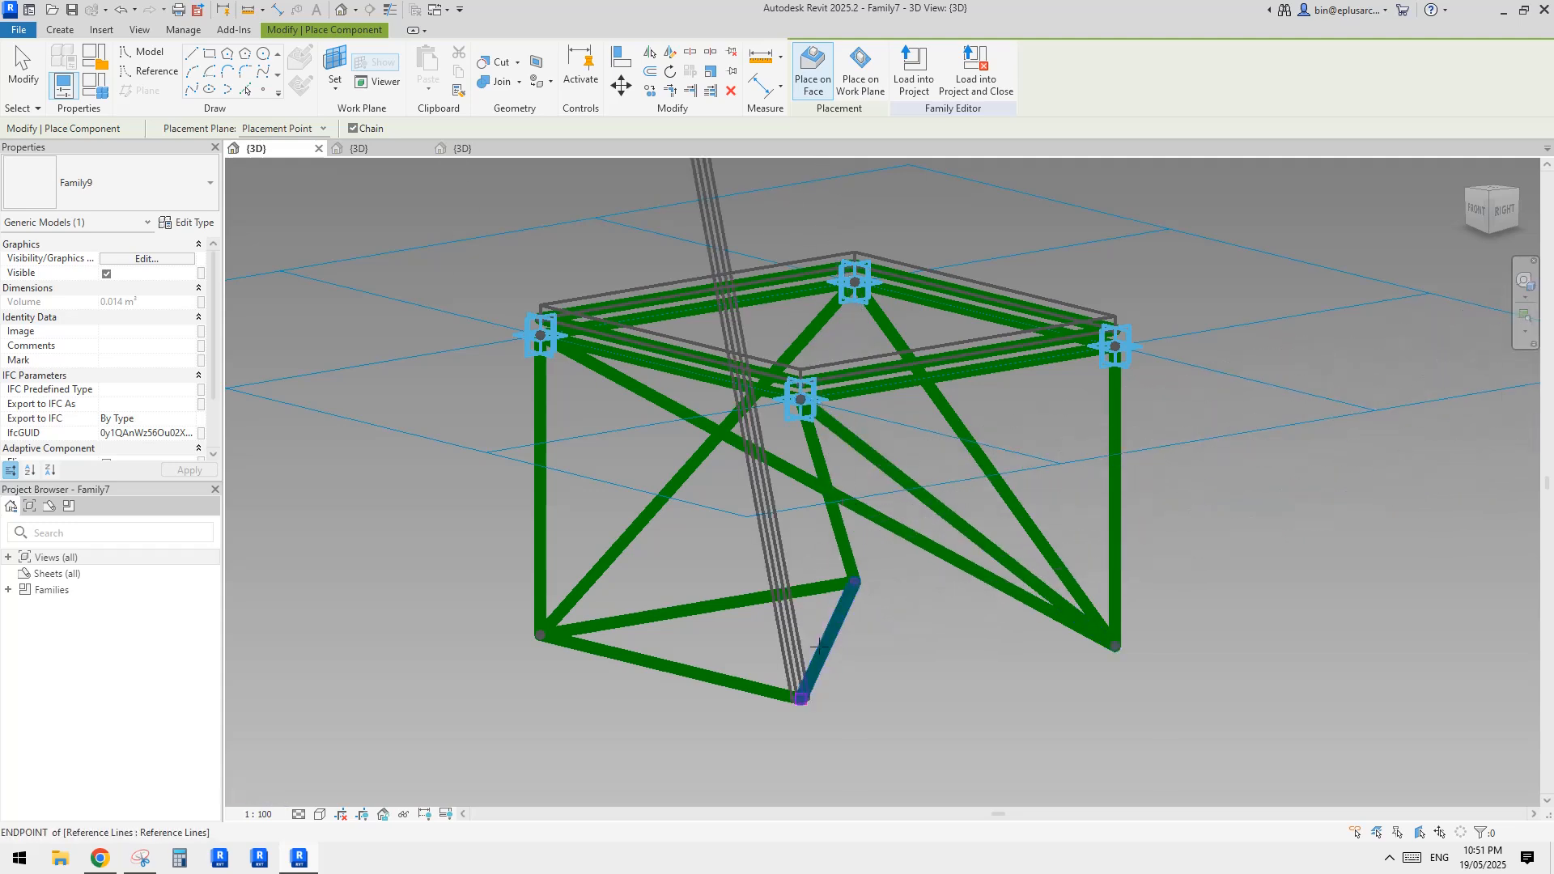
left_click(751, 688)
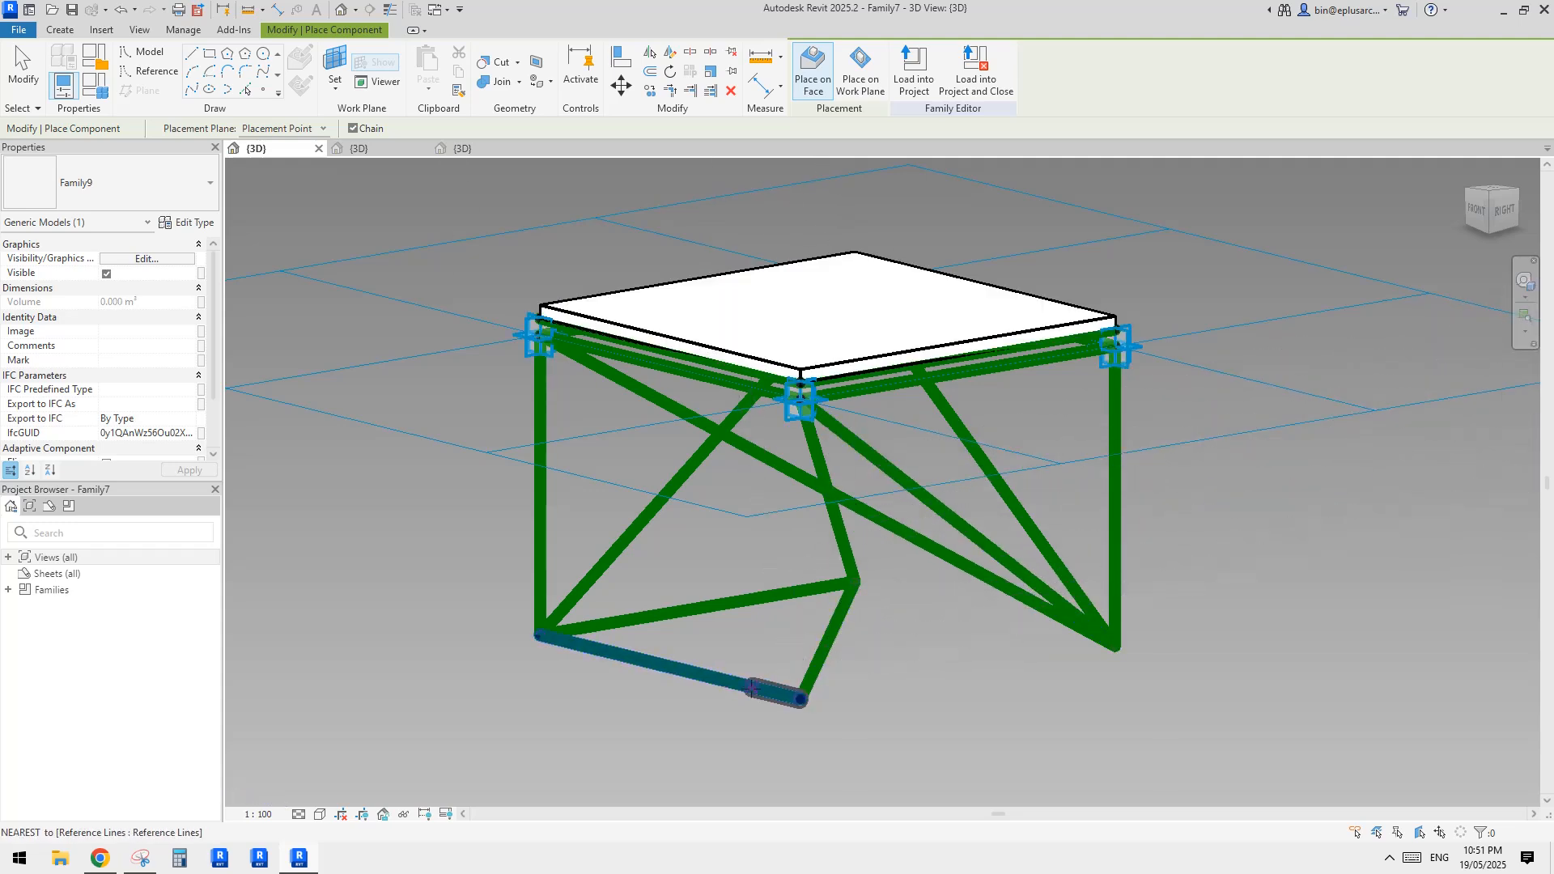
left_click(751, 688)
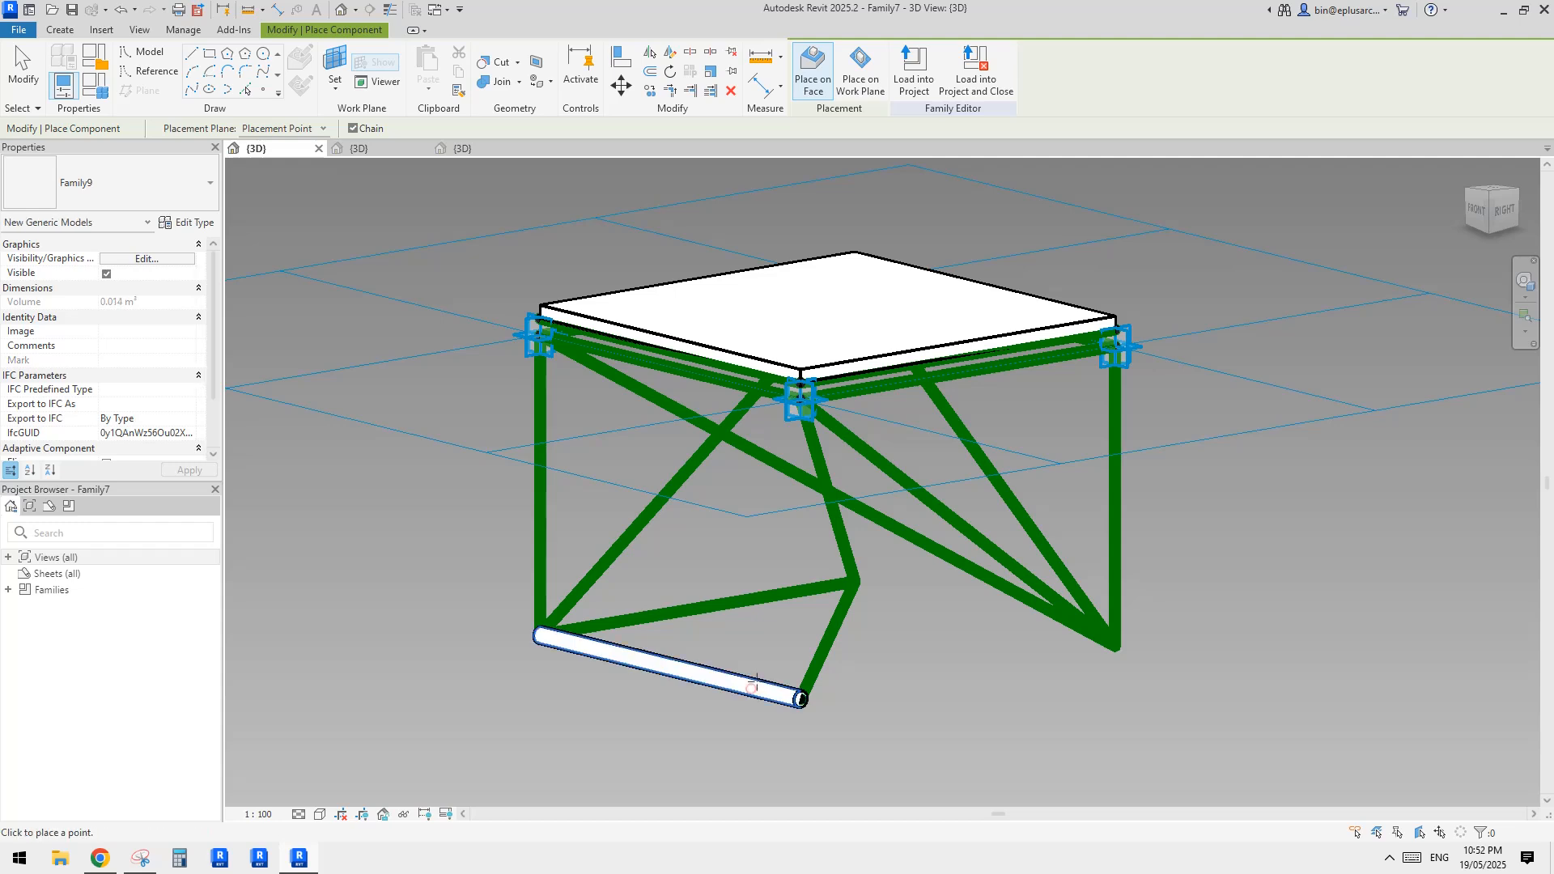
middle_click_drag(751, 688, 822, 712, "shift")
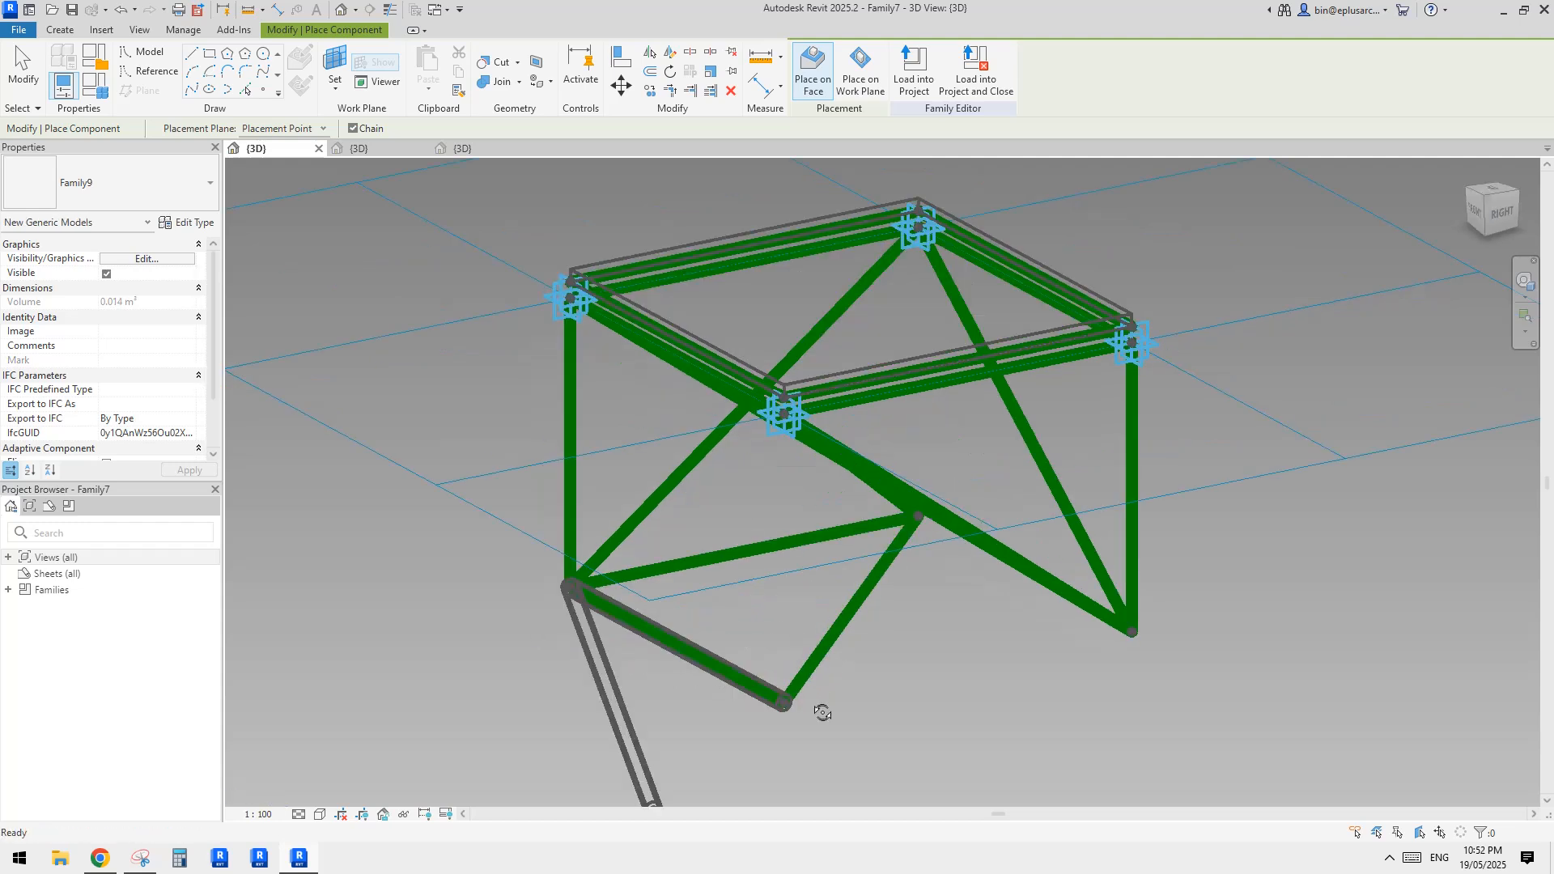
left_click(547, 613)
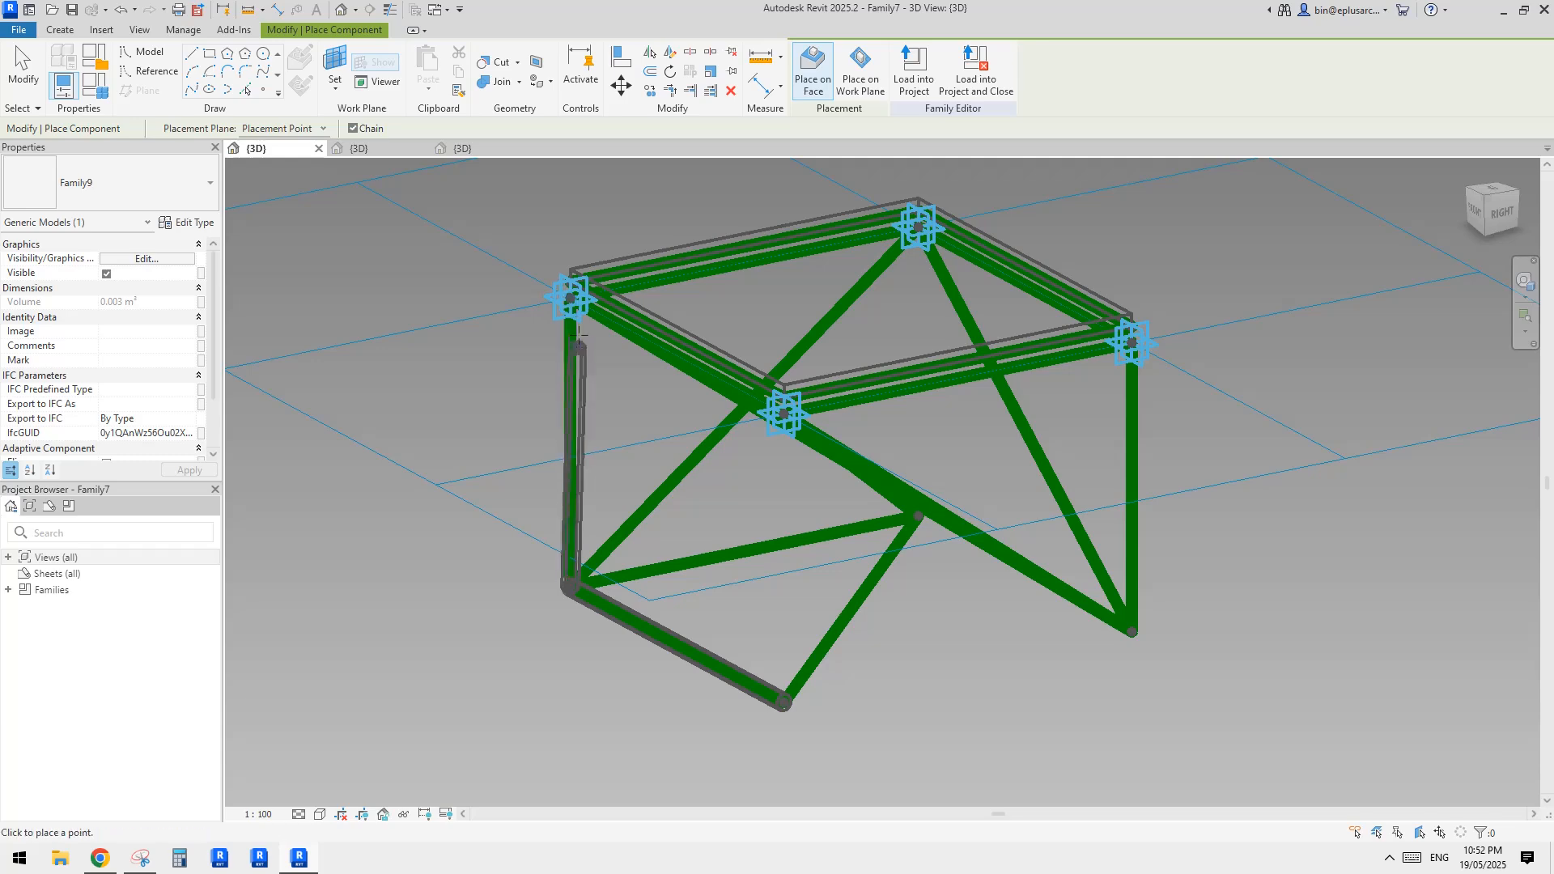
left_click(571, 301)
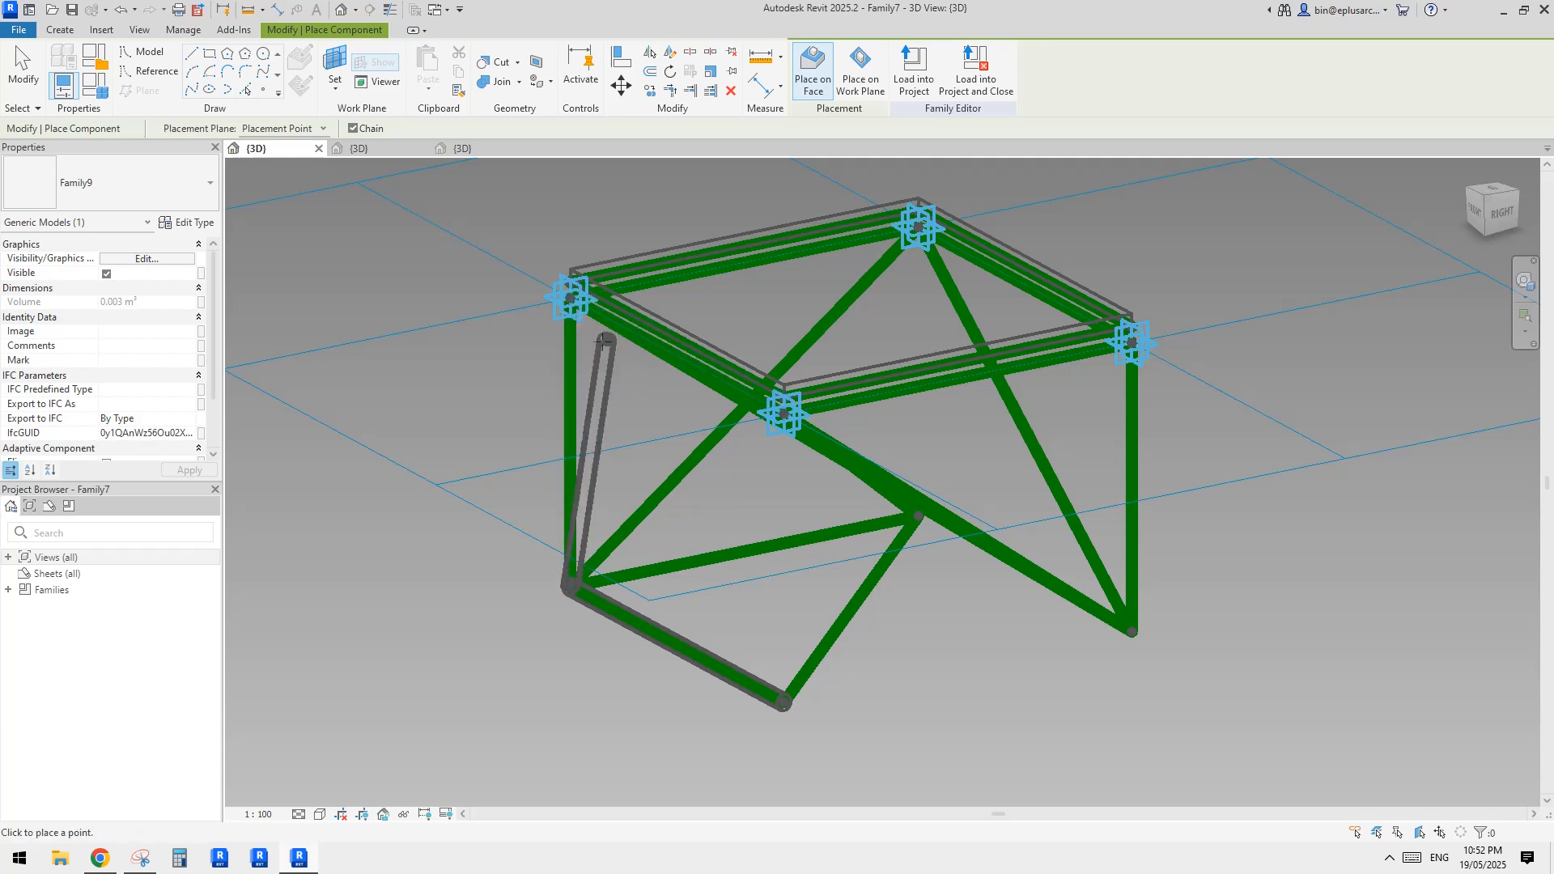
middle_click_drag(577, 350, 593, 322, "shift")
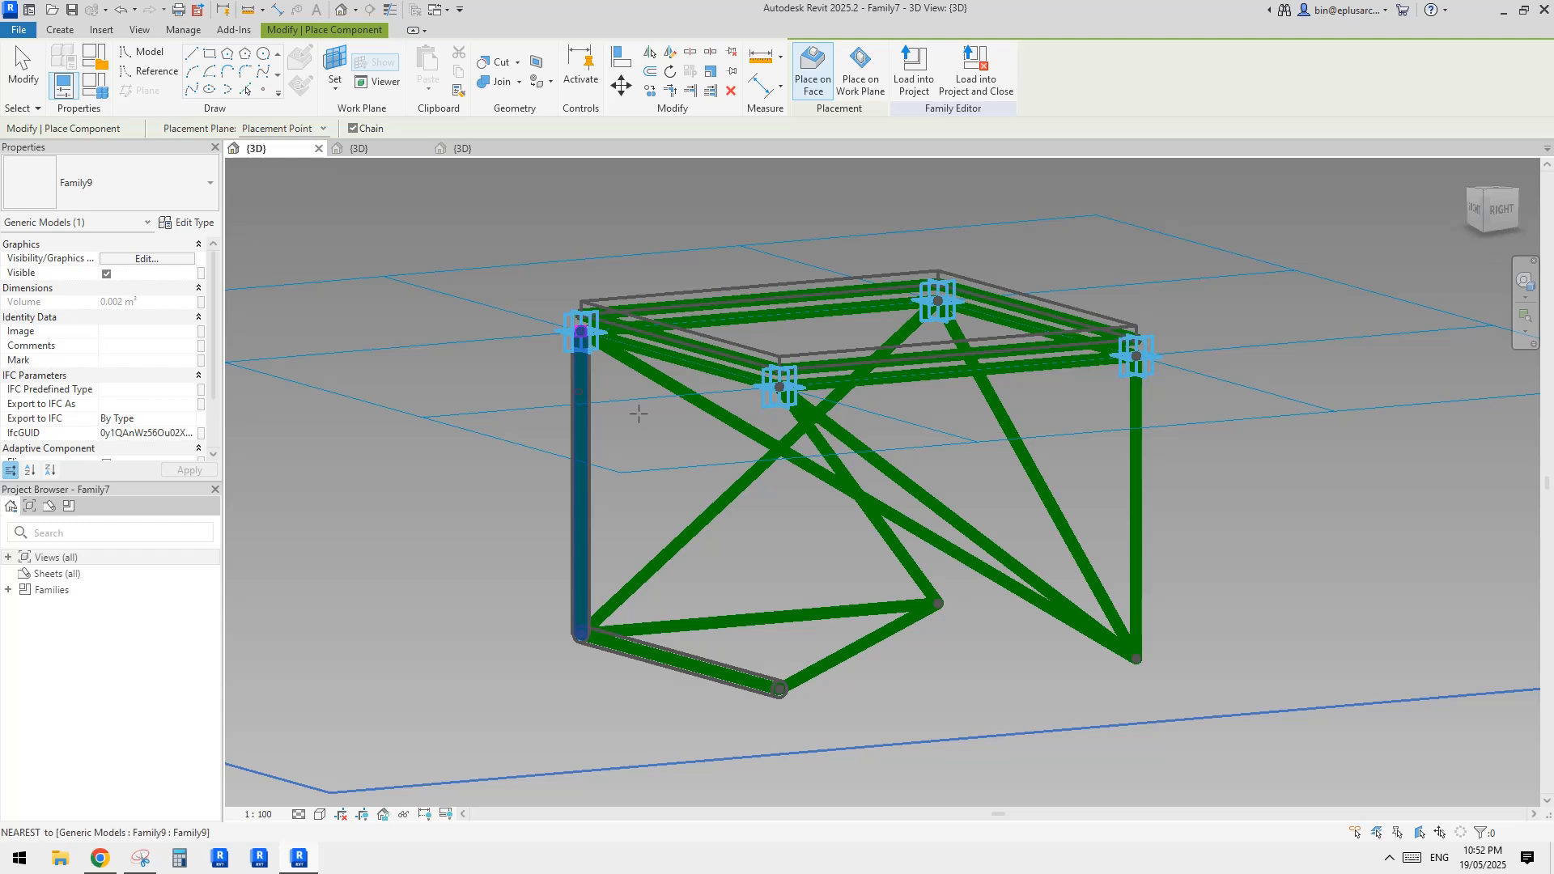
Place tubes on the long diagonal, the two diagonals from the back top corner, and the two remaining bottom lines
left_click(965, 561)
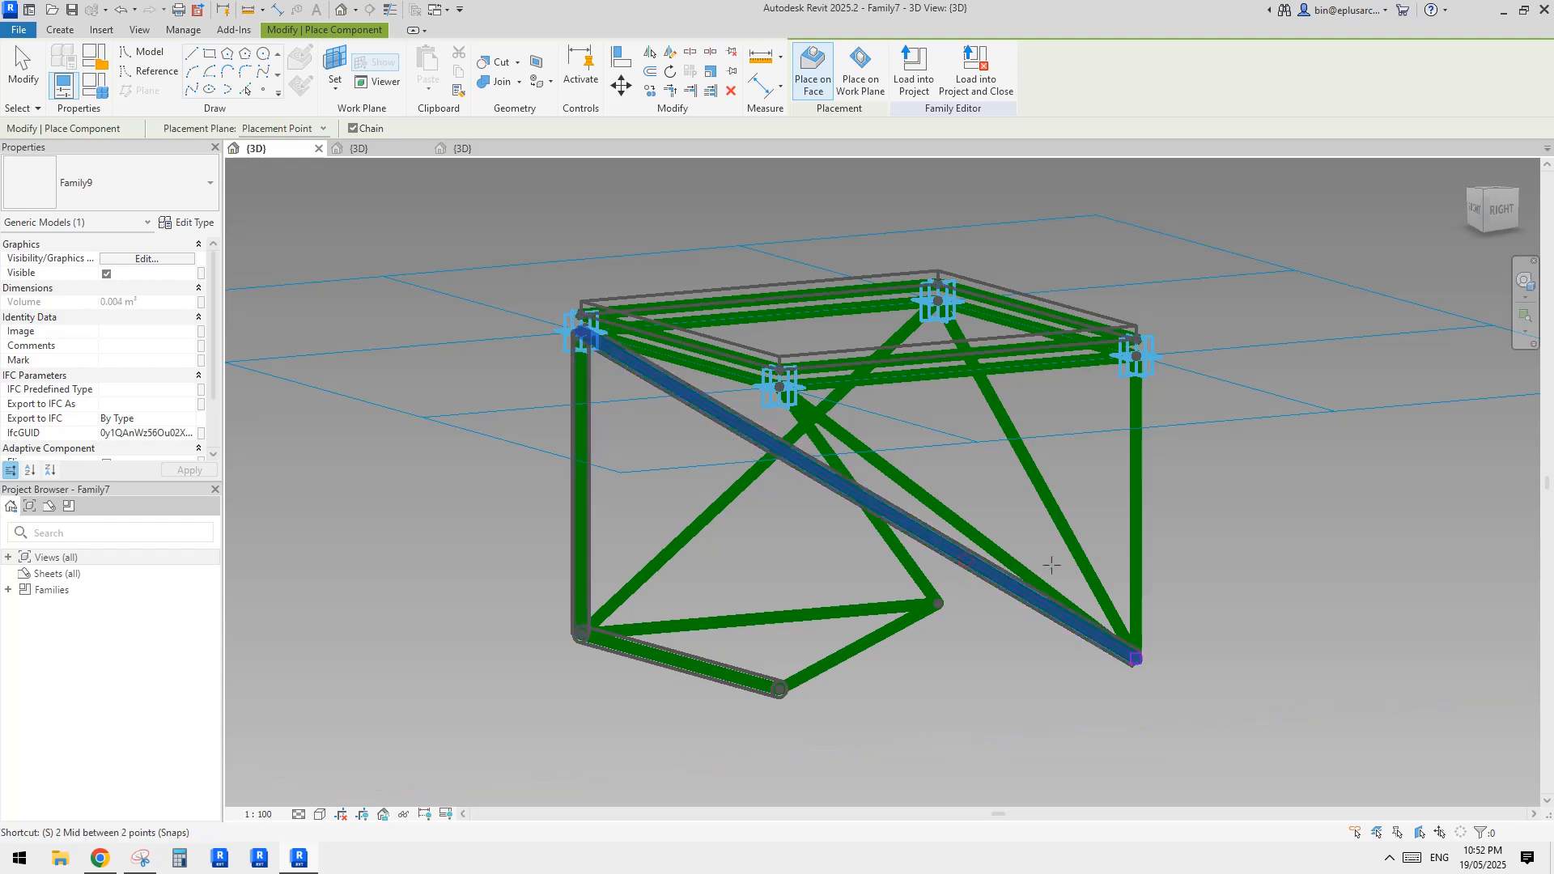
left_click(1052, 490)
left_click(982, 381)
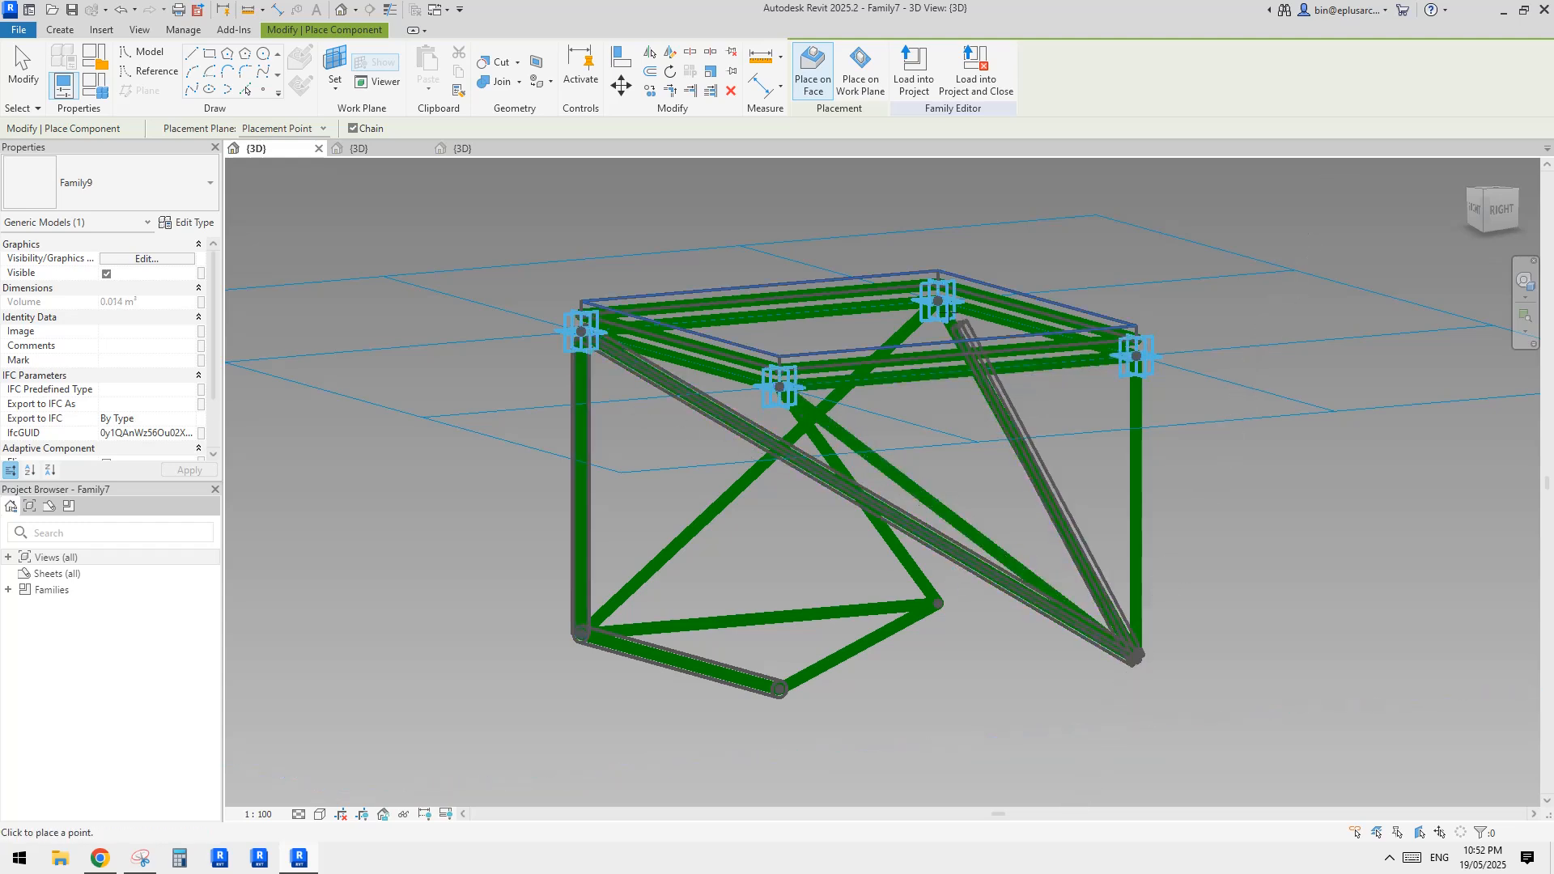
left_click(1018, 441)
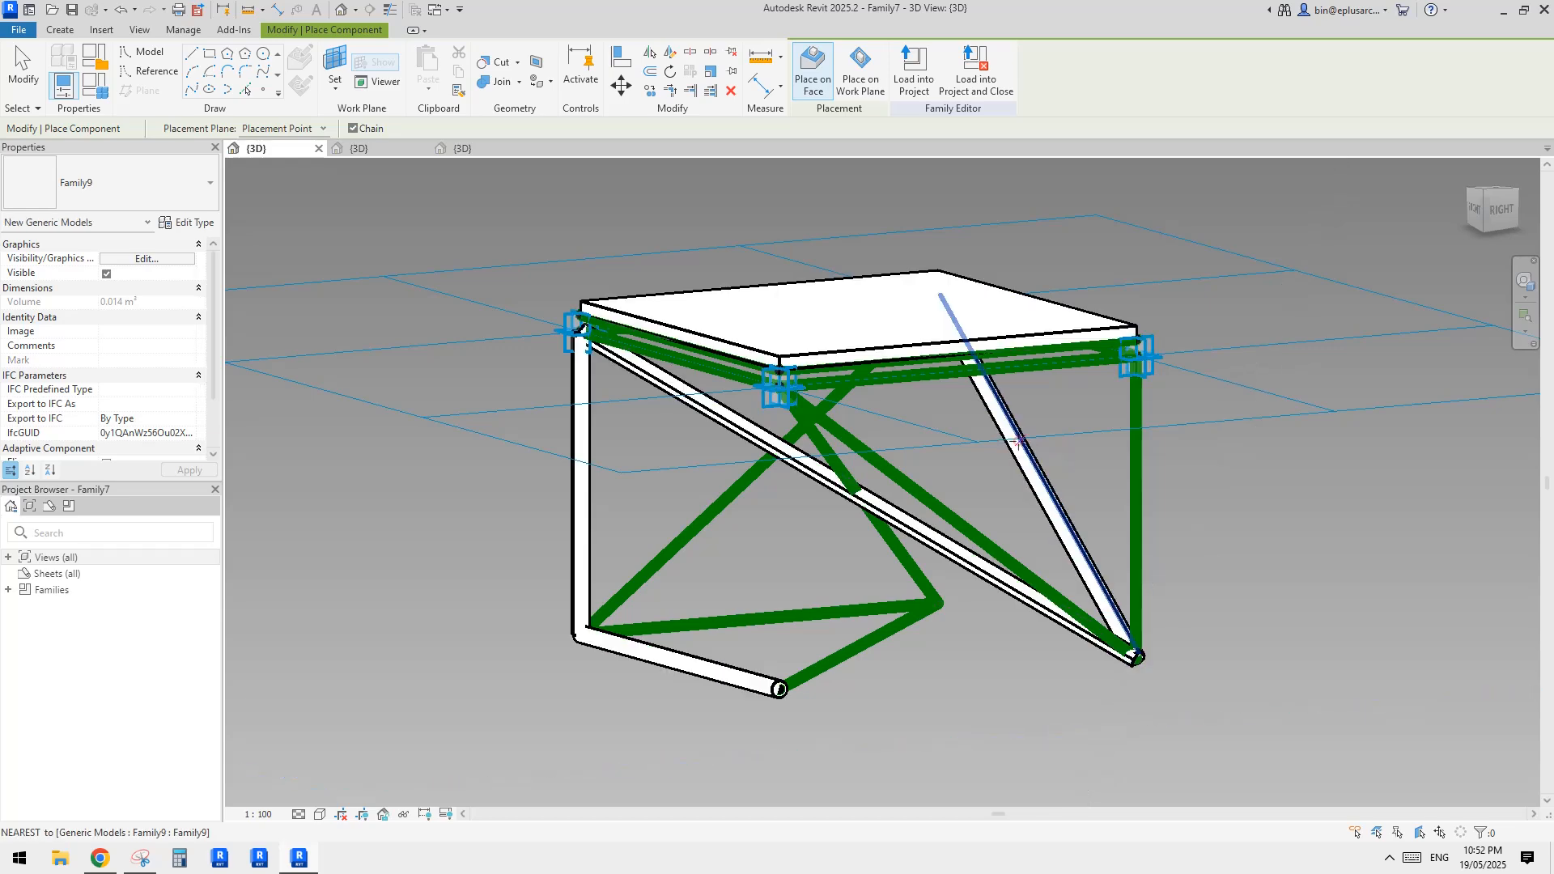
left_click(730, 496)
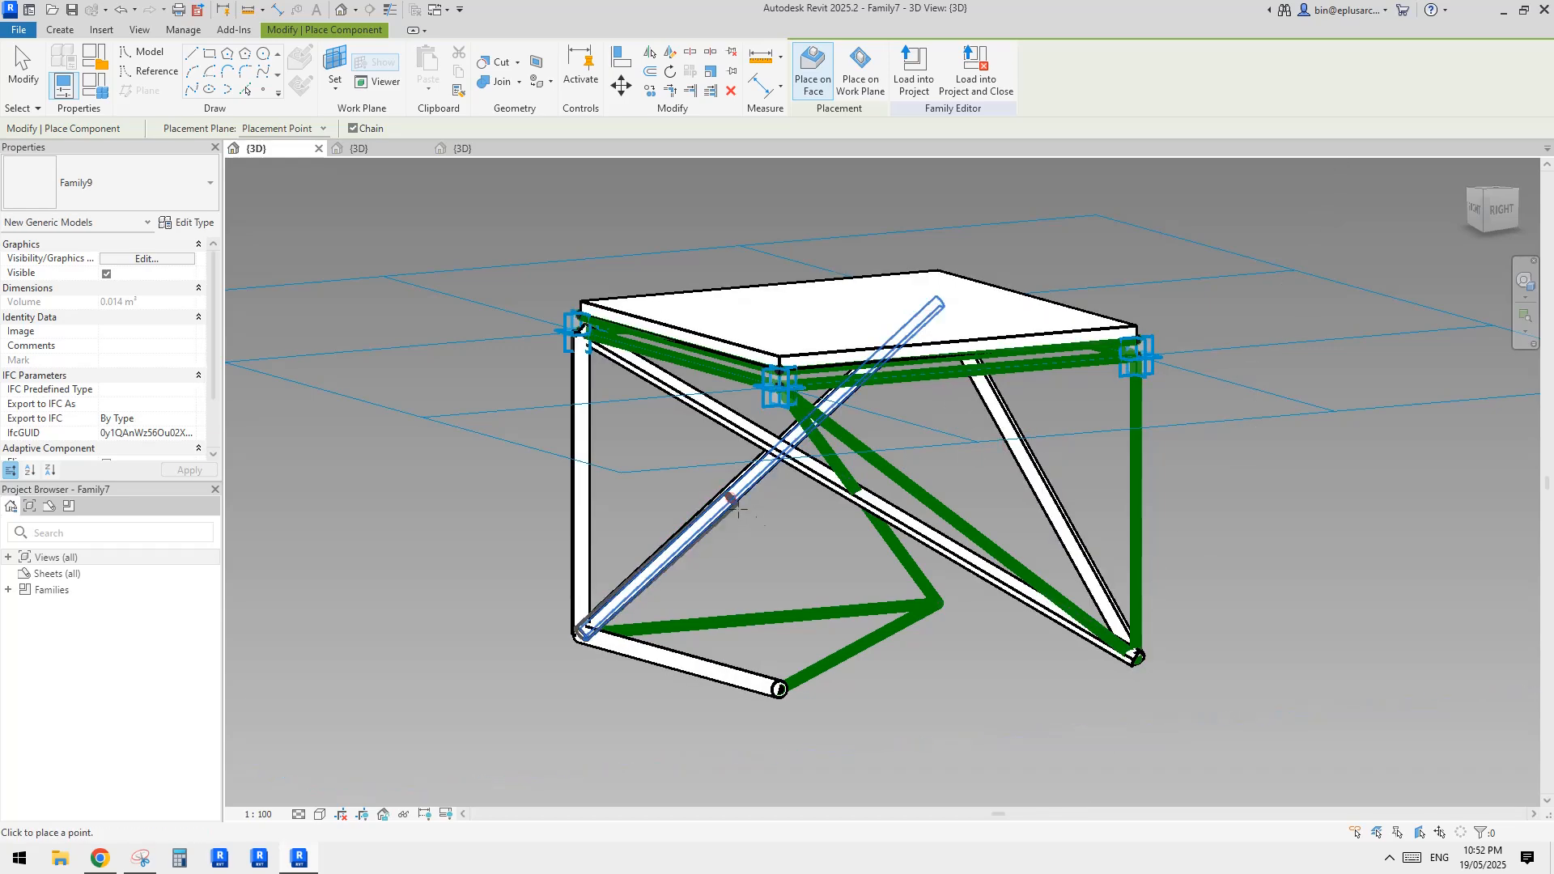
left_click(828, 612)
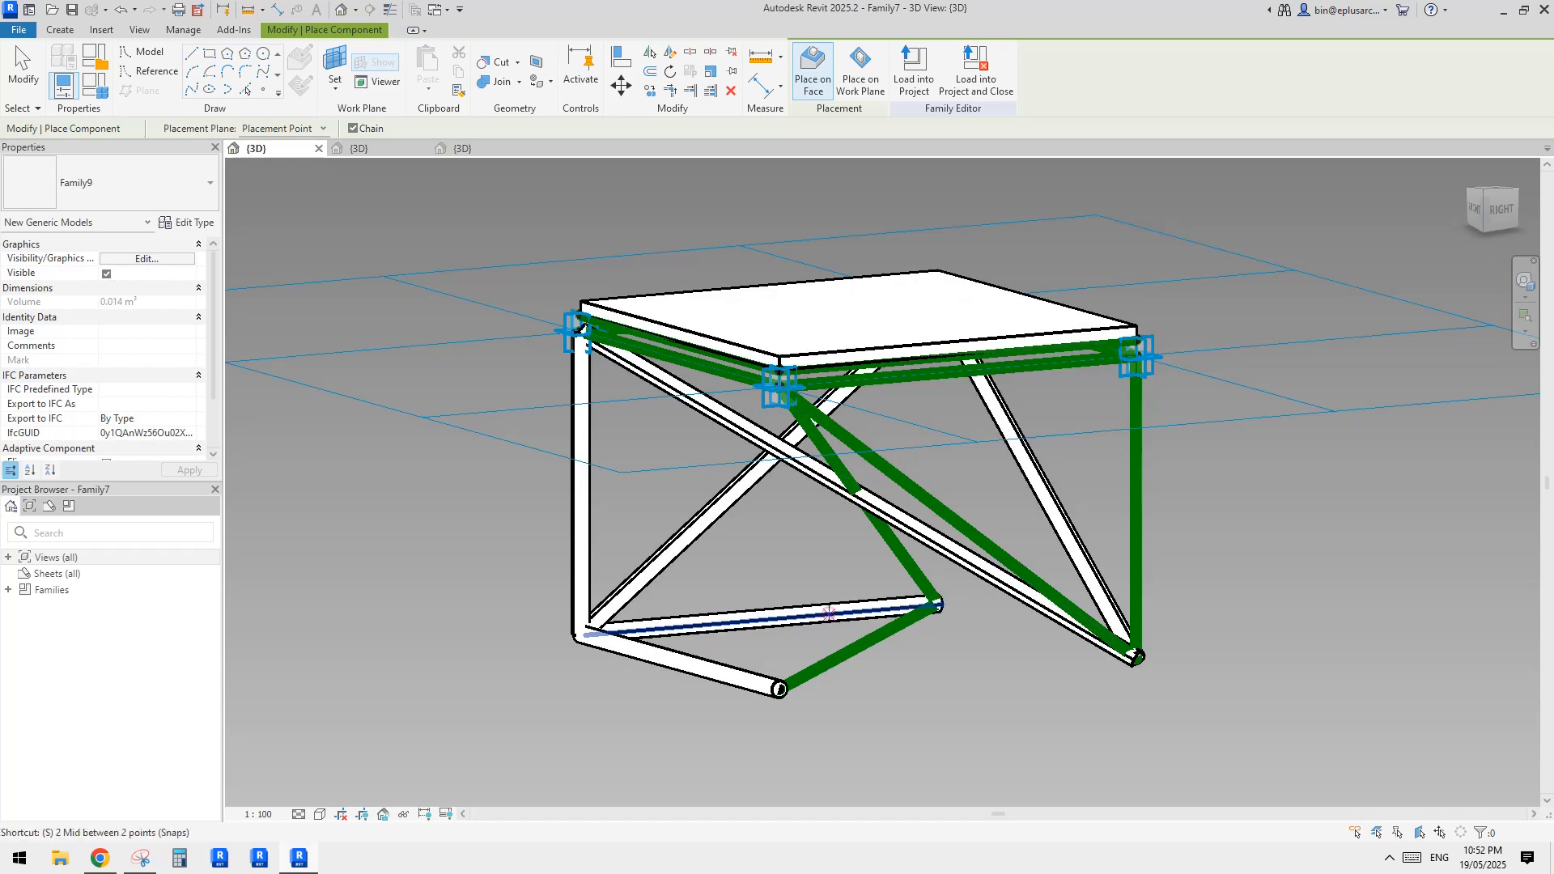
left_click(849, 624)
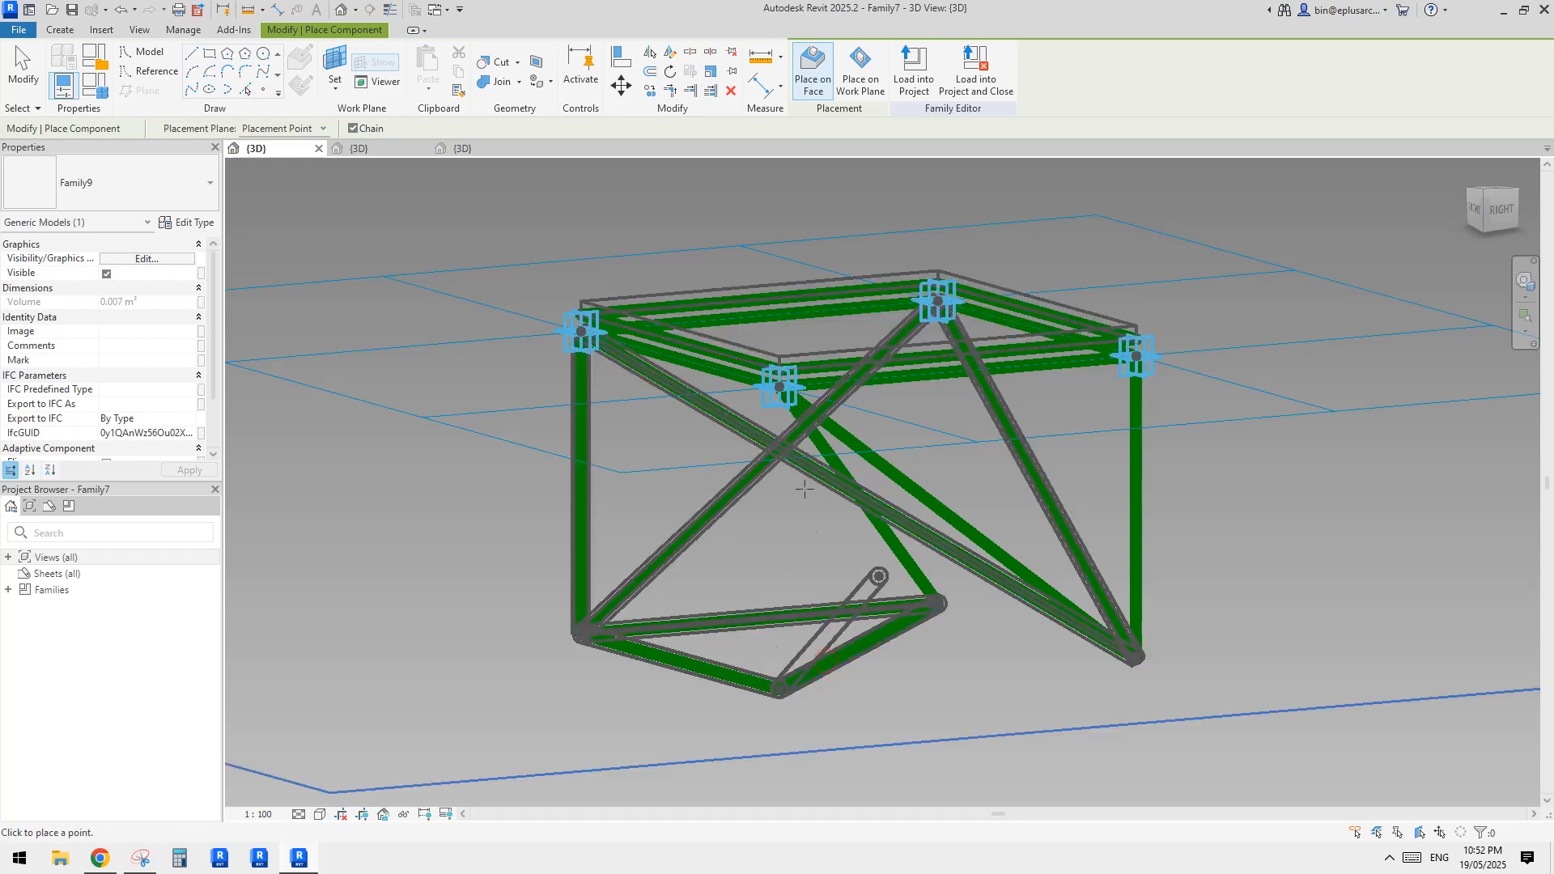
Place tubes on the opposite vertical and the two diagonals descending from the front top corner, and end placement
middle_click_drag(840, 548, 1039, 644, "shift")
left_click(1054, 636)
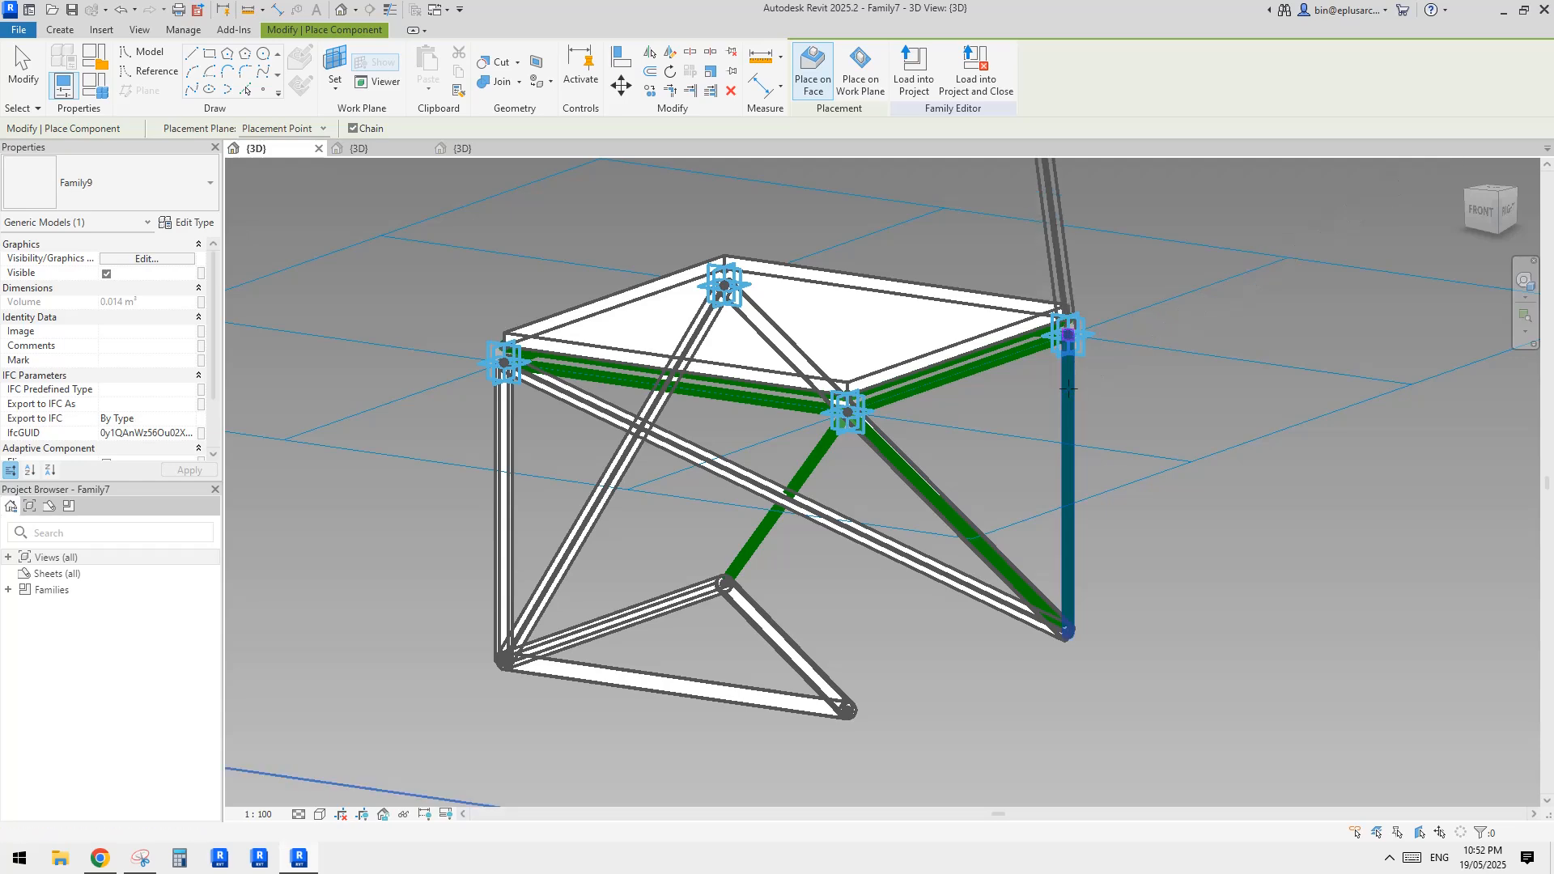
left_click(1068, 334)
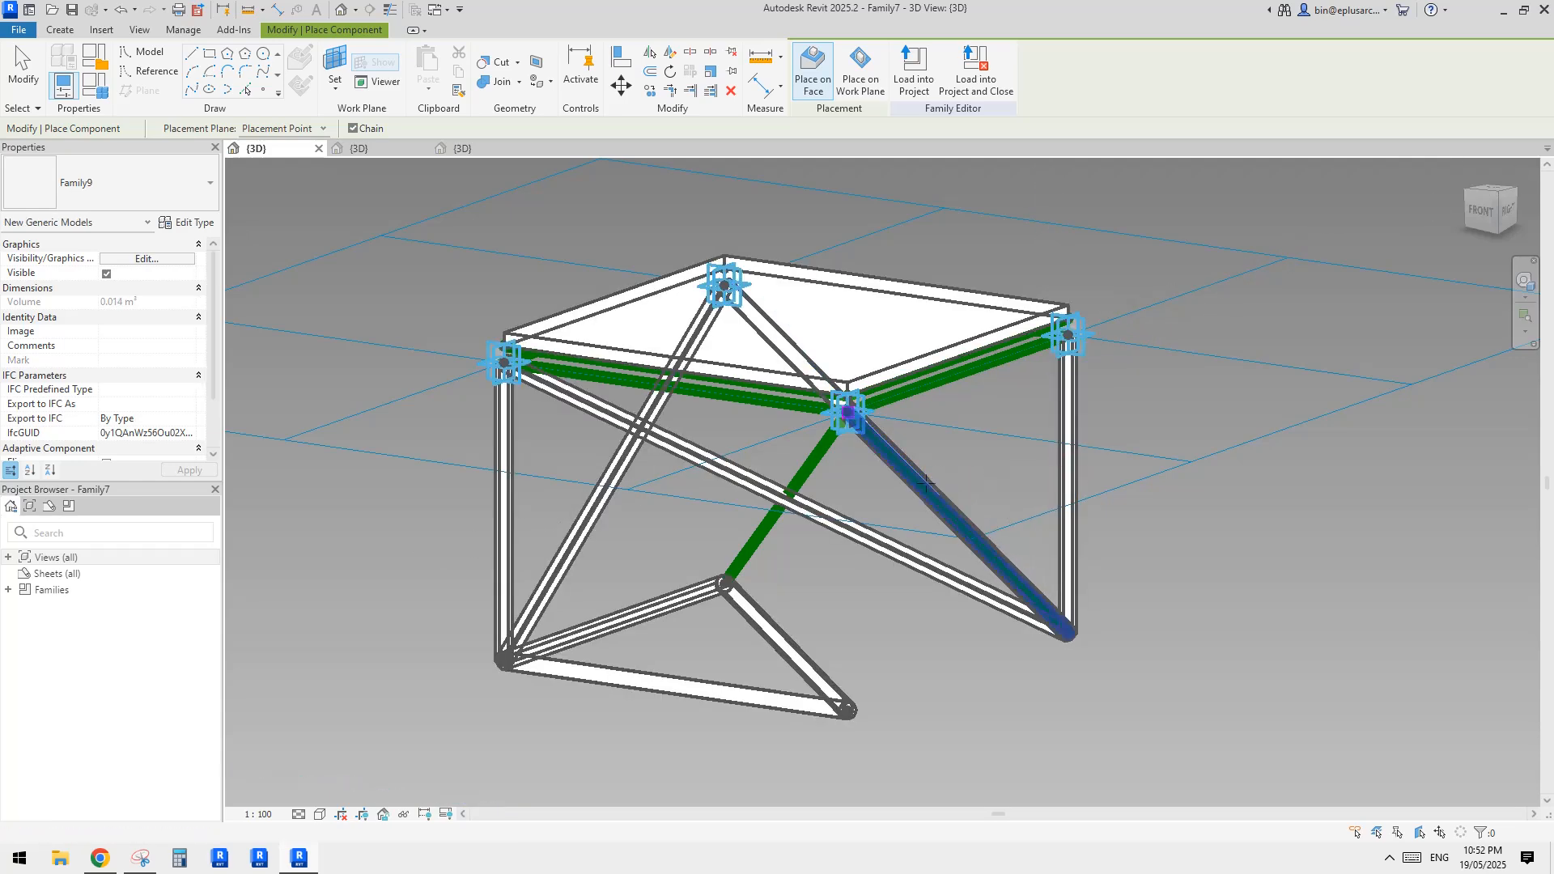
left_click(748, 558)
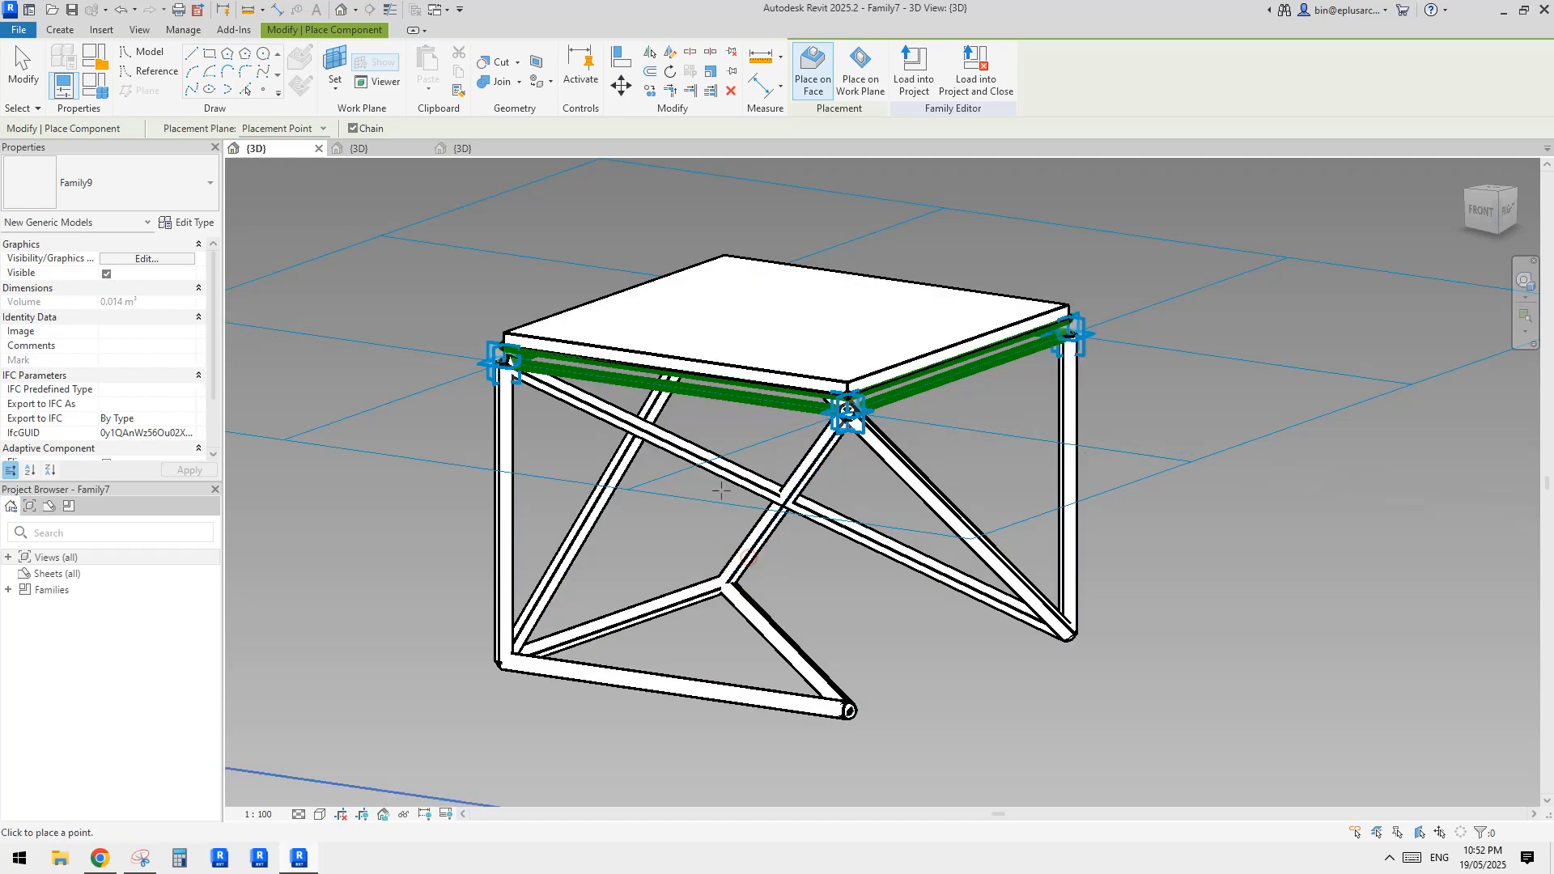
key("Escape")
key("Escape")
Place Family9 tubes along two adjacent top edge lines beneath the panel, meeting at the first vertical's top corner
middle_click_drag(713, 443, 607, 166, "shift")
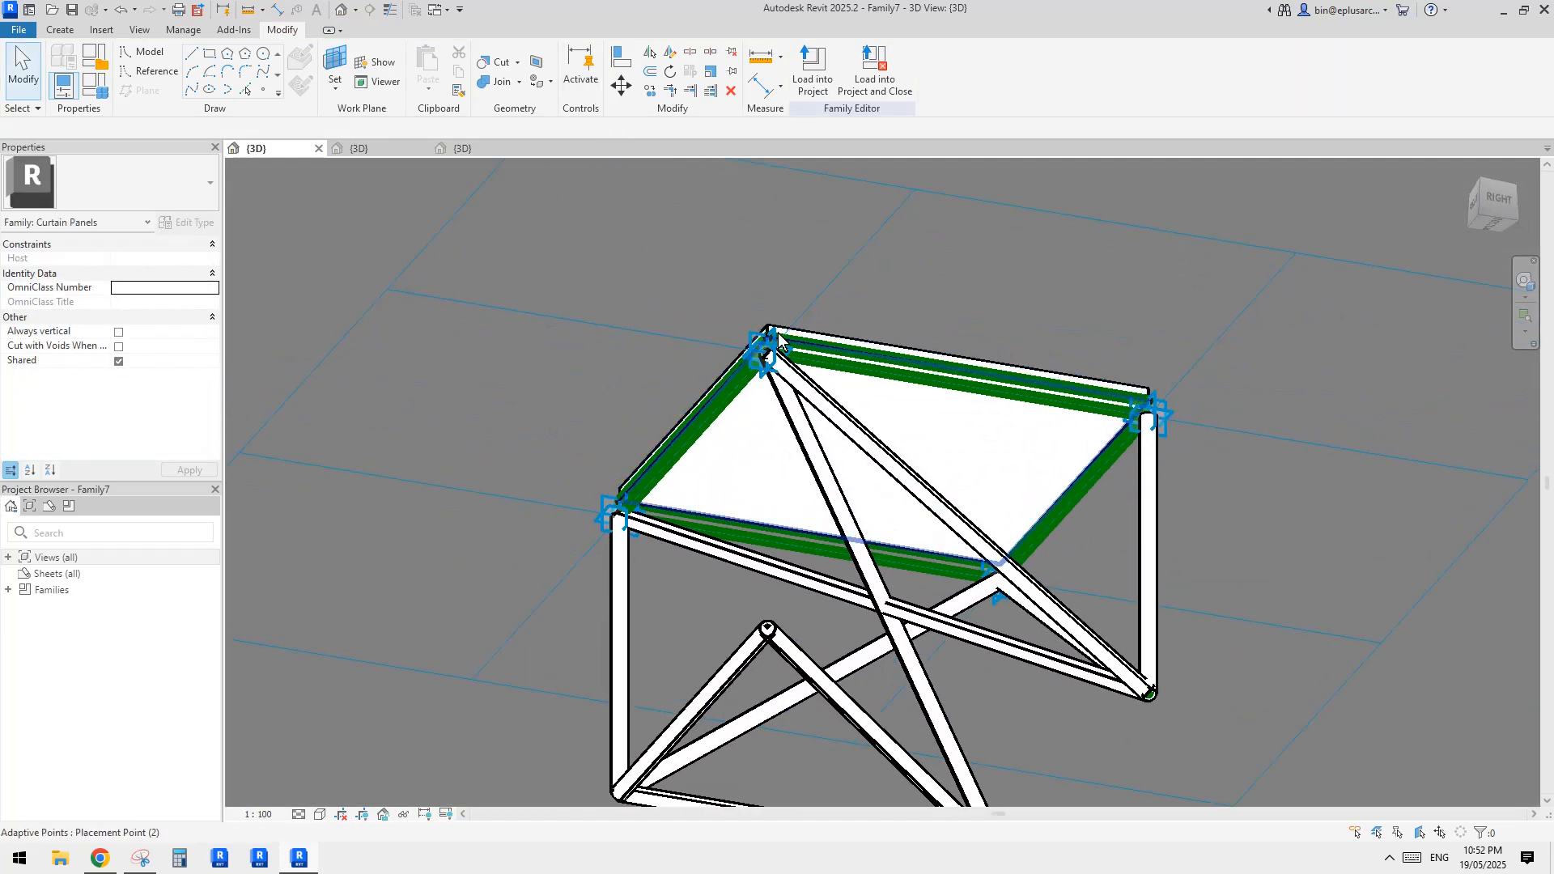
middle_click_drag(706, 482, 777, 474, "shift")
middle_click_drag(688, 441, 722, 404, "shift")
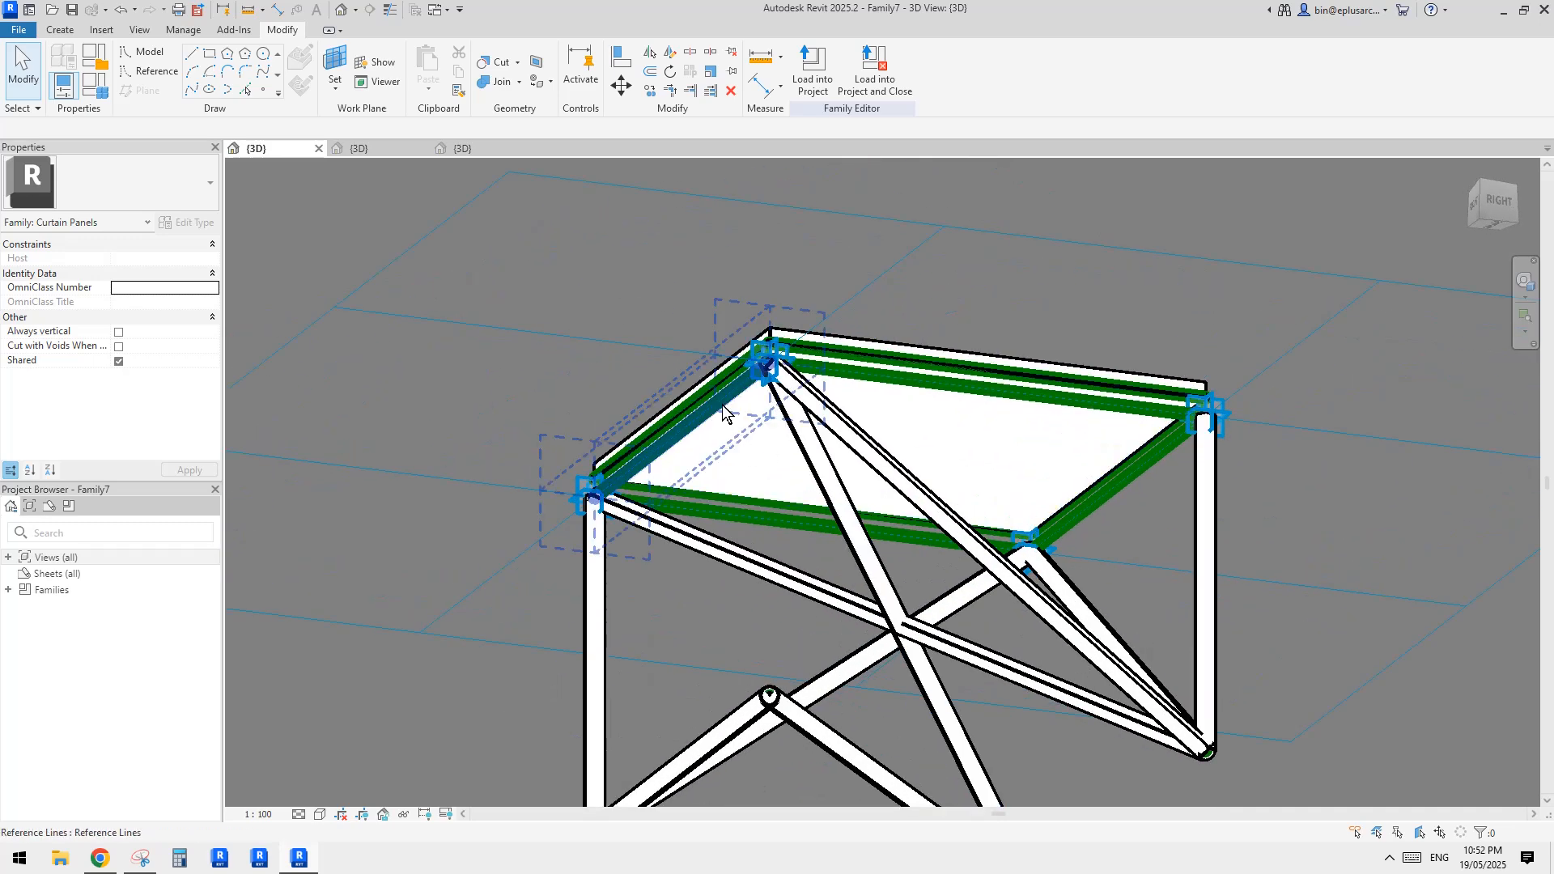
left_click(50, 32)
left_click(434, 61)
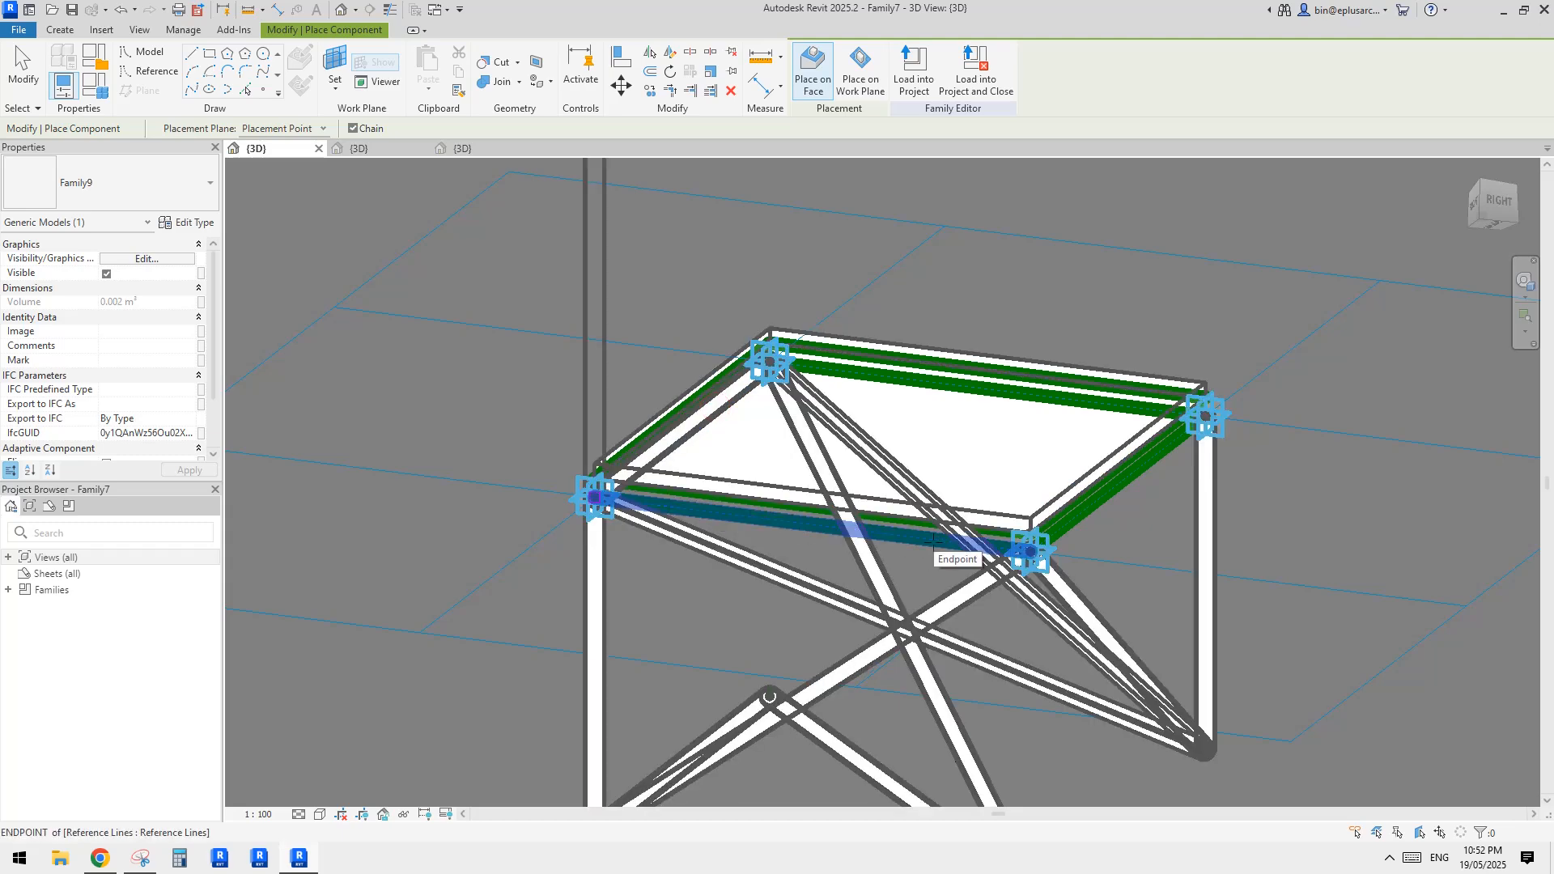
key("Escape")
key("Escape")
Remove the diagonal tube between the front top corner and the back bottom corner, keeping its reference line
scroll(989, 485, "down", 2)
middle_click_drag(1057, 503, 763, 610, "shift")
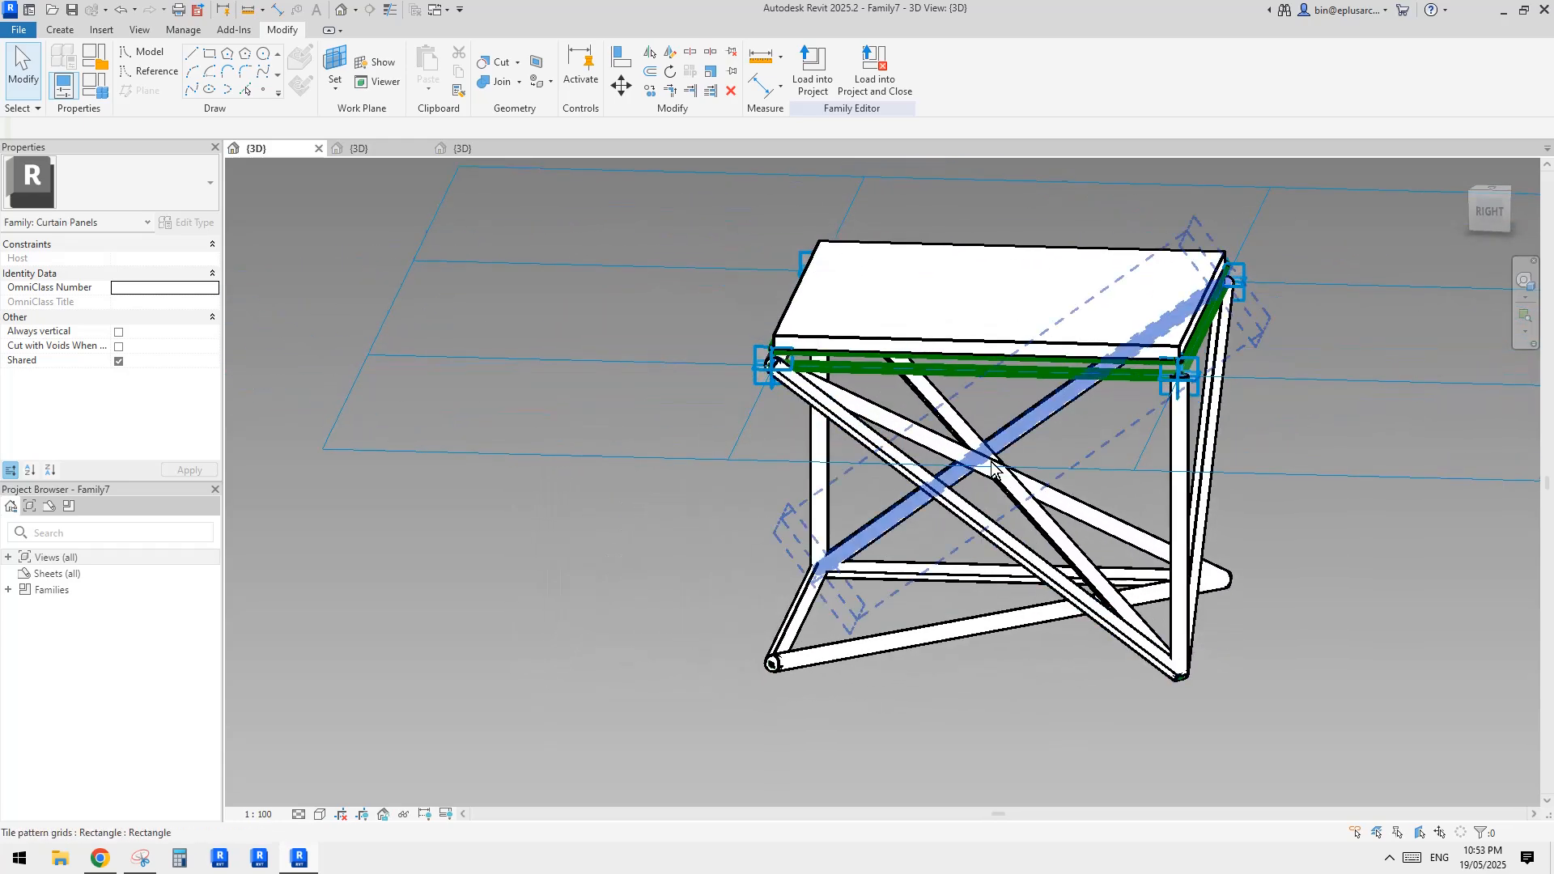
middle_click_drag(992, 468, 1155, 458, "shift")
middle_click_drag(819, 483, 1279, 527, "shift")
left_click(1048, 531)
left_click(1250, 562)
middle_click_drag(1074, 578, 1190, 524, "shift")
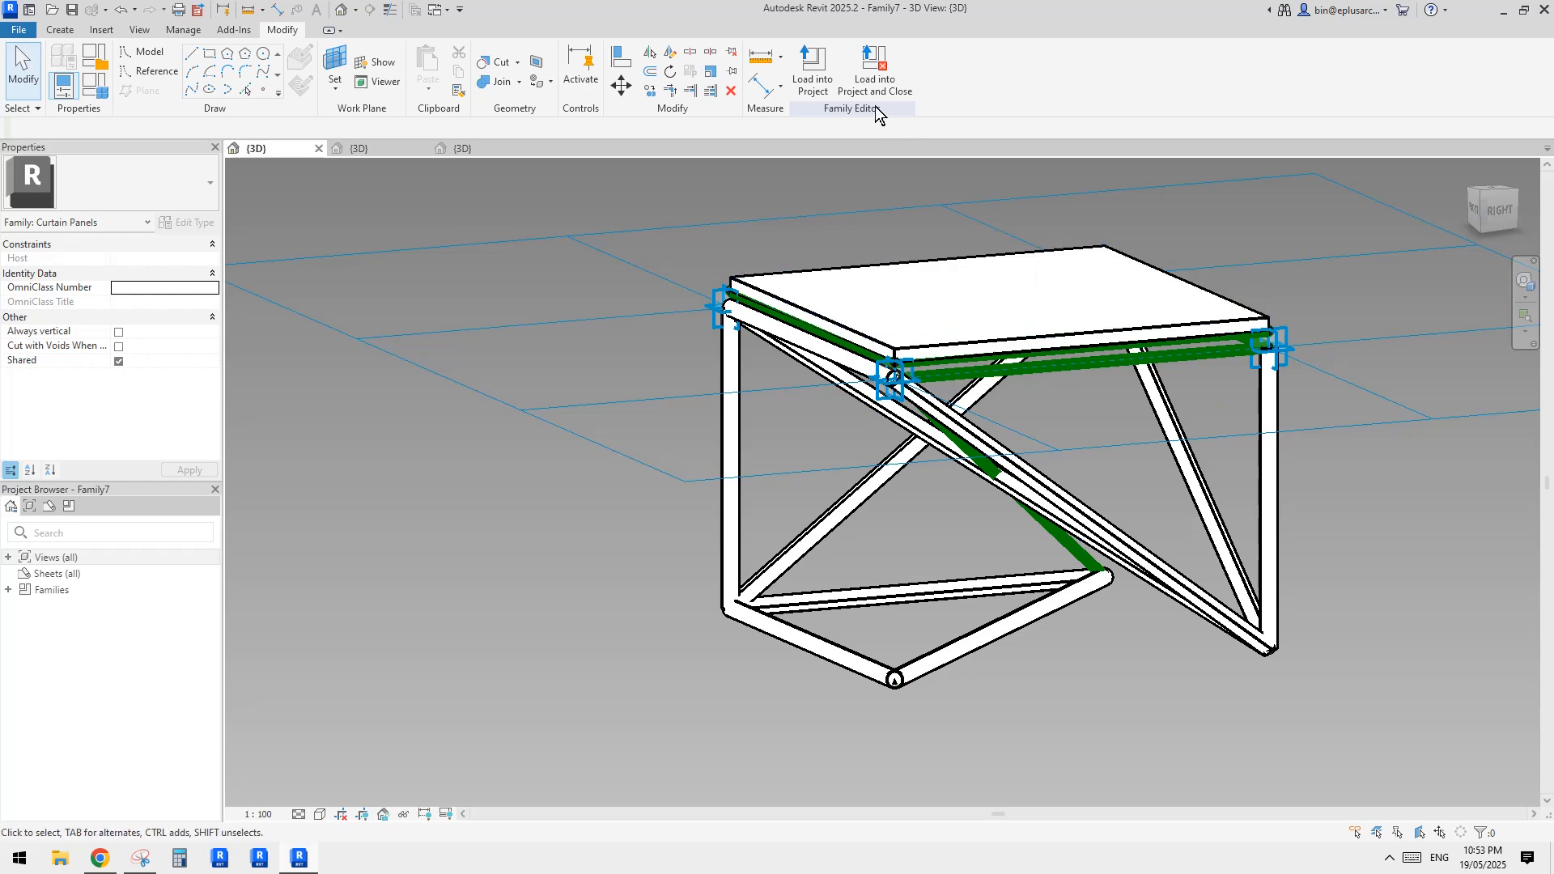
Reload the truss panel family into Family8, overwriting the existing version, and inspect the updated roof
left_click(814, 79)
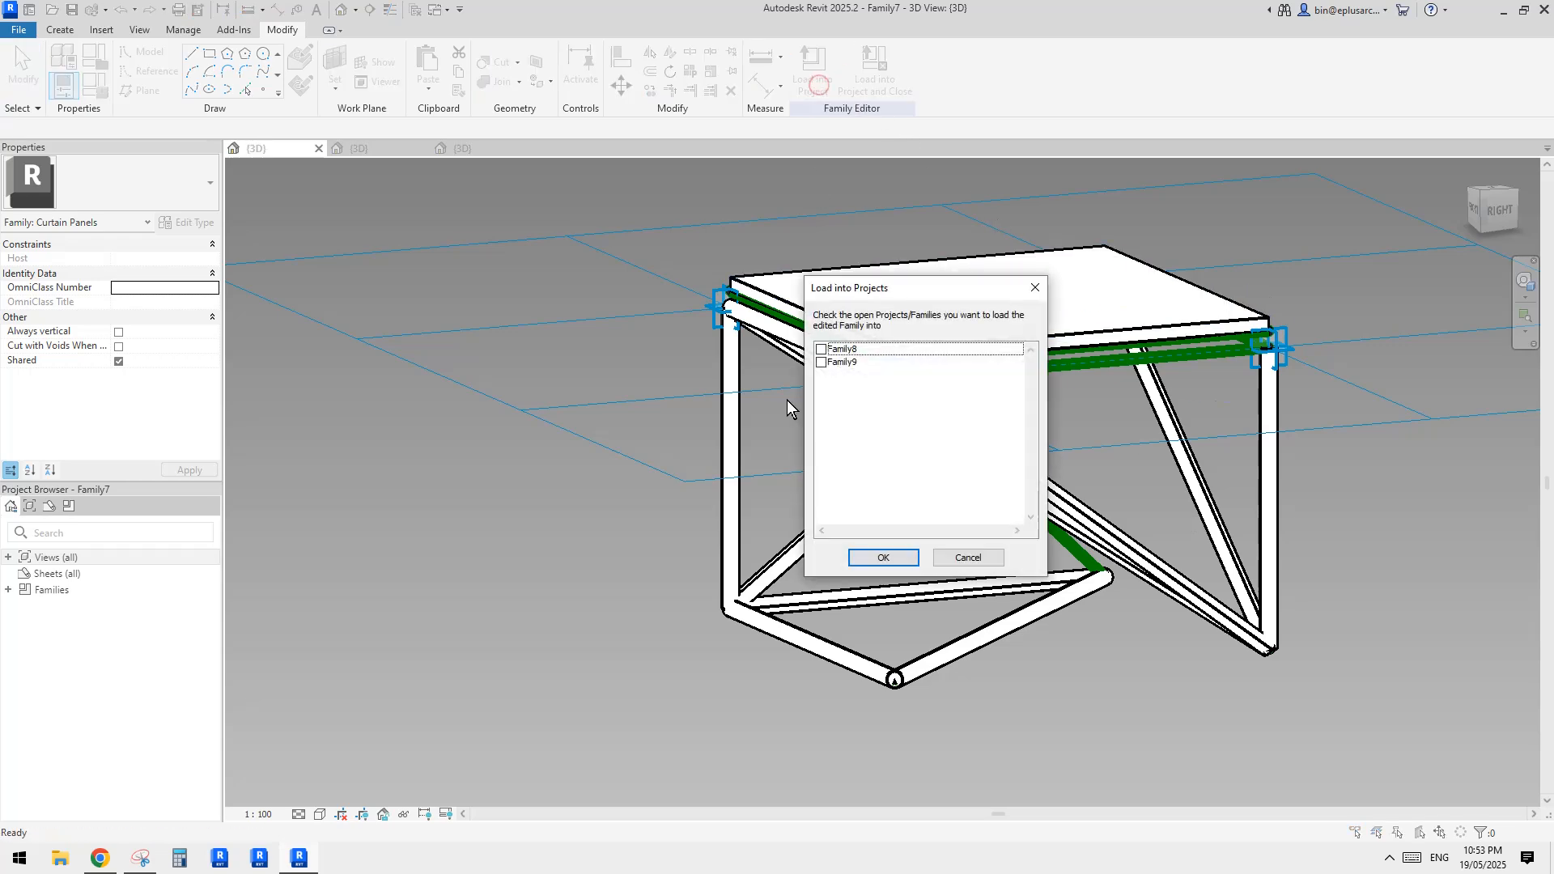
left_click(821, 349)
left_click(883, 558)
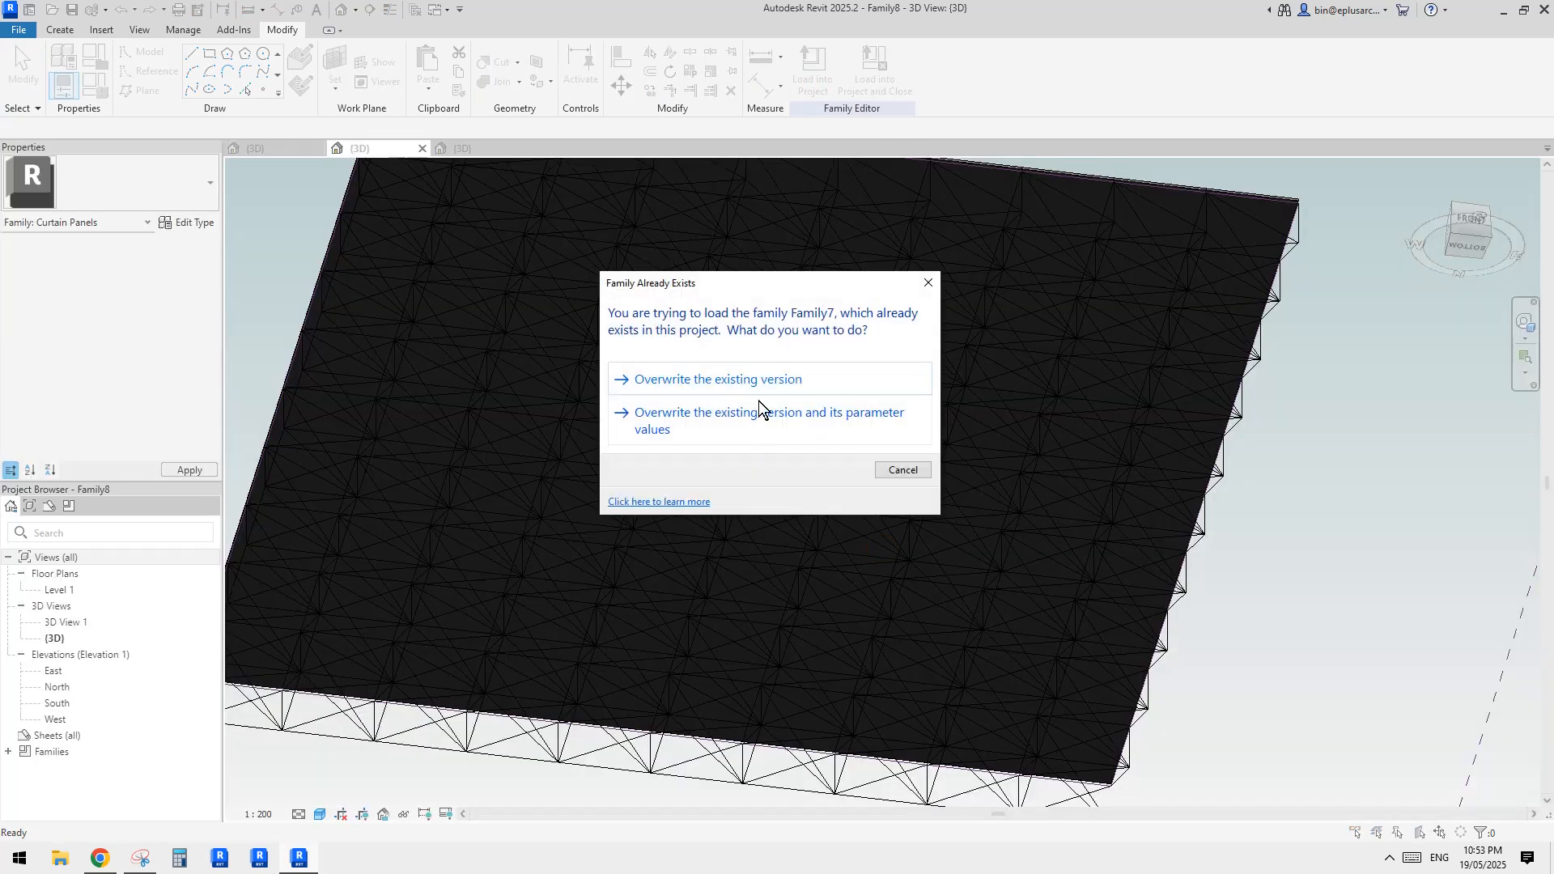
left_click(760, 405)
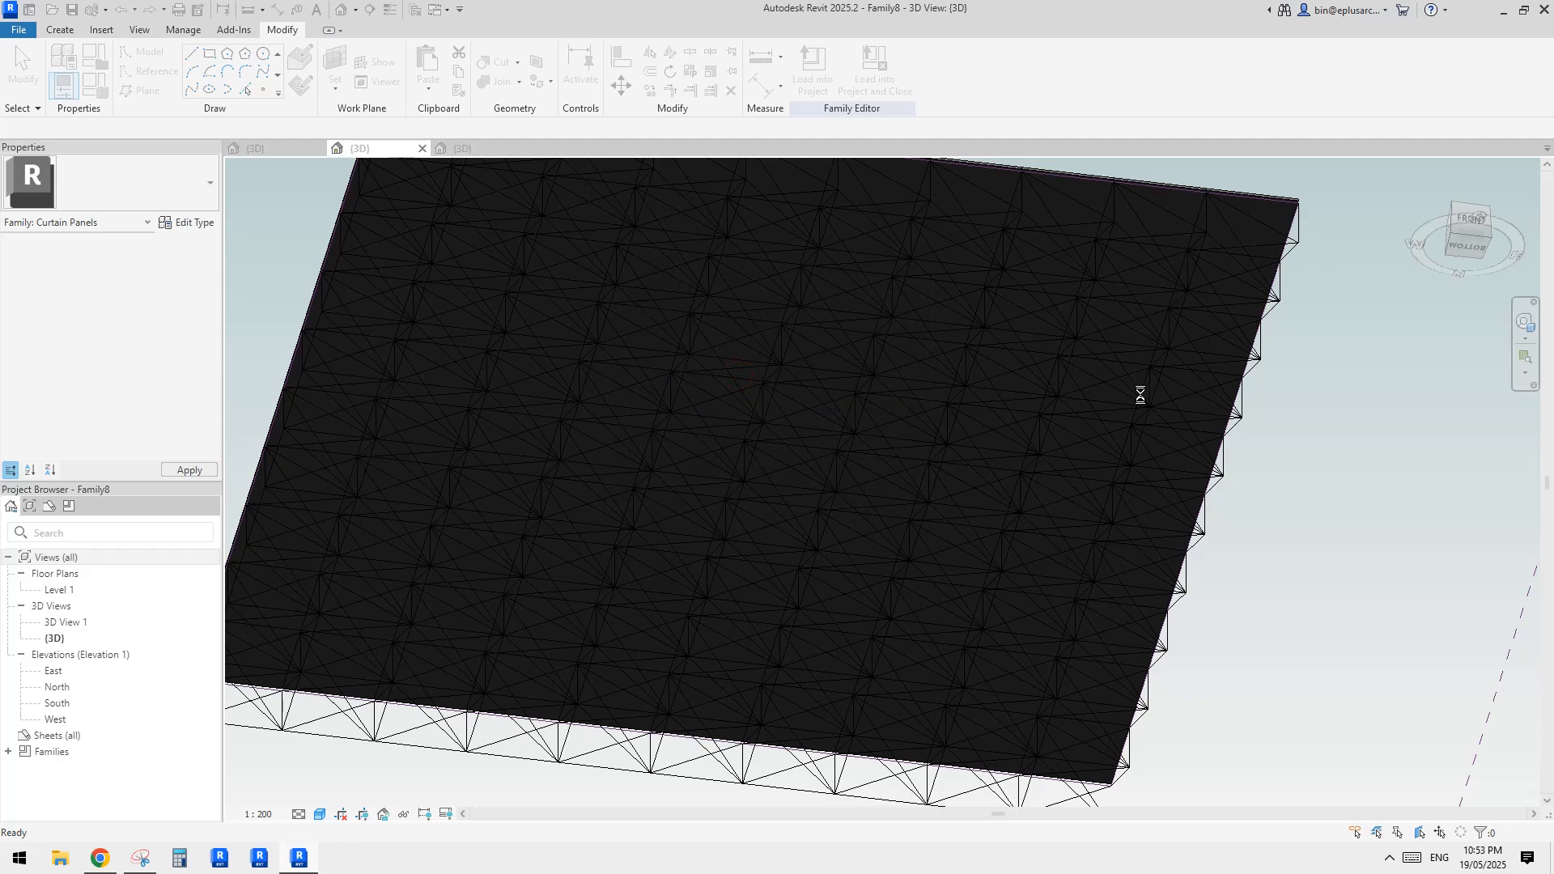
scroll(1061, 486, "down", 3)
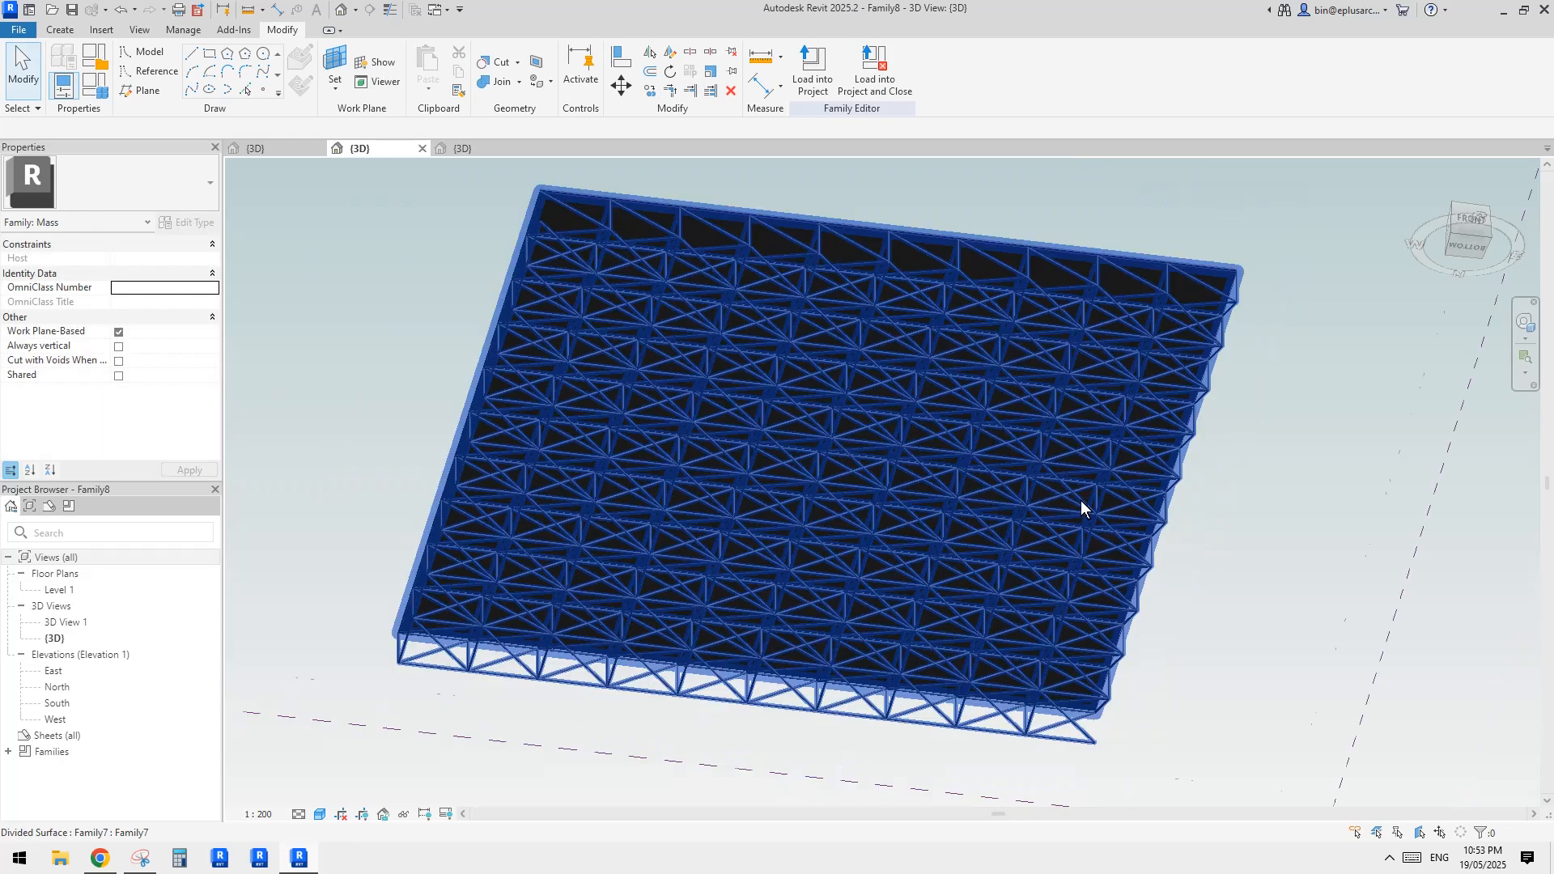
middle_click_drag(1080, 500, 760, 579, "shift")
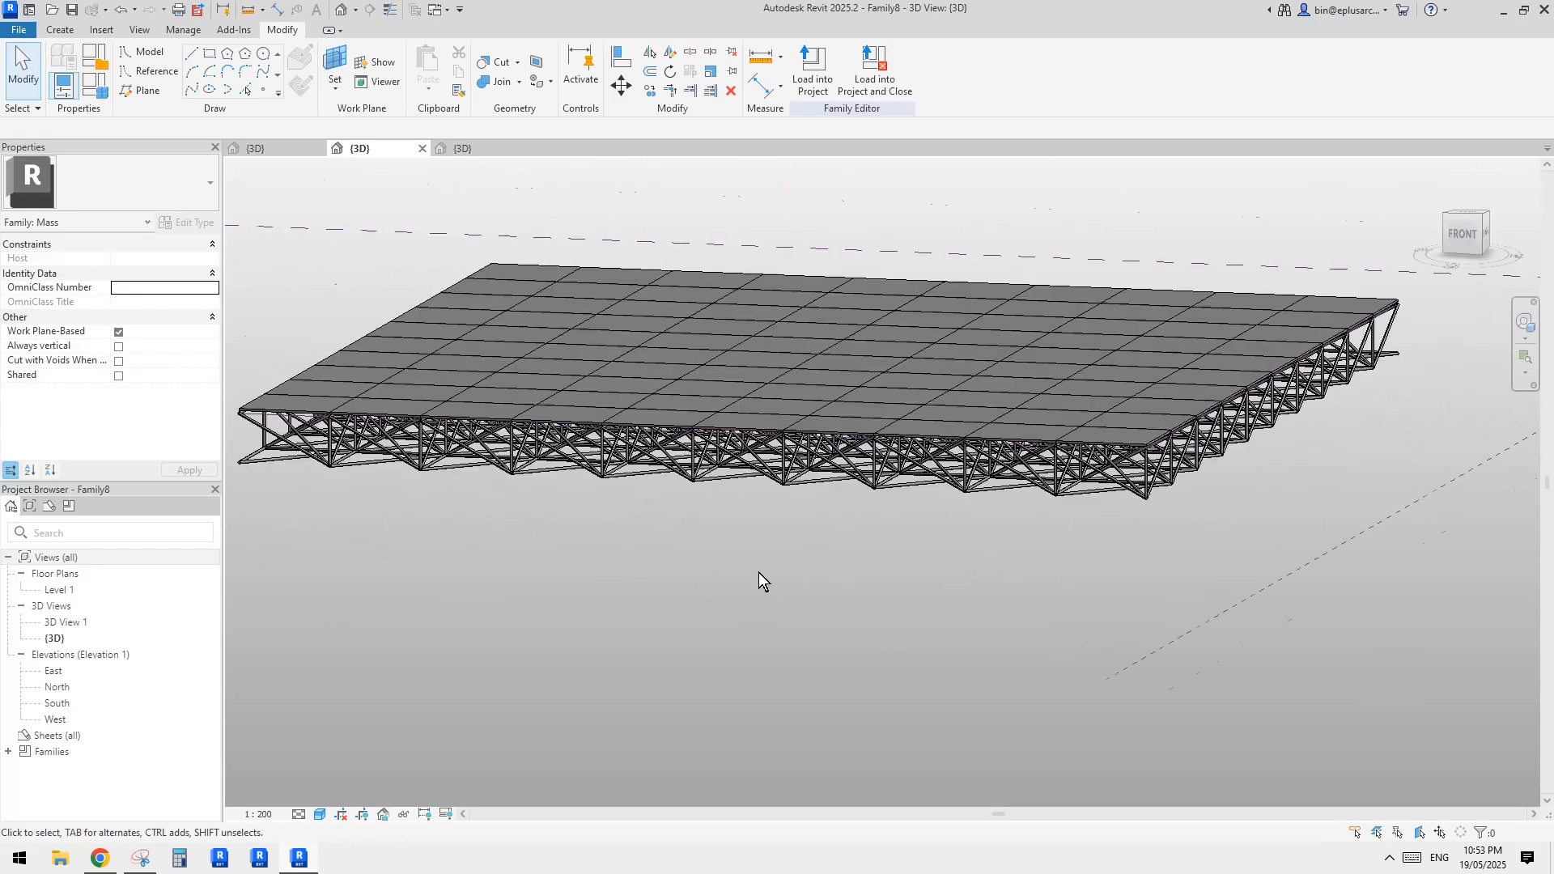
scroll(583, 697, "up", 2)
Switch to Chrome and compare the modelled space frame with the roof photos in the Reddit "structure" post
left_click(104, 856)
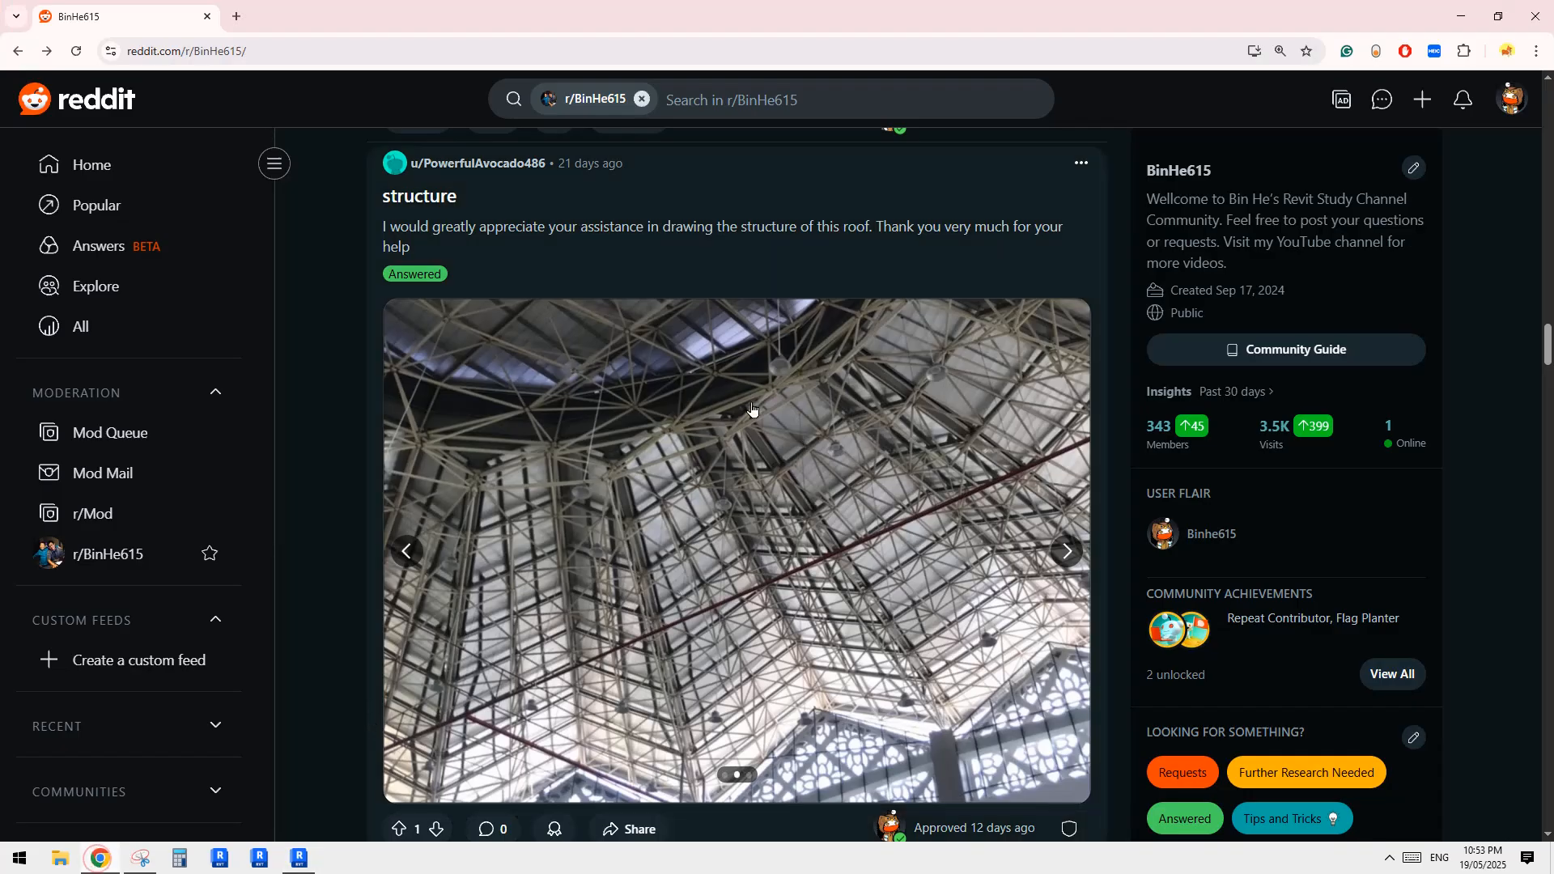
left_click(301, 859)
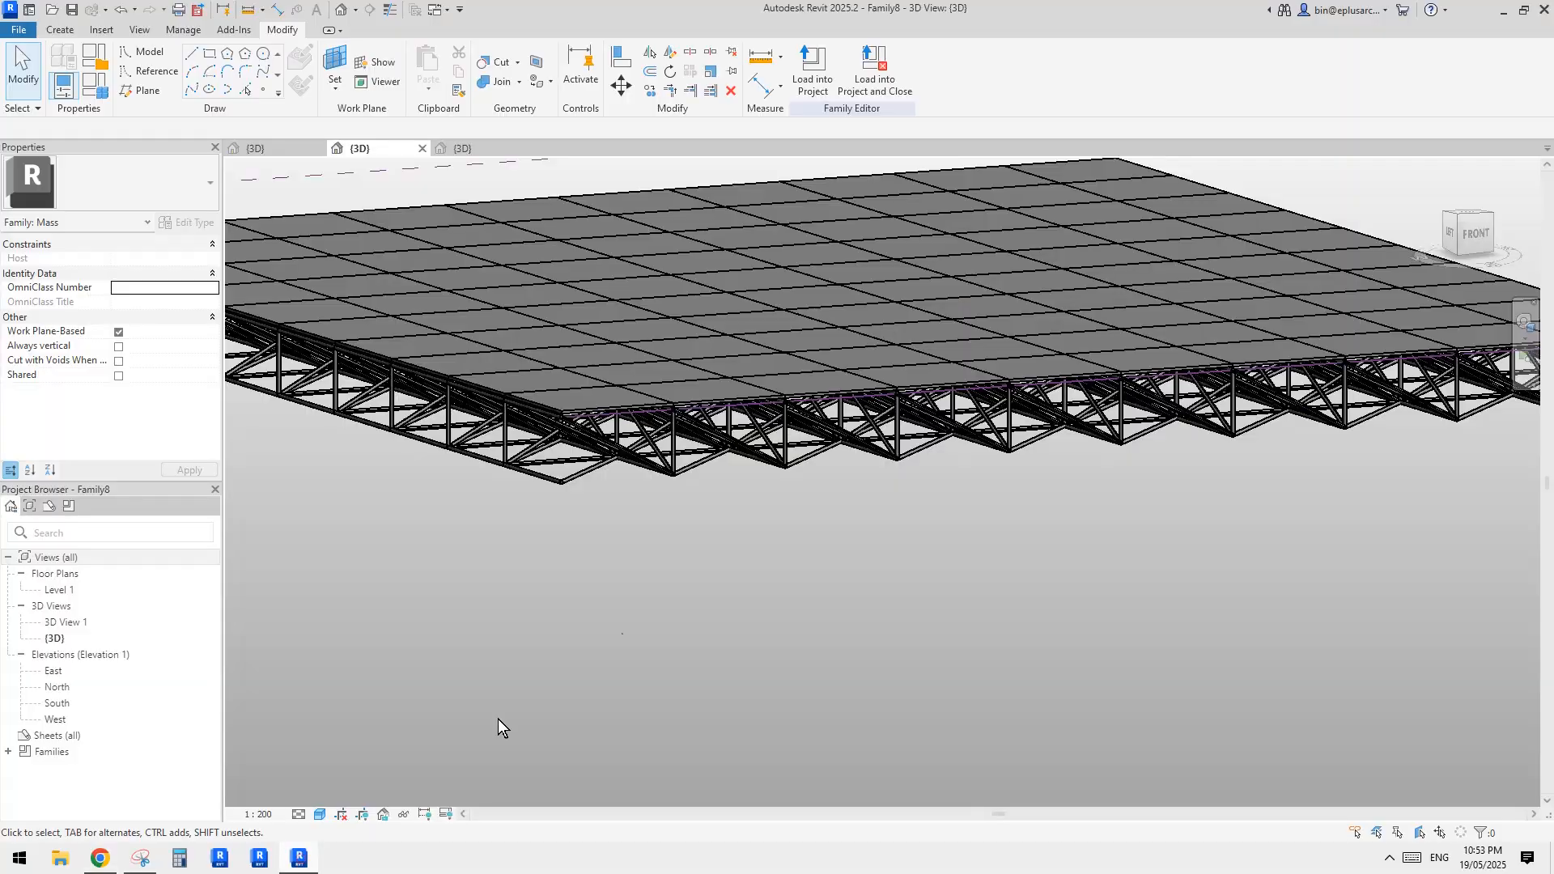
middle_click_drag(877, 524, 895, 579, "shift")
scroll(895, 579, "down", 5)
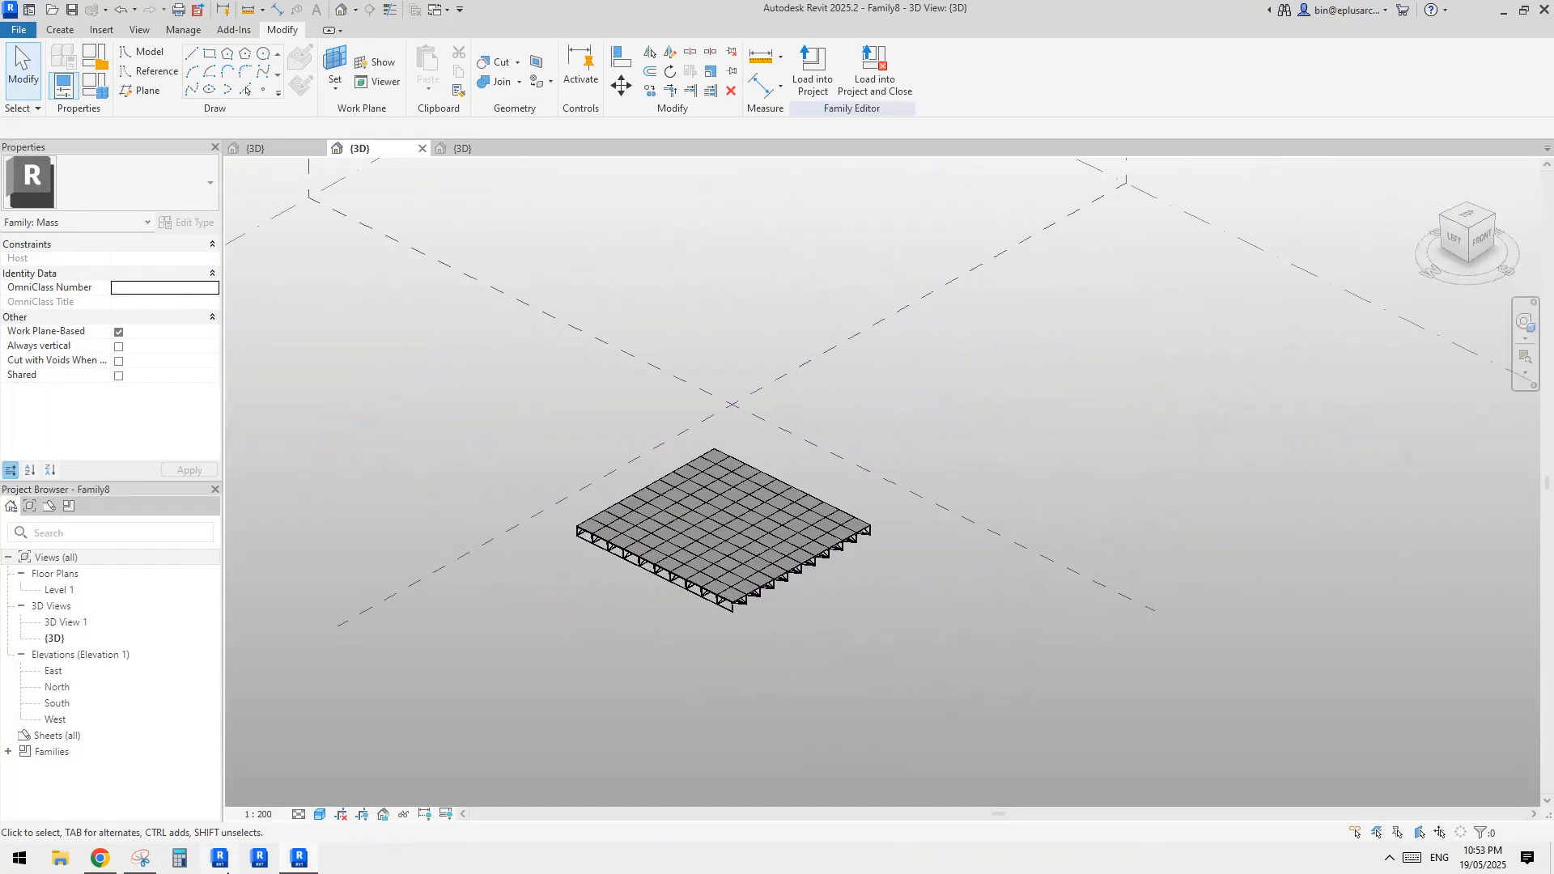
left_click(100, 860)
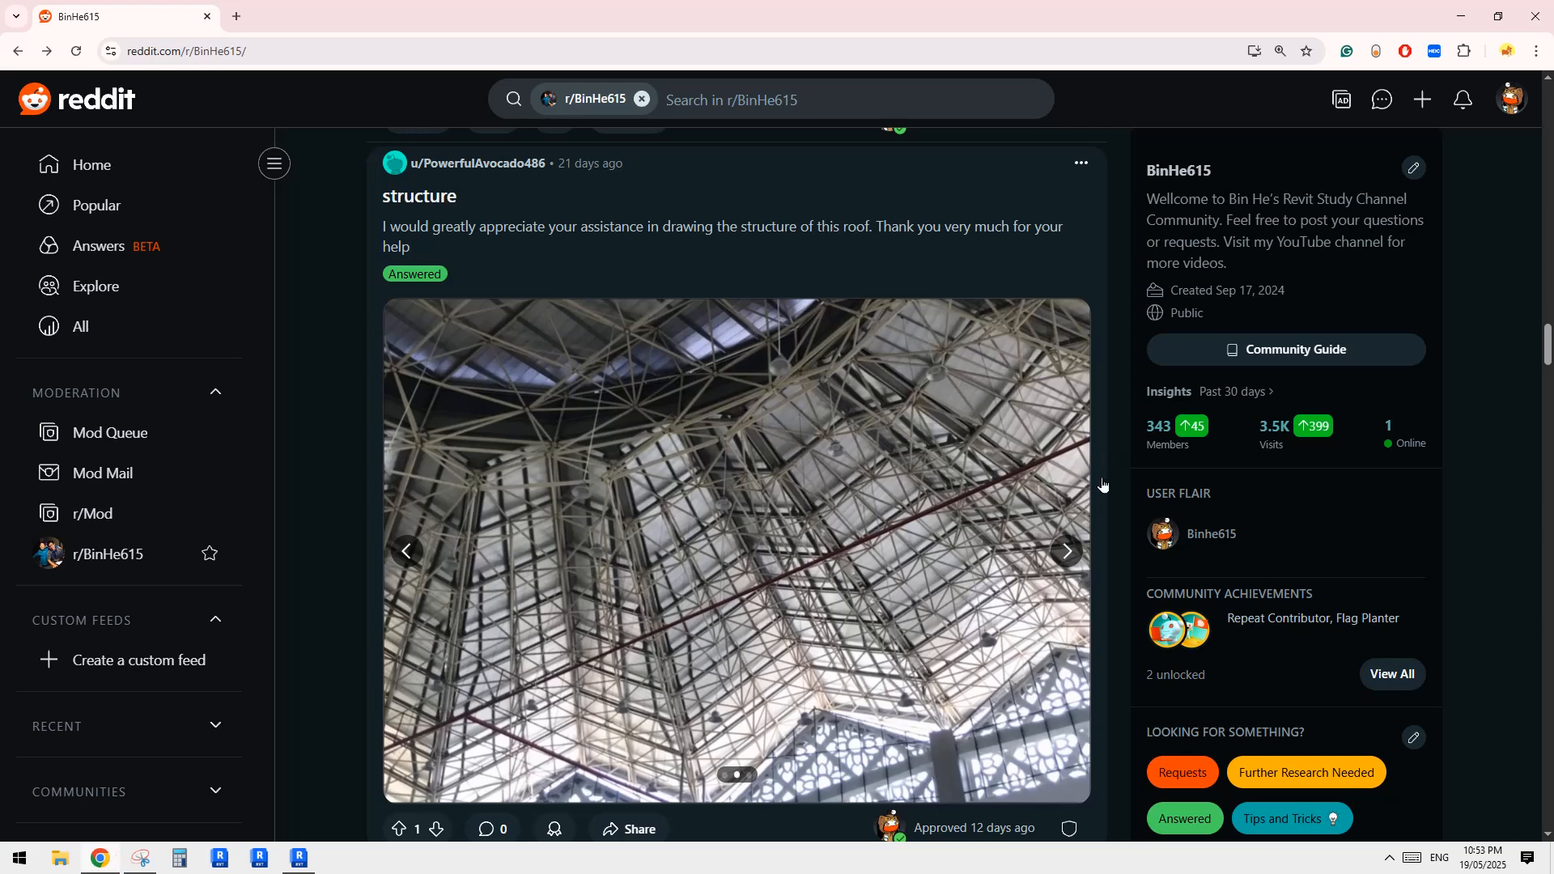
left_click(1066, 551)
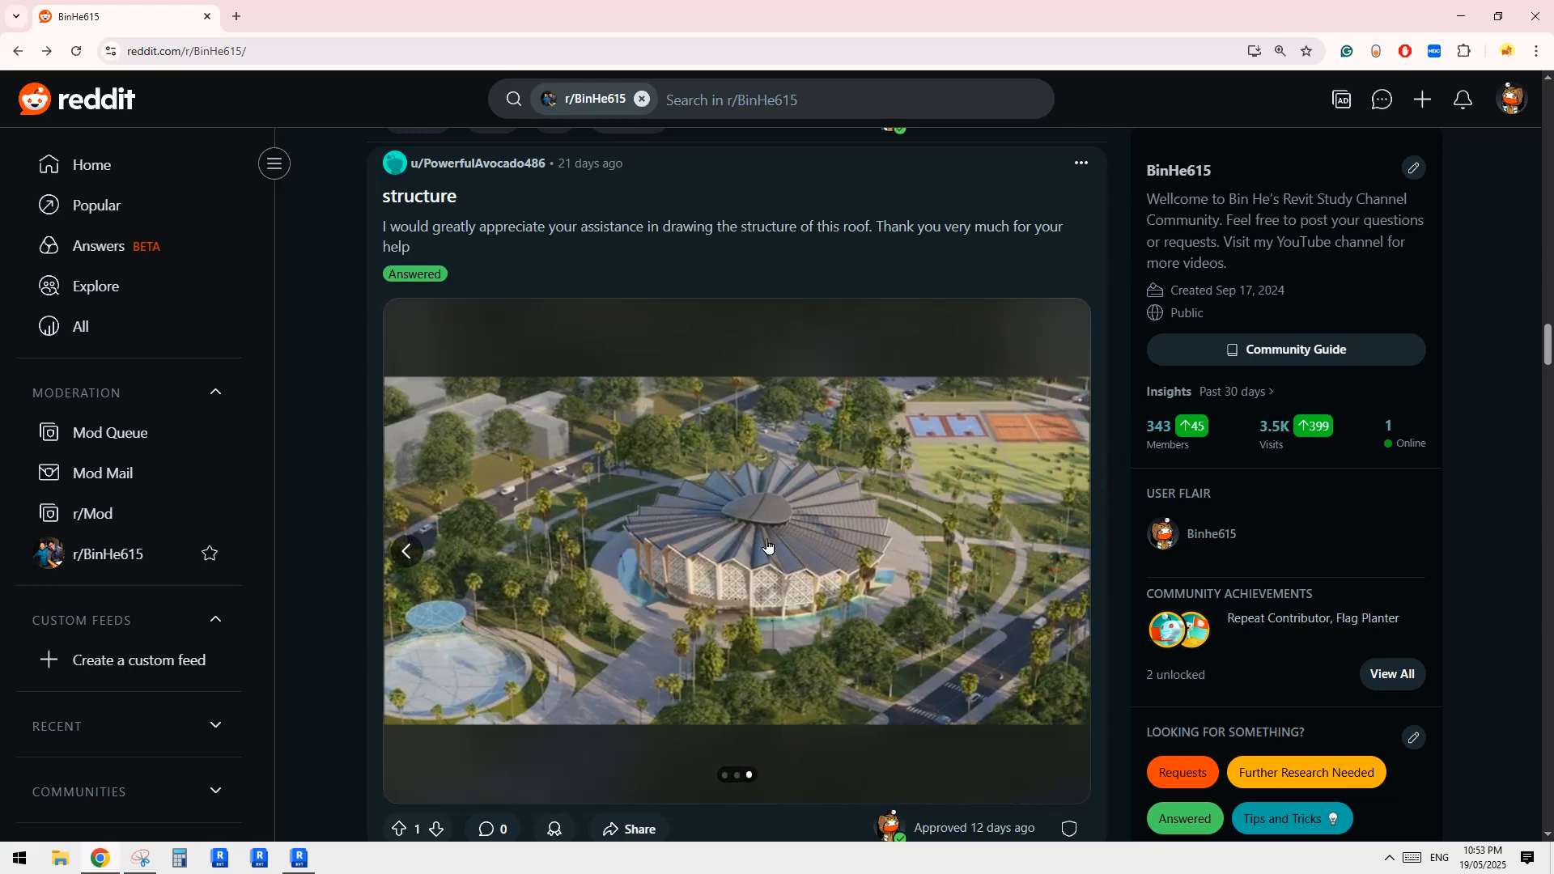
left_click(408, 551)
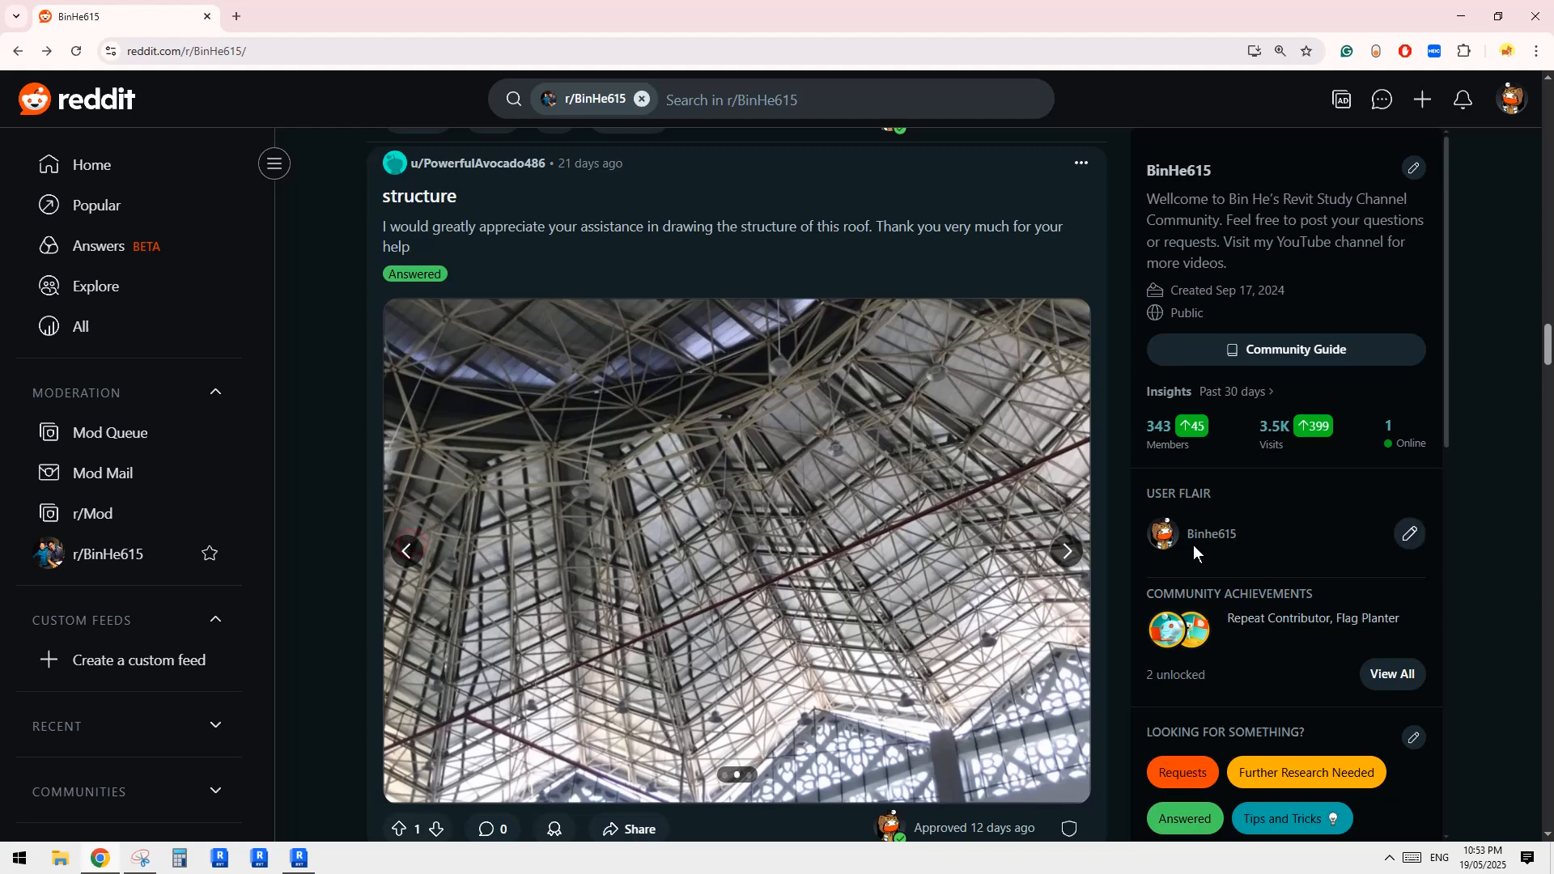
View the aerial roof image in the Reddit post, then return to Revit and draw a 15000 mm radius reference circle beside the truss panel grid
left_click(1066, 552)
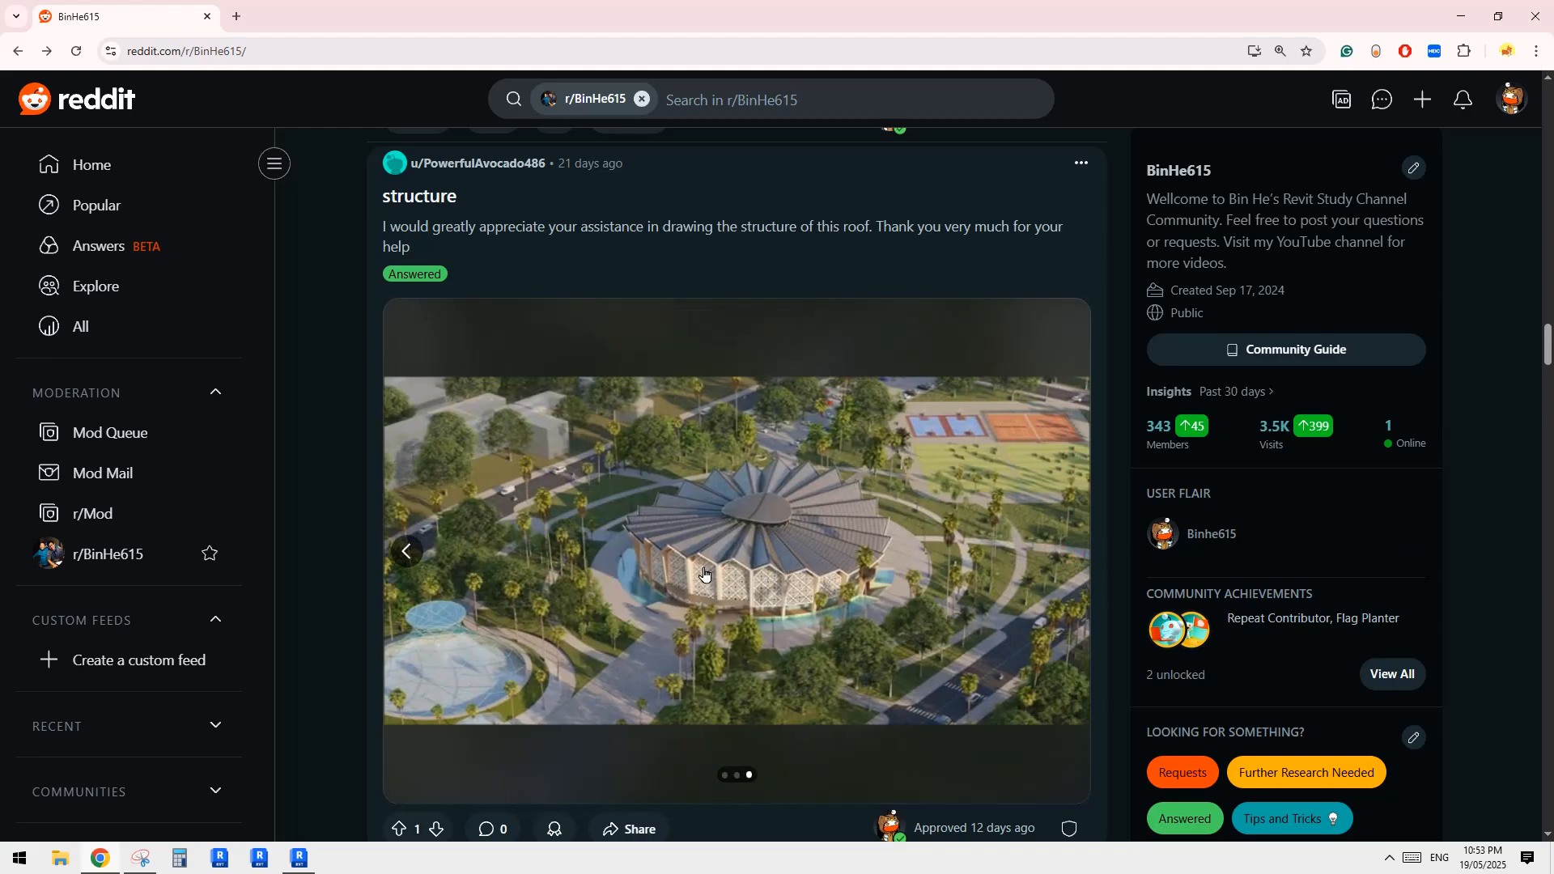
key("alt+Tab")
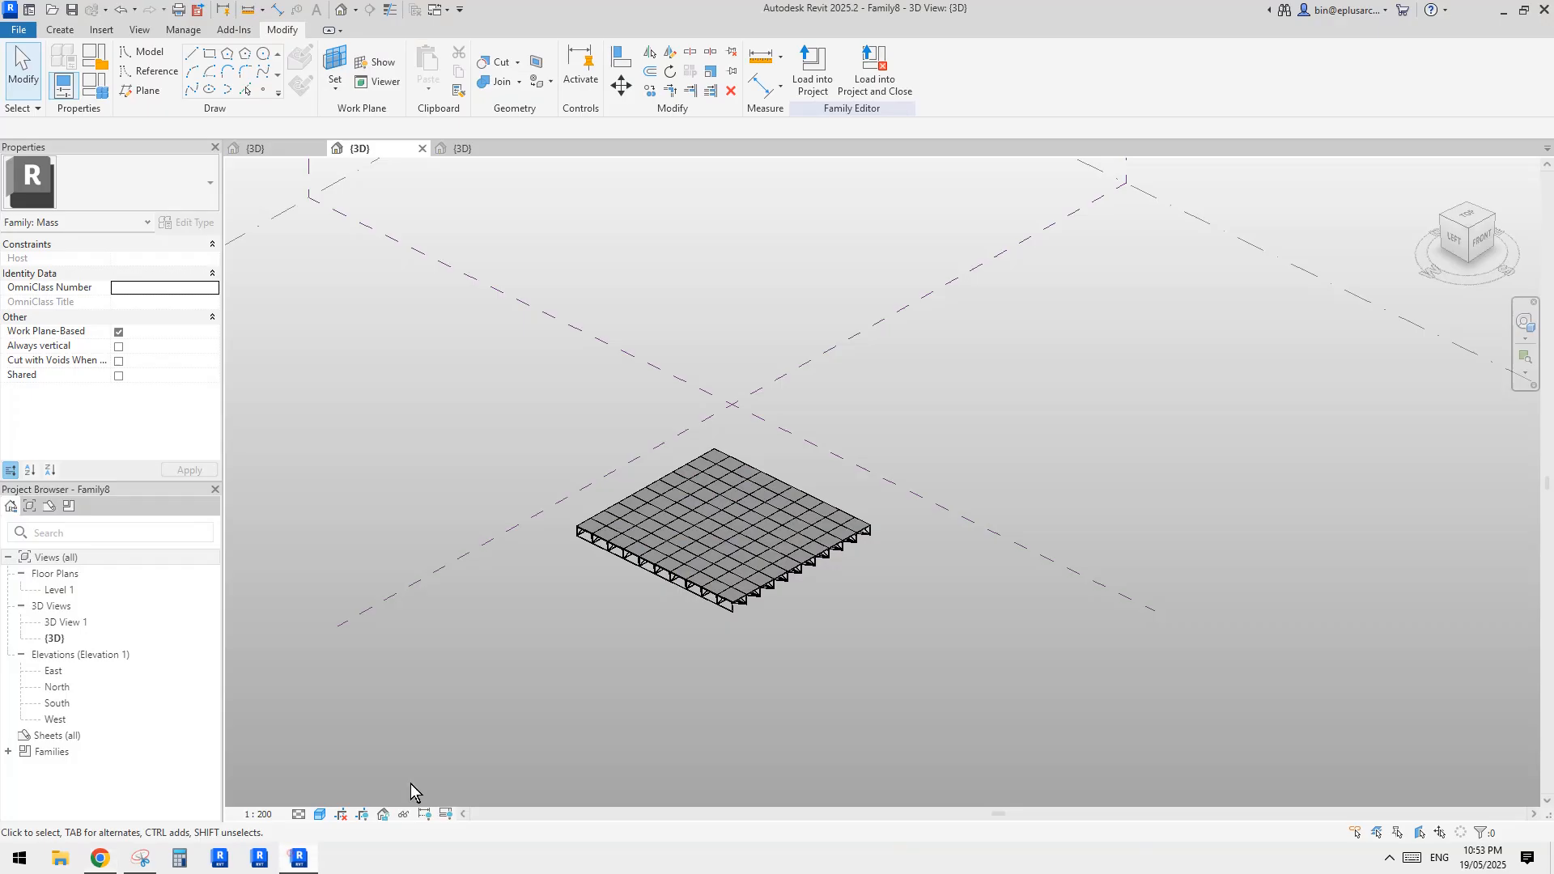
left_click(148, 71)
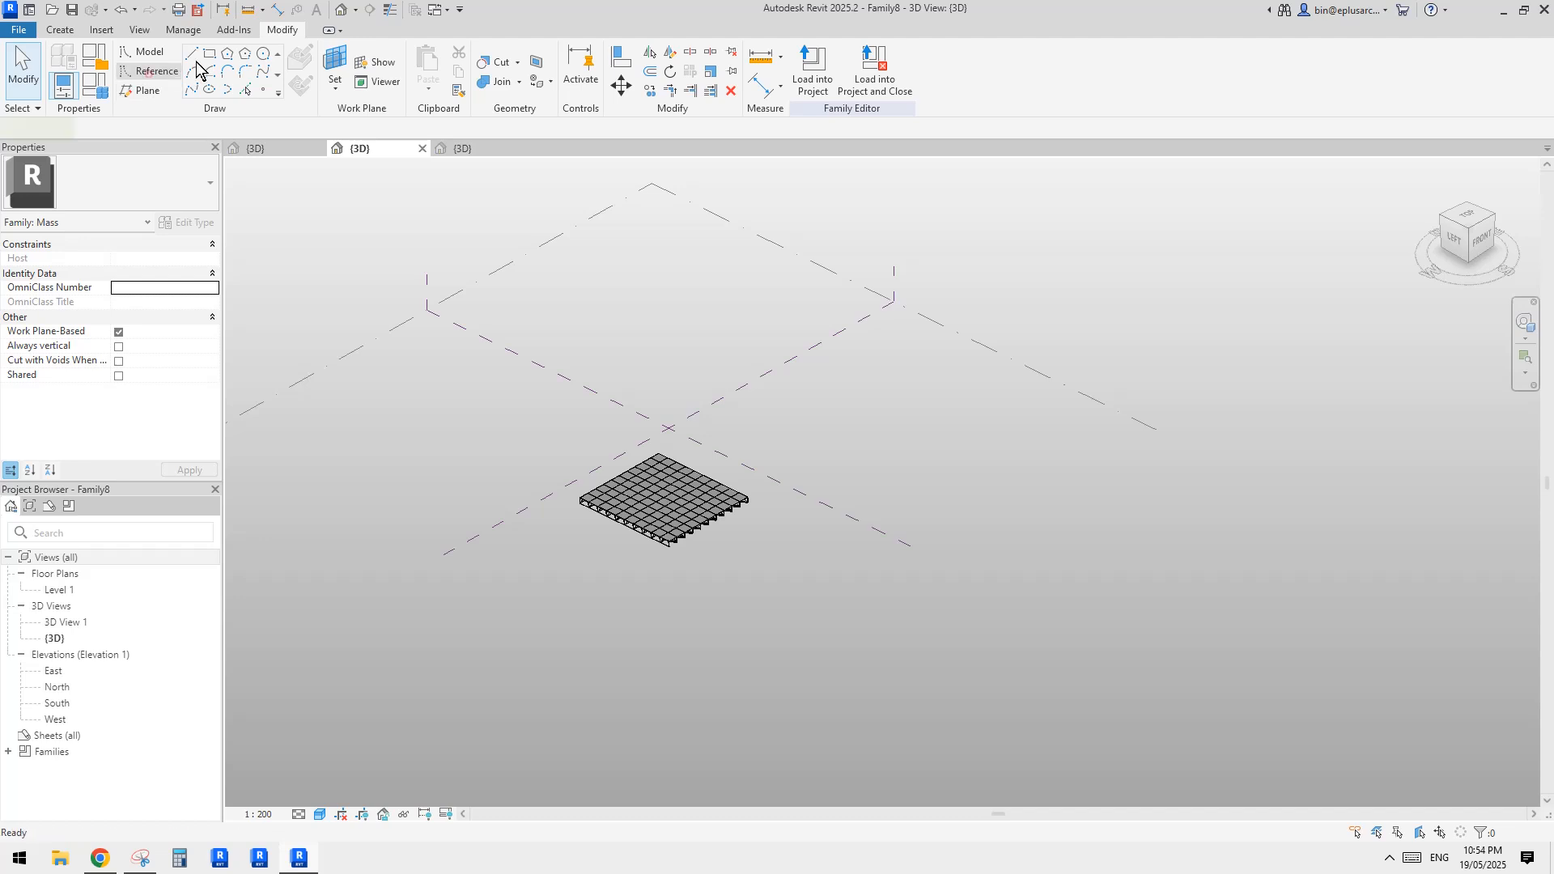
left_click(269, 54)
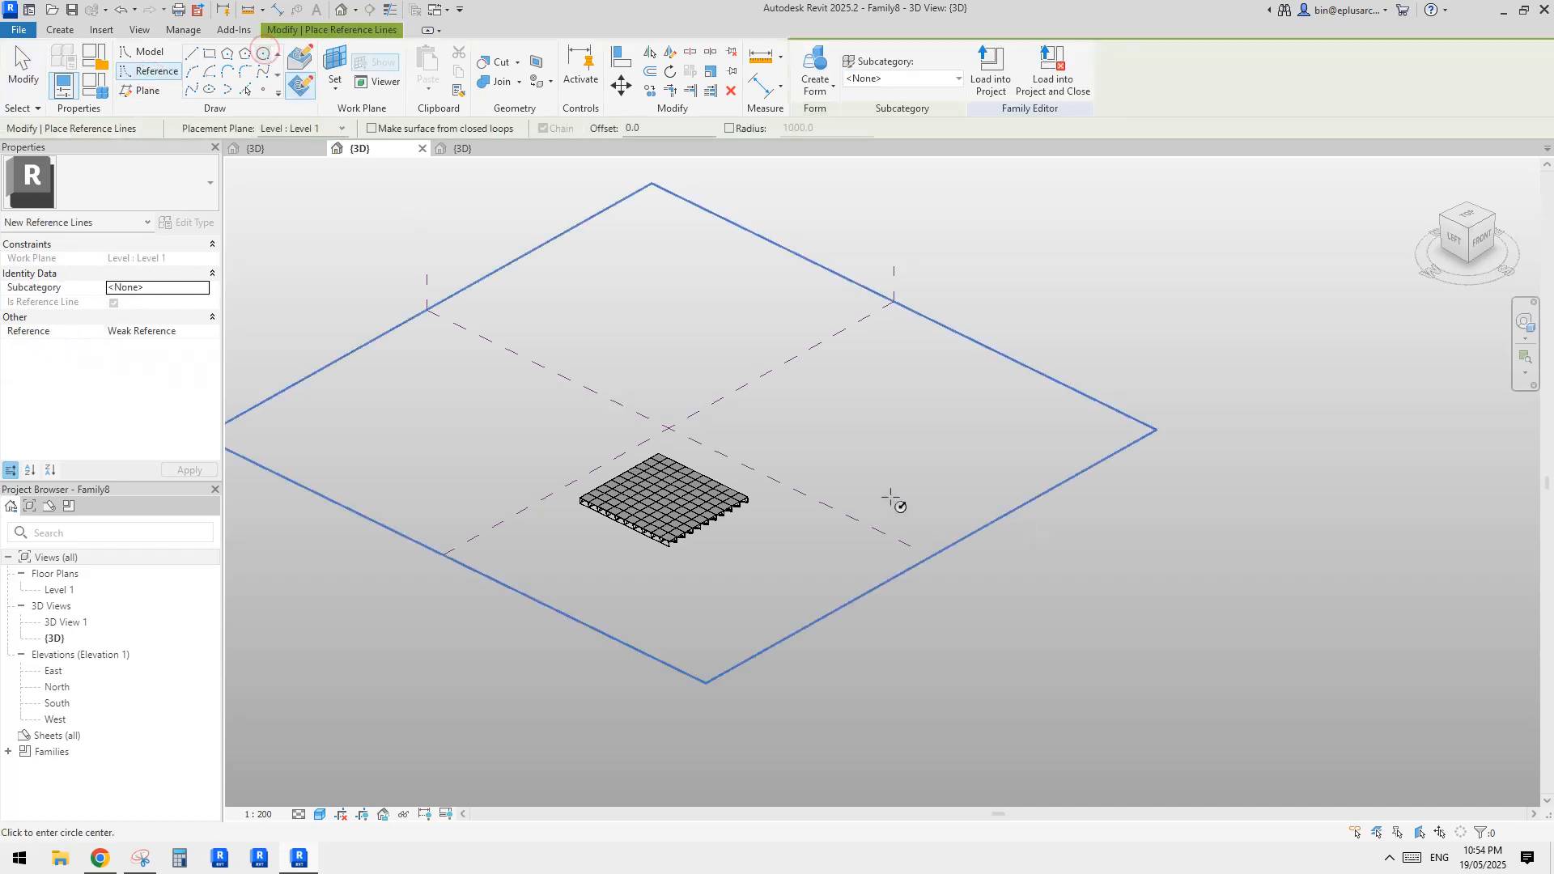
left_click(929, 467)
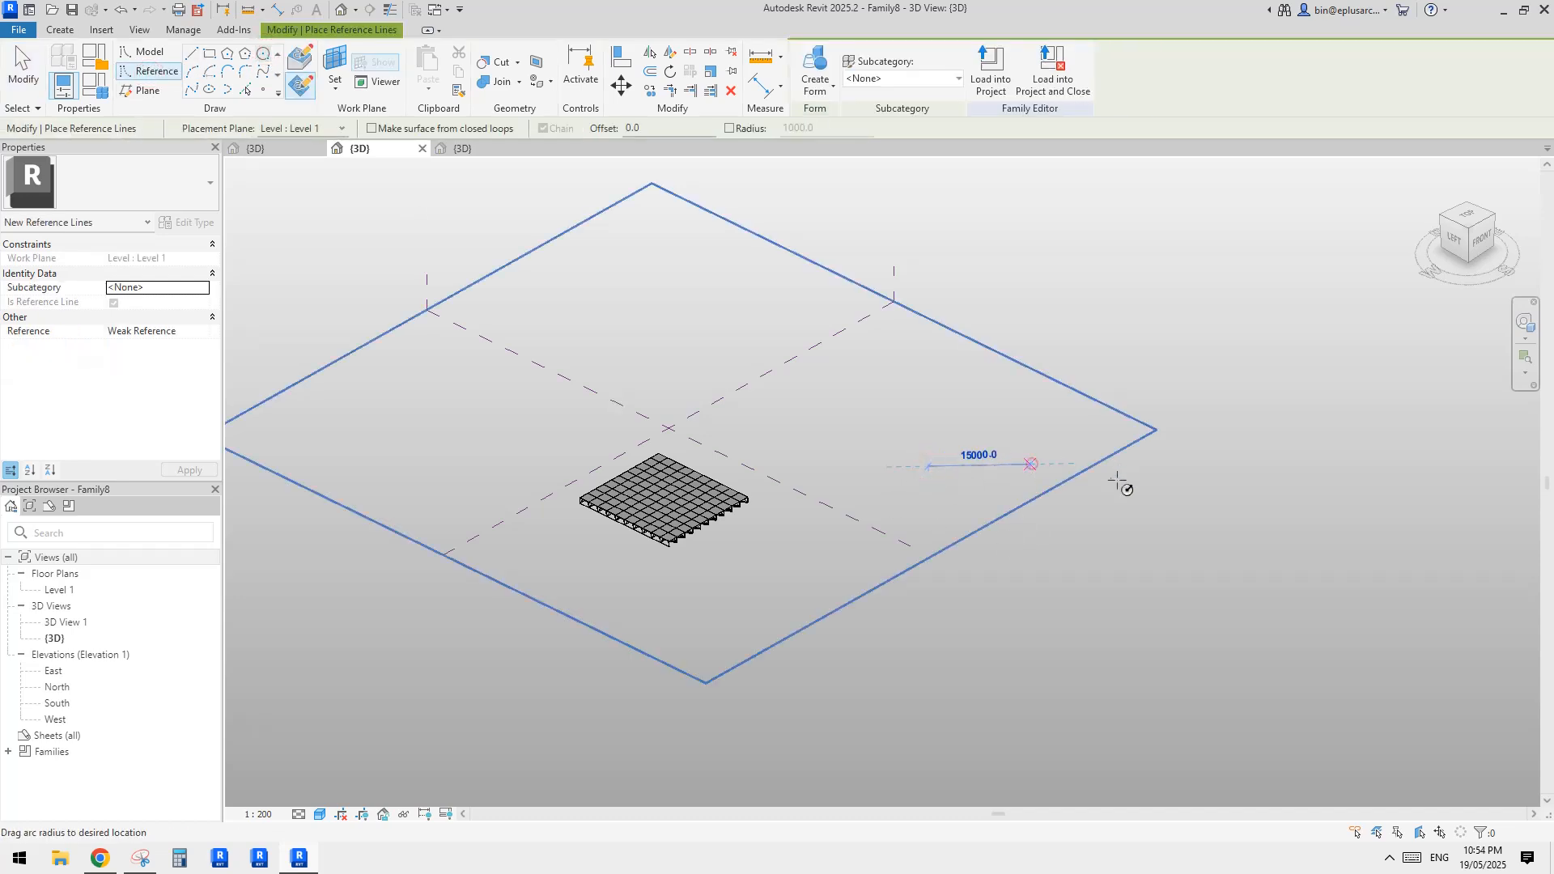
left_click(1030, 464)
key("Escape")
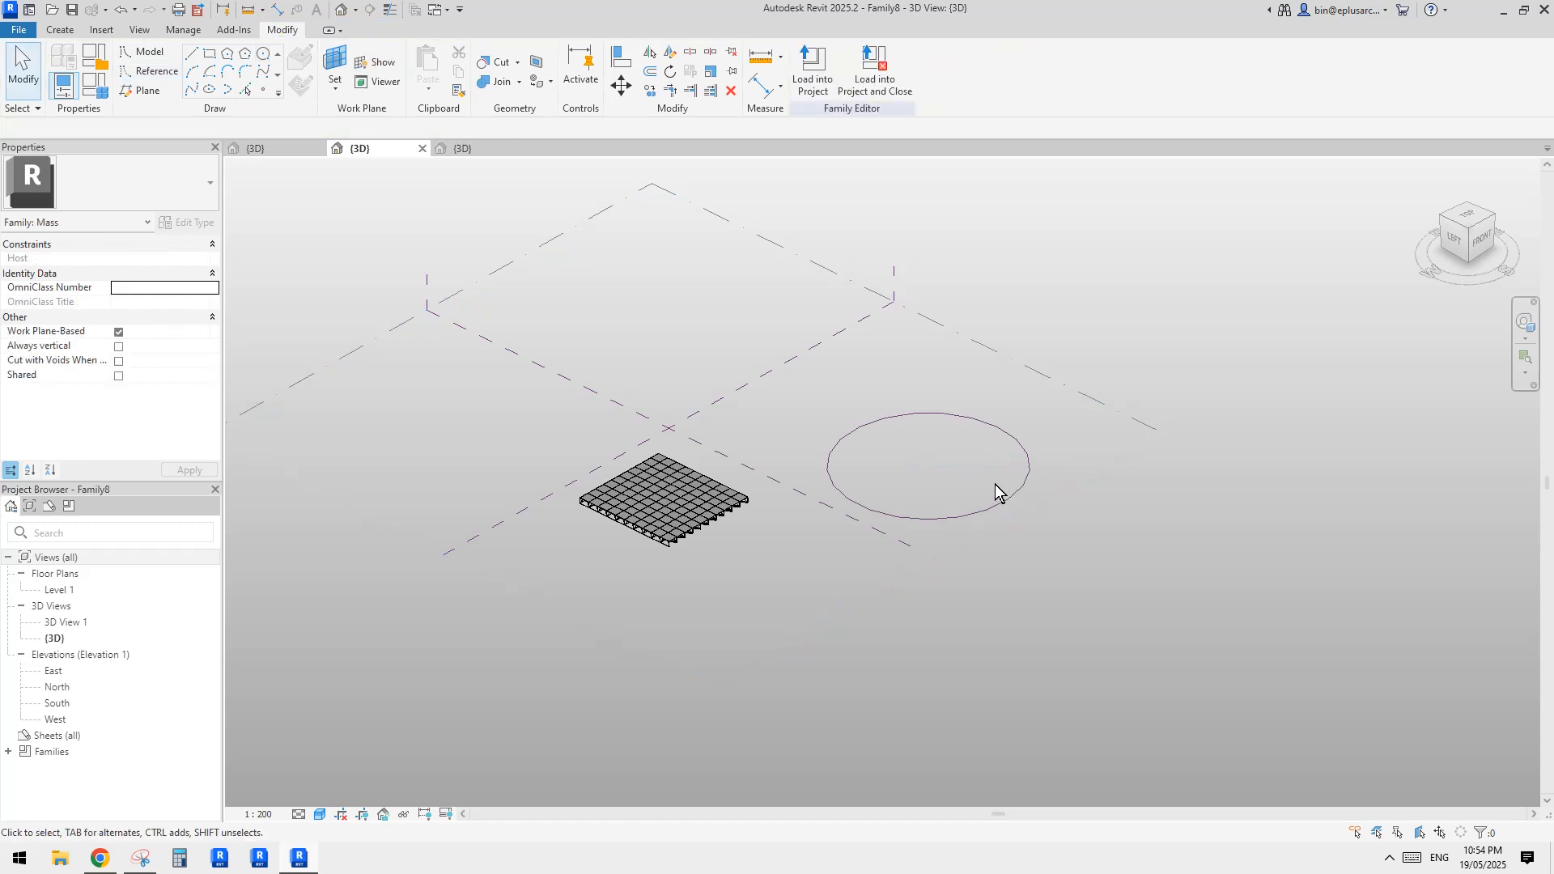
Copy the reference circle 4300 mm straight up, working from the front view
scroll(983, 474, "up", 3)
middle_click_drag(1022, 437, 1031, 453)
left_click(1056, 411)
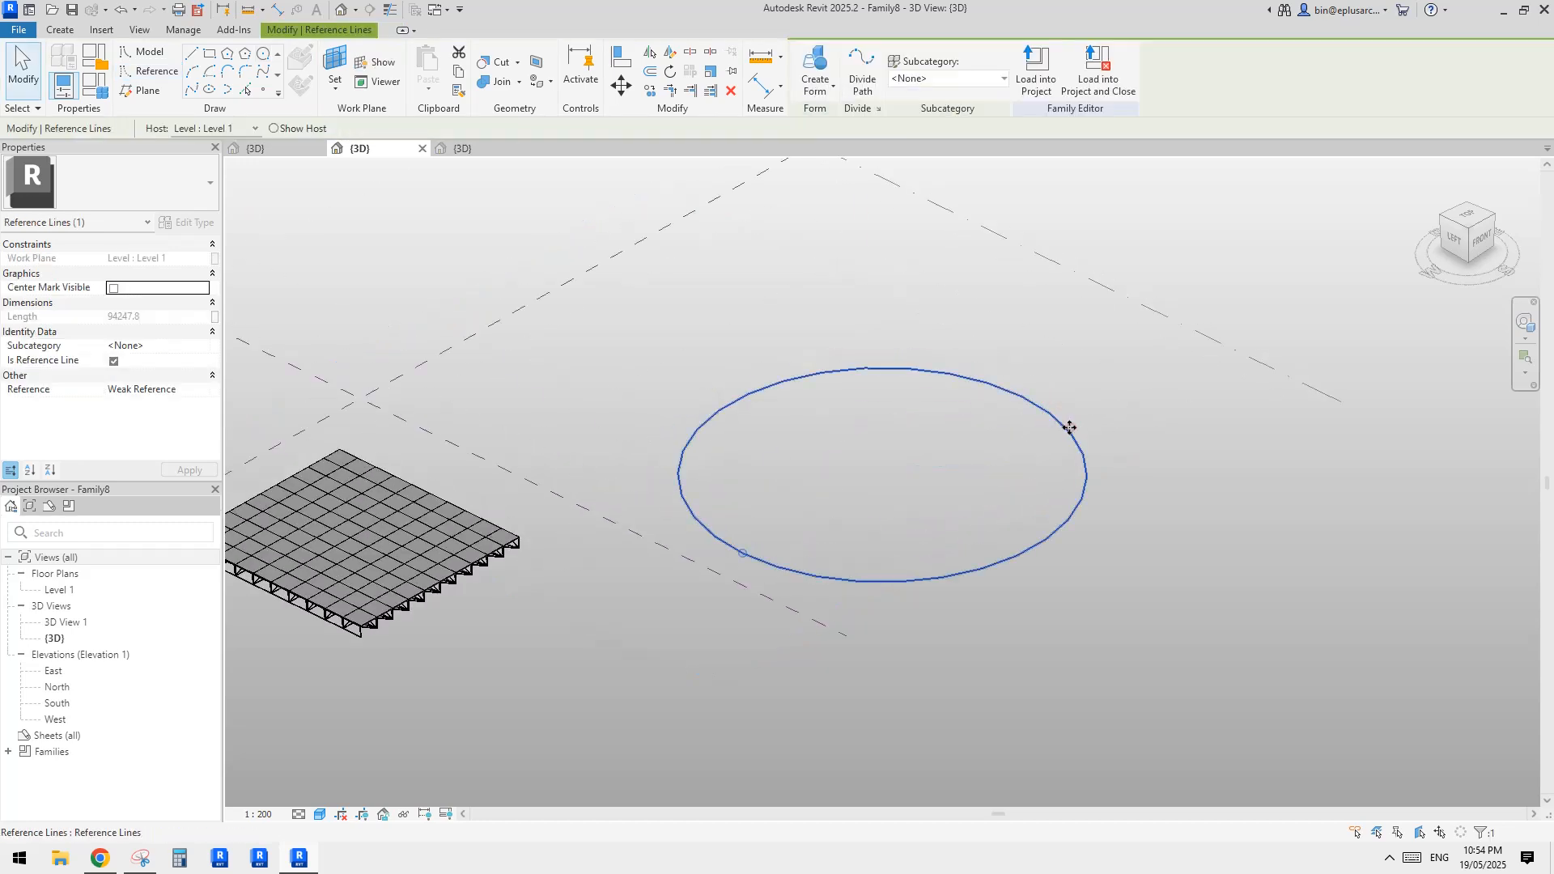
left_click(1070, 428)
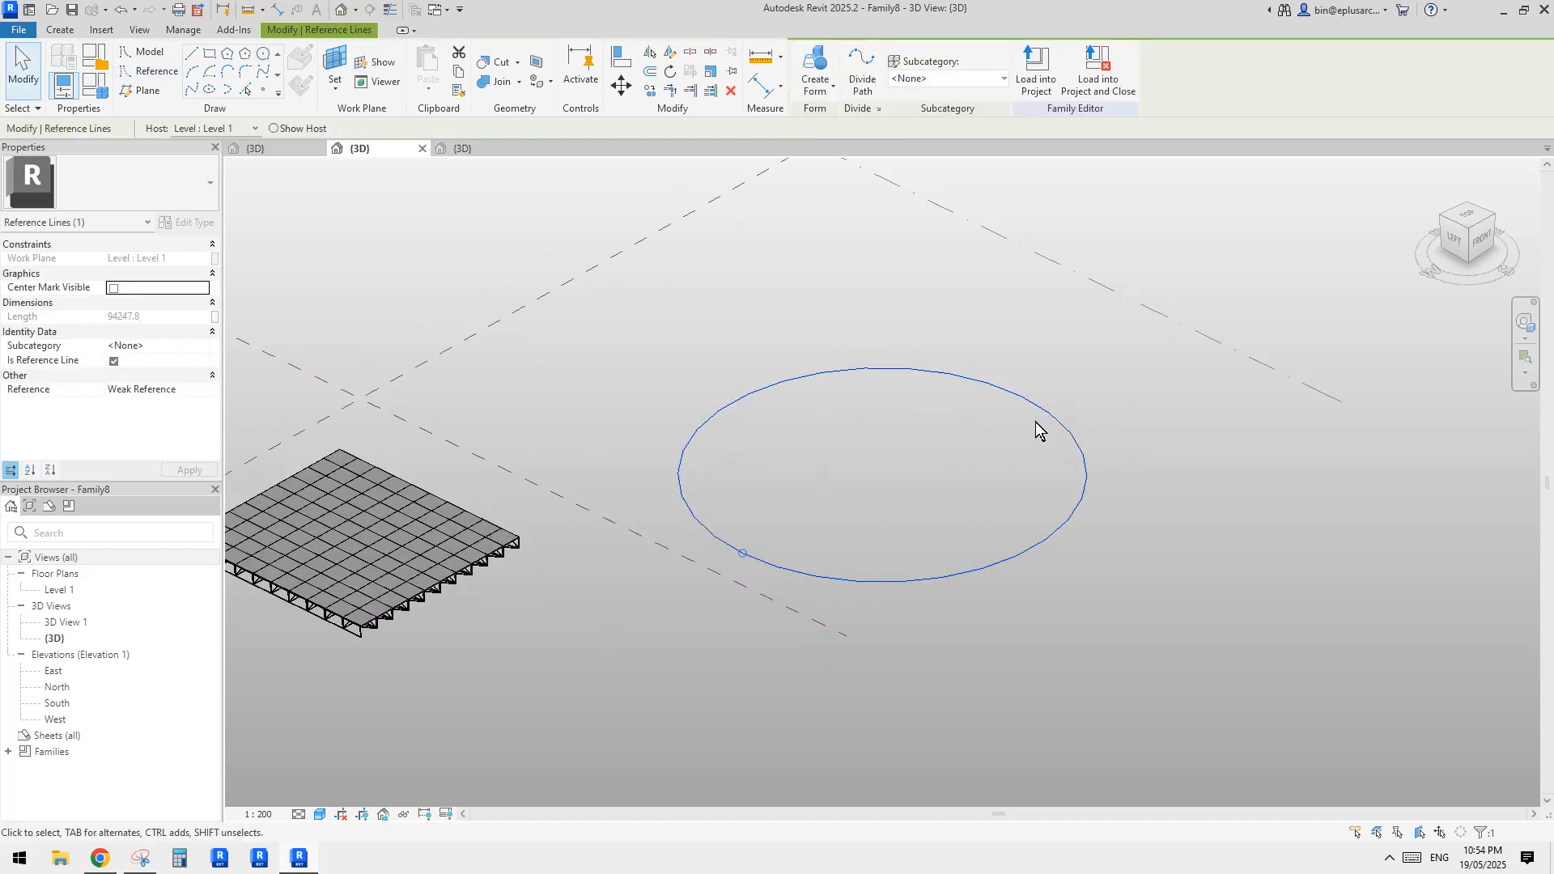
left_click(1486, 241)
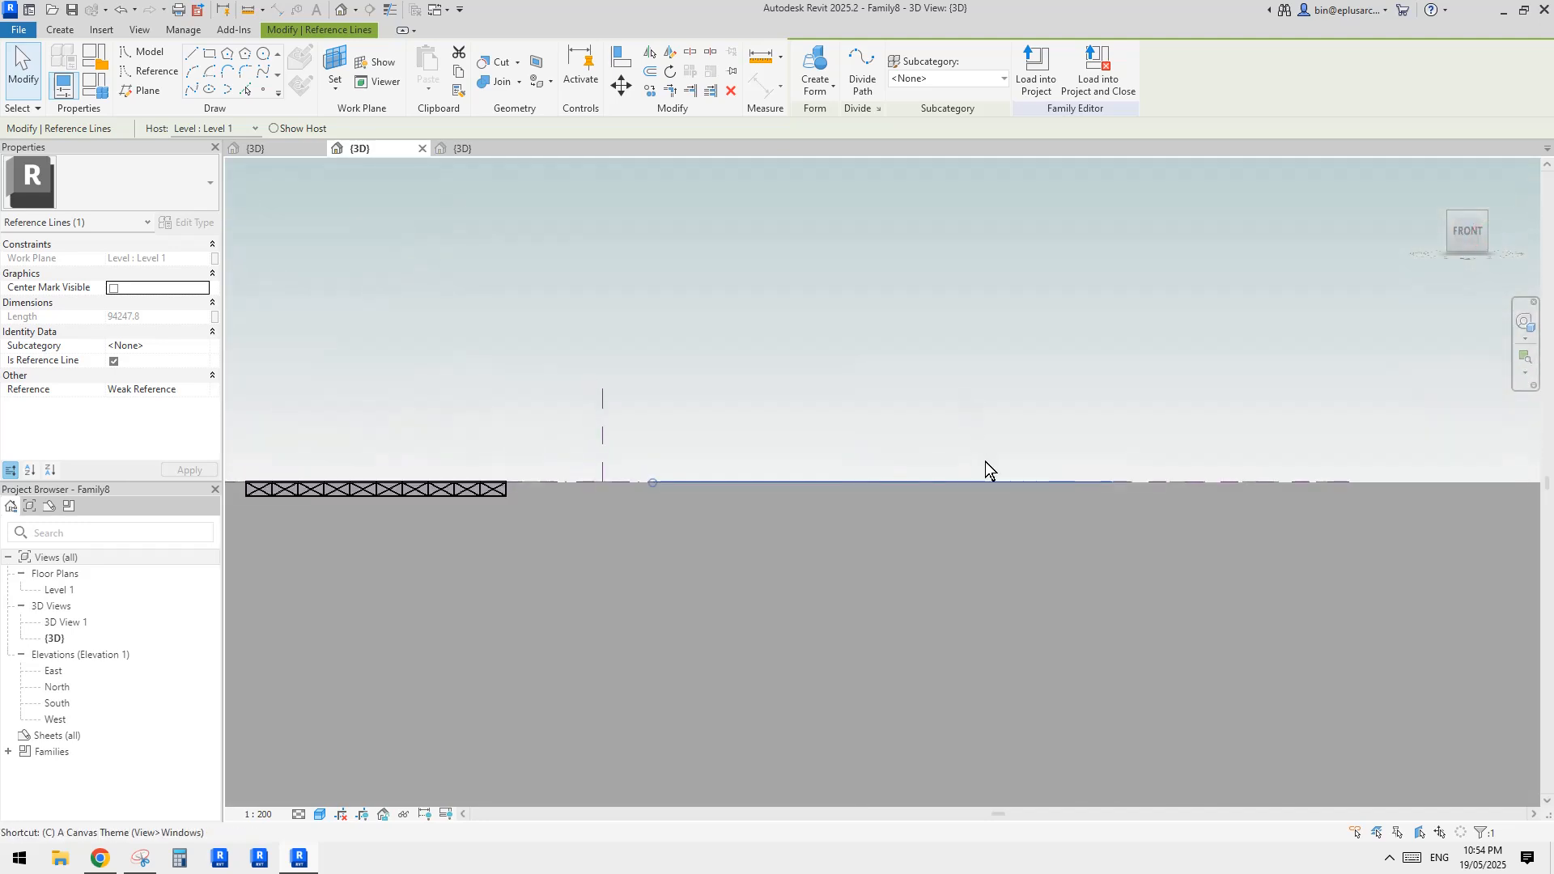
key("Escape")
left_click(1021, 482)
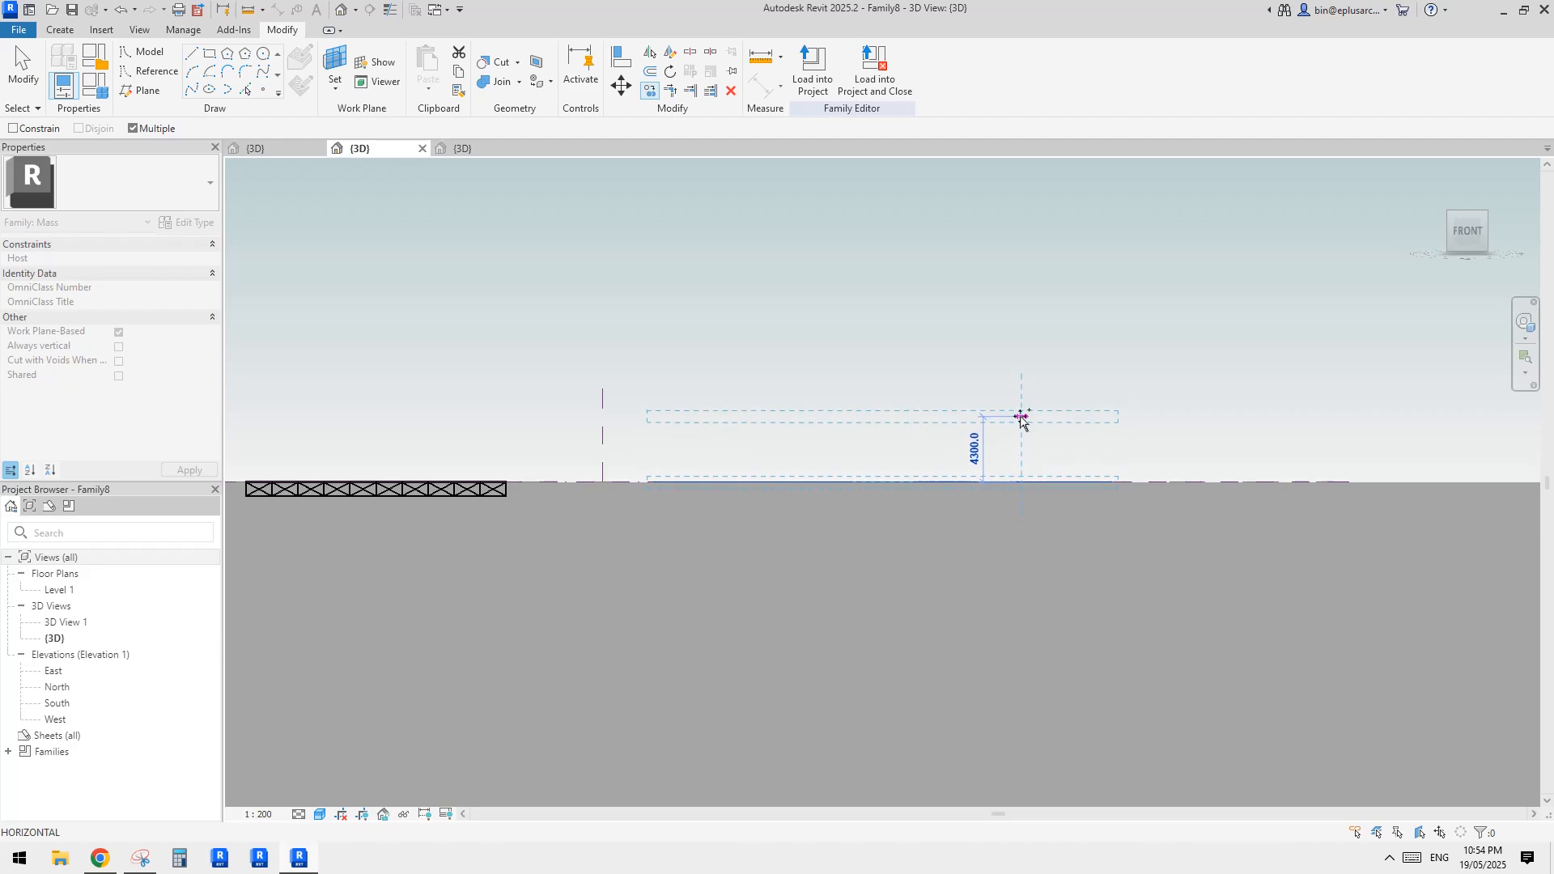
left_click(1020, 416)
key("Escape")
Divide the paths of both stacked circles into 20 nodes each
middle_click_drag(811, 419, 946, 518, "shift")
left_click_drag(943, 492, 892, 635)
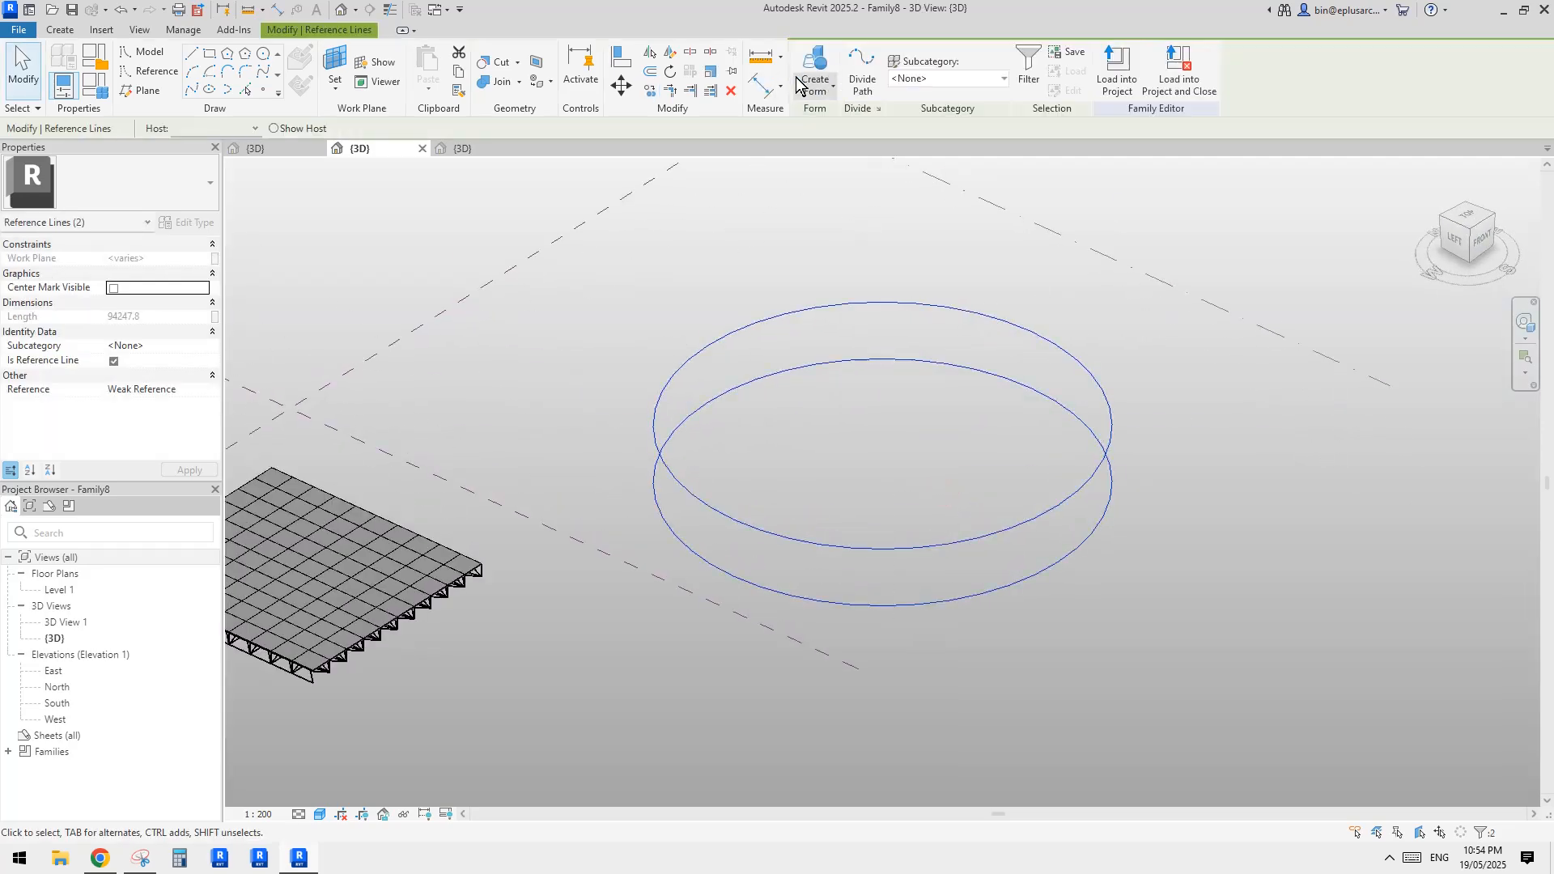
left_click(860, 79)
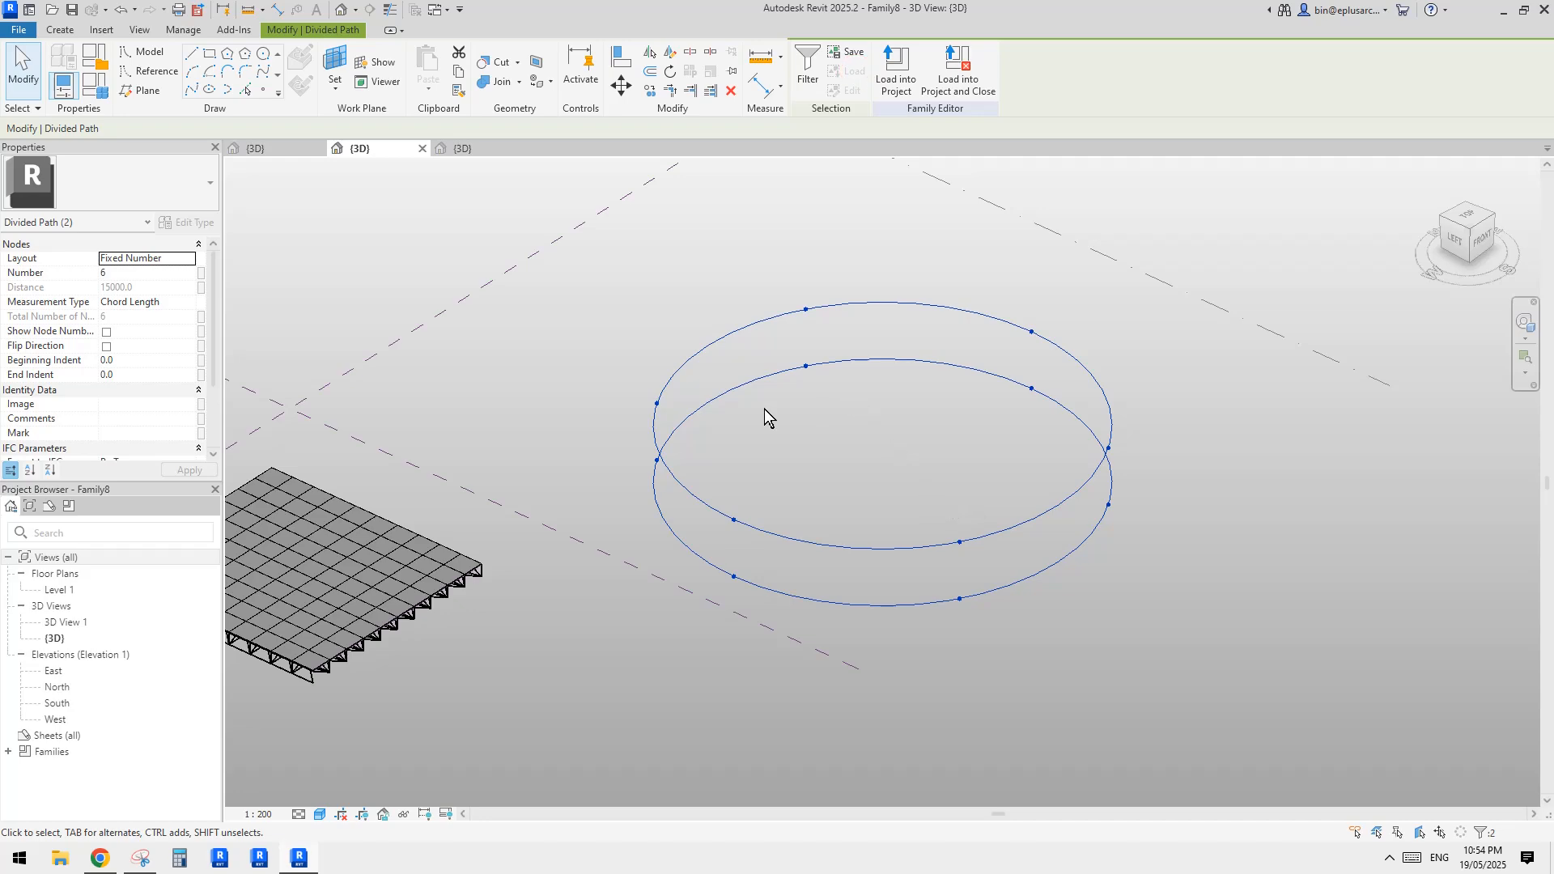
left_click(133, 273)
type("20")
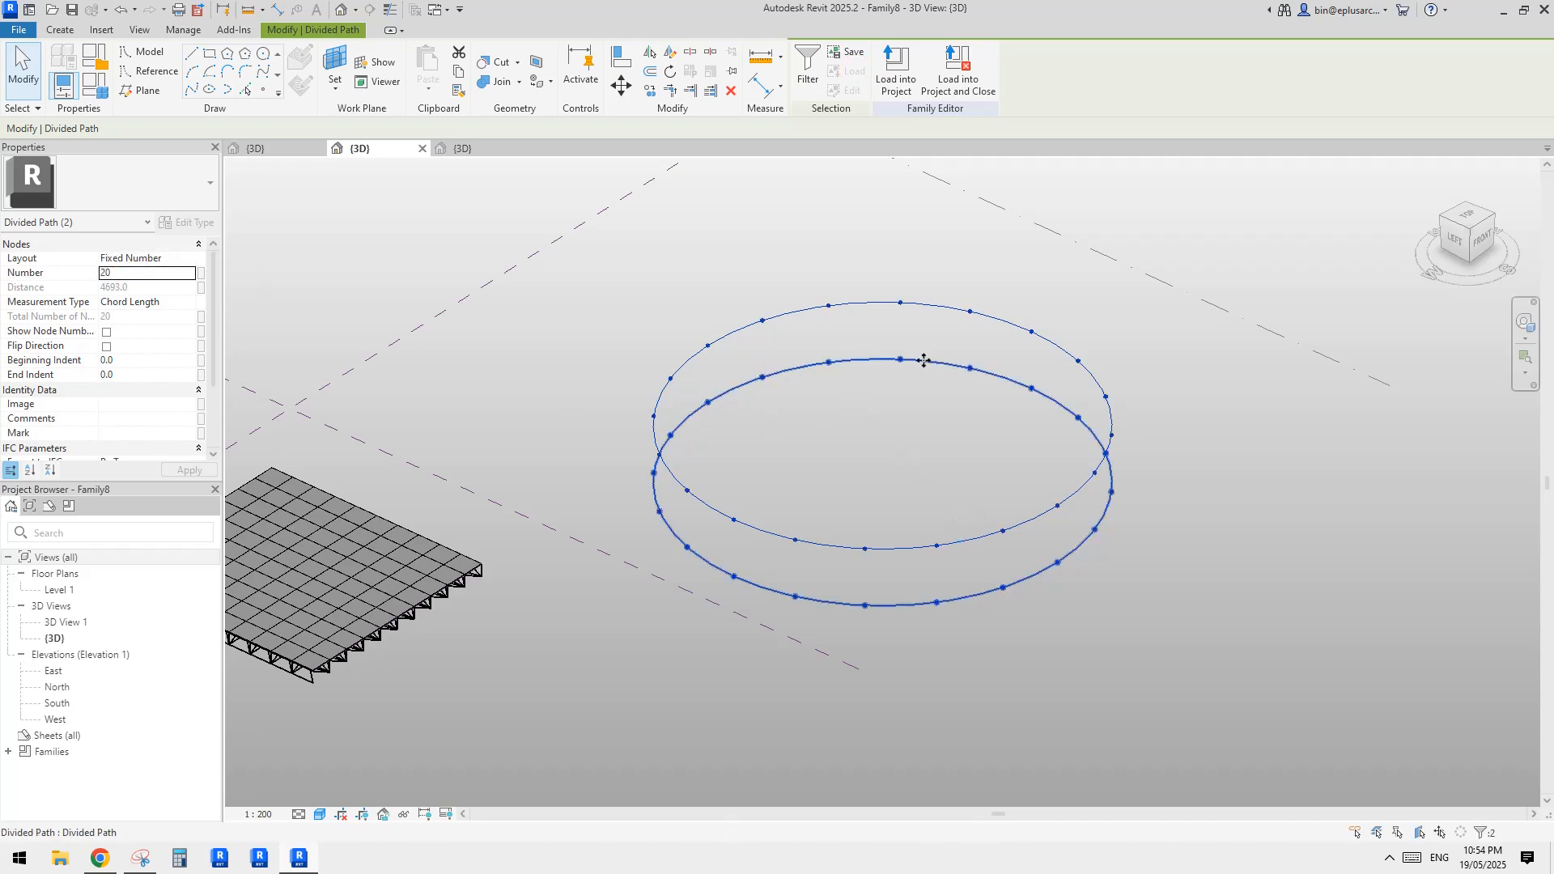
left_click(957, 459)
middle_click_drag(957, 460, 788, 527, "shift")
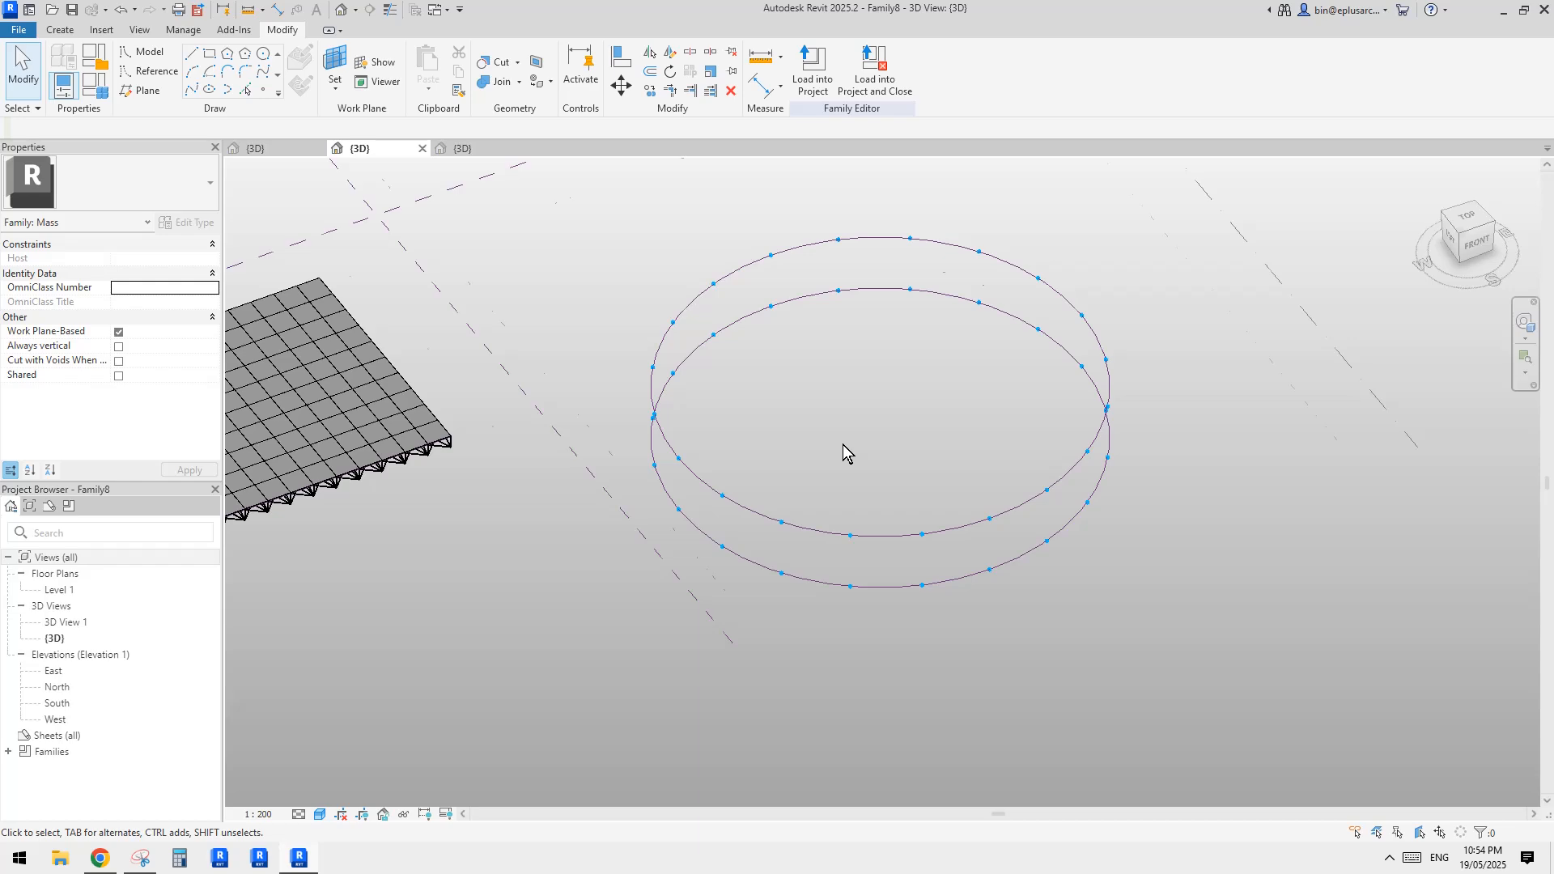
middle_click_drag(842, 444, 819, 351, "shift")
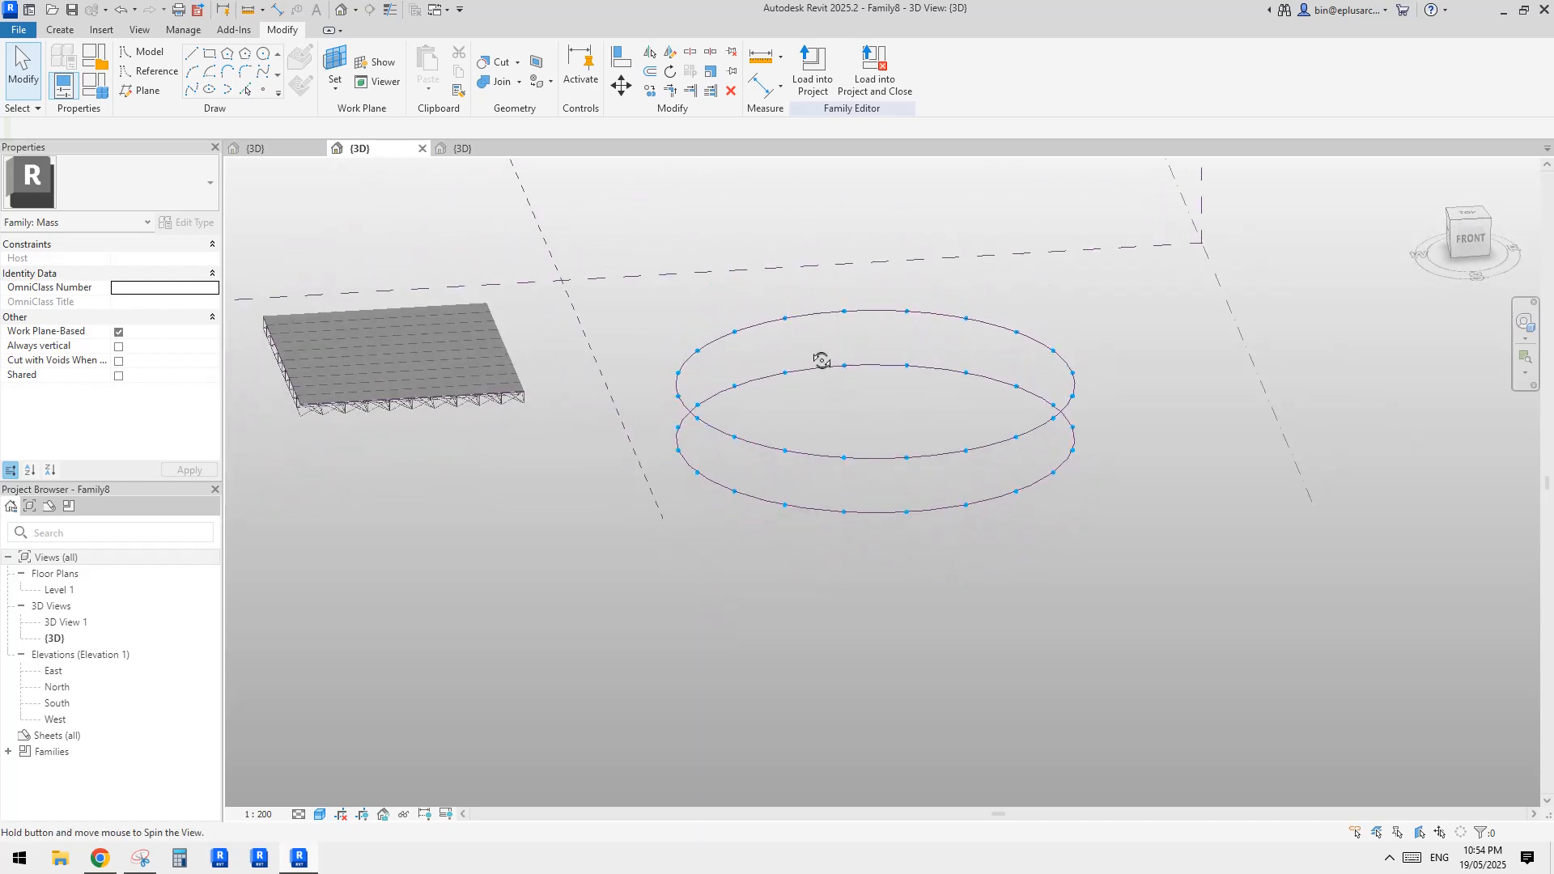
Copy the upper circle's reference line and paste the duplicate aligned to the same place
left_click(101, 858)
left_click(101, 858)
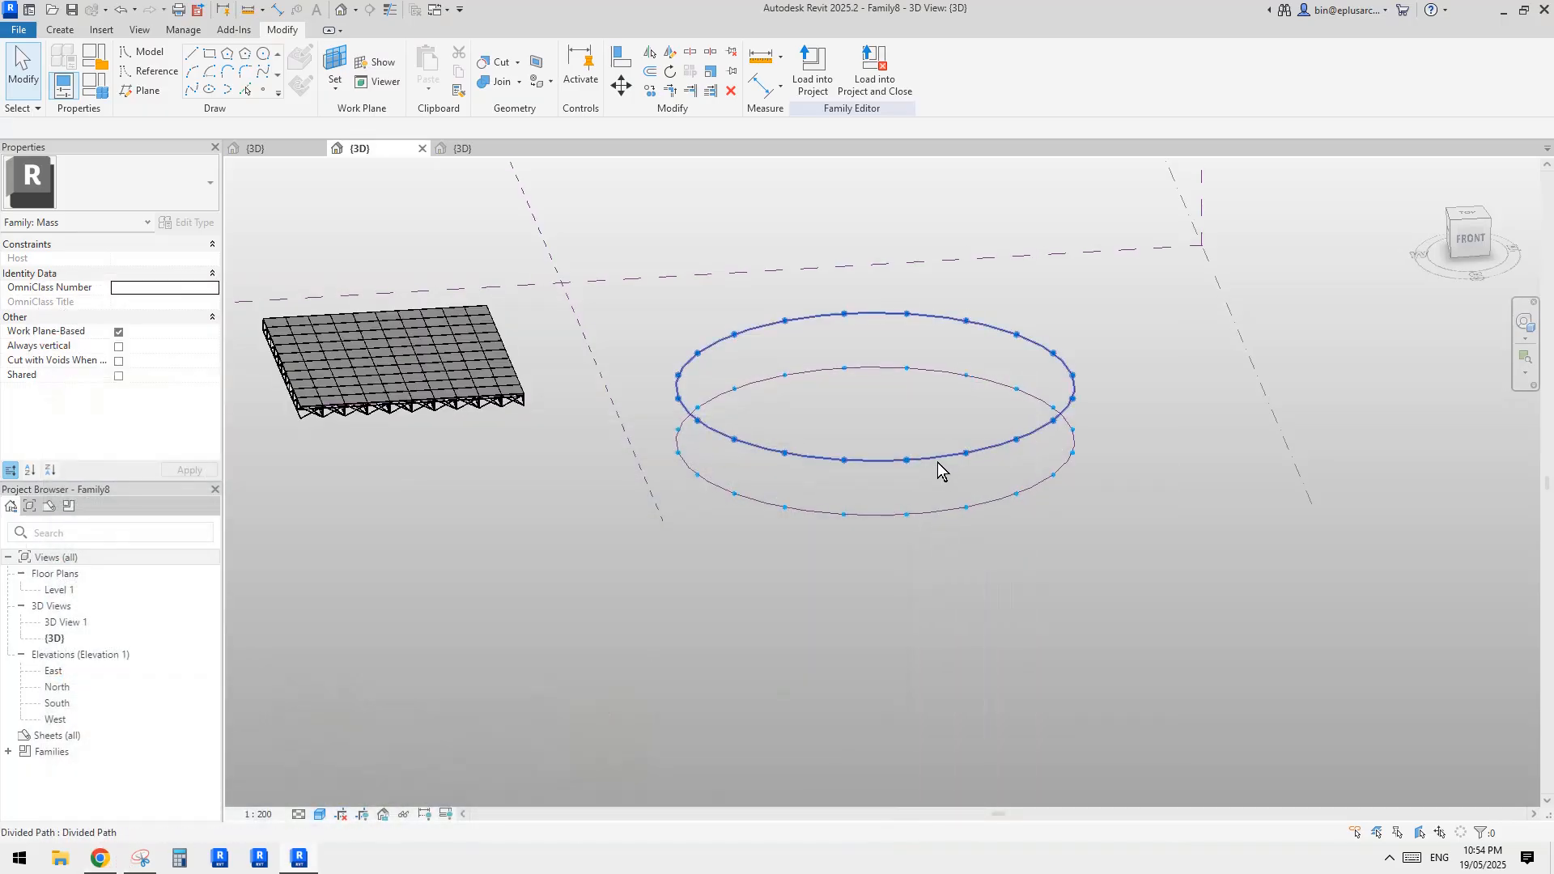
left_click(938, 463)
middle_click_drag(944, 520, 974, 542, "shift")
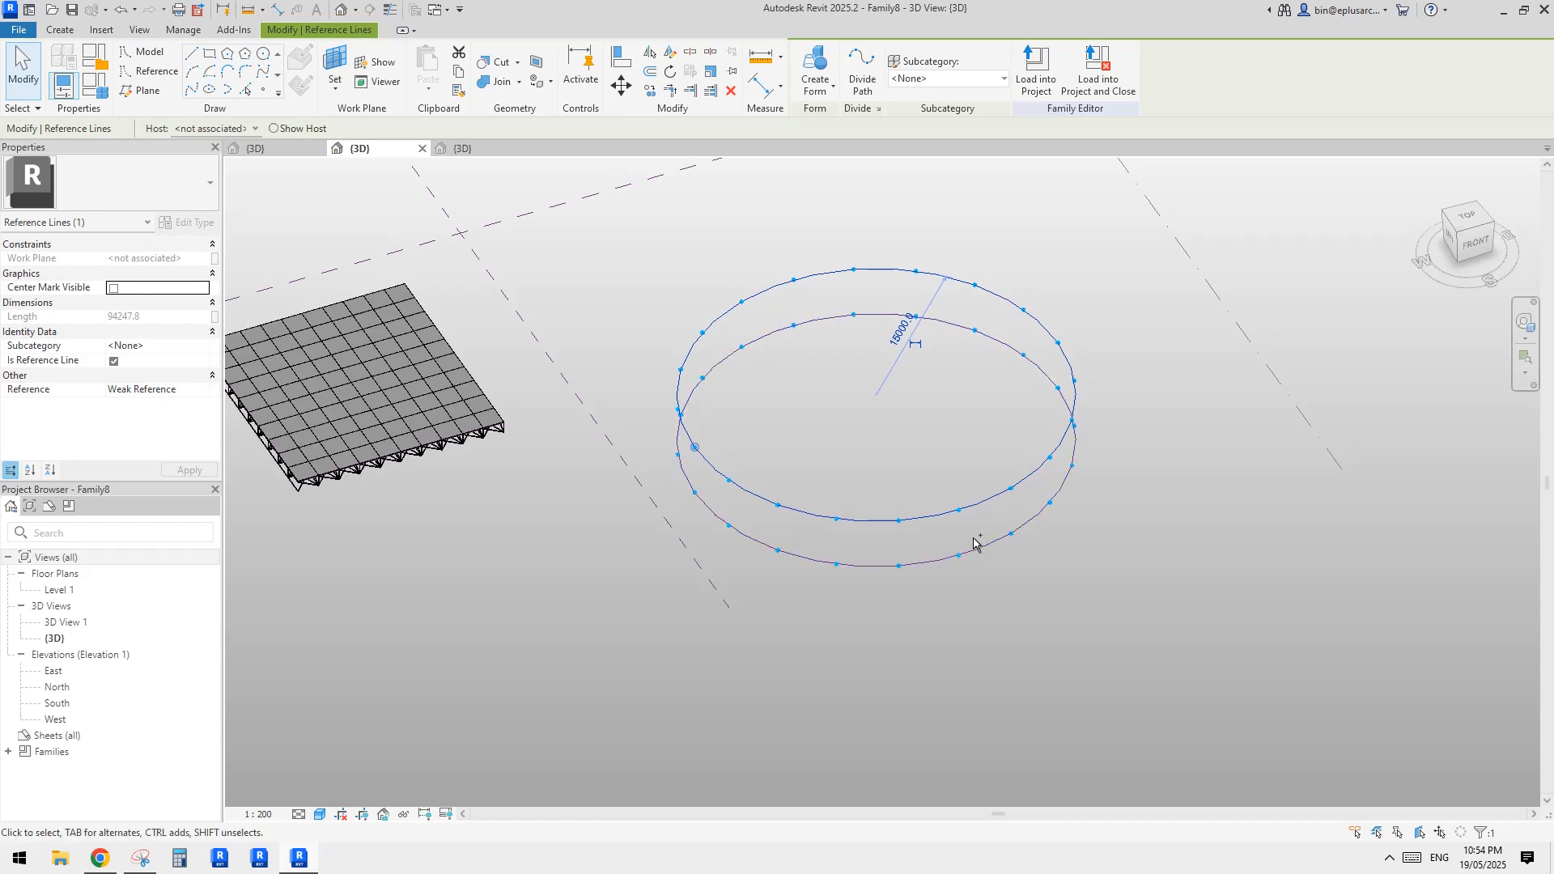
key("Escape")
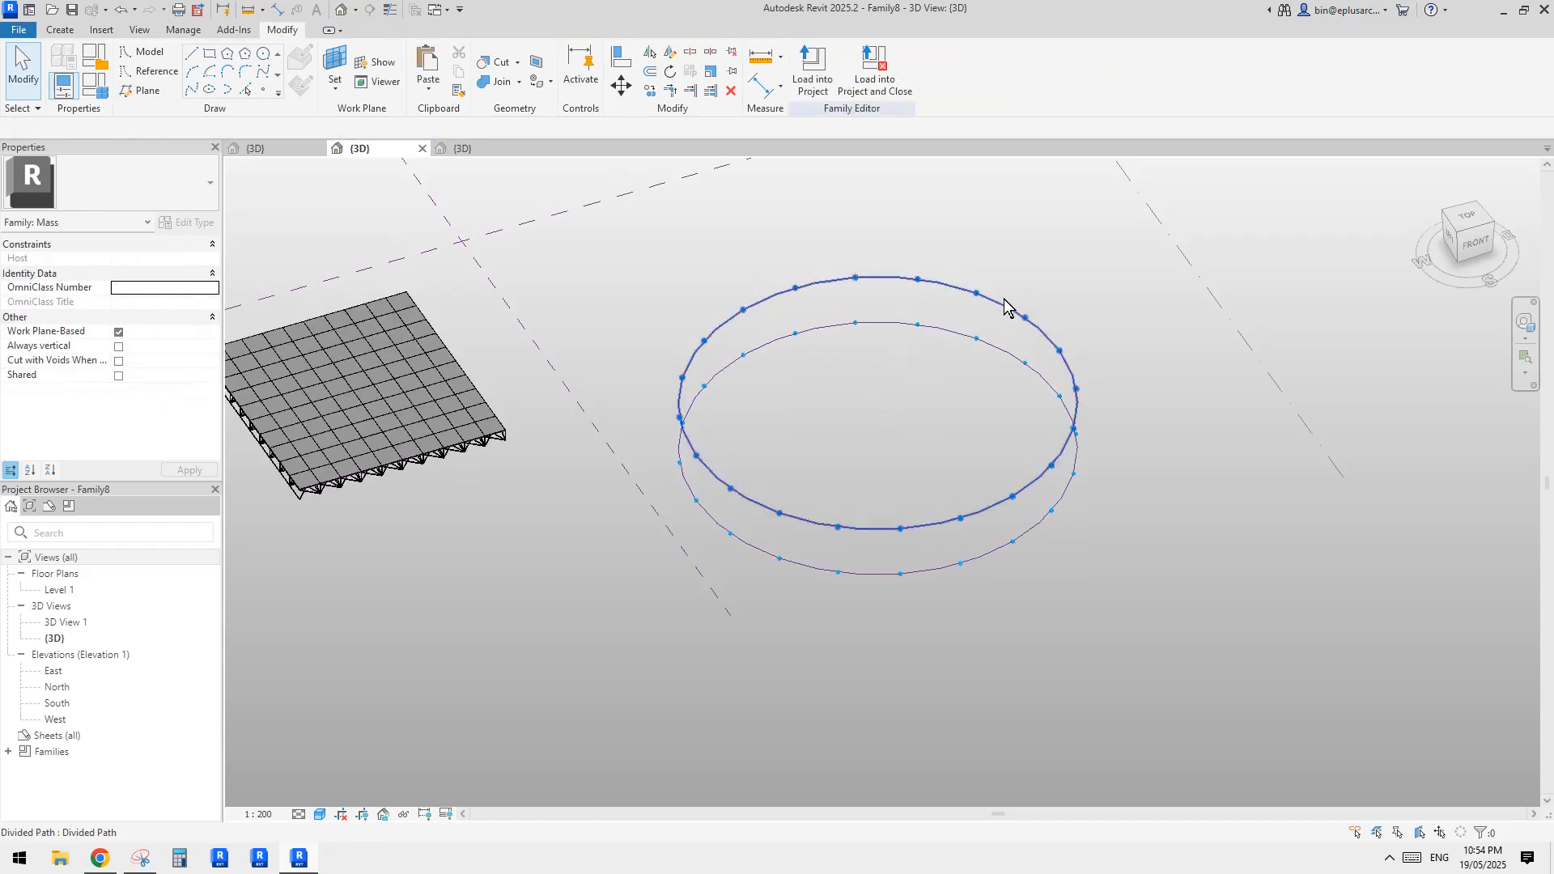
left_click(937, 285)
key("Escape")
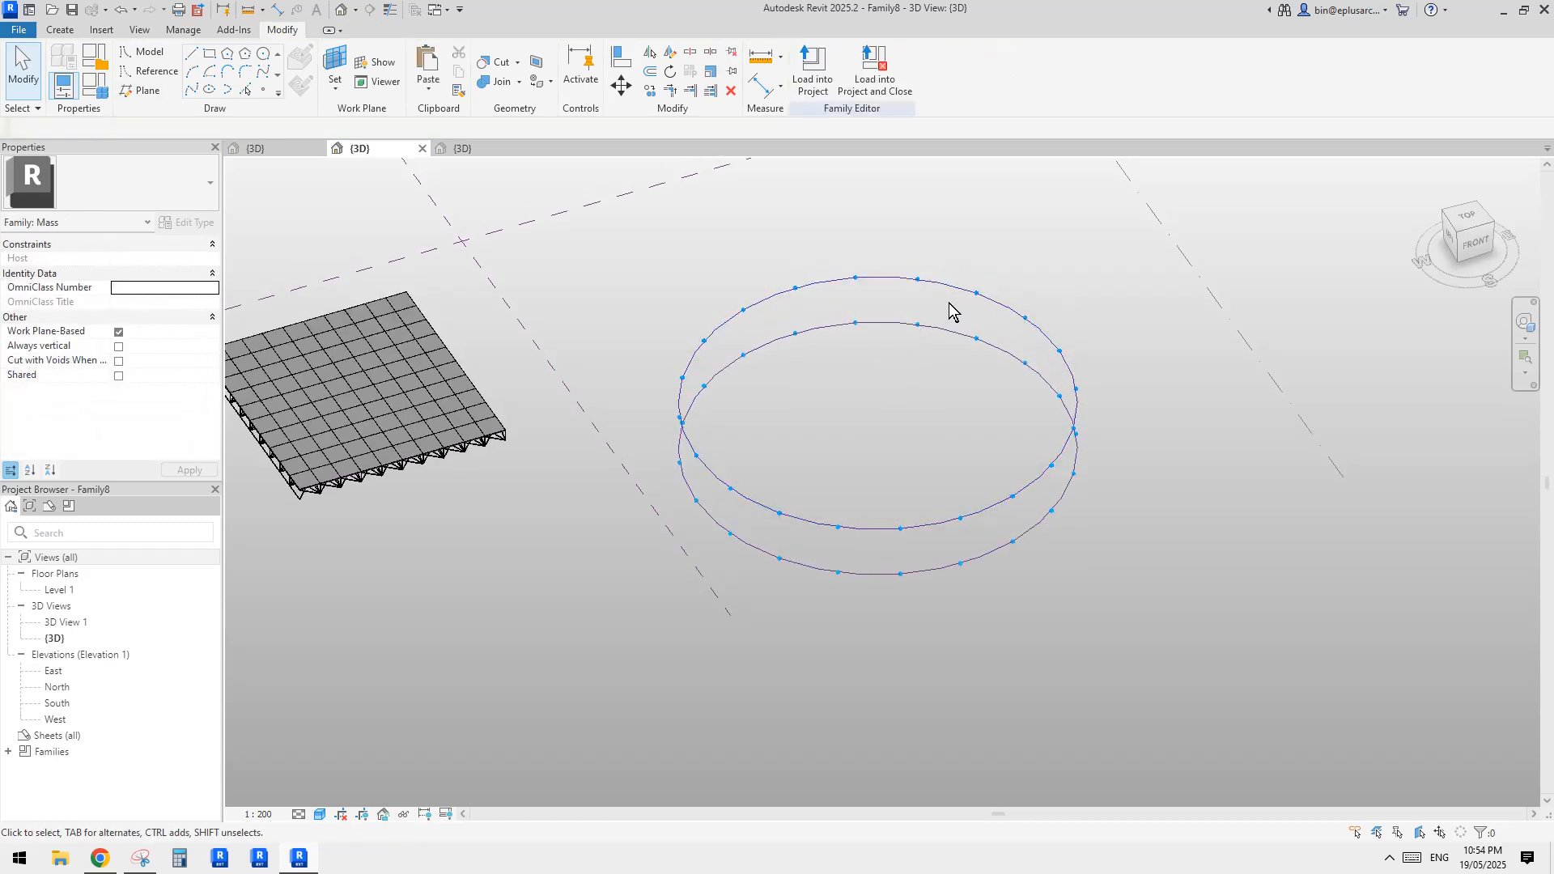
left_click(945, 279)
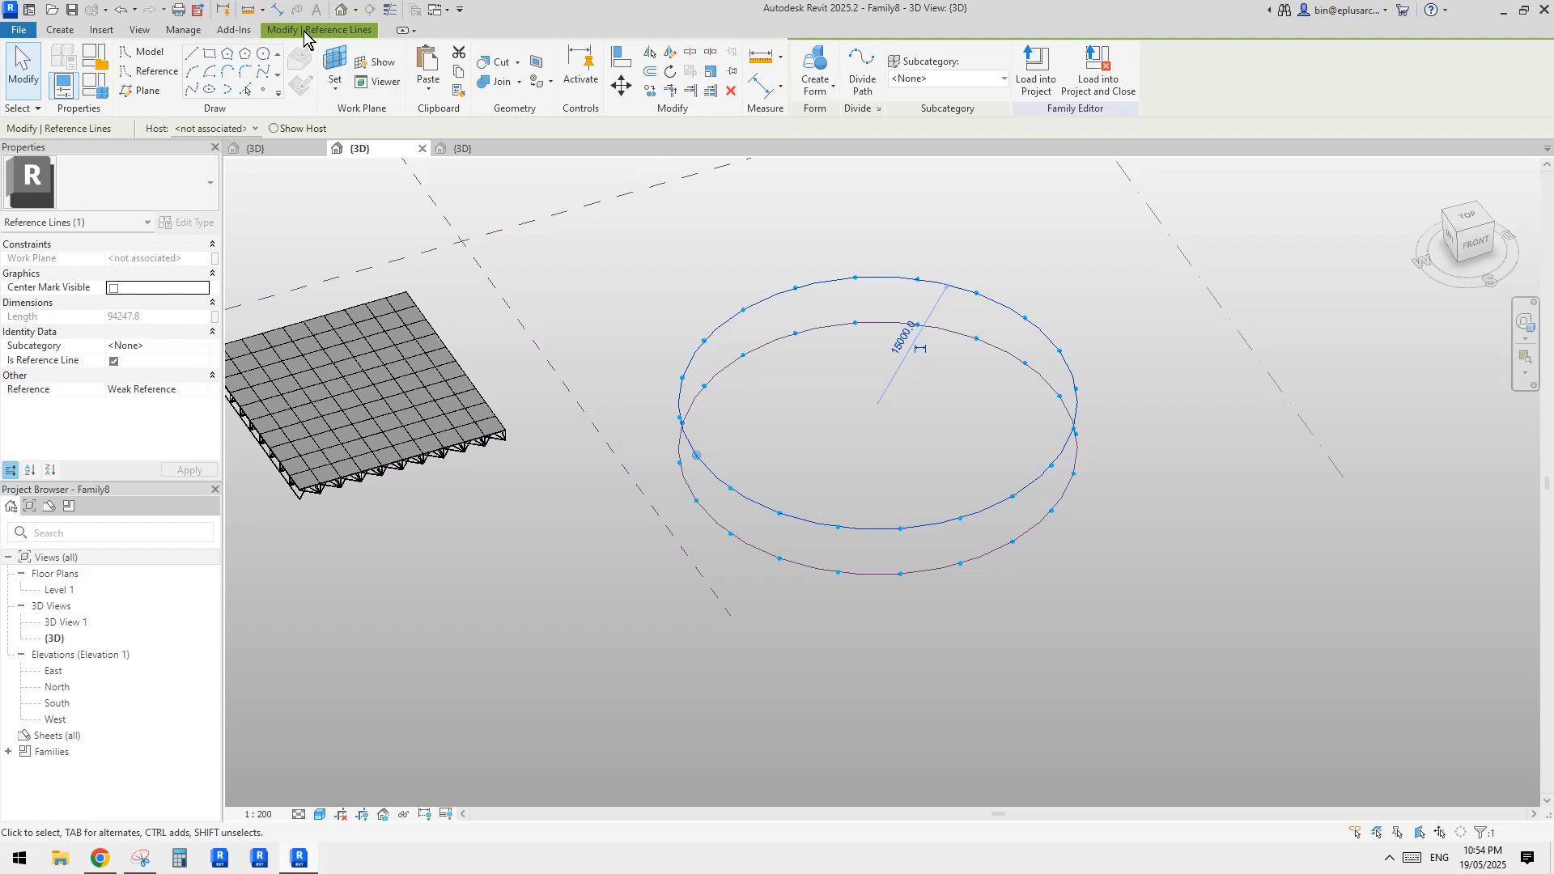
left_click(427, 81)
left_click(495, 246)
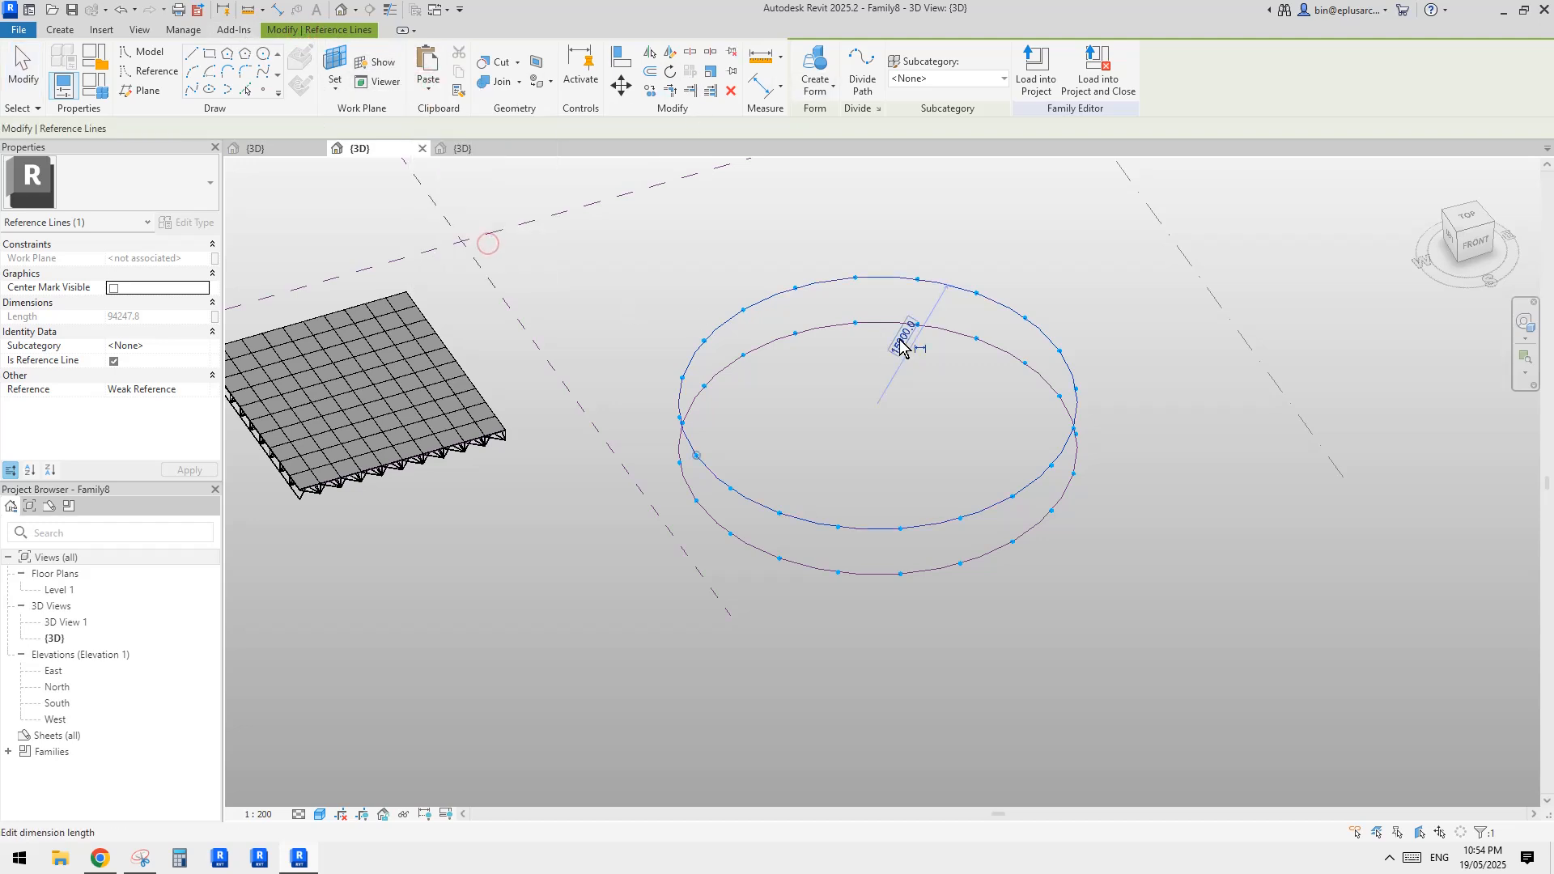
Set the radius of the pasted upper circle to 5000 mm to form the inner ring
middle_click_drag(902, 403, 898, 381, "shift")
left_click(898, 347)
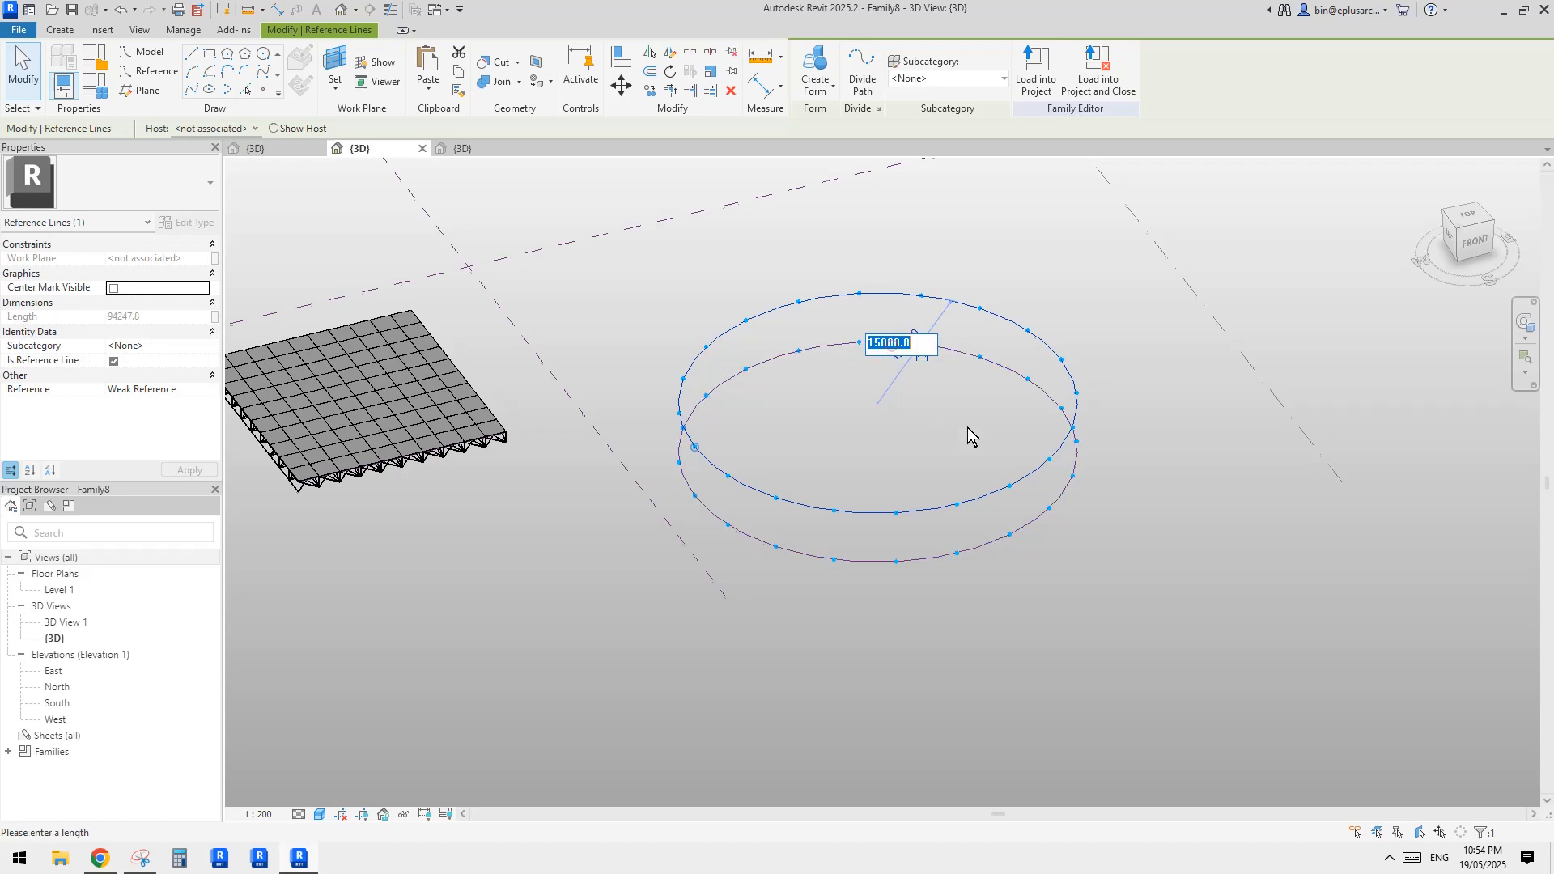
type("5000")
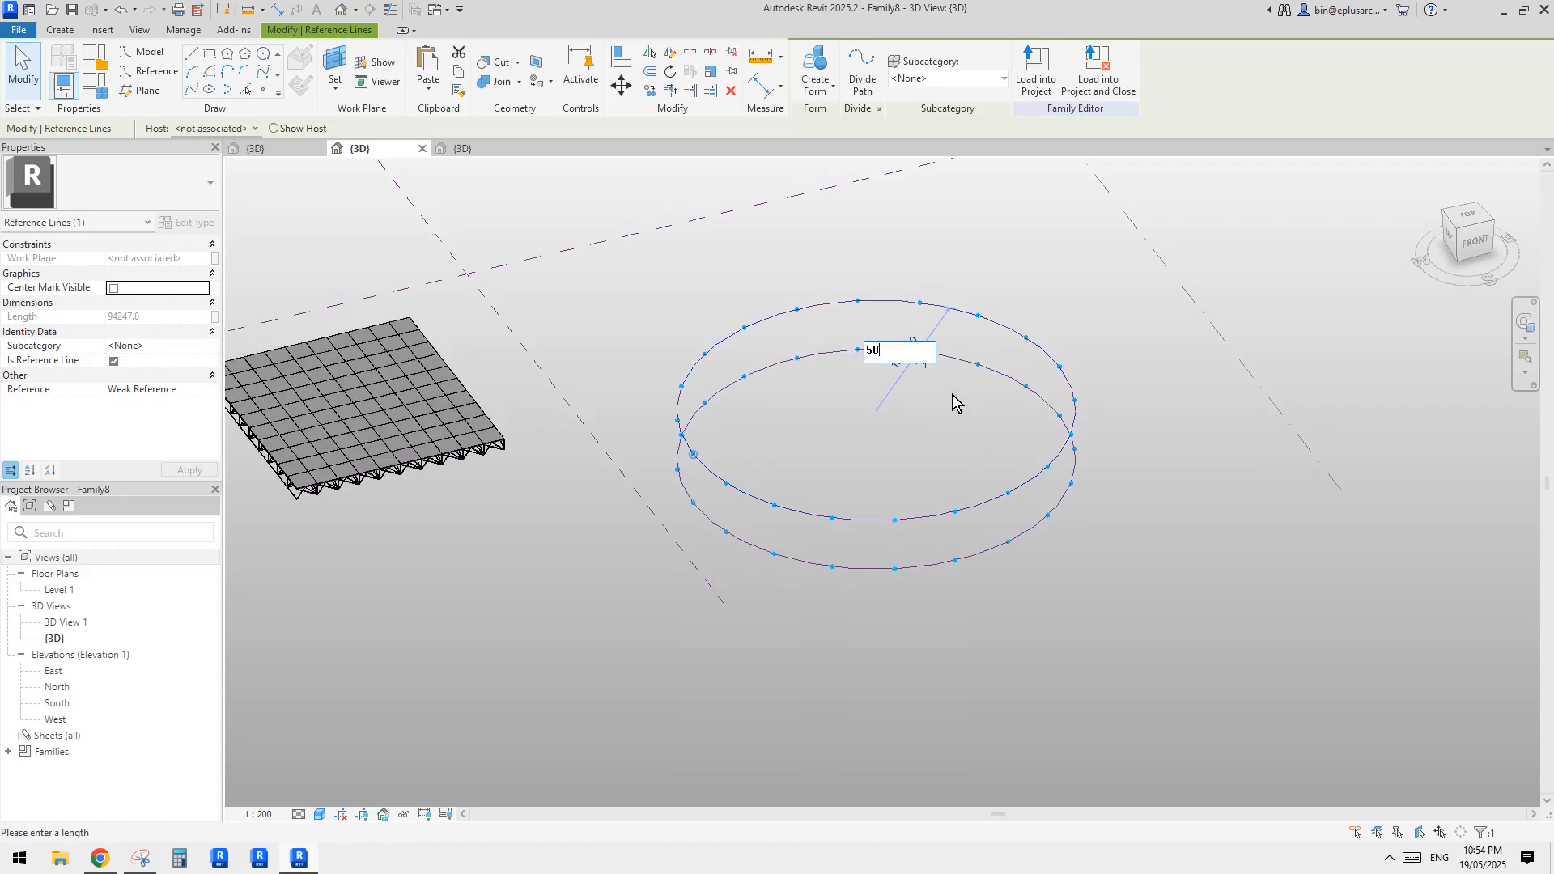
key("Return")
left_click(1264, 293)
Divide the path of the small inner circle into 20 nodes
middle_click_drag(1106, 421, 971, 437, "shift")
left_click(930, 428)
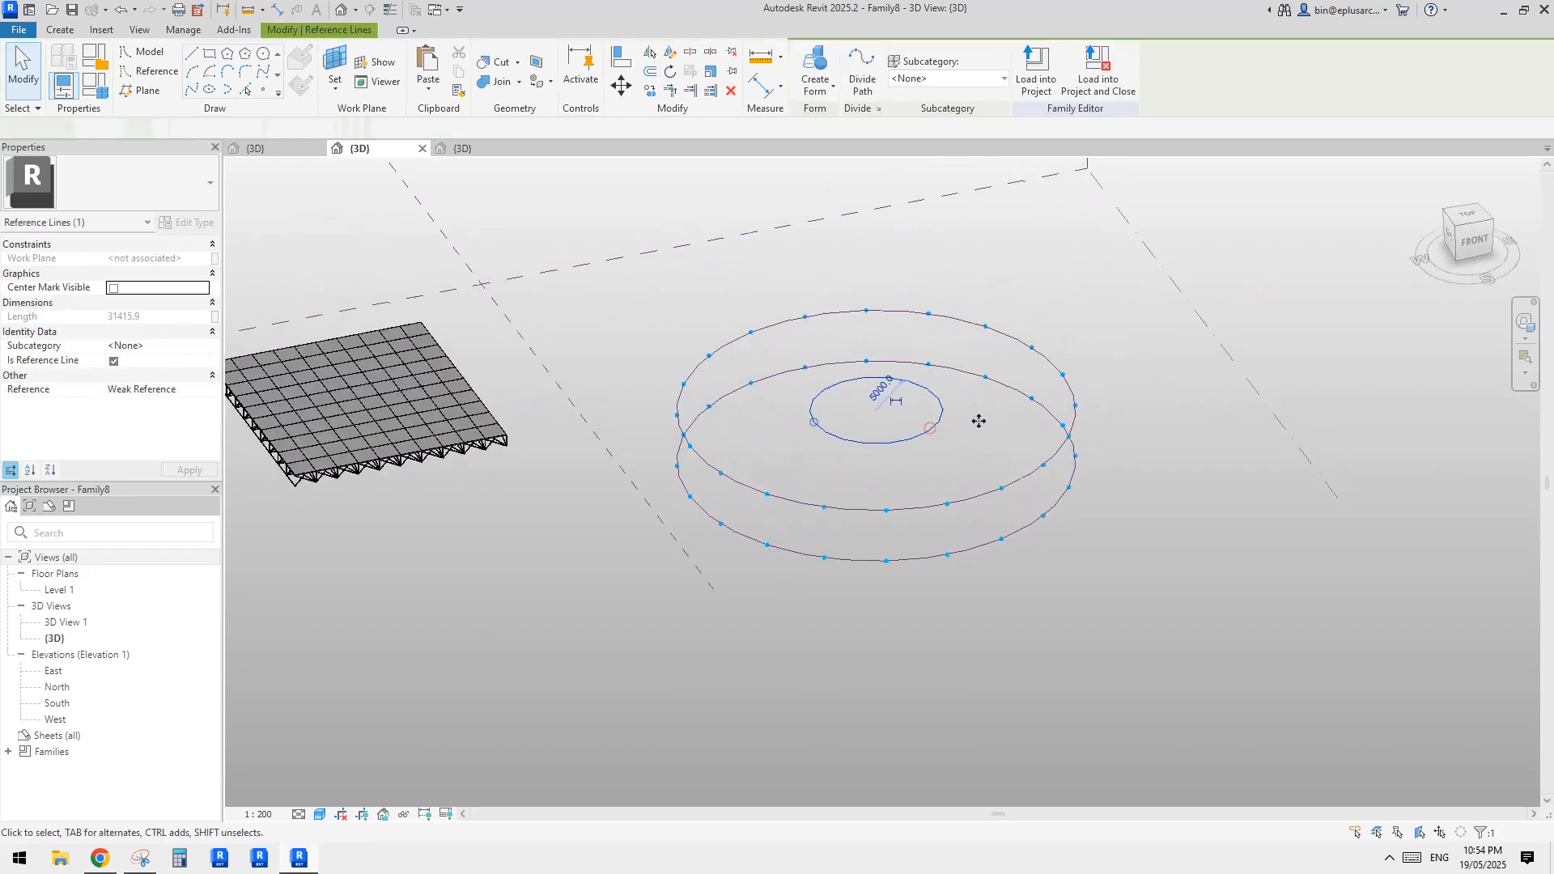
left_click(862, 75)
left_click(939, 417)
type("20")
key("Return")
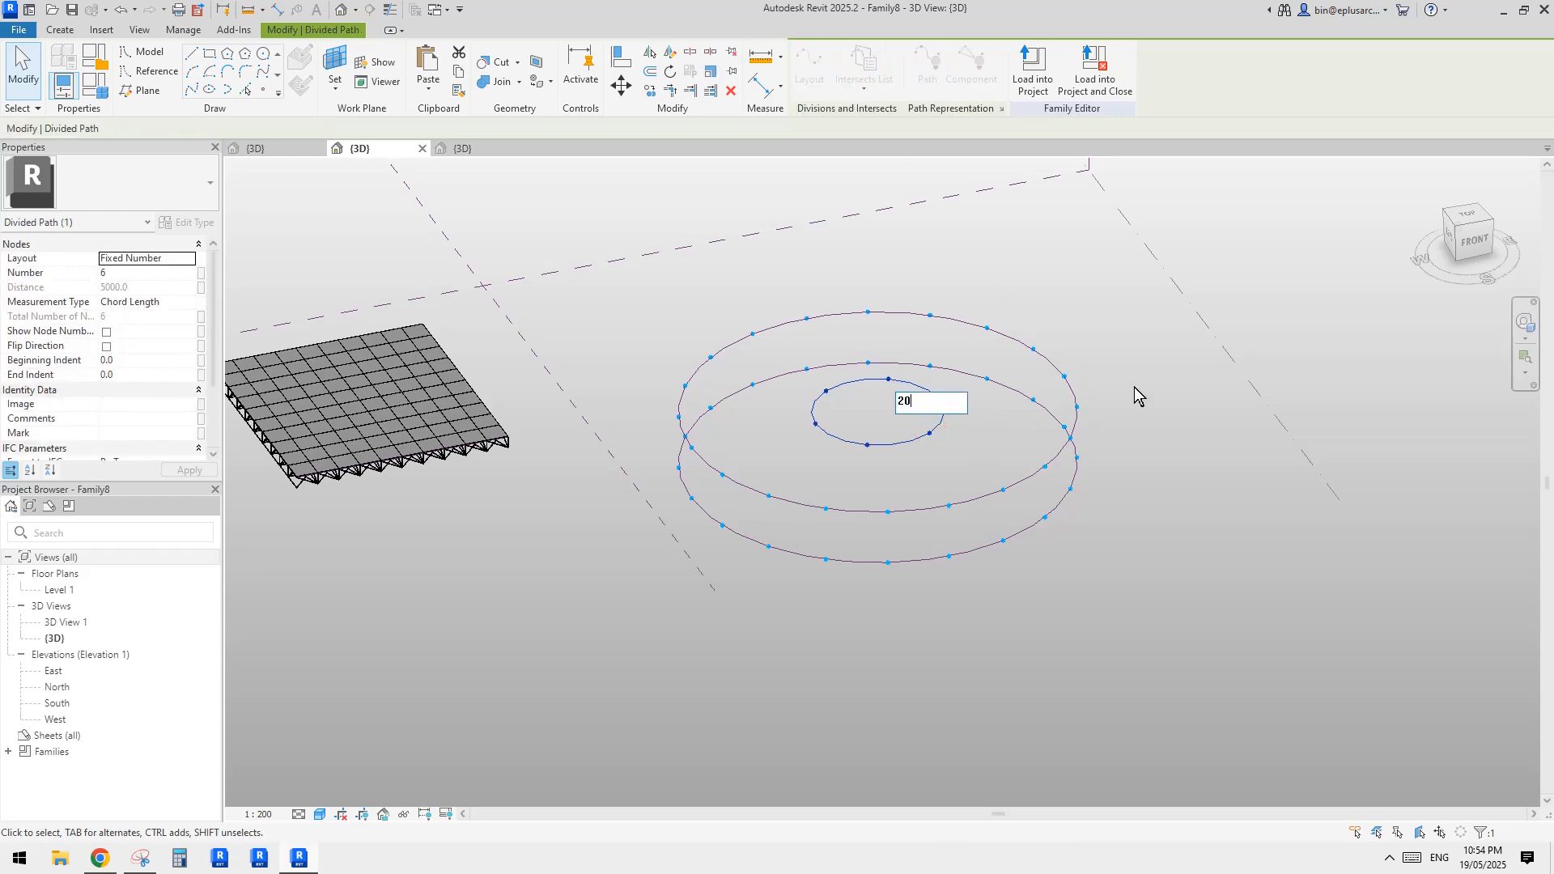
left_click(1028, 405)
Draw five 3D-snapped reference lines from consecutive front nodes of the inner circle to outer nodes, alternating between the upper and lower circles
scroll(906, 510, "up", 4)
middle_click_drag(835, 487, 841, 468, "shift")
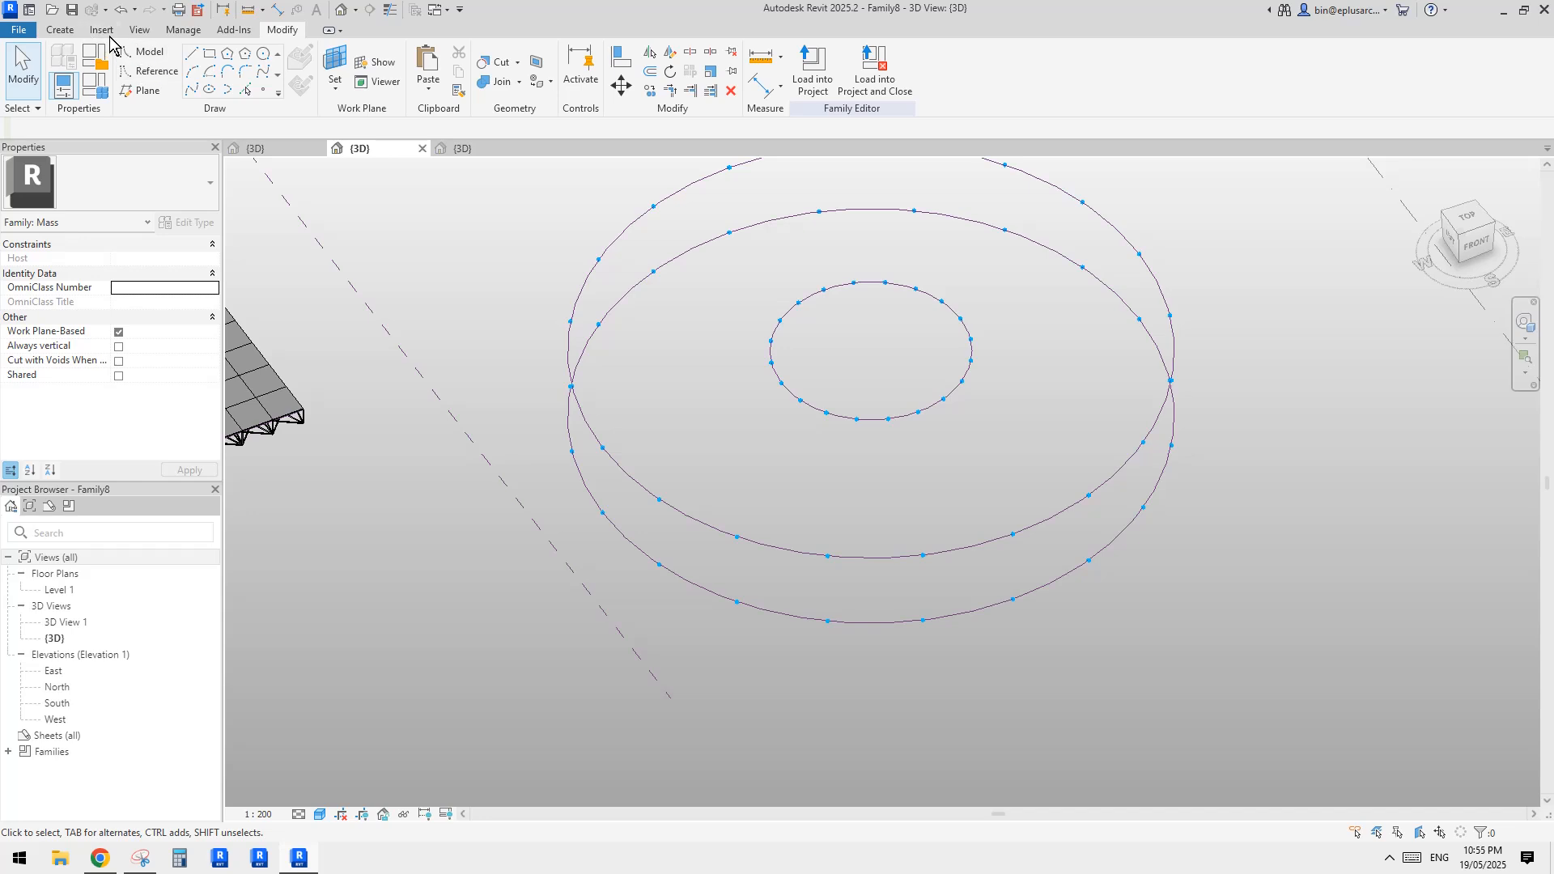
middle_click_drag(227, 107, 248, 123)
middle_click_drag(989, 410, 979, 432)
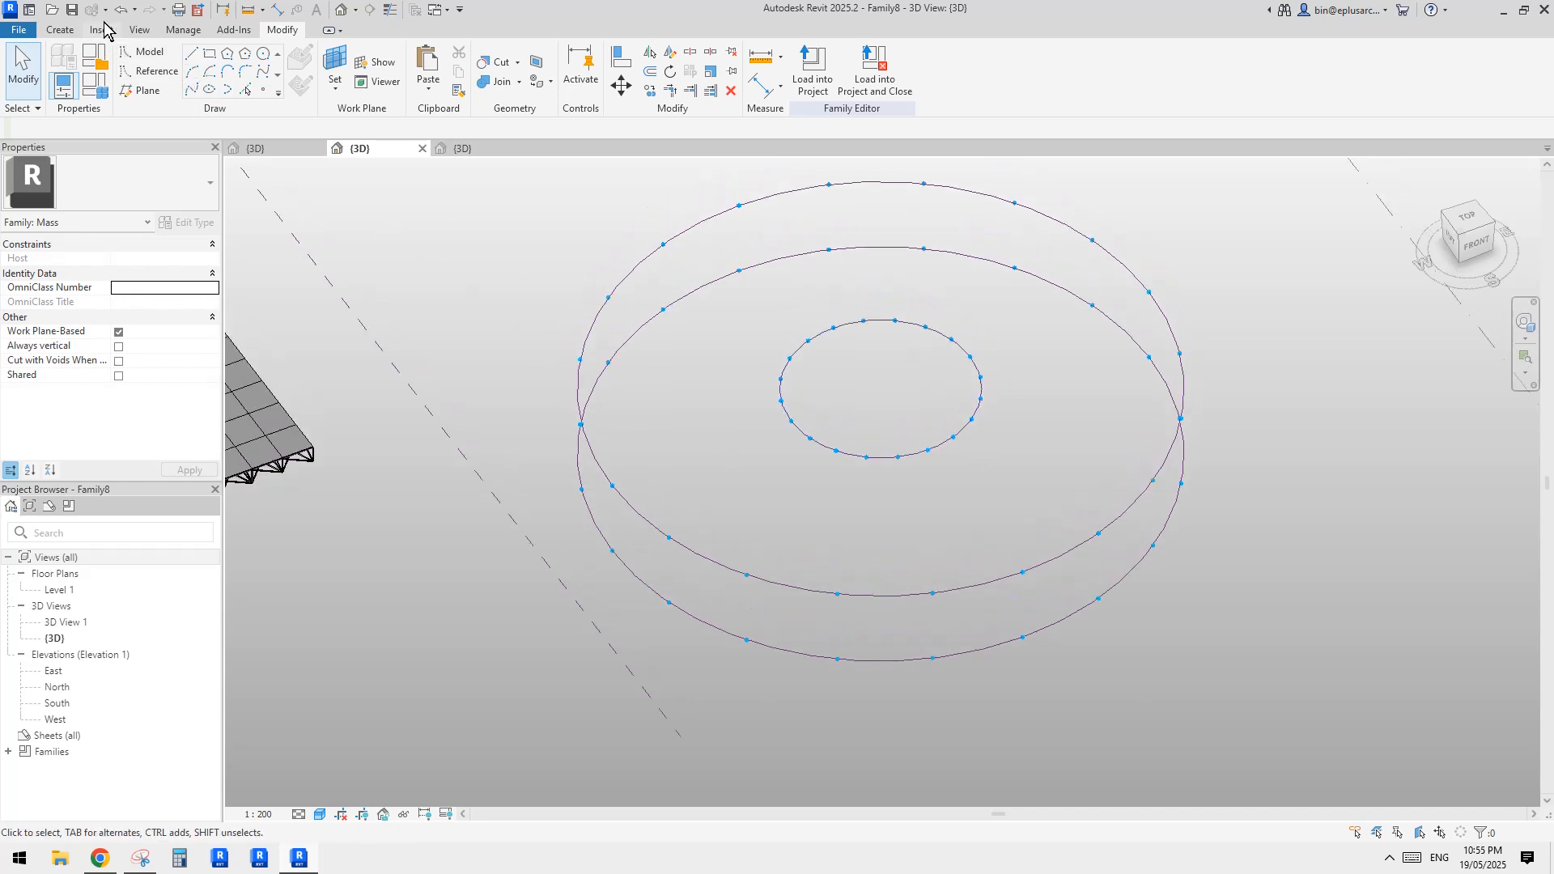
left_click(154, 75)
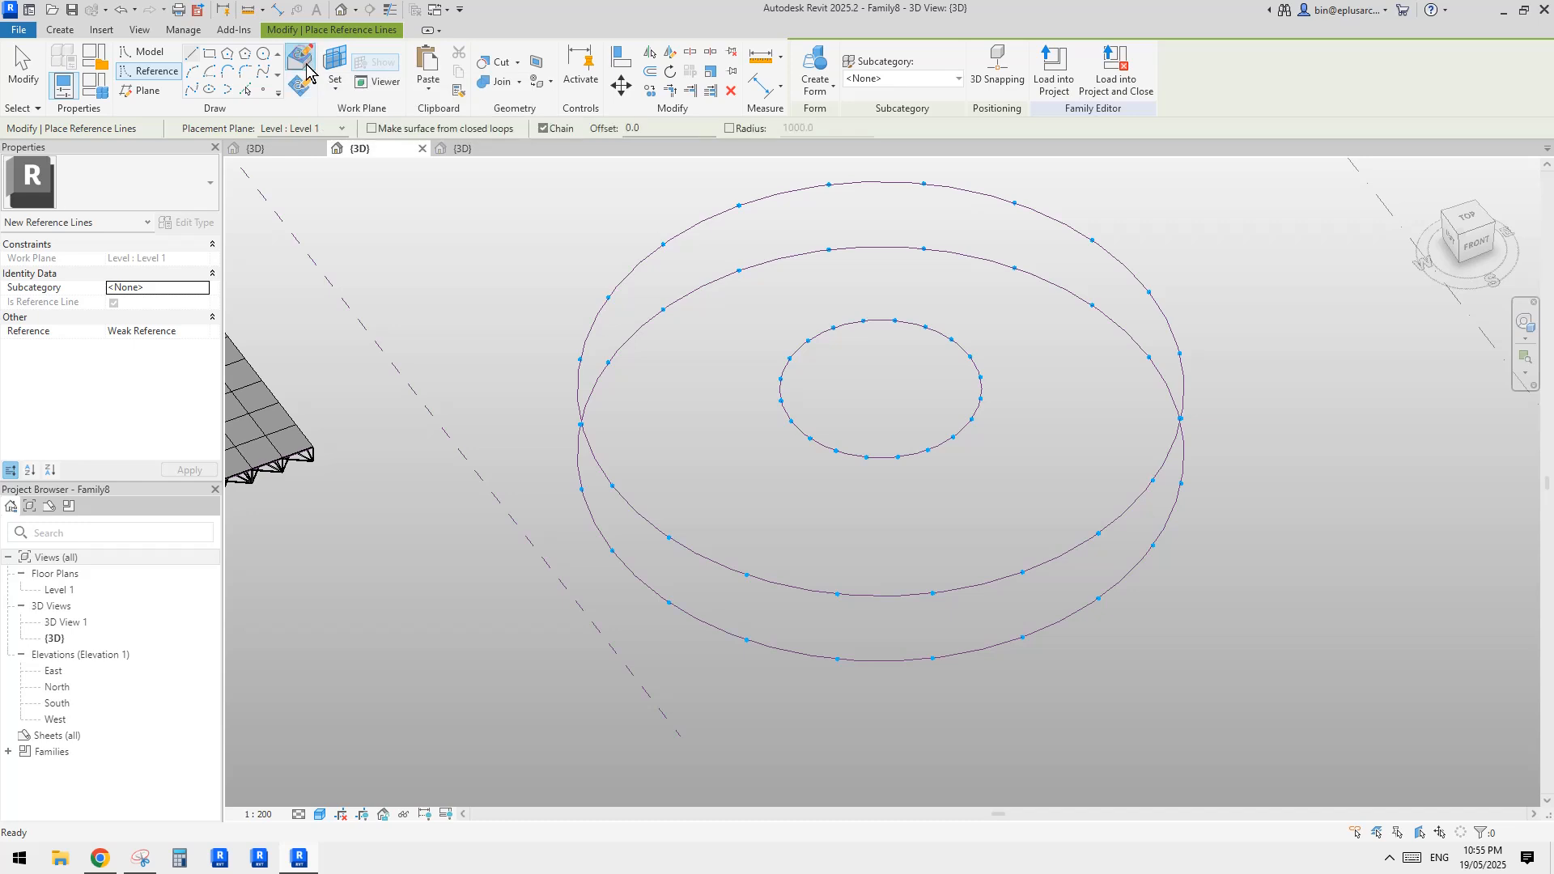
left_click(997, 68)
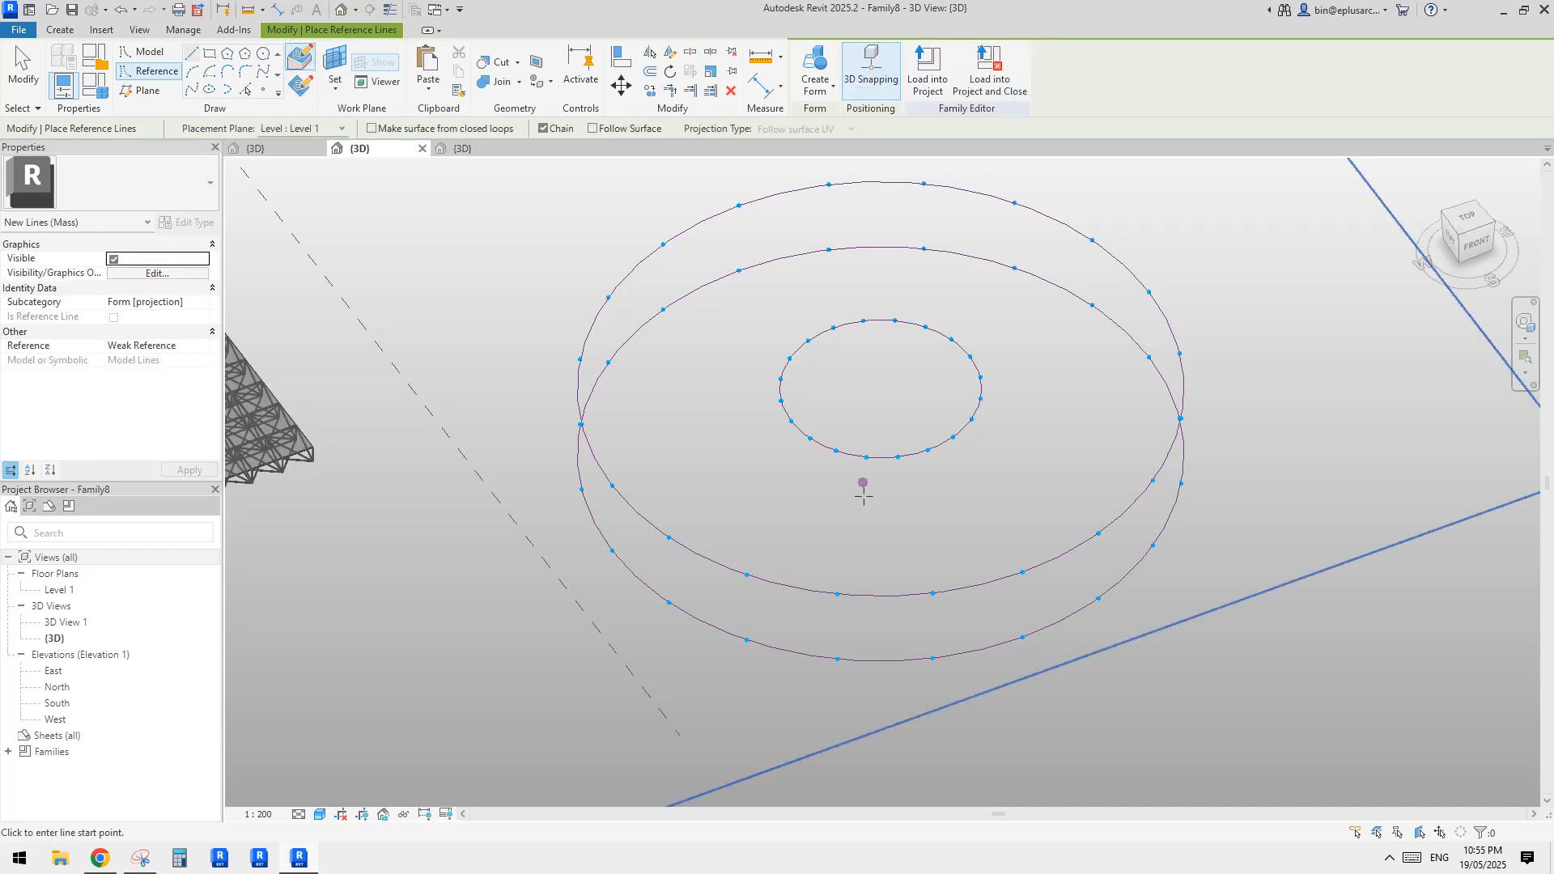
left_click(838, 454)
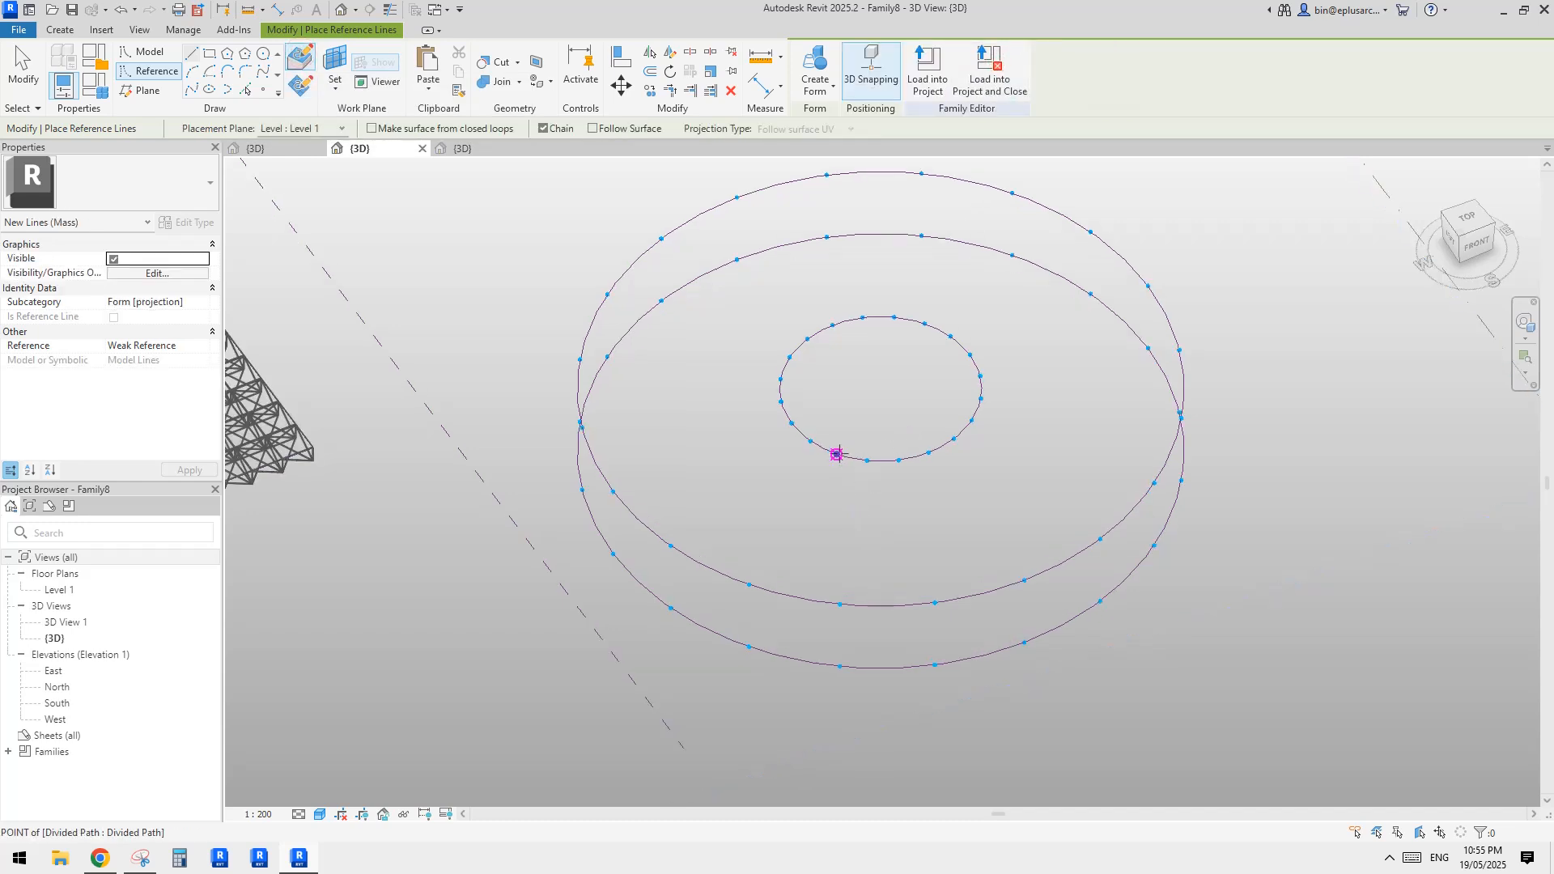
left_click(749, 584)
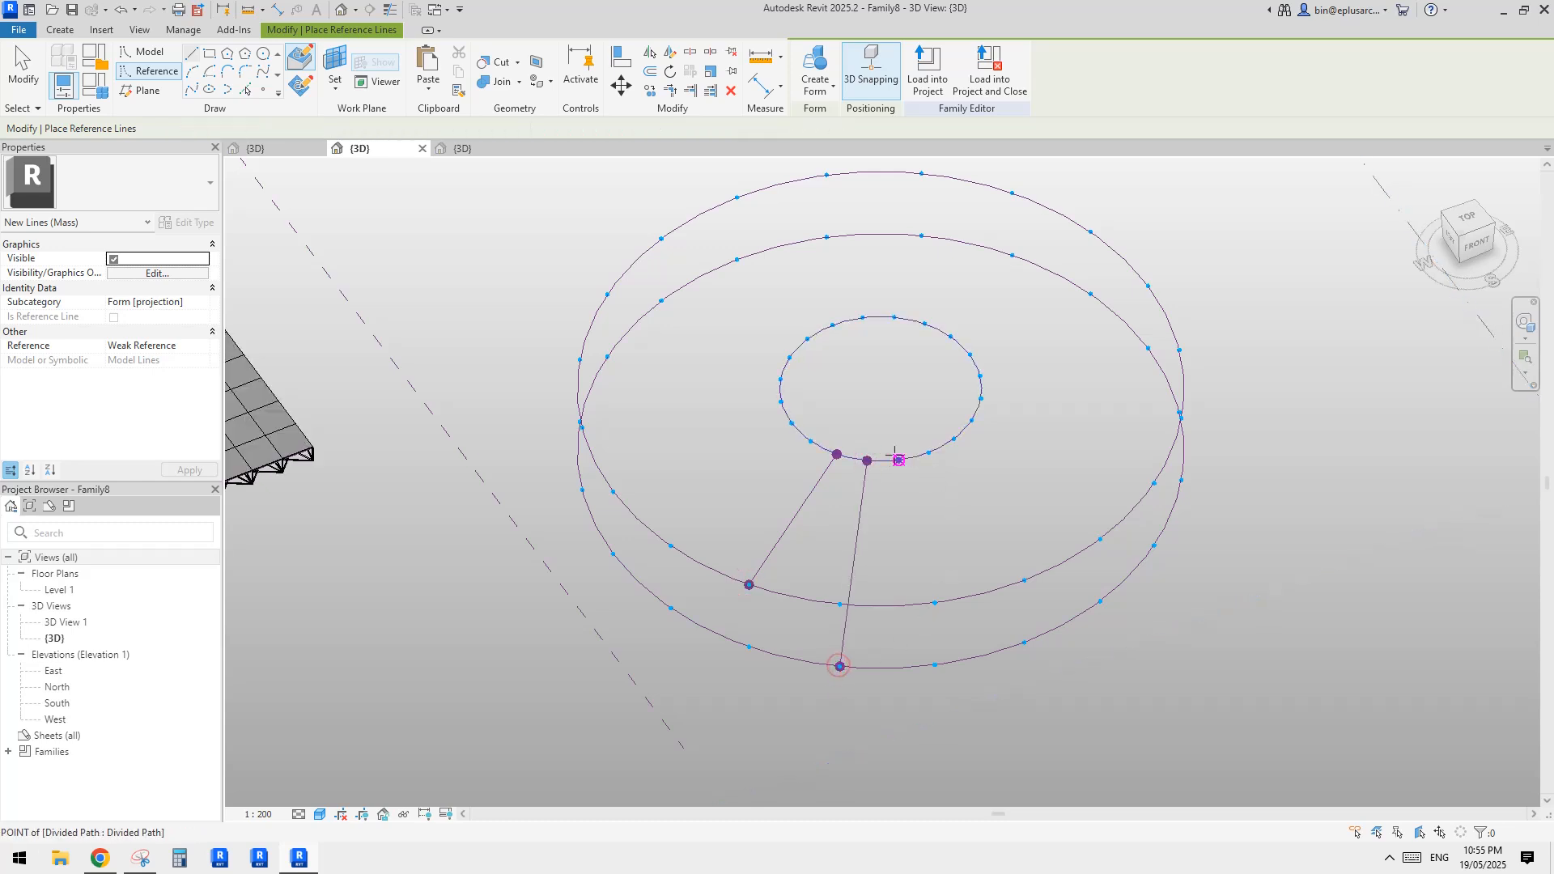
left_click(840, 666)
left_click(898, 460)
left_click(935, 603)
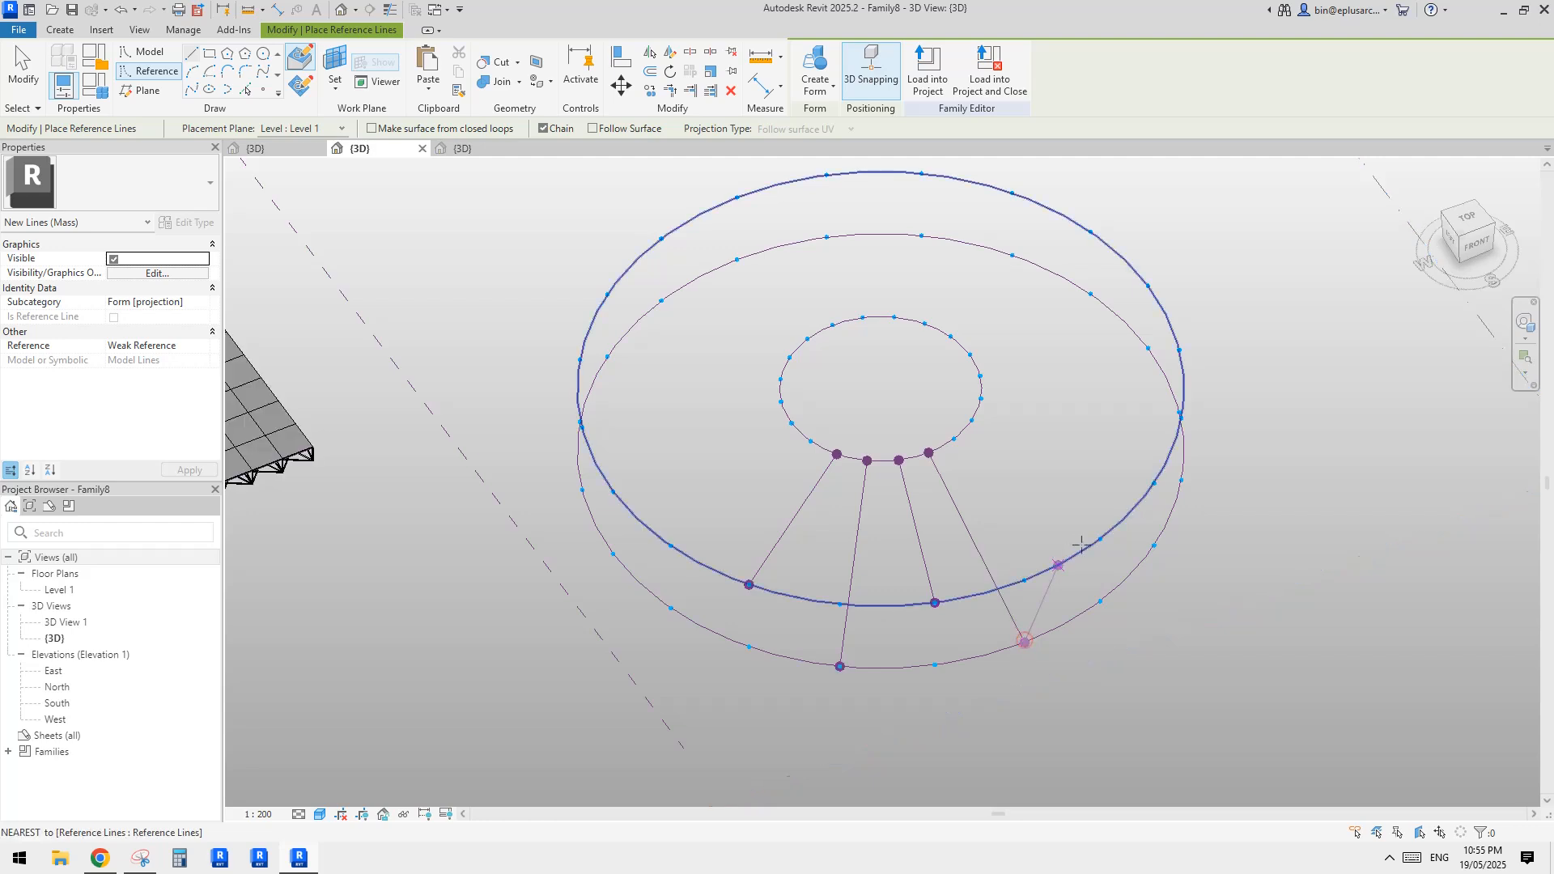
left_click(1024, 642)
left_click(1100, 539)
left_click(954, 439)
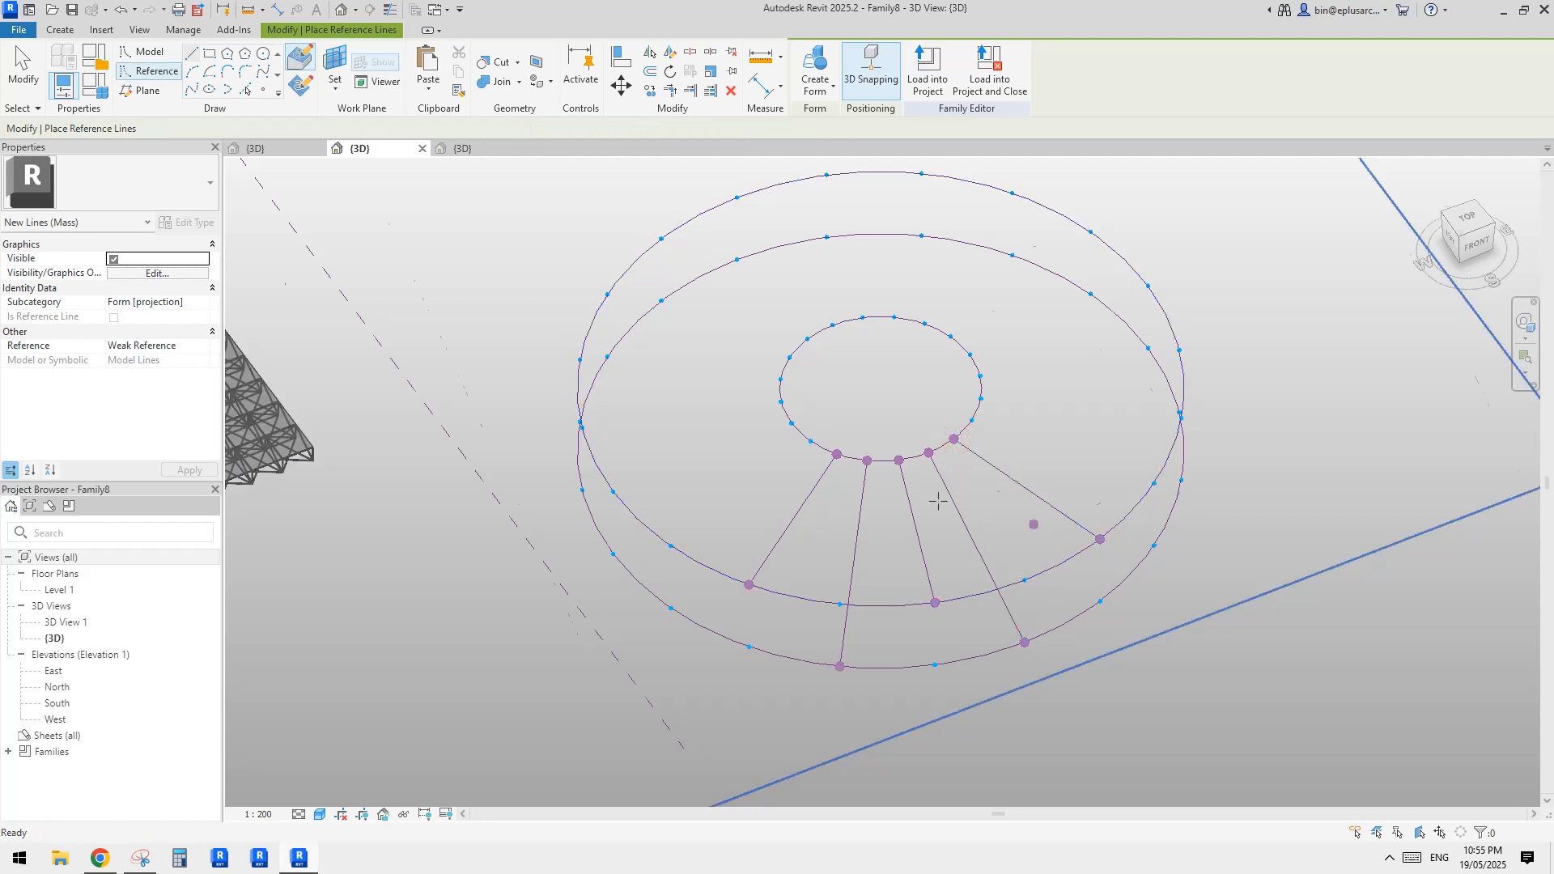
key("Escape")
key("Escape")
Create a surface form between the last two adjacent radial reference lines
middle_click_drag(931, 506, 938, 495, "shift")
left_click(971, 500)
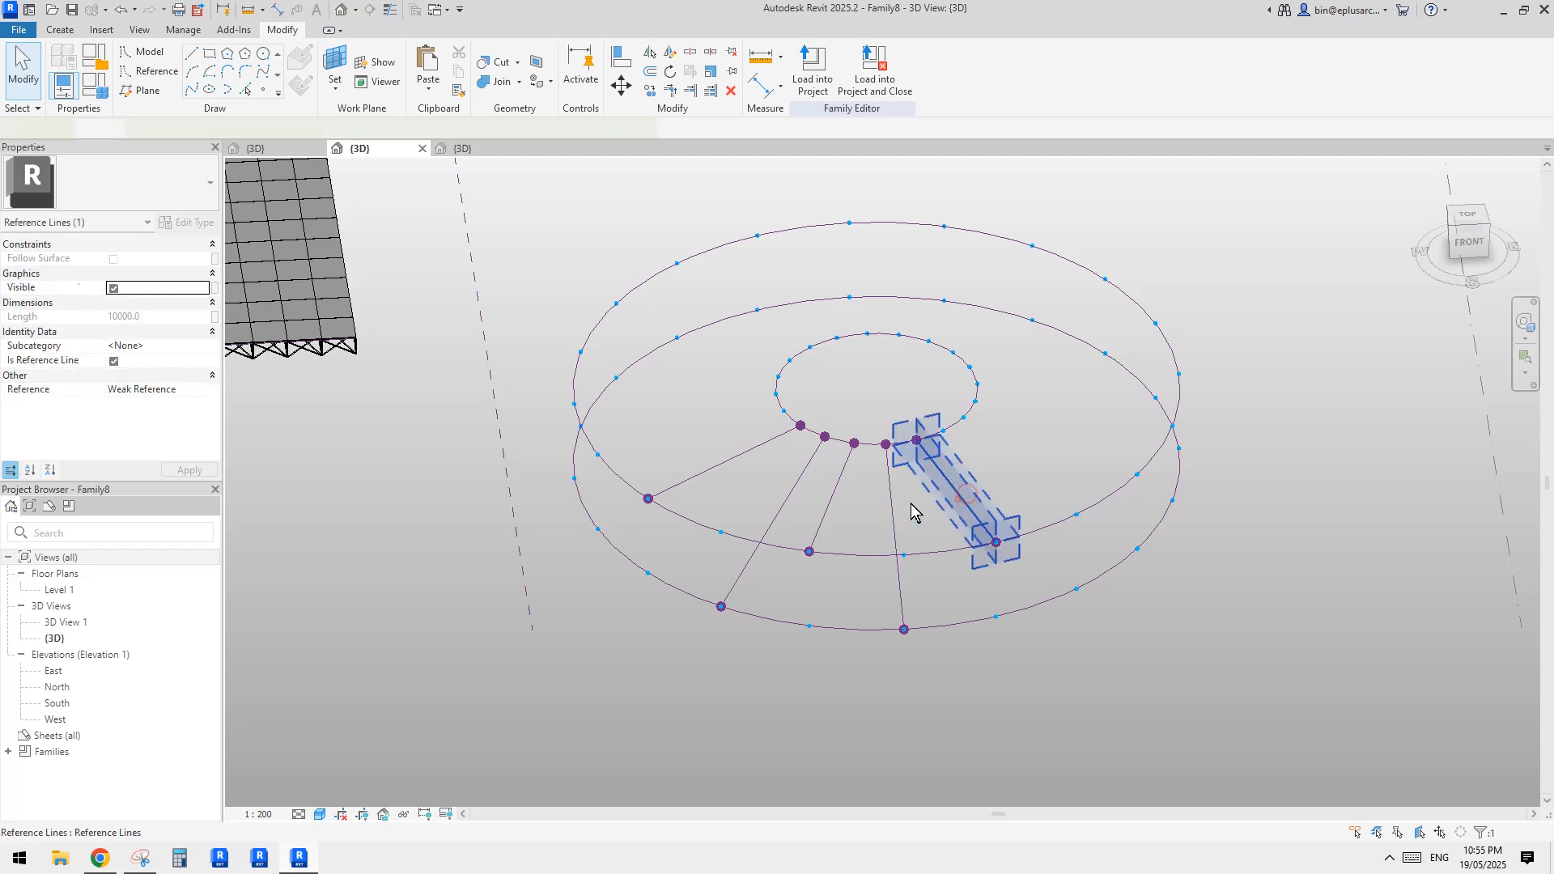
left_click(893, 503, "ctrl")
left_click(823, 56)
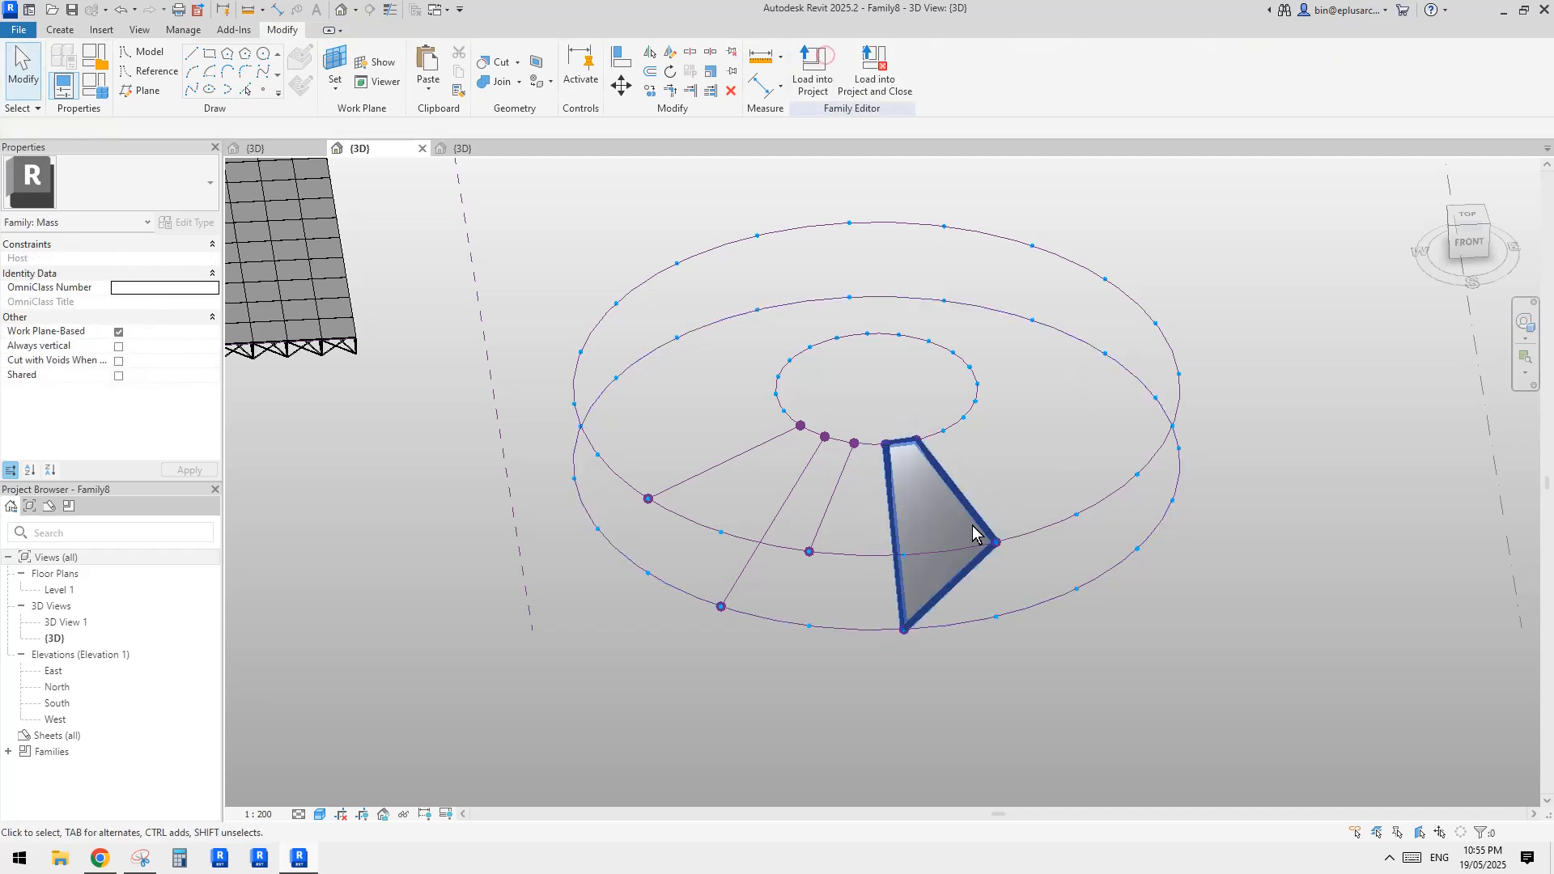
Create a surface form between the middle radial reference line and the adjacent line along the existing form's edge
left_click(833, 503)
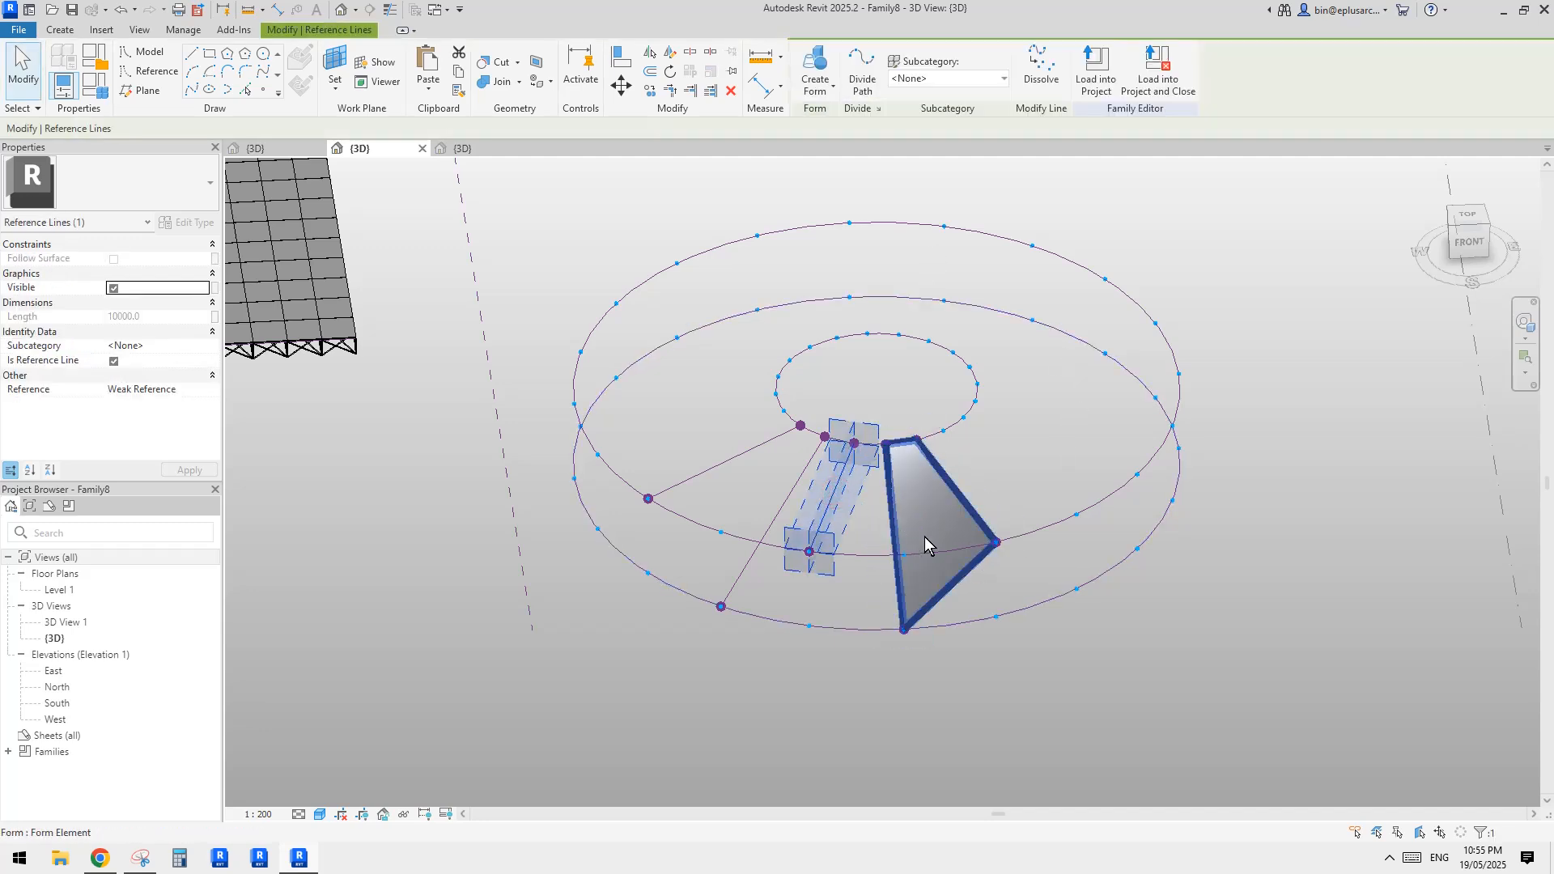
left_click(892, 512, "ctrl")
scroll(892, 513, "up", 2)
left_click(817, 69)
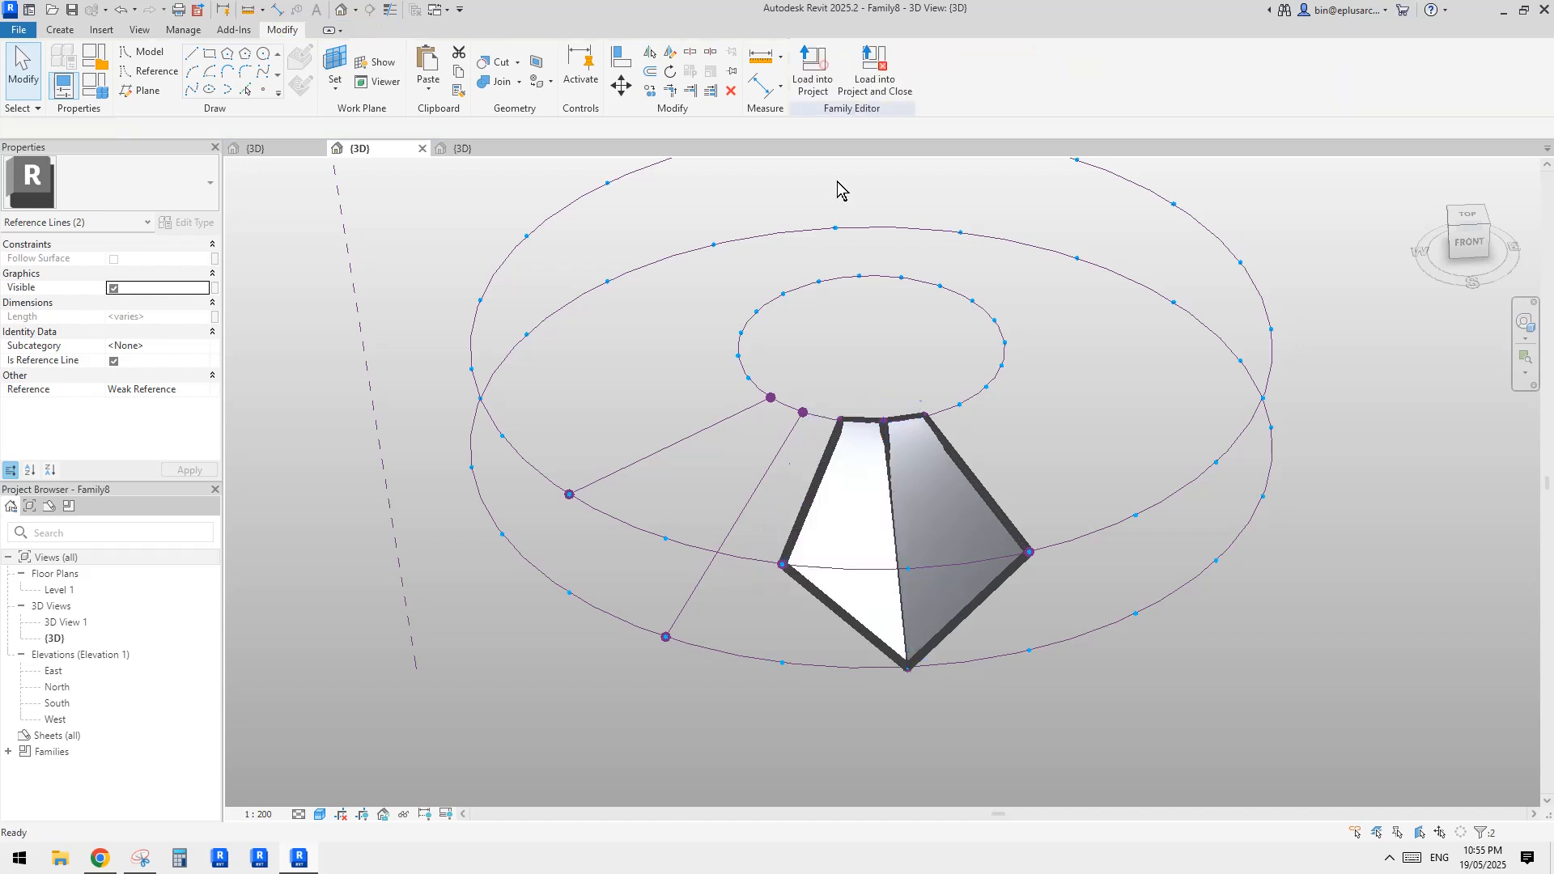
left_click(837, 190)
Set the view scale to 1:50
middle_click_drag(807, 537, 789, 547)
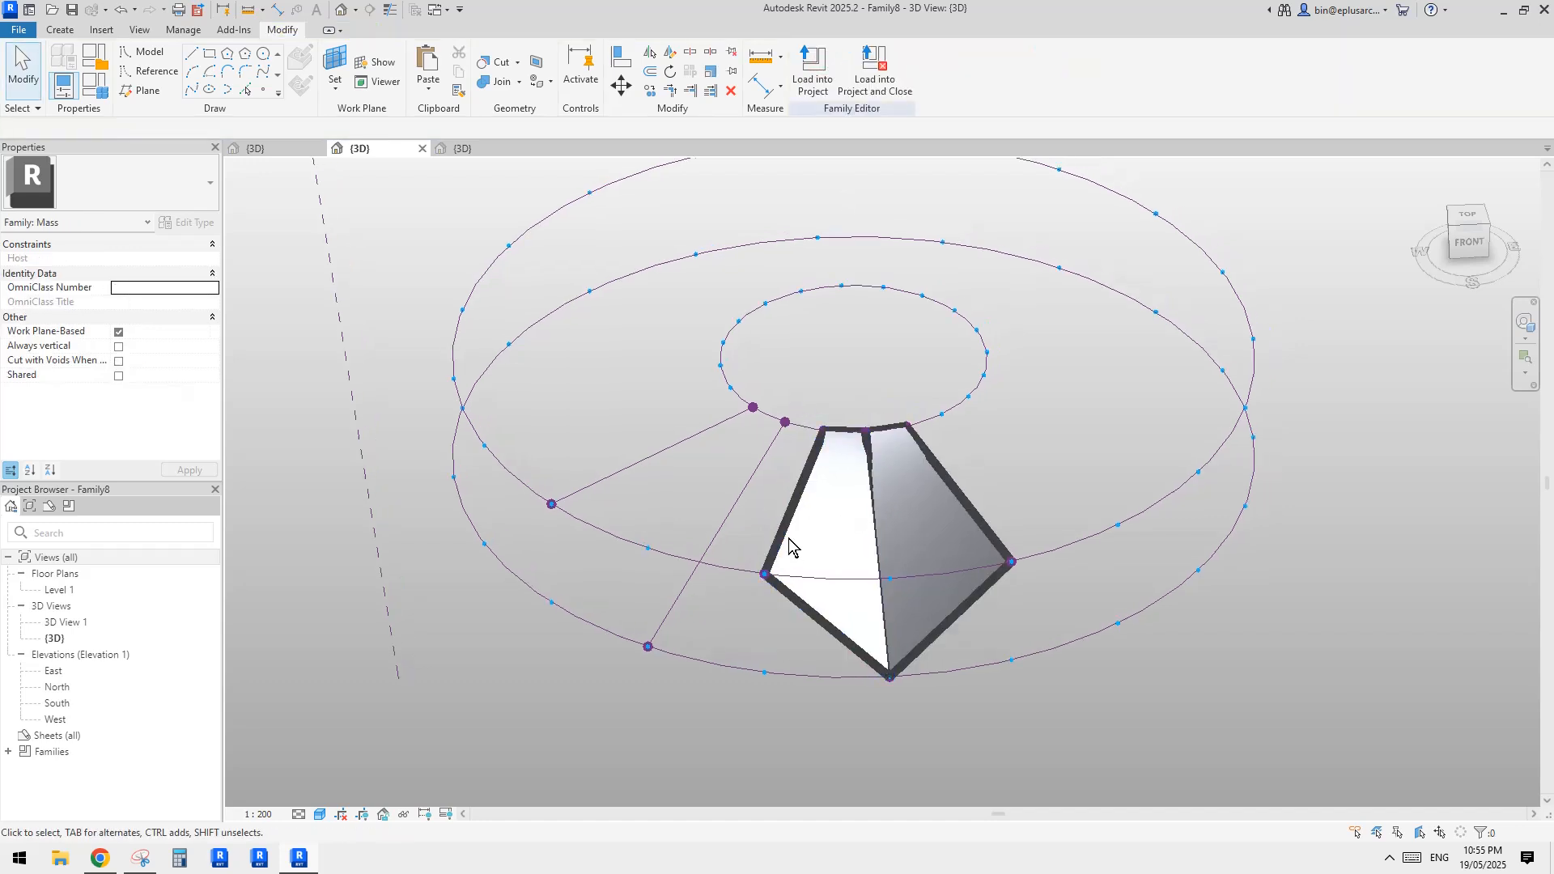
left_click(250, 814)
left_click(277, 706)
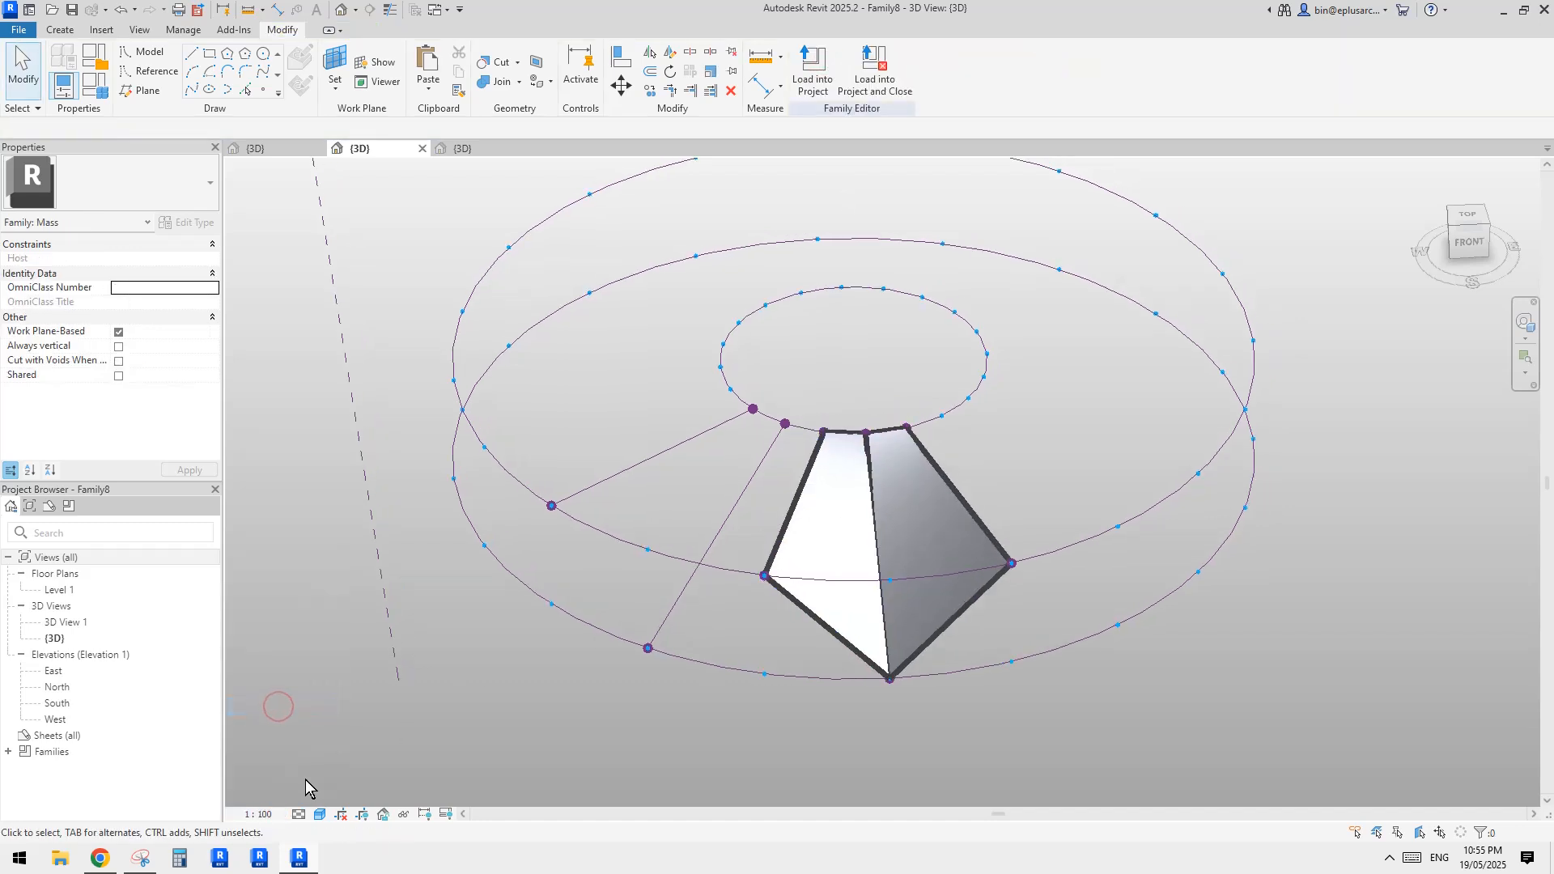
left_click(257, 814)
left_click(278, 690)
Create two more surface forms between the remaining adjacent radial reference lines, completing a run of four folded surfaces
middle_click_drag(764, 683, 855, 491, "shift")
scroll(755, 512, "up", 2)
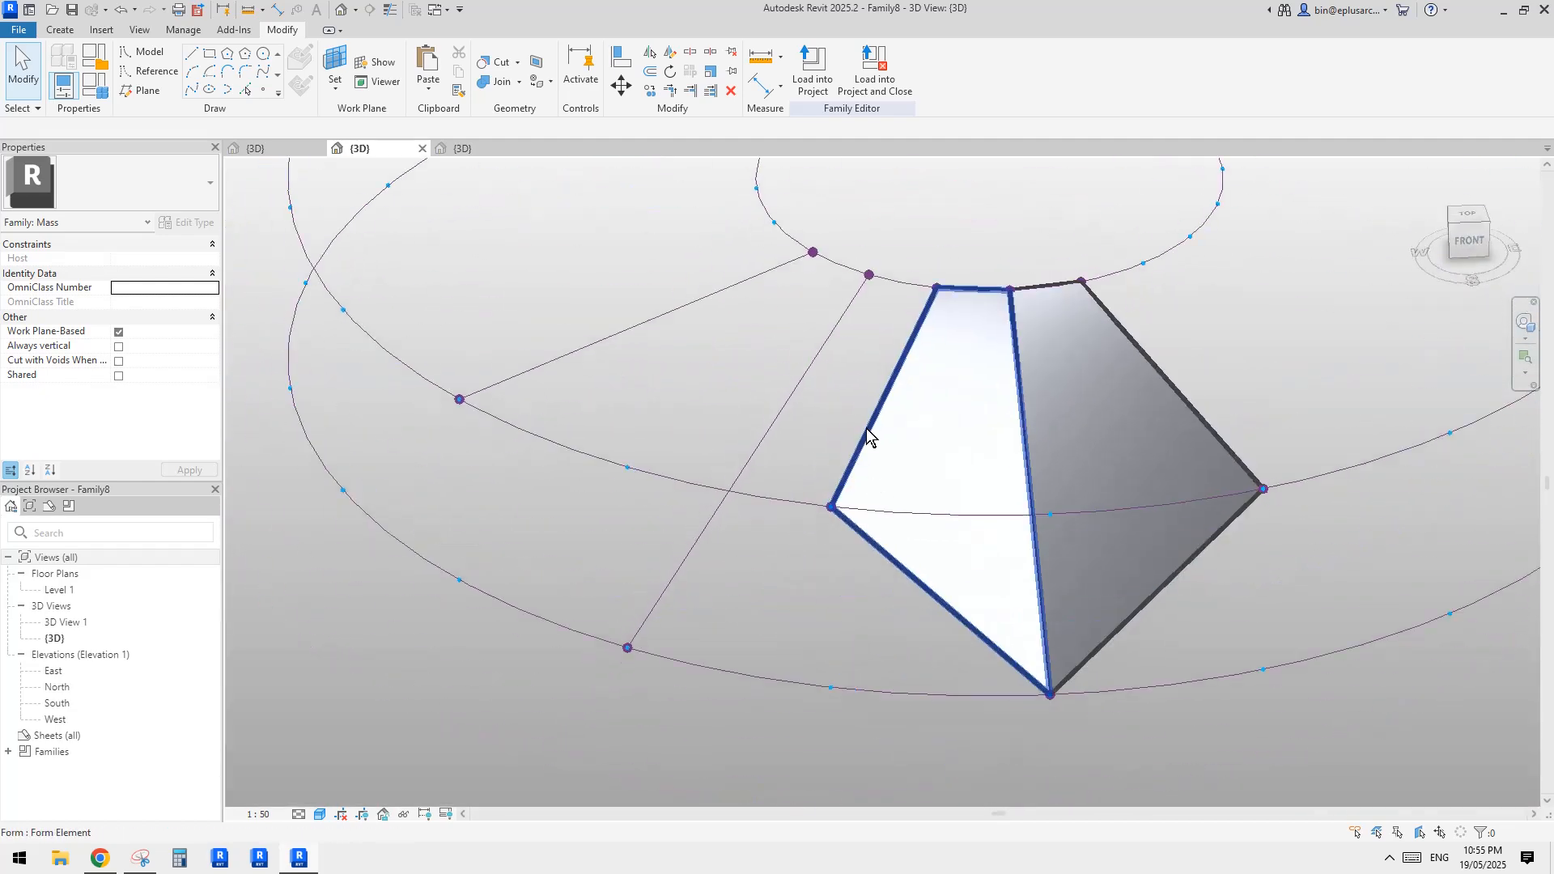
left_click(865, 436)
left_click(802, 382, "ctrl")
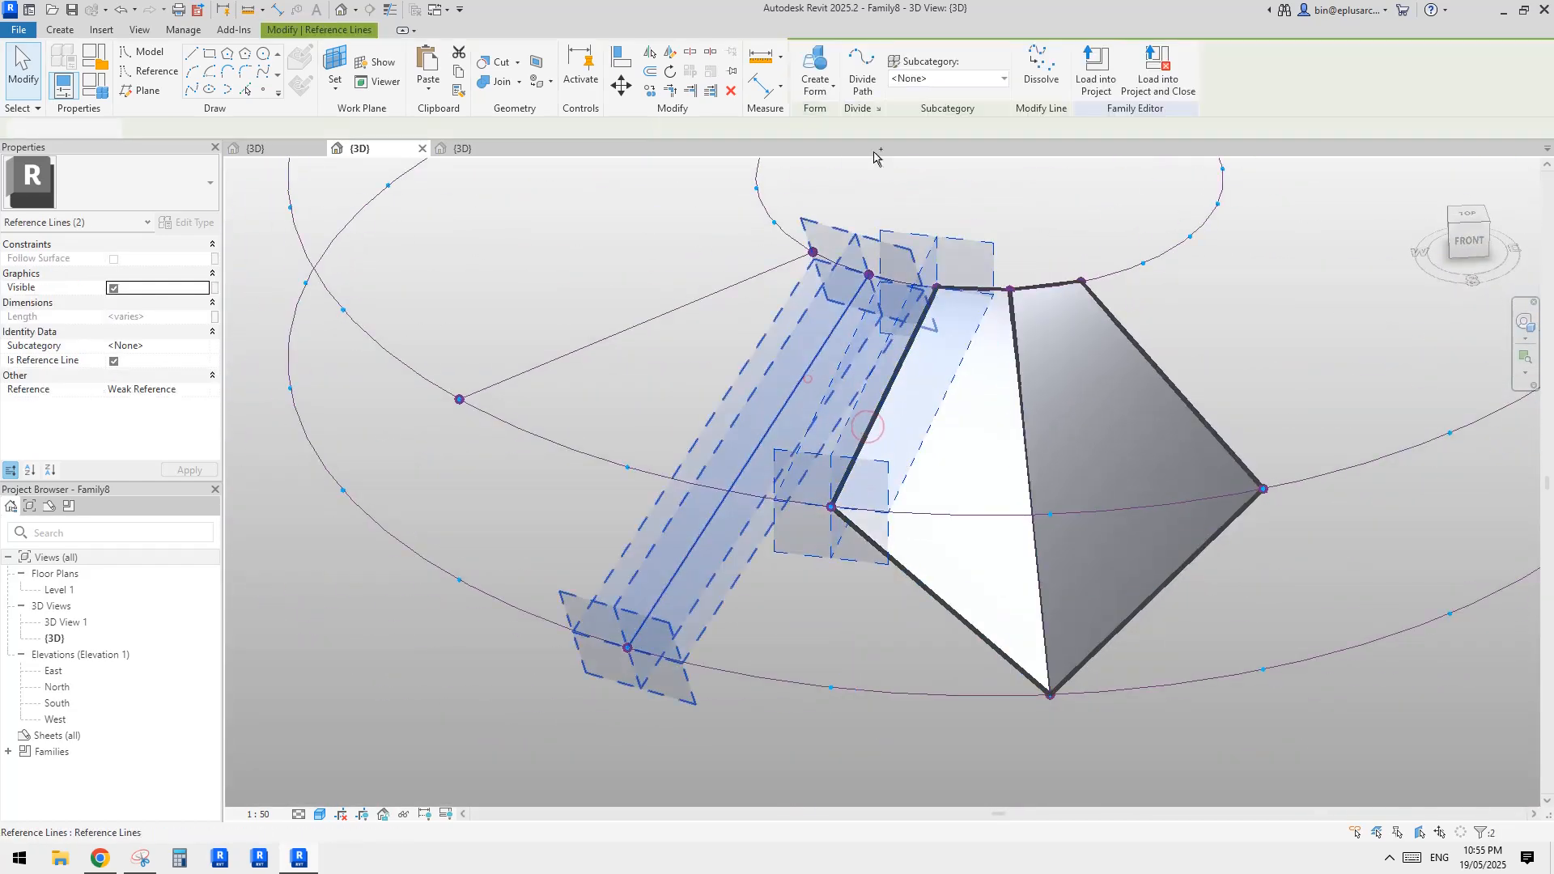
left_click(815, 69)
left_click(685, 303)
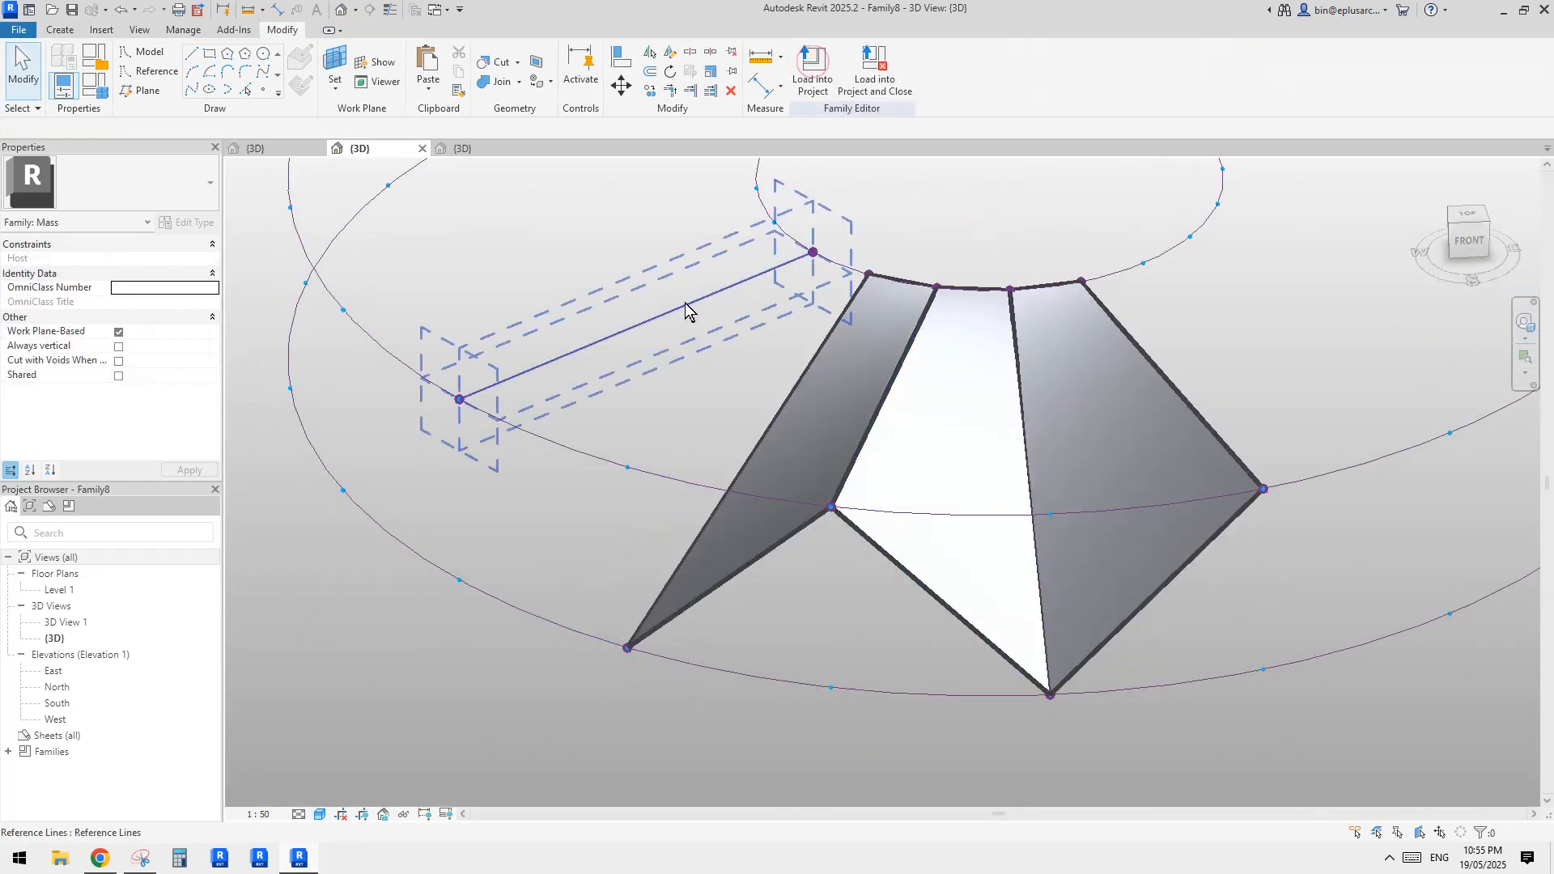
left_click(783, 412, "ctrl")
left_click(815, 69)
Divide the surface of the first radial form, at the end of the folded run, and set its U grid number to 5
left_click(1026, 484)
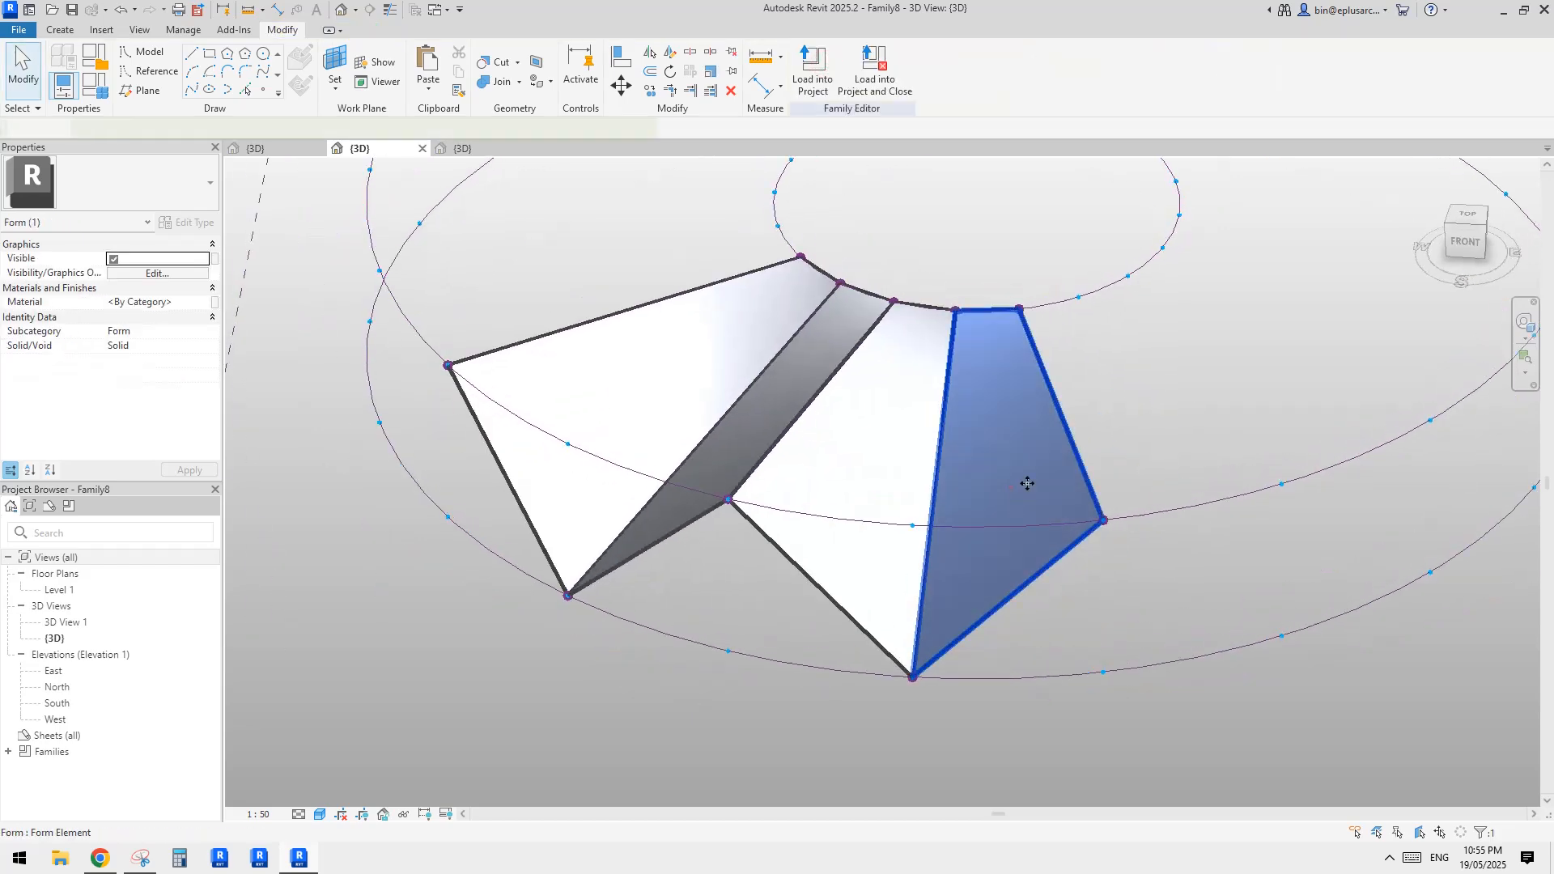
mouse_move(1027, 483)
middle_mouse_down("shift")
mouse_move(971, 490)
mouse_move(930, 465)
middle_mouse_up("shift")
left_click(894, 71)
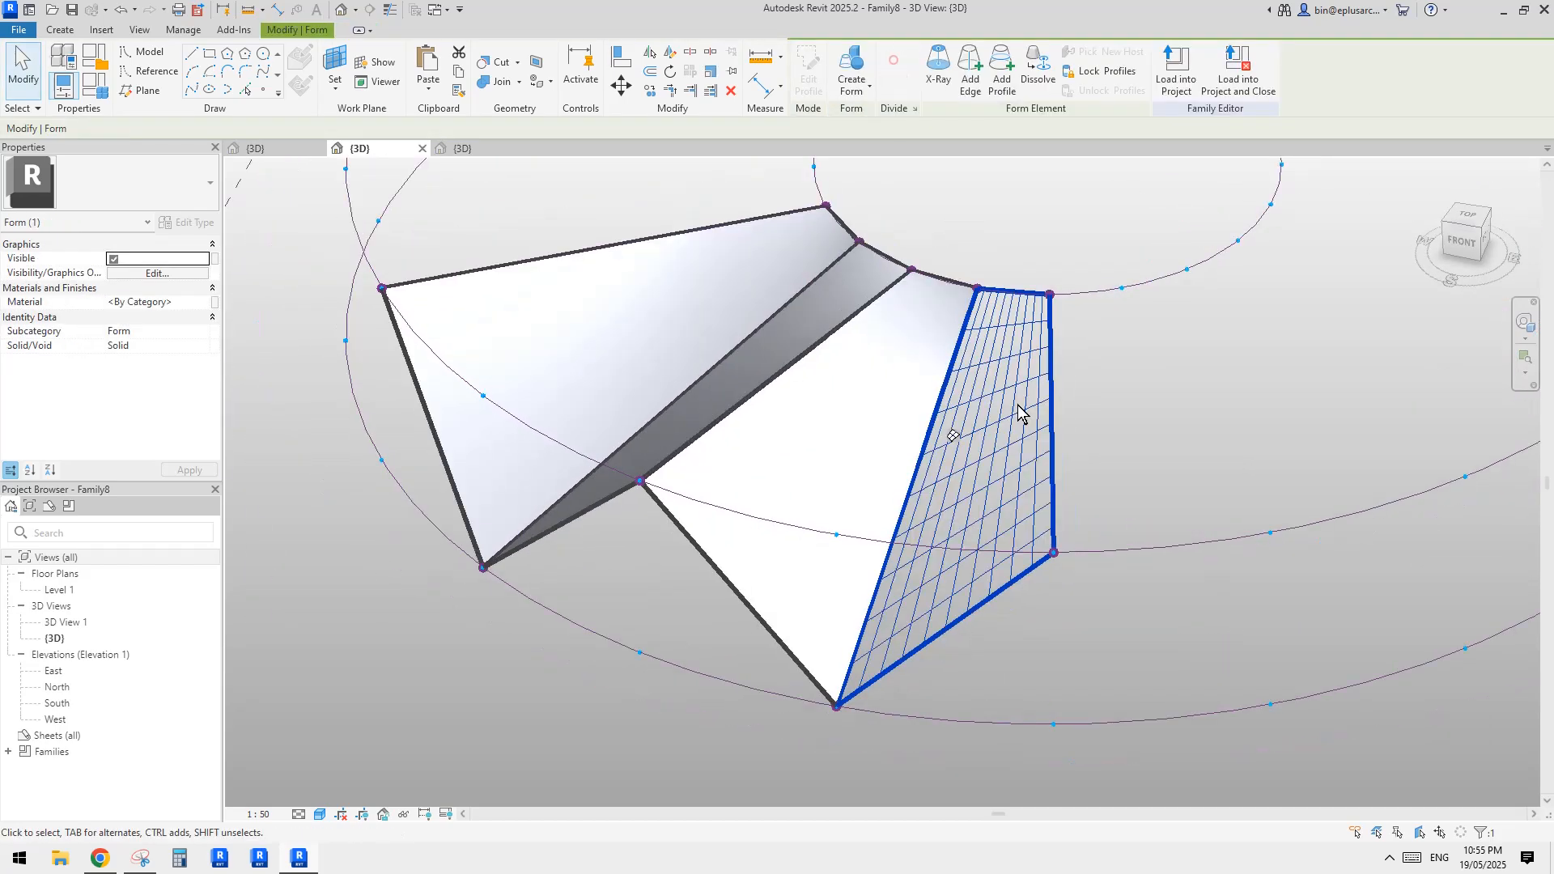
left_click(1018, 410)
middle_click_drag(1018, 410, 1034, 486, "shift")
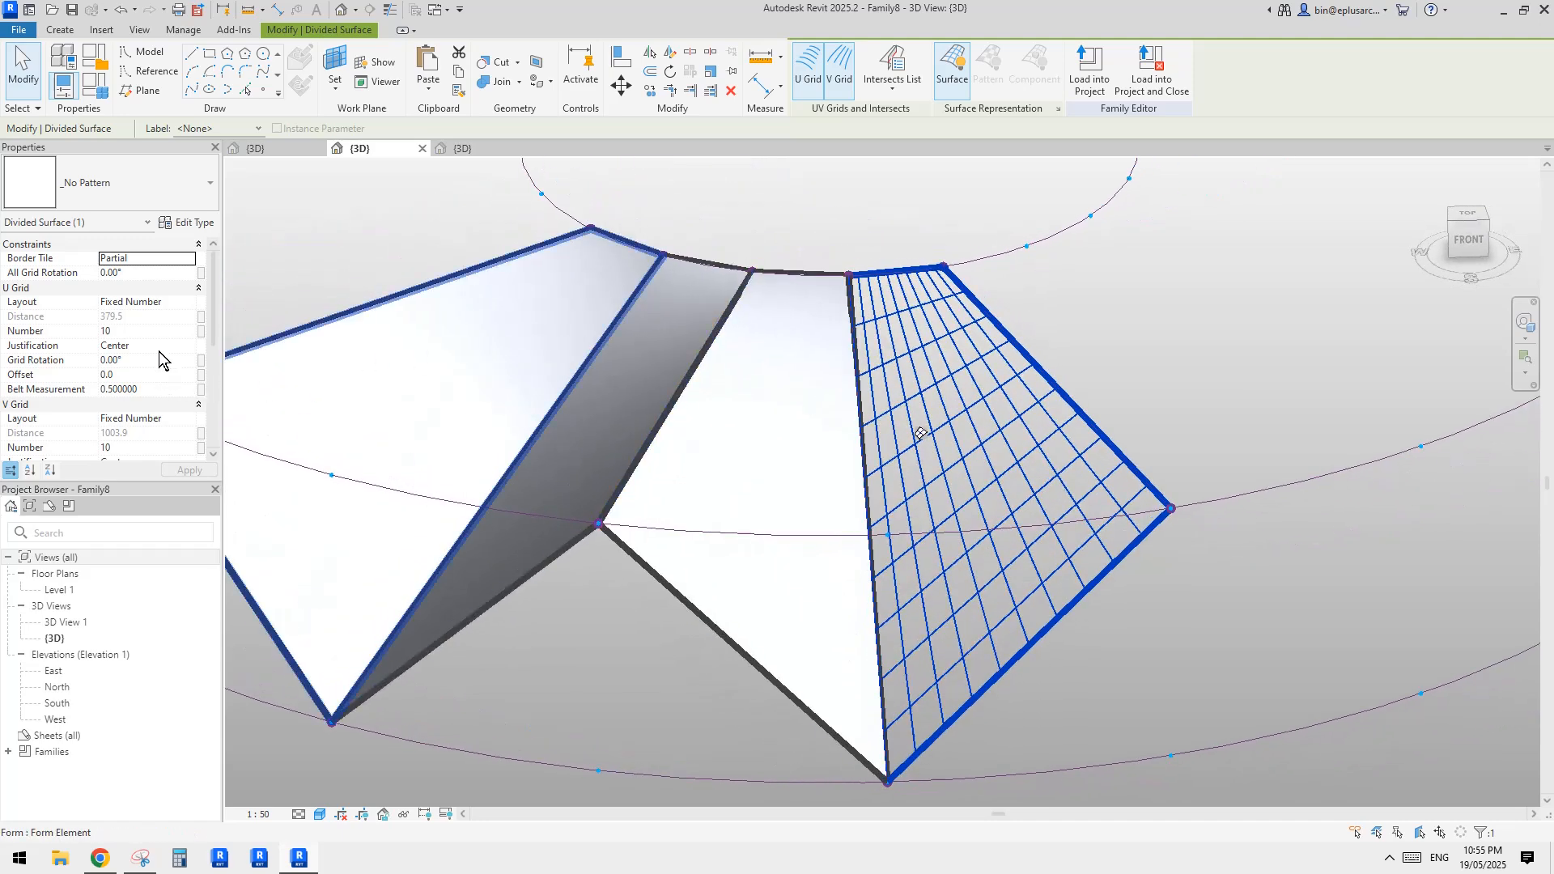
left_click(149, 334)
type("5")
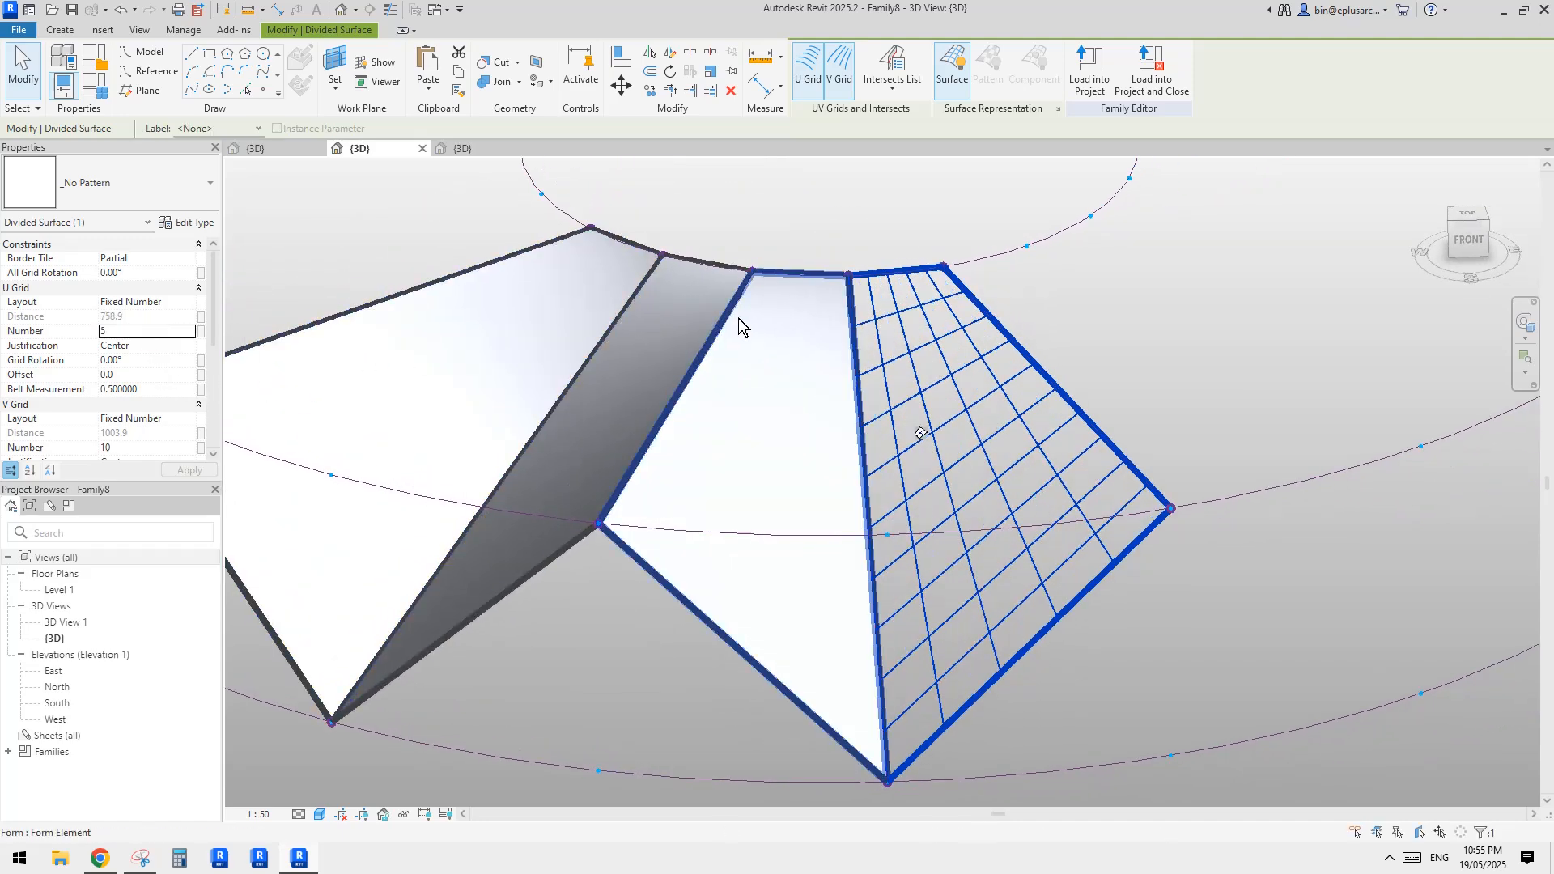
Open the list of pattern types for the divided surface
middle_click_drag(1117, 527, 1032, 559, "shift")
left_click(130, 183)
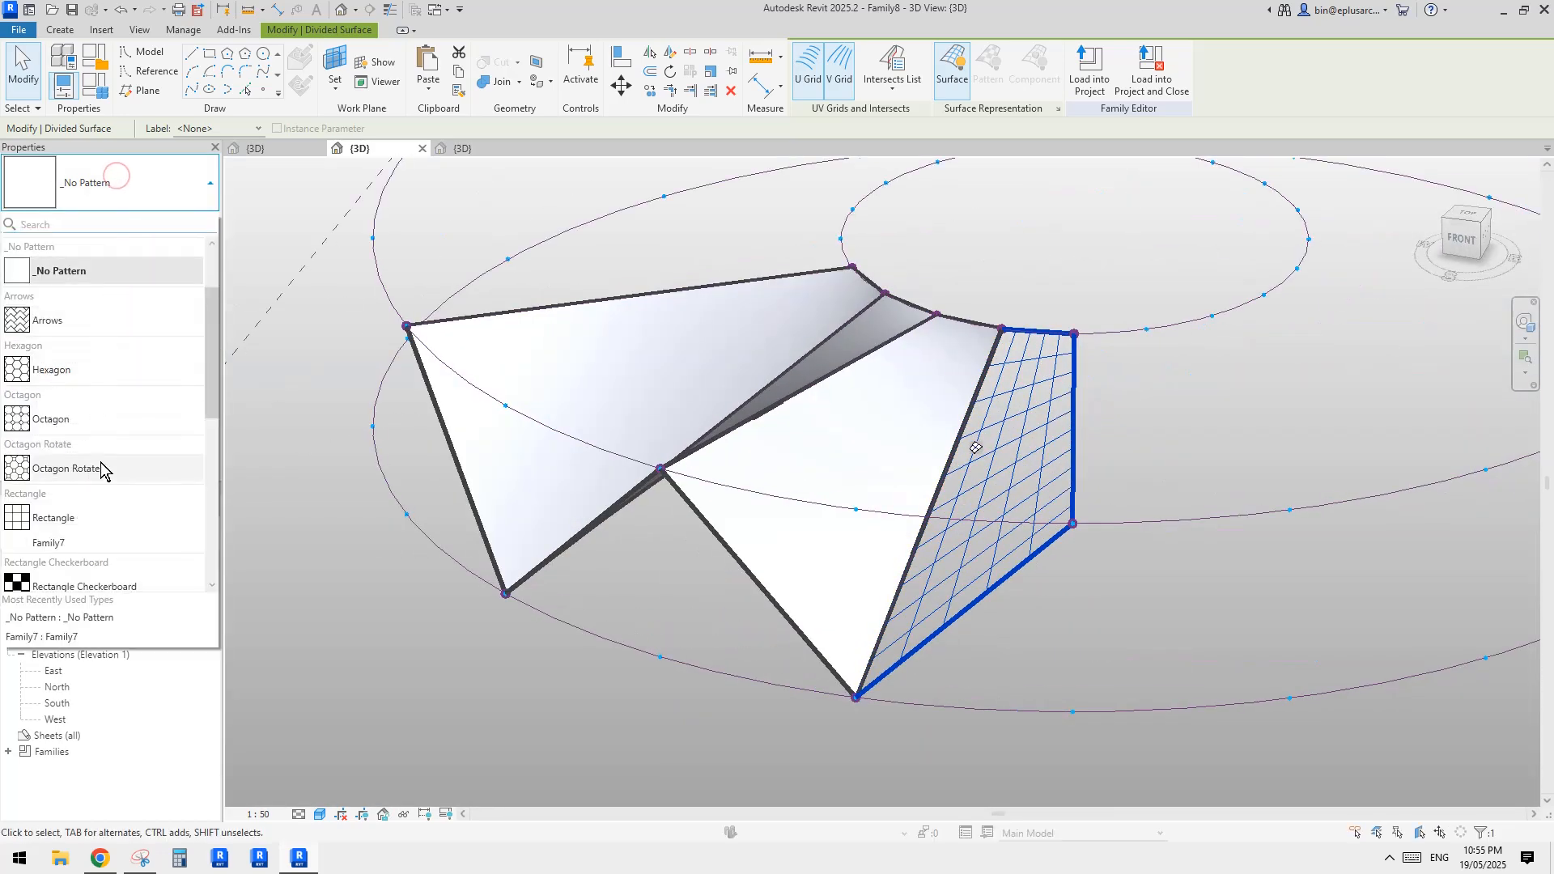
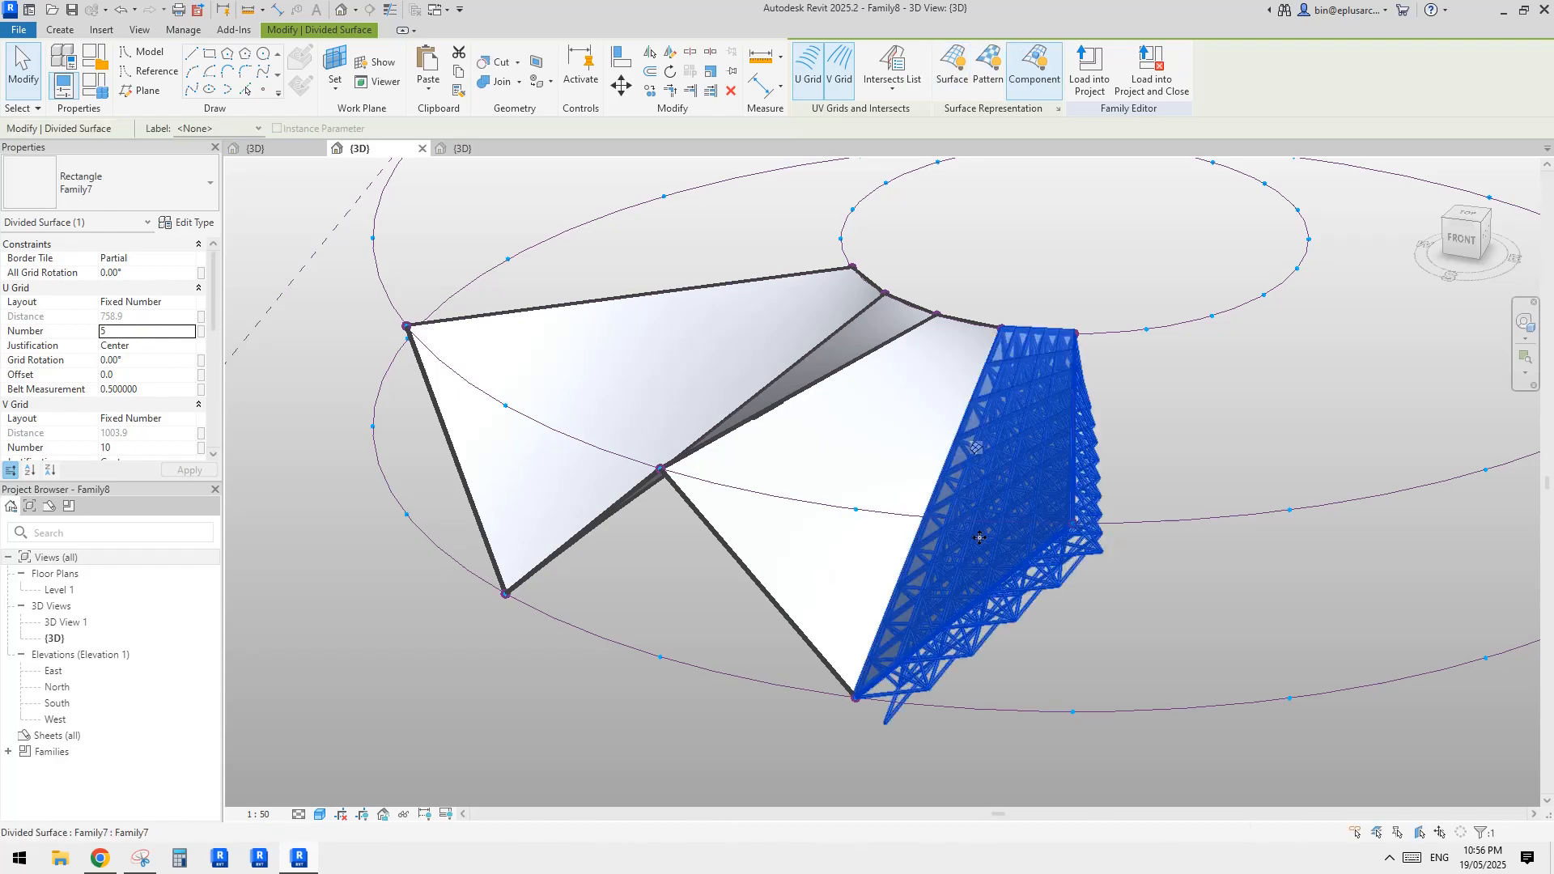
Switch to the browser to view the interior roof-structure photo in the reddit post, and return to the Revit model
left_click(1093, 570)
middle_click_drag(1092, 570, 850, 649, "shift")
middle_click_drag(744, 549, 1052, 461, "shift")
left_click(99, 858)
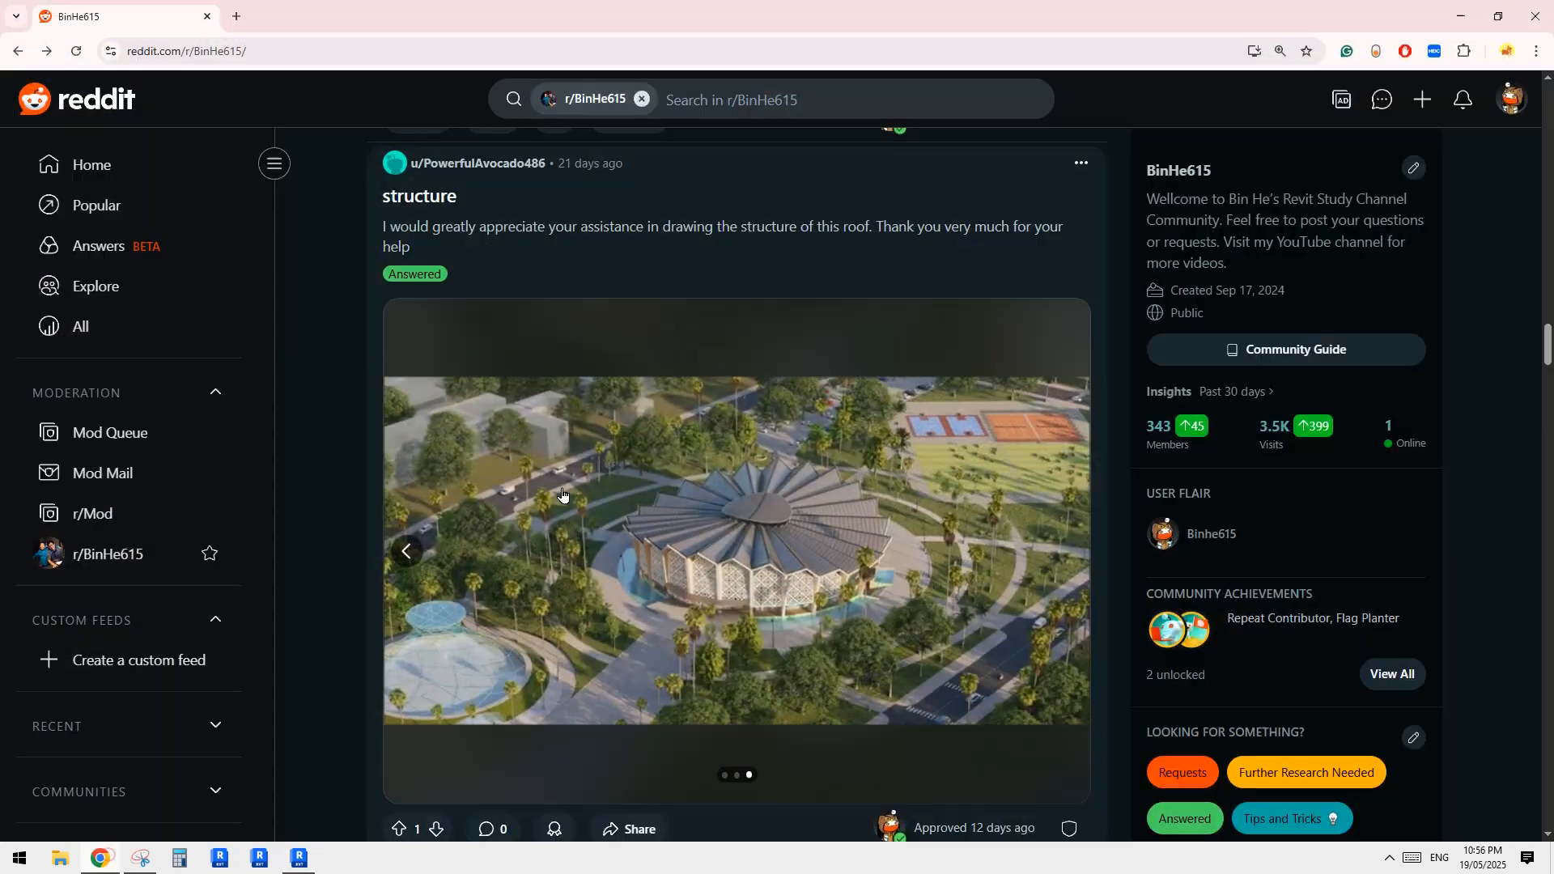
left_click(402, 549)
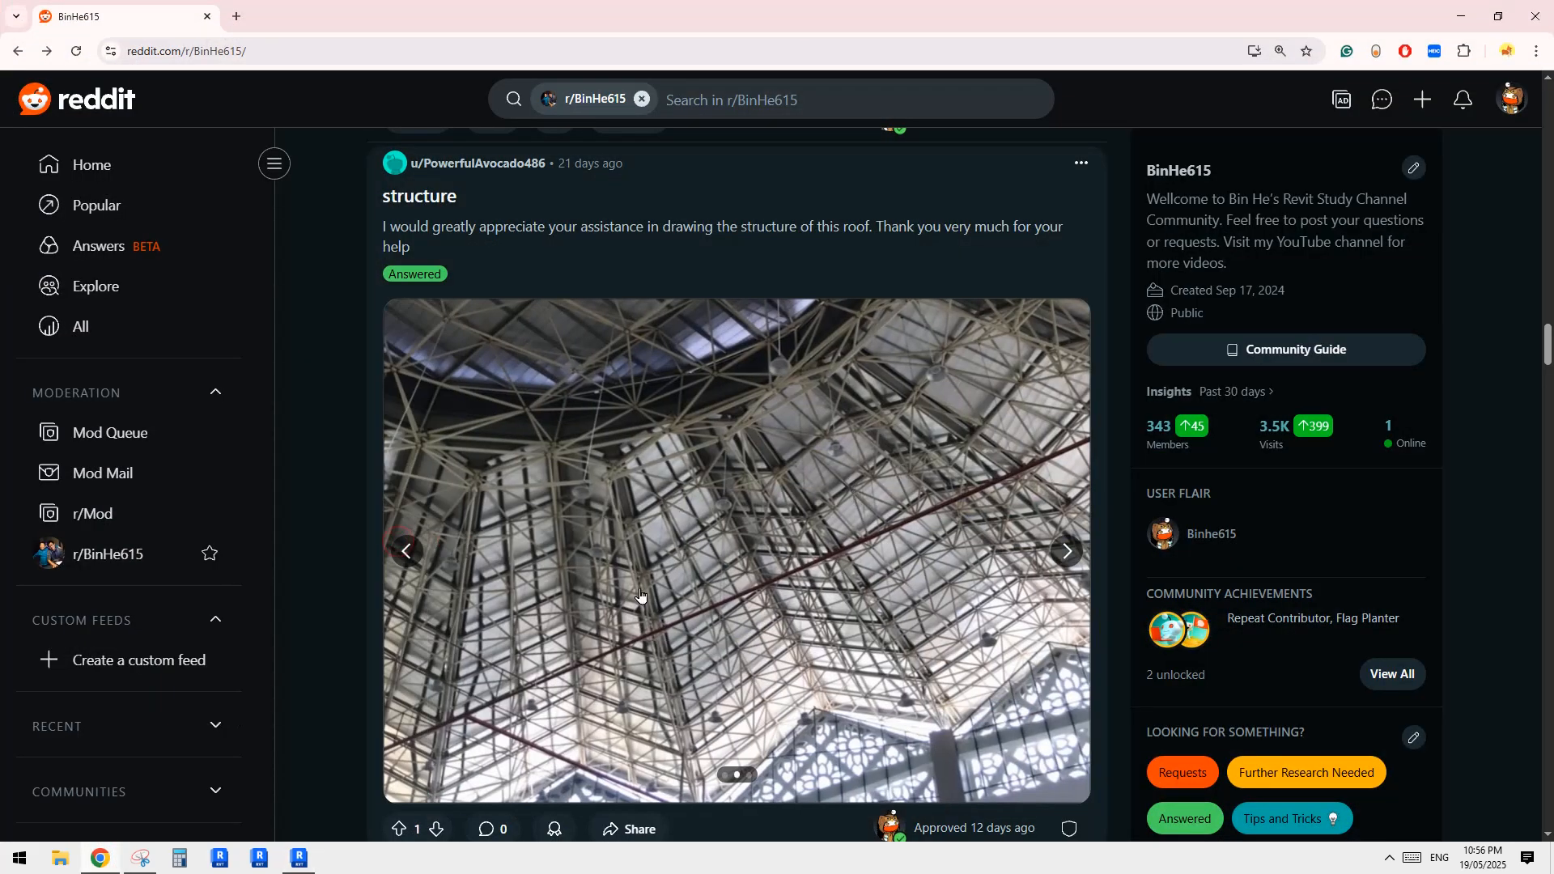
left_click(299, 858)
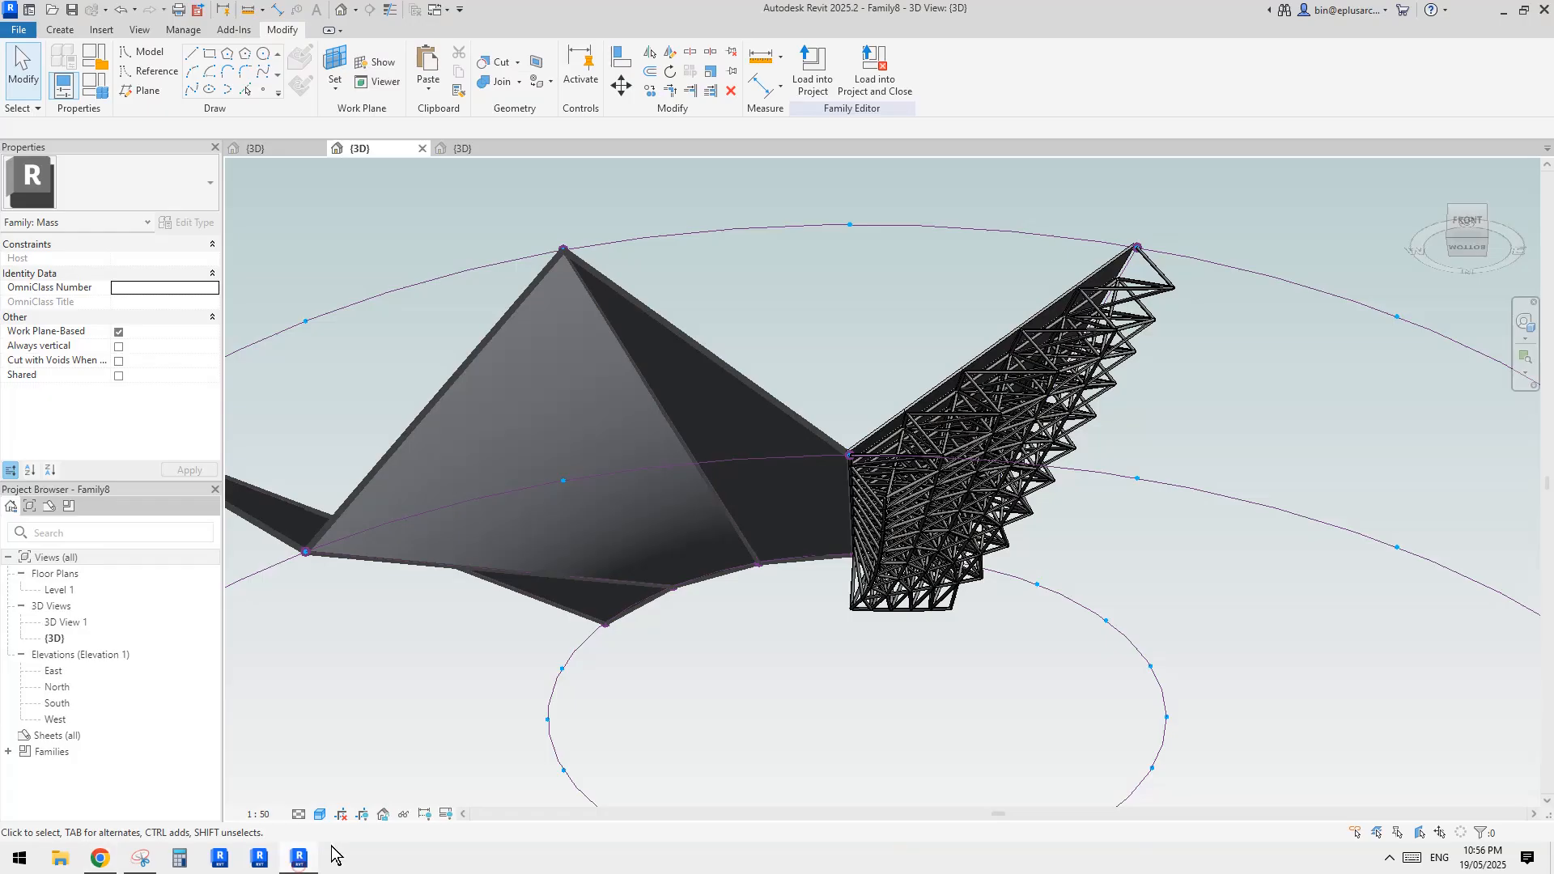
Divide the surfaces of the two middle radial forms next to the truss-panelled one
middle_click_drag(1069, 538, 964, 699, "shift")
scroll(890, 464, "up", 2)
scroll(891, 464, "down", 3)
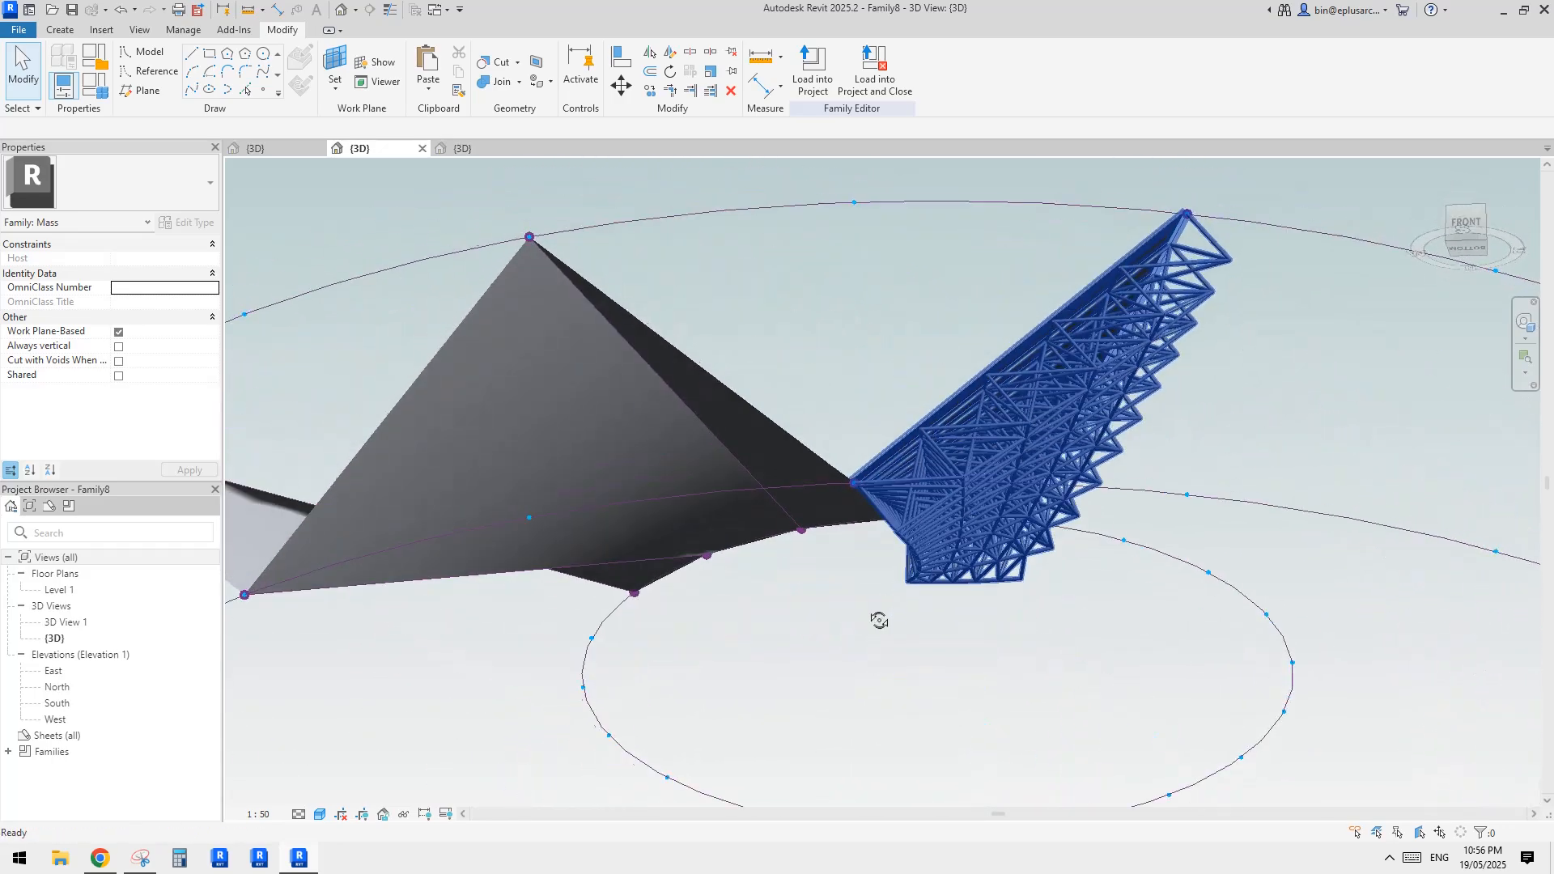
middle_click_drag(878, 617, 1028, 518, "shift")
left_click(826, 404)
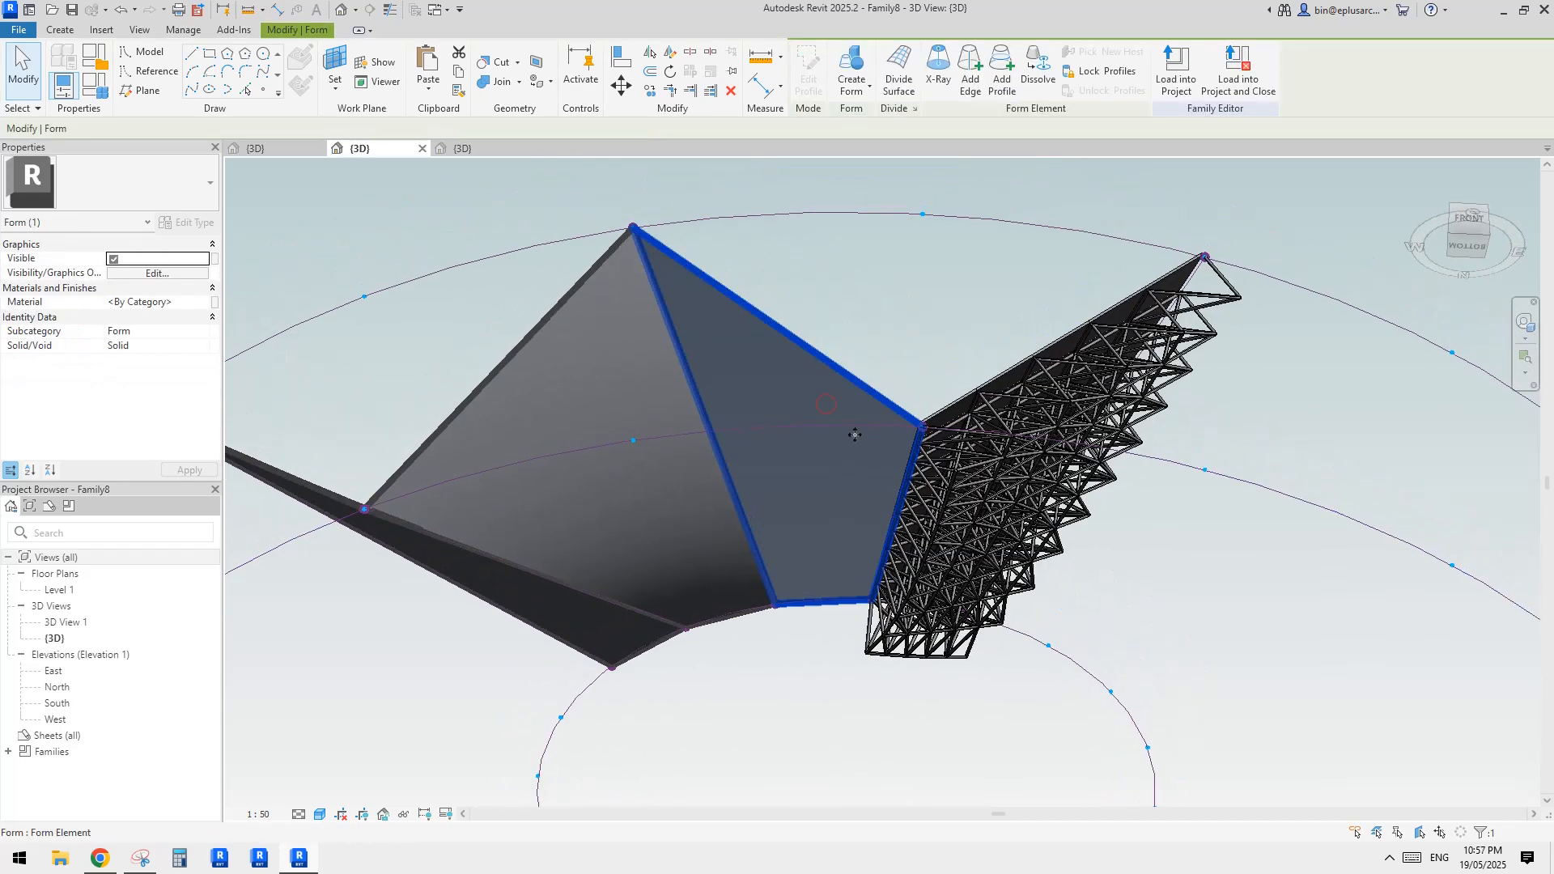
left_click(898, 73)
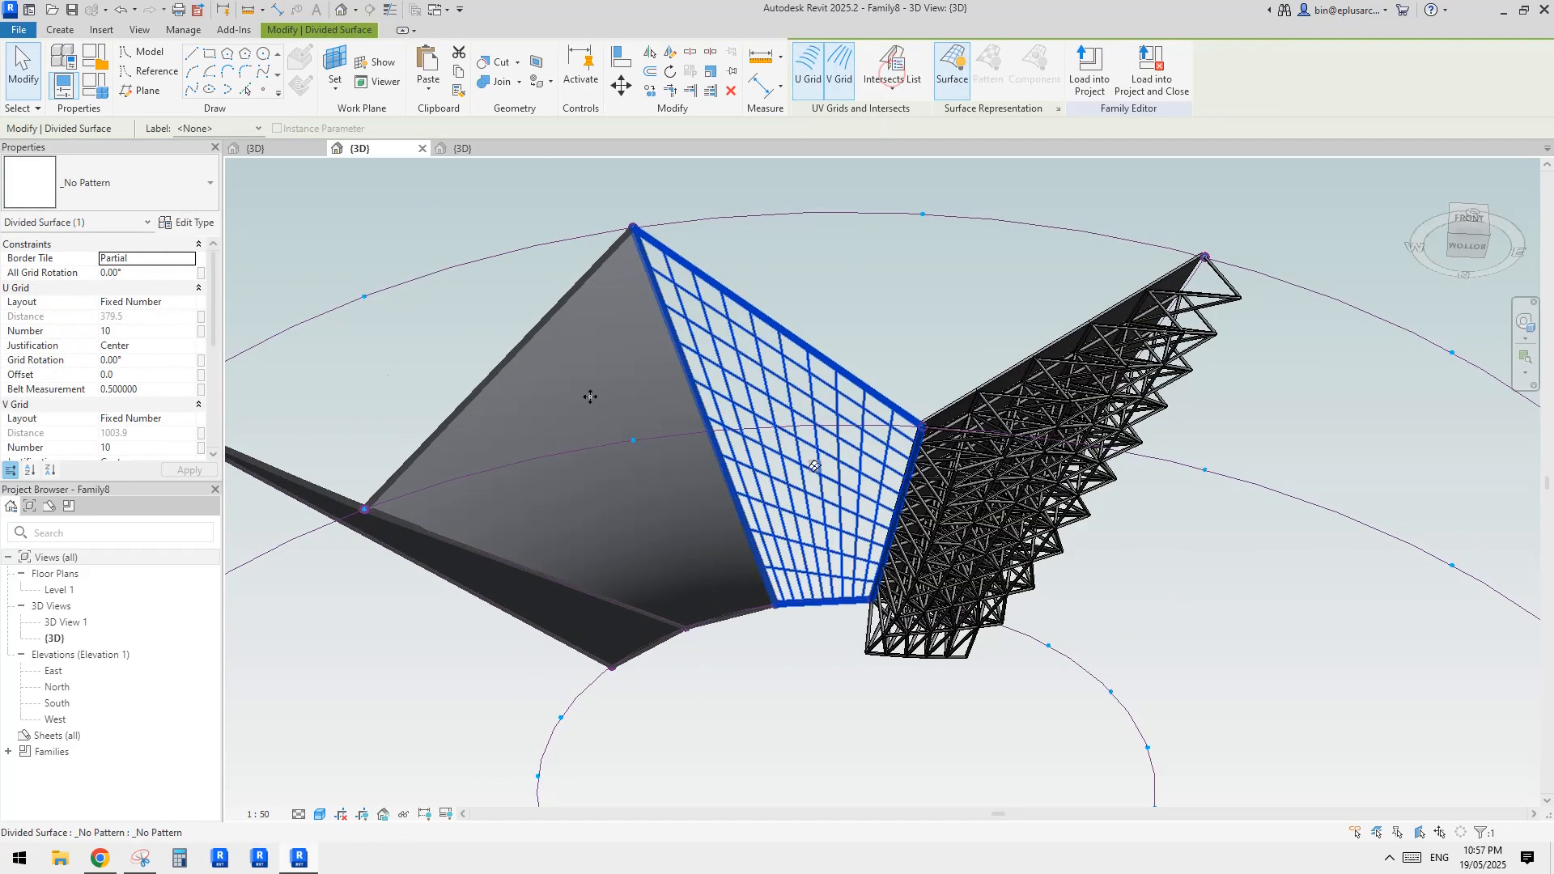
middle_click_drag(844, 411, 853, 376, "shift")
left_click(853, 376)
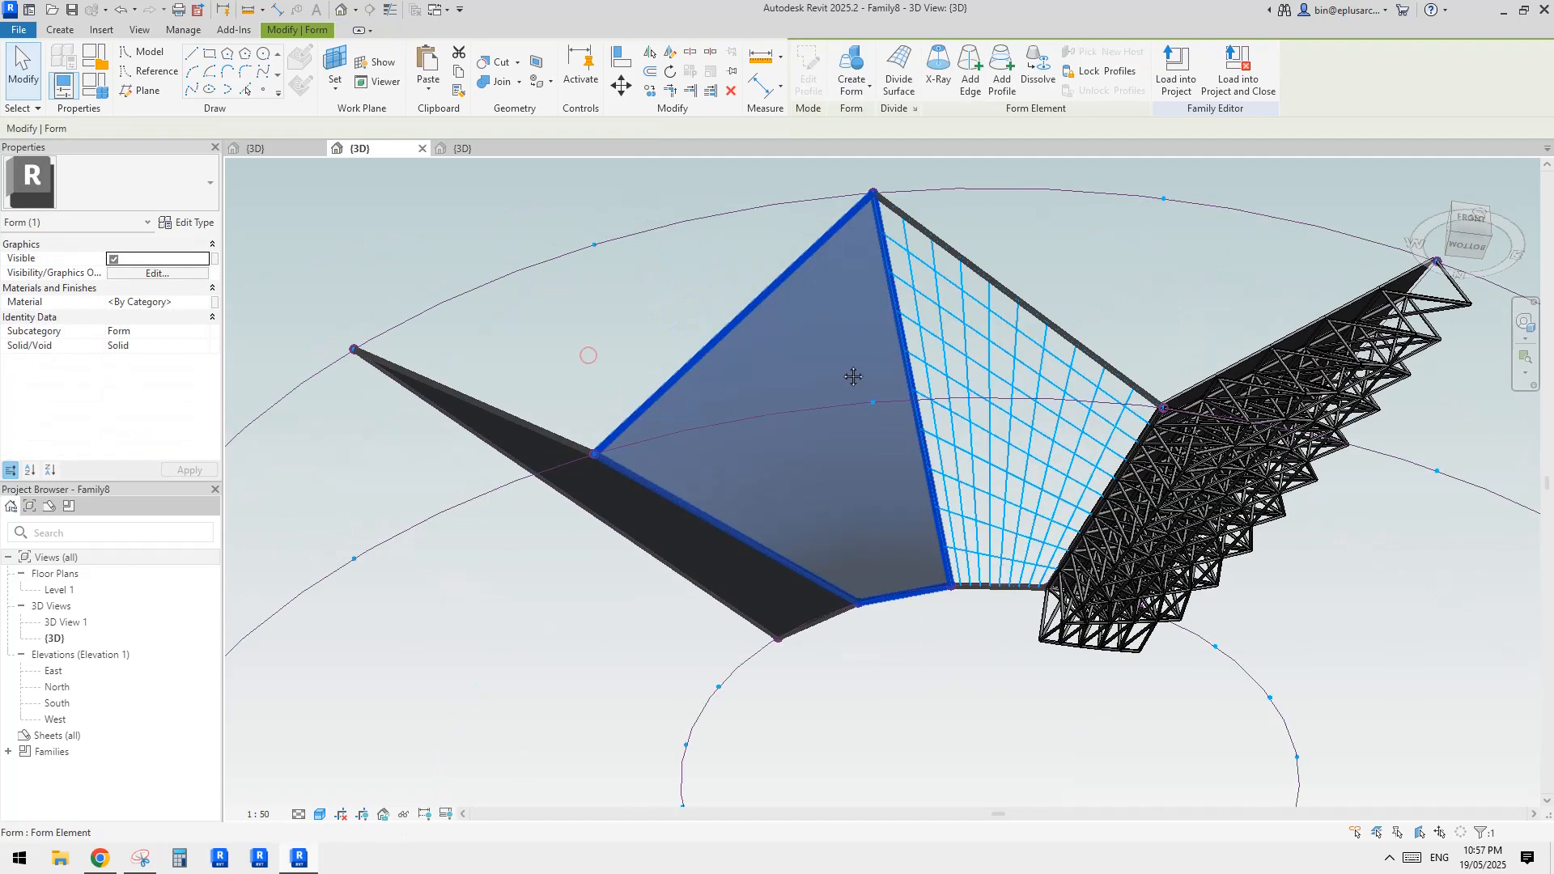
left_click(901, 91)
key("Escape")
middle_click_drag(1031, 457, 956, 458, "shift")
left_click(856, 366)
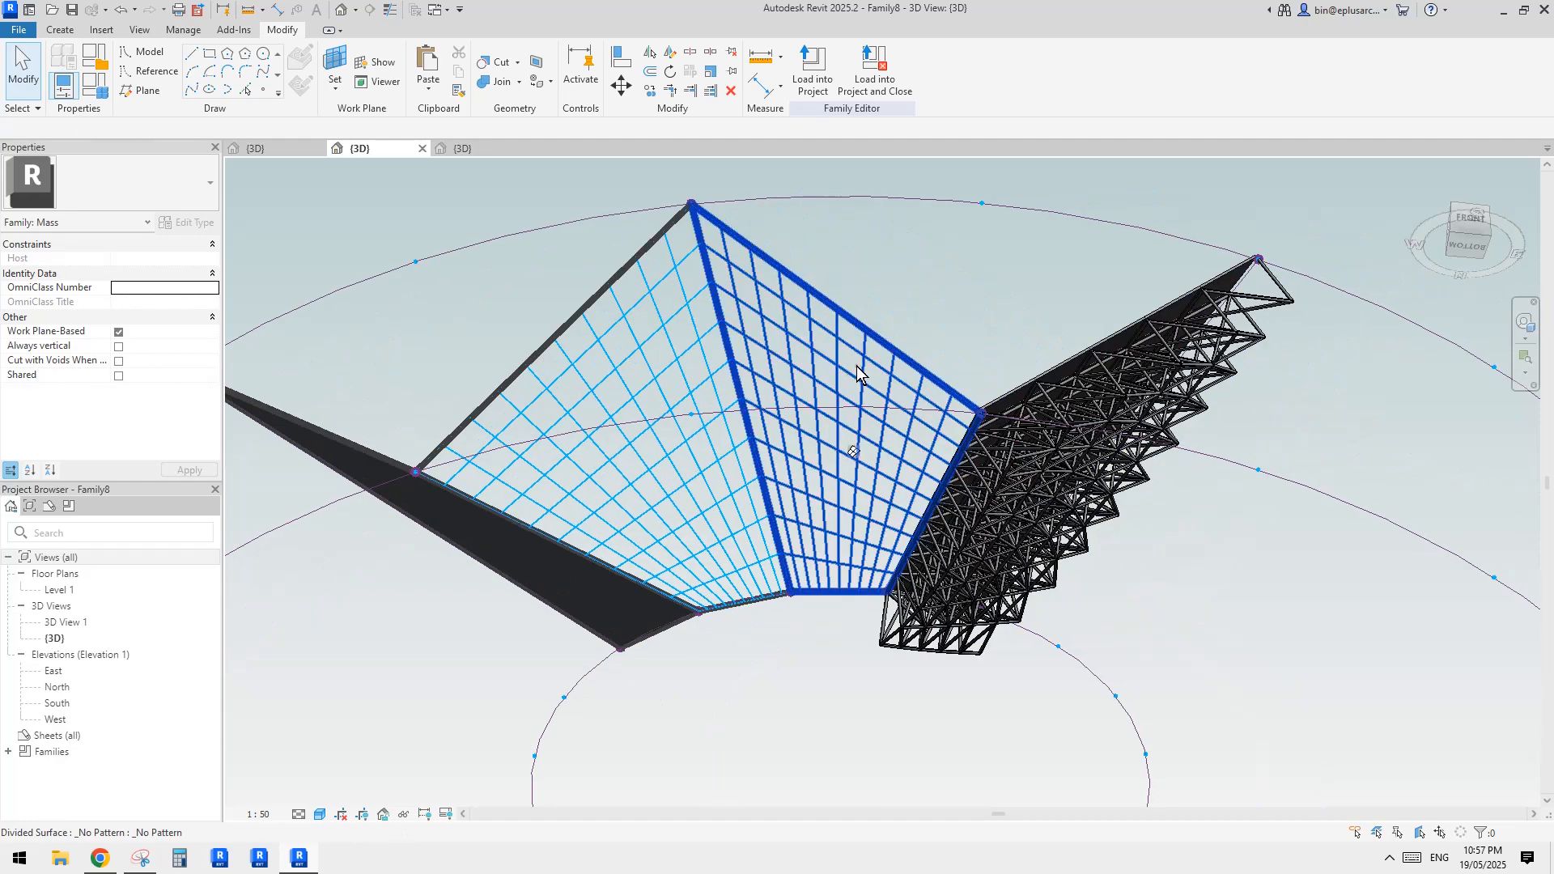
left_click(702, 429, "ctrl")
middle_click_drag(1055, 356, 1041, 267, "shift")
key("Escape")
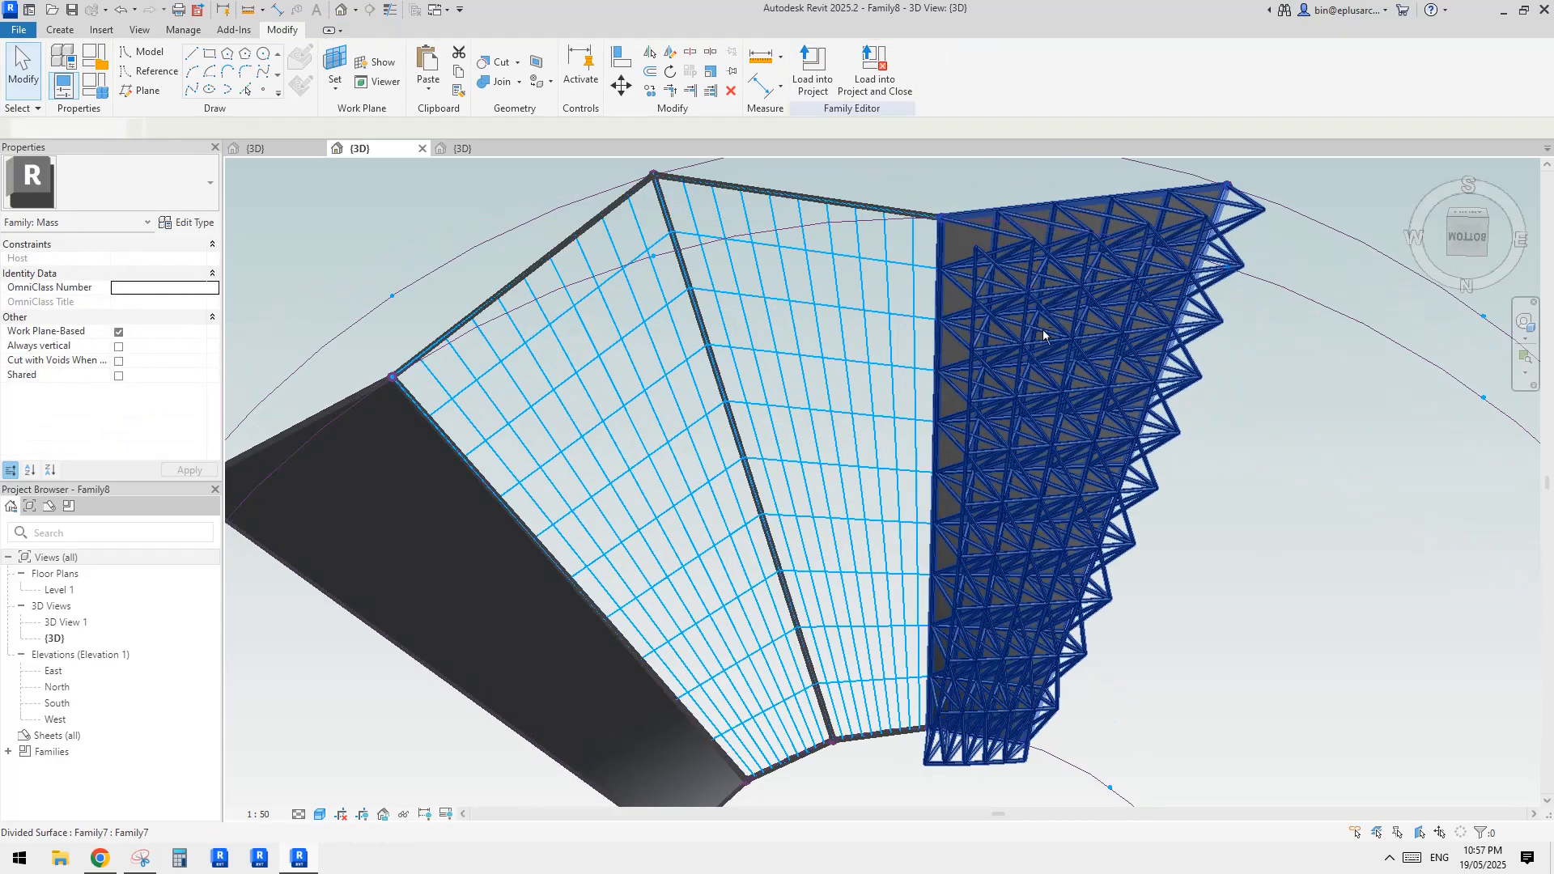
Try to set the U grid number of the truss-panelled divided surface to 4
left_click(1064, 383)
middle_click_drag(1065, 386, 947, 371)
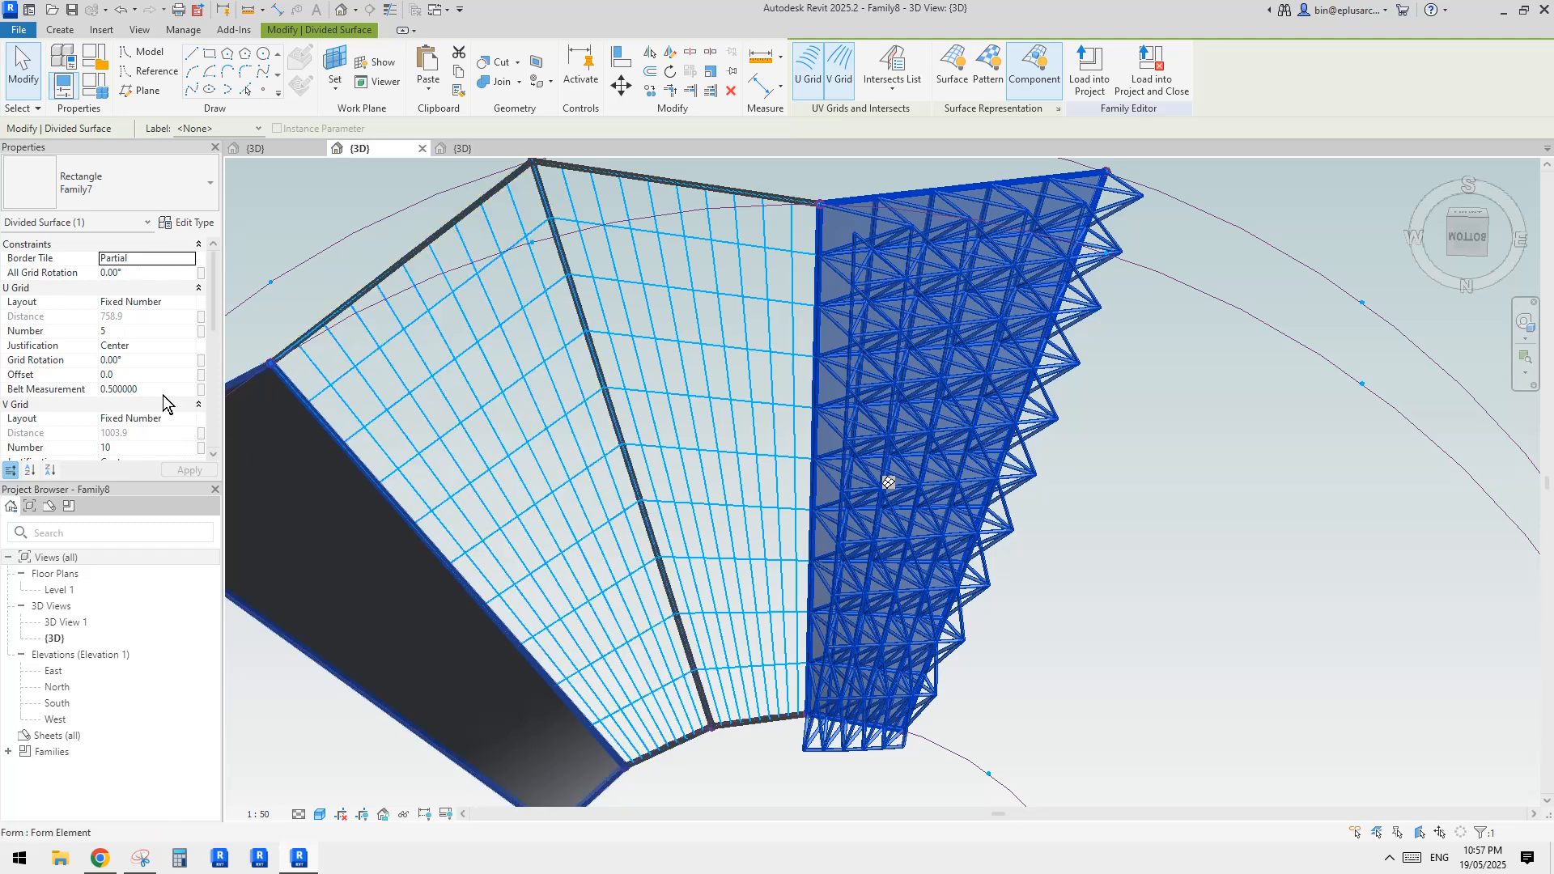
left_click(134, 333)
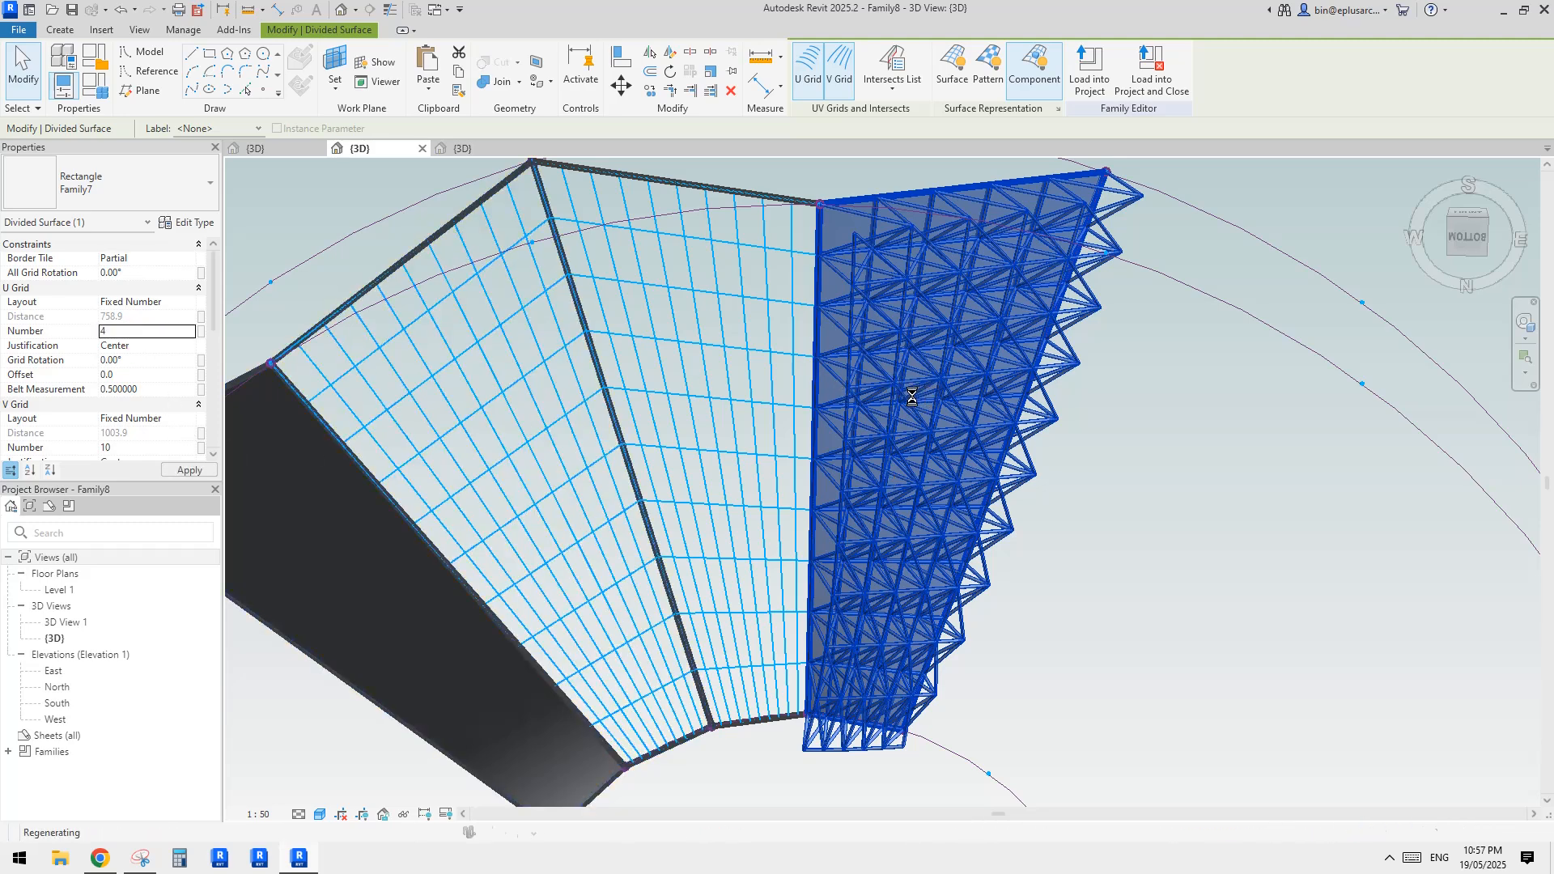
key("Escape")
left_click(816, 430)
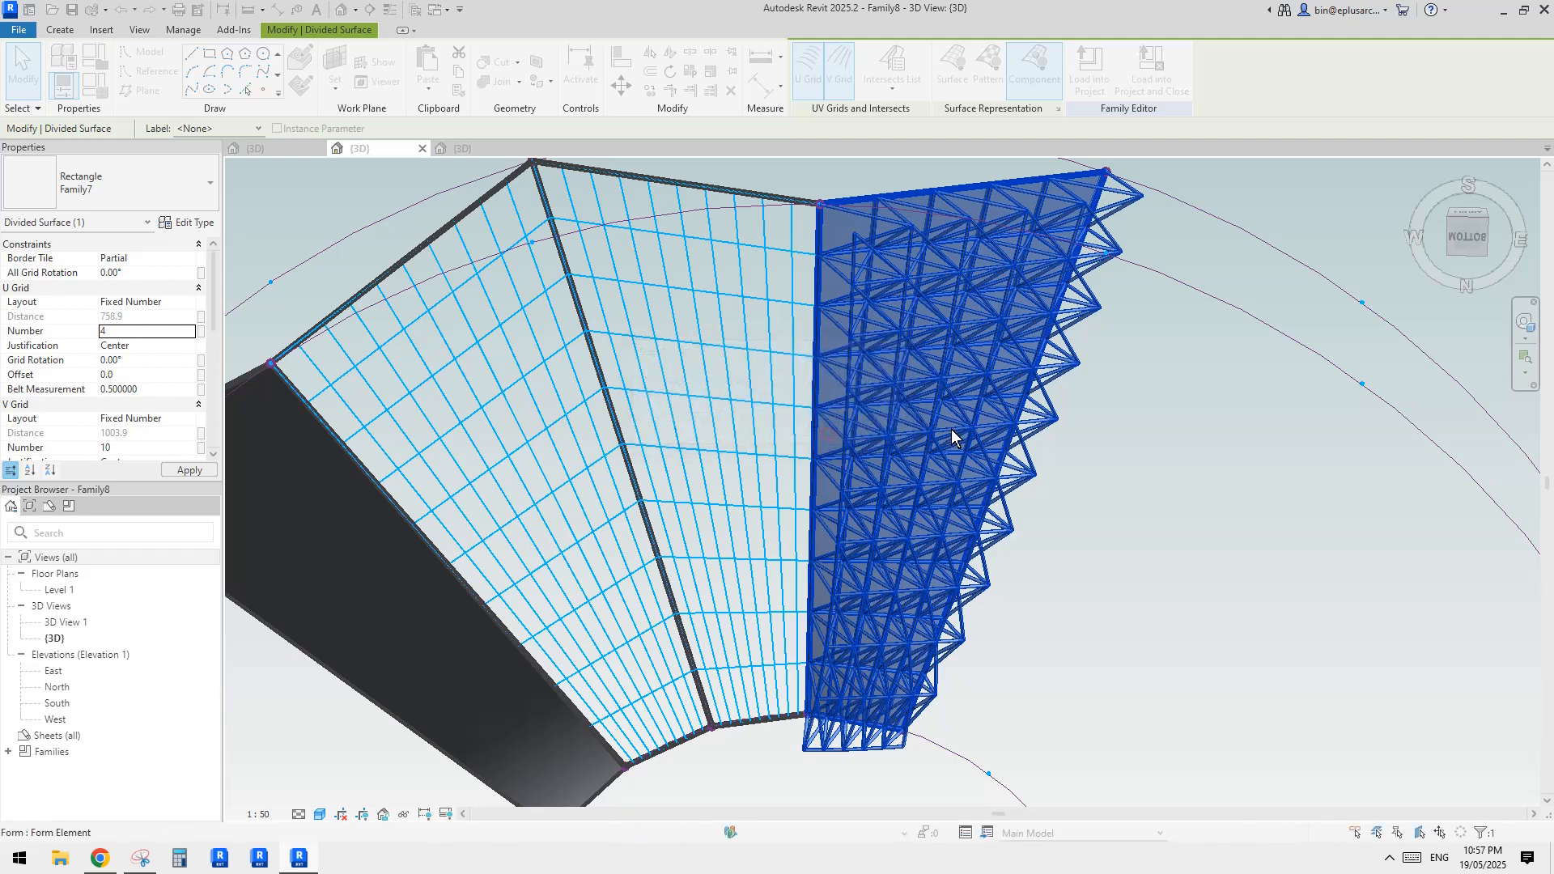
key("Escape")
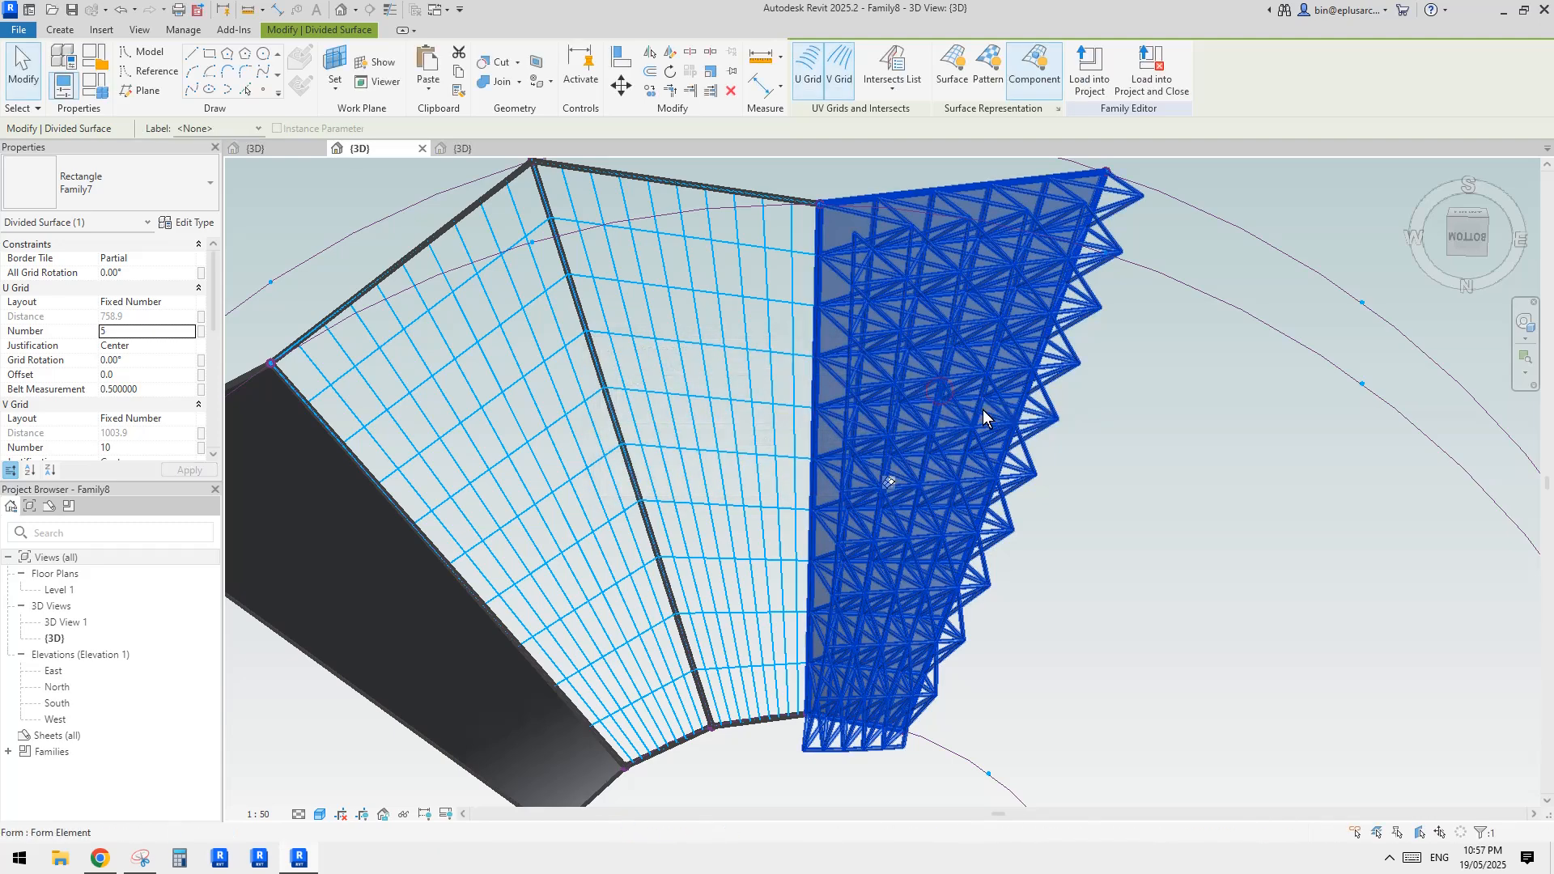
Delete the truss-panelled divided surface from the end form and divide that form's surface again
key("Delete")
left_click(937, 402)
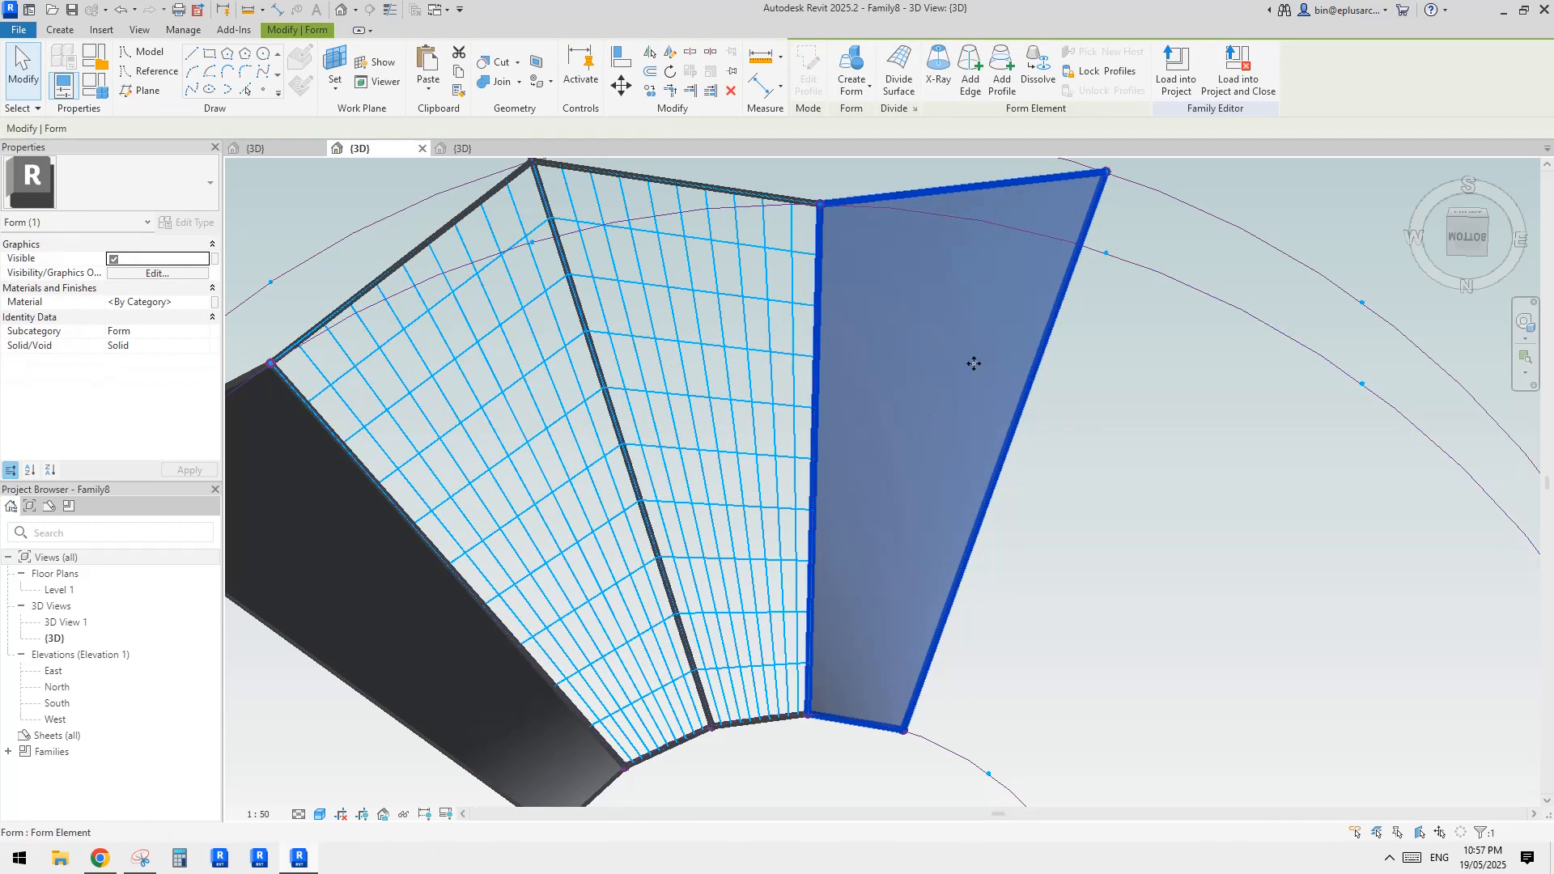
left_click(891, 73)
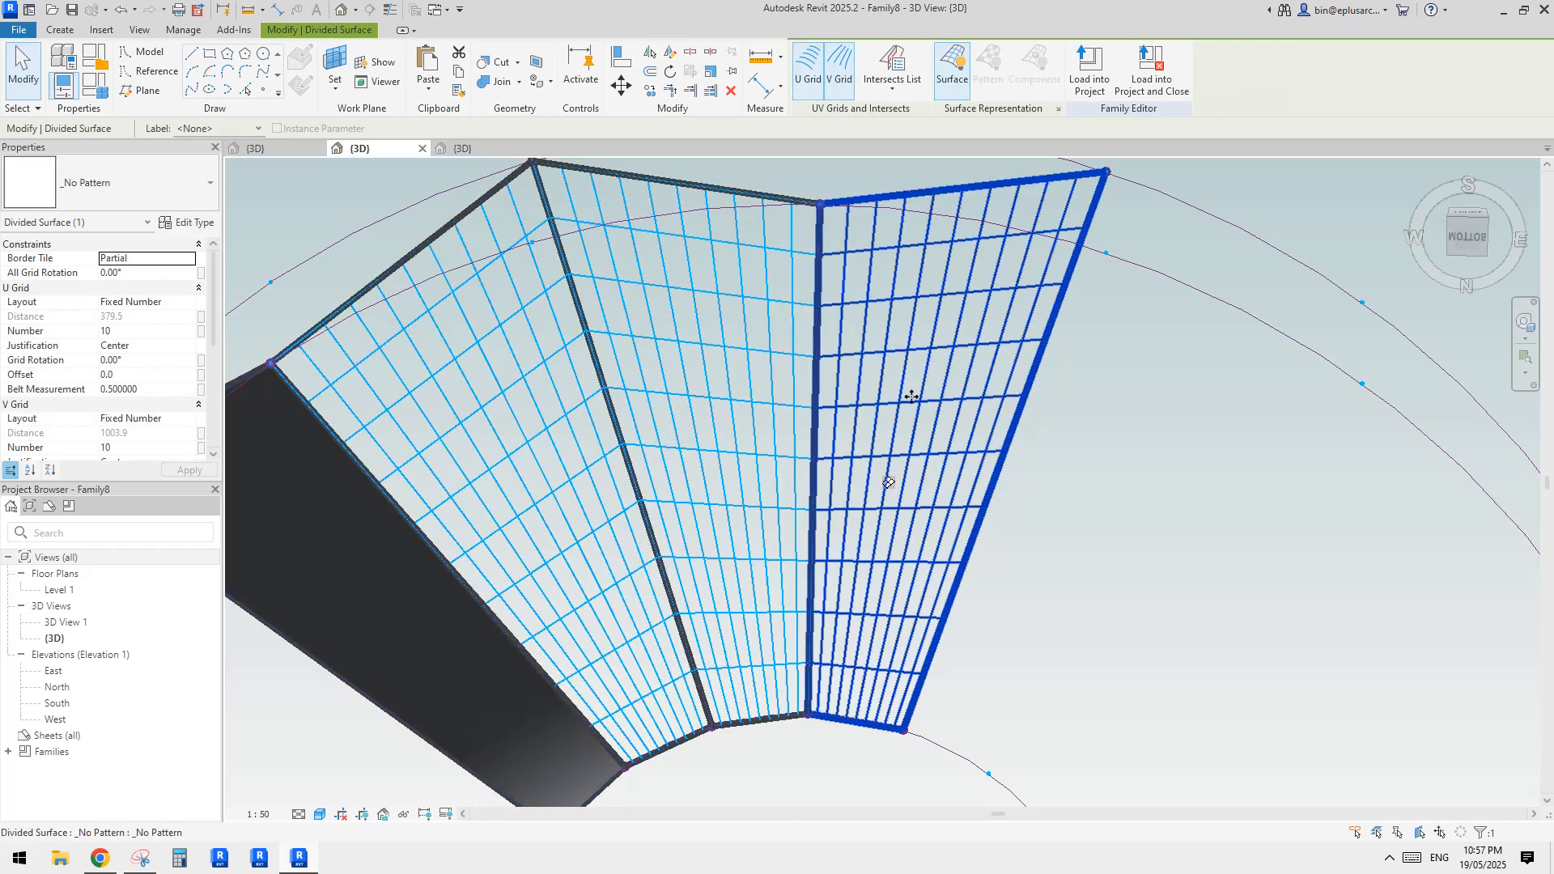
Select the three divided surfaces together and set their U grid number to 4 and V grid number to 6
left_click(696, 380, "ctrl")
left_click(518, 379, "ctrl")
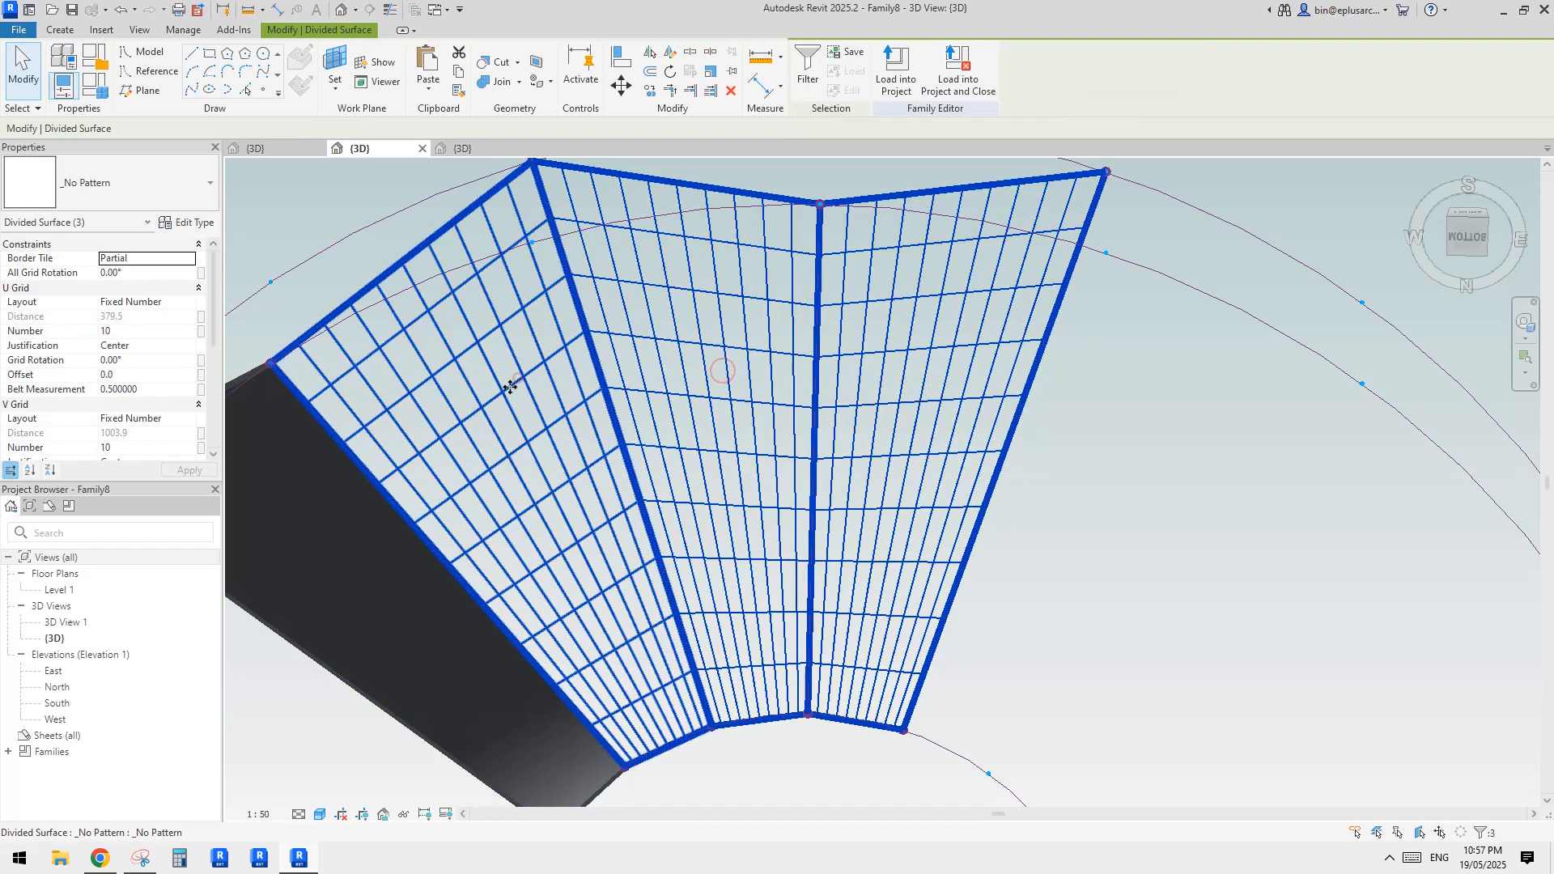
left_click(150, 337)
type("4")
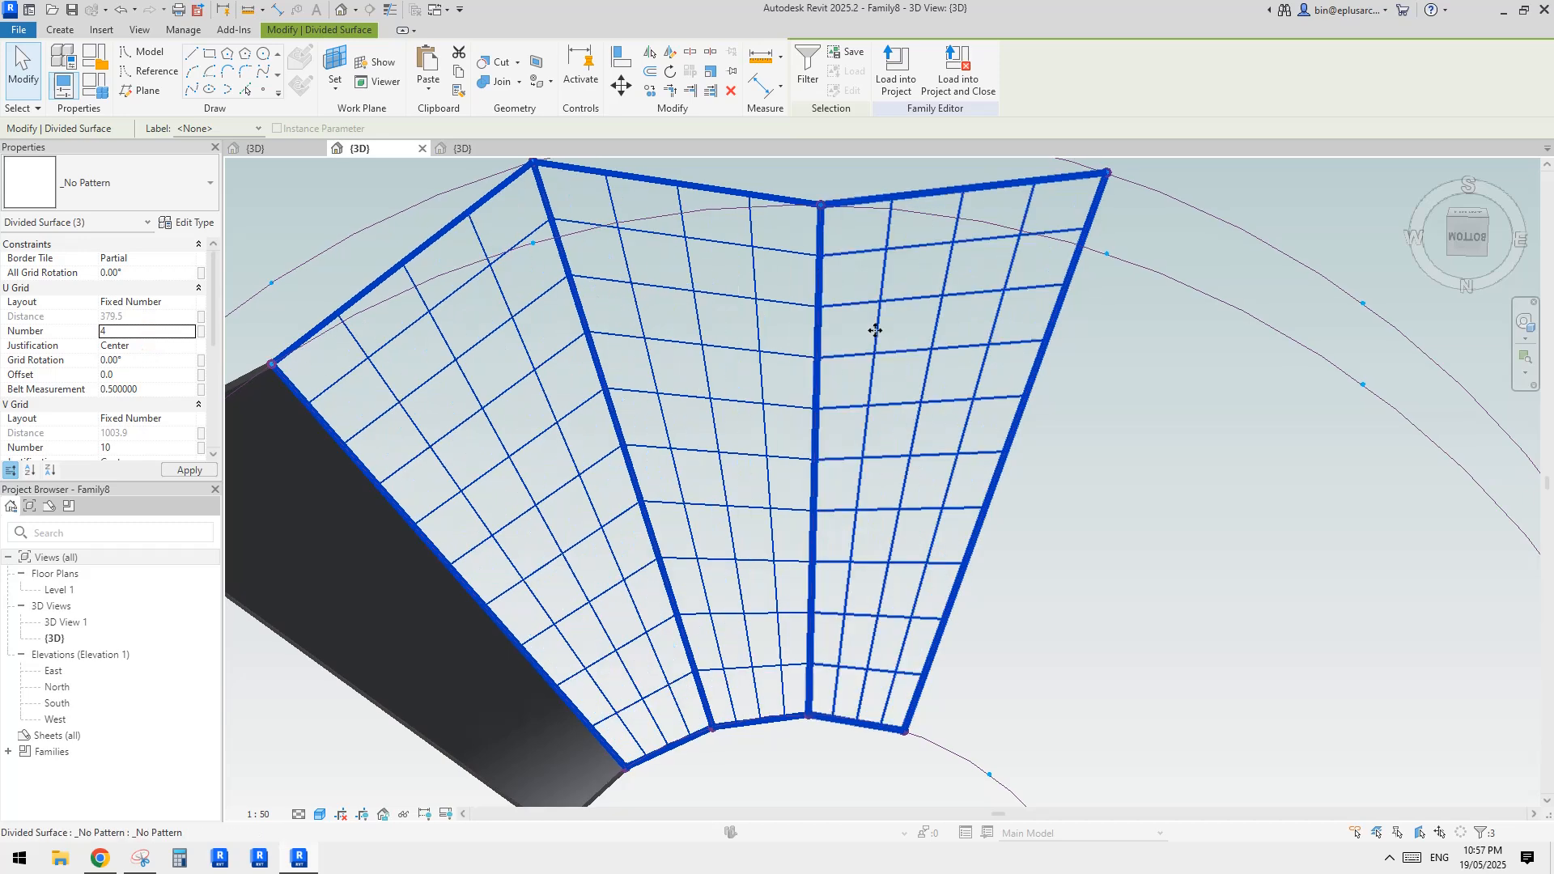
left_click(147, 450)
type("6")
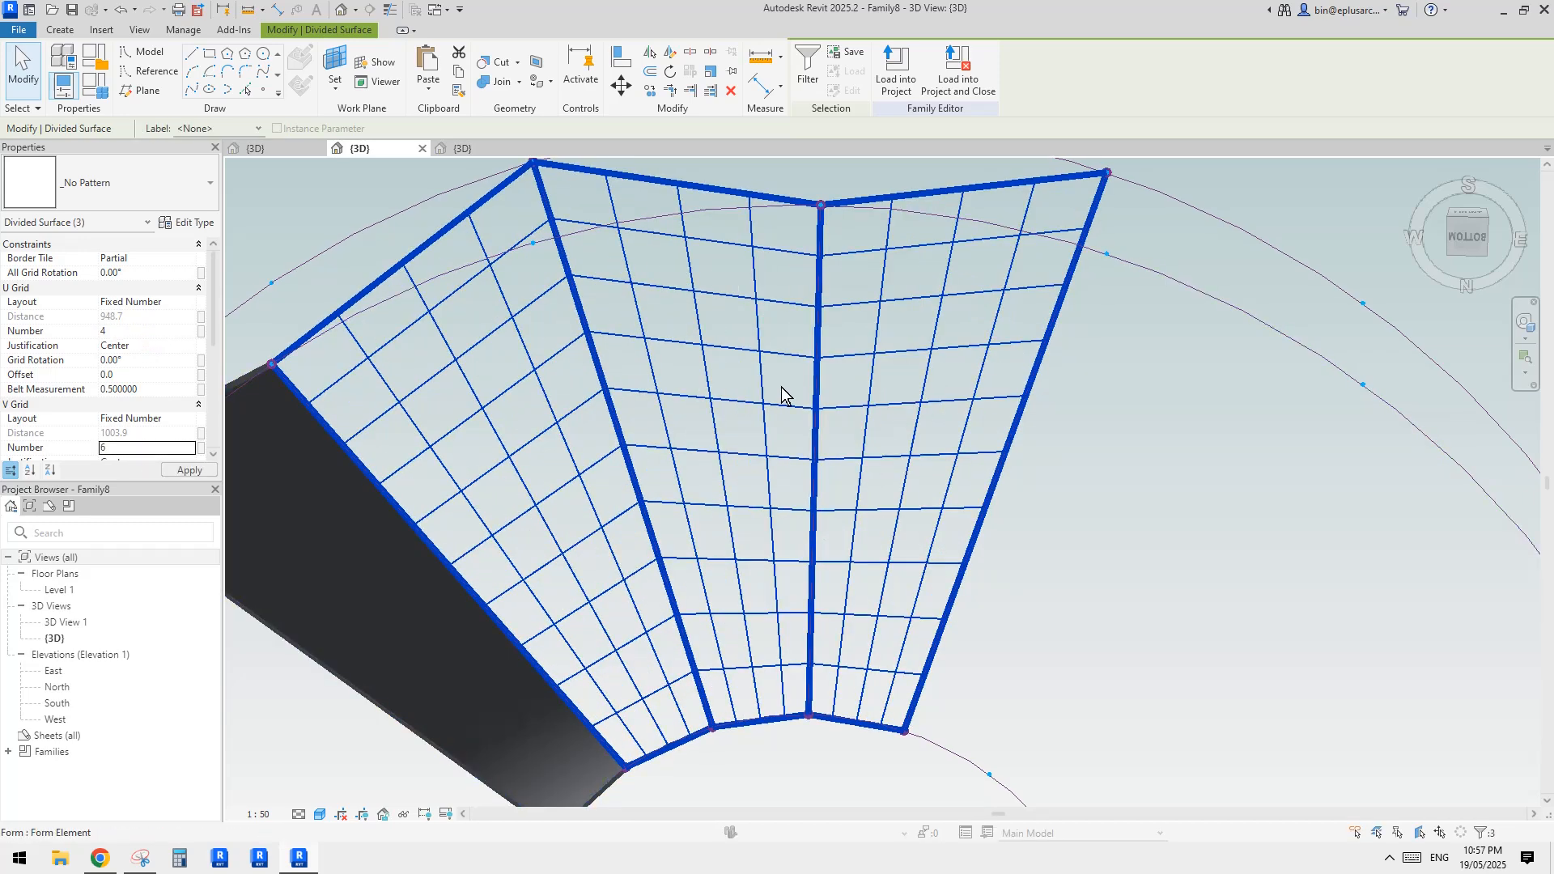
Set the U grid number of the three divided surfaces to 3
middle_click_drag(911, 443, 946, 429)
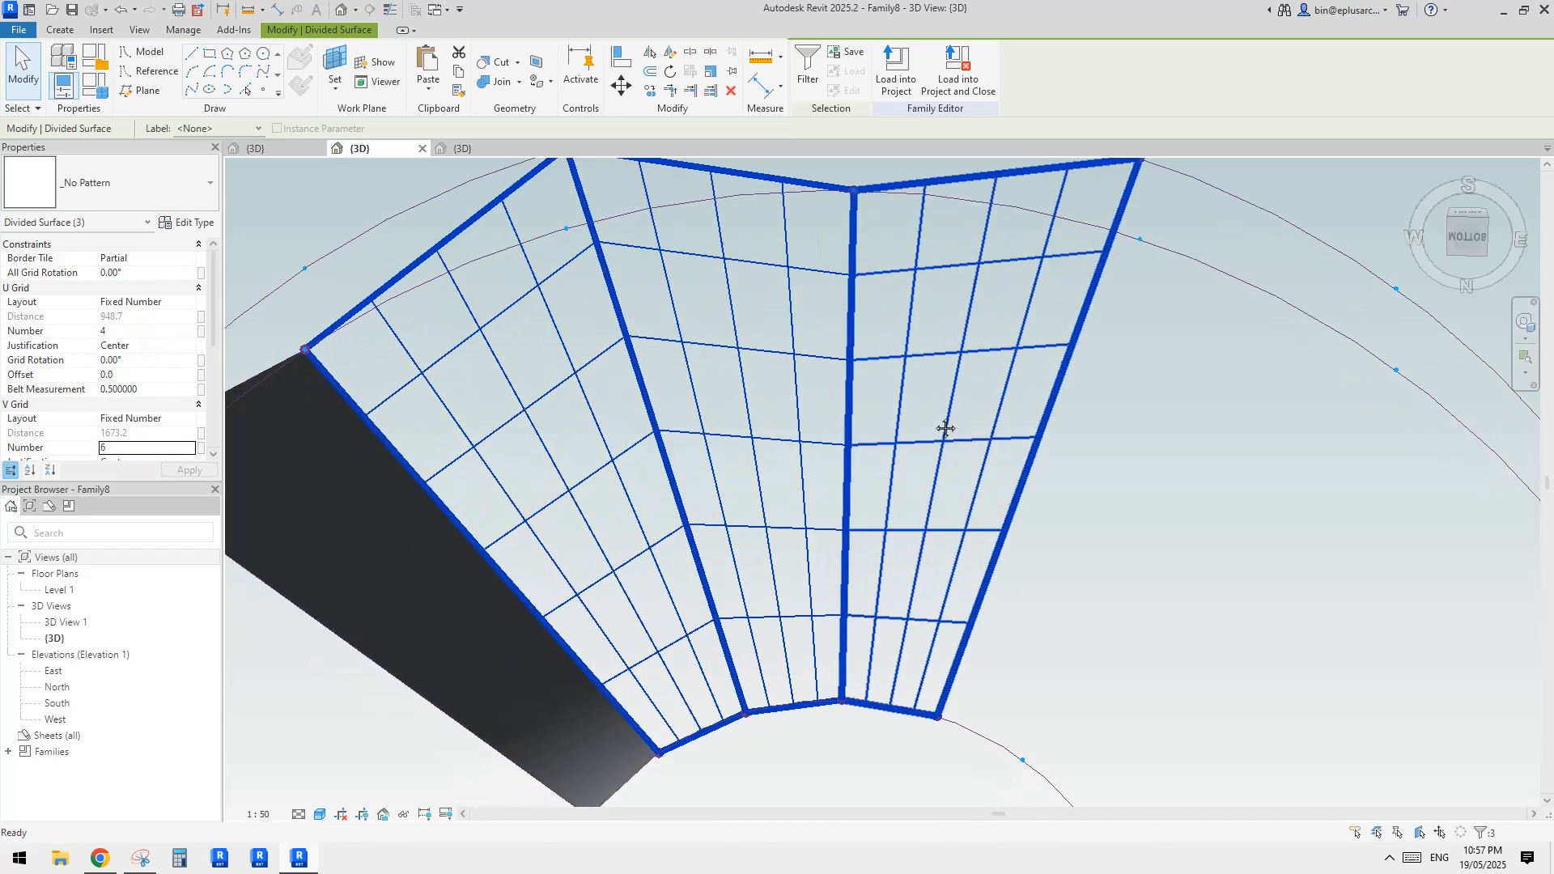
left_click(142, 333)
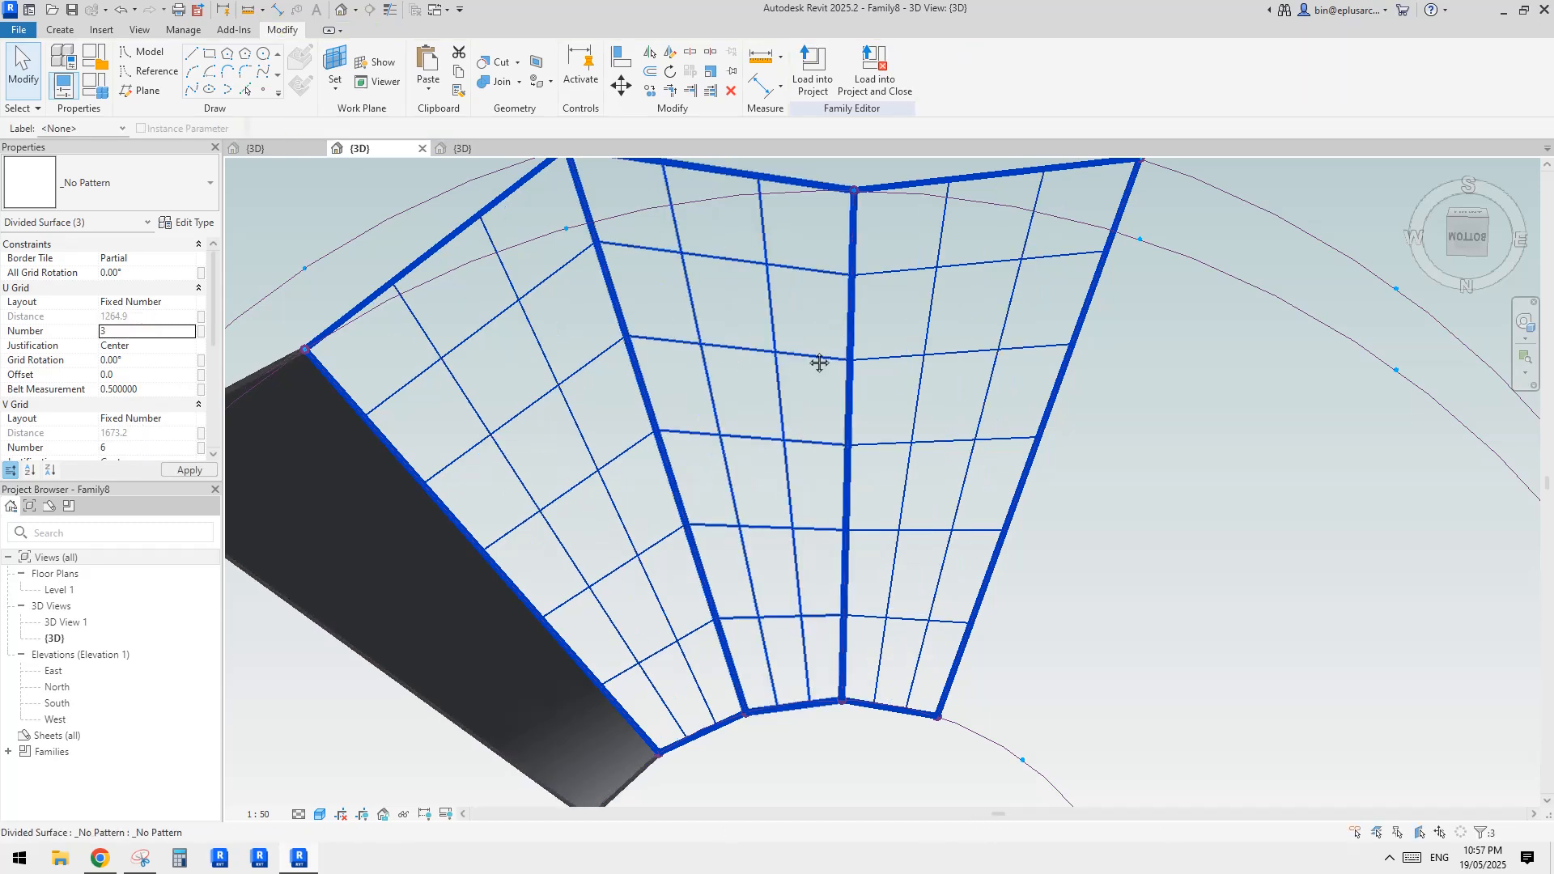
scroll(864, 343, "down", 2)
mouse_move(818, 361)
middle_mouse_down()
mouse_move(896, 359)
mouse_move(796, 357)
middle_mouse_up()
Divide the surface of the remaining fourth form and set its U grid number to 3 and V grid number to 6
left_click(537, 494)
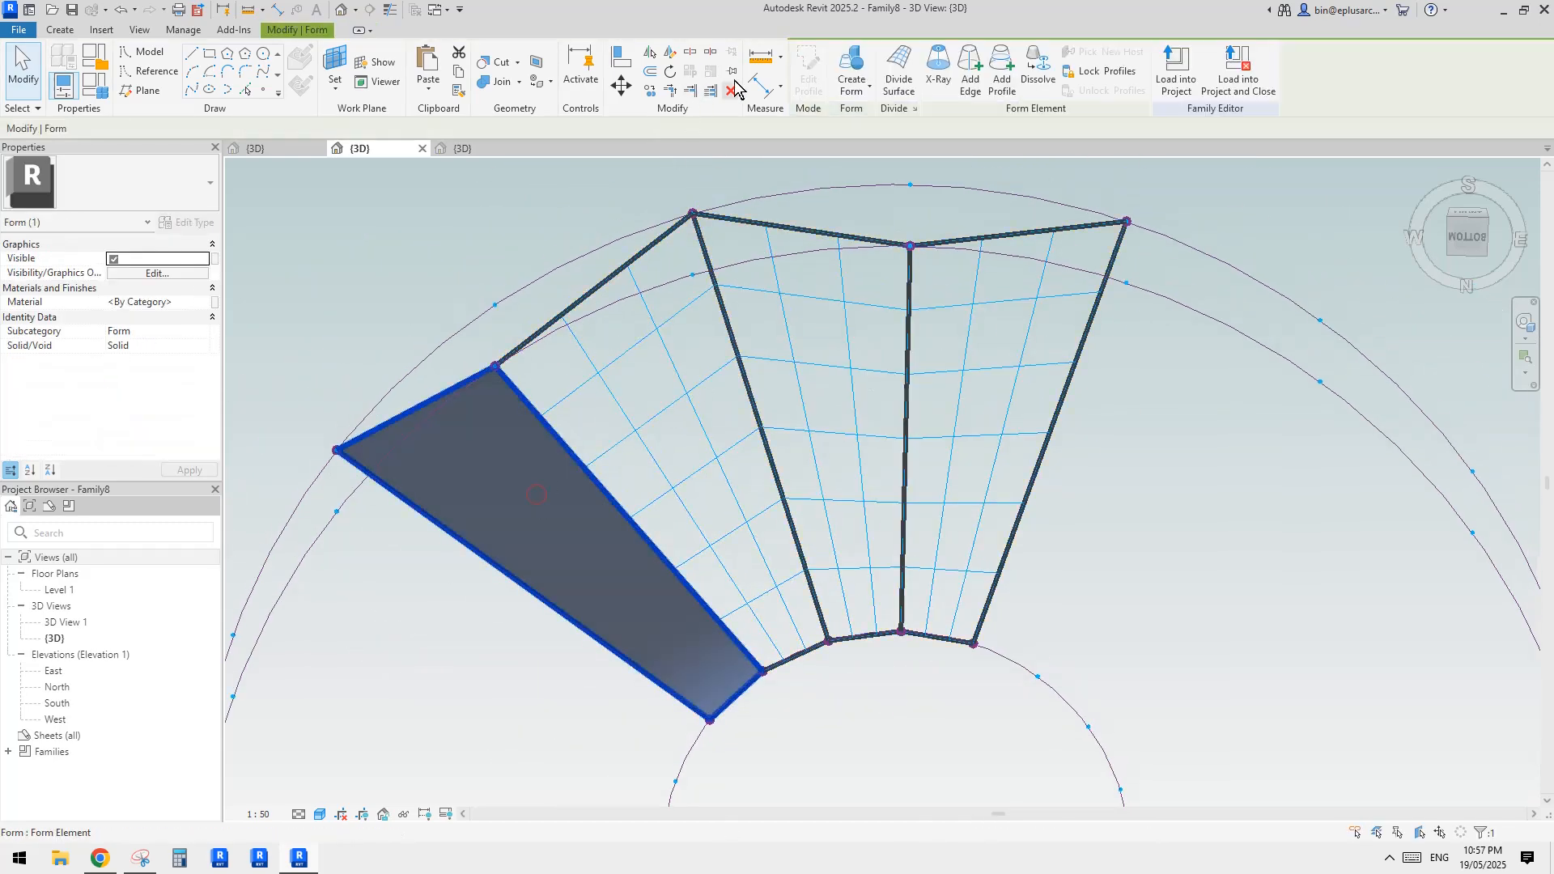
left_click(895, 72)
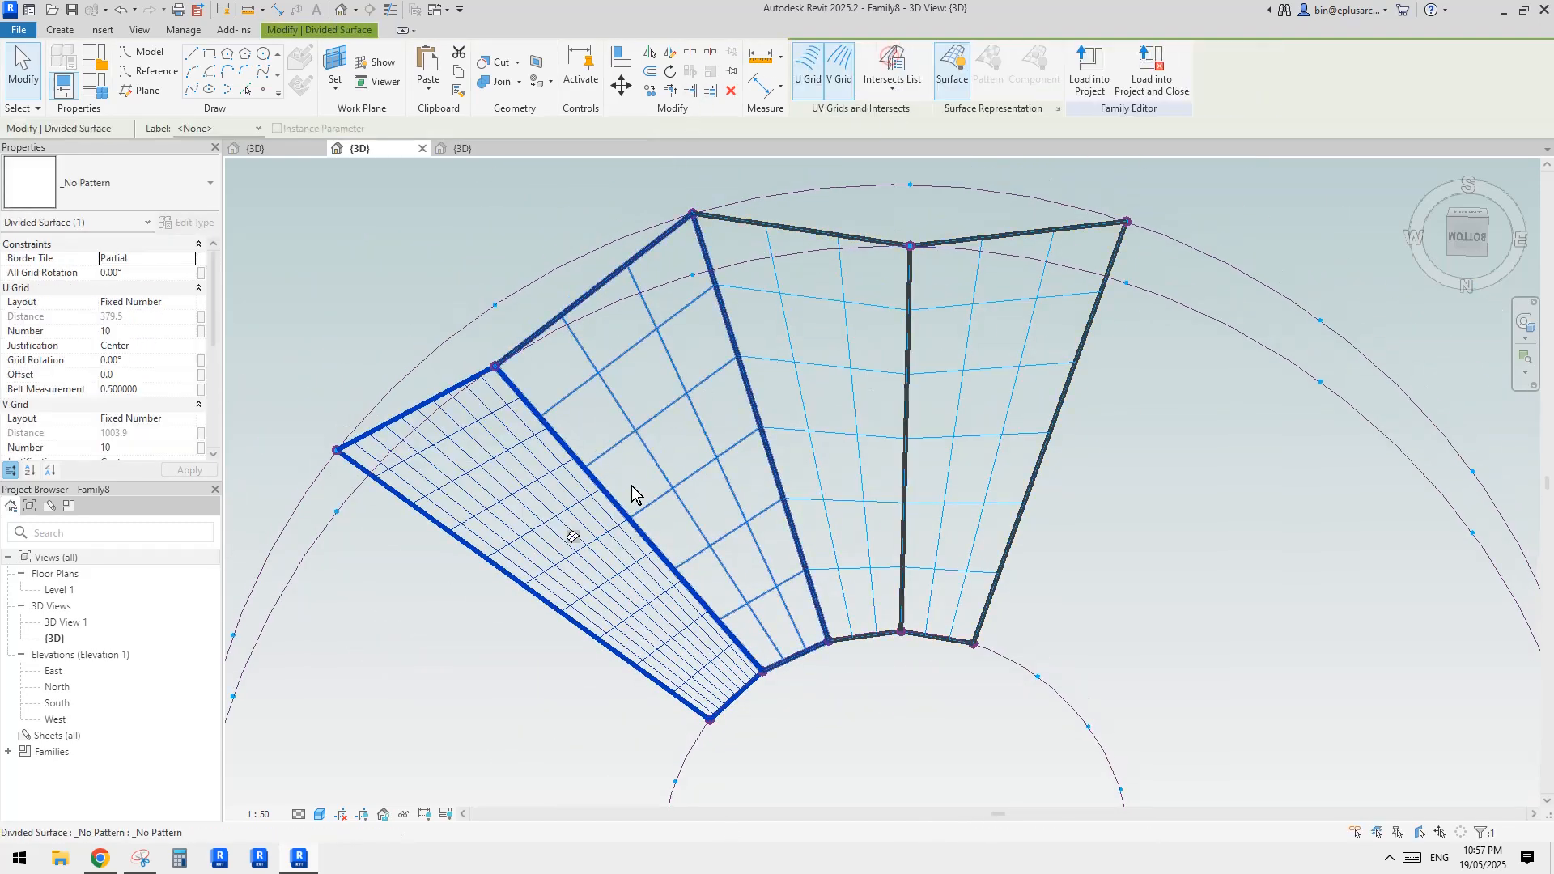
left_click(134, 332)
type("3")
left_click(147, 448)
type("6")
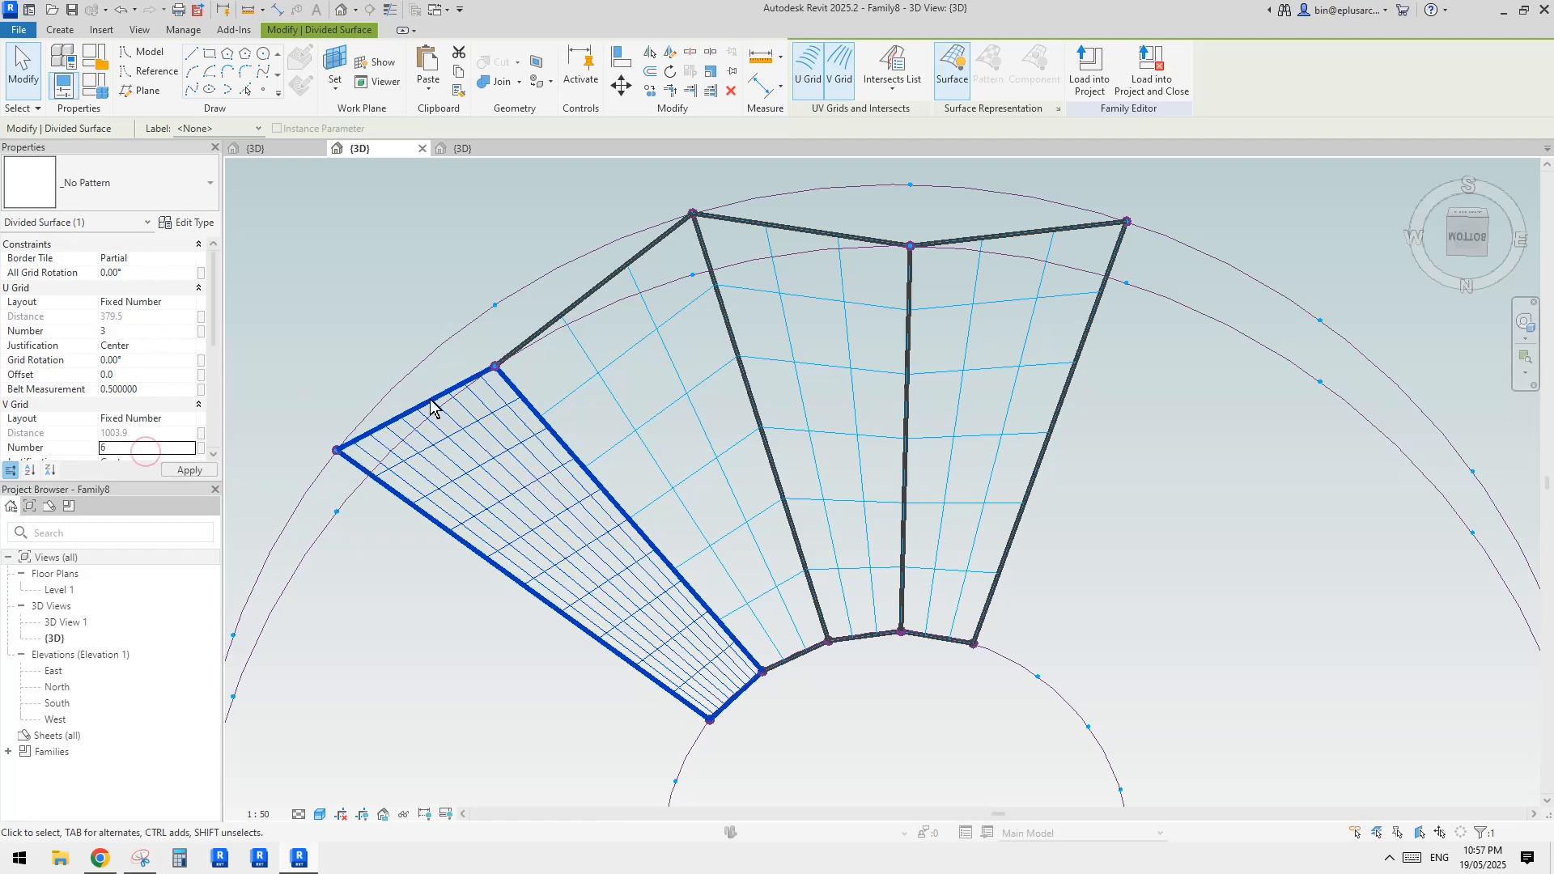
Select all four divided surfaces and apply the Rectangle : Family7 truss panel to them
left_click(670, 377, "ctrl")
left_click(798, 355, "ctrl")
left_click(995, 339, "ctrl")
left_click(545, 523, "ctrl")
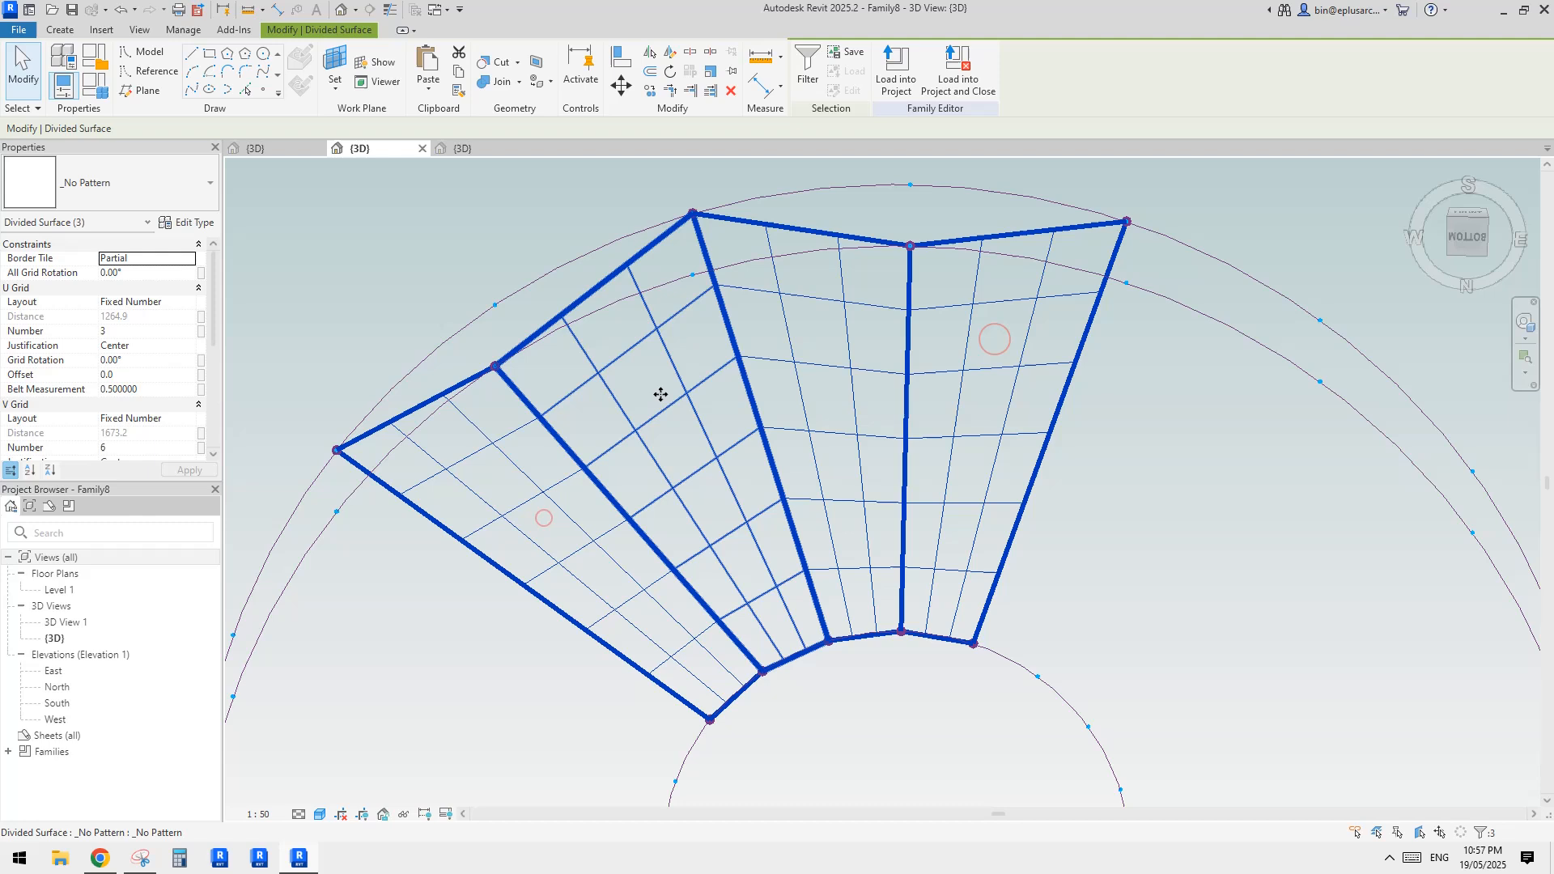
left_click(119, 185)
left_click(73, 545)
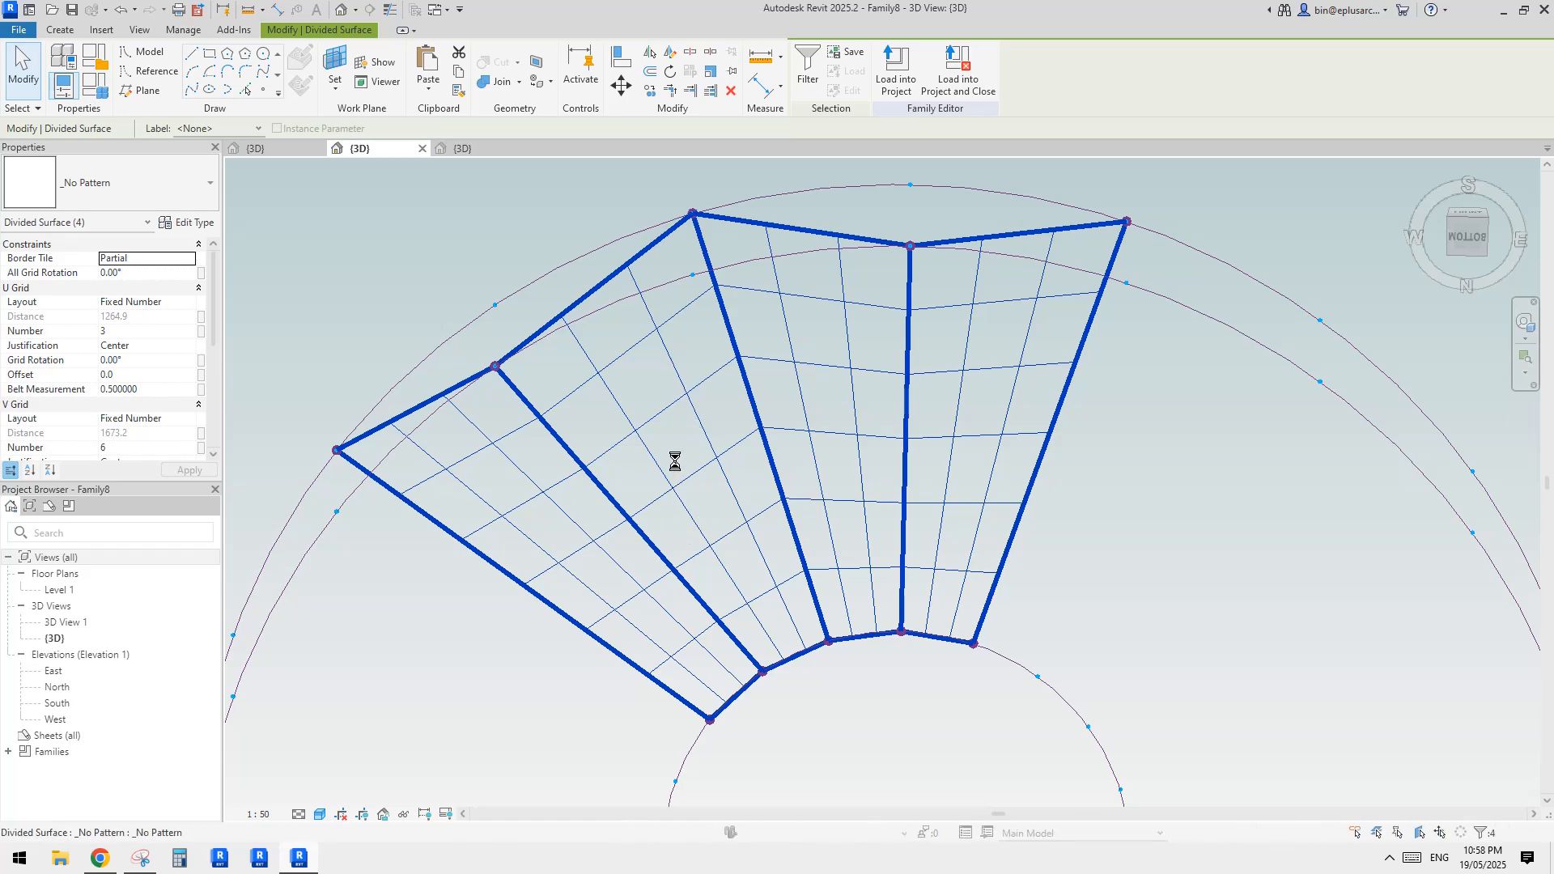
key("Escape")
scroll(986, 431, "down", 1)
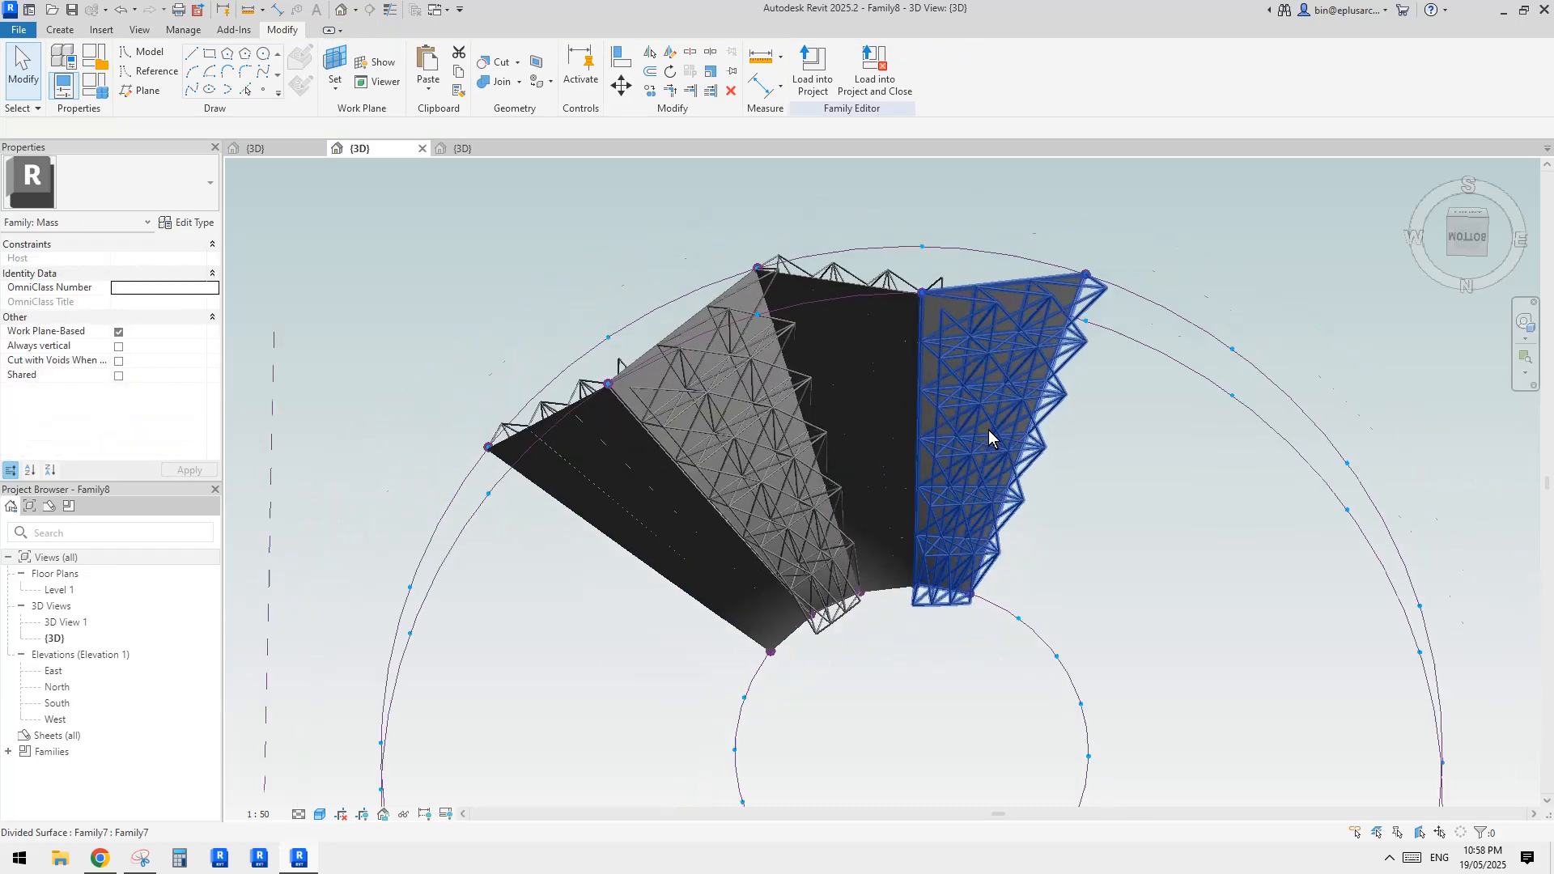
Turn on Component Flip for the two divided surfaces whose trusses stand above the roof
middle_click_drag(988, 429, 798, 635, "shift")
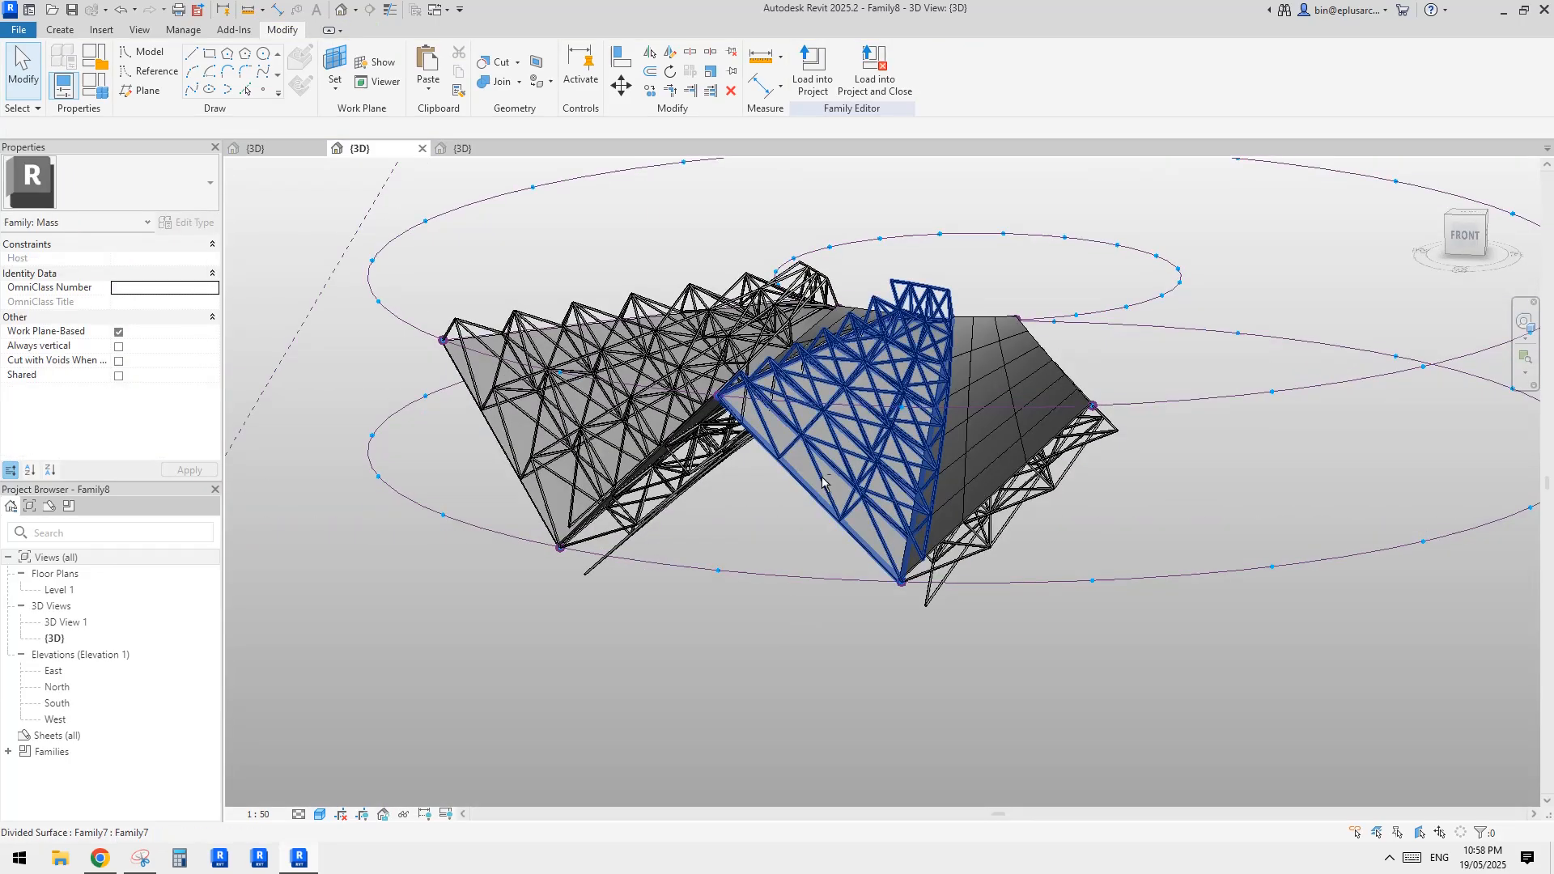
middle_click_drag(821, 483, 834, 449, "shift")
left_click(834, 450)
left_click(713, 324, "ctrl")
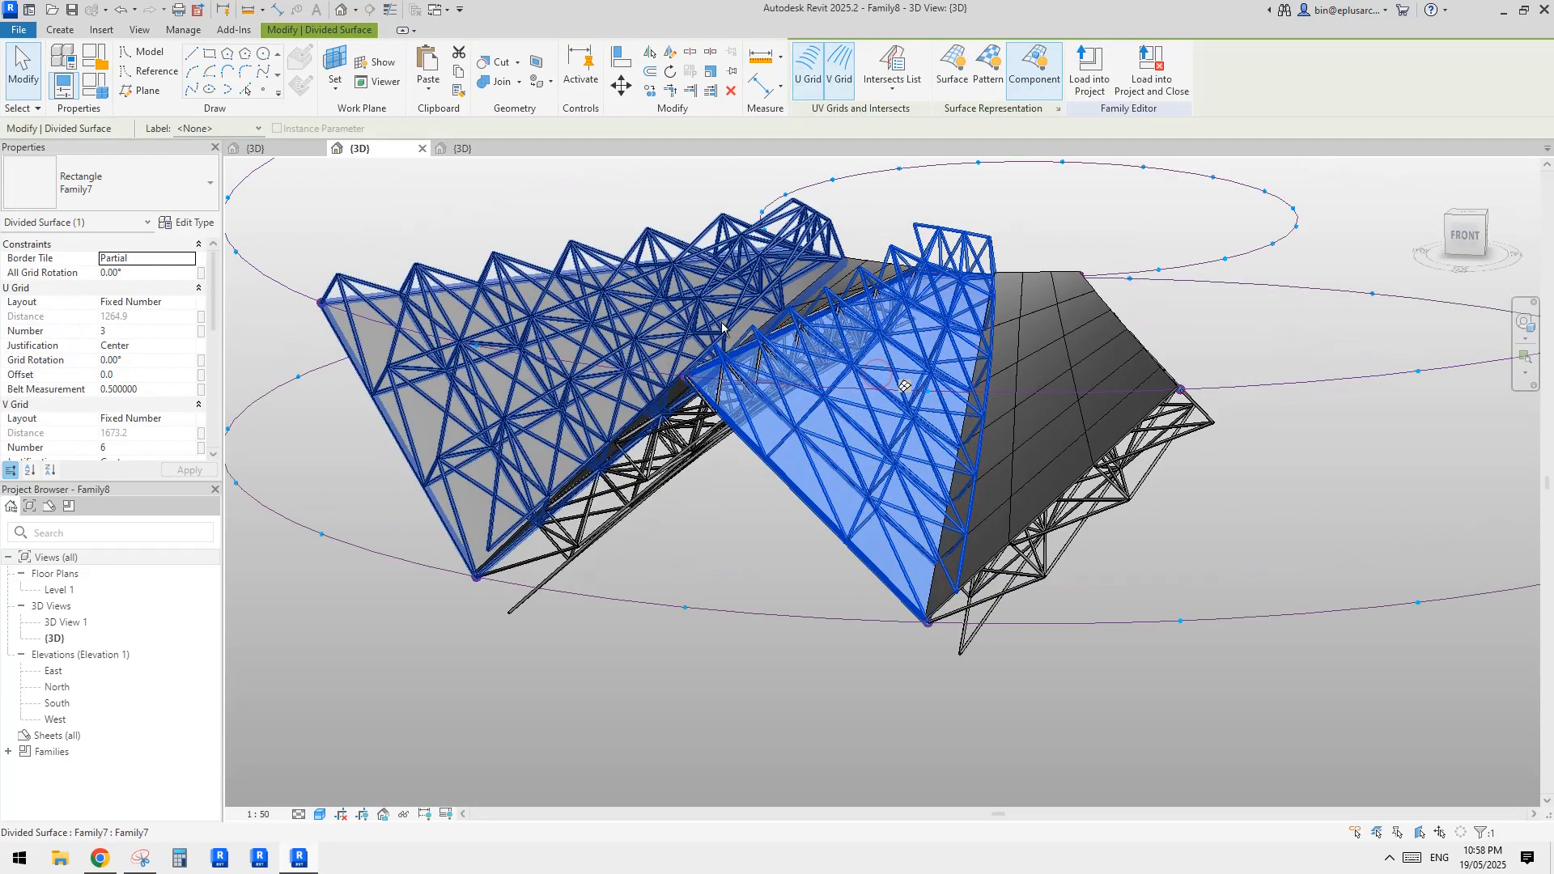
scroll(87, 369, "down", 8)
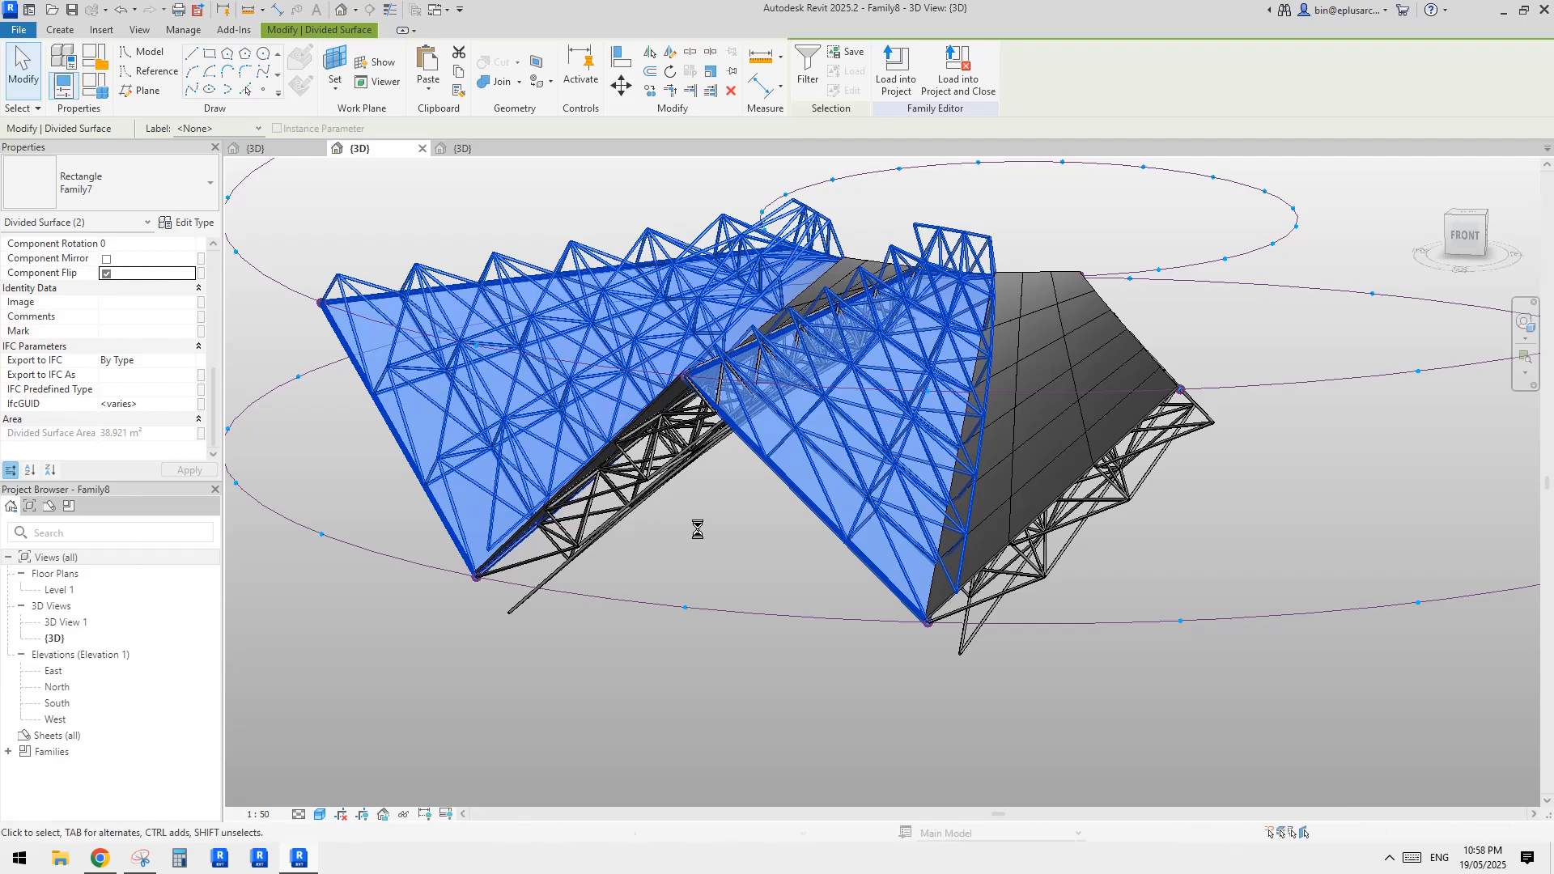
middle_click_drag(693, 530, 708, 527)
left_click(738, 530)
left_click(838, 535)
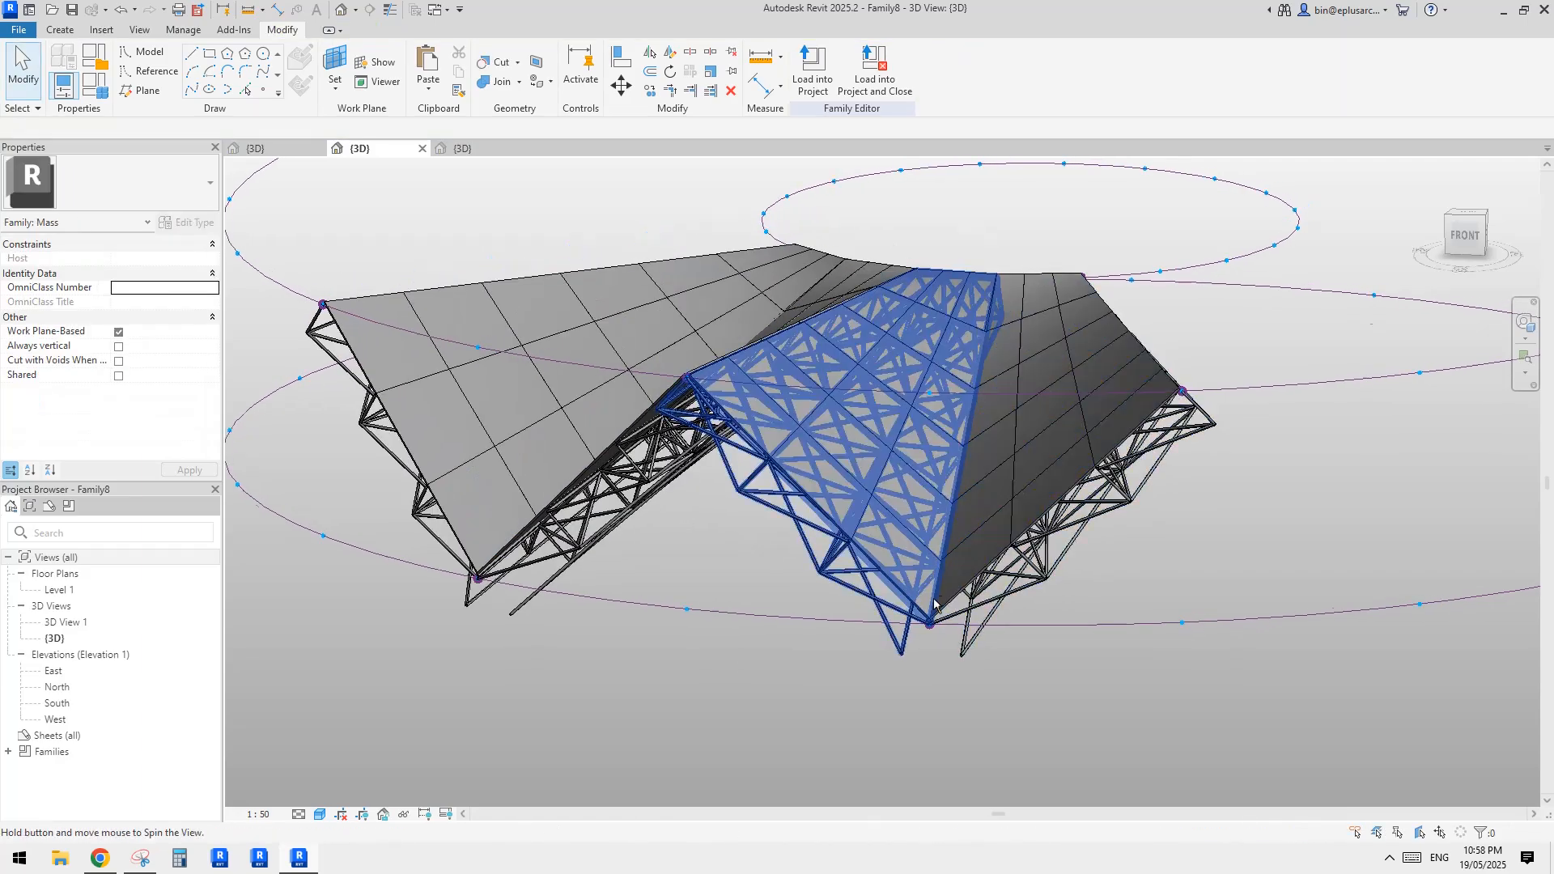
Inspect the ofs1 and ofs2 offset parameters in the type properties of a Family7 panel on the end surface
middle_click_drag(837, 536, 1099, 389, "shift")
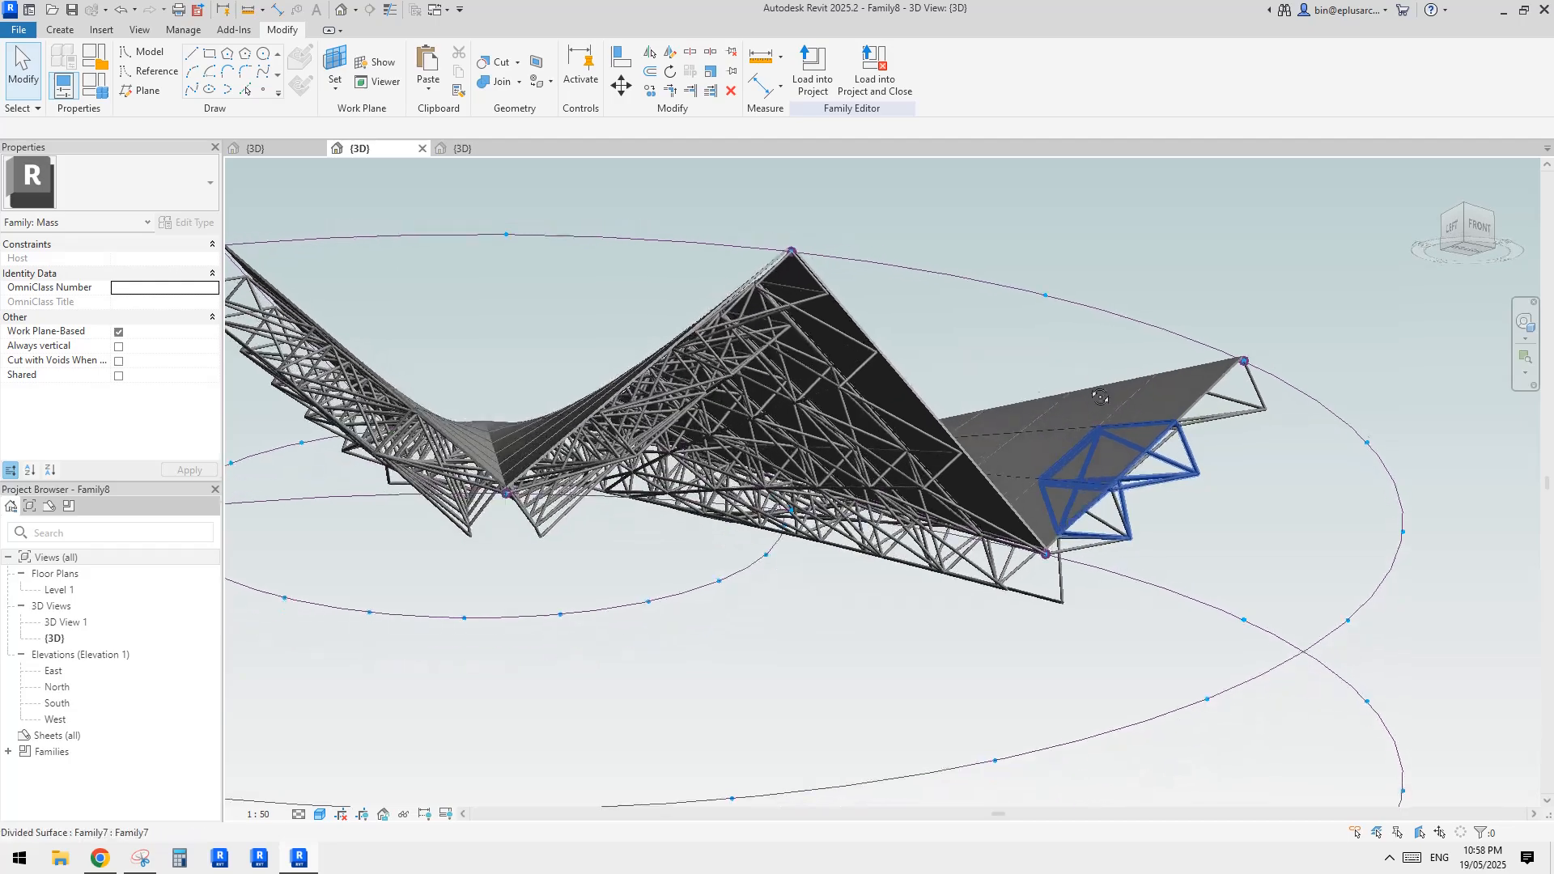
scroll(1077, 457, "up", 2)
middle_click_drag(1069, 483, 965, 605, "shift")
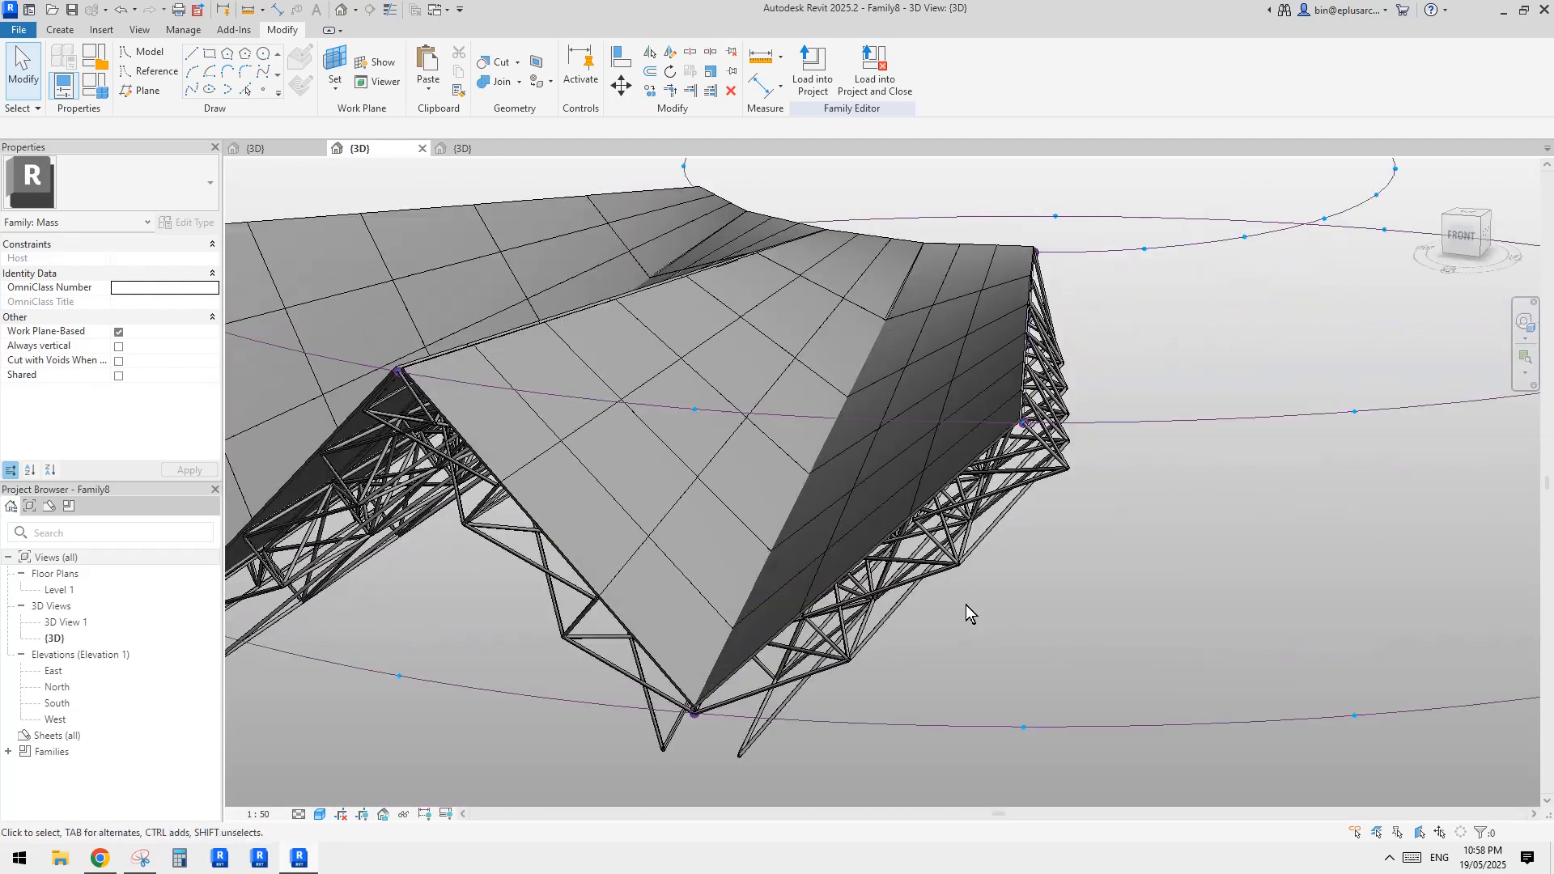
left_click(968, 484)
middle_click_drag(968, 484, 1049, 434, "shift")
middle_click_drag(1162, 385, 1011, 453, "shift")
left_click(188, 223)
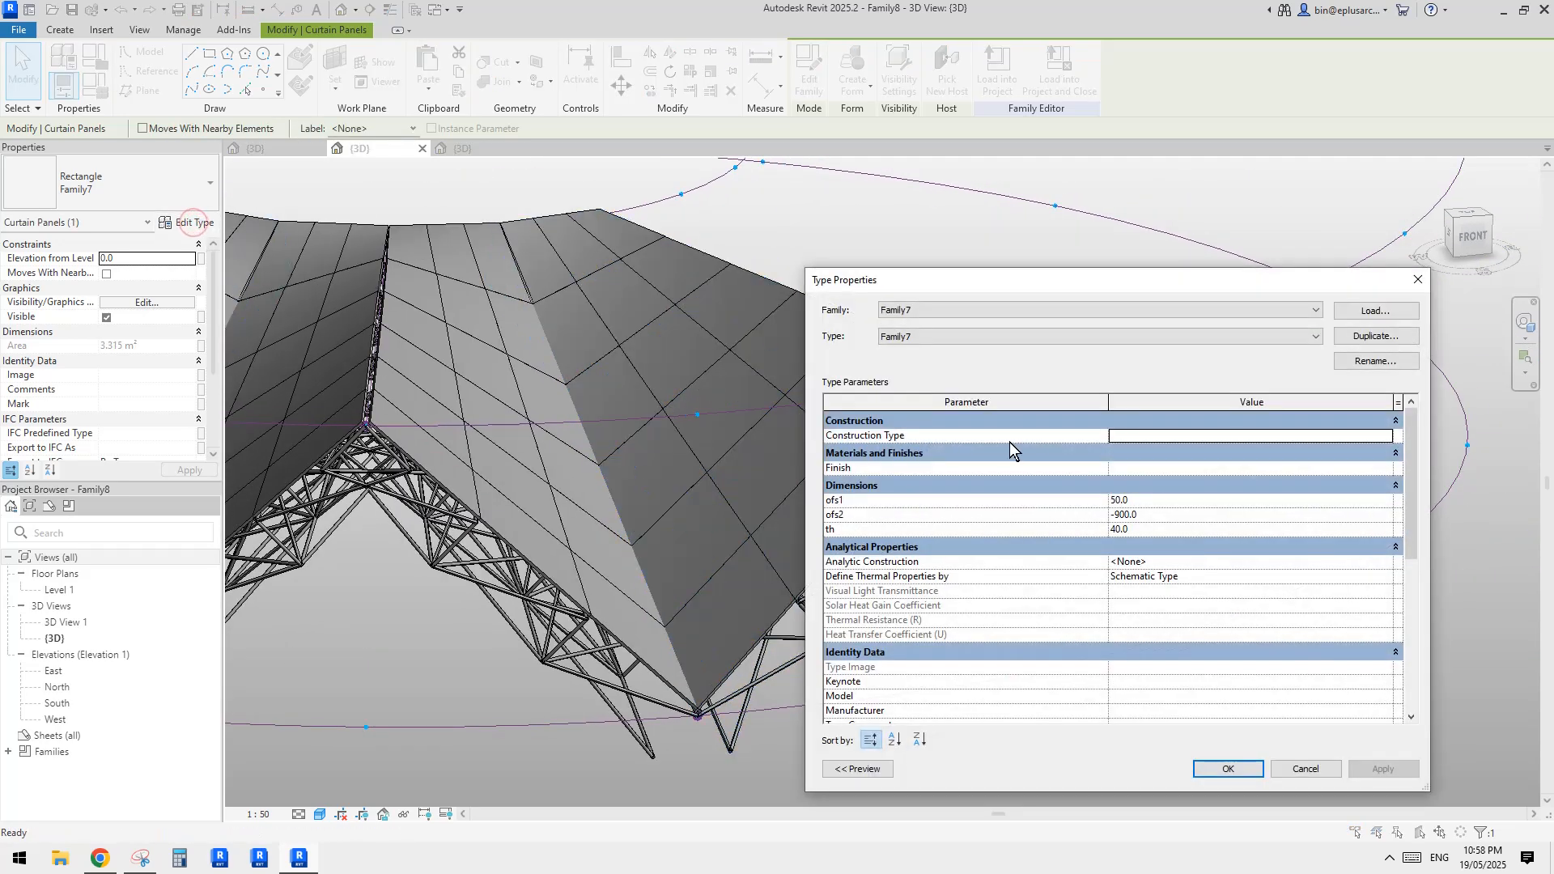
left_click_drag(1184, 273, 1041, 248)
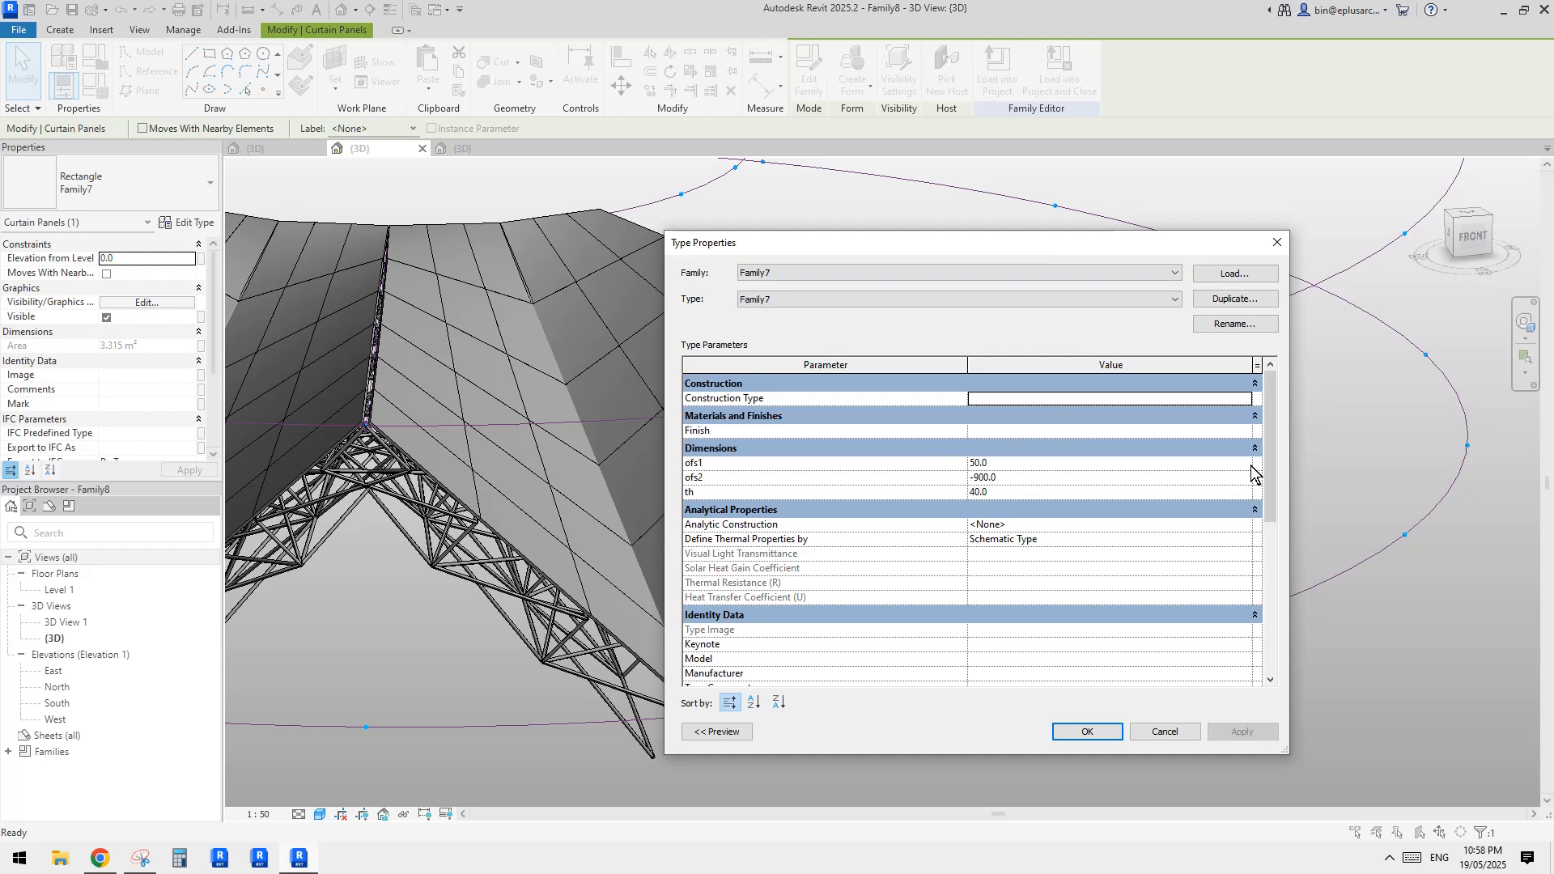
left_click(1024, 463)
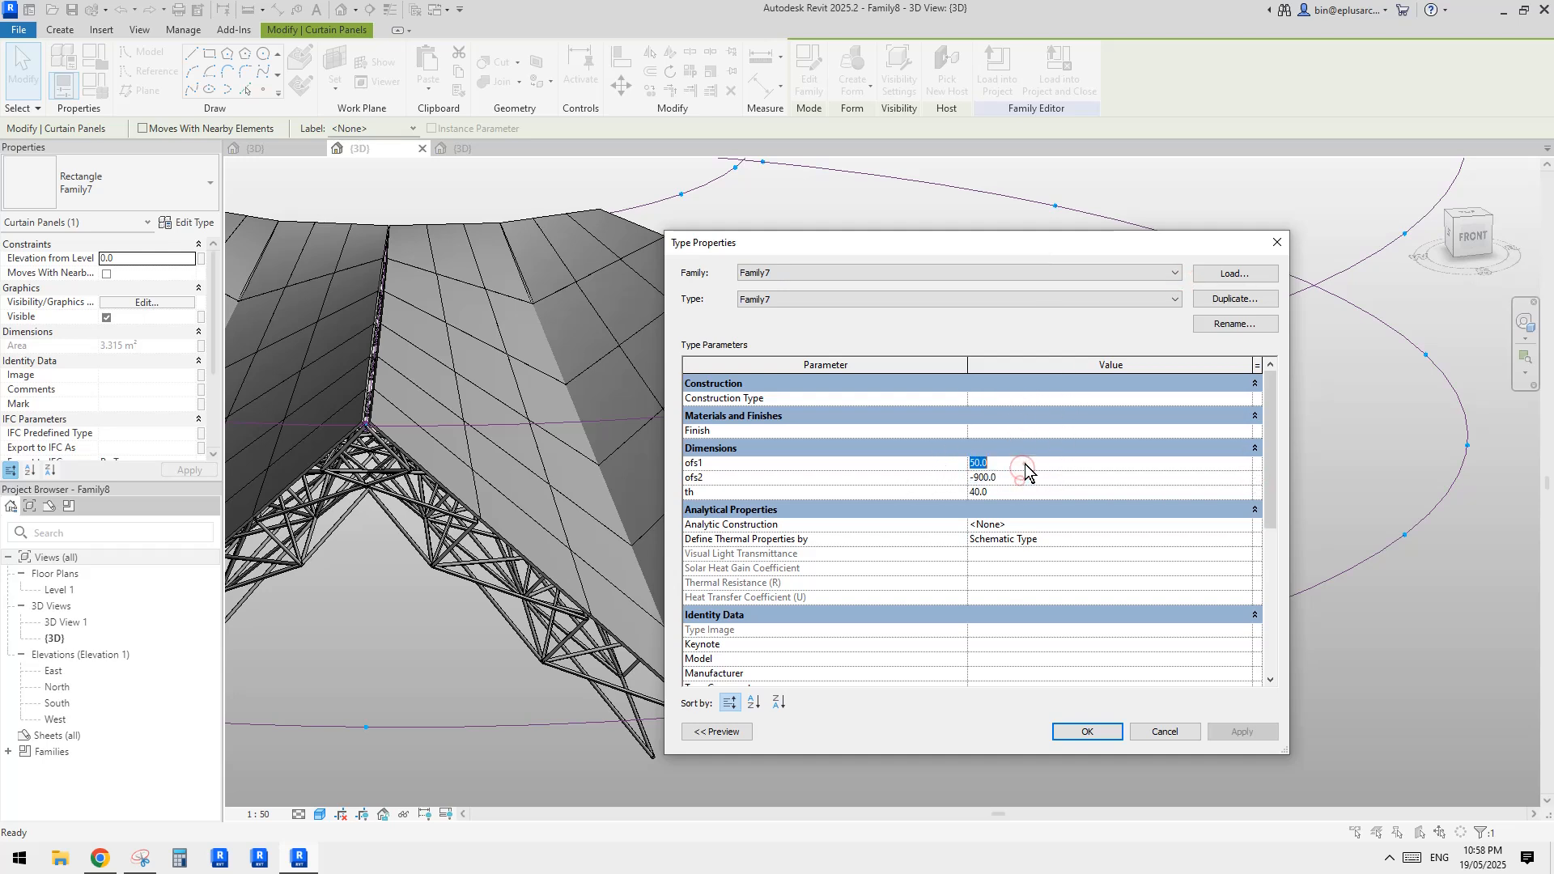
left_click(1024, 476)
left_click(1279, 241)
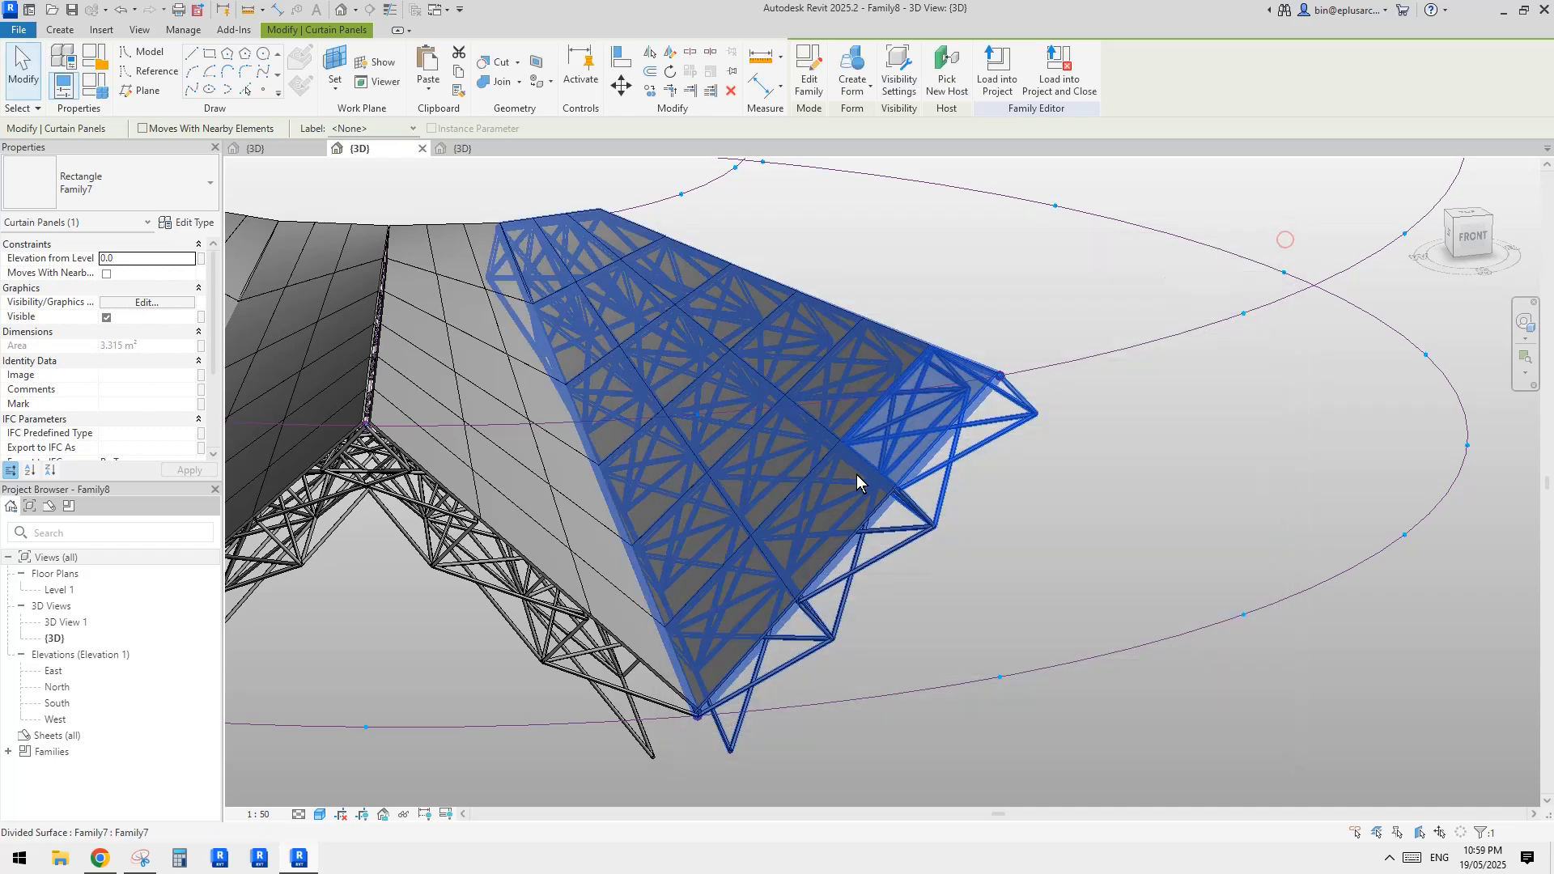
Review the ofs1, ofs2 and th dimensions of the same panel type and cancel the type properties dialog
scroll(911, 448, "up", 1)
mouse_move(918, 450)
middle_mouse_down()
mouse_move(909, 399)
mouse_move(910, 432)
middle_mouse_up()
scroll(912, 400, "down", 1)
left_click(189, 222)
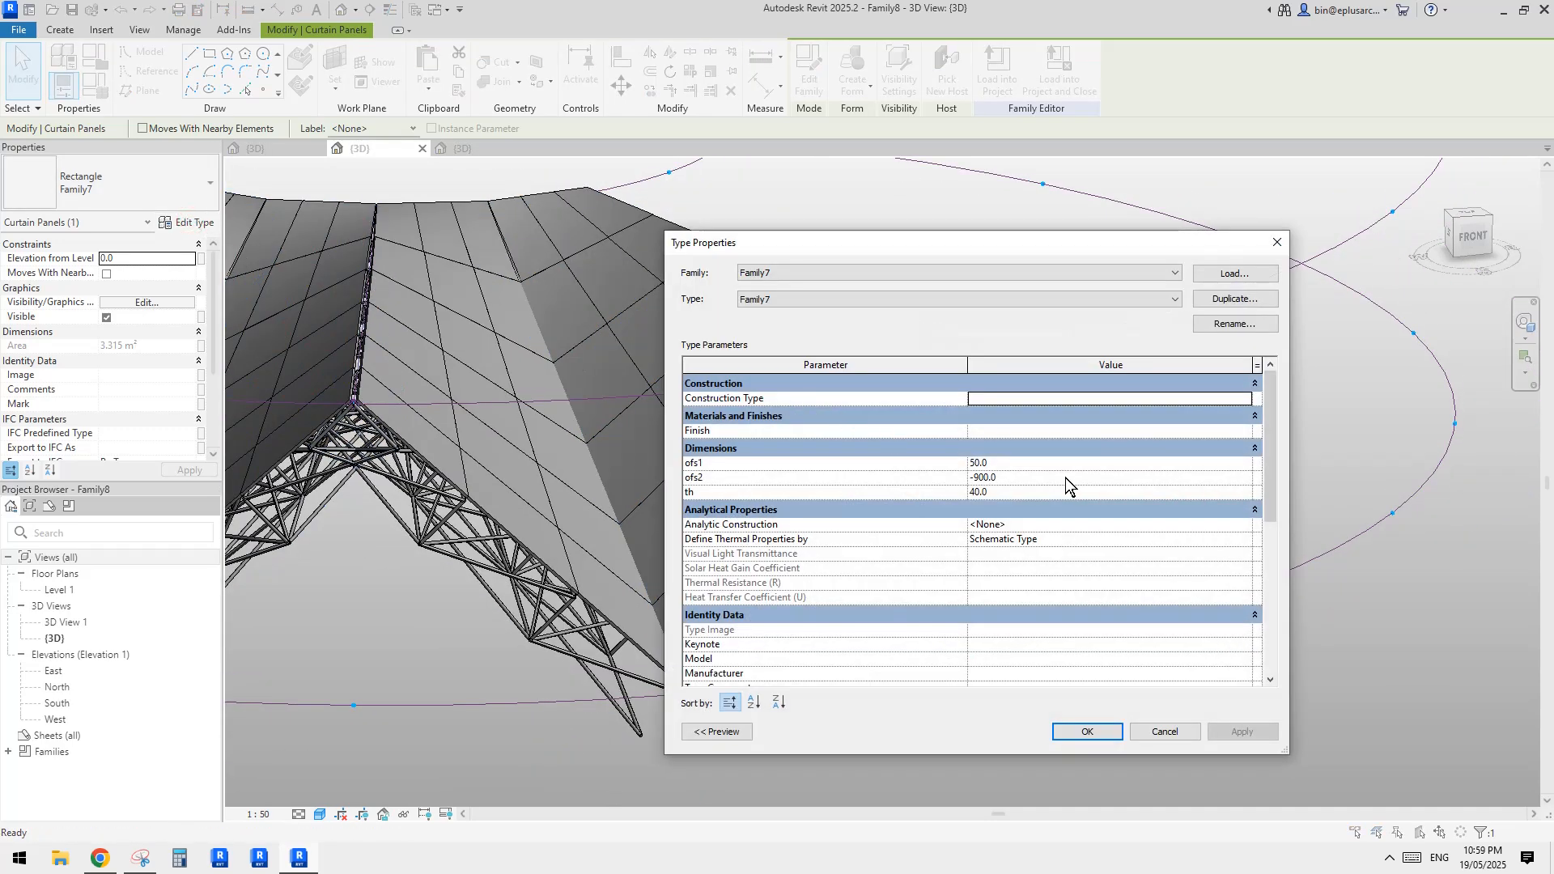
left_click_drag(1003, 243, 1077, 254)
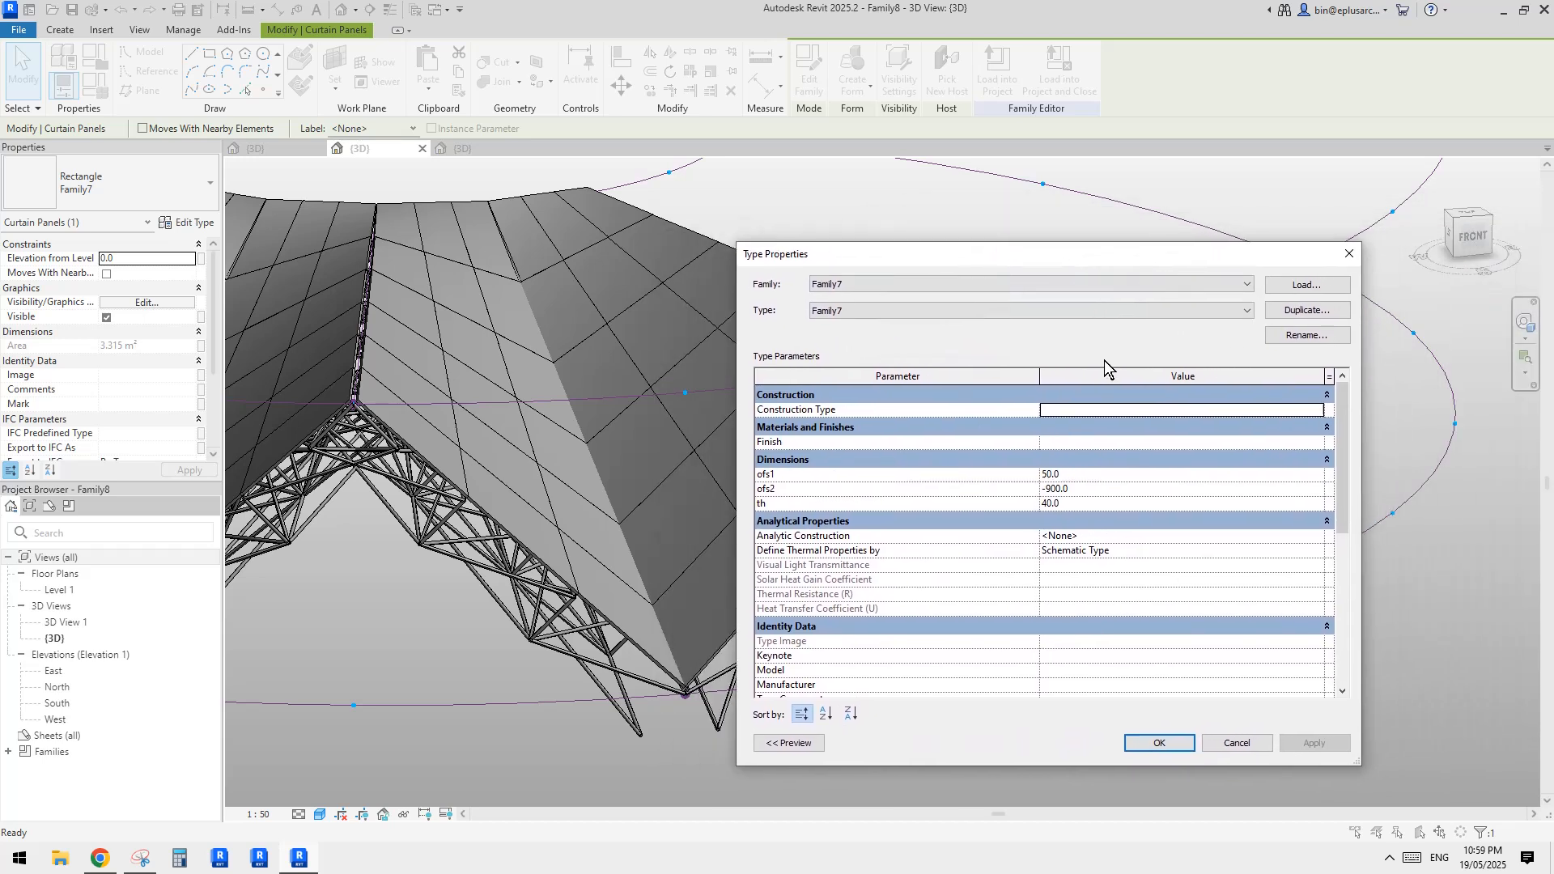
left_click(1076, 475)
left_click_drag(1040, 257, 1165, 255)
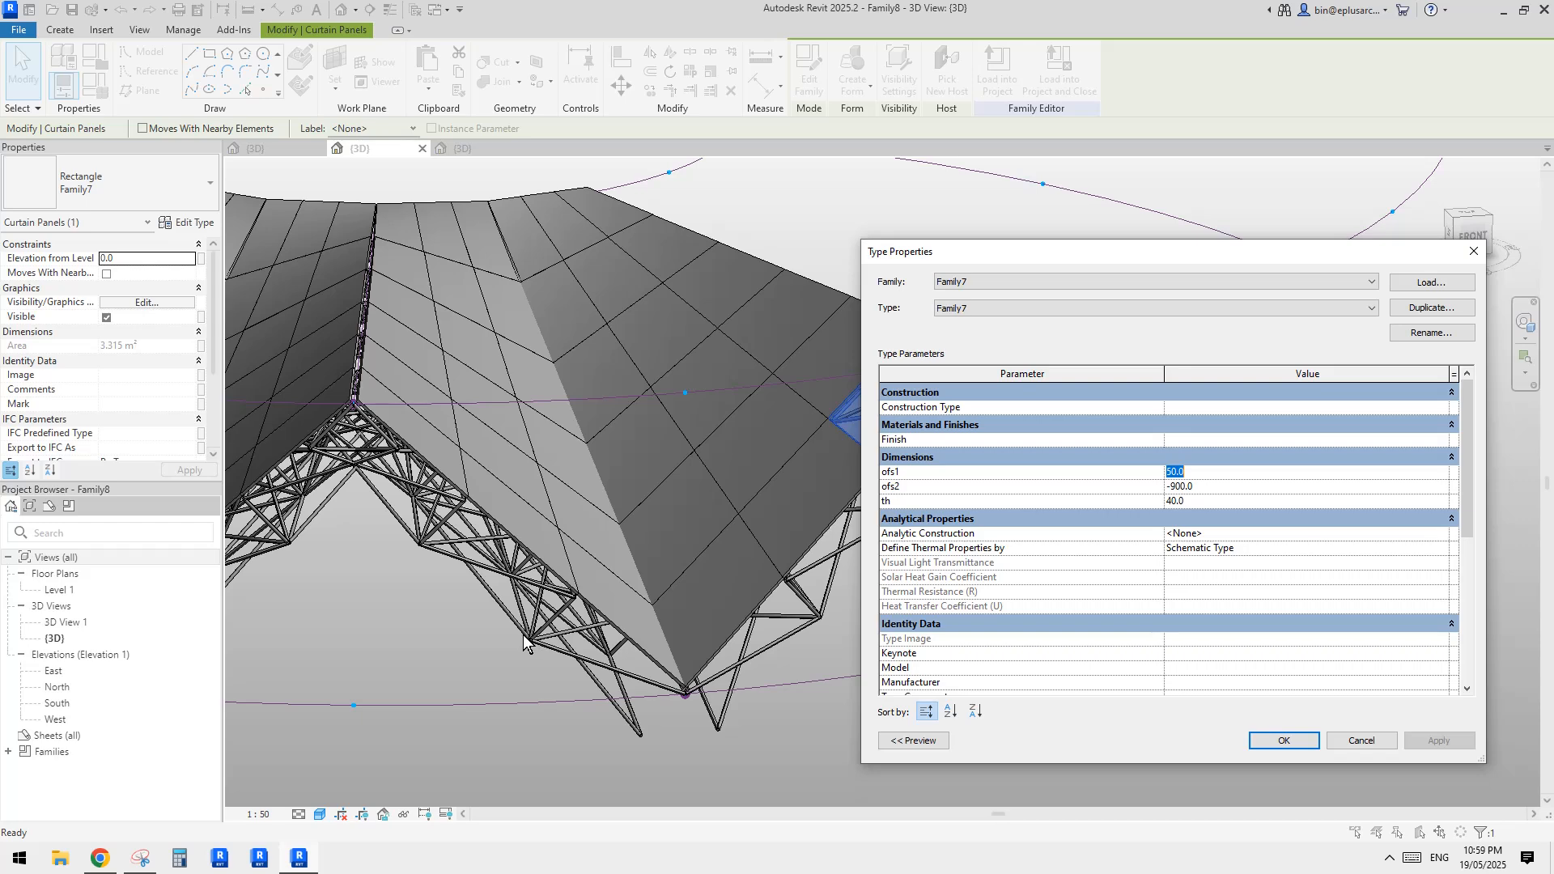
left_click(935, 502)
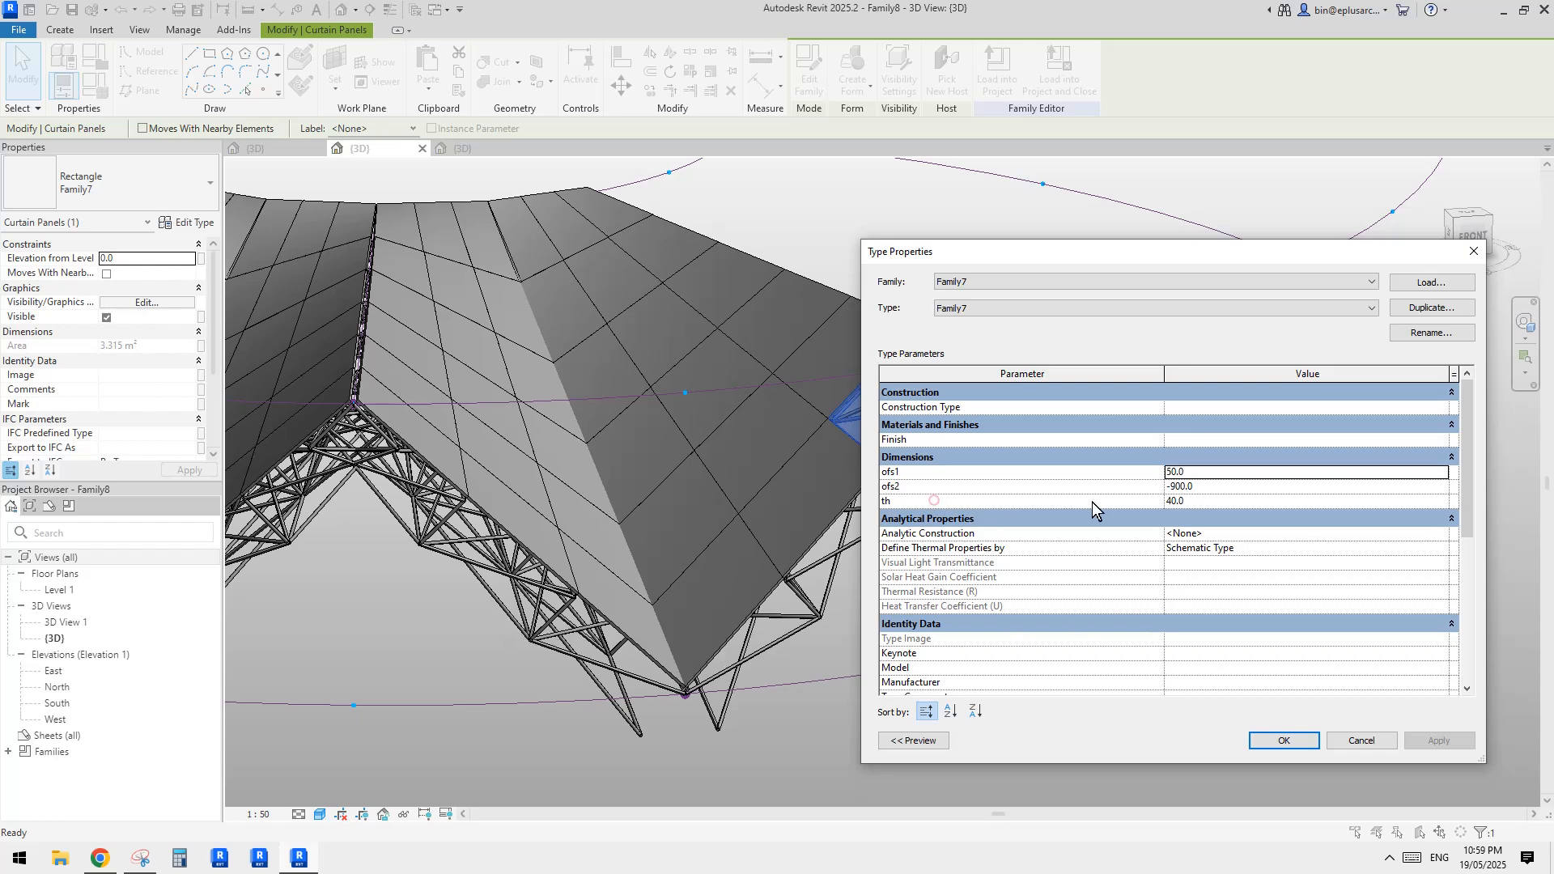
left_click(912, 502)
left_click(1379, 742)
Select a single nested Family9 strut in the end truss and check its parameter d in the type properties
scroll(906, 441, "down", 1)
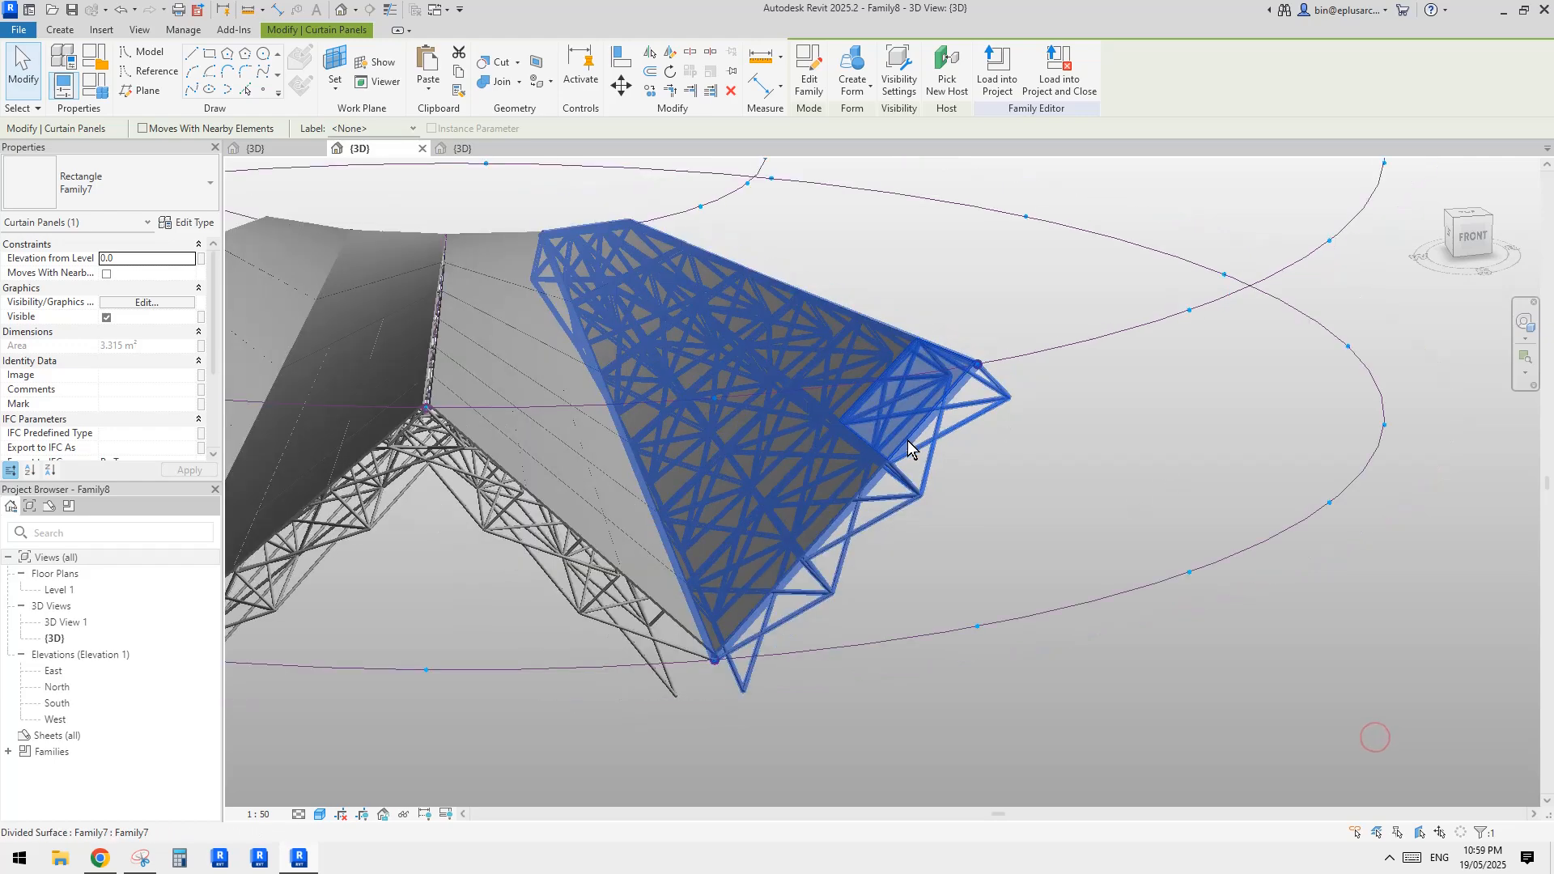
mouse_move(906, 440)
middle_mouse_down()
mouse_move(998, 483)
mouse_move(908, 410)
middle_mouse_up()
left_click(935, 611)
middle_click_drag(935, 611, 893, 528)
scroll(894, 529, "up", 2)
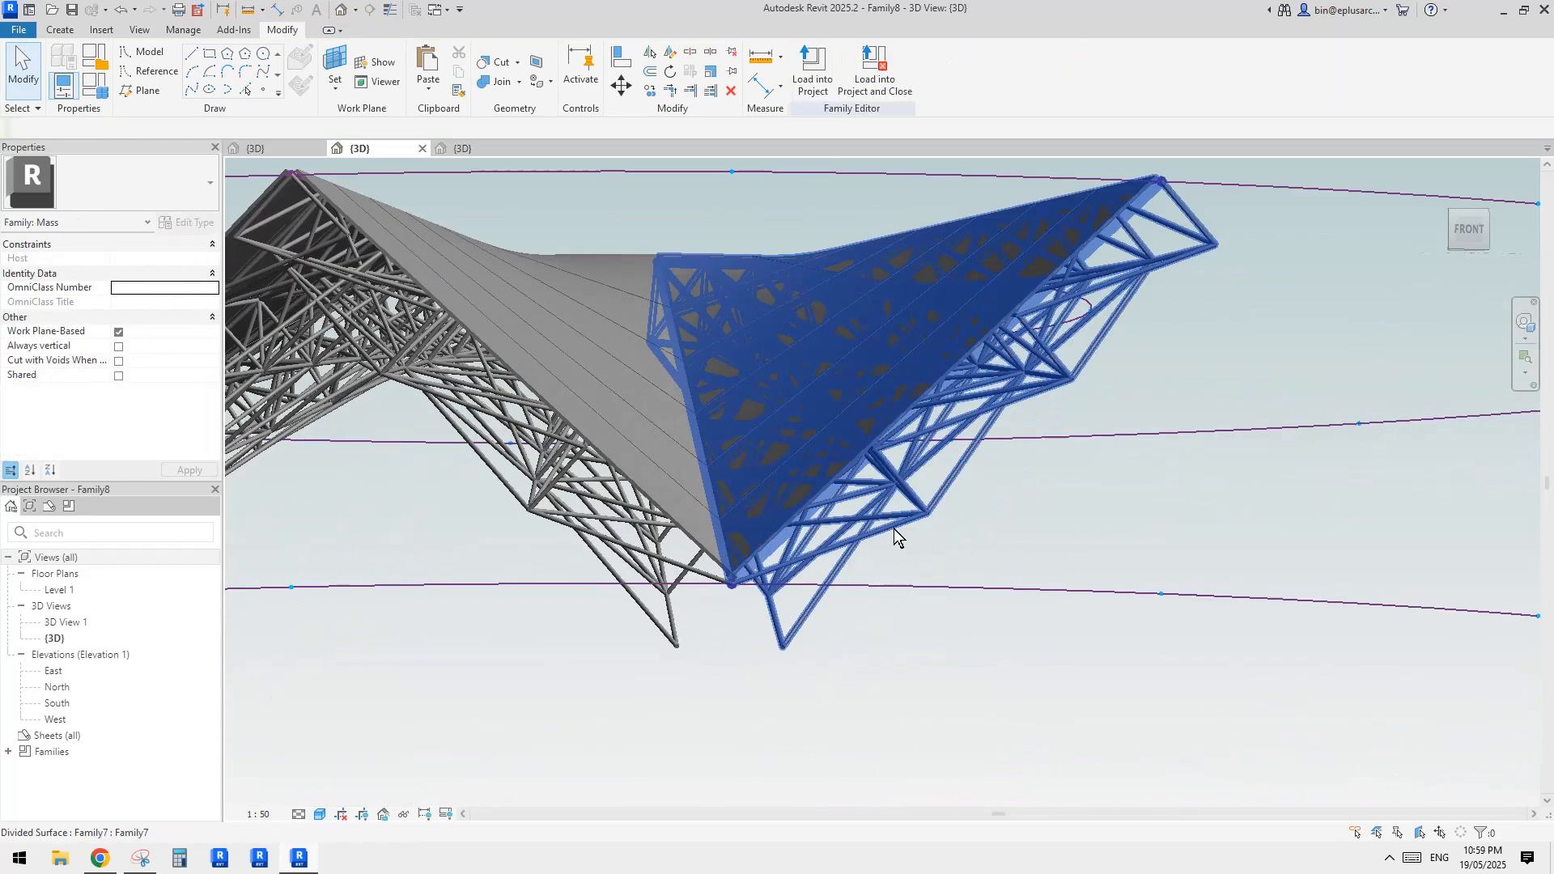
left_click(891, 528)
scroll(894, 534, "up", 1)
key("Escape")
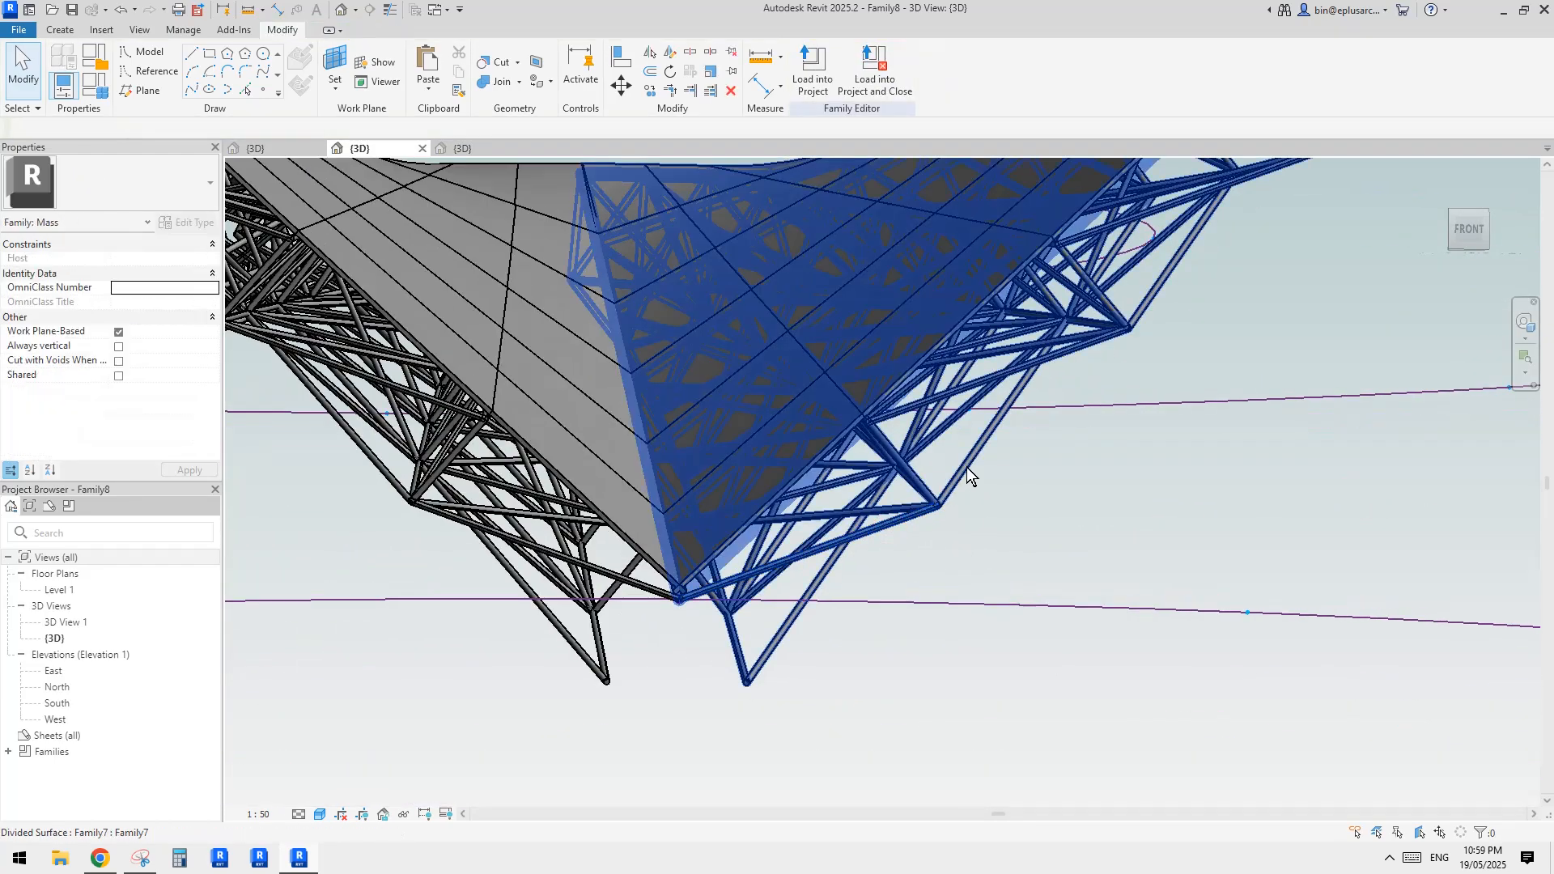
key("Tab")
left_click(967, 467)
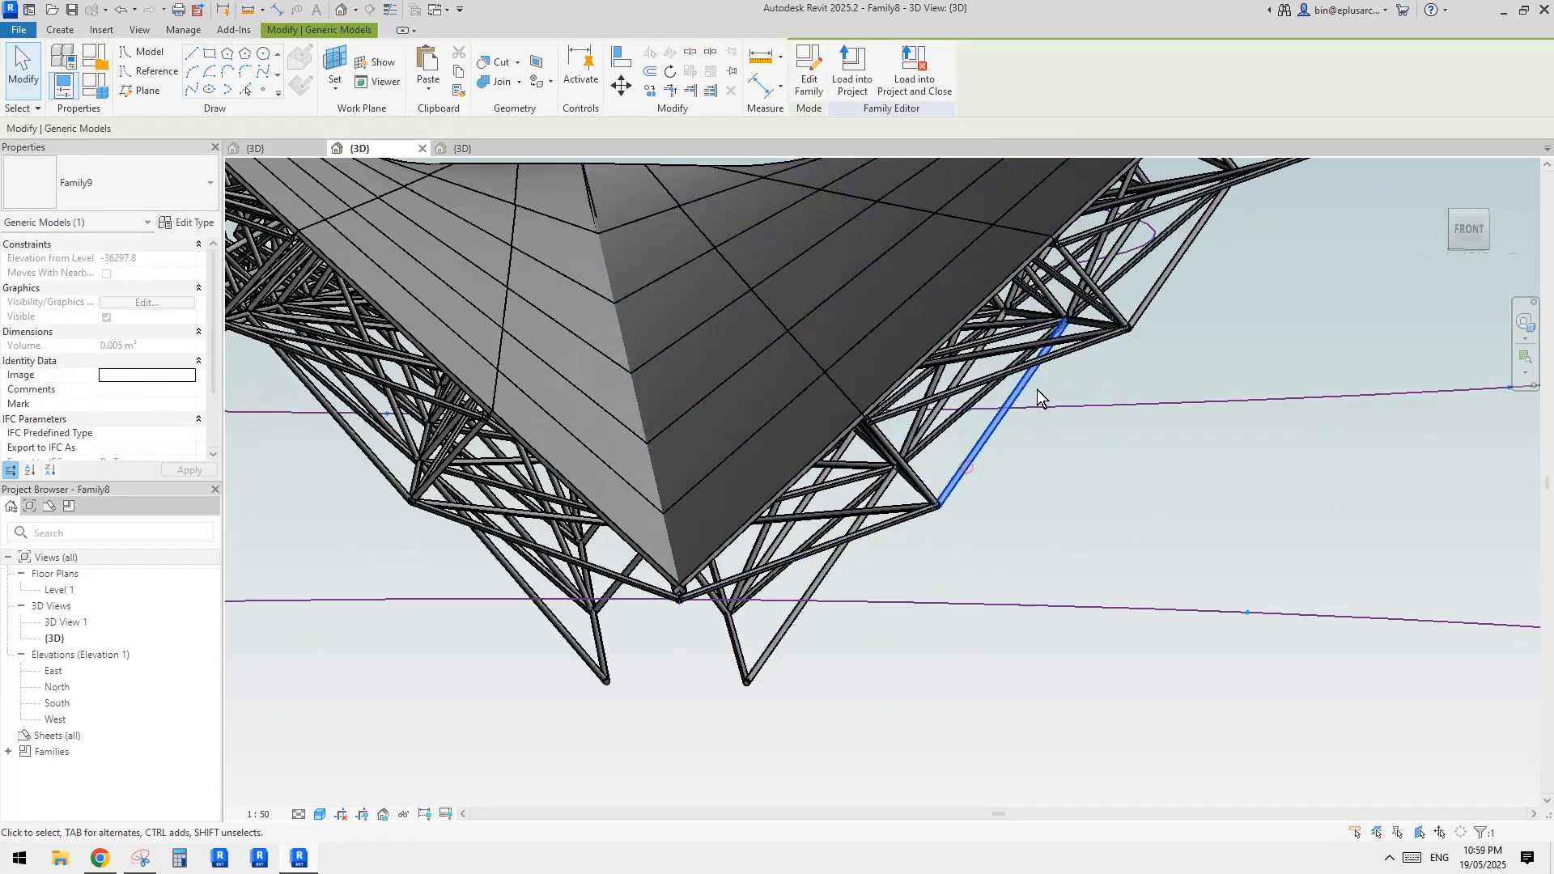
left_click(189, 222)
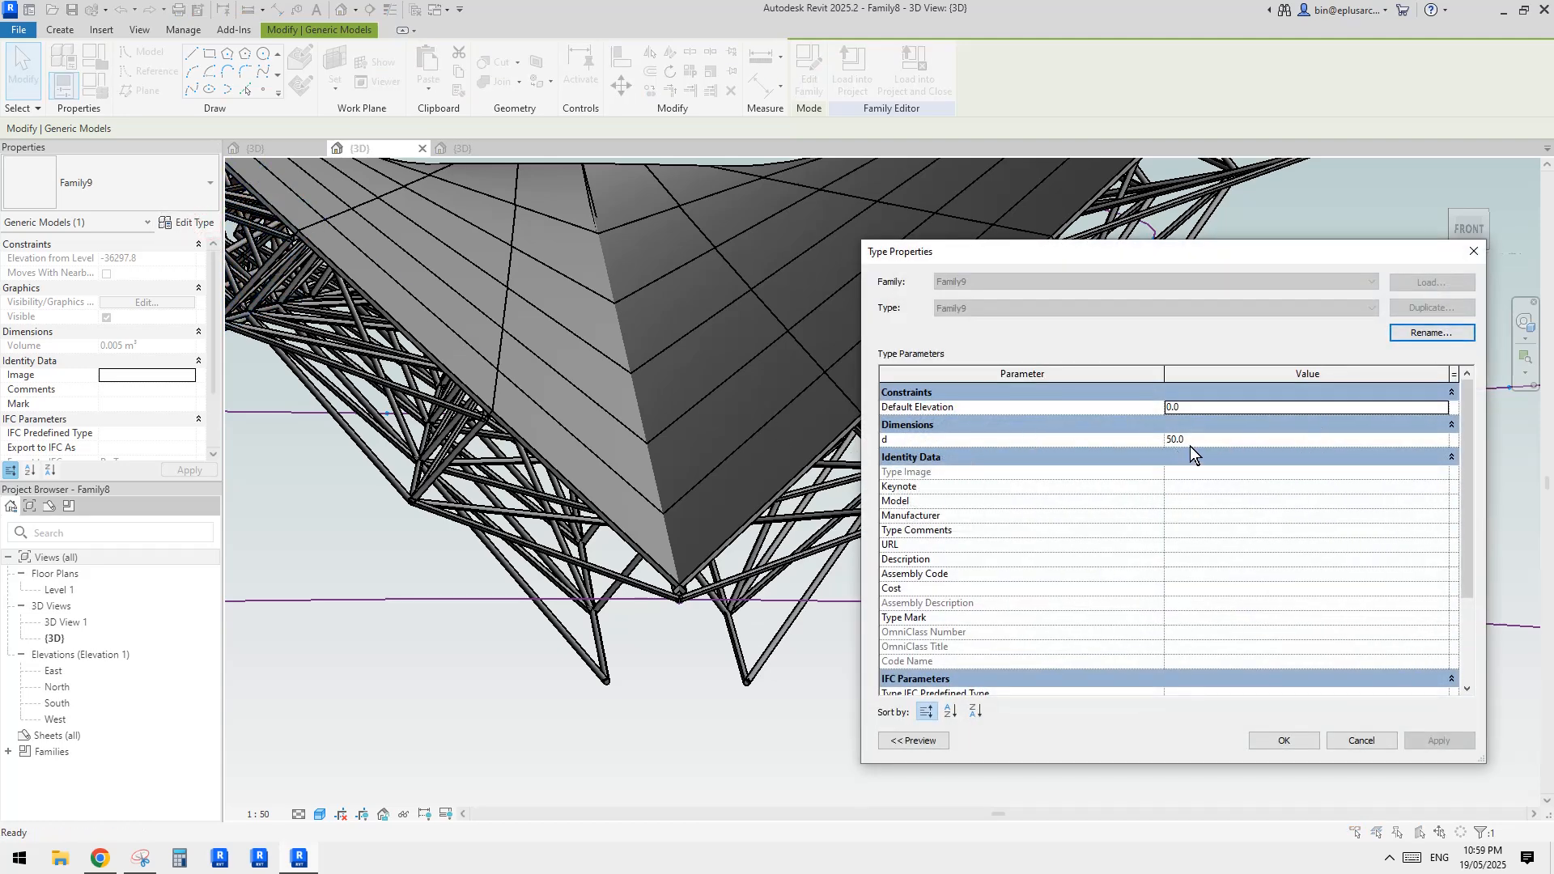
left_click(1478, 253)
key("Escape")
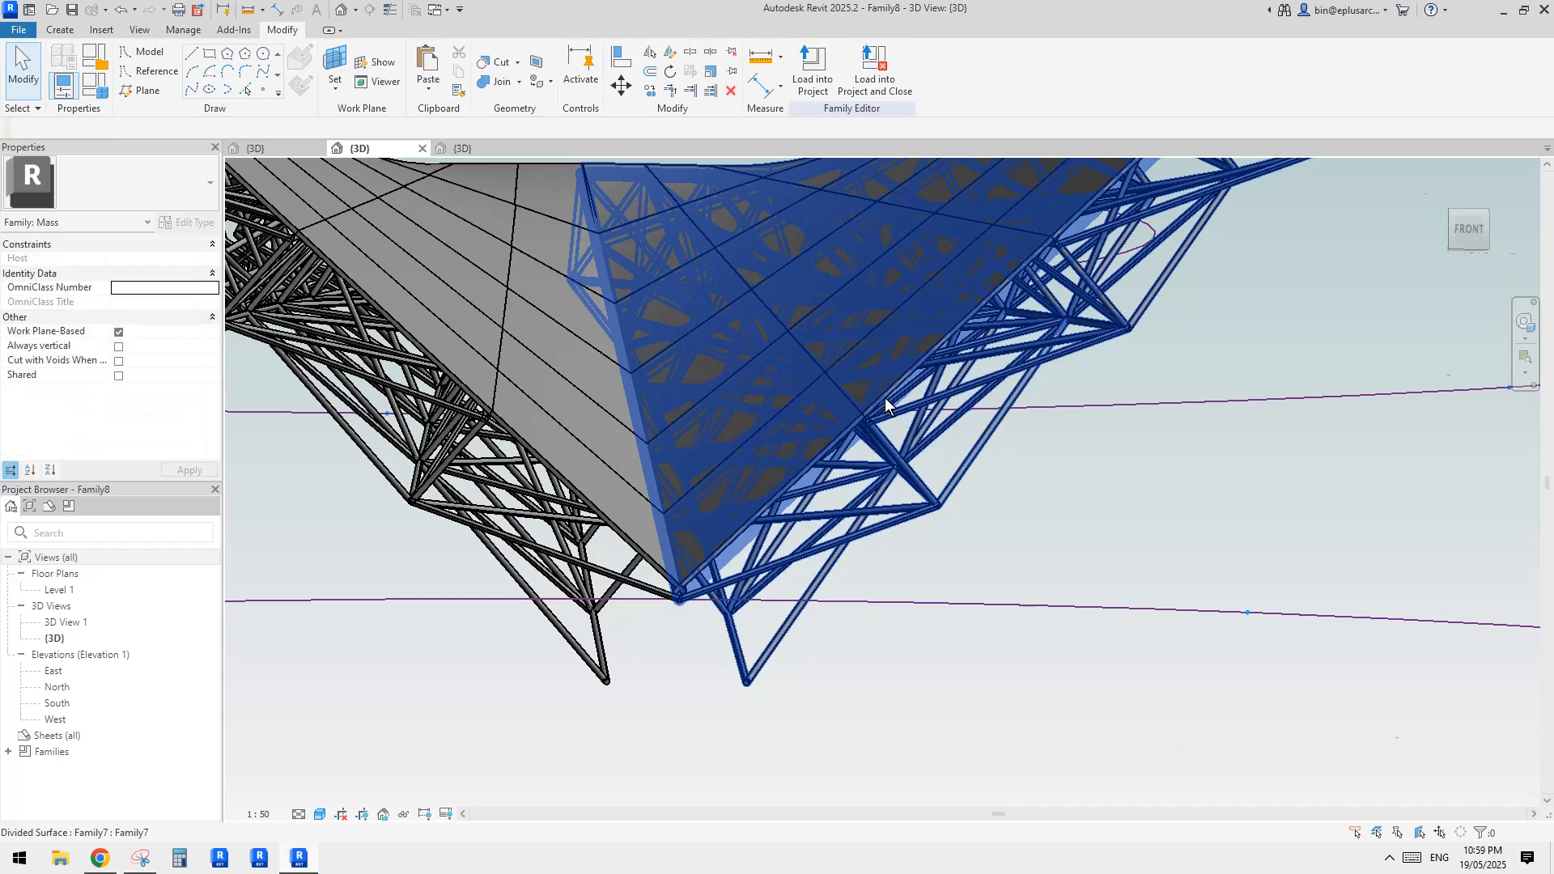
Select another nested strut and examine the open lower nodes of the end truss from underneath
scroll(888, 526, "down", 2)
middle_click_drag(965, 486, 980, 342, "shift")
key("Tab")
left_click(961, 473)
middle_click_drag(886, 393, 953, 431, "shift")
scroll(974, 440, "down", 3)
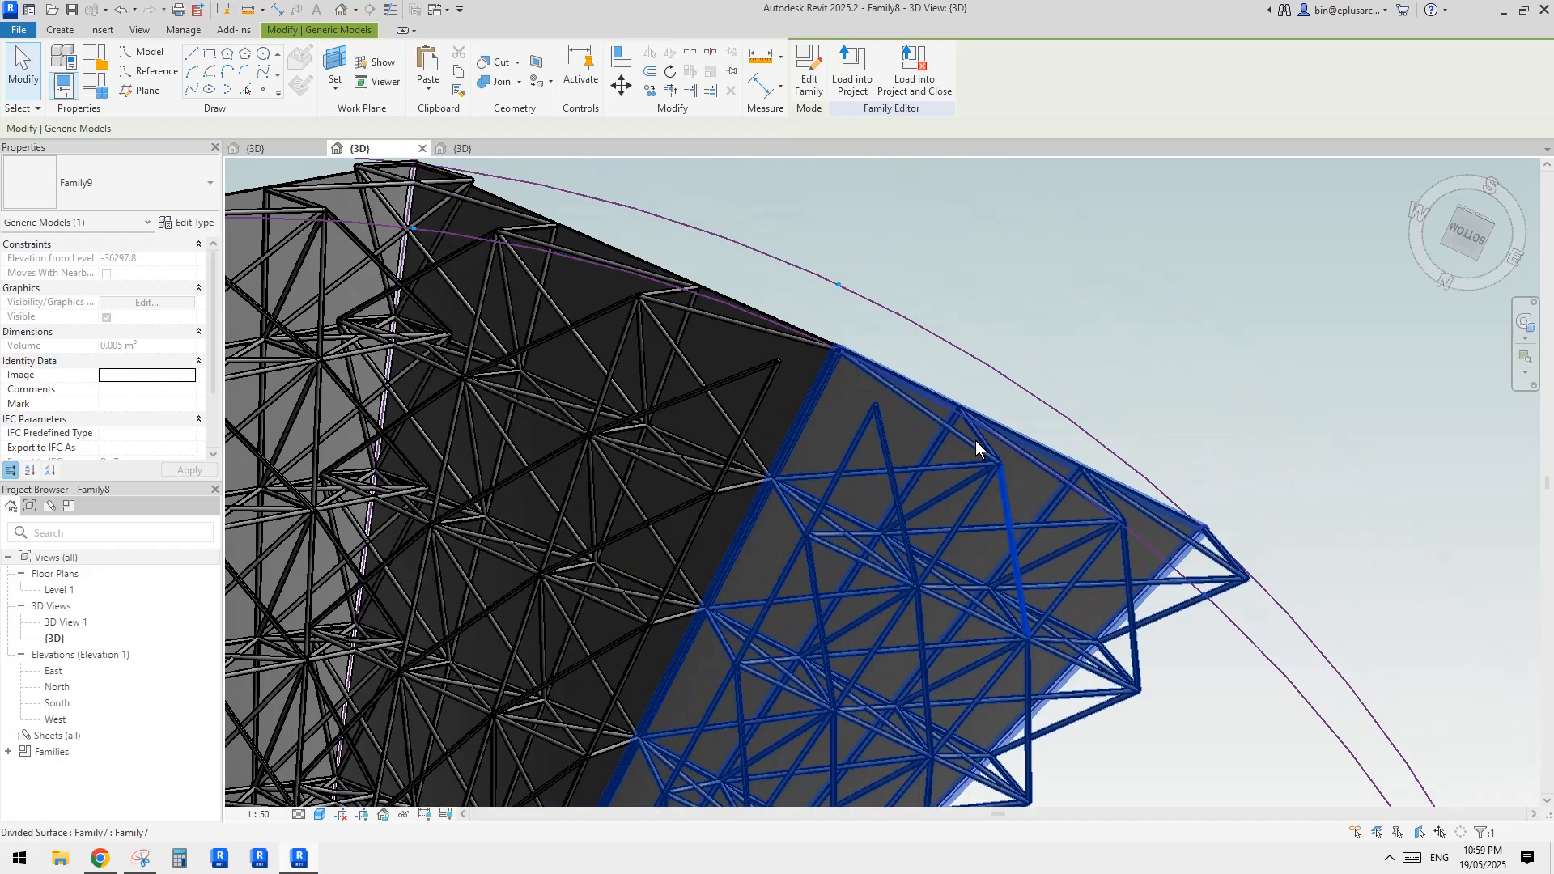
middle_click_drag(949, 431, 859, 491, "shift")
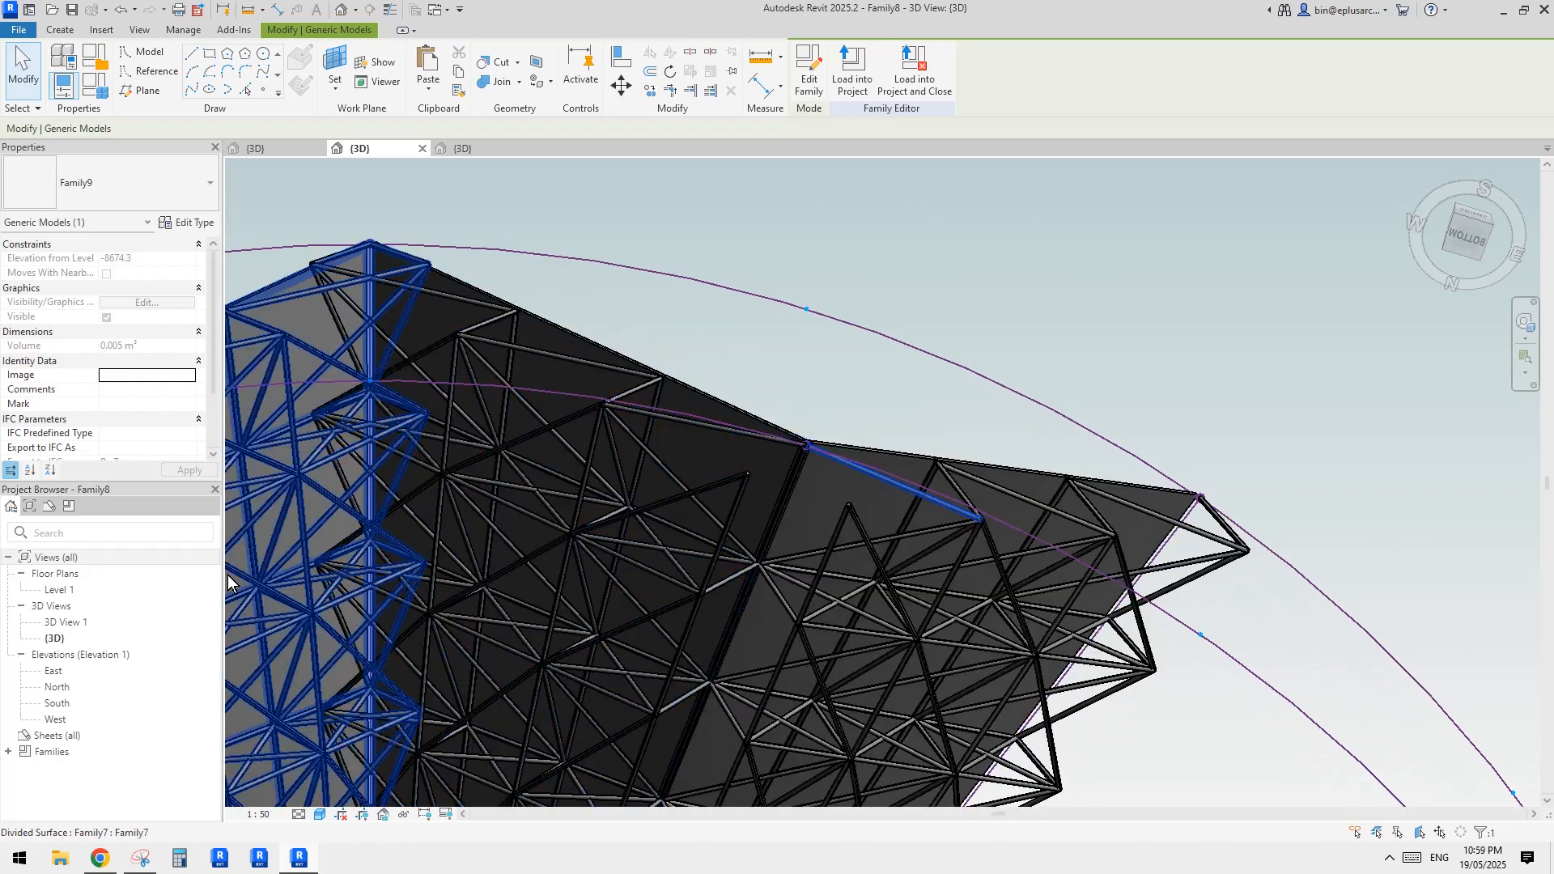
Place a chain of Family9 generic model struts linking the free lower nodes along the outer edge of the end truss surface
left_click(8, 751)
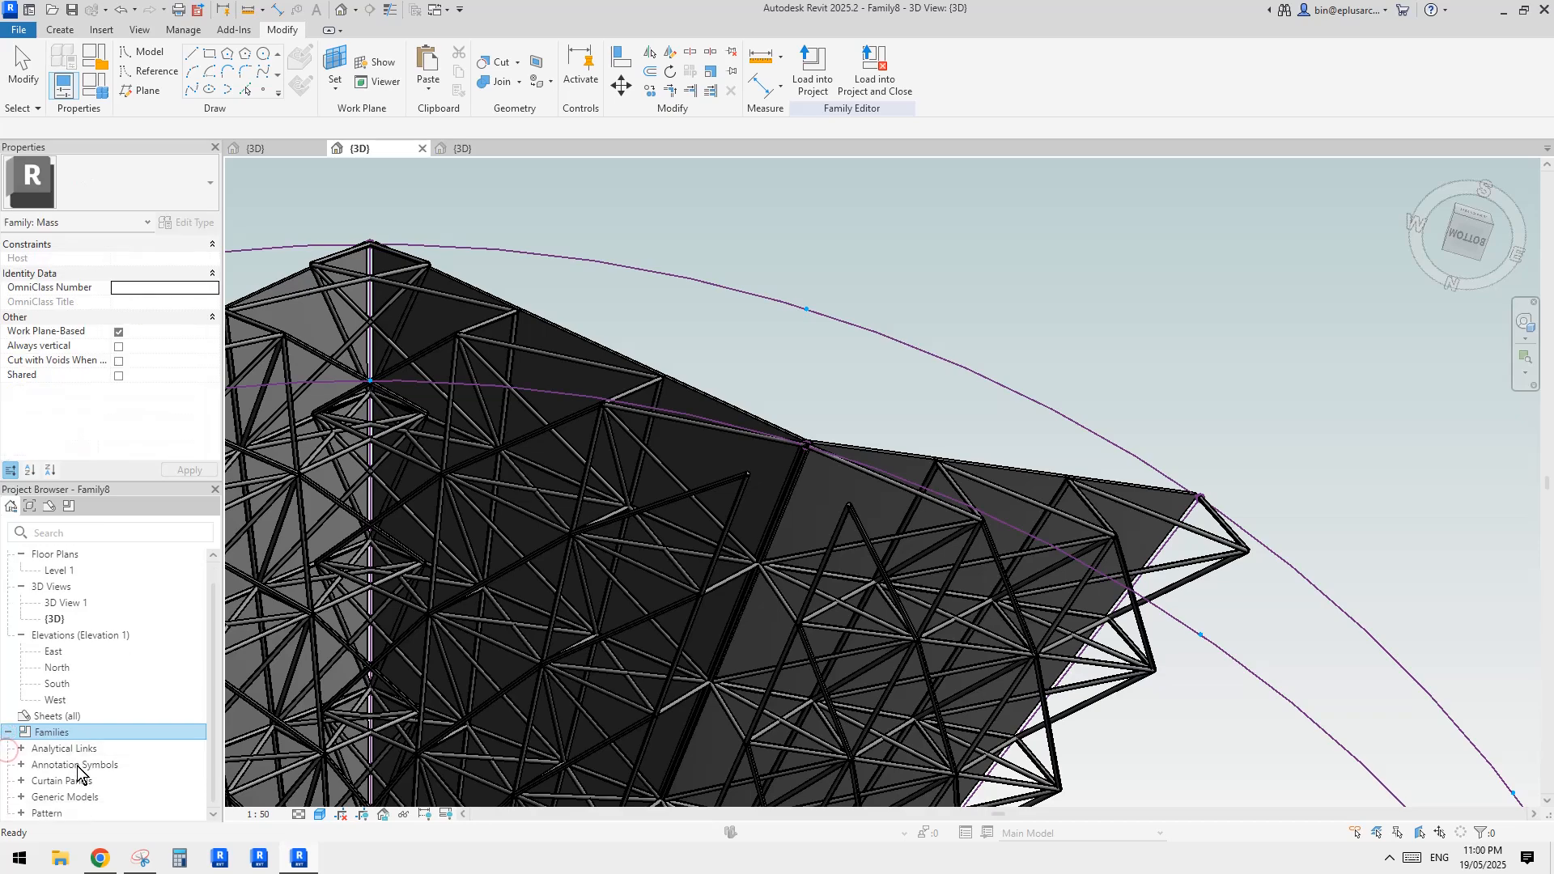
middle_click_drag(1007, 379, 927, 413, "shift")
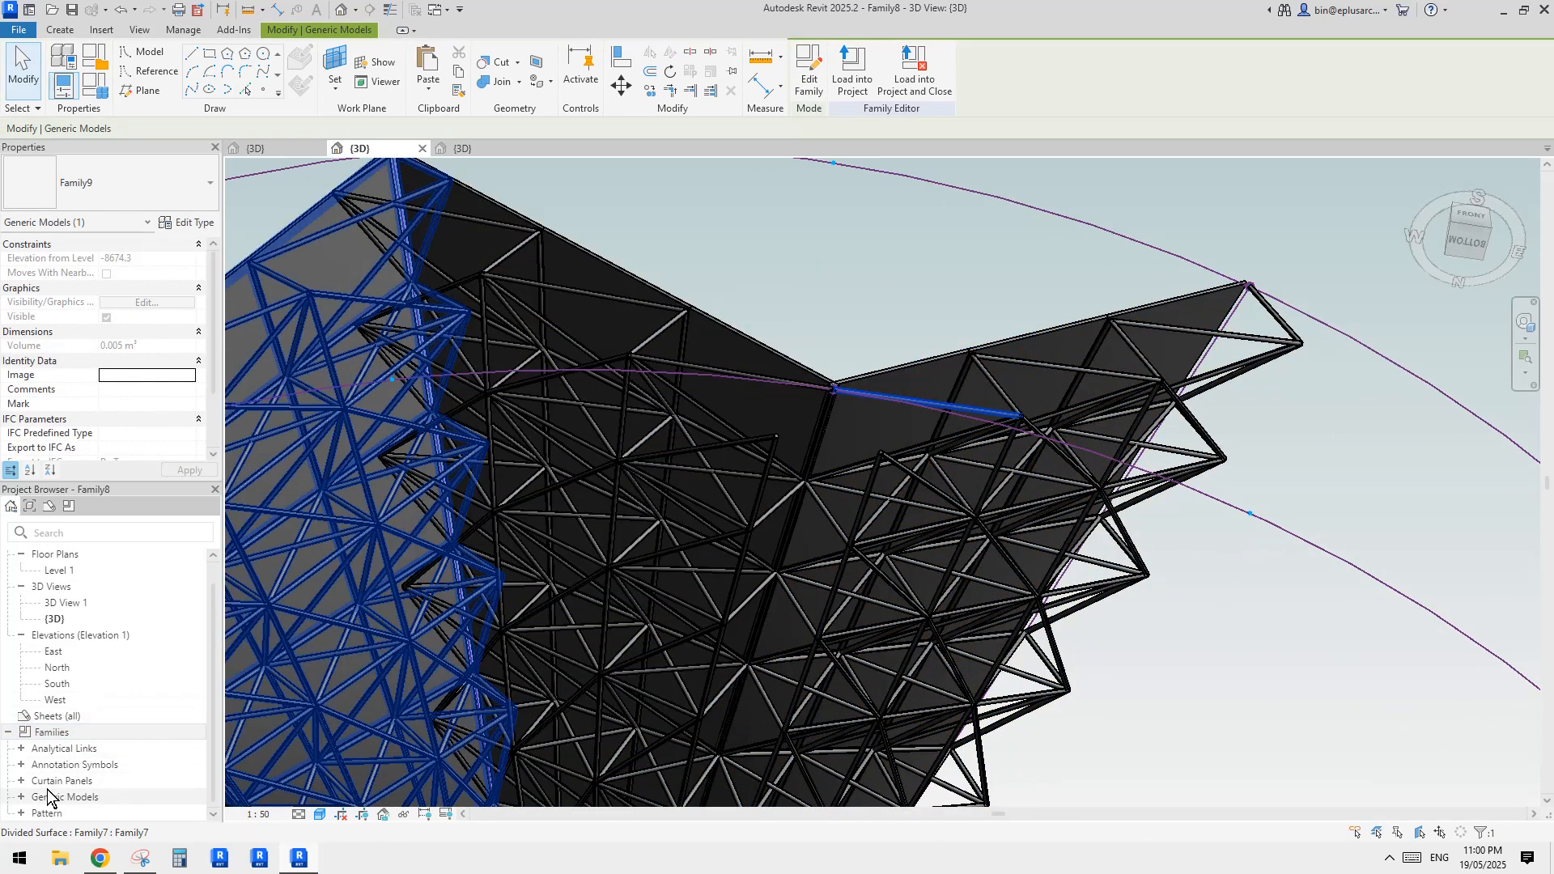
left_click(22, 798)
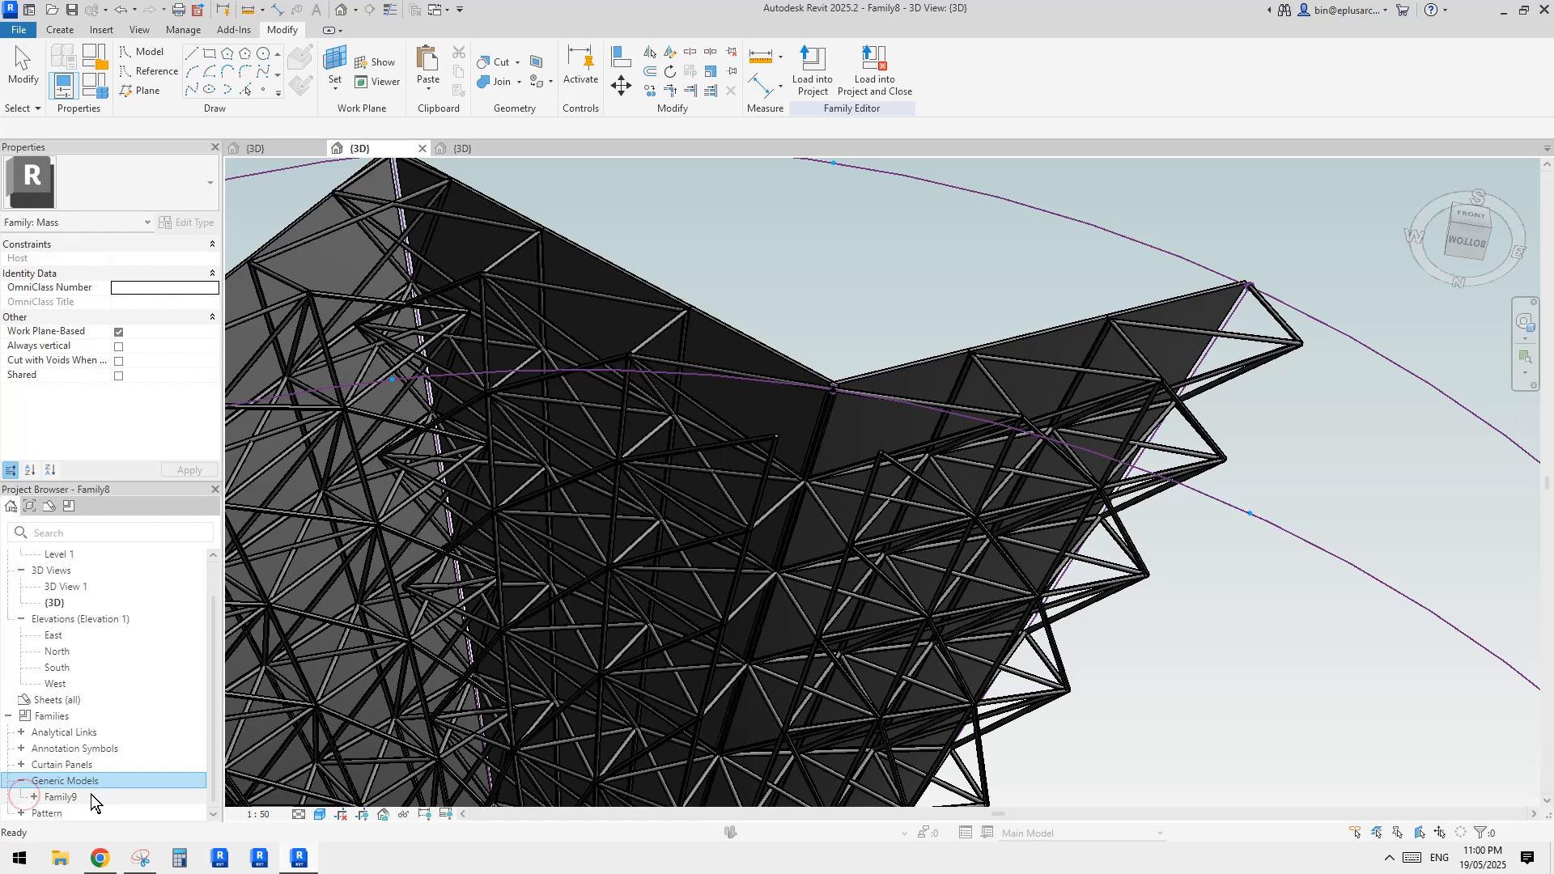
left_click(33, 798)
left_click_drag(77, 800, 498, 728)
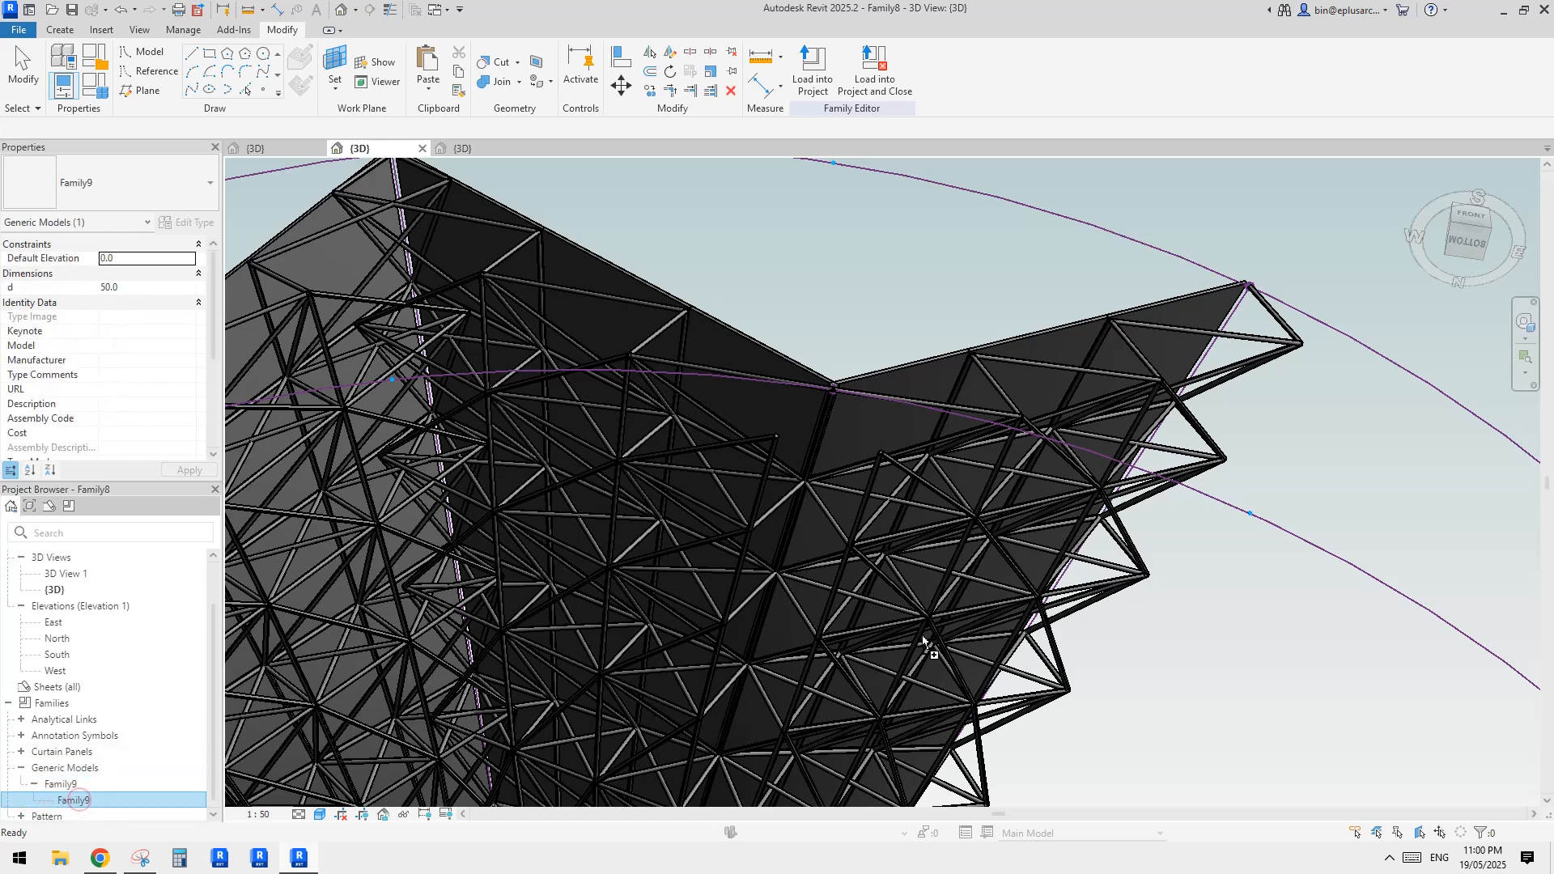
left_click_drag(923, 639, 922, 638)
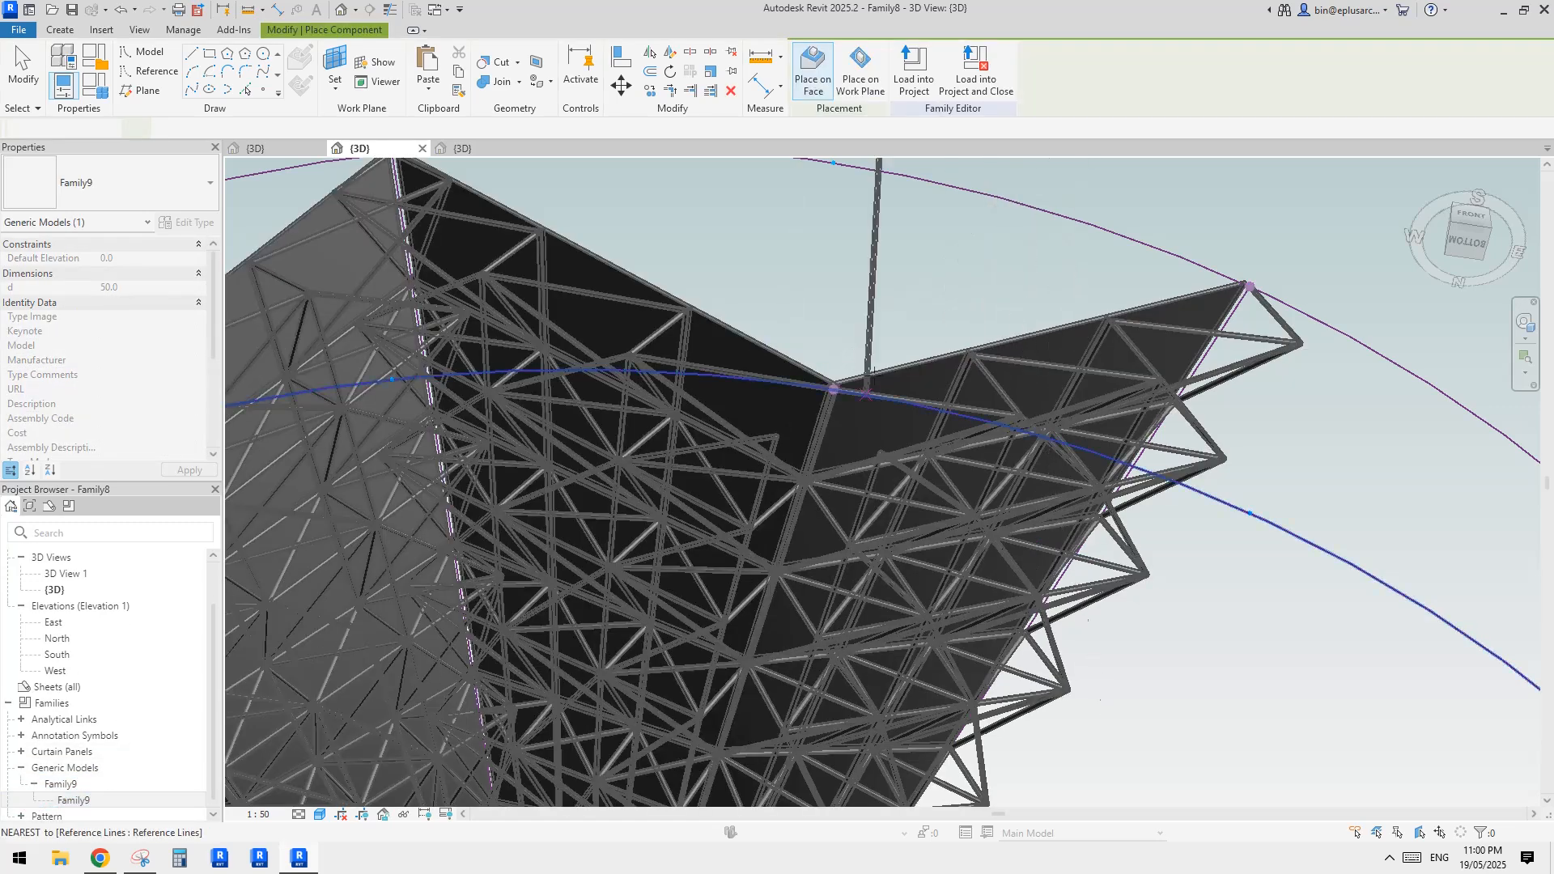
scroll(827, 445, "up", 3)
middle_click_drag(836, 629, 801, 518, "shift")
left_click(822, 310)
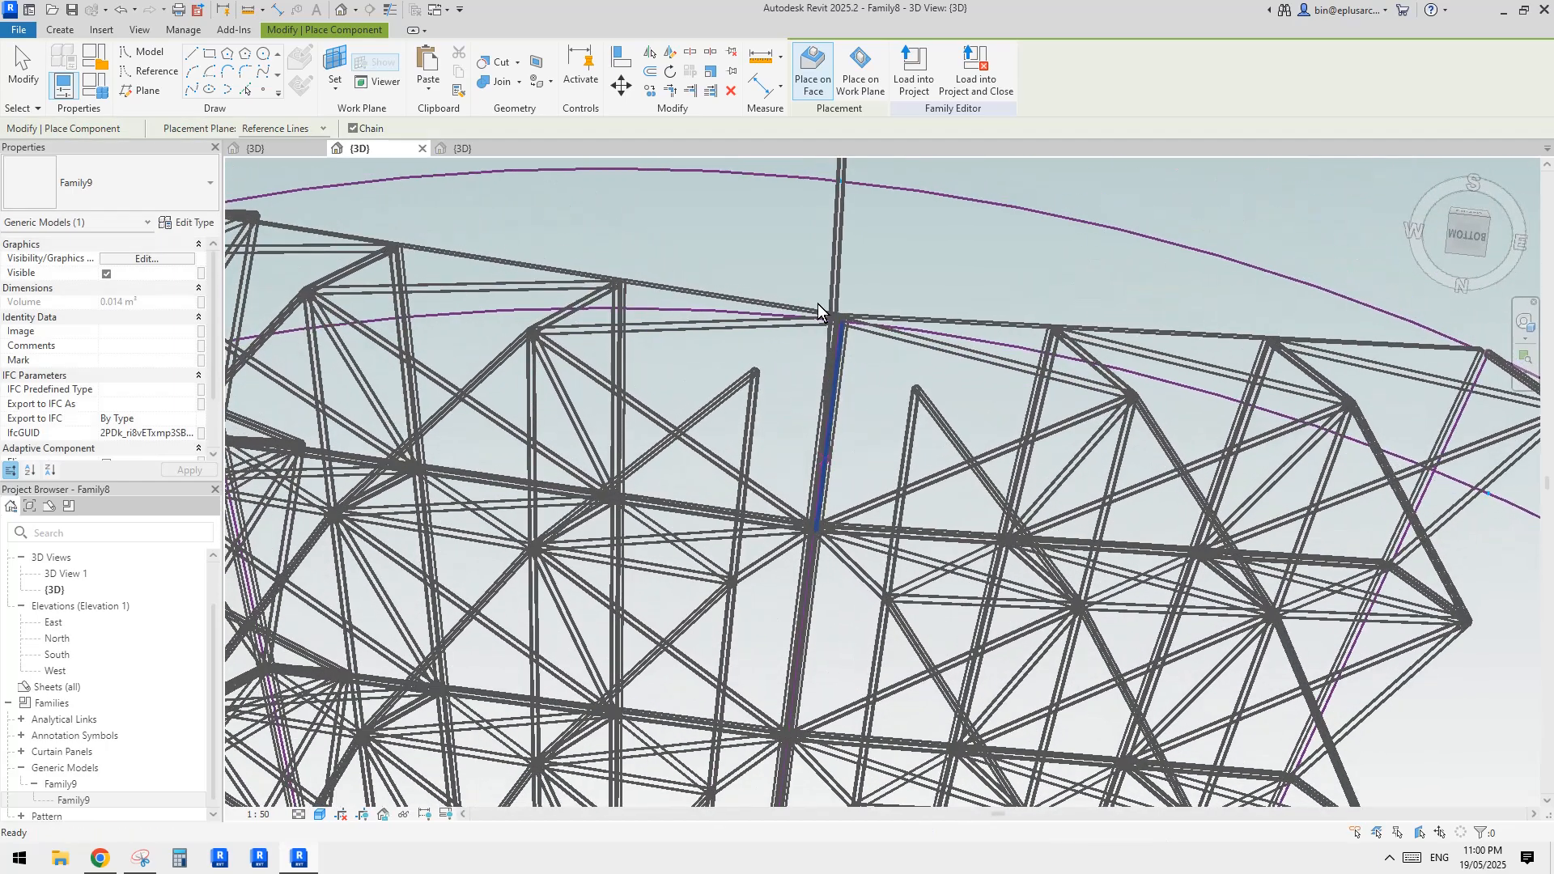
left_click(918, 391)
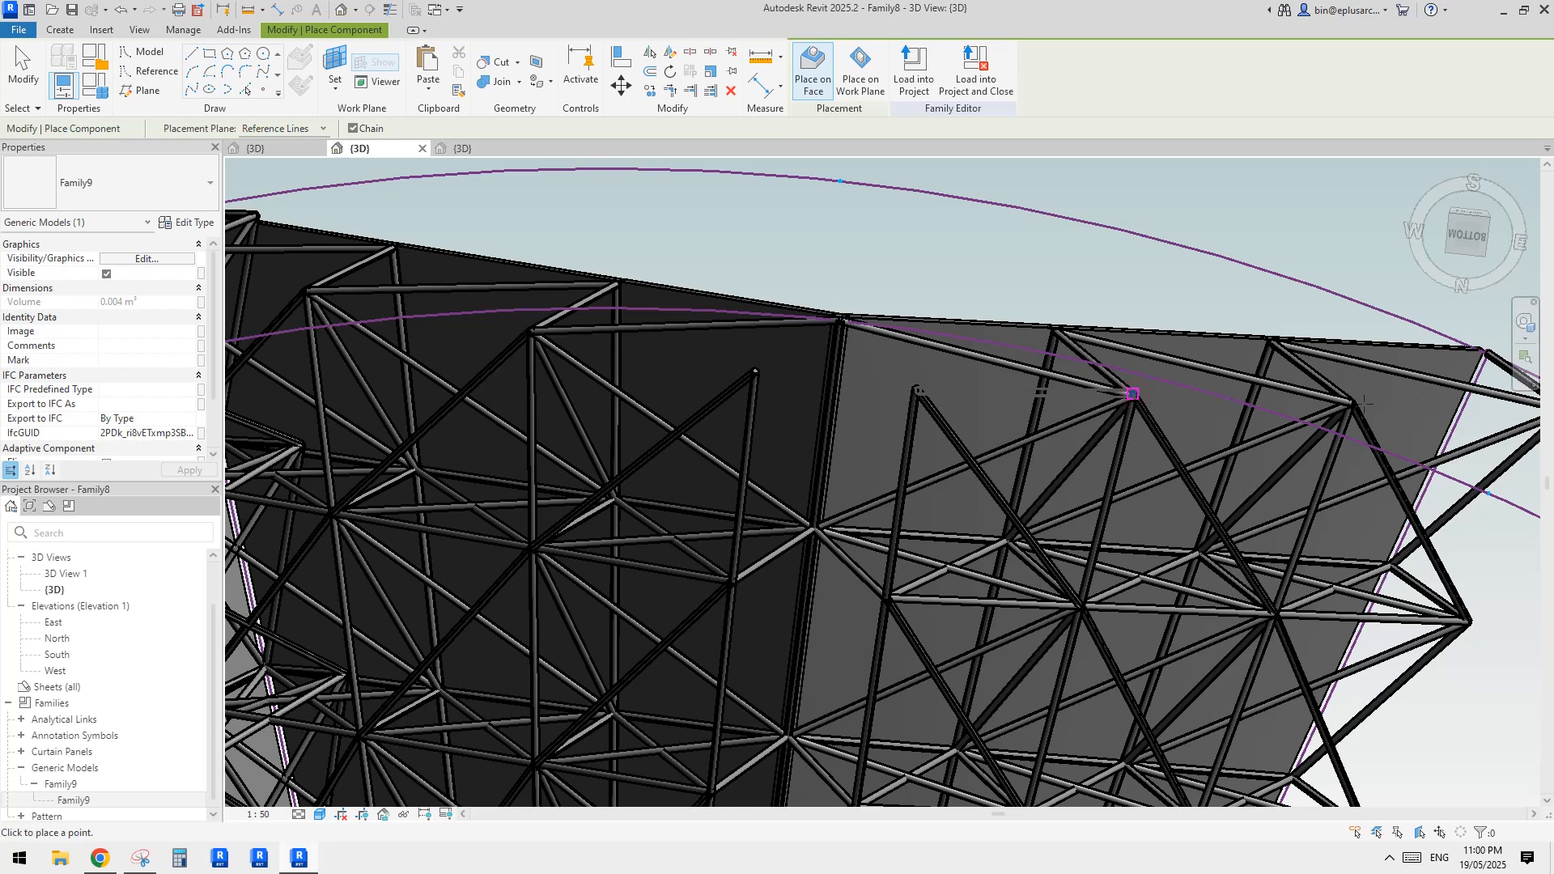
scroll(847, 488, "down", 2)
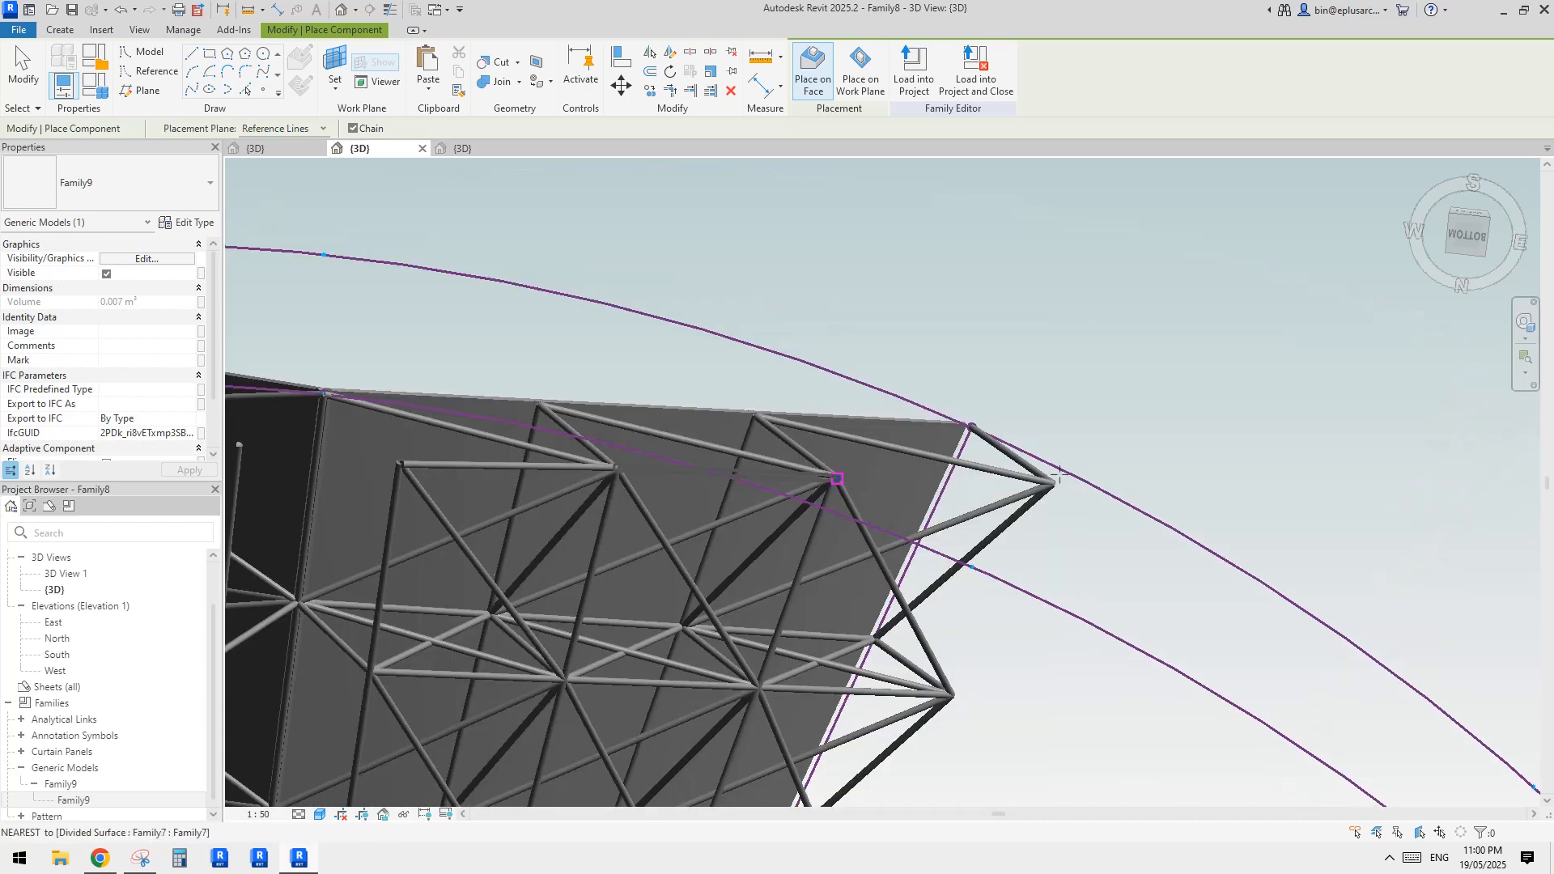
left_click(837, 479)
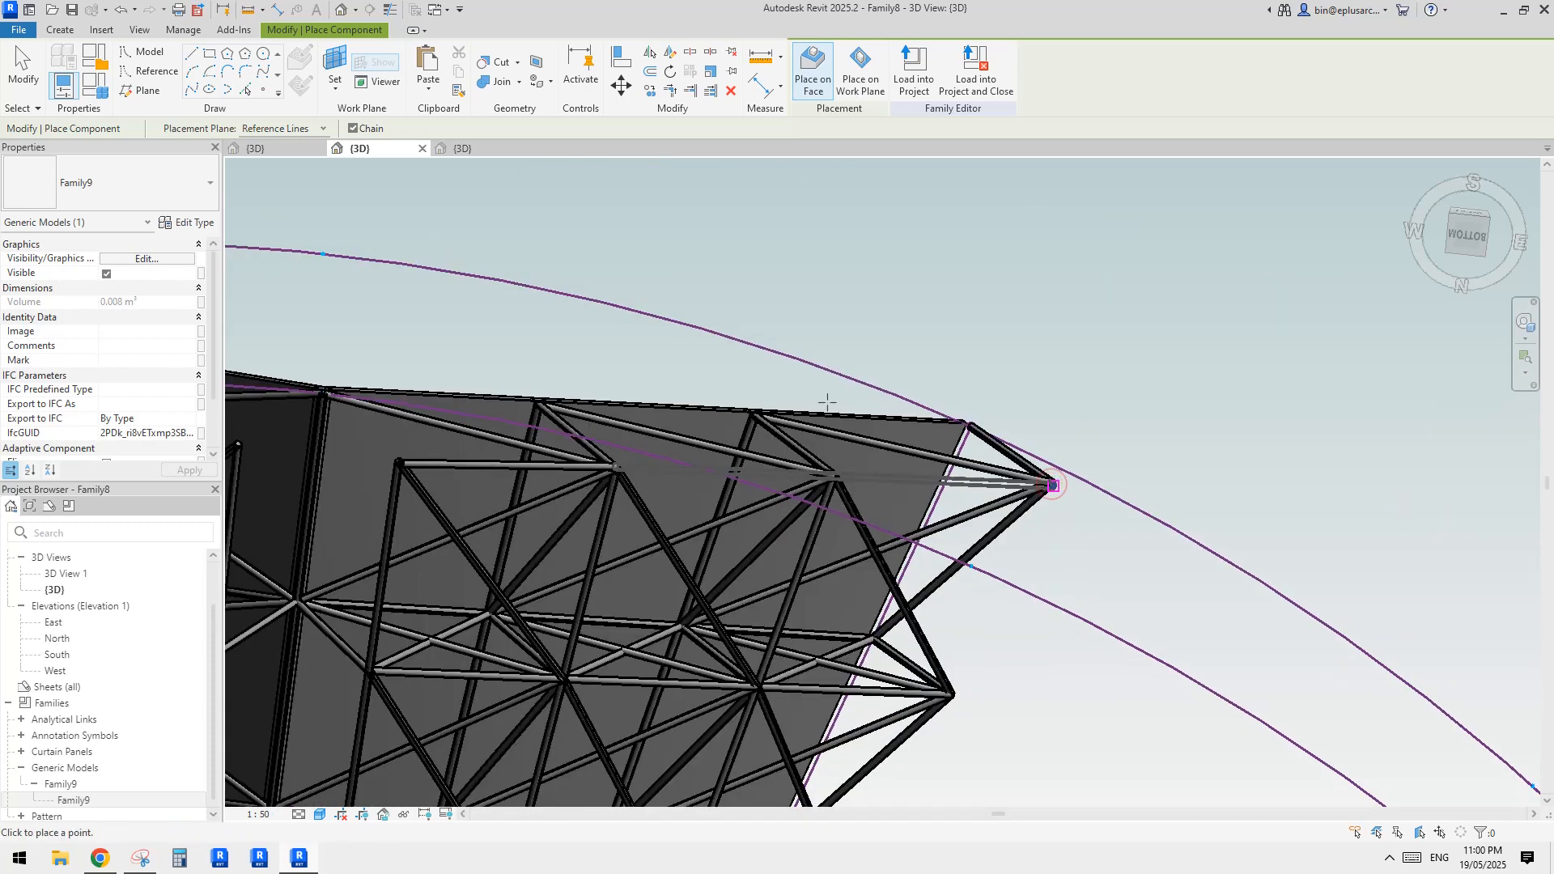
key("Escape")
key("Escape")
Examine the gap between adjacent trusses along the fold from several angles and check the added strut by selecting it
scroll(788, 493, "down", 3)
middle_click_drag(789, 518, 1041, 468)
scroll(1008, 400, "up", 3)
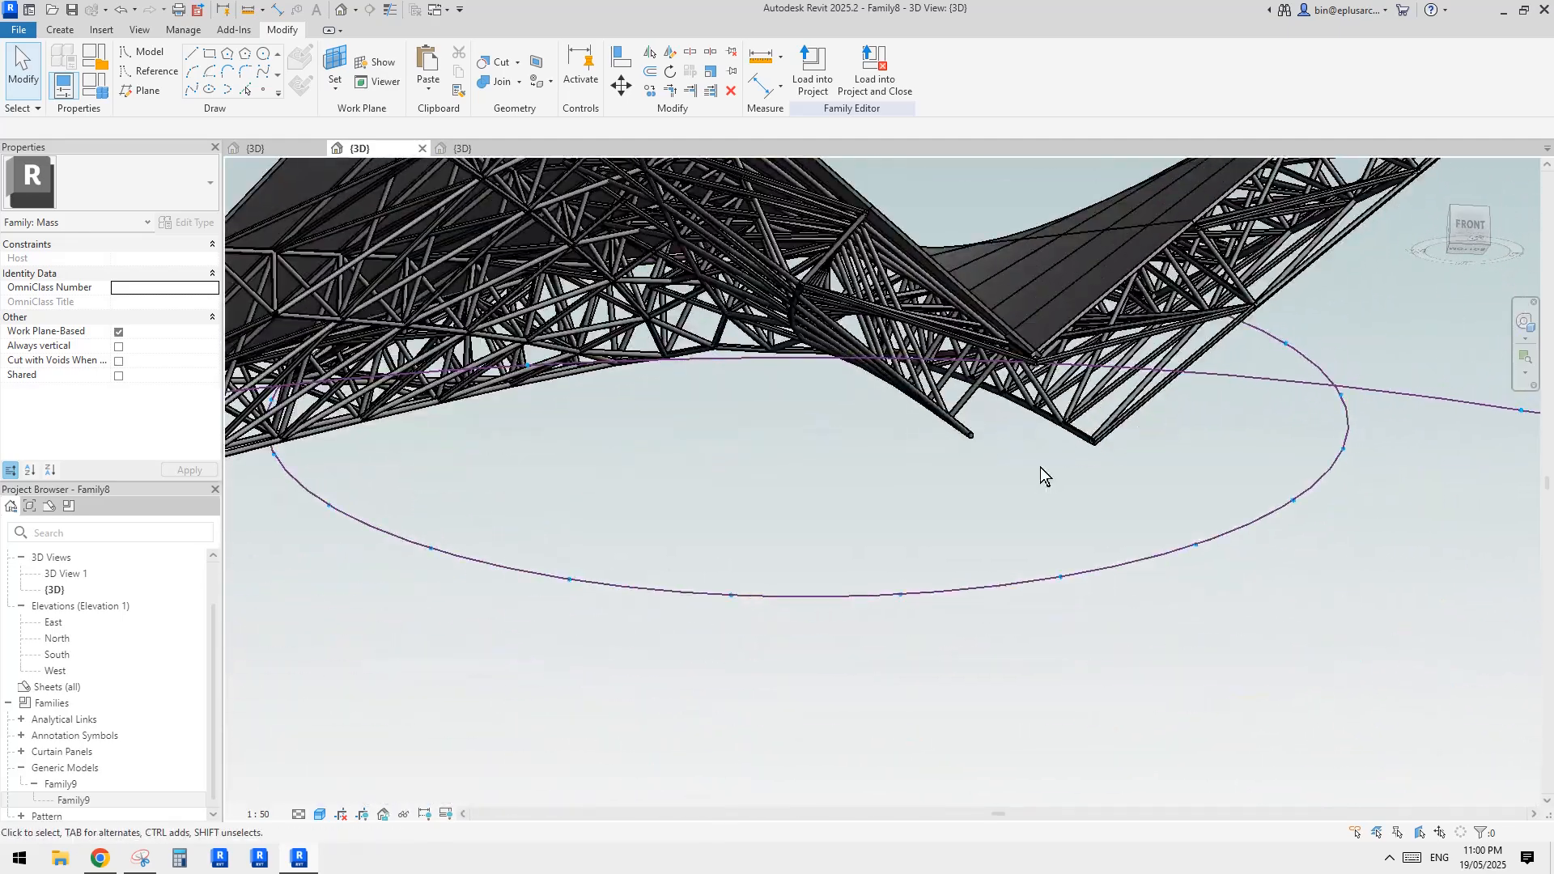
scroll(1037, 414, "down", 2)
middle_click_drag(1037, 413, 950, 449, "shift")
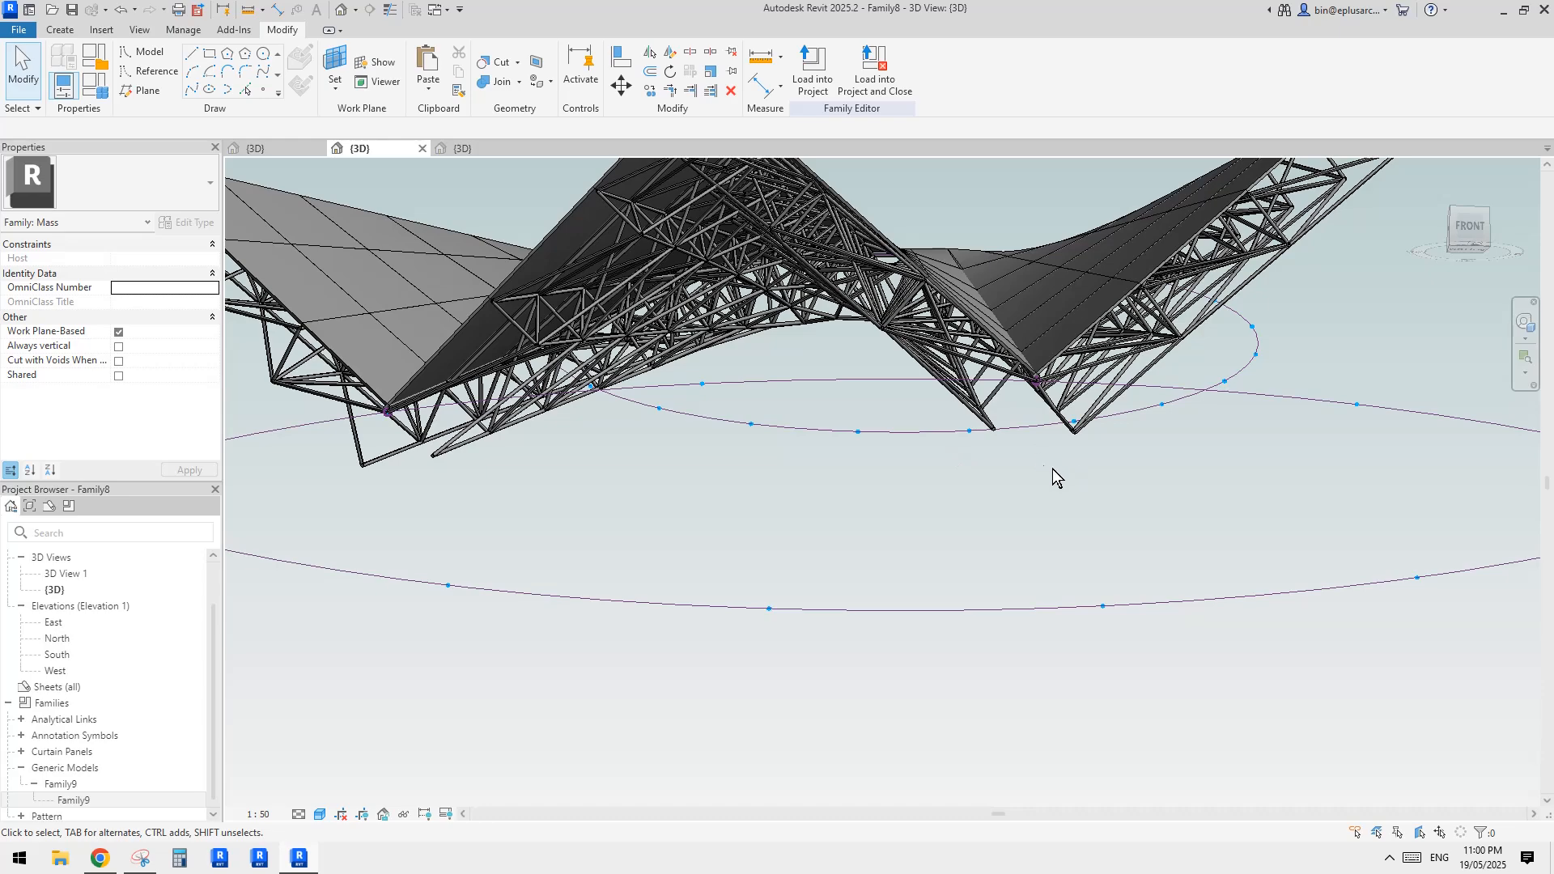
middle_click_drag(1052, 469, 1003, 437)
middle_click_drag(1003, 437, 978, 484, "shift")
scroll(970, 492, "down", 2)
scroll(977, 444, "up", 3)
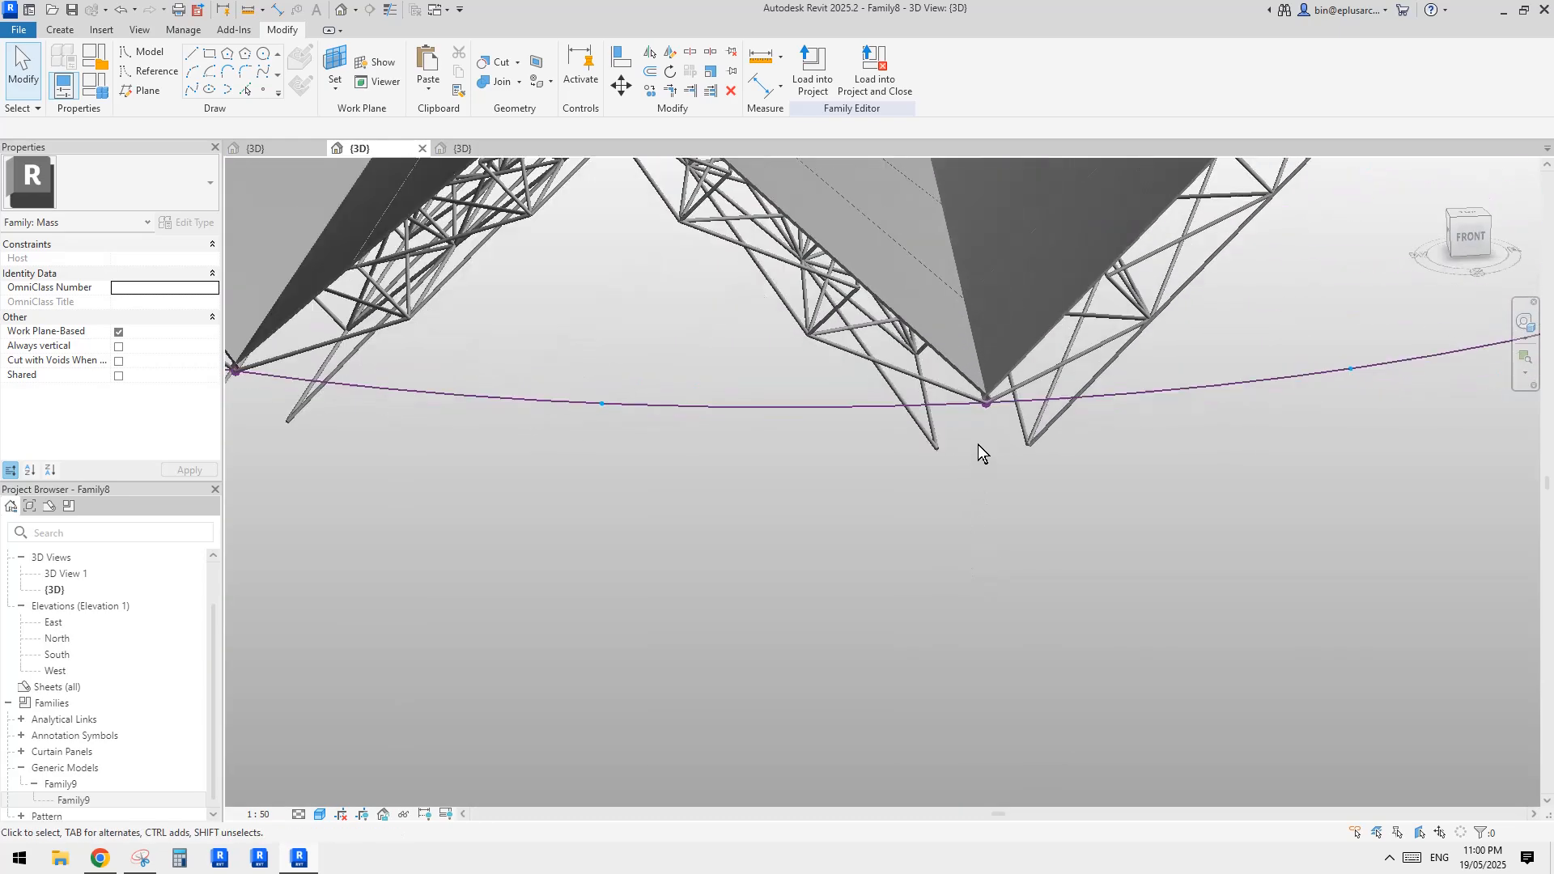
scroll(978, 444, "down", 5)
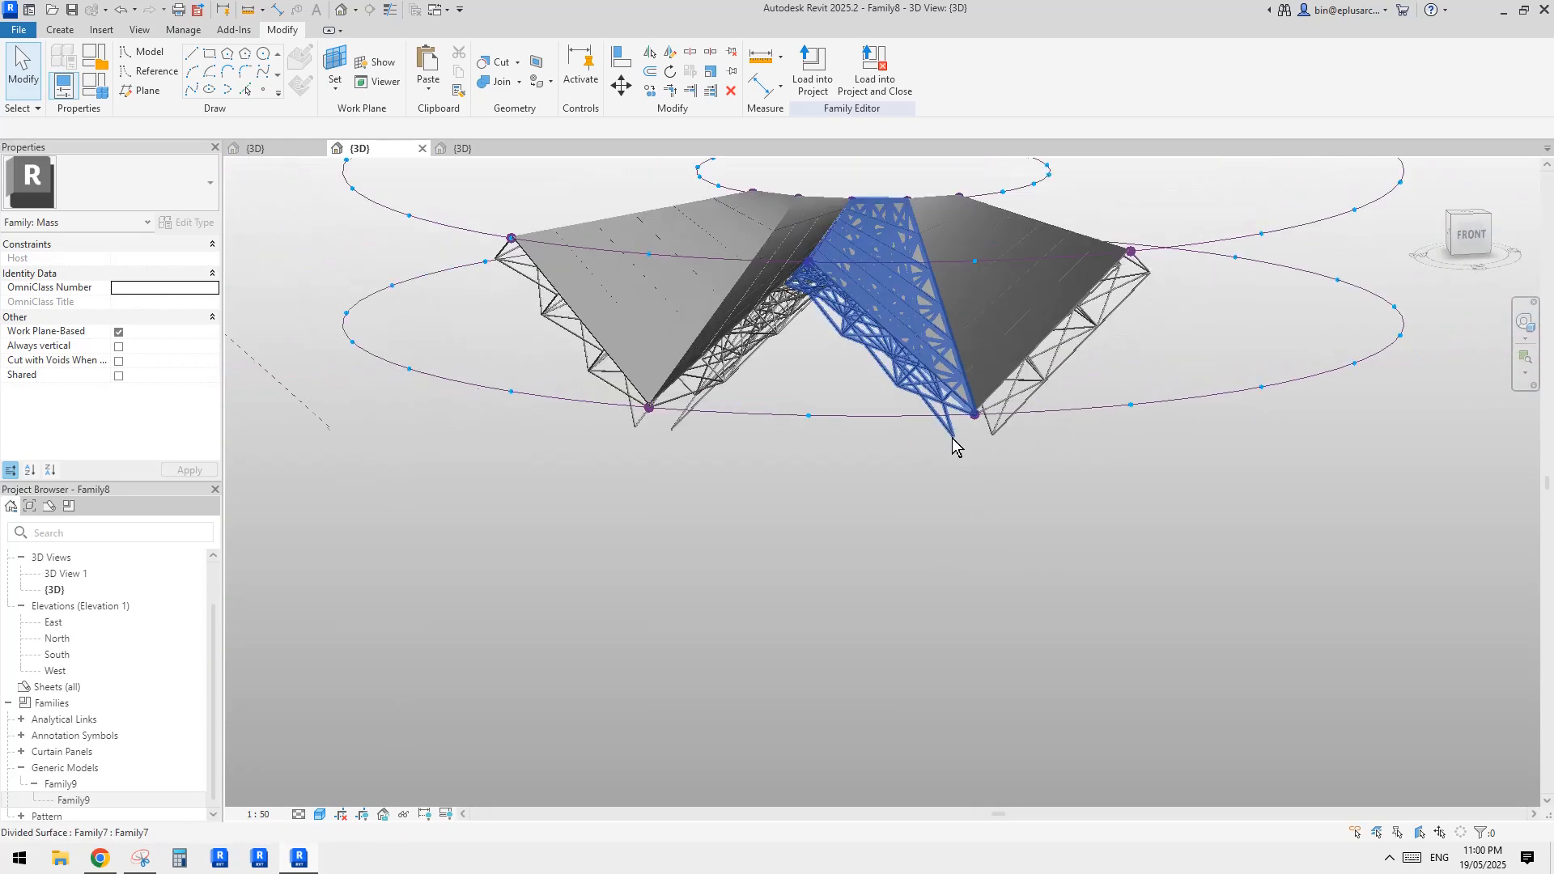
middle_click_drag(951, 441, 989, 374, "shift")
scroll(963, 445, "up", 5)
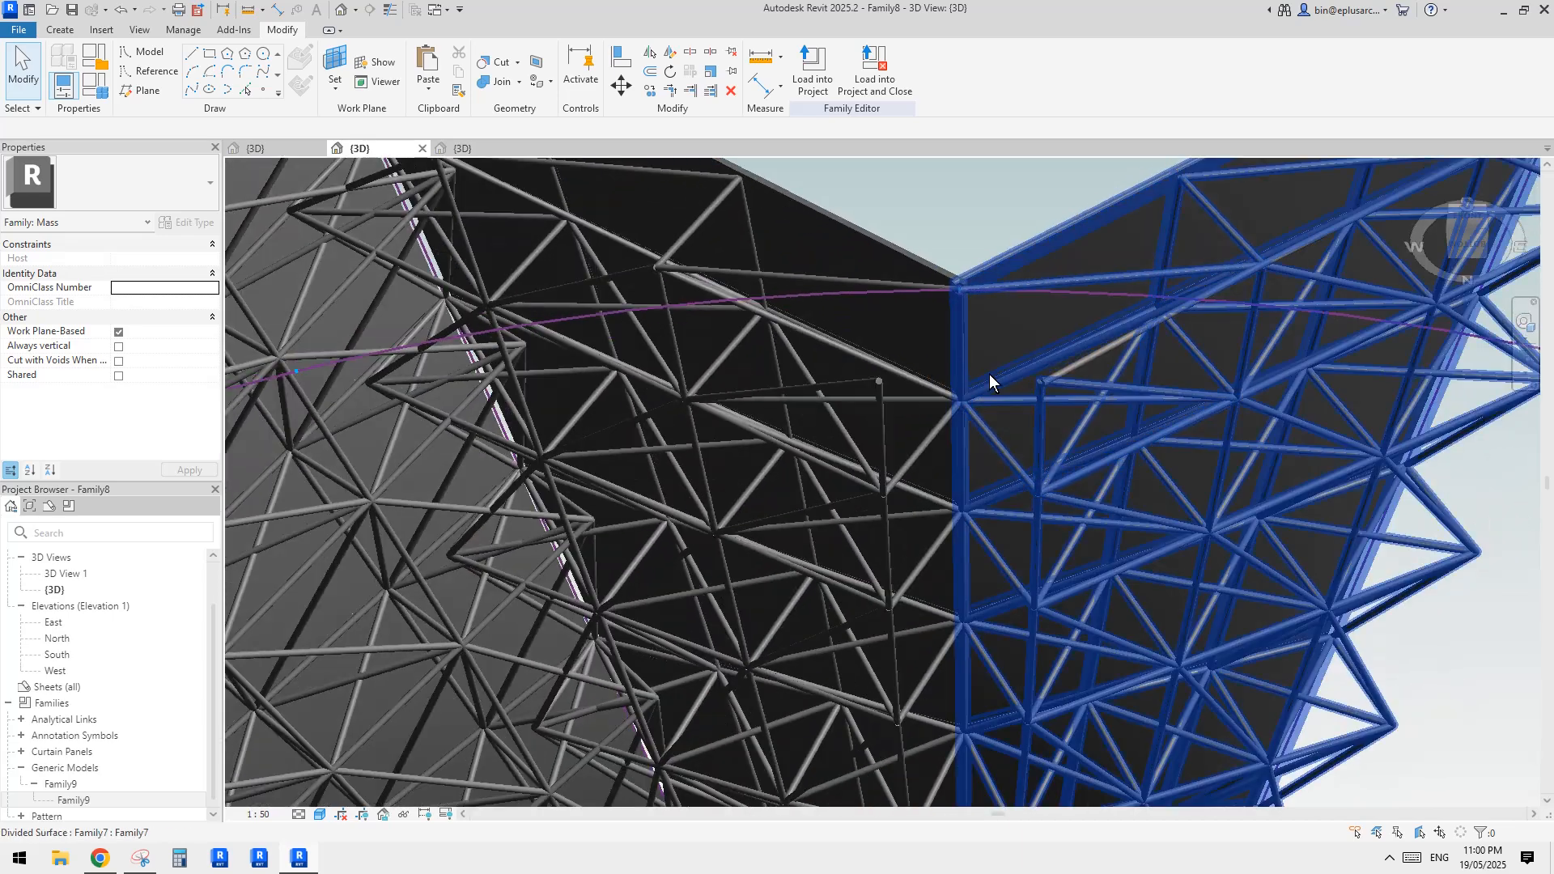
left_click(1072, 370)
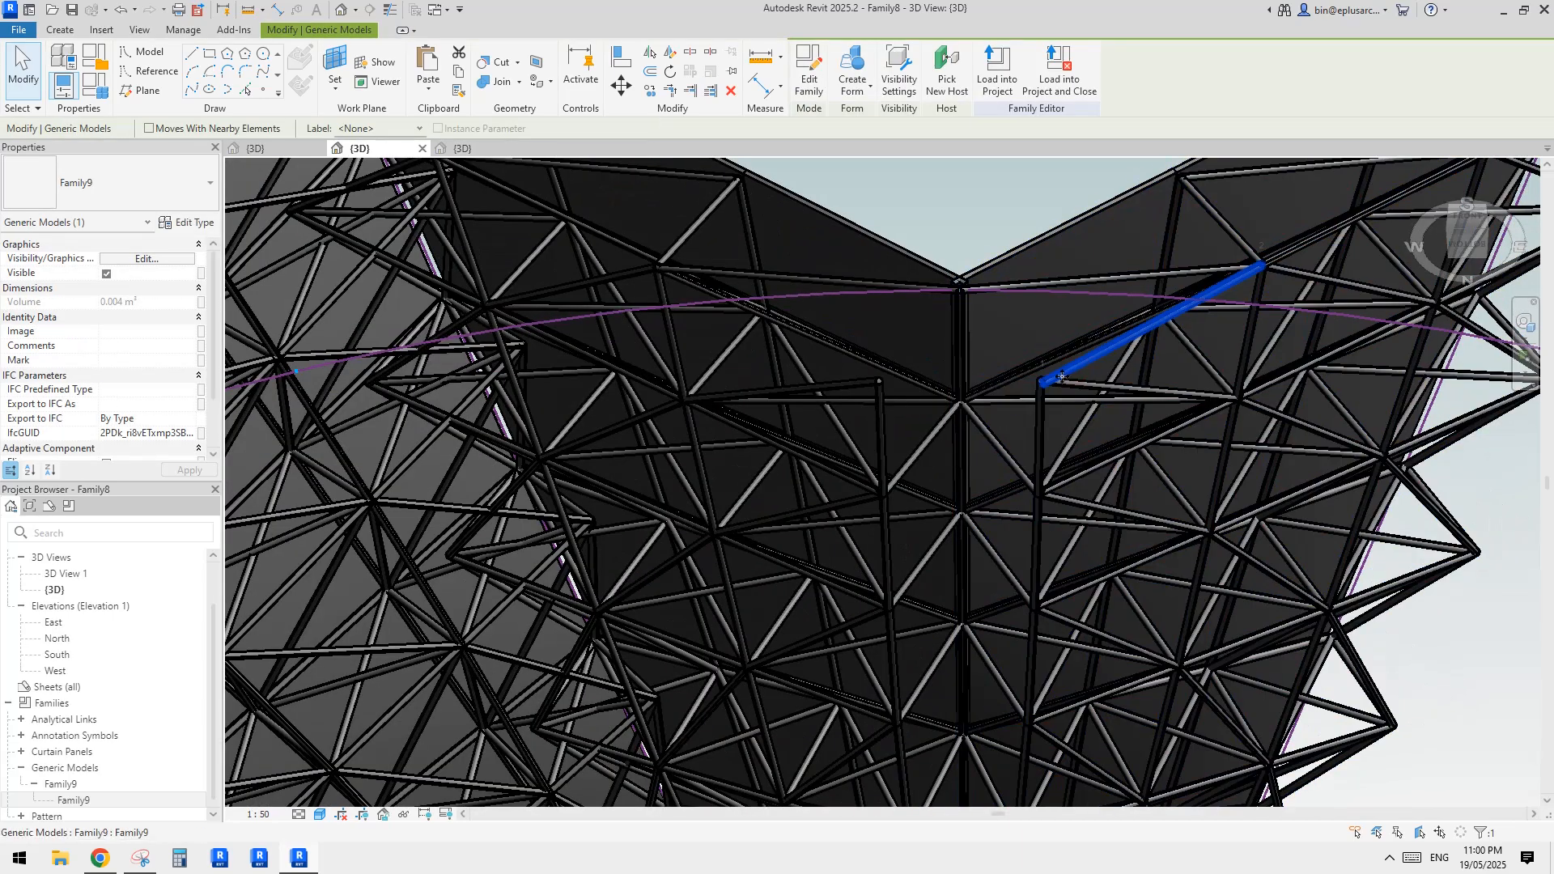
key("Escape")
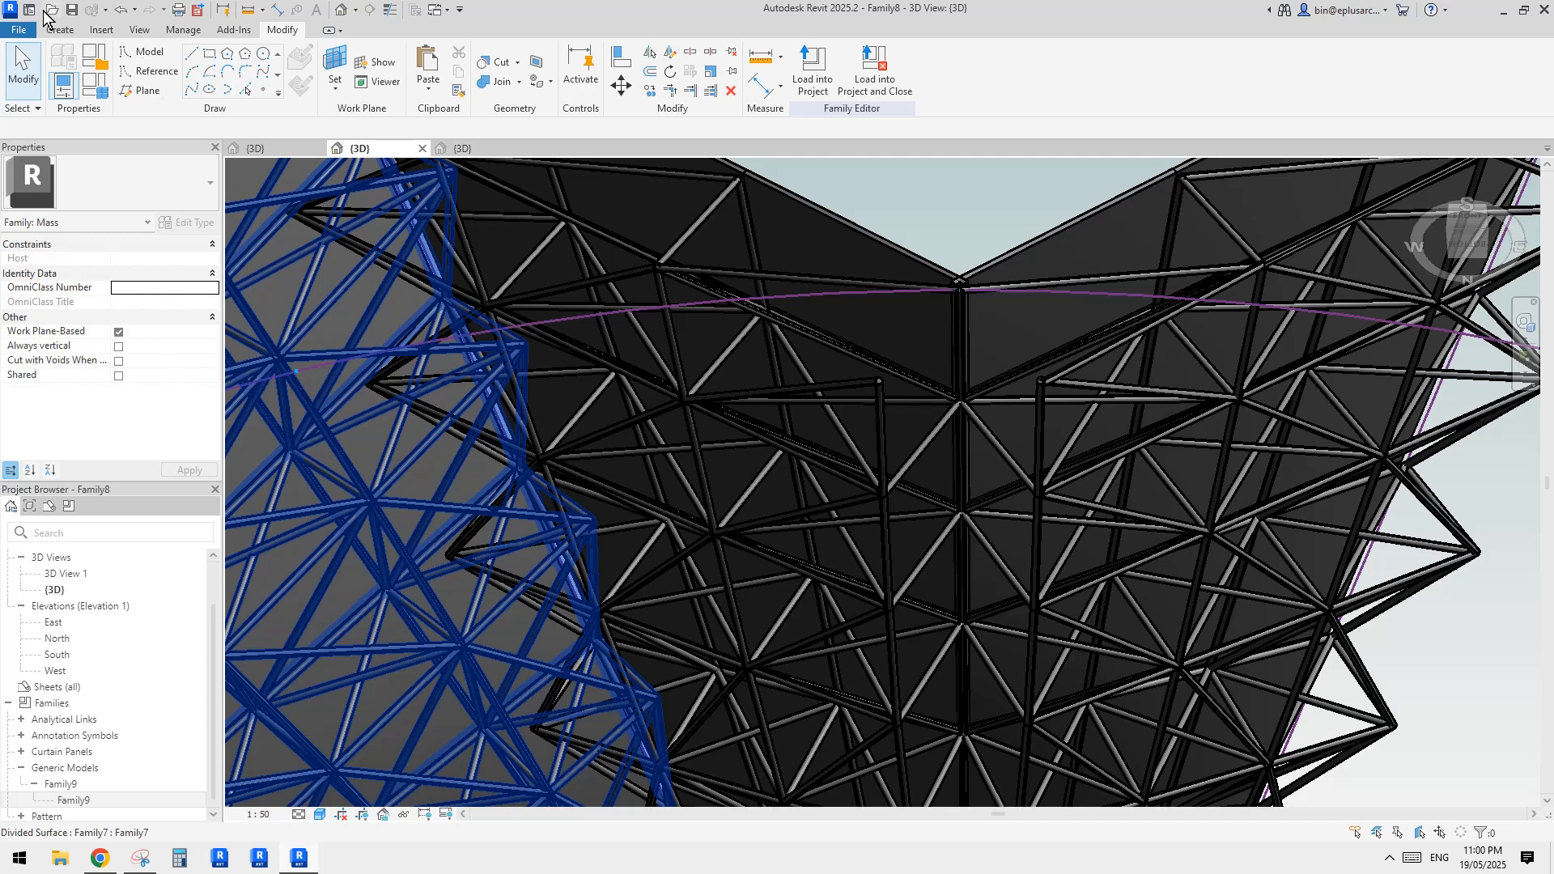
left_click(61, 29)
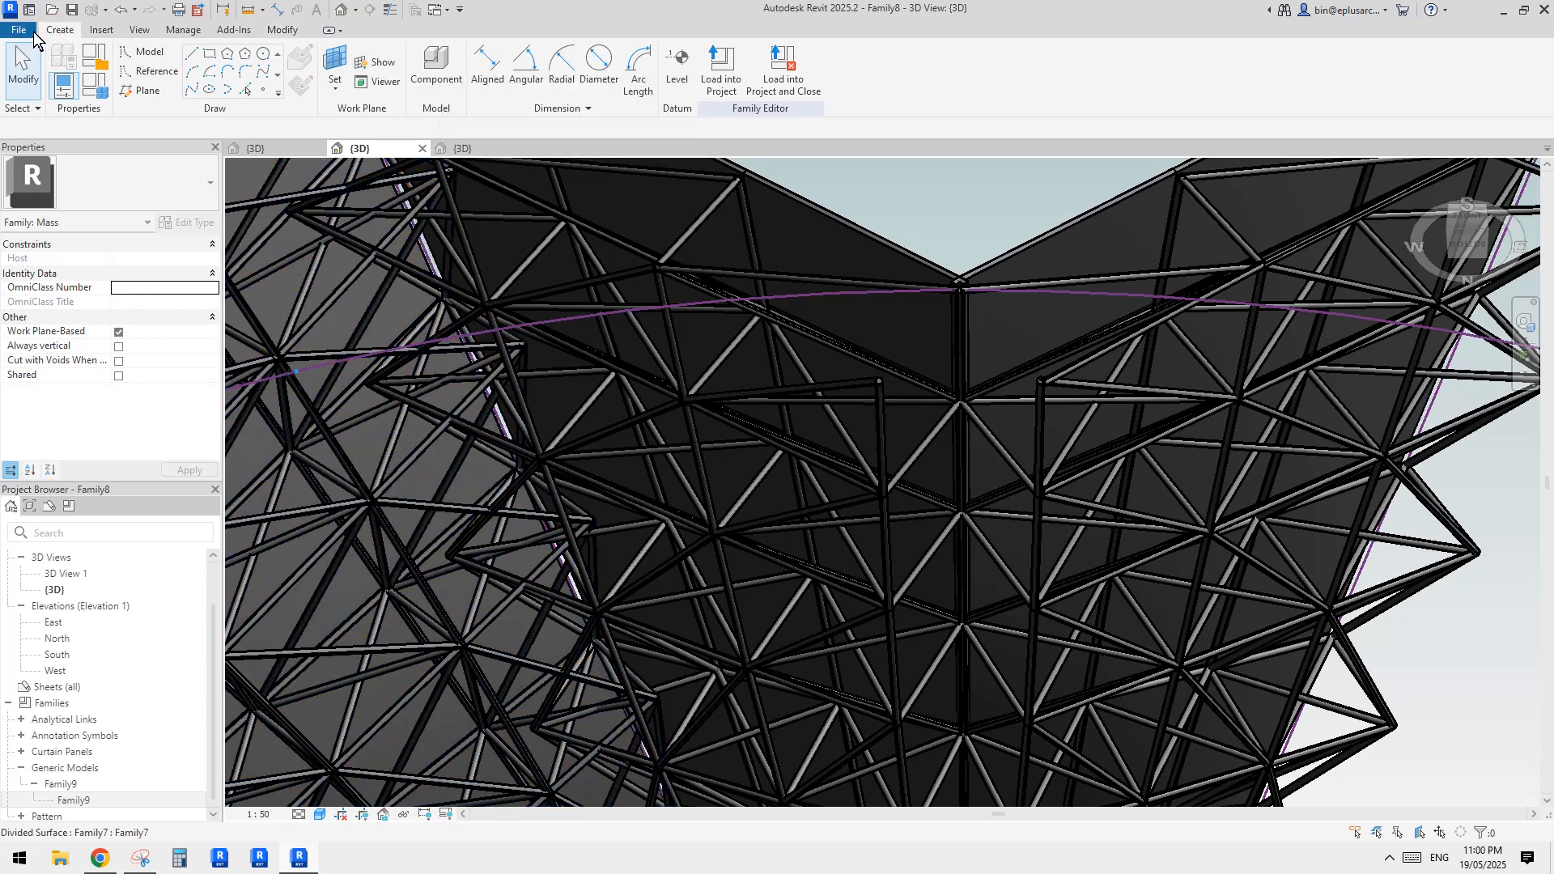
Try to place a Family9 strut spanning the valley fold between the topmost free lower nodes of the two adjacent trusses
left_click(436, 67)
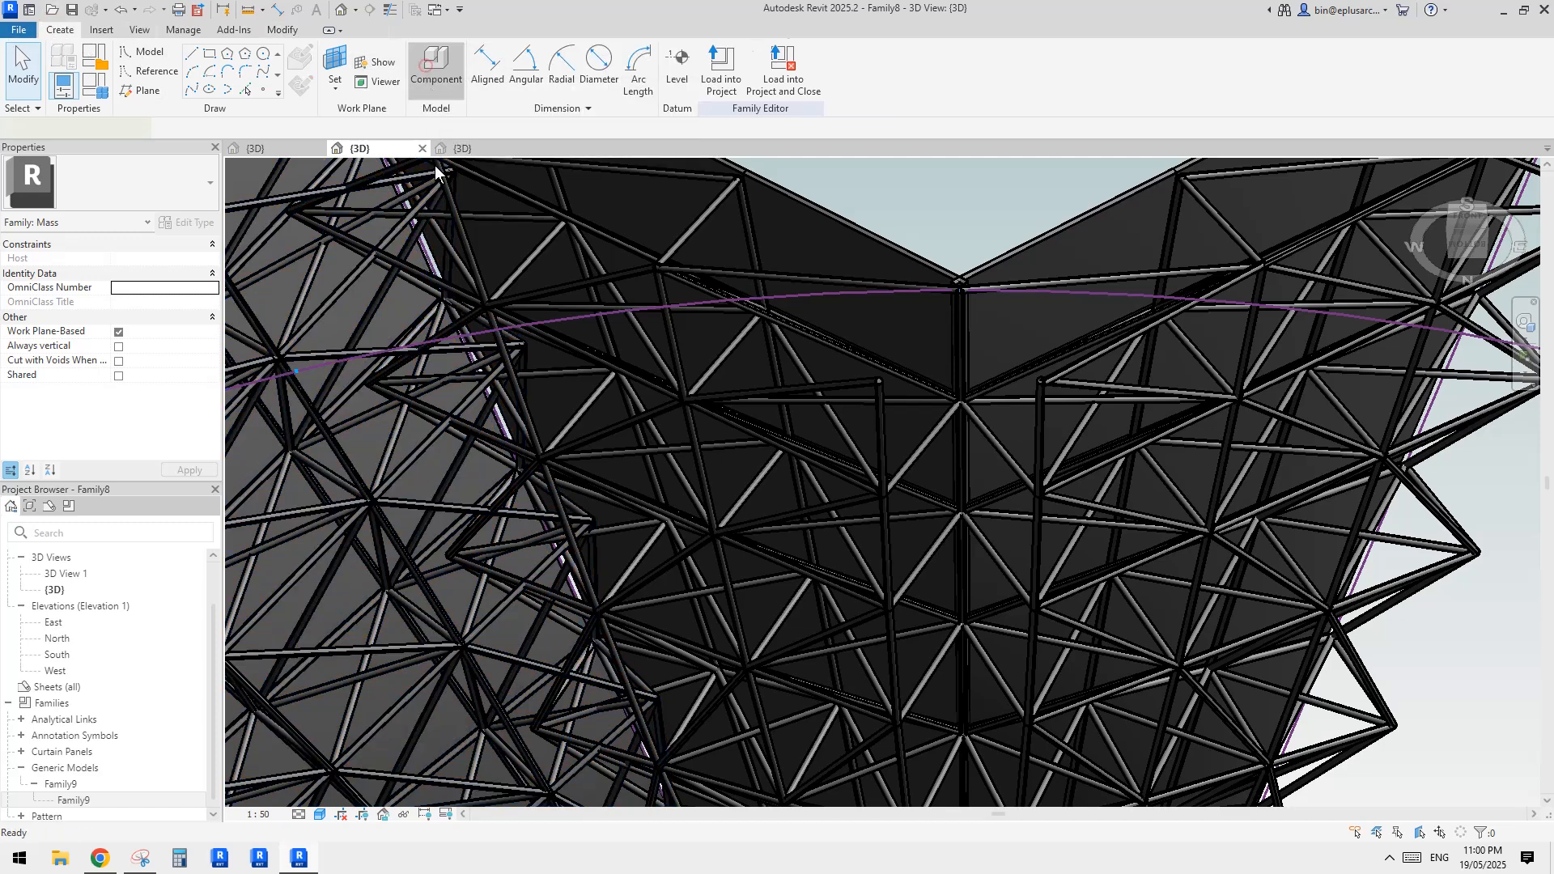
left_click(120, 177)
left_click(65, 263)
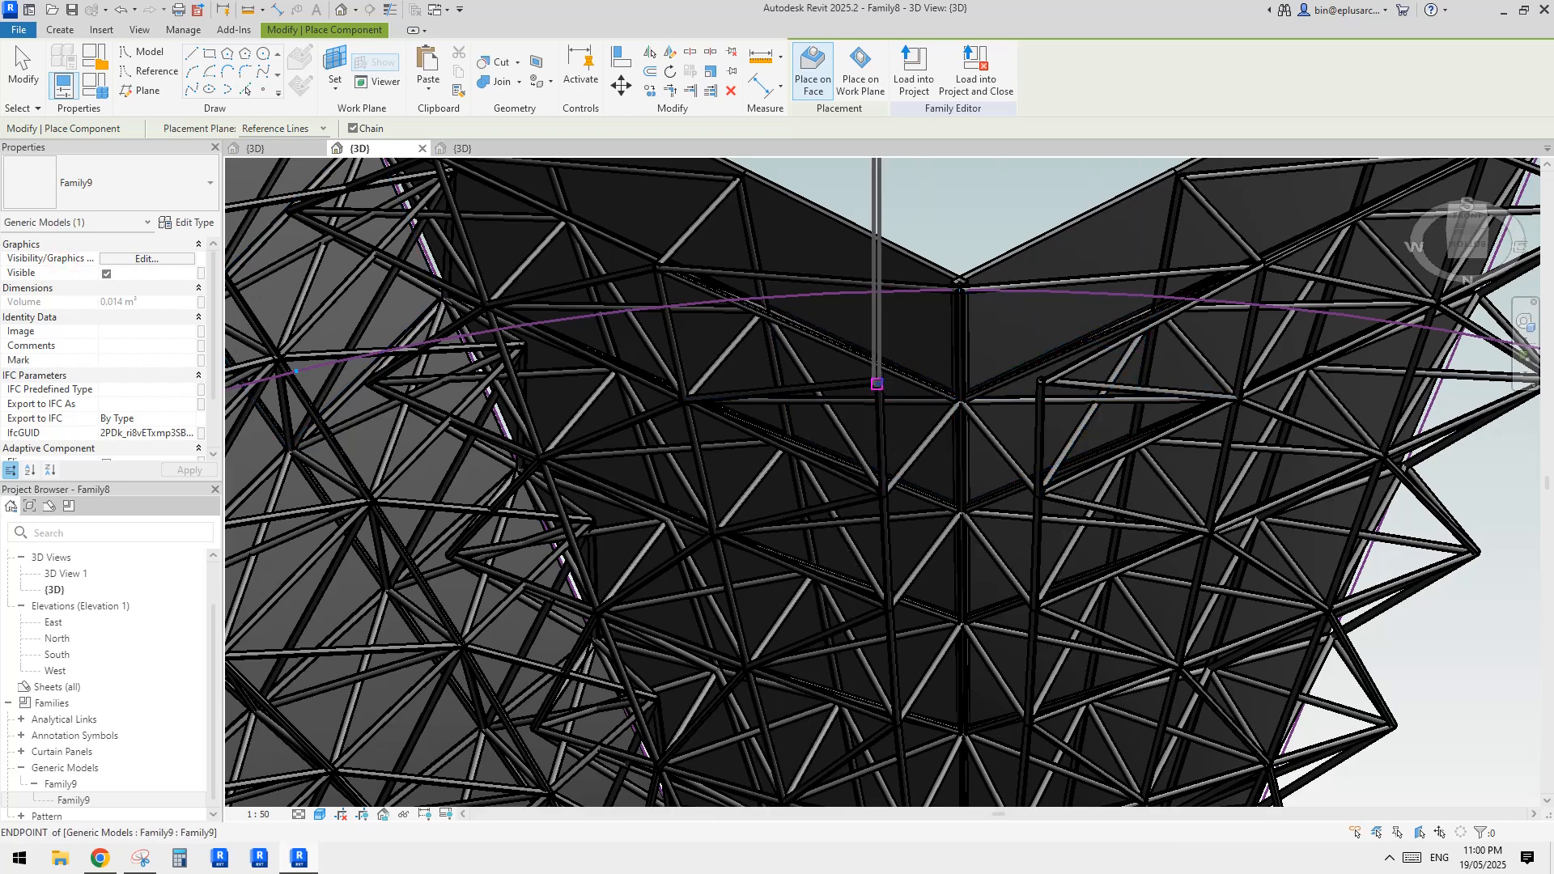
scroll(876, 382, "up", 2)
left_click(877, 378)
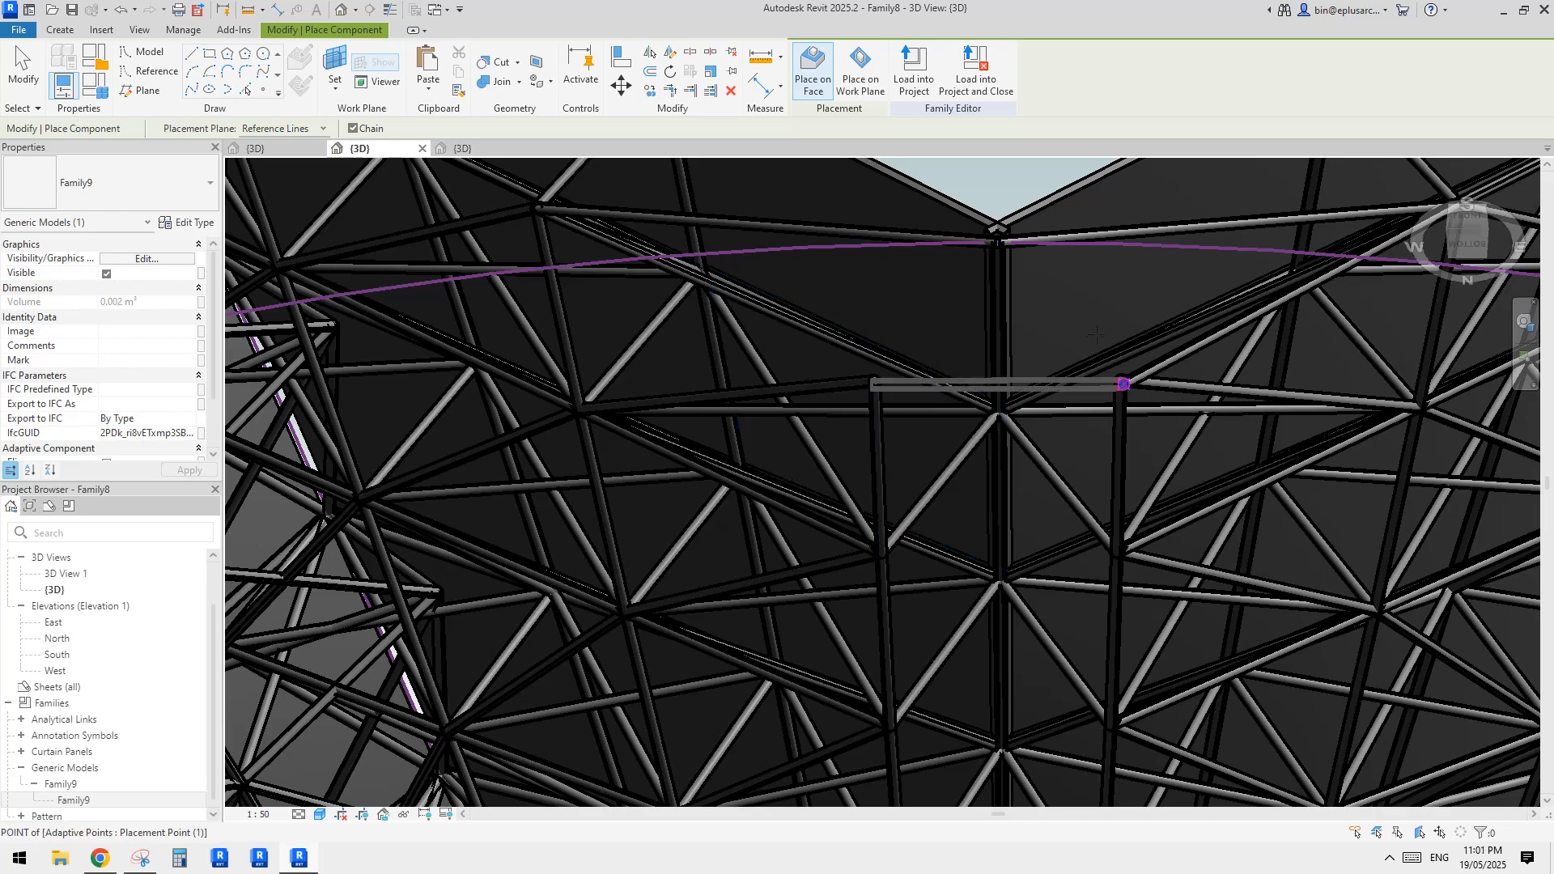
key("Escape")
key("Escape")
Examine how the truss struts of the two adjacent surfaces cross each other beneath the ridge fold, selecting individual elements near the peak
scroll(902, 322, "down", 10)
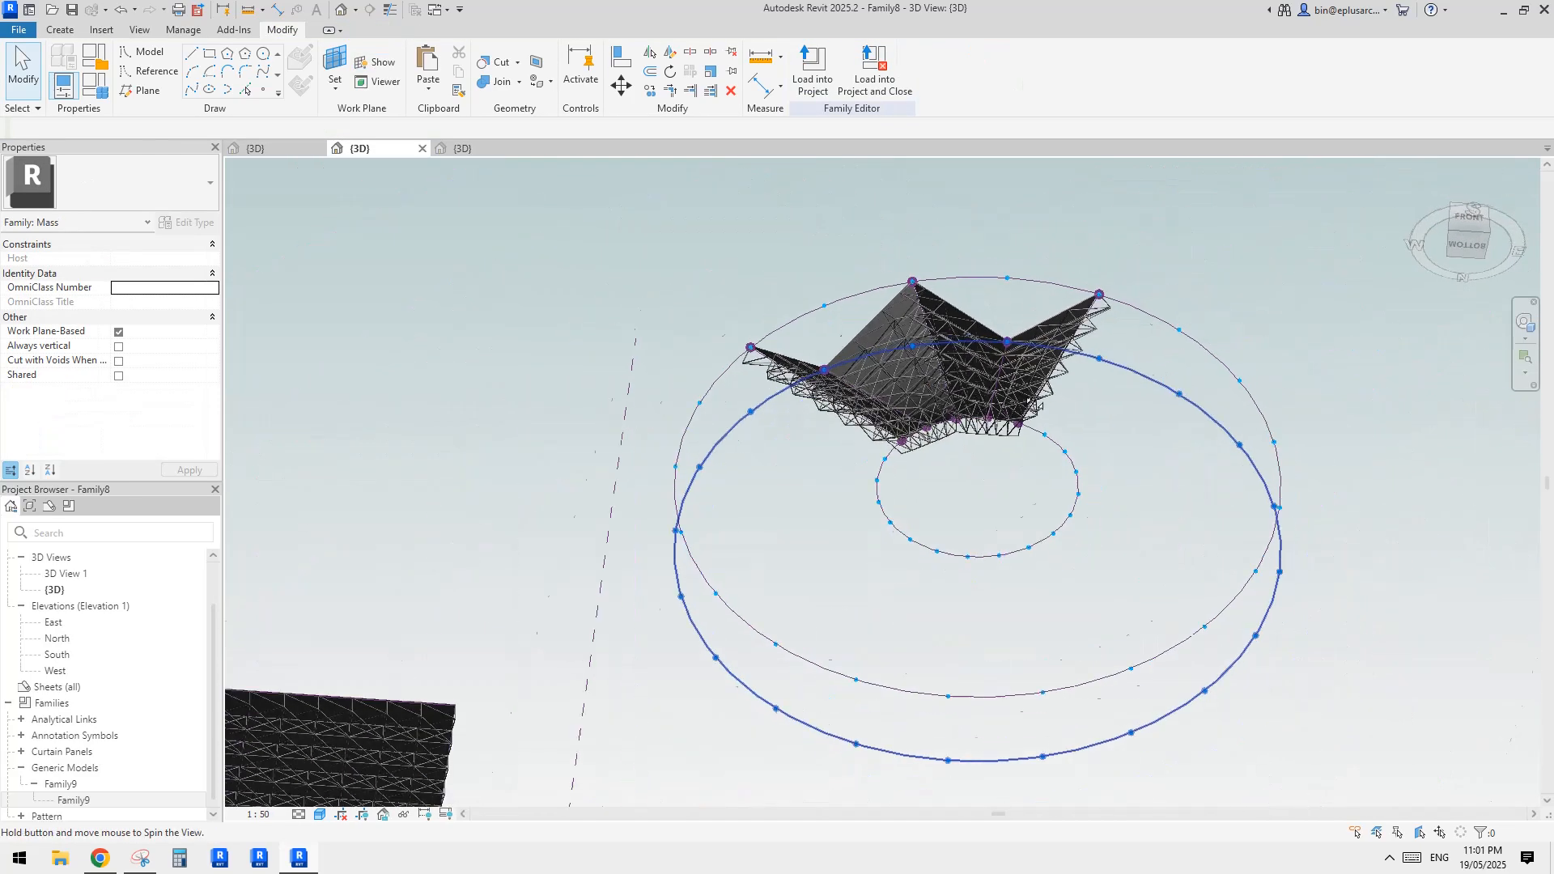
scroll(903, 322, "up", 6)
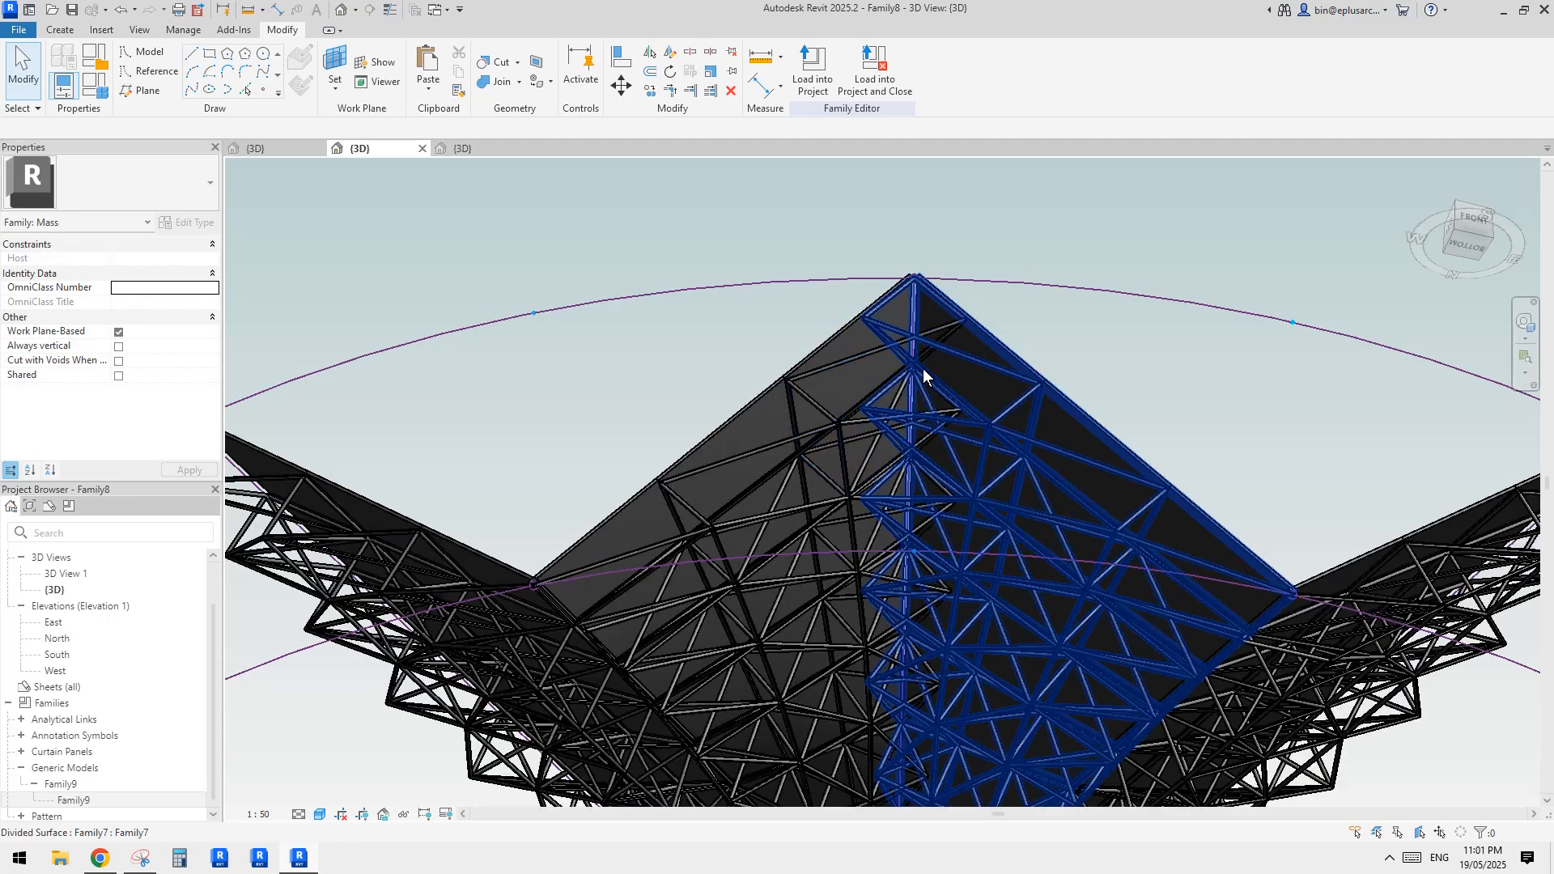
left_click(927, 379)
scroll(927, 379, "up", 1)
key("Escape")
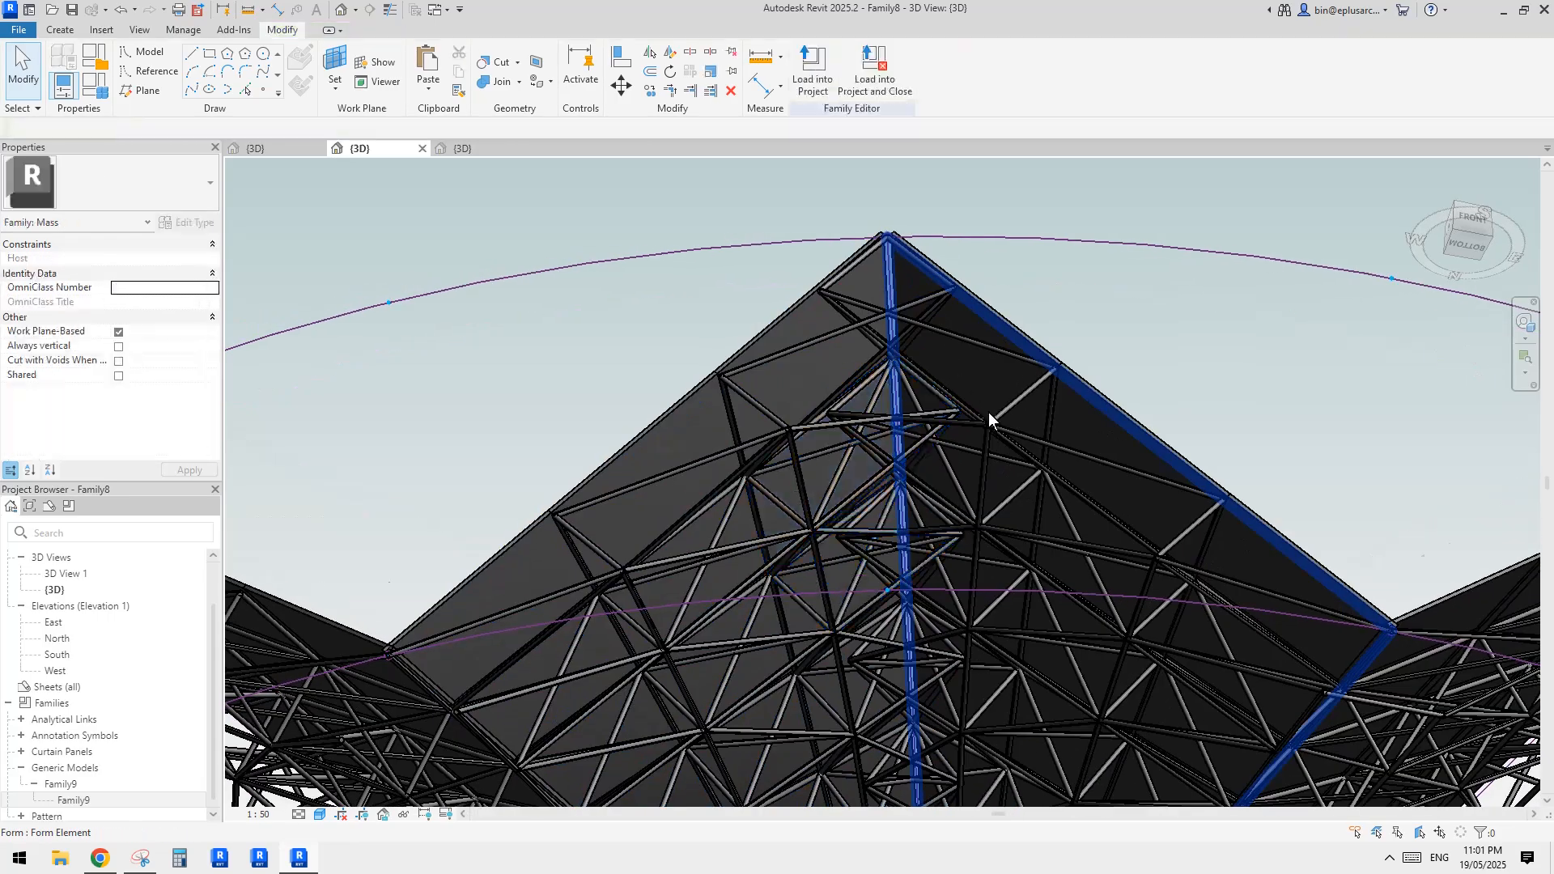
scroll(988, 411, "down", 2)
middle_click_drag(988, 411, 947, 585, "shift")
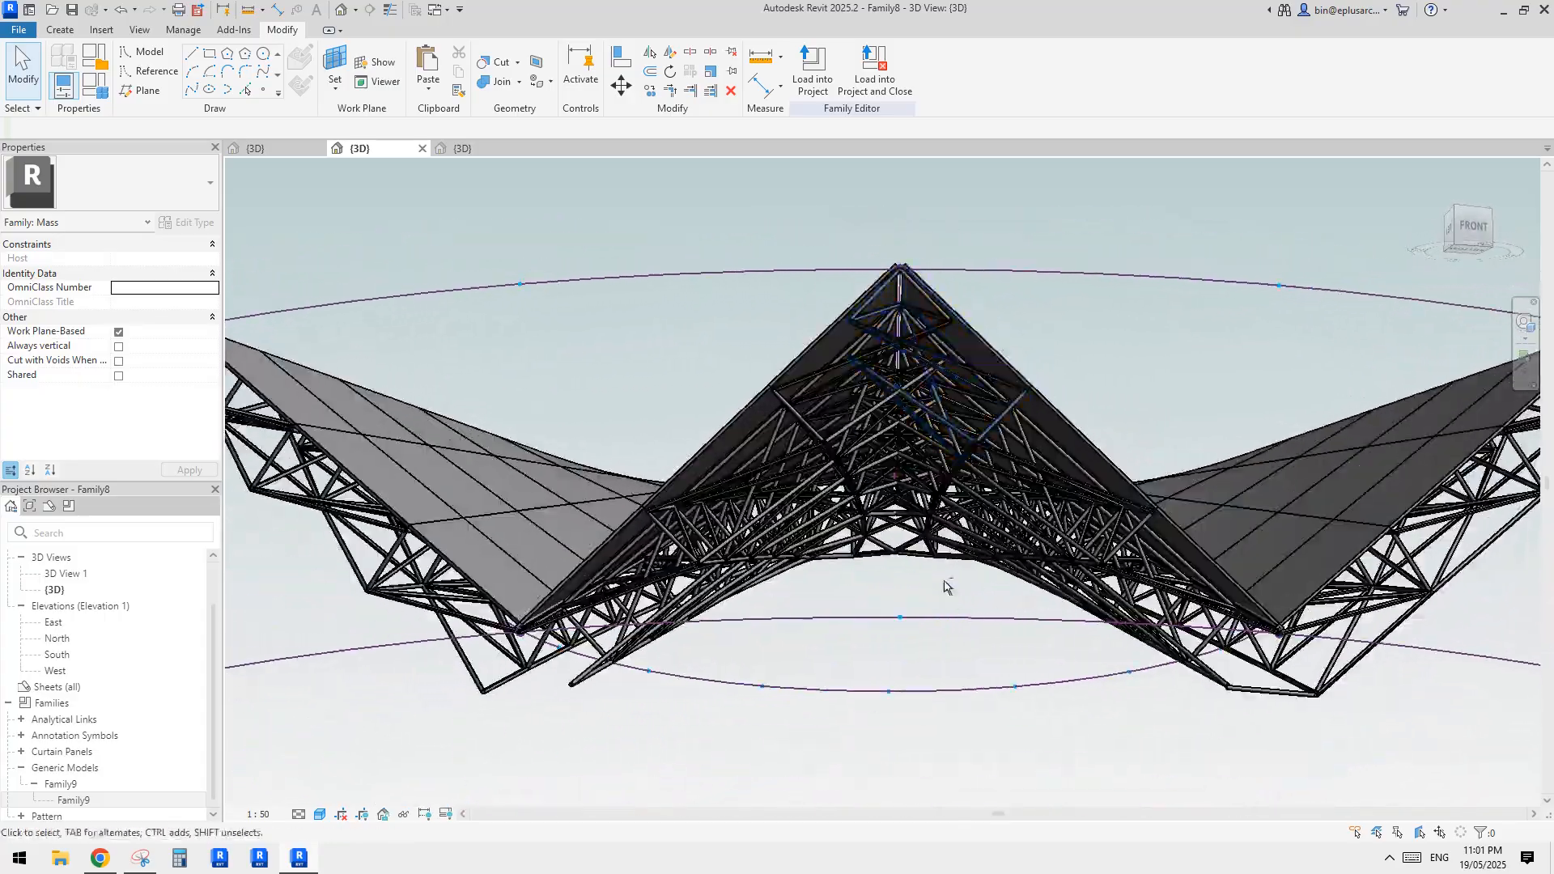
scroll(908, 325, "up", 1)
middle_click_drag(909, 329, 960, 327, "shift")
left_click(964, 316)
key("Escape")
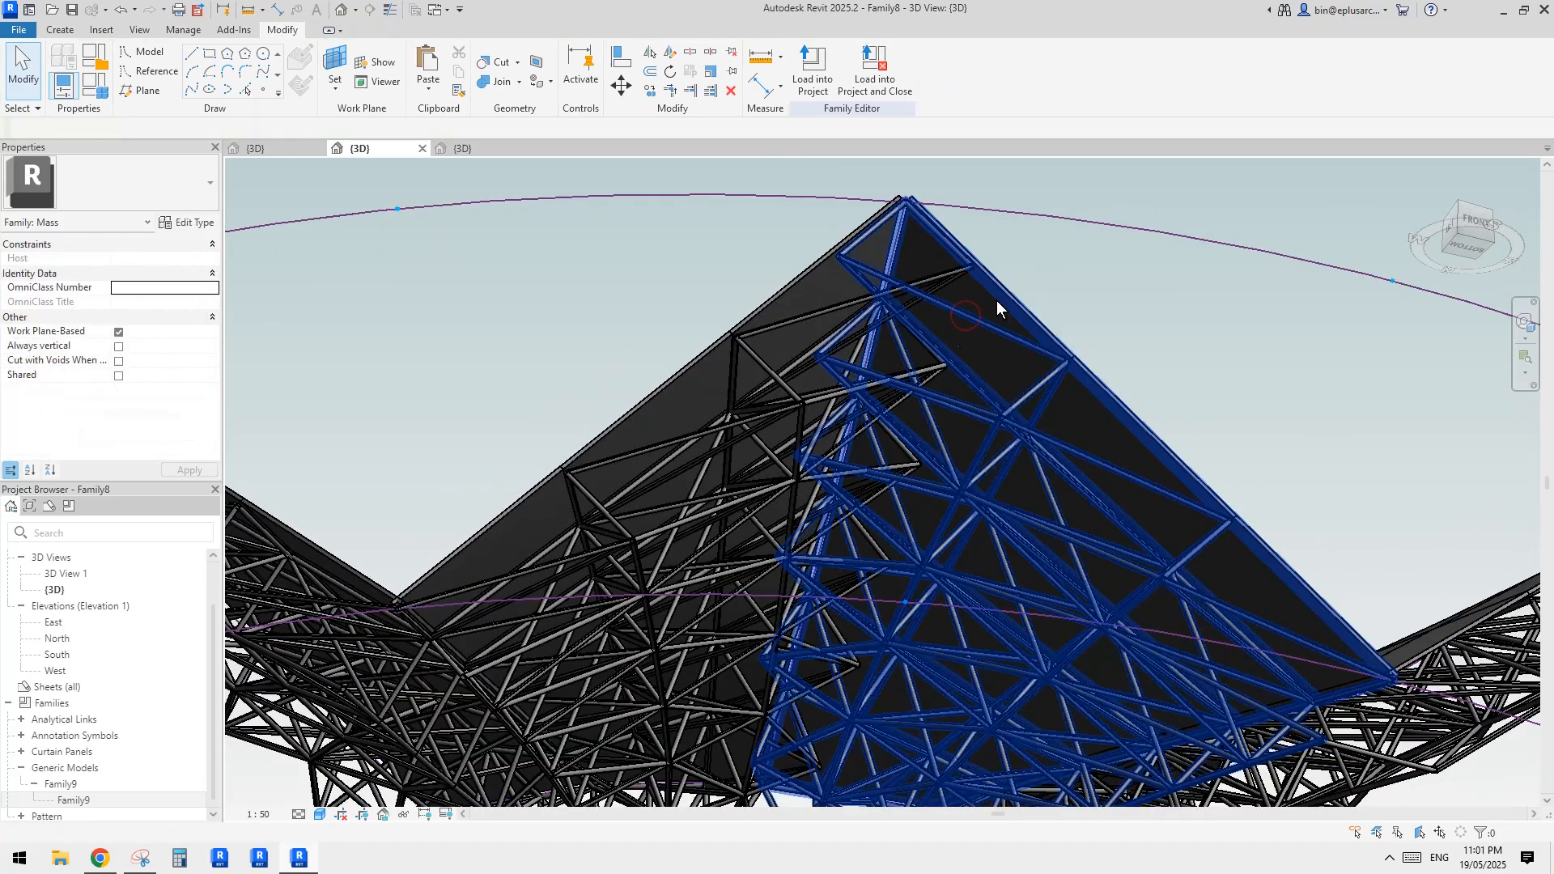
left_click(939, 348)
key("Escape")
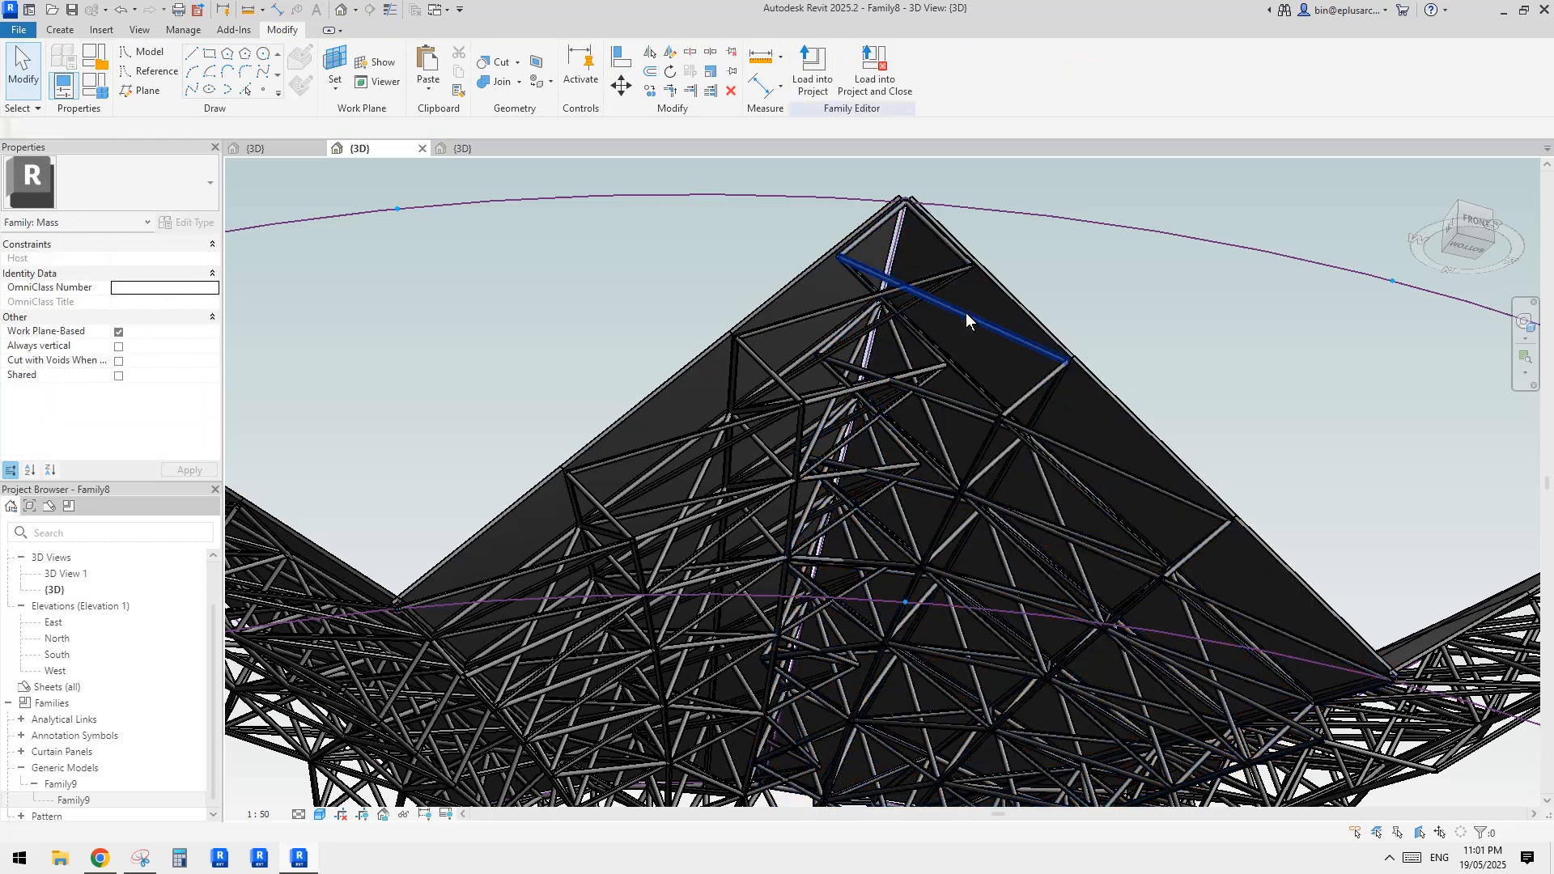
left_click(965, 313)
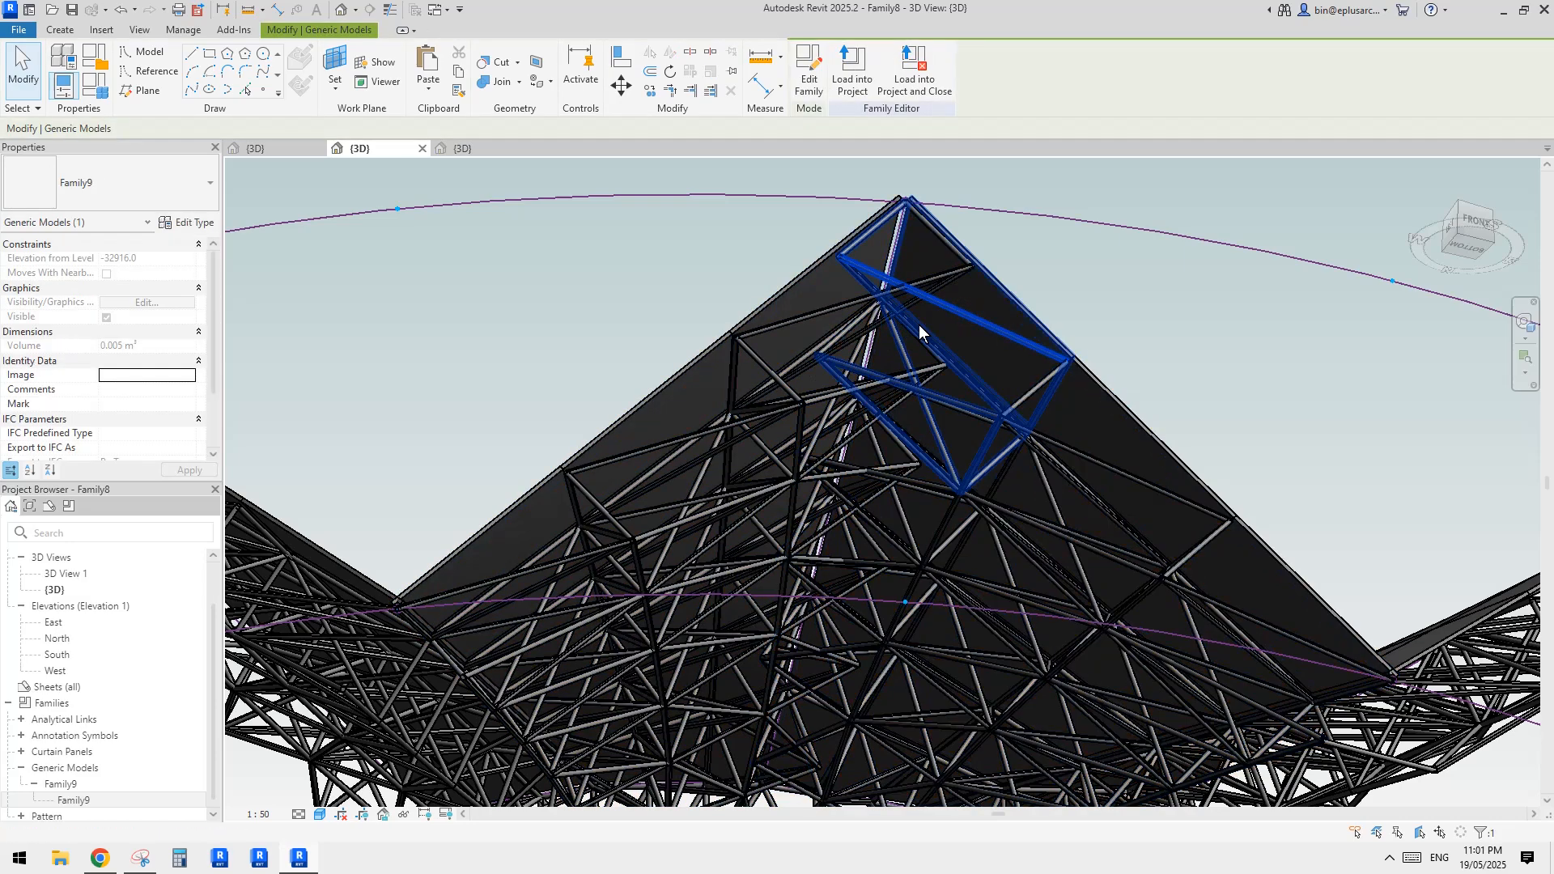
key("Escape")
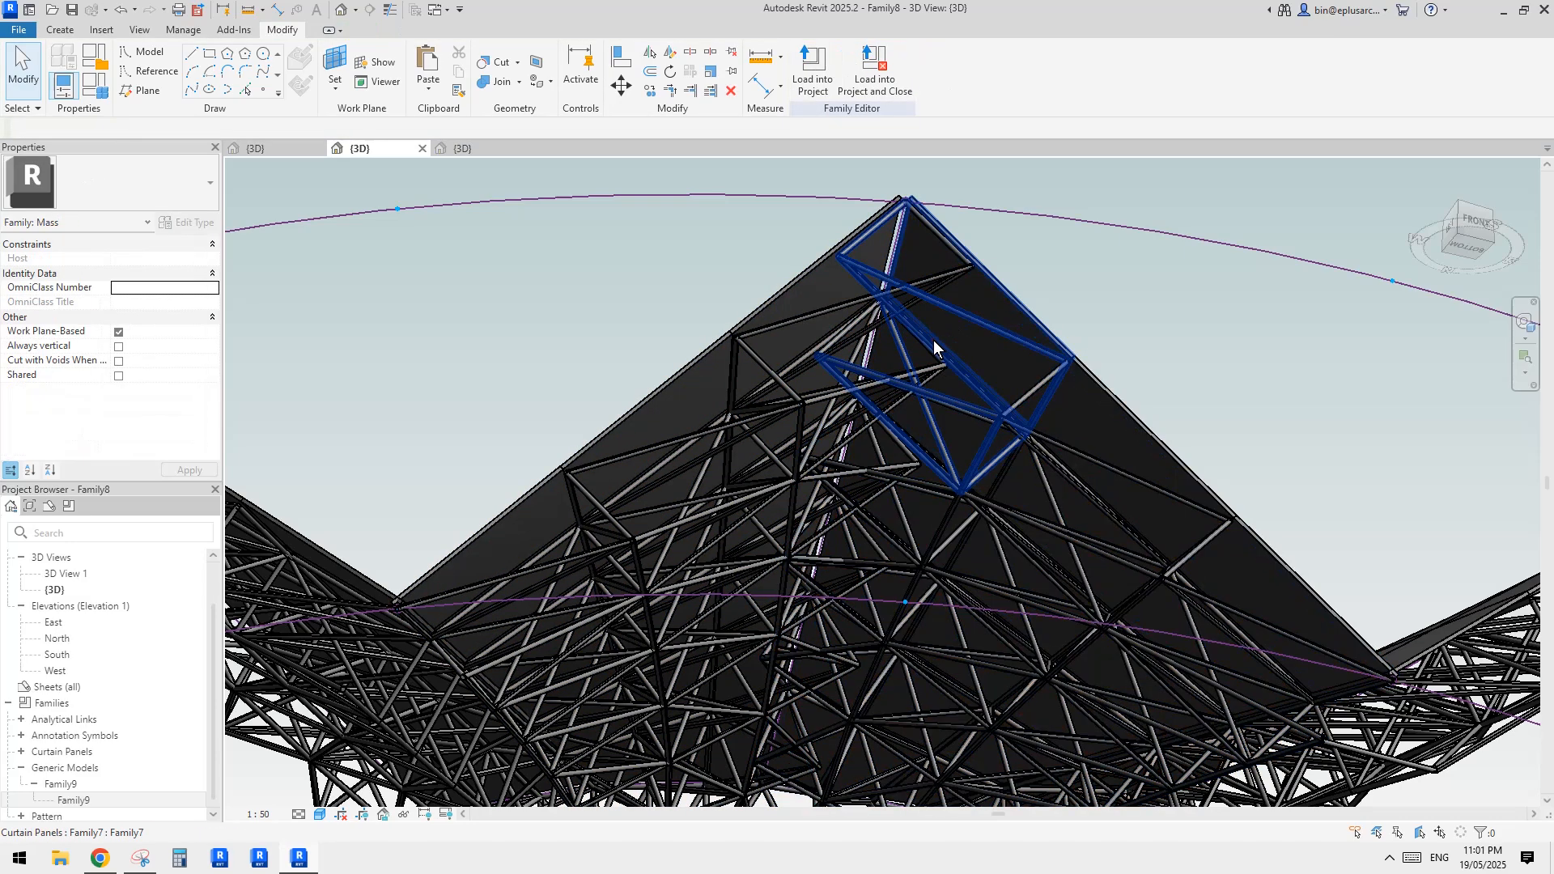
Open the Family7 curtain panel family at the peak of the ridge for editing
left_click(934, 340)
middle_click_drag(934, 340, 837, 332)
left_click(809, 81)
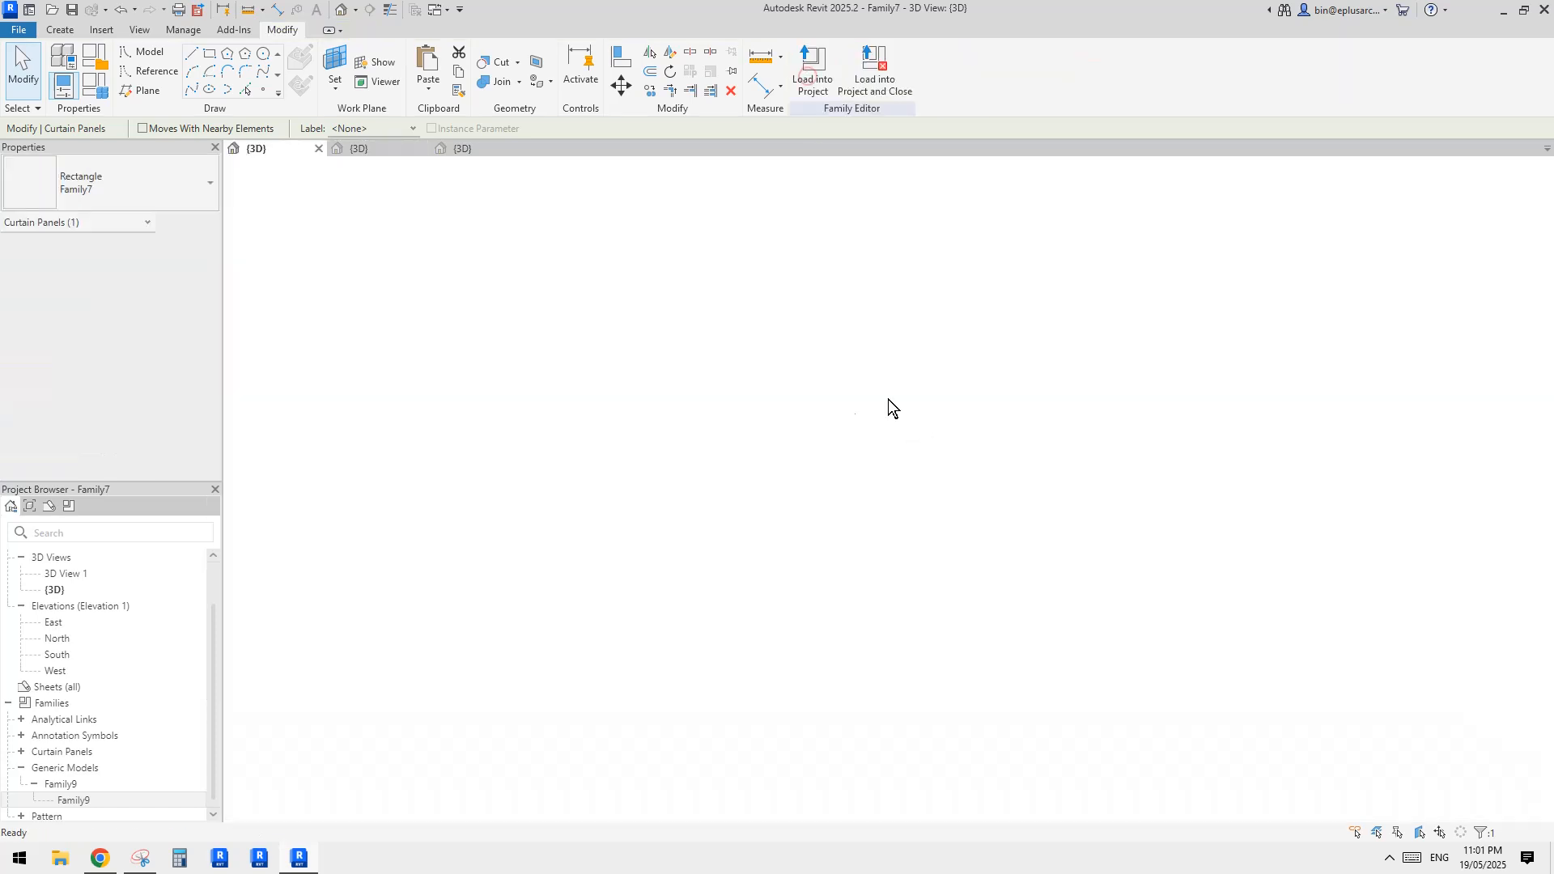
Select all Family9 struts in the panel family and link their Visible property to a new instance parameter named vis
left_click(1090, 349)
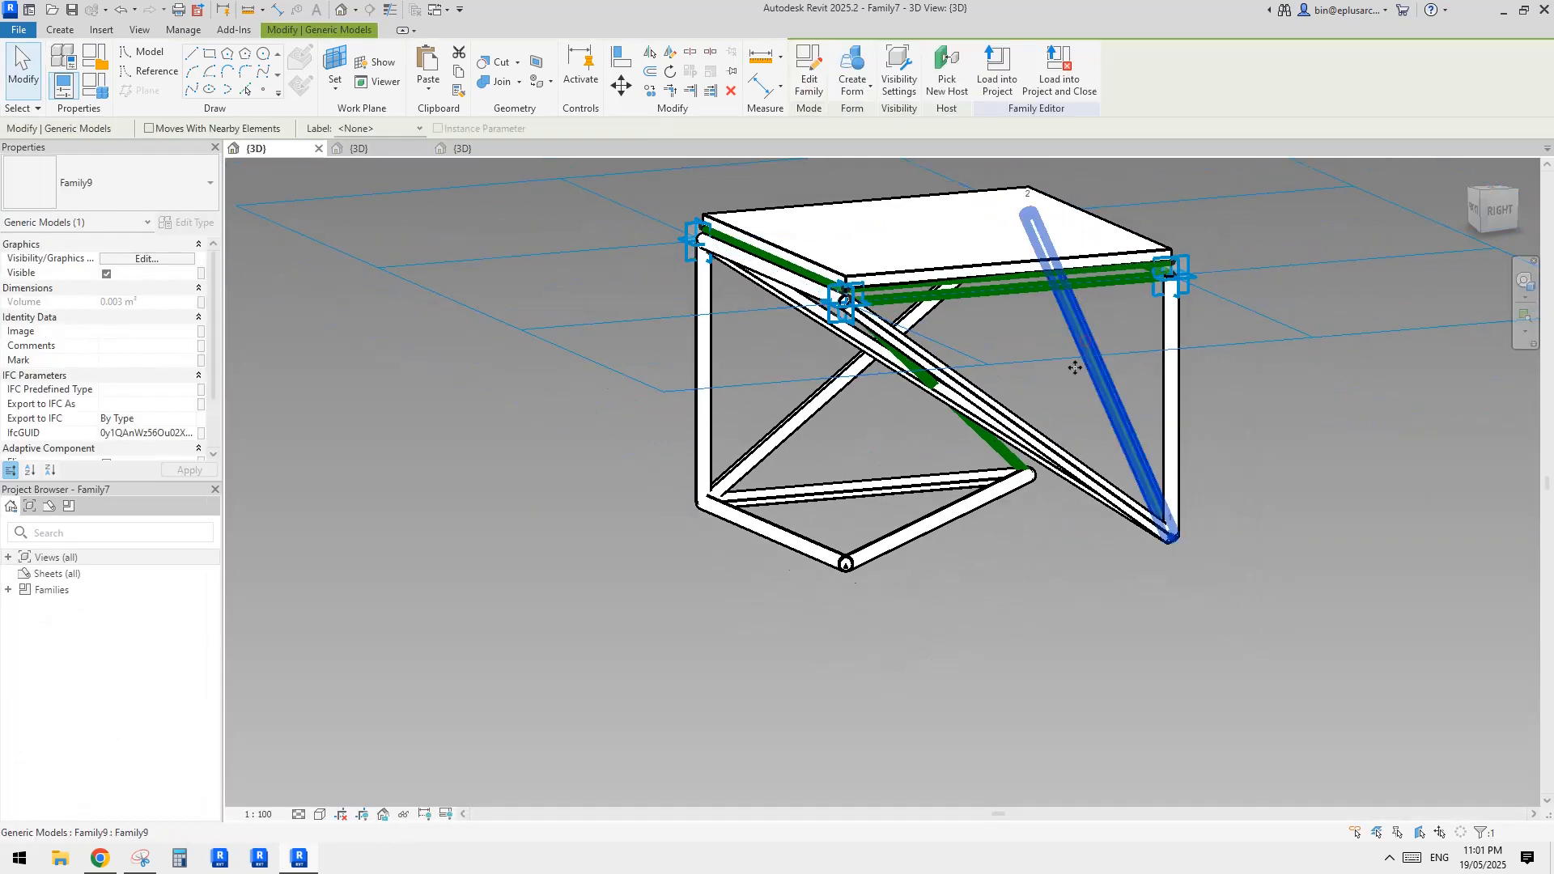
middle_click_drag(1055, 304, 1017, 375)
key("a")
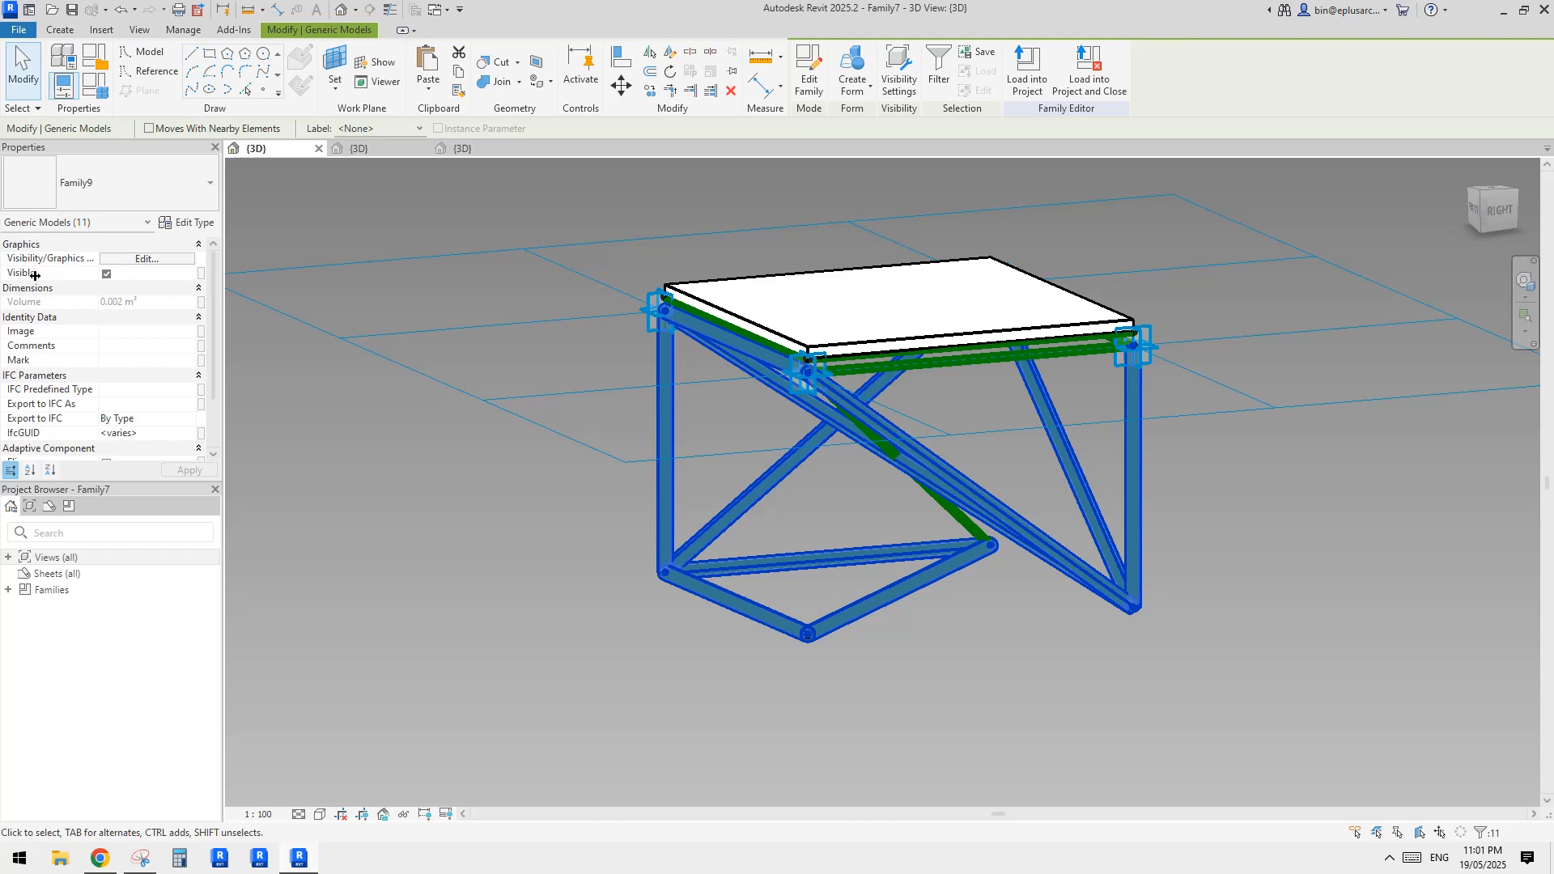
left_click(201, 274)
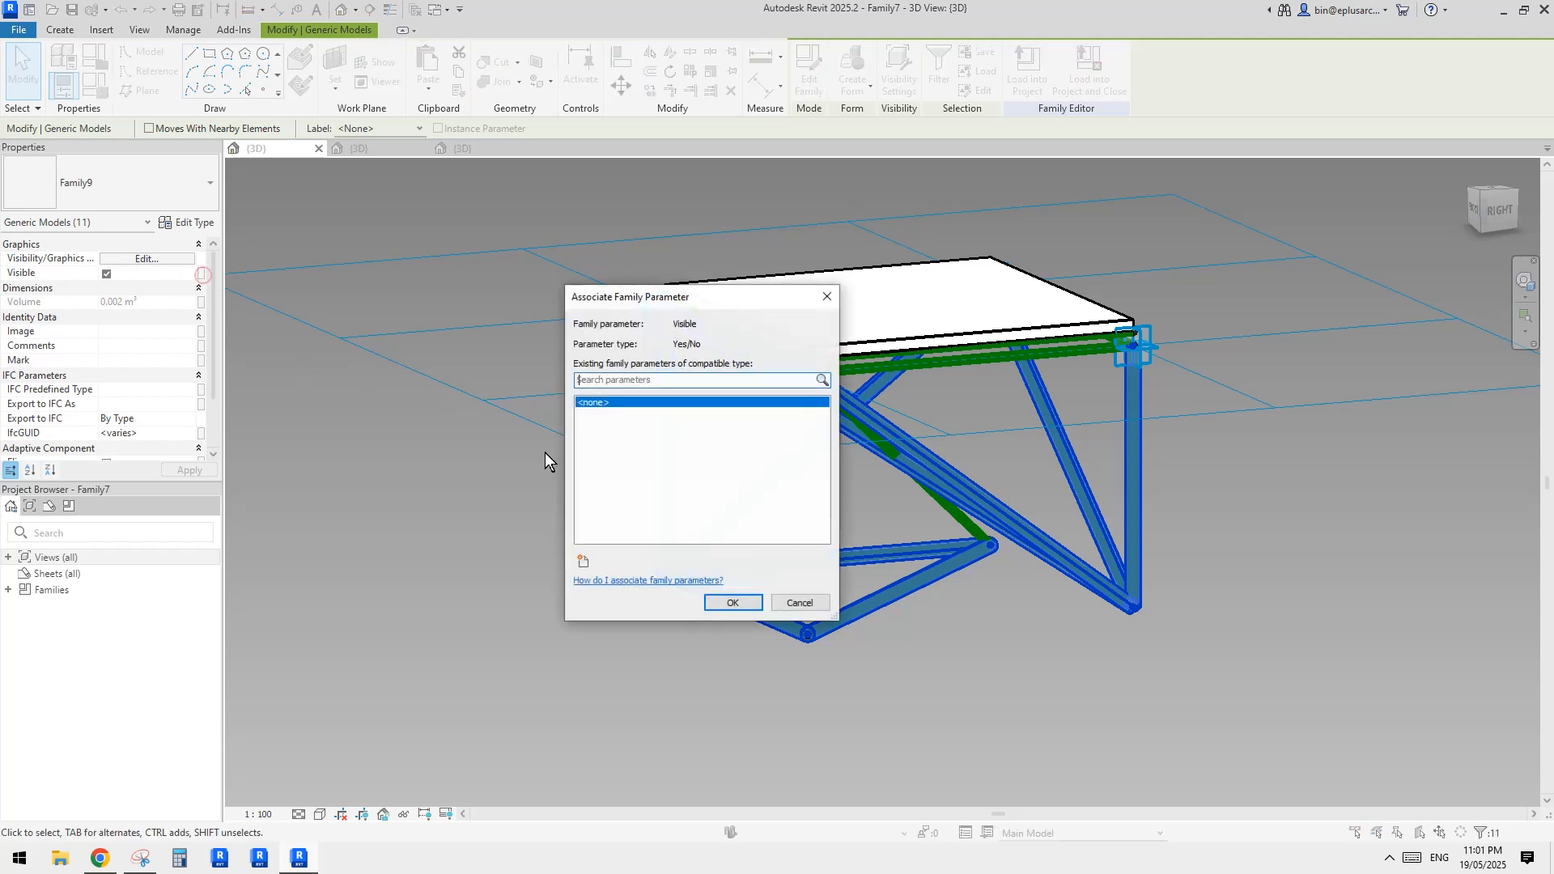
left_click(584, 558)
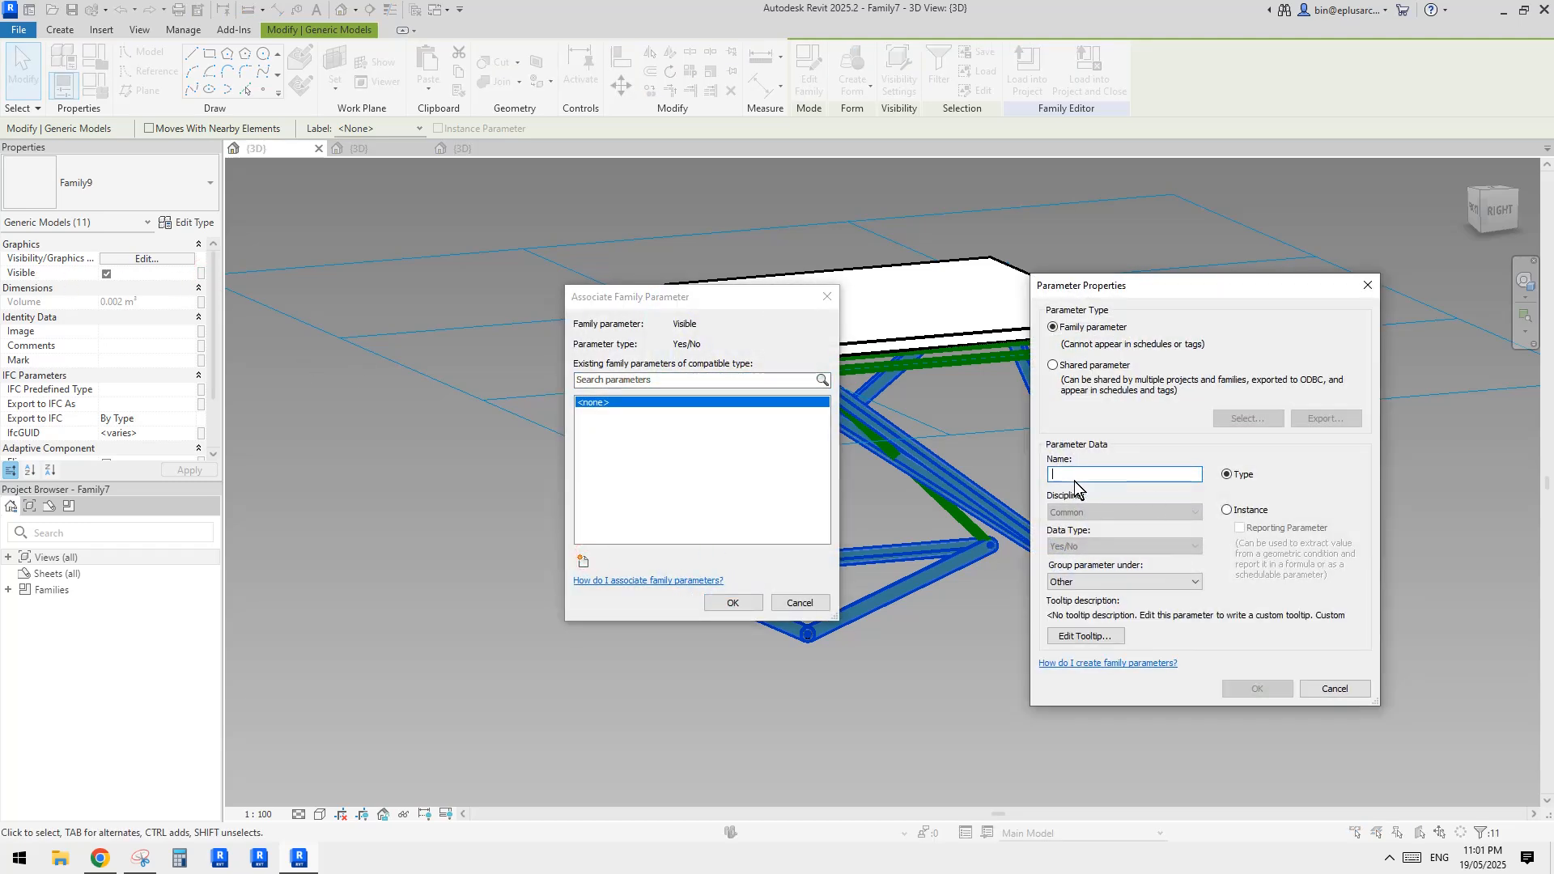
type("vis")
left_click(1227, 510)
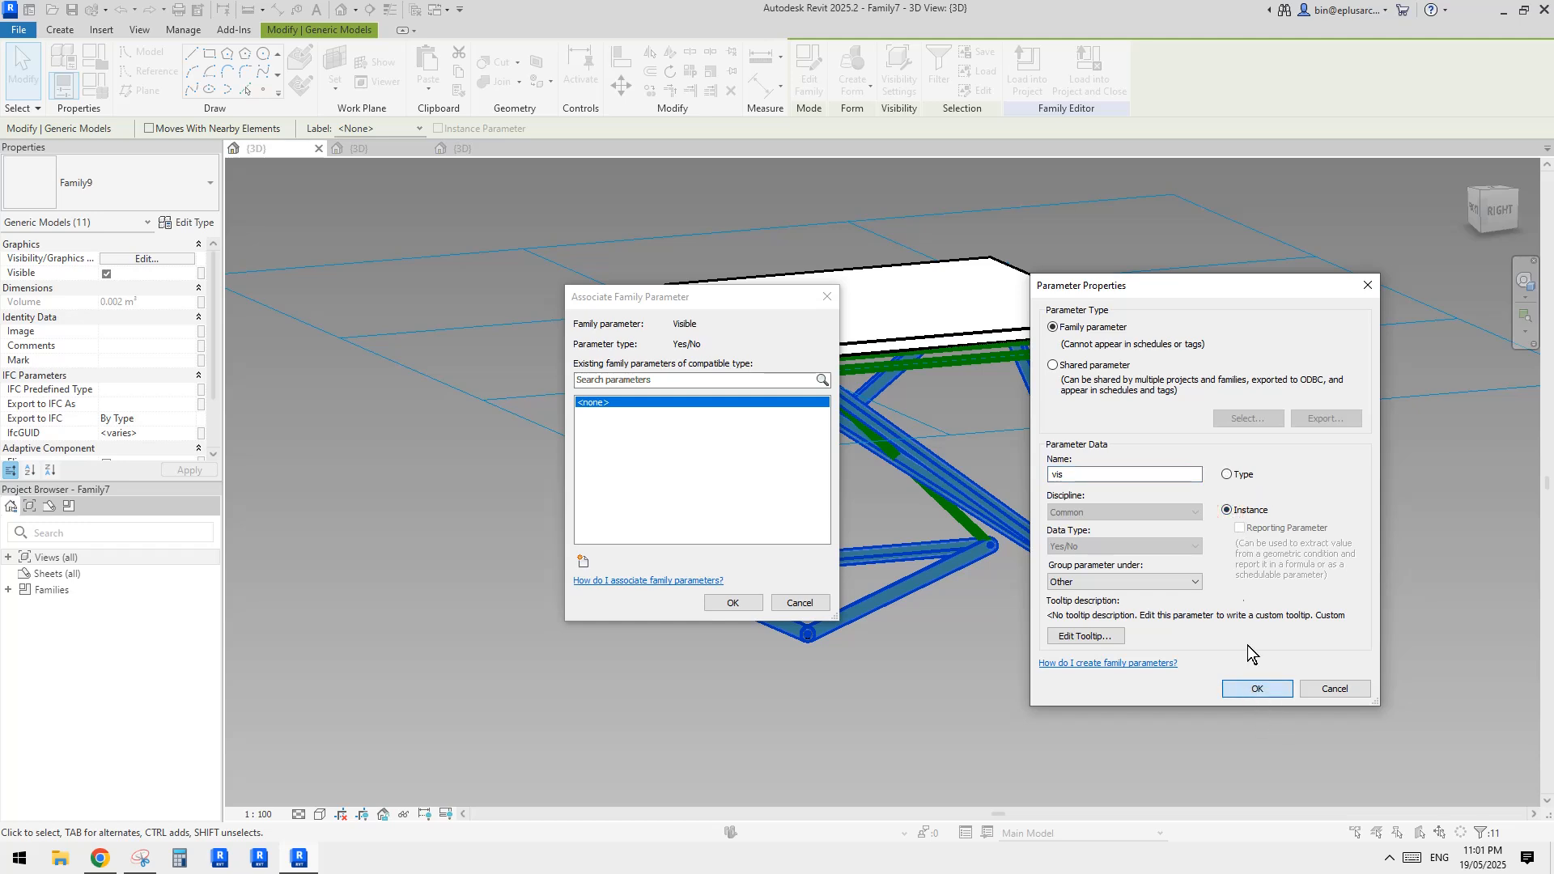
left_click(1257, 689)
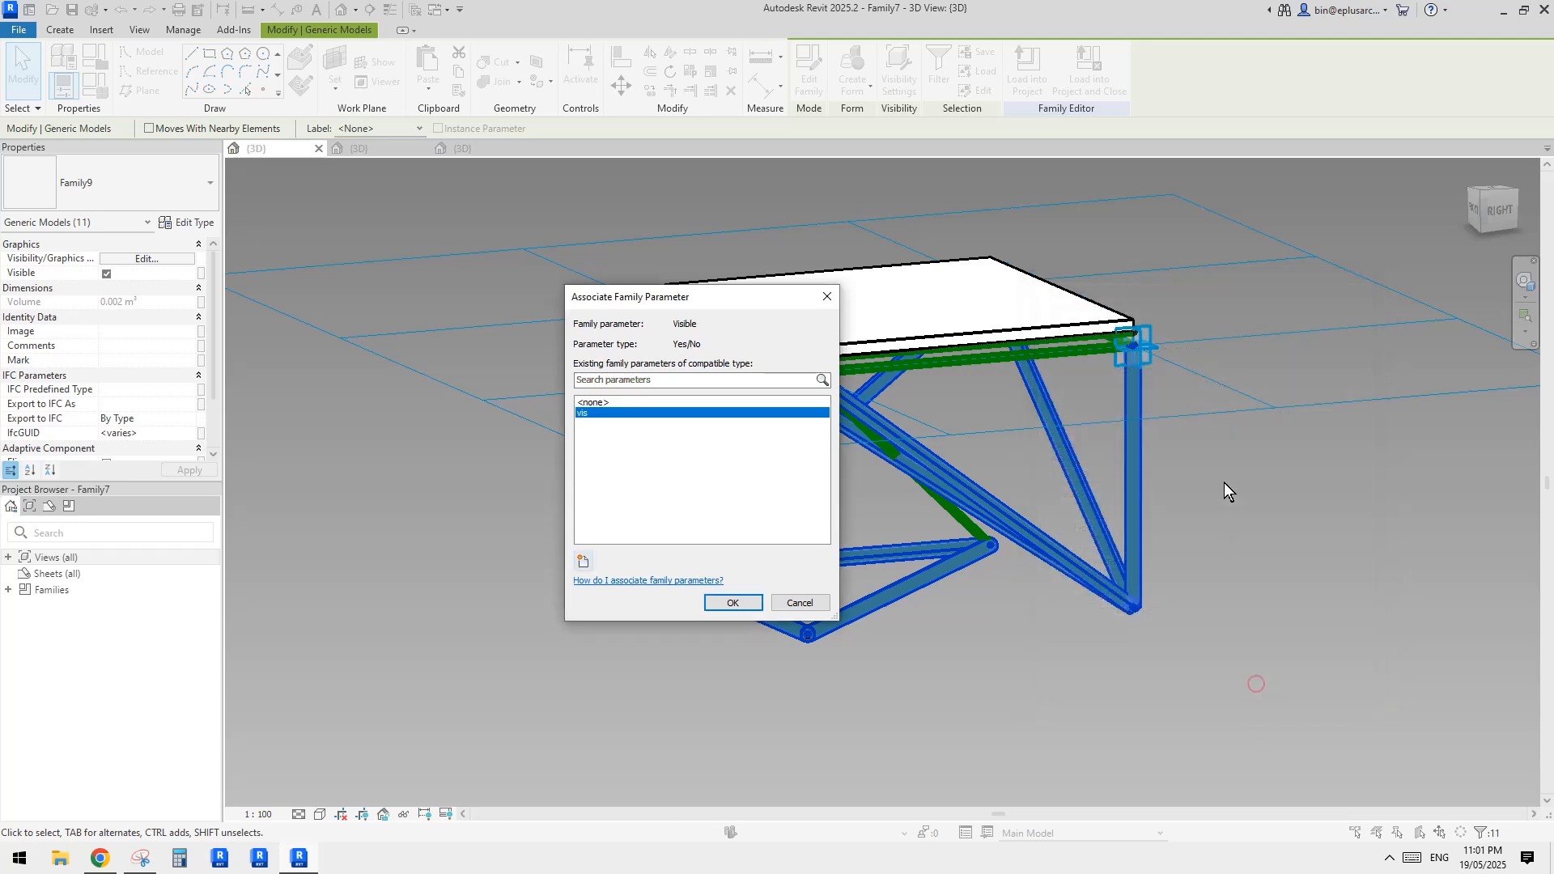
left_click(732, 603)
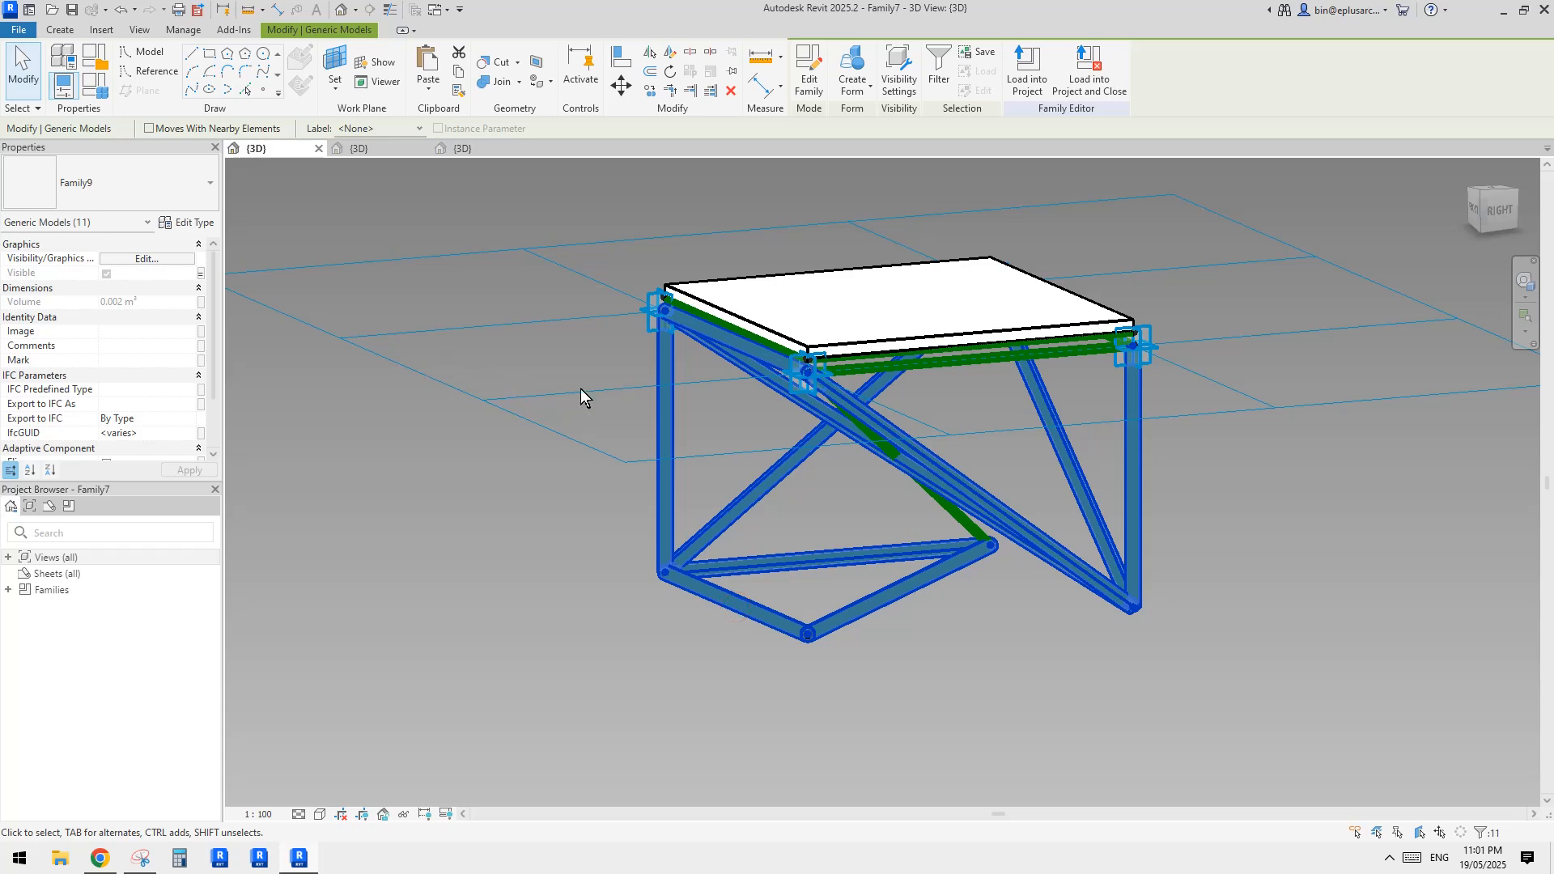
Reload the edited Family7 panel into Family8, overwriting the existing version
middle_click_drag(998, 380, 1021, 356, "shift")
left_click(1026, 76)
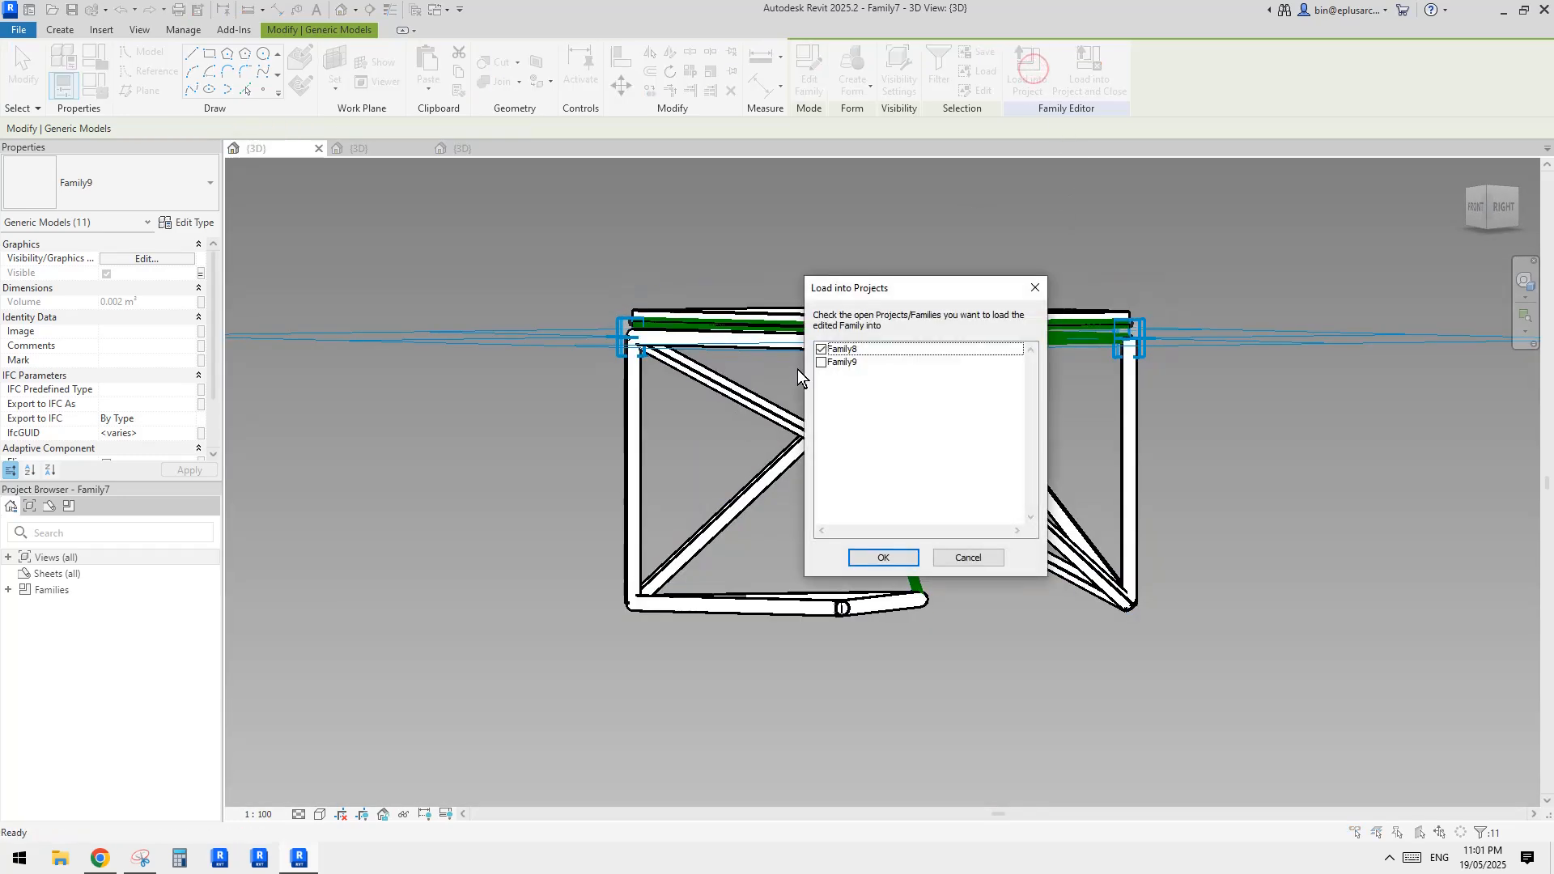
left_click(883, 550)
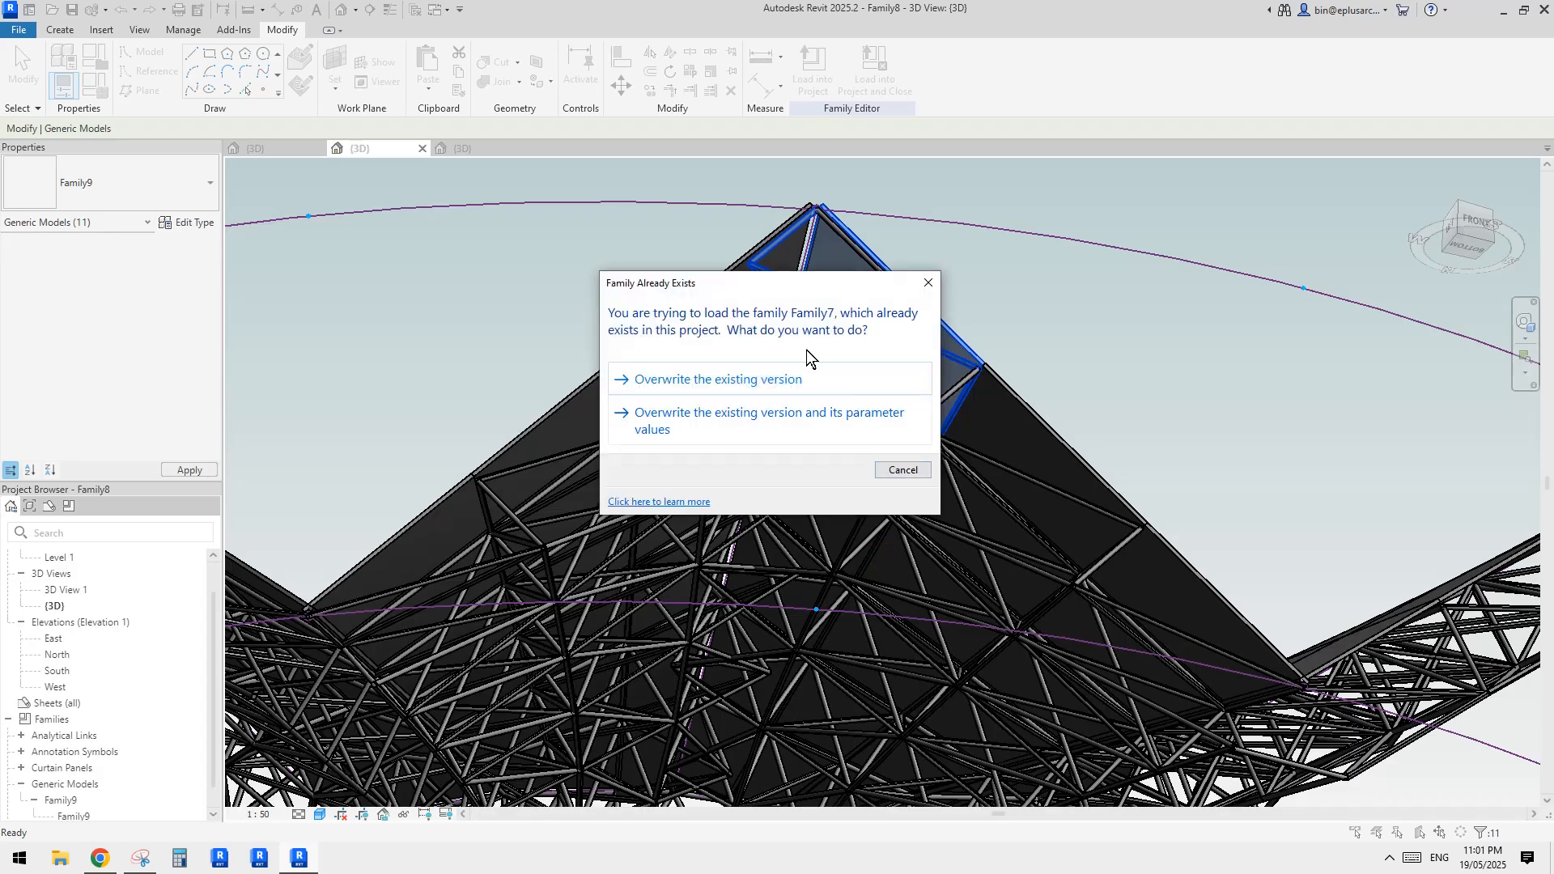
left_click(742, 379)
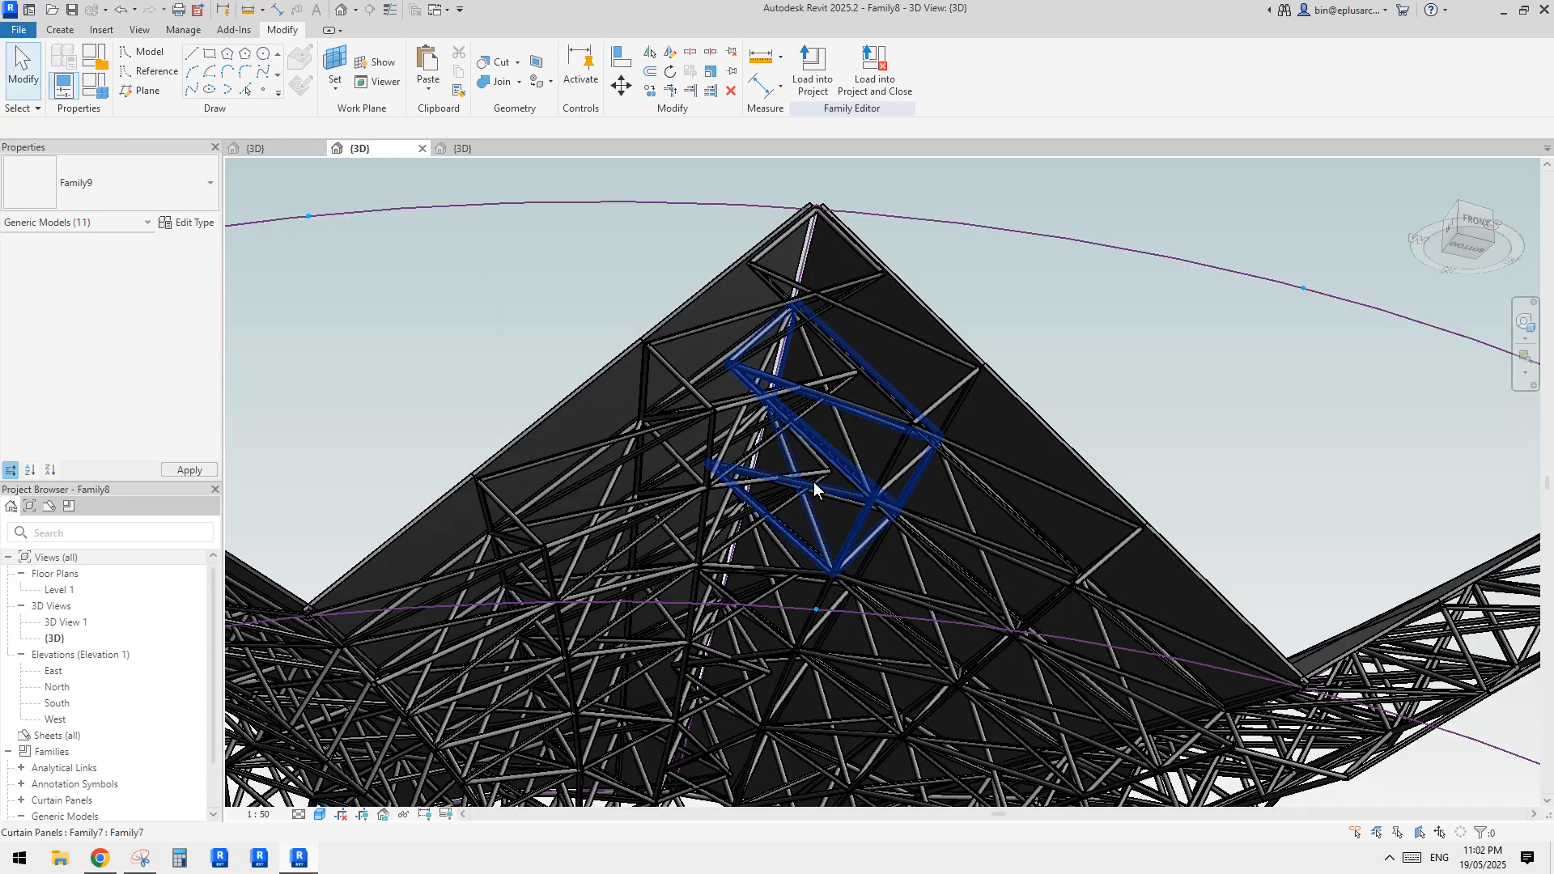
Turn off the vis parameter for the single Family7 panel at the outer peak of the ridge fold
middle_click_drag(835, 399, 856, 356)
left_click(795, 264)
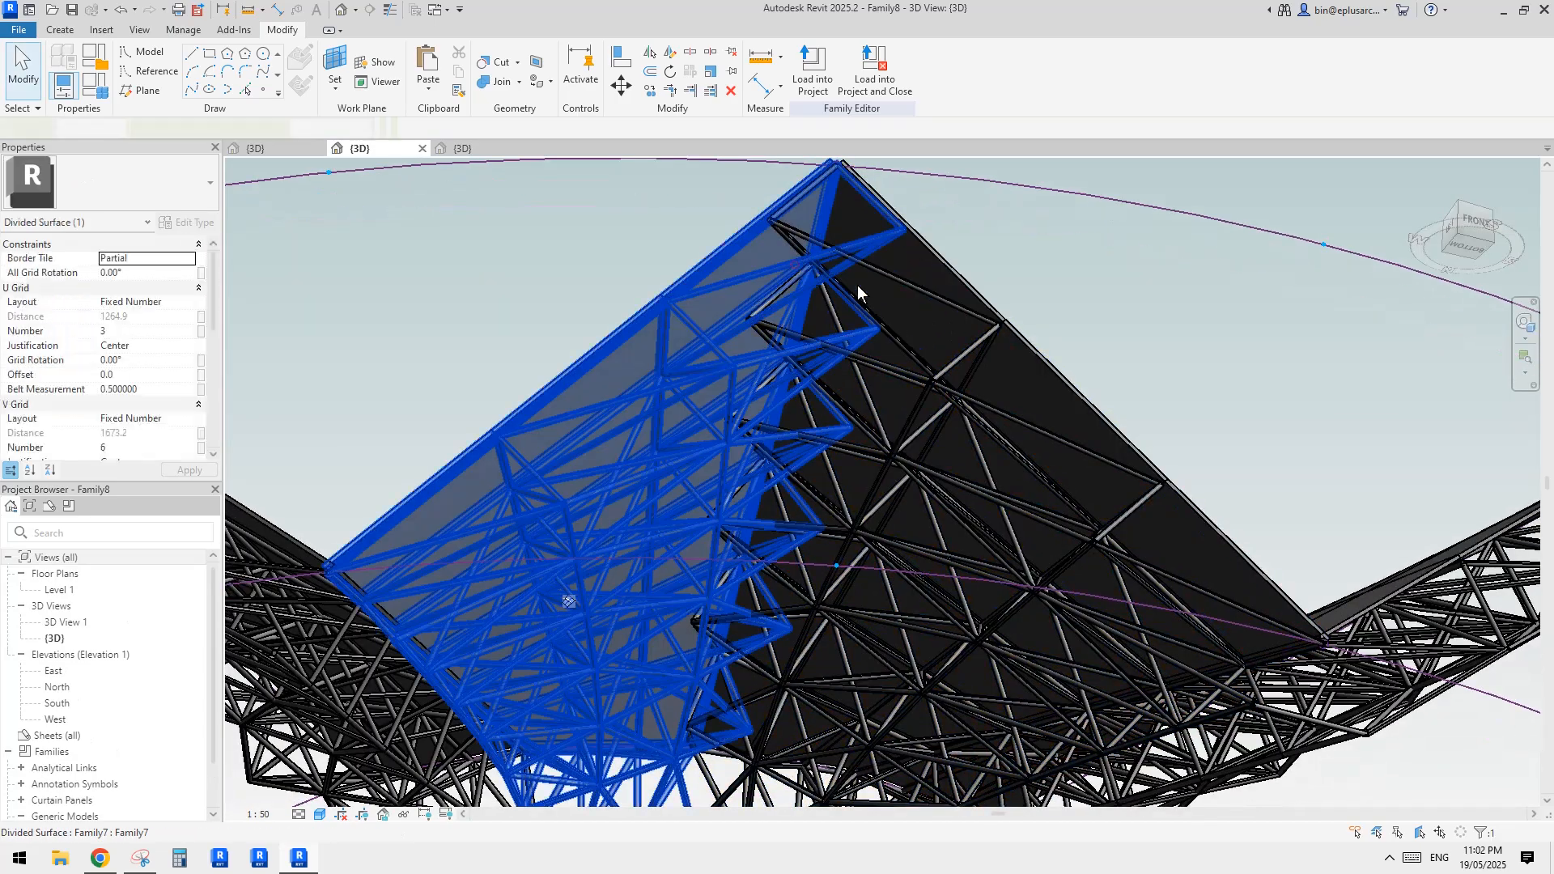
middle_click_drag(854, 469, 619, 518, "shift")
key("Escape")
left_click(614, 271)
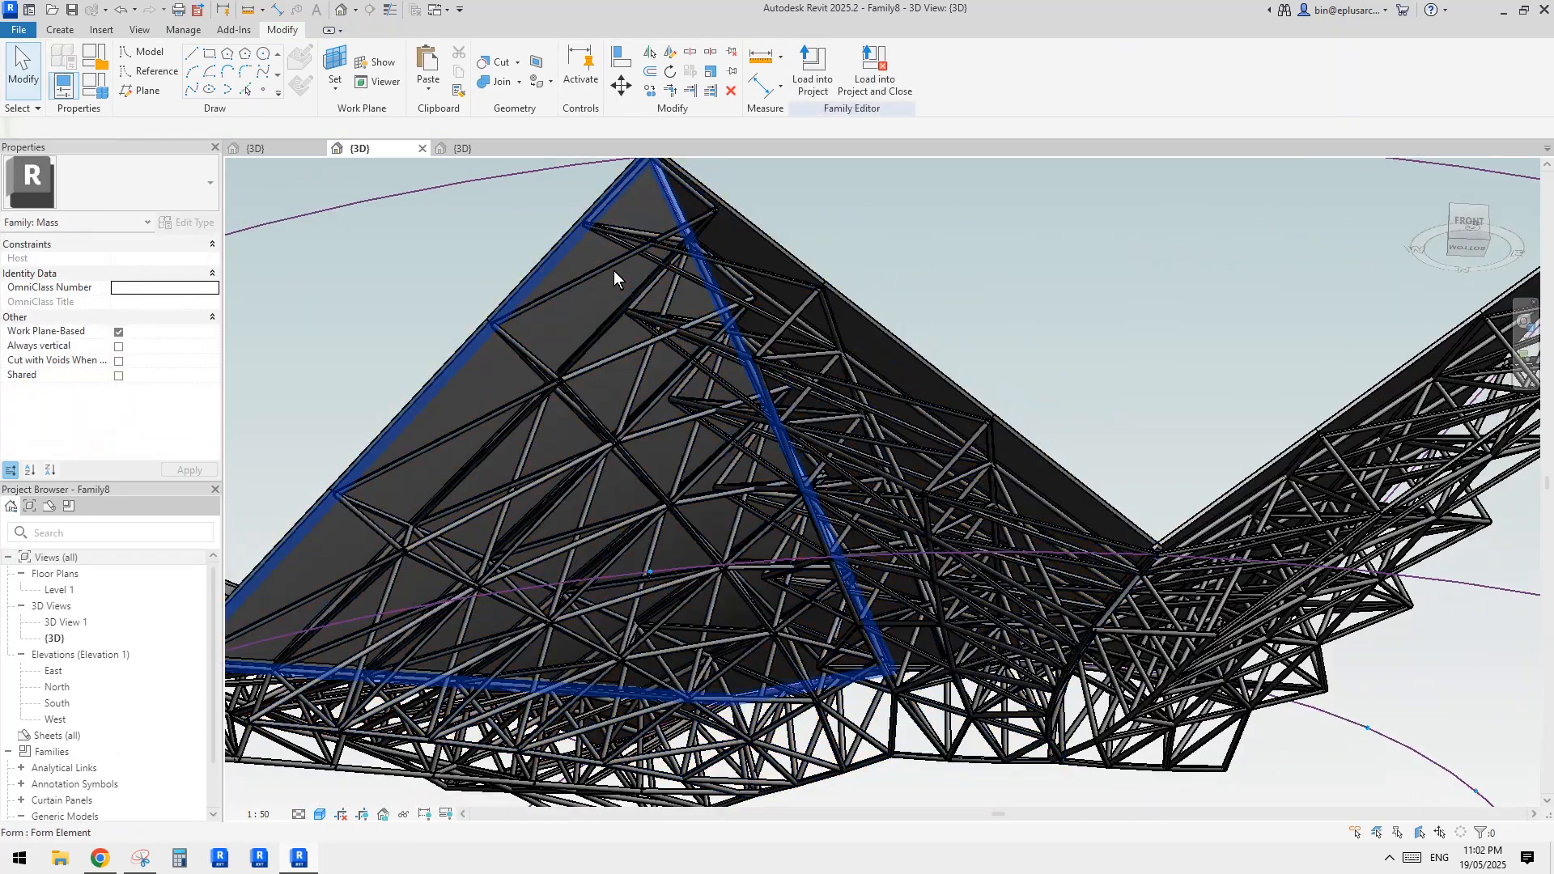
key("Escape")
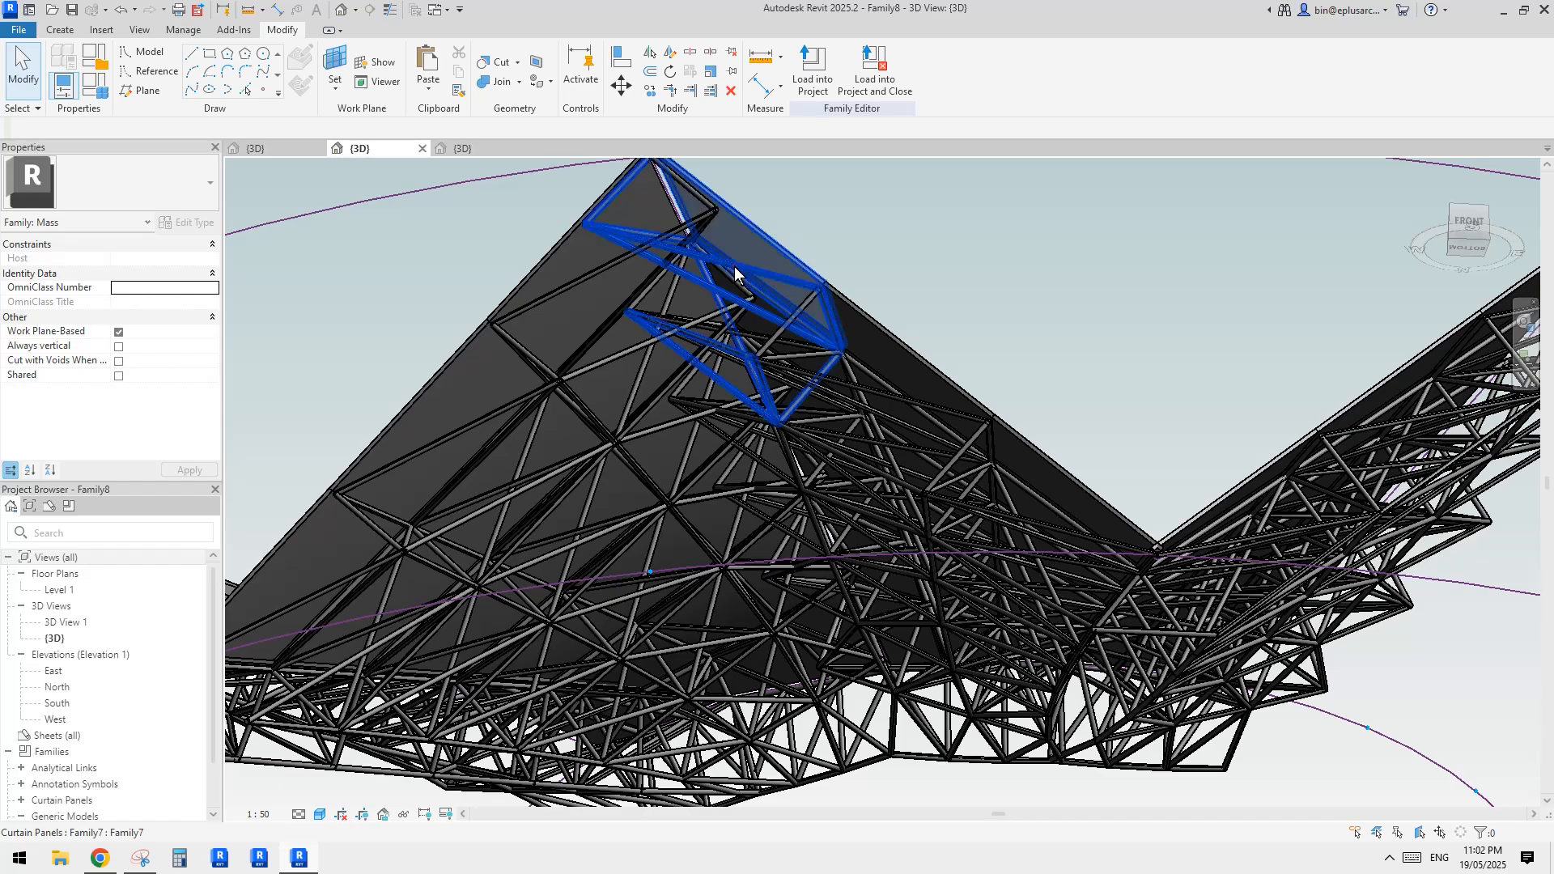
left_click(735, 272)
scroll(101, 378, "down", 3)
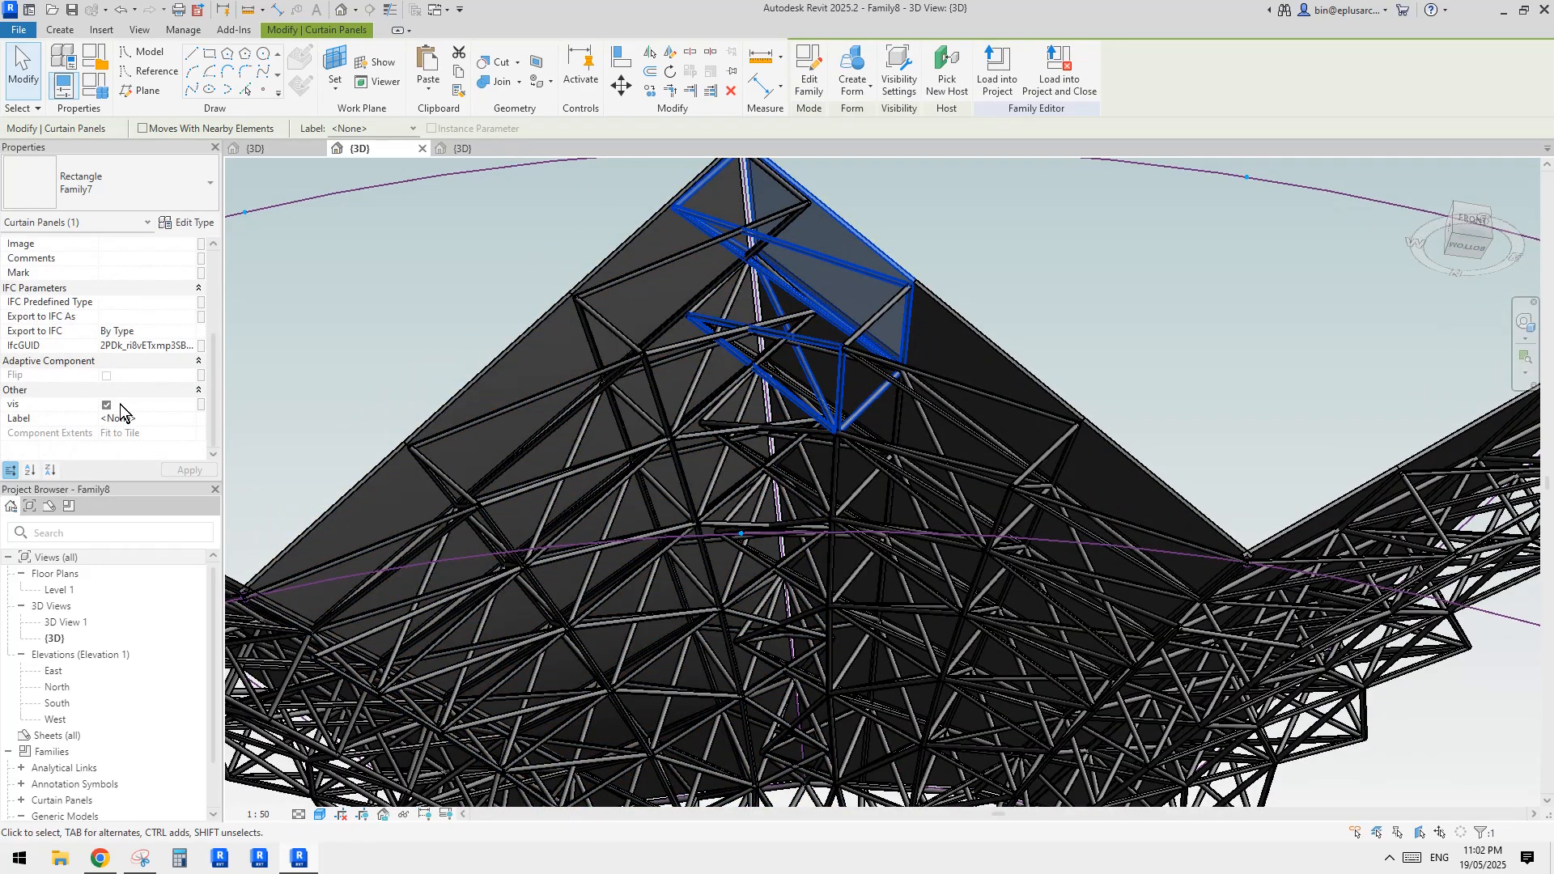
middle_click_drag(613, 340, 704, 389)
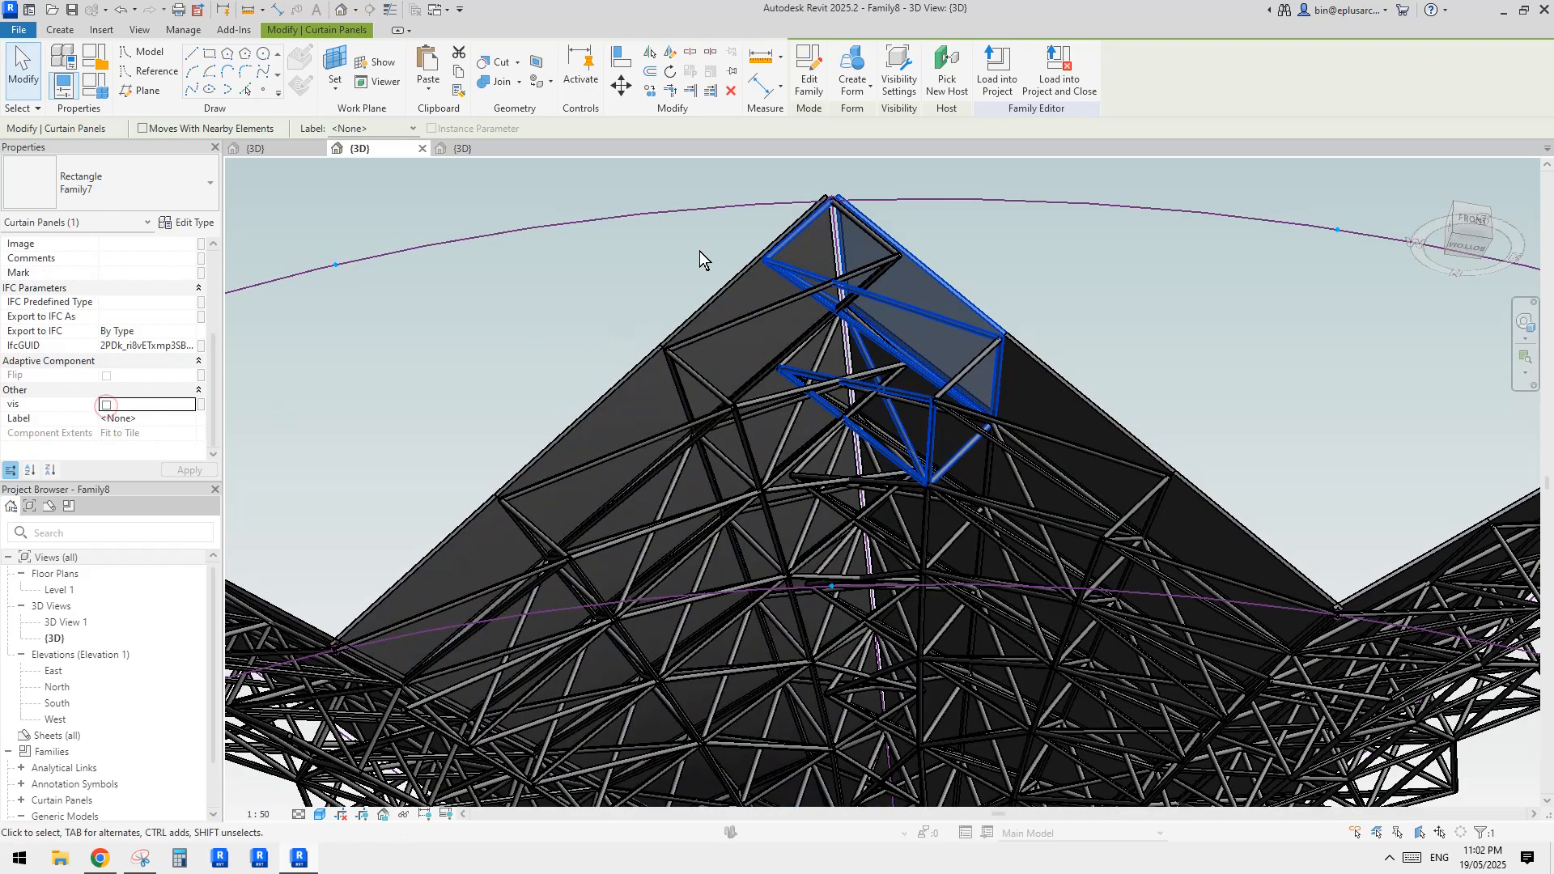
middle_click_drag(824, 279, 1020, 384, "shift")
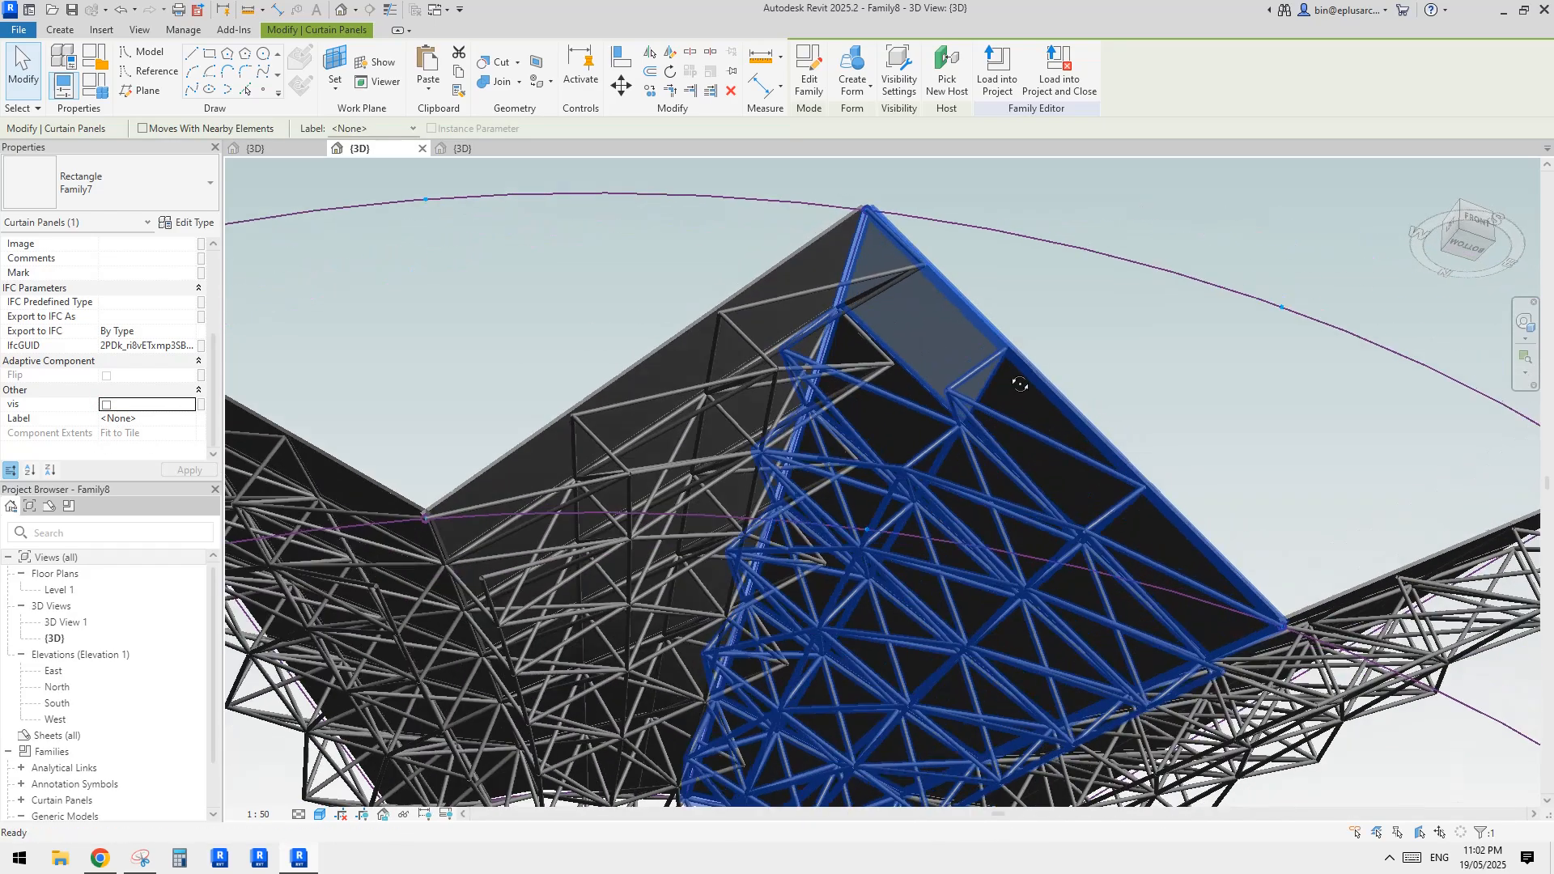
key("Escape")
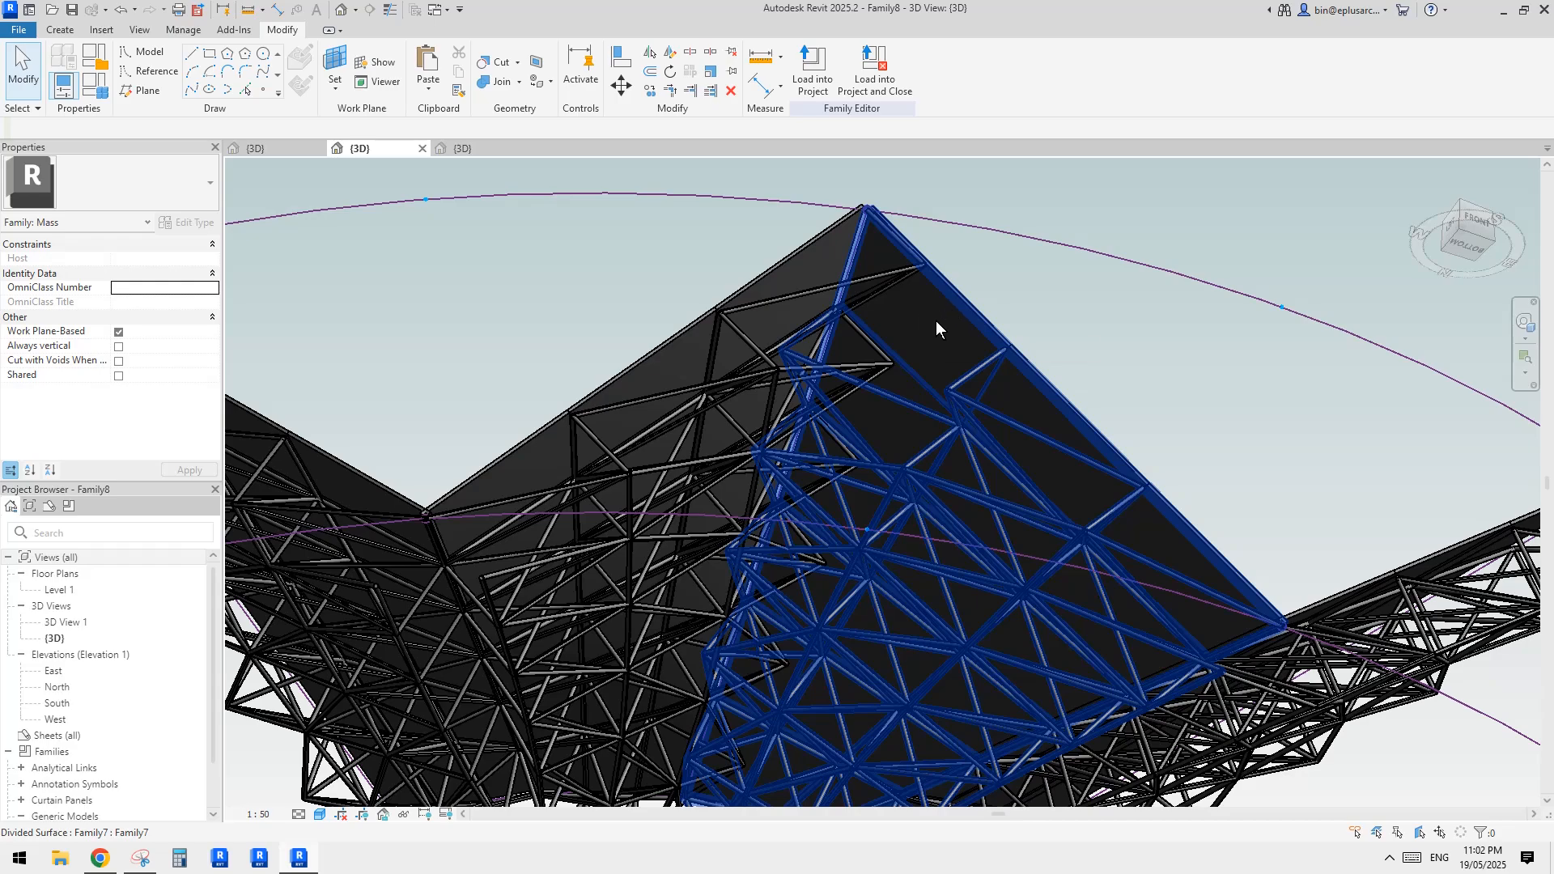
Select the Family7 panel at the outer end of the ridge fold and temporarily isolate the curtain panels category
scroll(937, 325, "down", 2)
mouse_move(940, 334)
middle_mouse_down("shift")
mouse_move(881, 539)
mouse_move(930, 506)
mouse_move(934, 550)
mouse_move(922, 343)
middle_mouse_up("shift")
key("Tab")
left_click(922, 343)
middle_click_drag(928, 281, 900, 471)
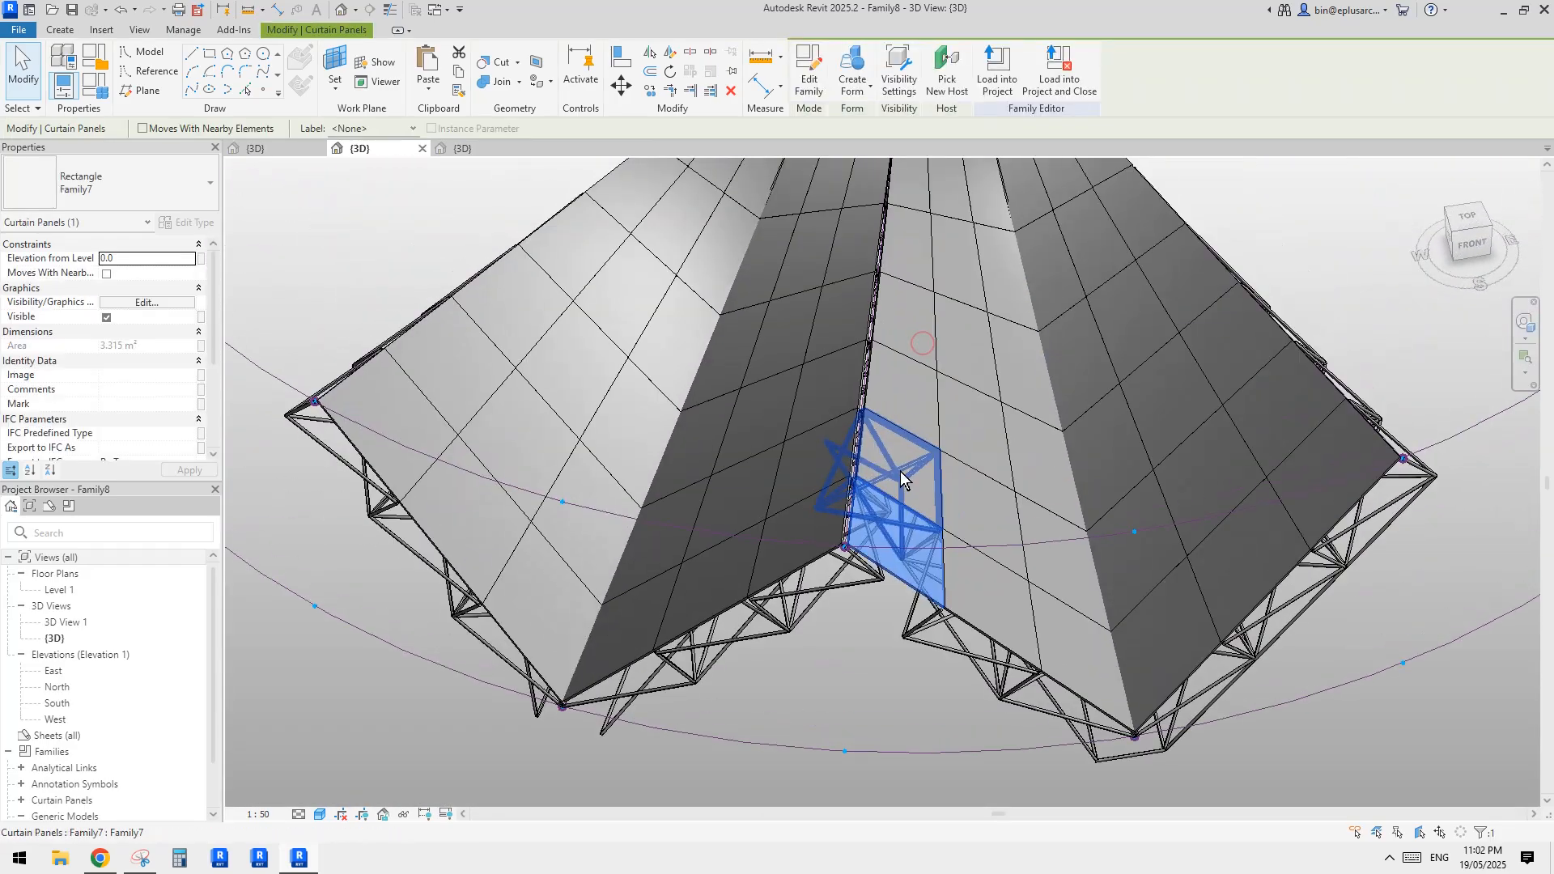
key("i")
key("c")
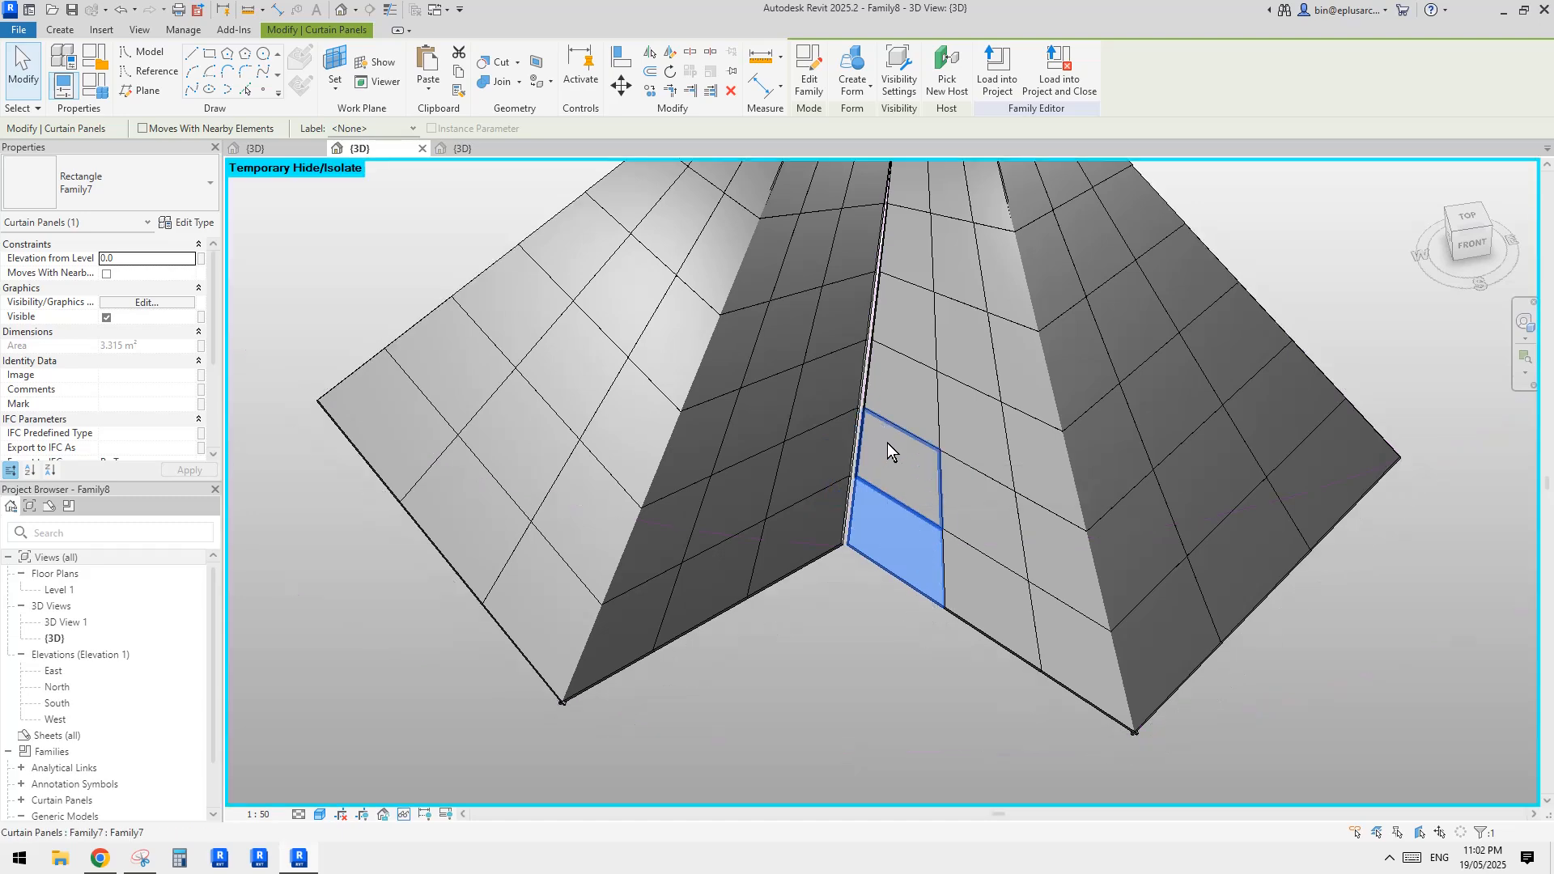
Select the full column of six Family7 panels on each side of the central ridge fold
scroll(888, 443, "down", 2)
middle_click_drag(915, 492, 903, 549, "shift")
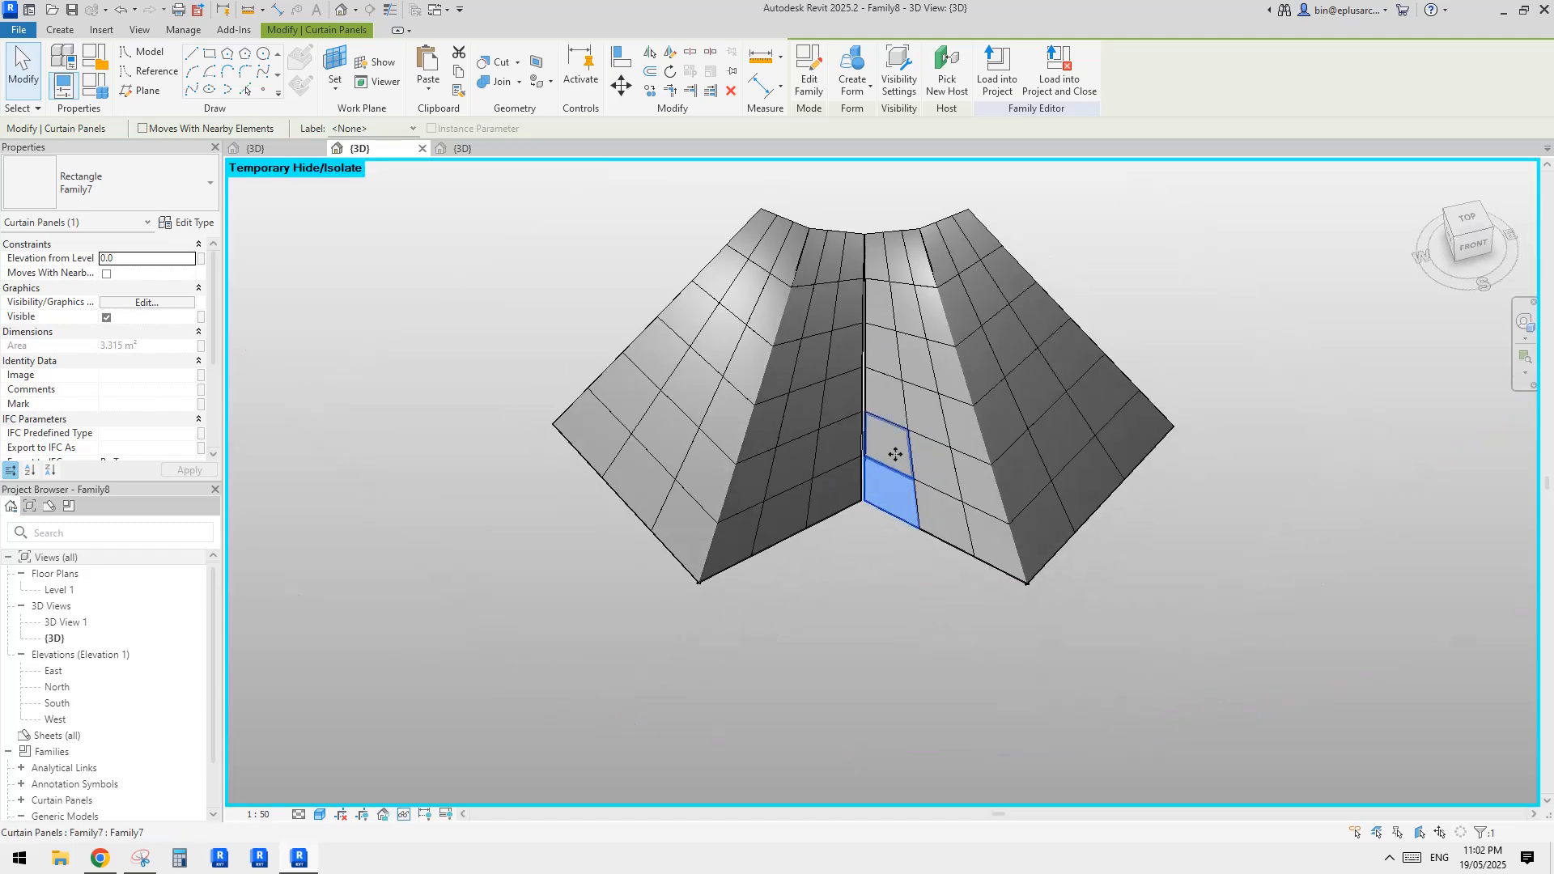
left_click(895, 455)
left_click(839, 446, "ctrl")
left_click(837, 489, "ctrl")
left_click(846, 395, "ctrl")
left_click(899, 399, "ctrl")
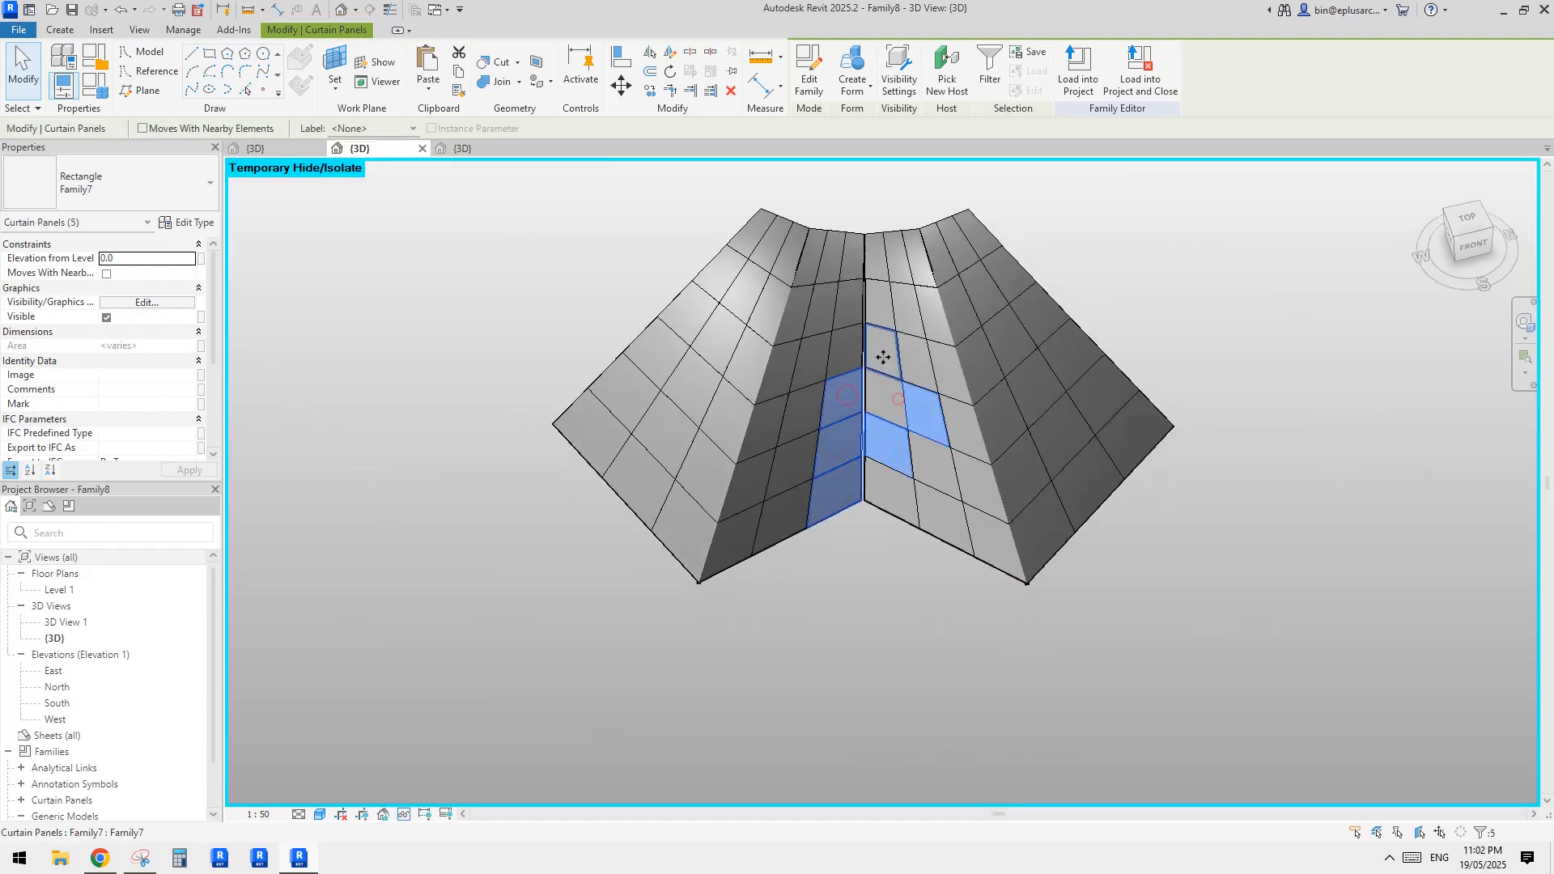
left_click(884, 357, "ctrl")
left_click(933, 422, "shift")
left_click(887, 395, "ctrl")
left_click(880, 502, "ctrl")
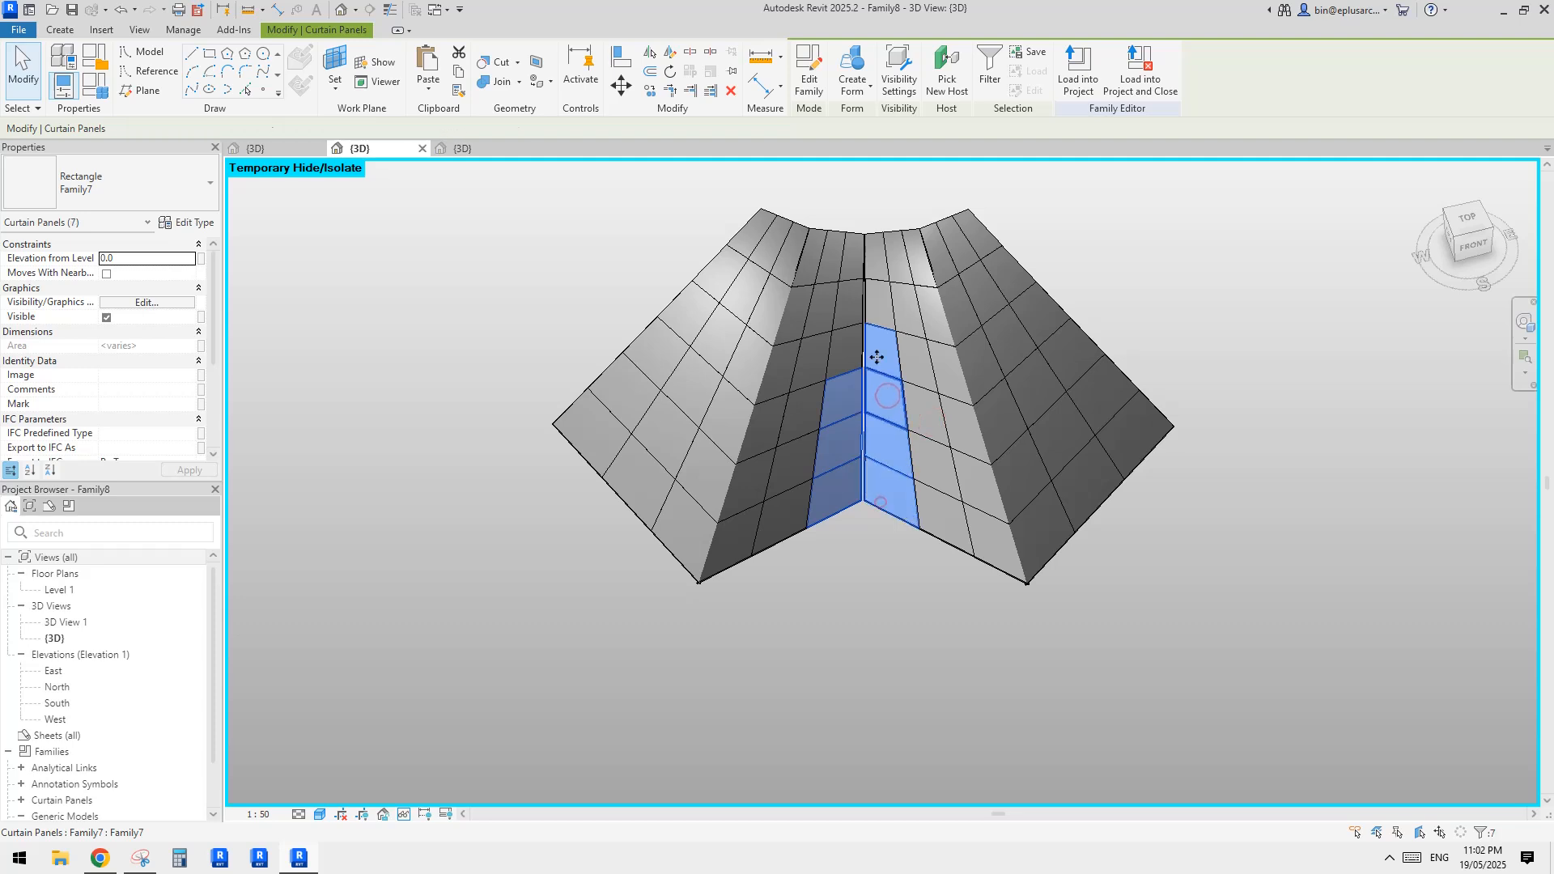
left_click(856, 352, "ctrl")
left_click(846, 300, "ctrl")
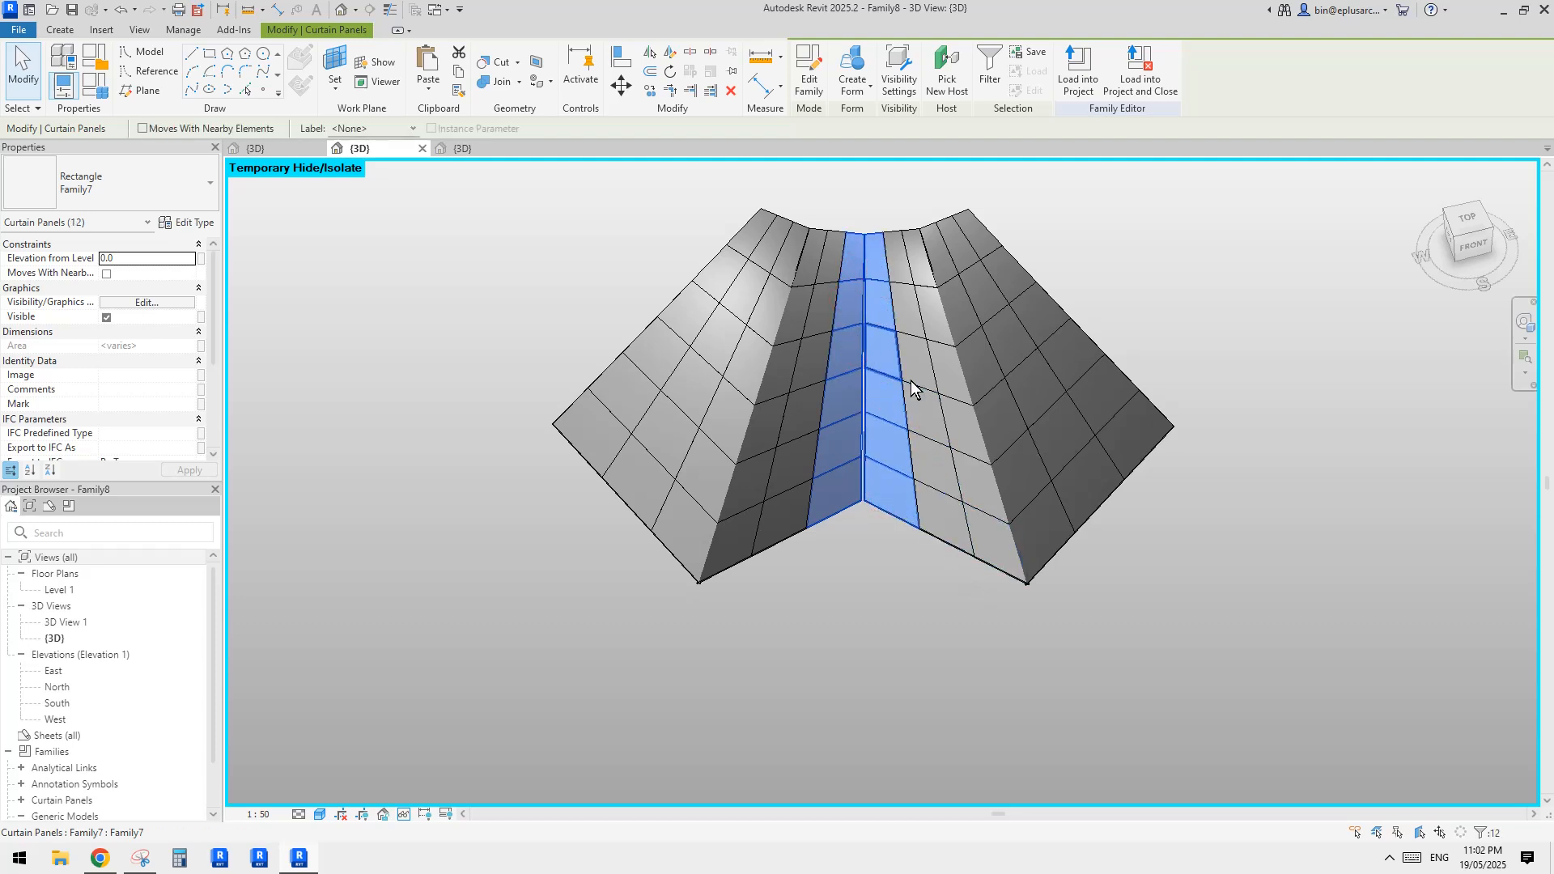
Reselect the six Family7 panels on each side of the central ridge fold and turn off their vis parameter
middle_click_drag(854, 477, 842, 527)
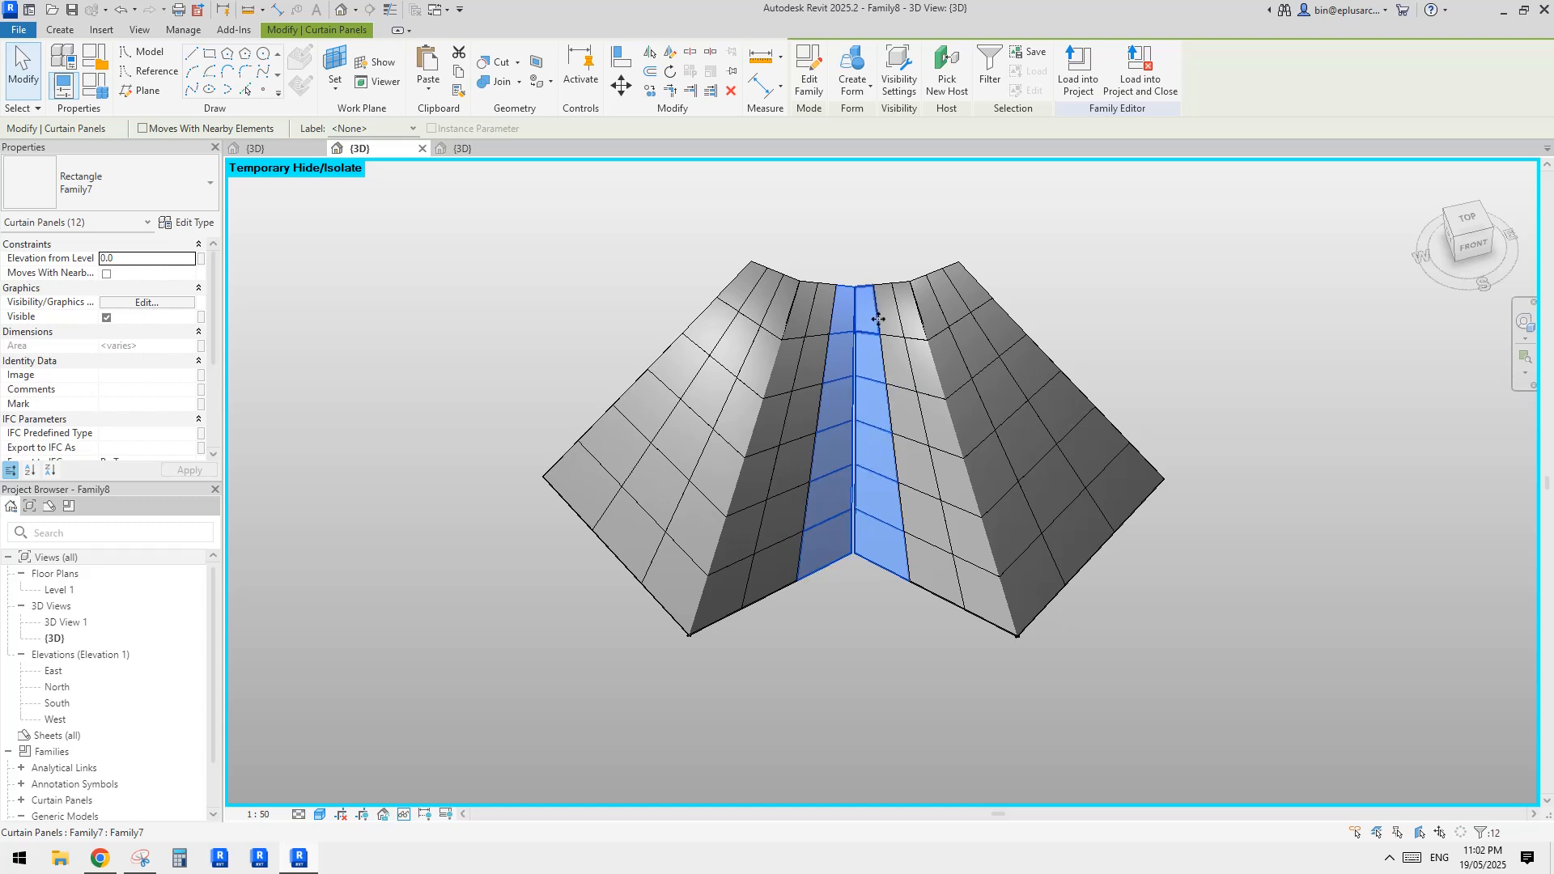
left_click_drag(853, 240, 969, 702)
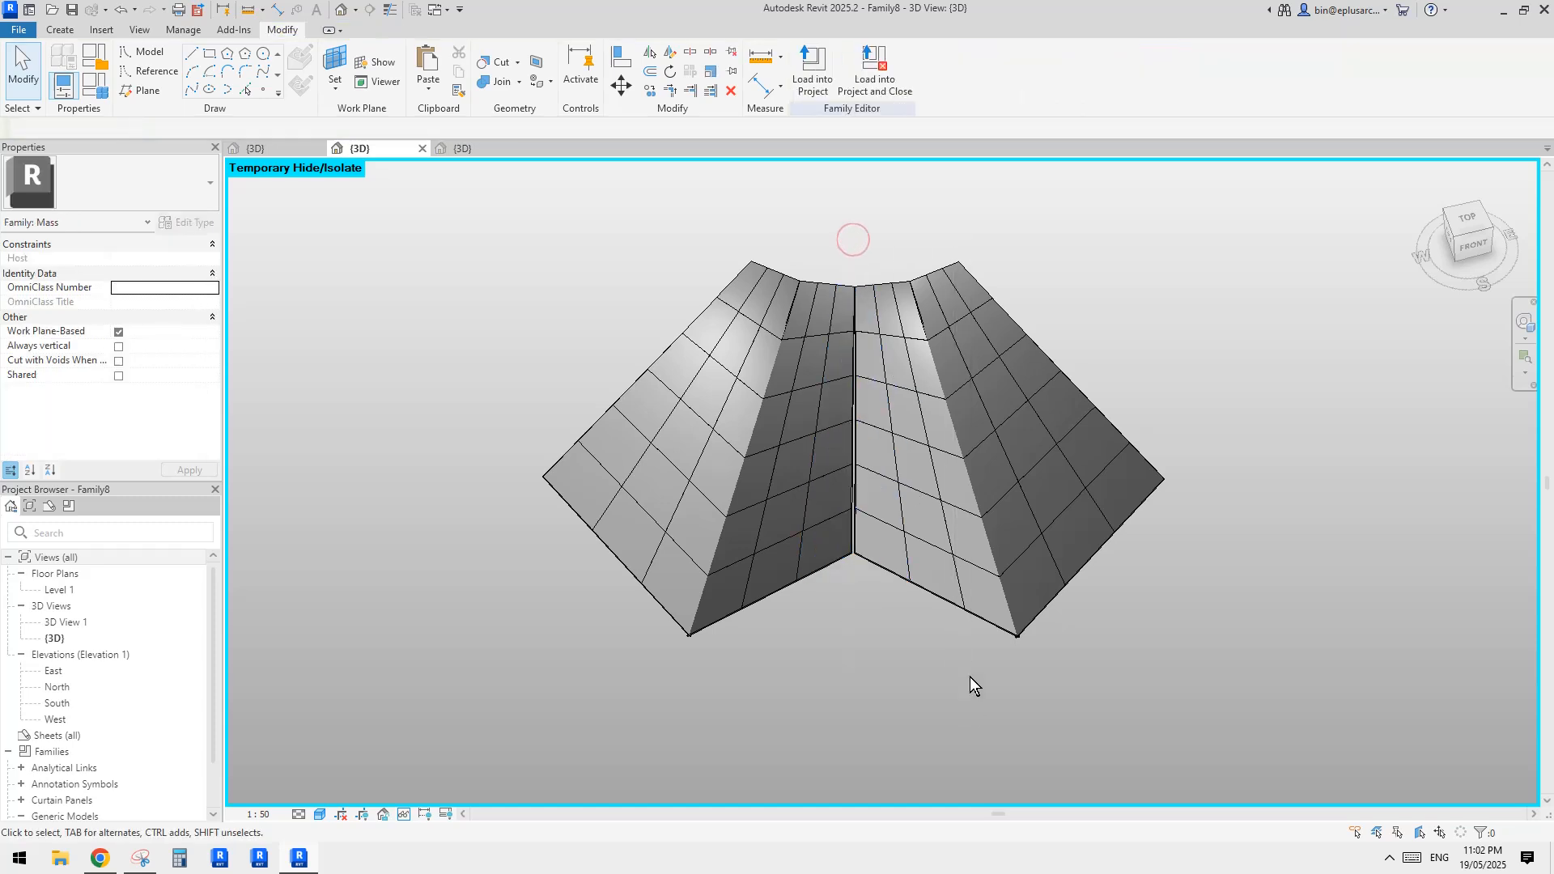
left_click(823, 531)
left_click(880, 537, "ctrl")
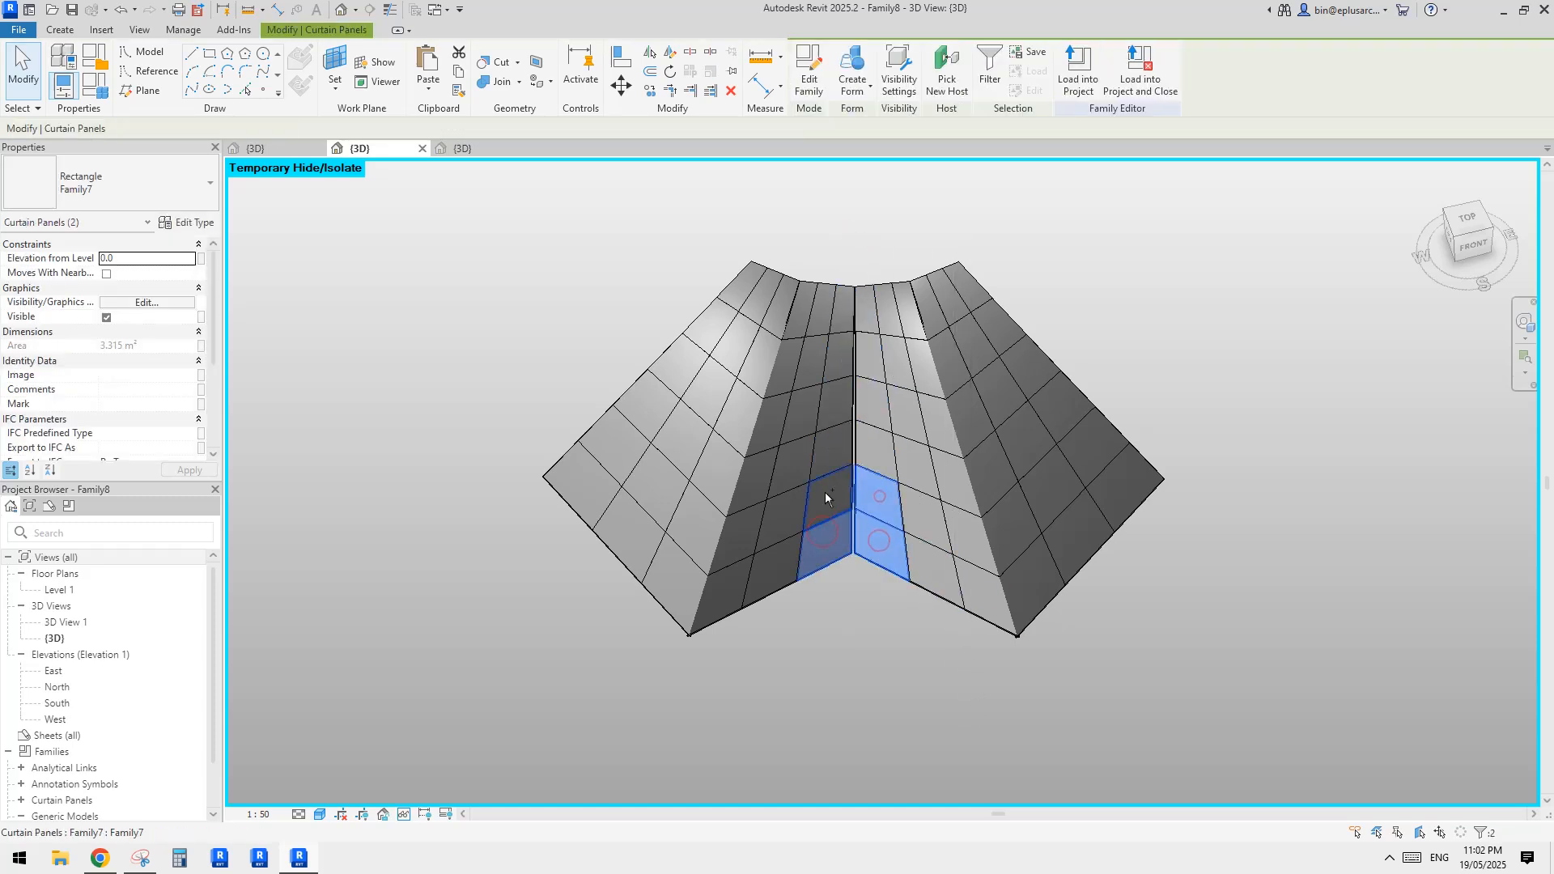
left_click(865, 412, "ctrl")
left_click(846, 373, "ctrl")
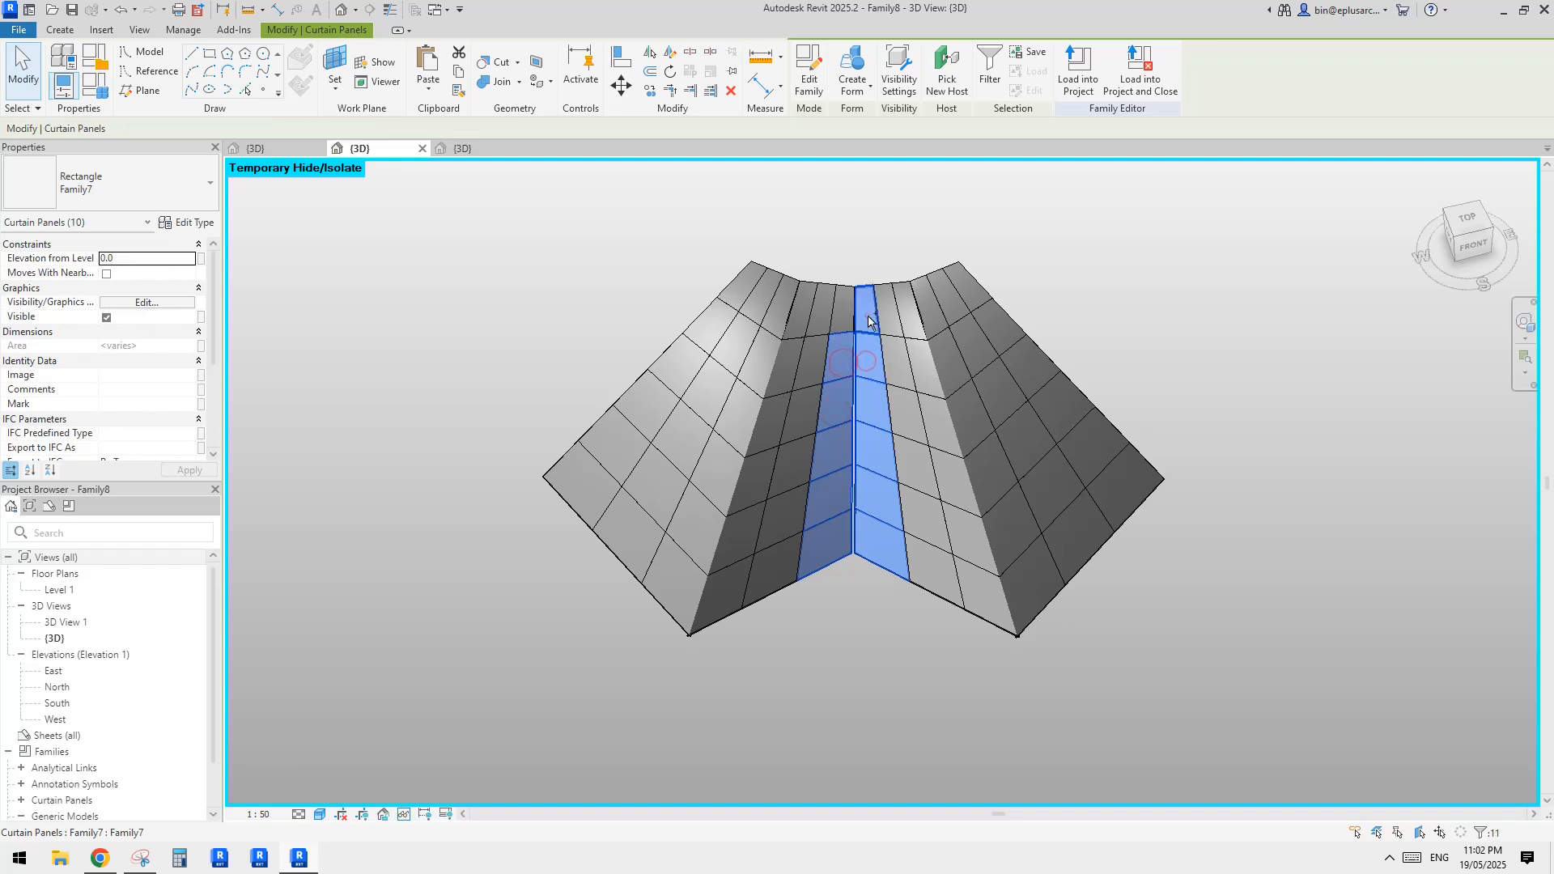
left_click(841, 322, "ctrl")
middle_click_drag(841, 322, 864, 399, "shift")
scroll(109, 382, "down", 3)
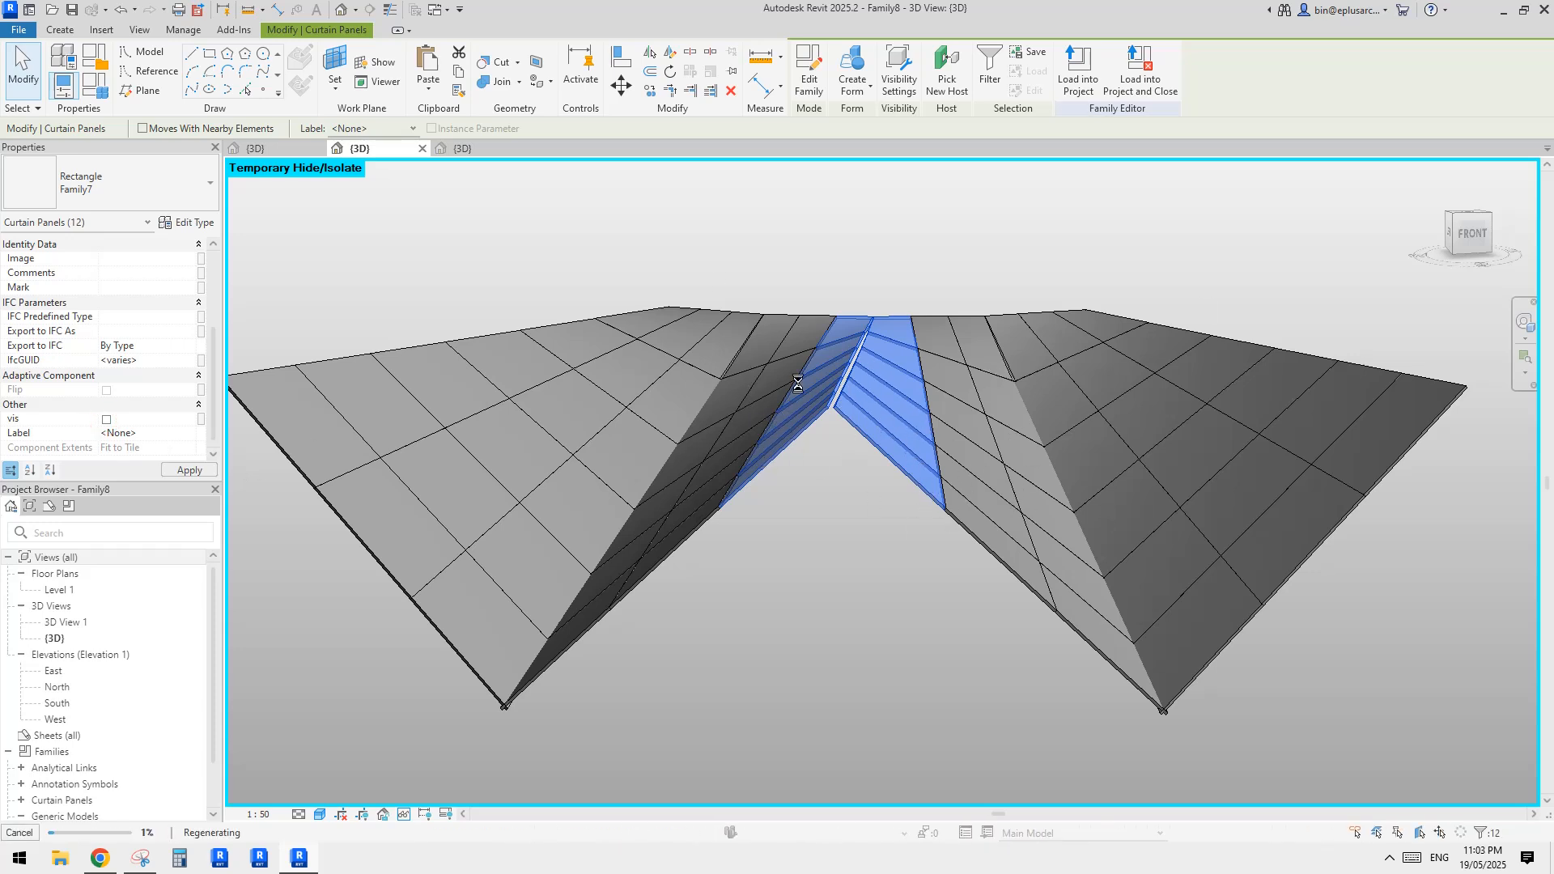
Reset the temporary isolation of the curtain panels category
middle_click_drag(890, 430, 887, 476)
key("h")
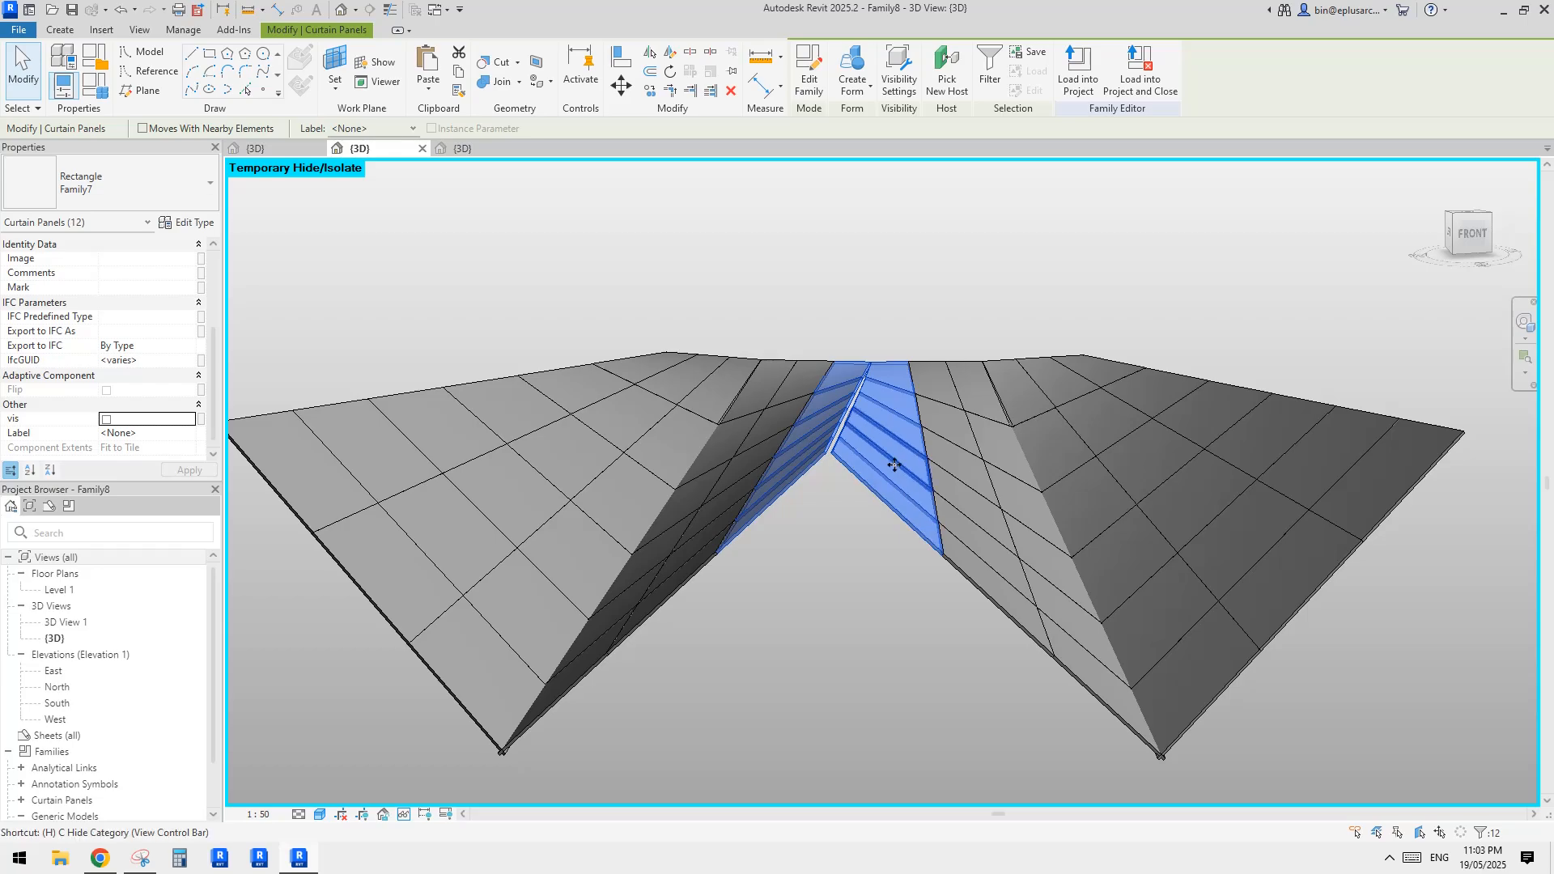
key("r")
Examine the underside of the central ridge fold where the struts of the twelve panels are switched off
middle_click_drag(889, 563, 877, 371, "shift")
scroll(818, 376, "up", 3)
scroll(869, 472, "down", 3)
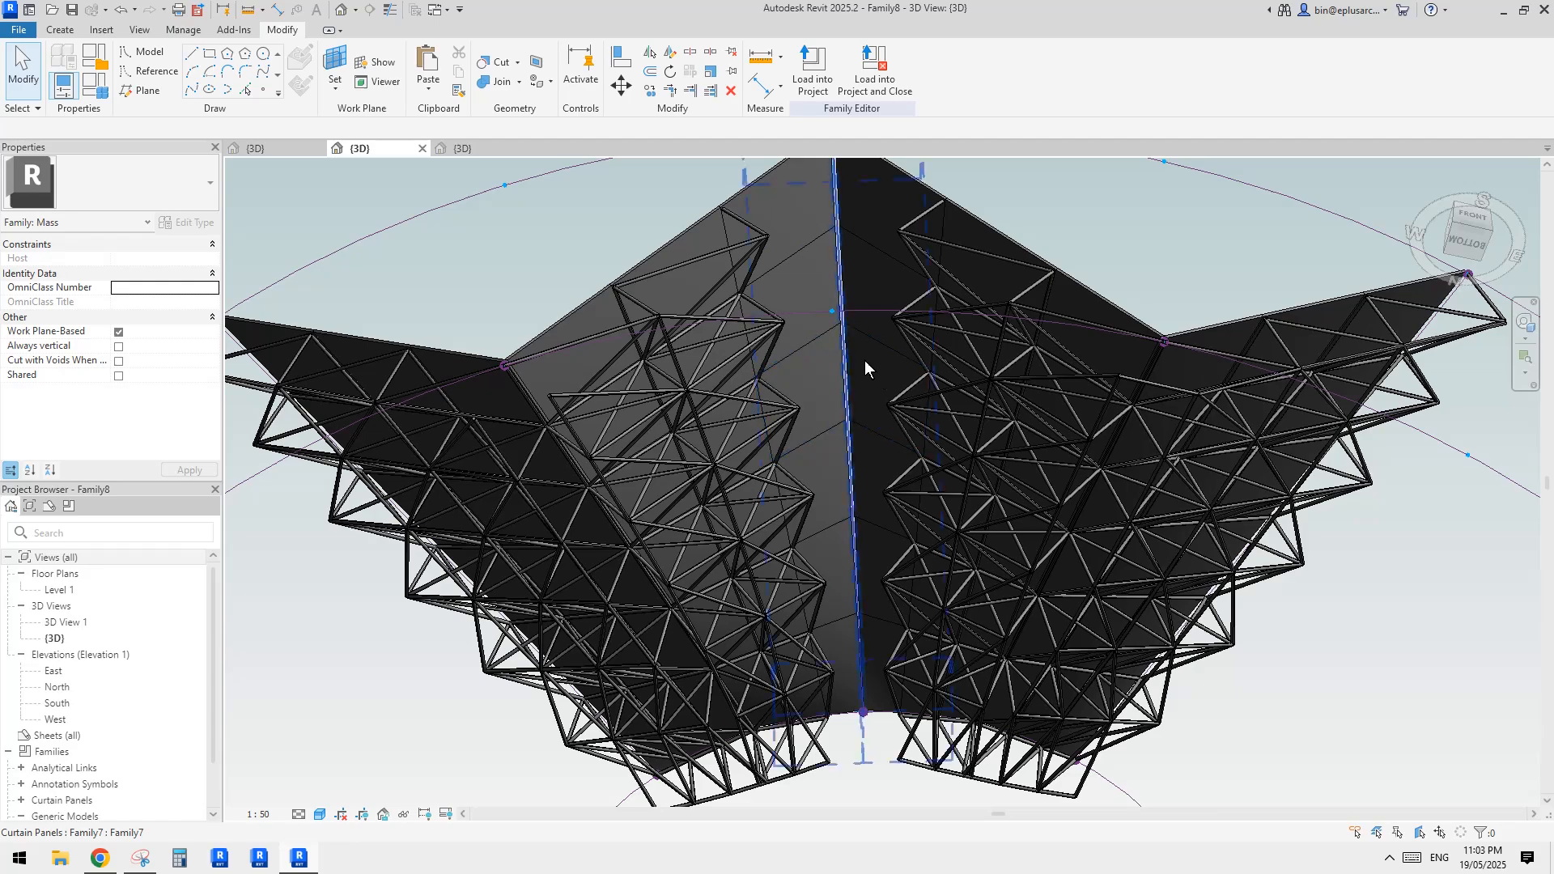
middle_click_drag(815, 265, 818, 298)
scroll(846, 372, "up", 3)
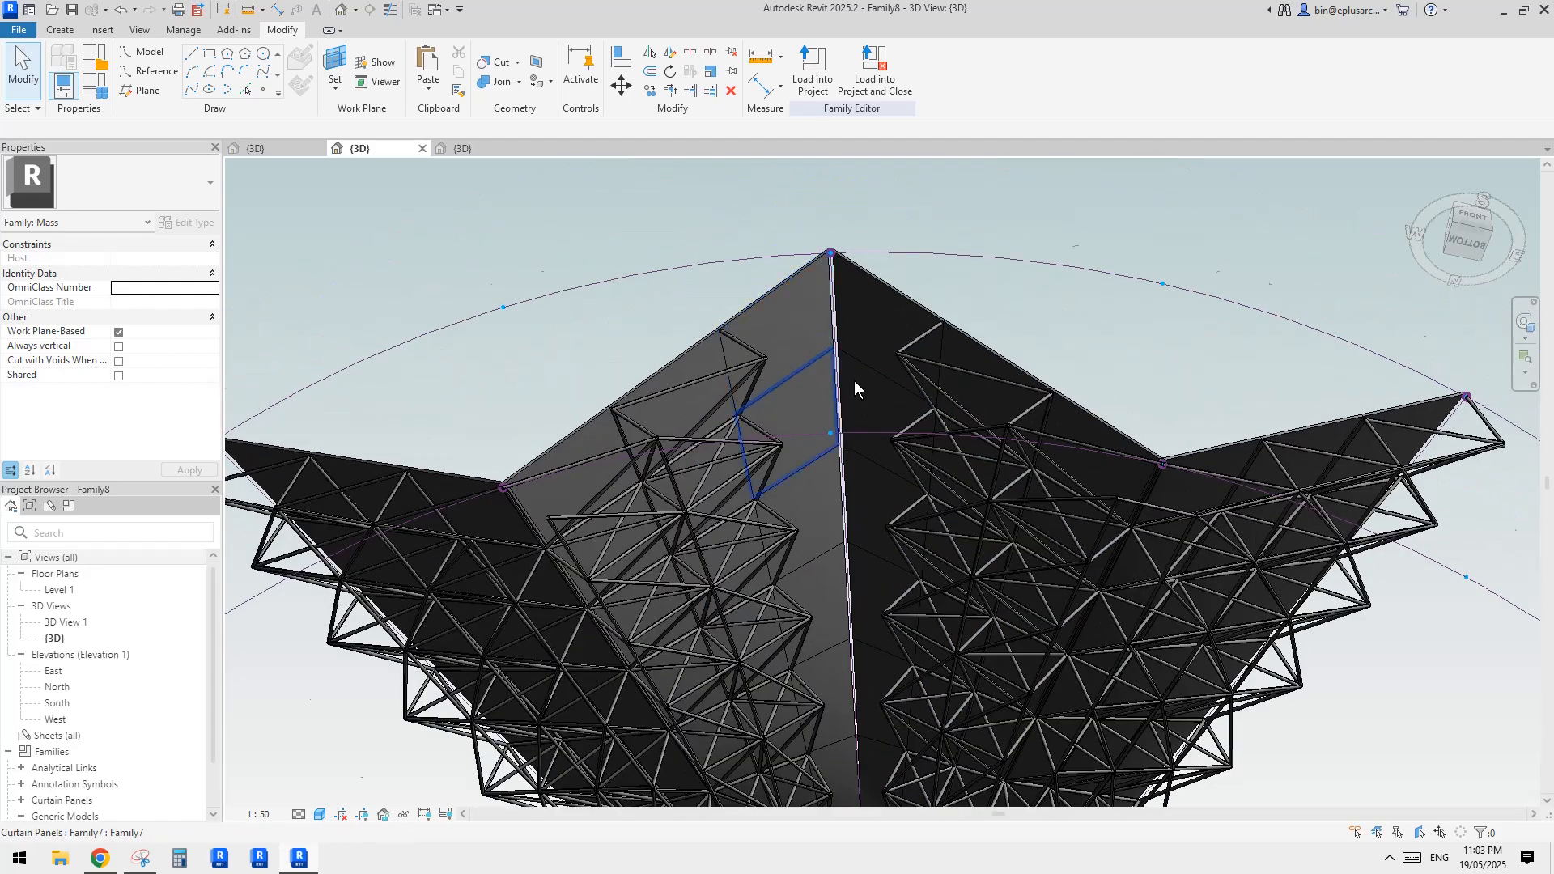
scroll(845, 377, "down", 4)
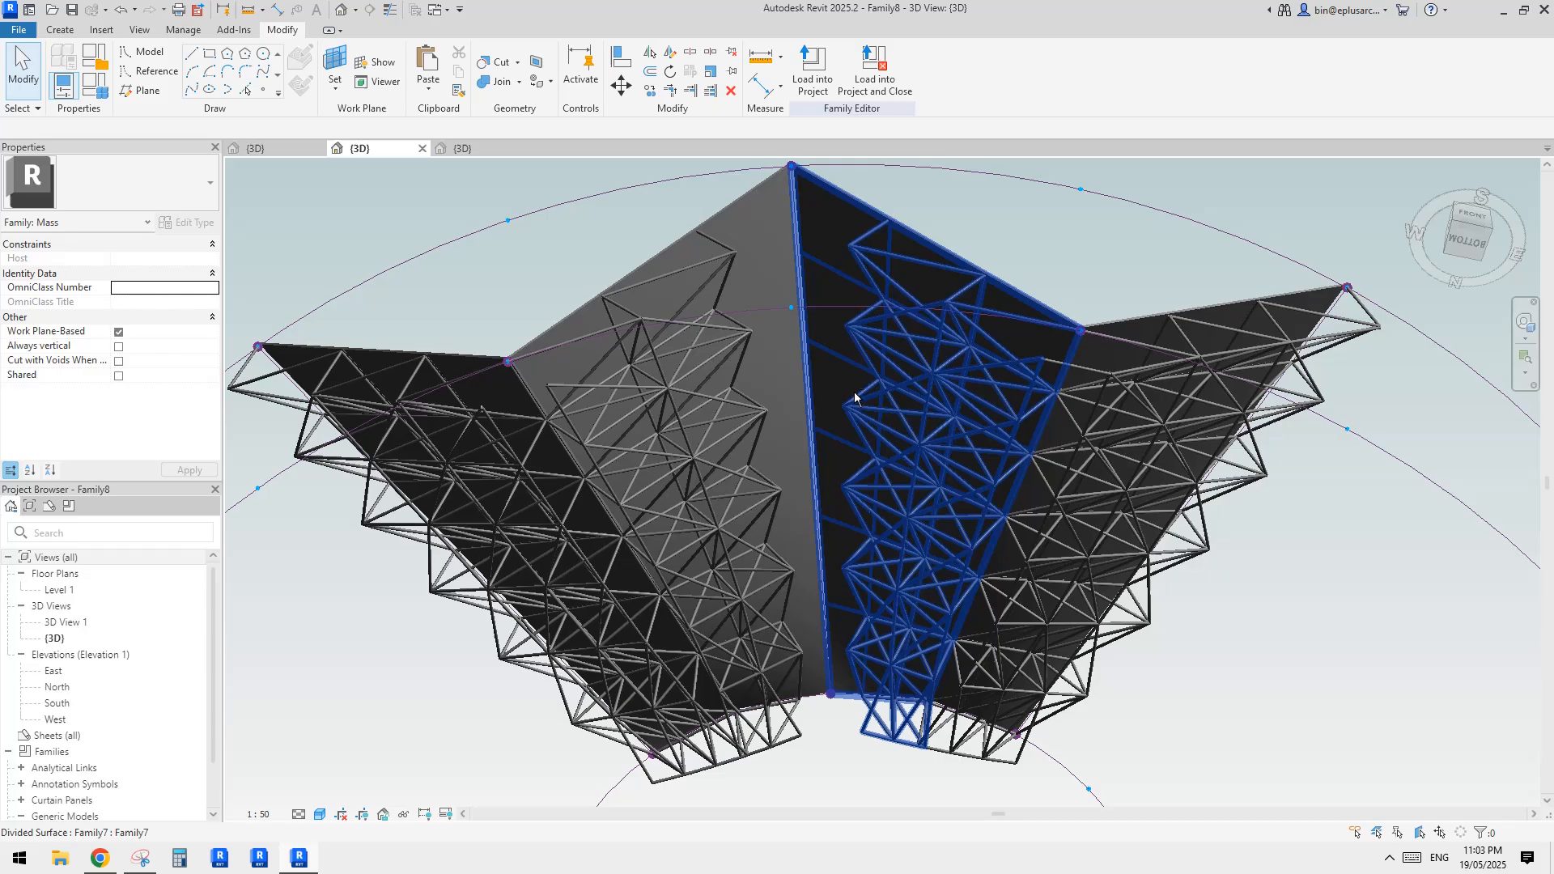
mouse_move(854, 396)
middle_mouse_down("shift")
mouse_move(870, 373)
mouse_move(887, 393)
mouse_move(886, 445)
mouse_move(877, 416)
middle_mouse_up("shift")
scroll(931, 267, "up", 4)
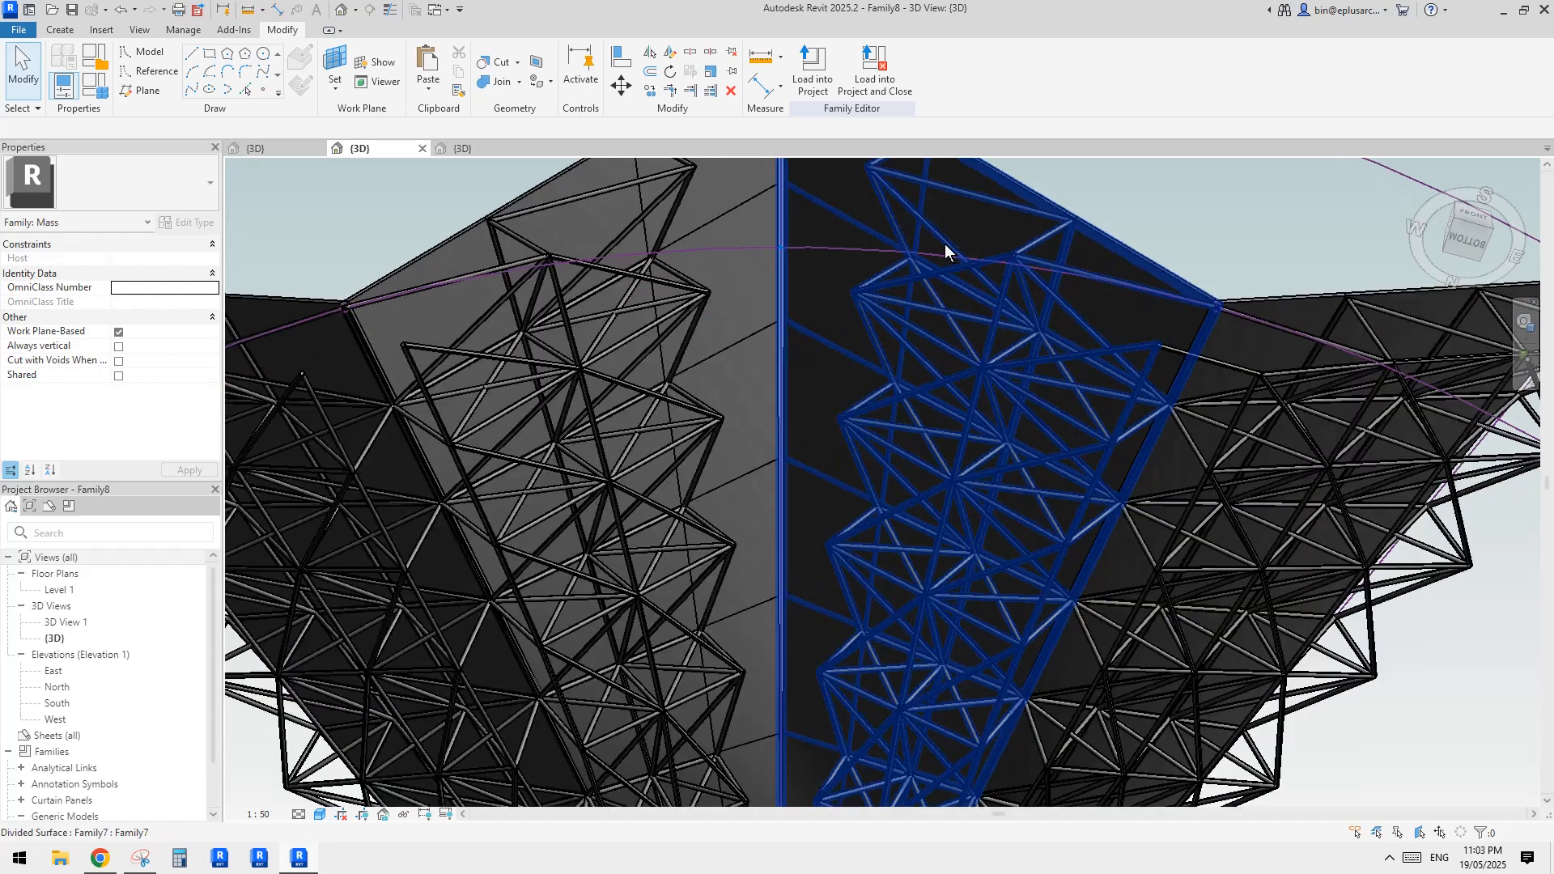
scroll(939, 275, "down", 5)
middle_click_drag(939, 294, 833, 299, "shift")
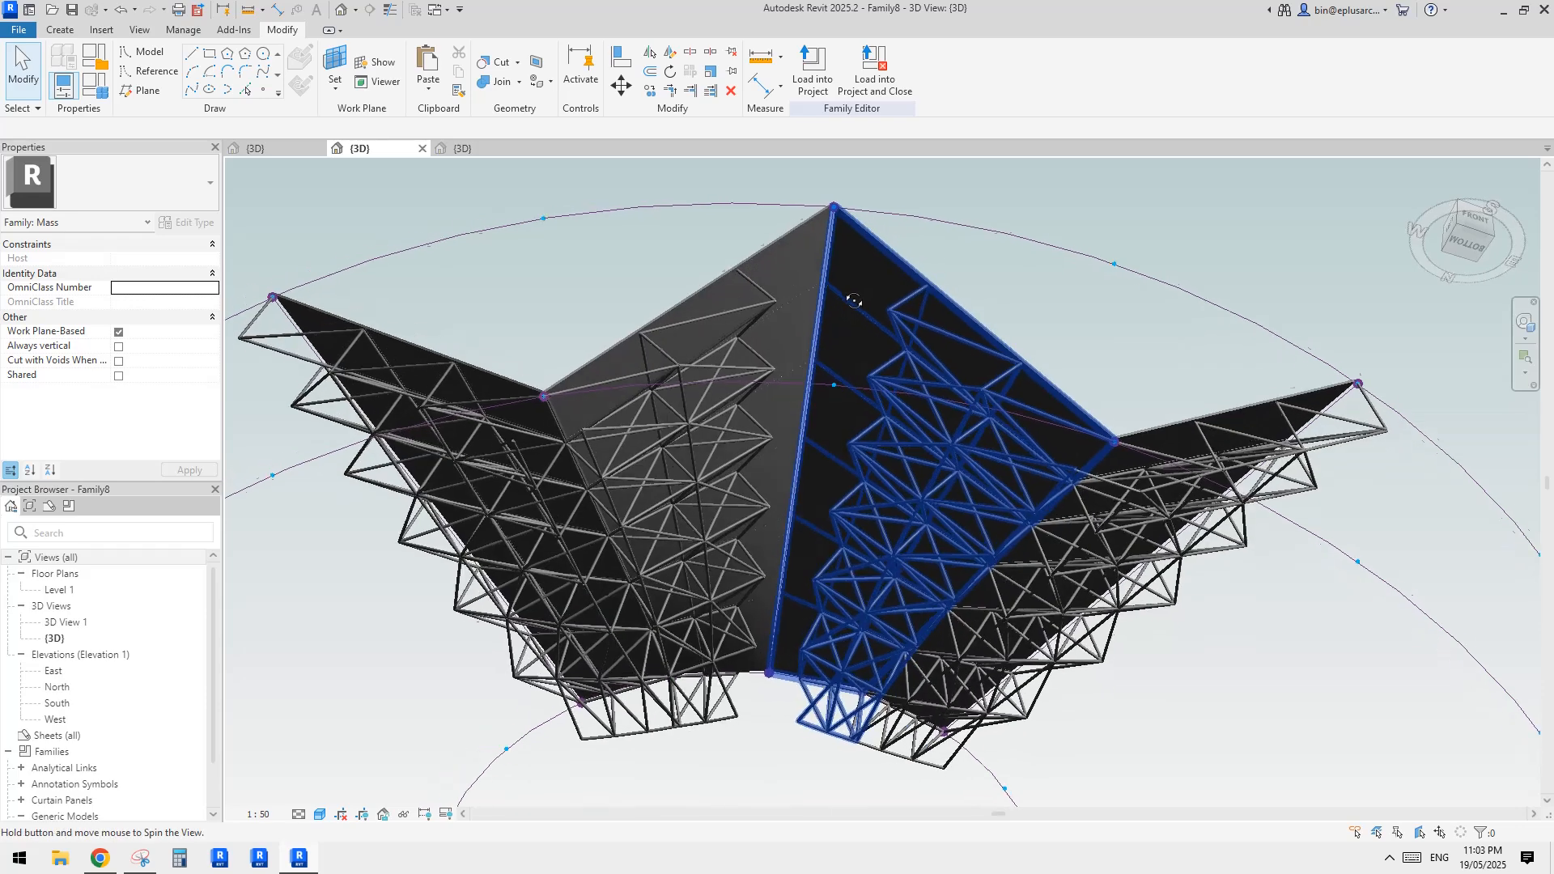
Reselect the previous set of twelve Family7 panels along the central ridge fold and turn their vis parameter on
left_click(963, 219)
right_click(965, 219)
right_click(1099, 180)
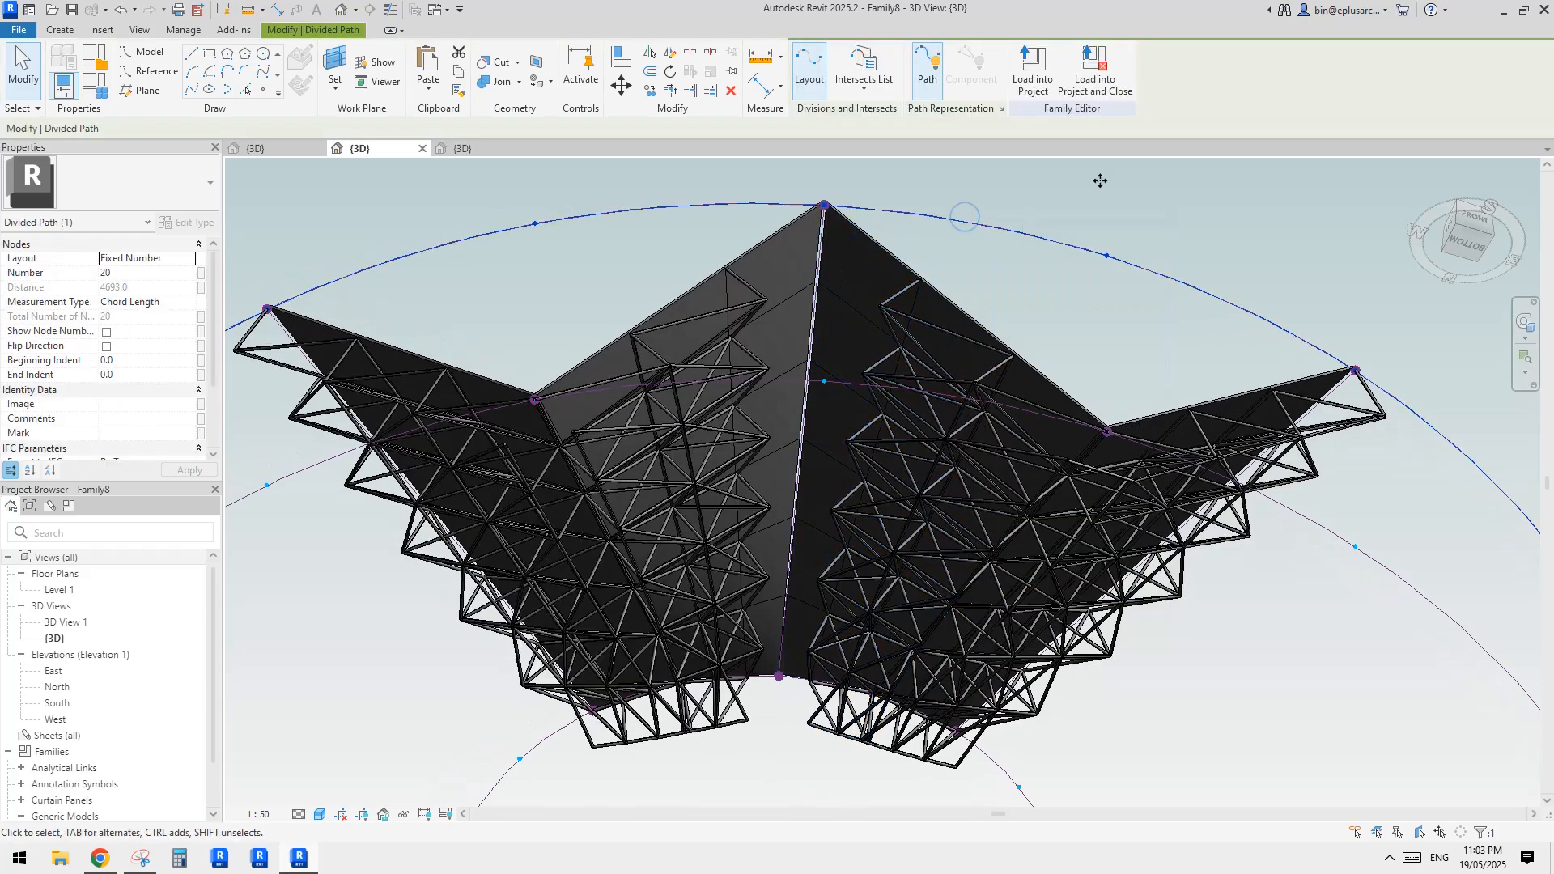
left_click(1153, 291)
middle_click_drag(954, 307, 935, 324)
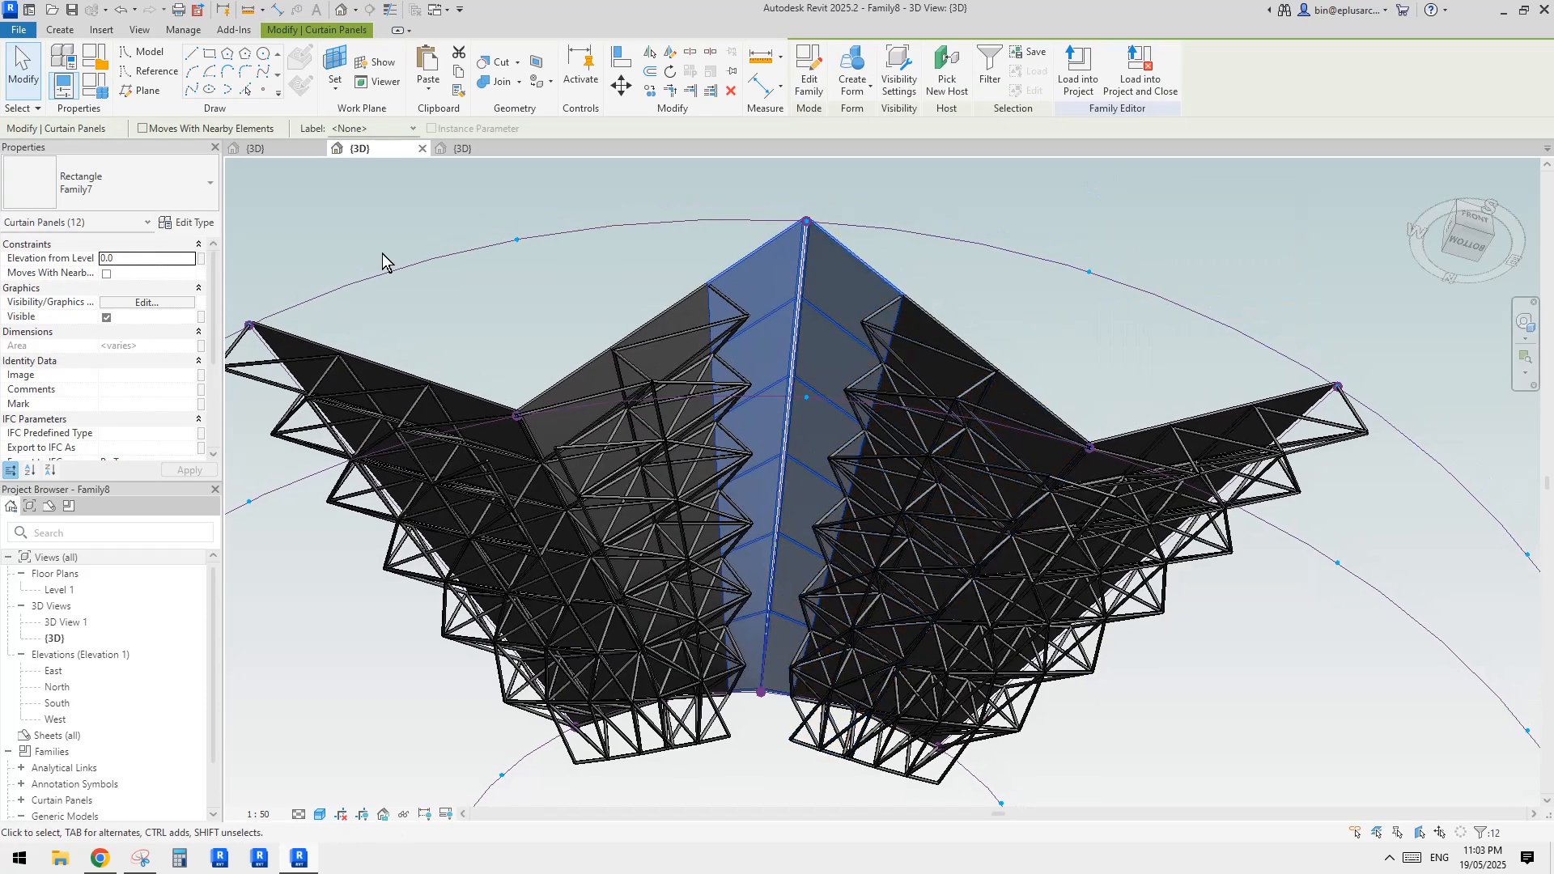
scroll(141, 388, "down", 3)
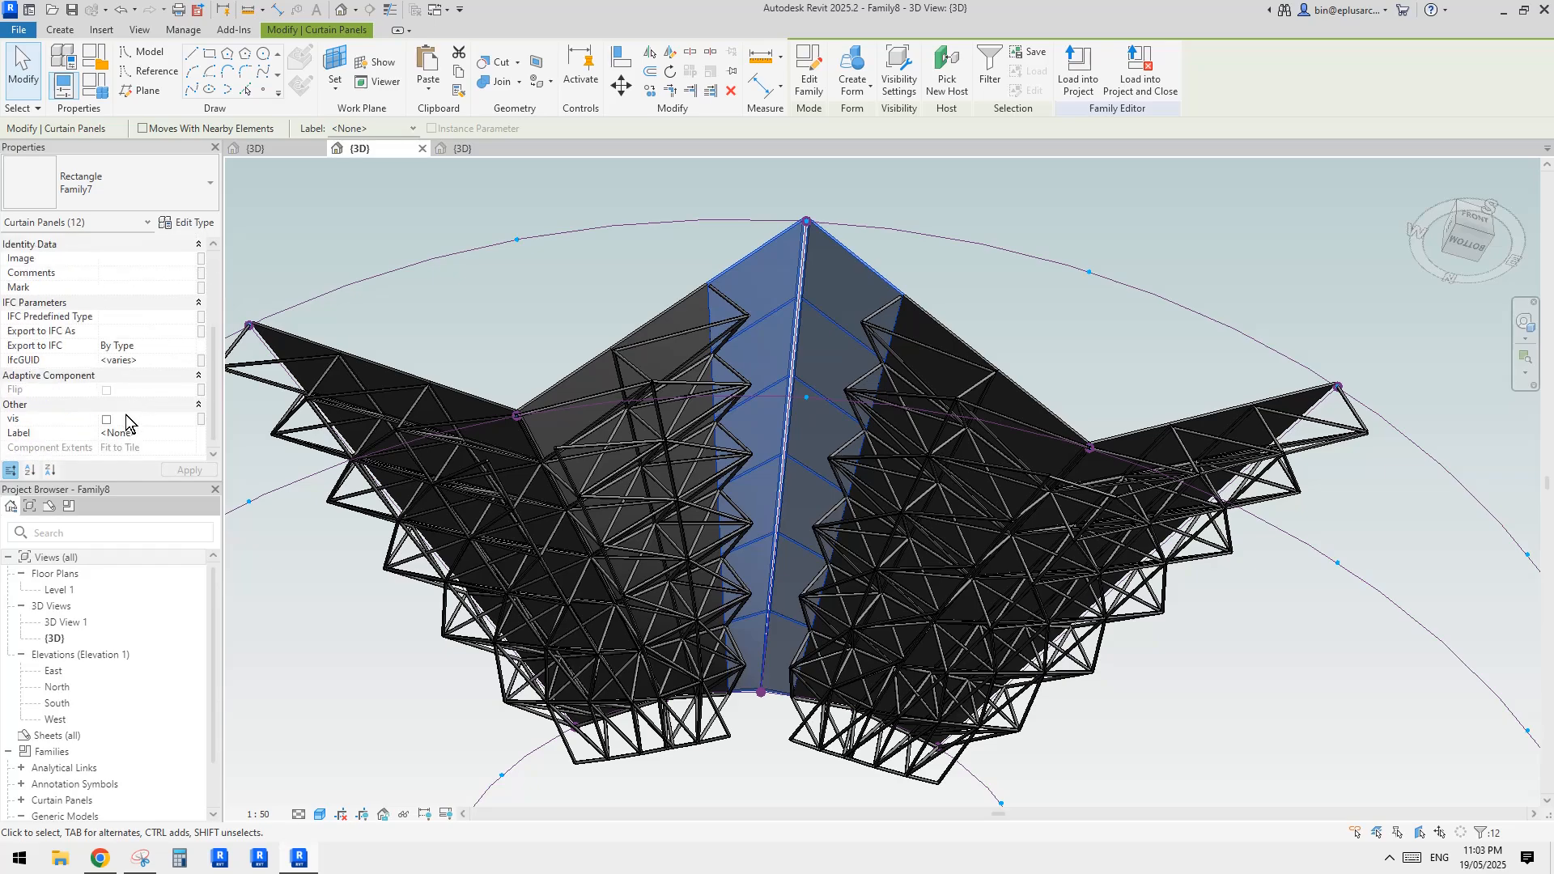
left_click(106, 419)
left_click(978, 325)
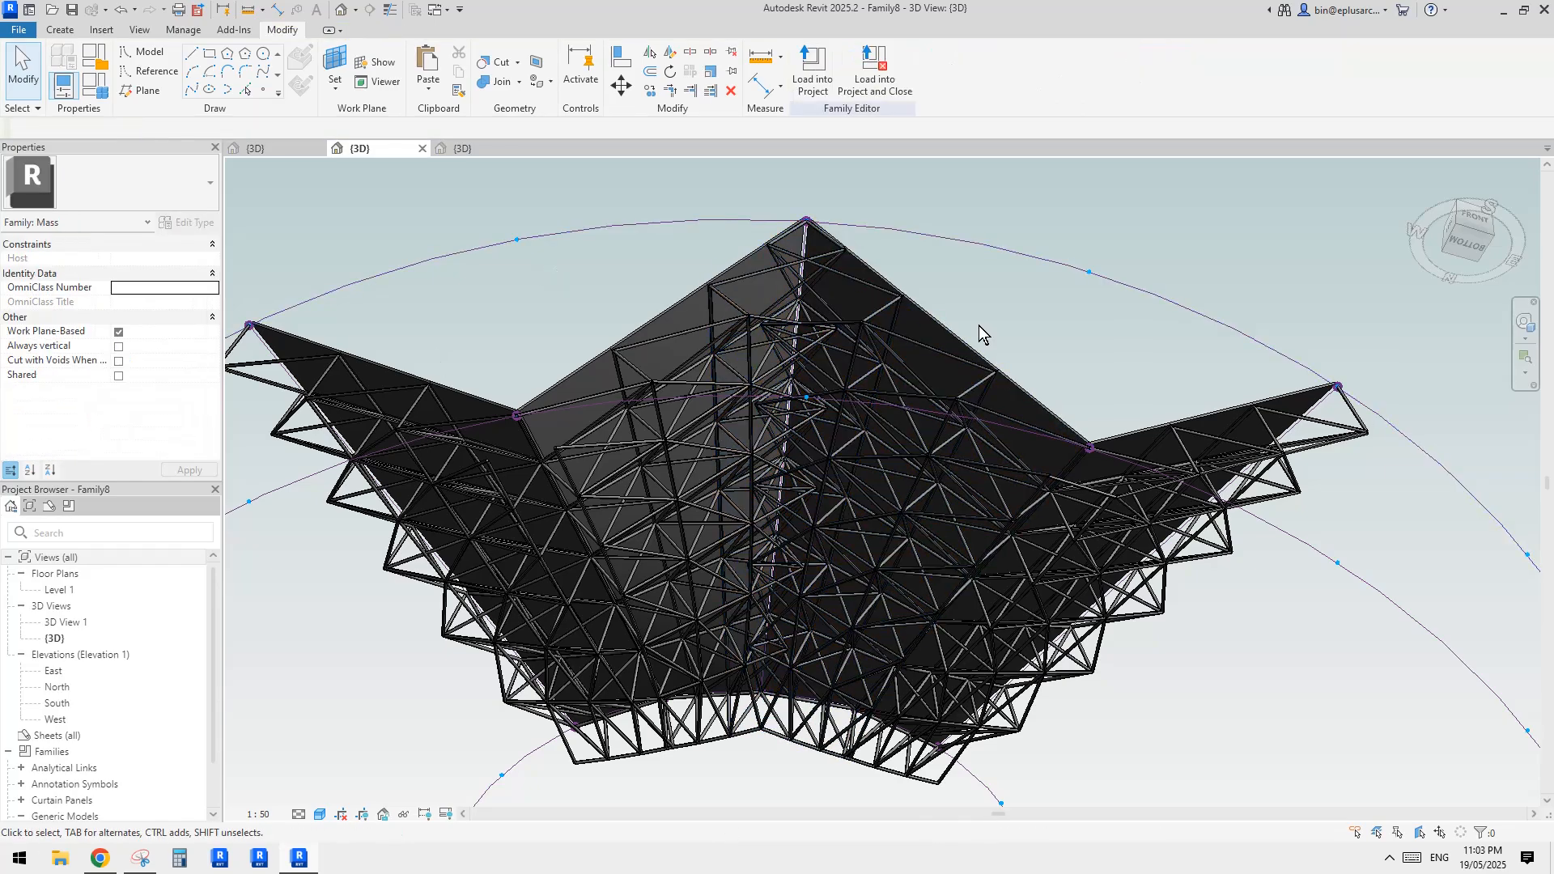
Examine the flat space-frame sample that lies beside the folded roof
middle_click_drag(979, 325, 998, 432, "shift")
scroll(999, 432, "down", 3)
middle_click_drag(1049, 476, 770, 551, "shift")
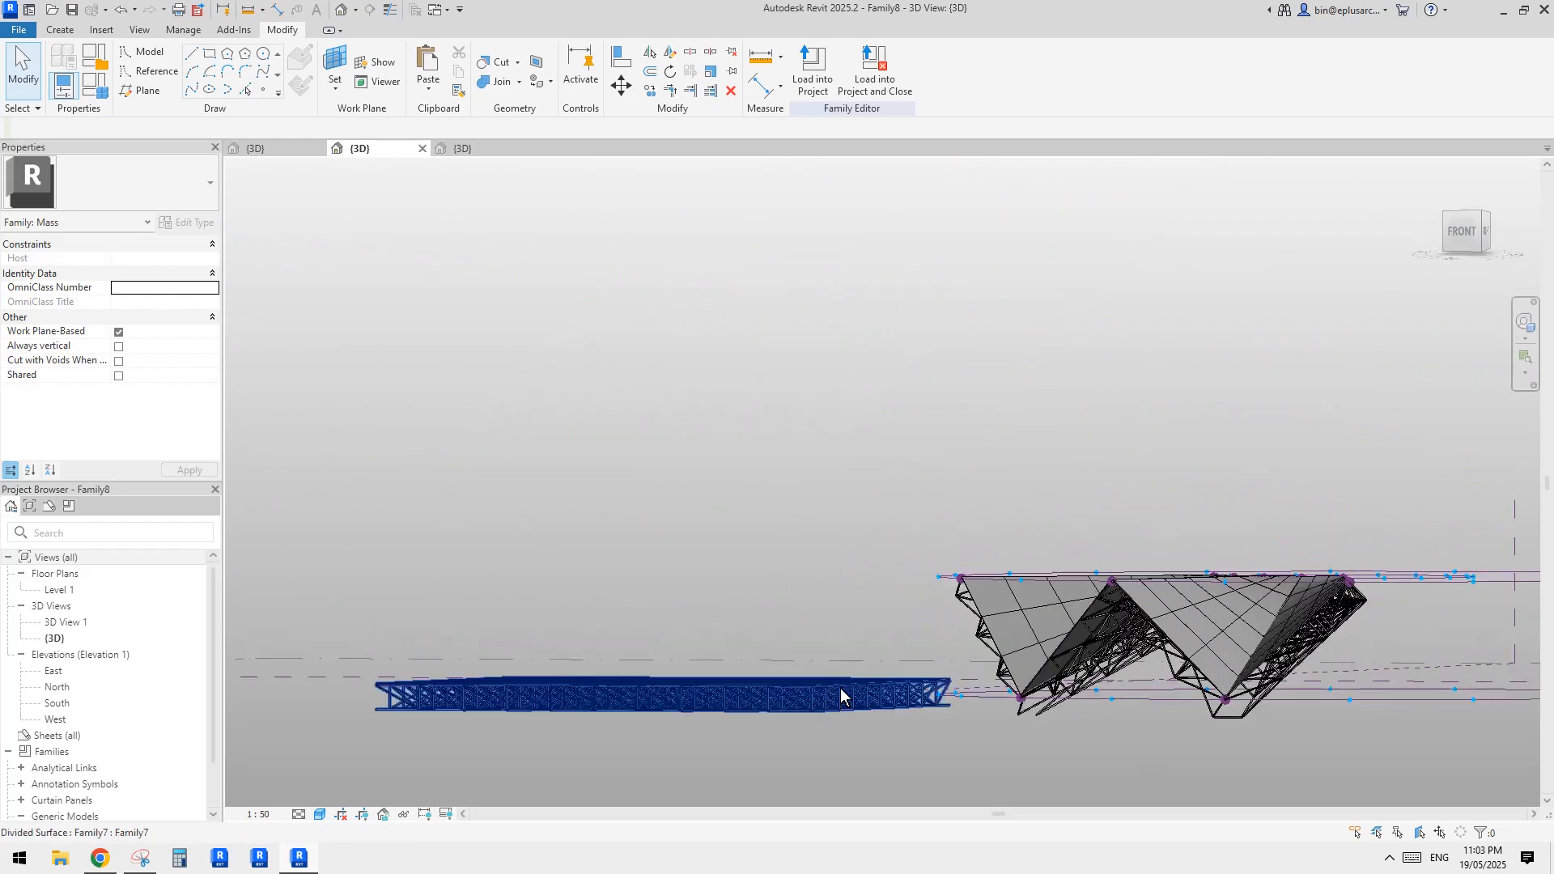
left_click(797, 681)
middle_click_drag(770, 678, 797, 757, "shift")
left_click(975, 538)
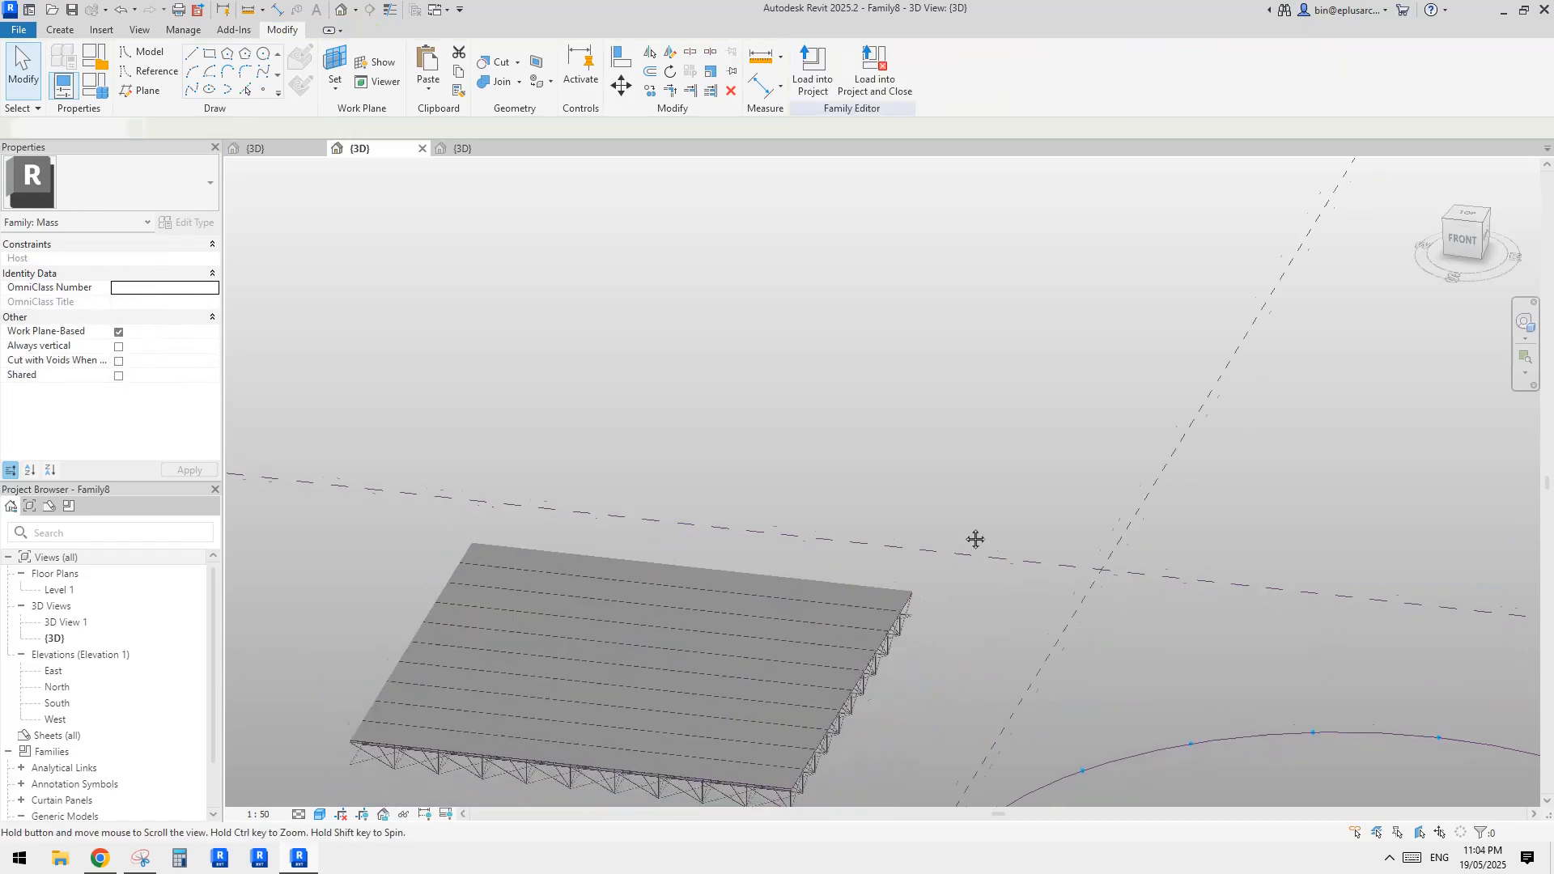
middle_click_drag(974, 537, 530, 256)
middle_click_drag(825, 583, 810, 405, "shift")
middle_click_drag(522, 344, 962, 696)
Inspect the truss panels under the folded roof bays up close and from several sides
scroll(961, 696, "up", 4)
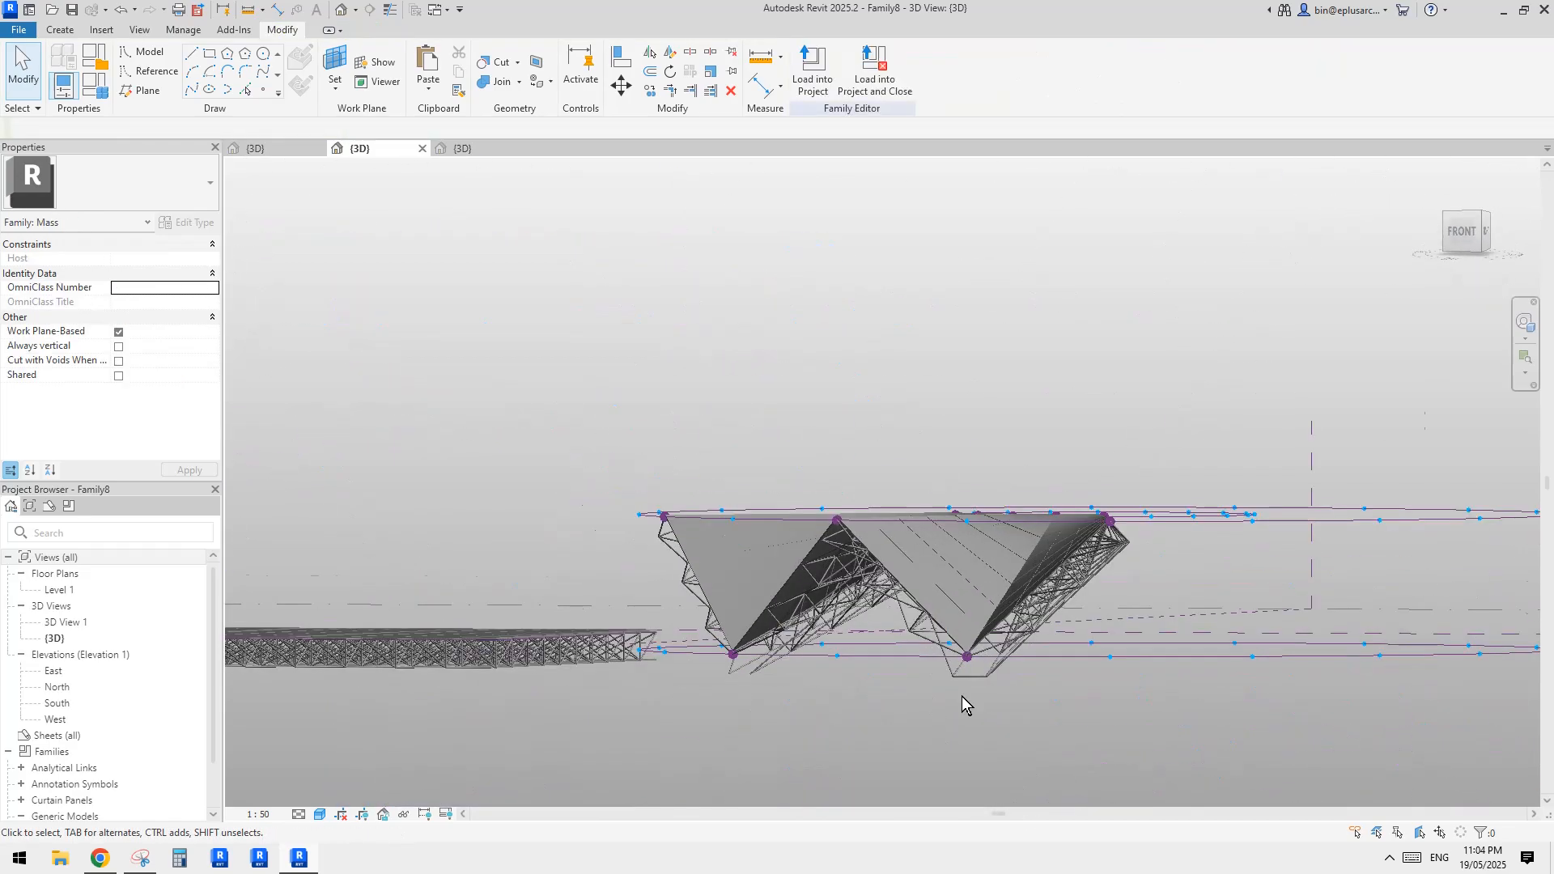
left_click(1048, 620)
middle_click_drag(1065, 672, 909, 547)
left_click(909, 547)
middle_click_drag(1286, 579, 761, 487)
scroll(852, 570, "up", 3)
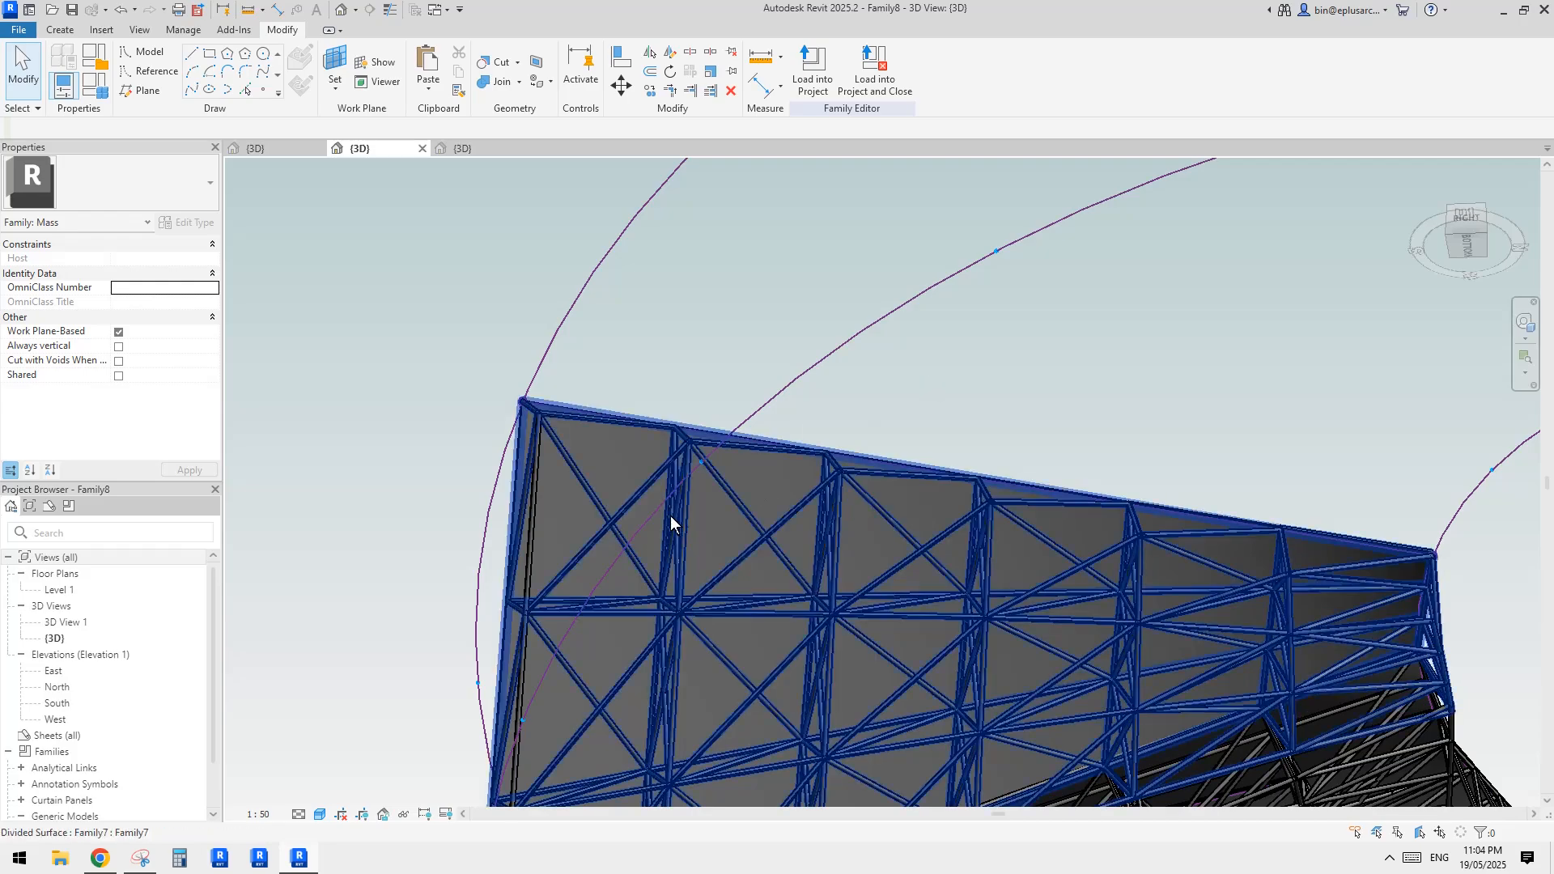
scroll(733, 584, "down", 4)
middle_click_drag(733, 584, 926, 437, "shift")
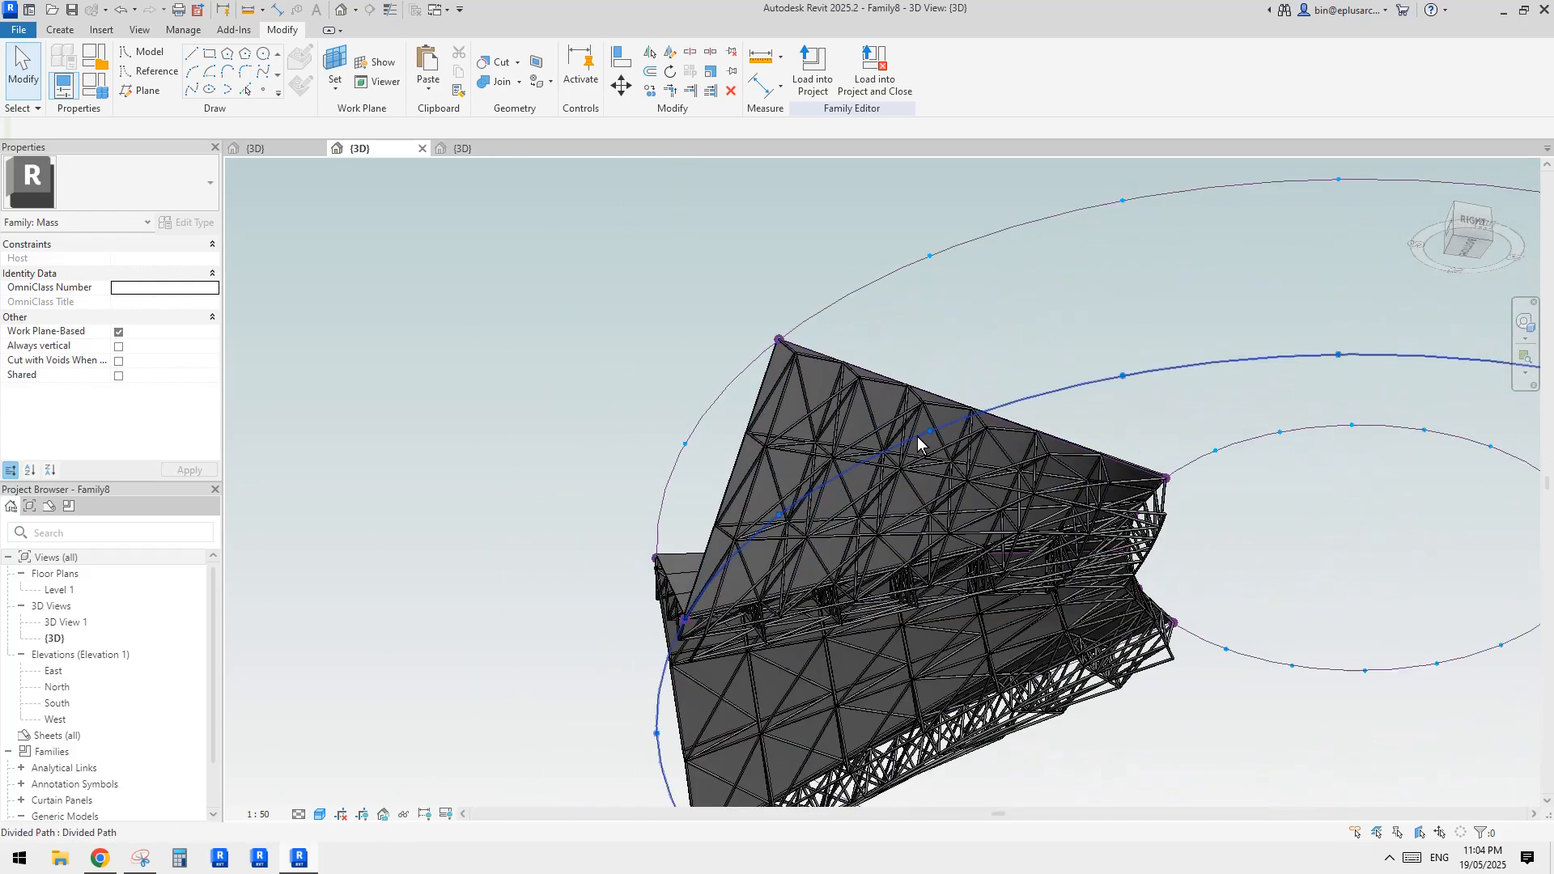
scroll(917, 437, "up", 4)
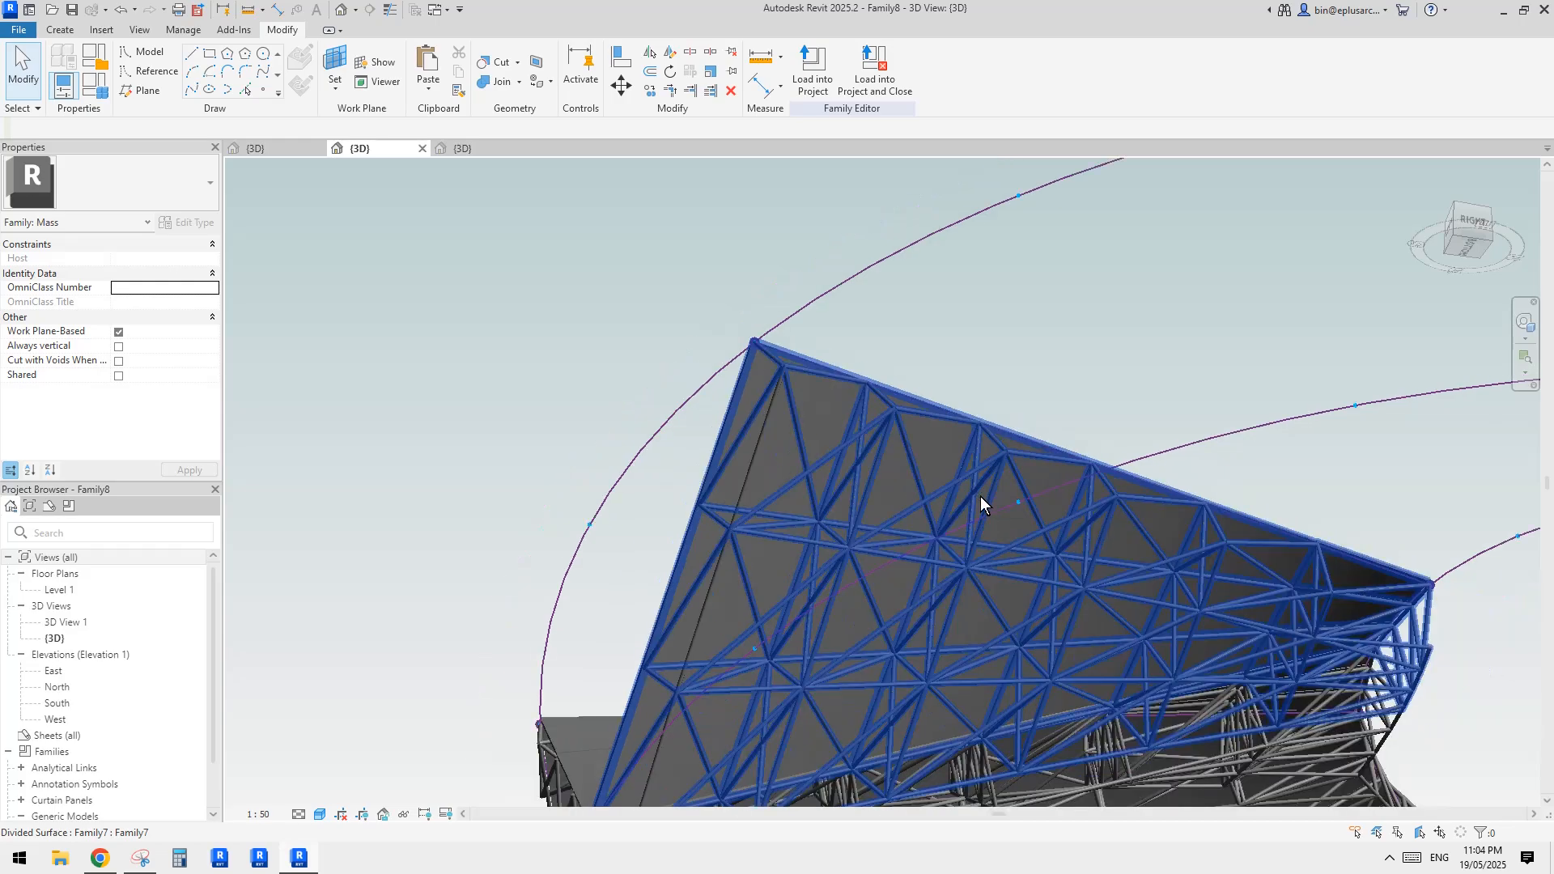
scroll(979, 497, "down", 5)
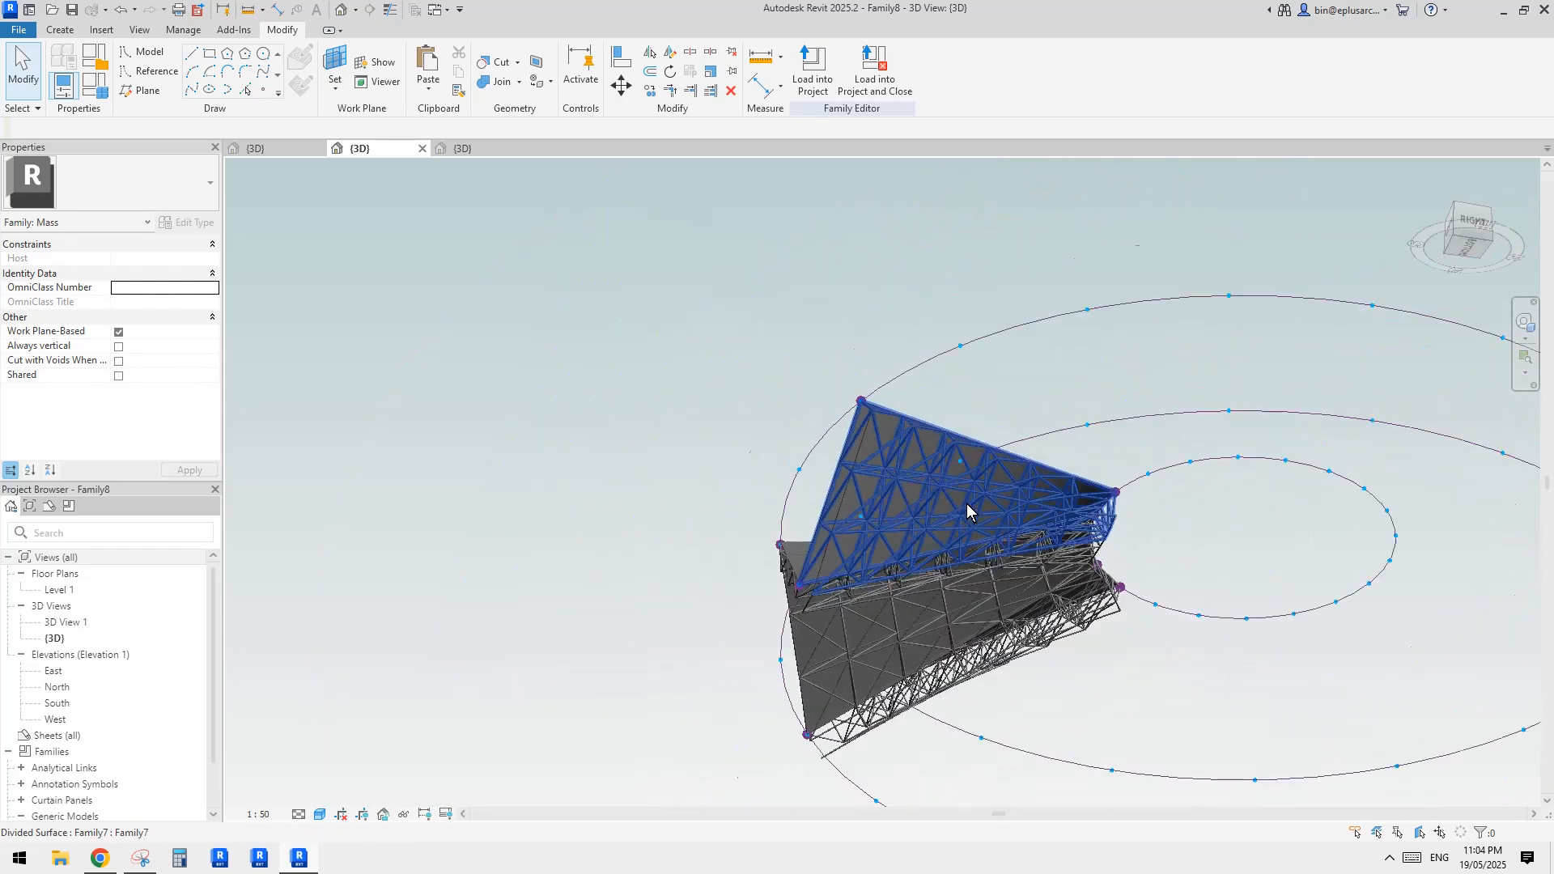
middle_click_drag(967, 508, 916, 682, "shift")
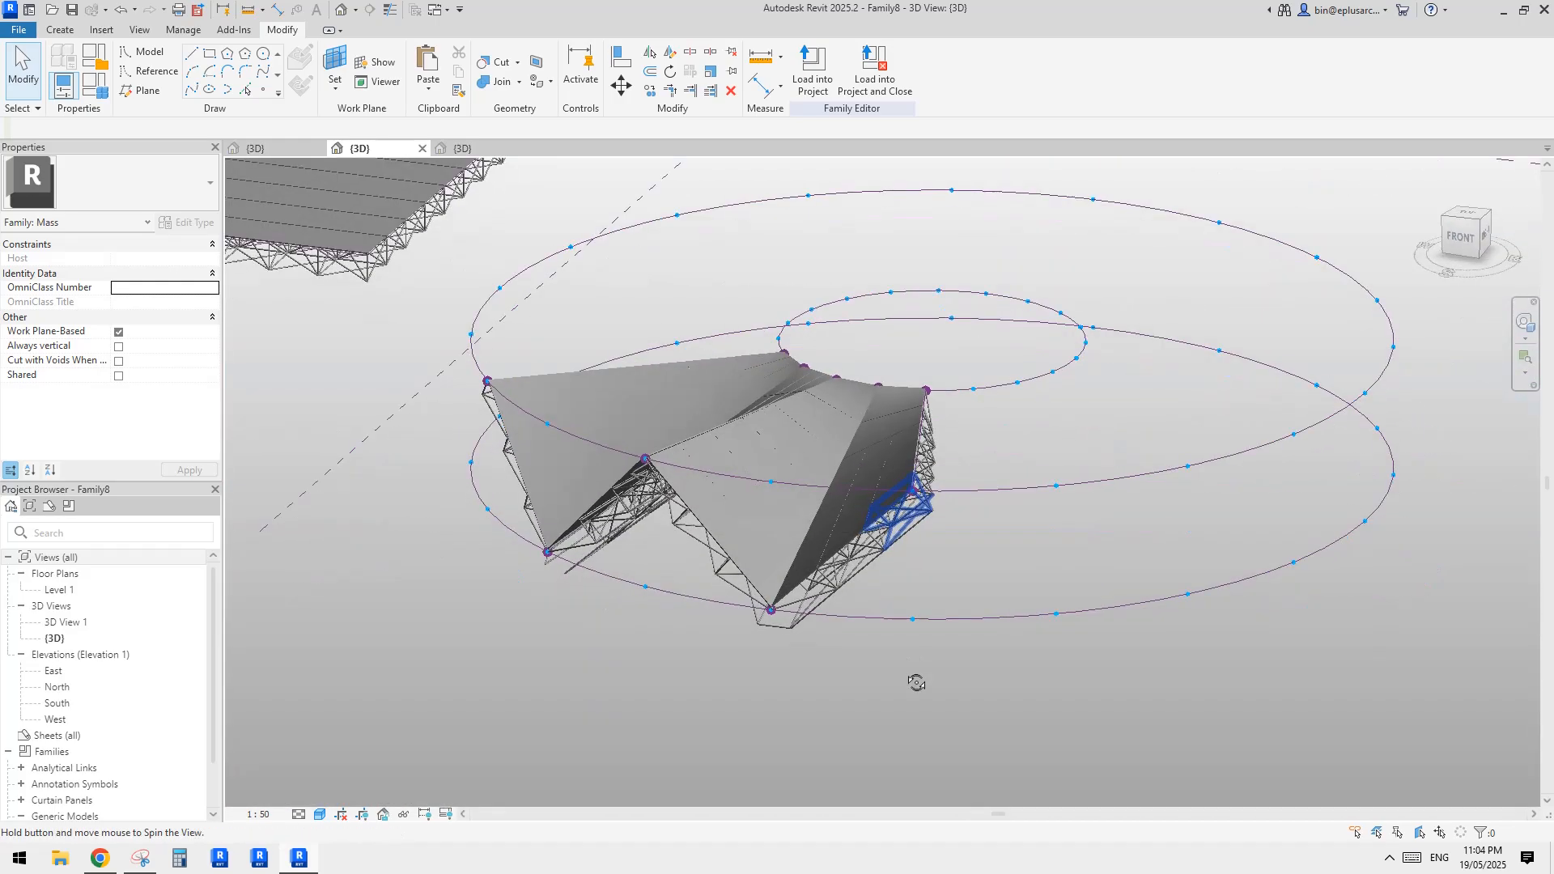
Switch to Chrome and compare the interior structure photo with the aerial view of the roof in the reddit post
left_click(99, 859)
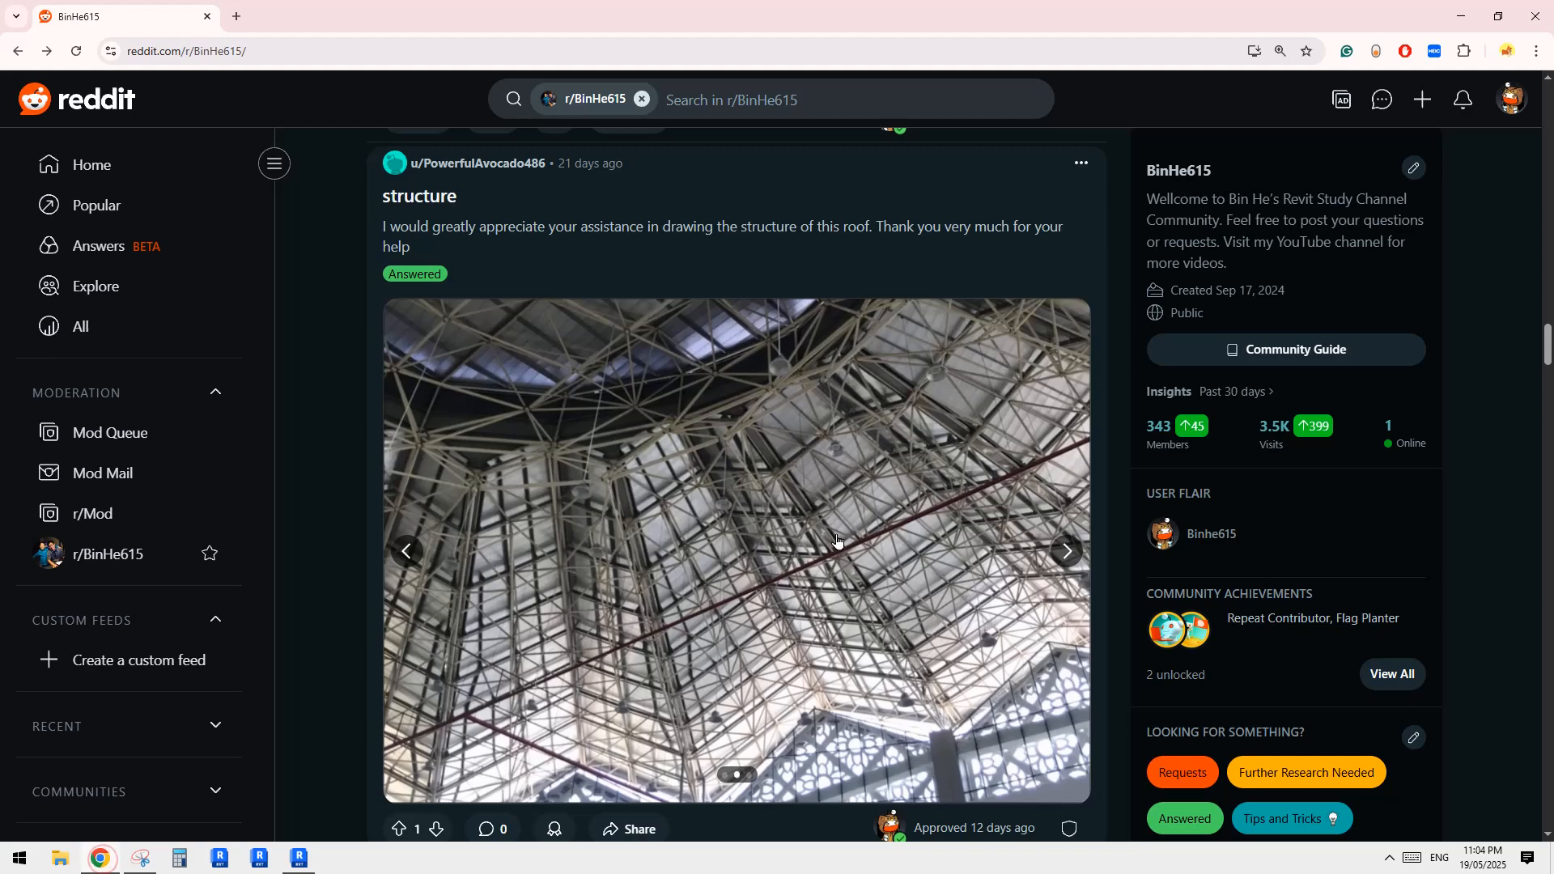
left_click(1066, 551)
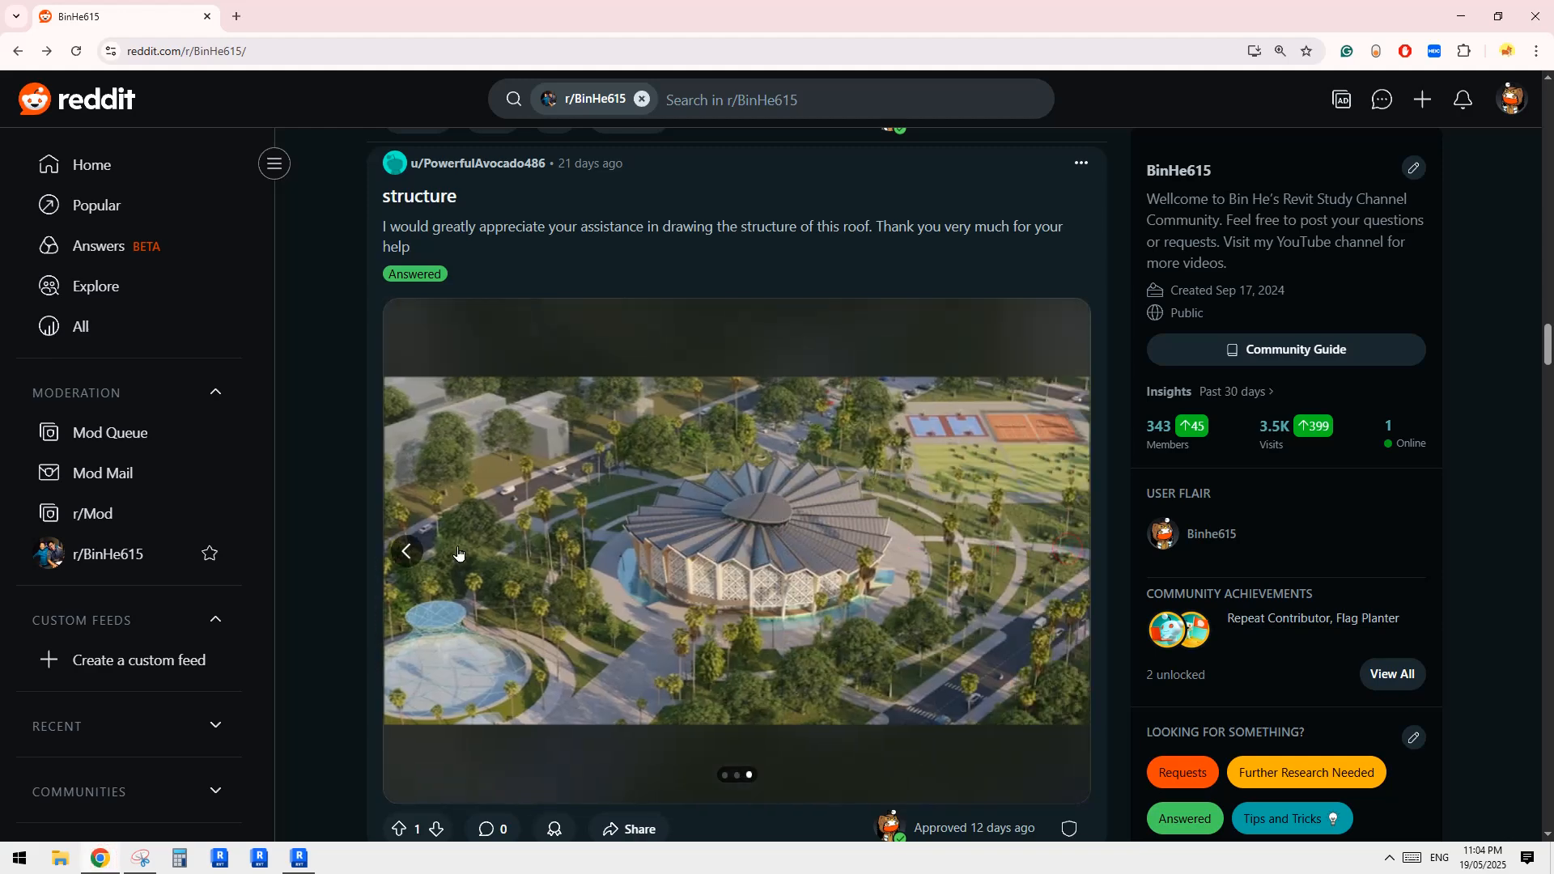
left_click(406, 551)
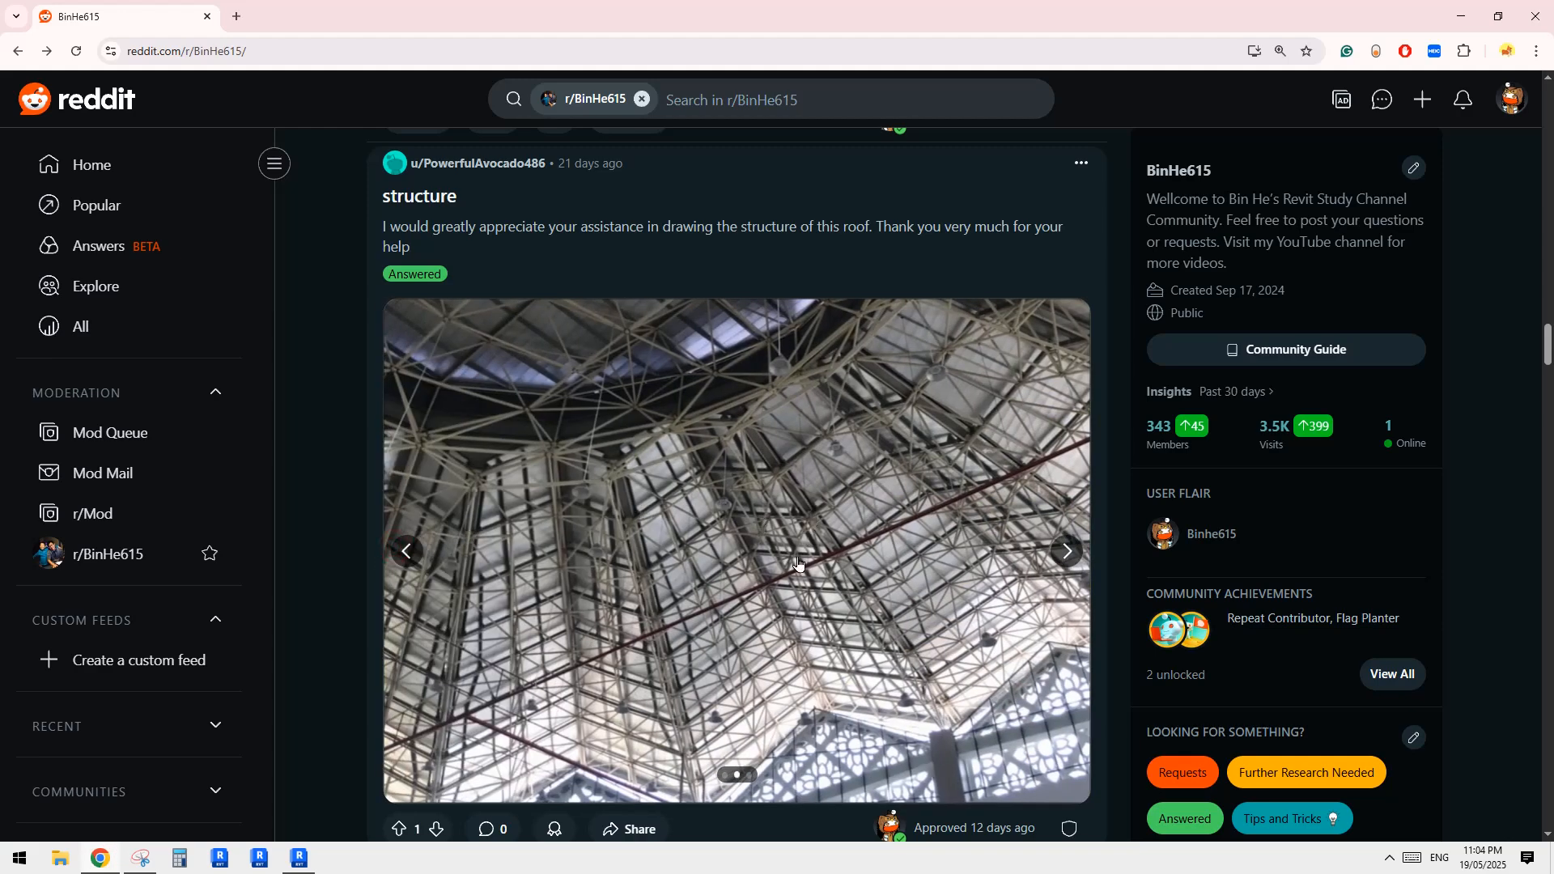
Return to Revit and check the folded roof bays against the reference pictures from several angles
left_click(302, 853)
middle_click_drag(983, 450, 1120, 506)
left_click(1070, 455)
middle_click_drag(1070, 455, 988, 222, "shift")
middle_click_drag(844, 638, 1020, 612, "shift")
key("Escape")
scroll(953, 578, "up", 3)
scroll(784, 545, "down", 2)
middle_click_drag(785, 545, 922, 567)
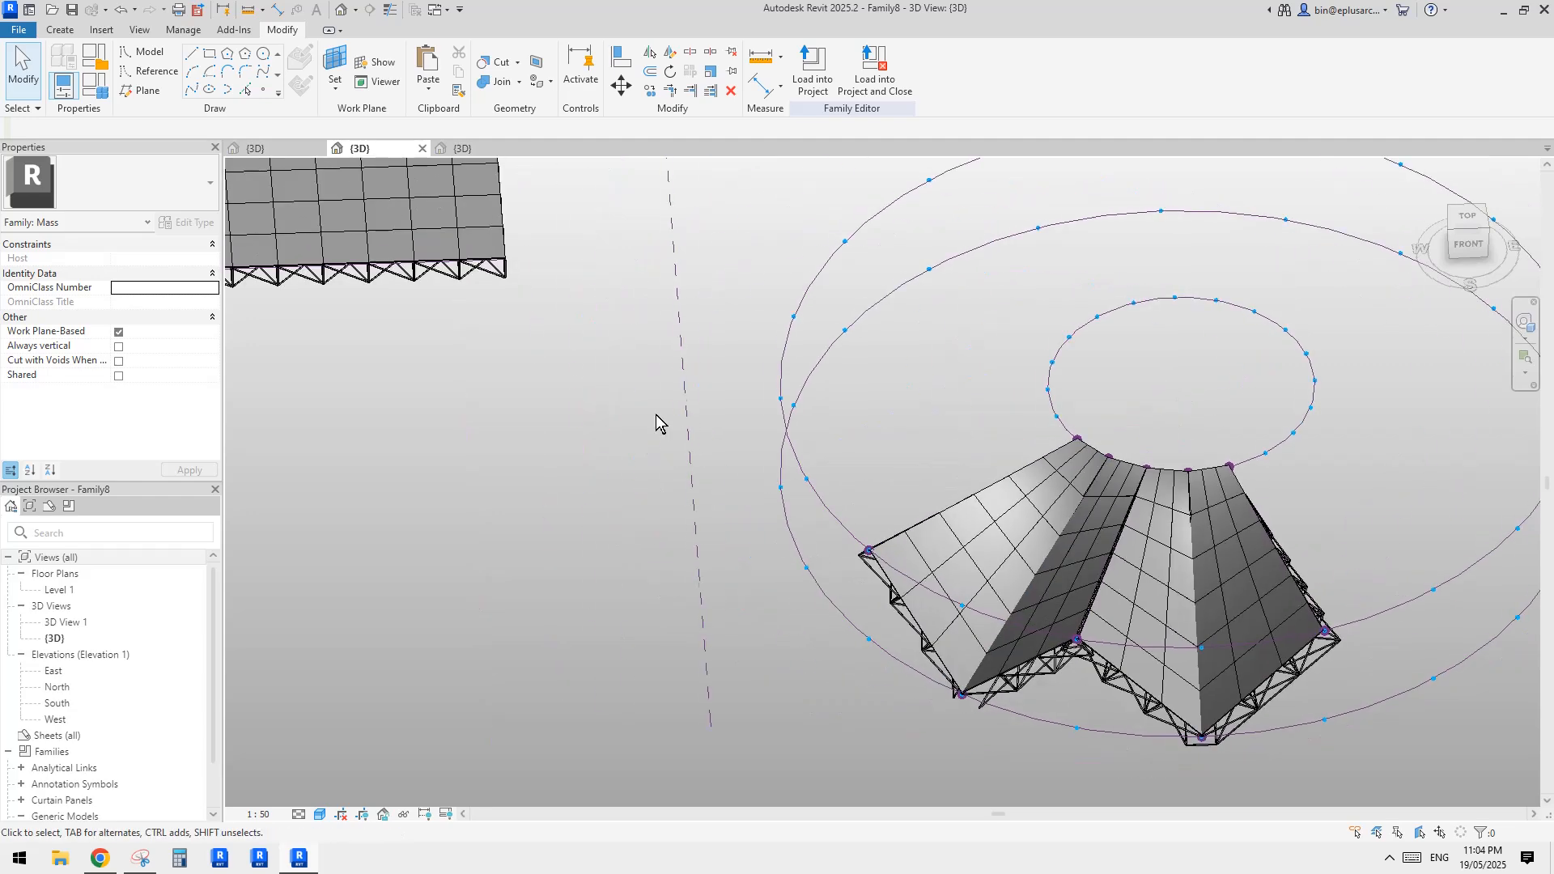
Delete the flat rectangular divided-surface sample beside the circular roof together with its supporting reference lines
middle_click_drag(561, 372, 1121, 600)
scroll(832, 564, "down", 3)
middle_click_drag(832, 564, 824, 606)
left_click(791, 416)
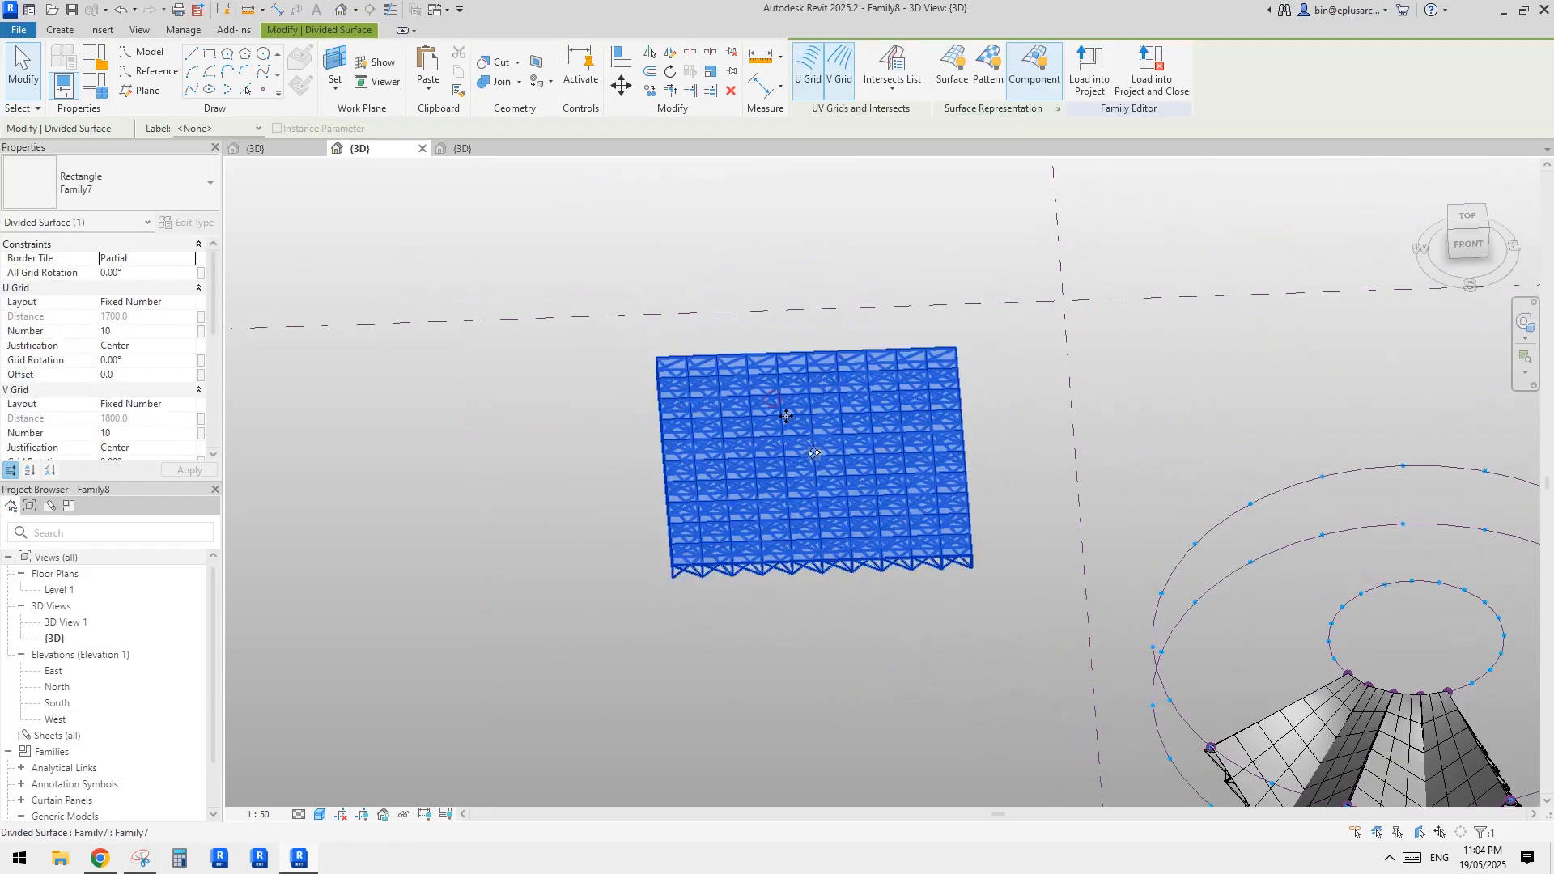
left_click(1009, 458)
left_click_drag(555, 242, 1033, 690)
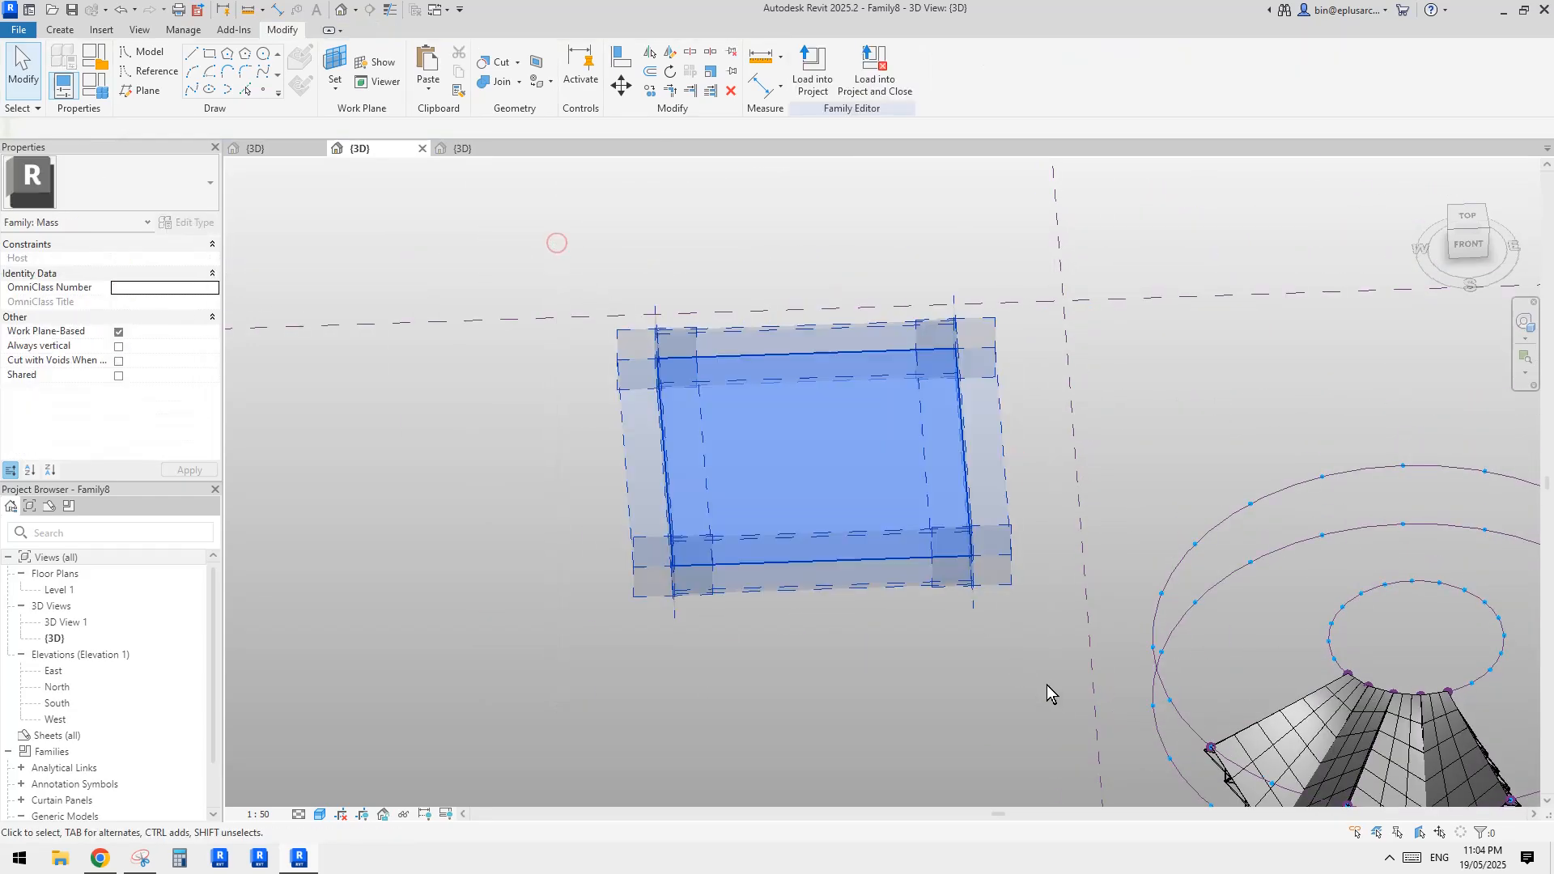
key("Delete")
Examine the remaining folded bays and their panels in relation to the divided circular paths
middle_click_drag(1529, 697, 1021, 575)
middle_click_drag(937, 678, 894, 698, "shift")
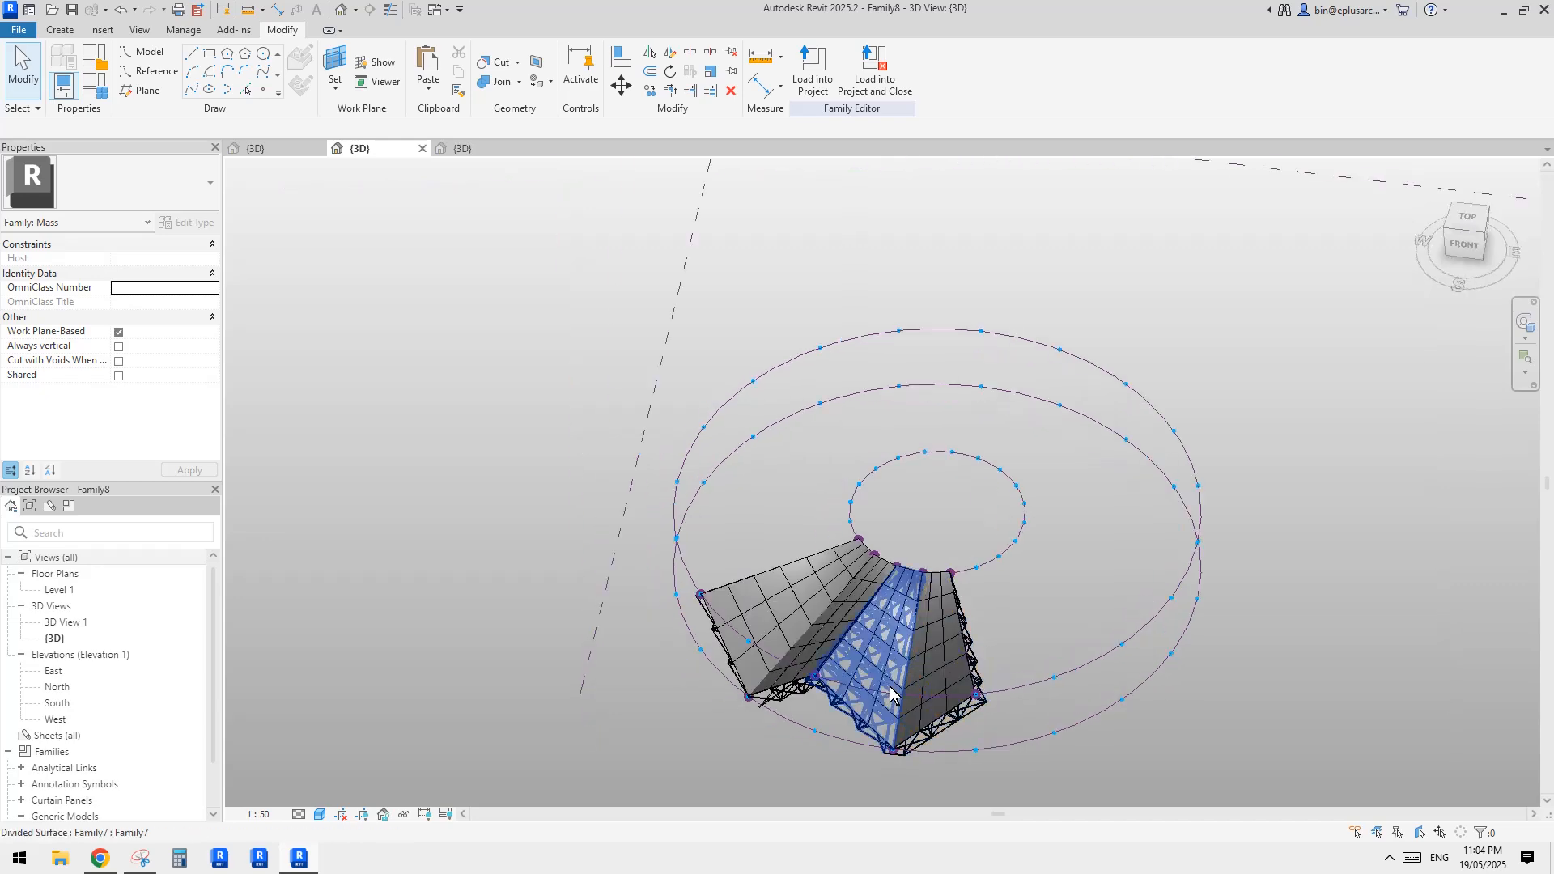
scroll(894, 698, "up", 1)
left_click(937, 677)
scroll(937, 684, "up", 2)
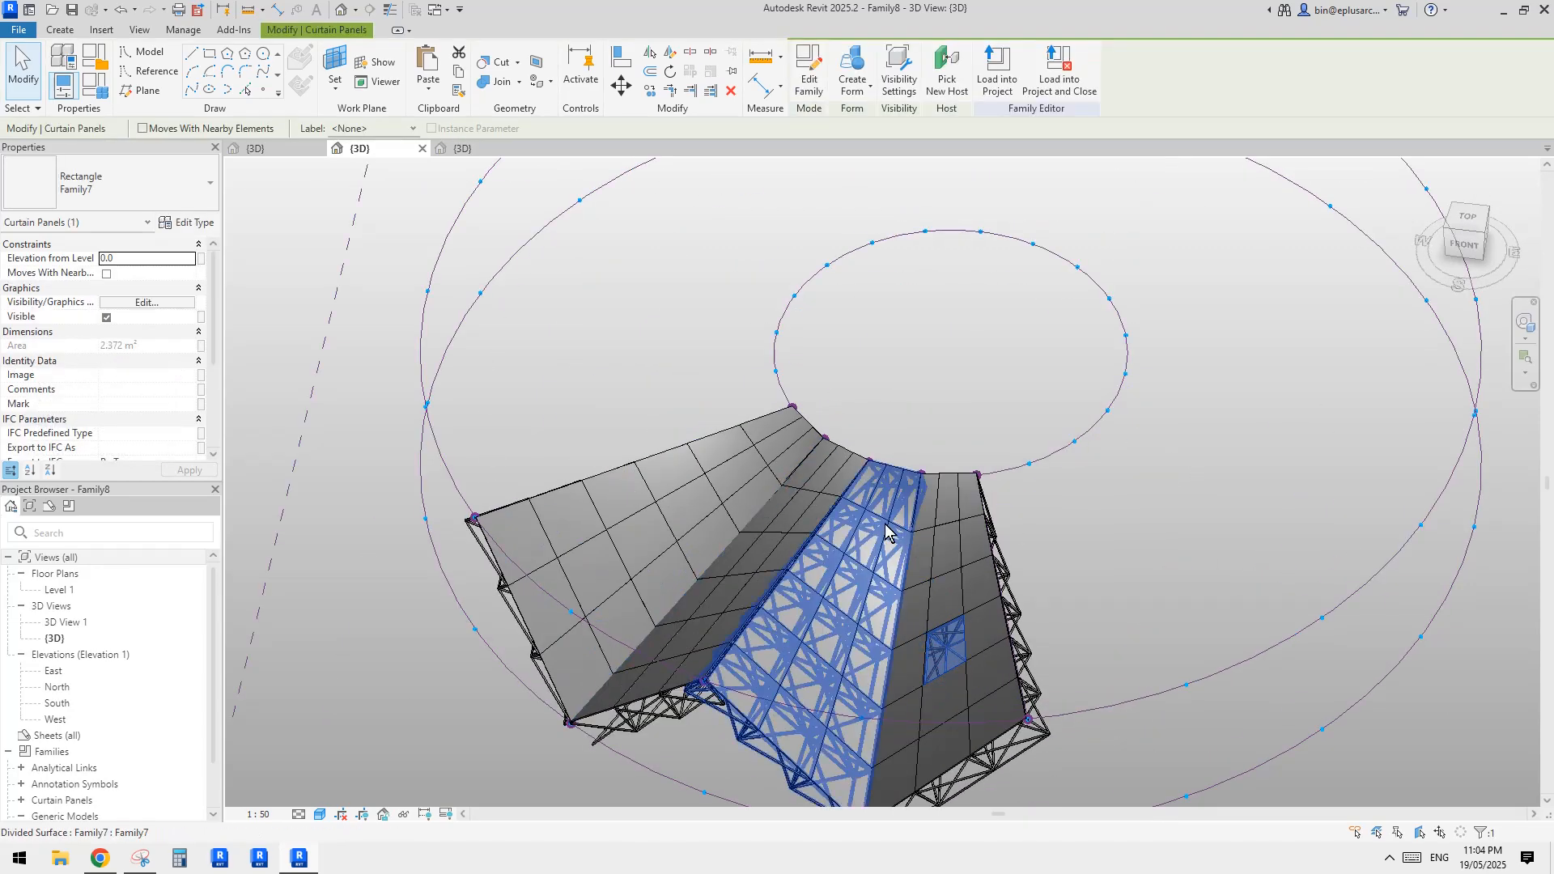
scroll(963, 605, "down", 3)
key("Escape")
scroll(964, 567, "up", 1)
middle_click_drag(963, 544, 850, 567)
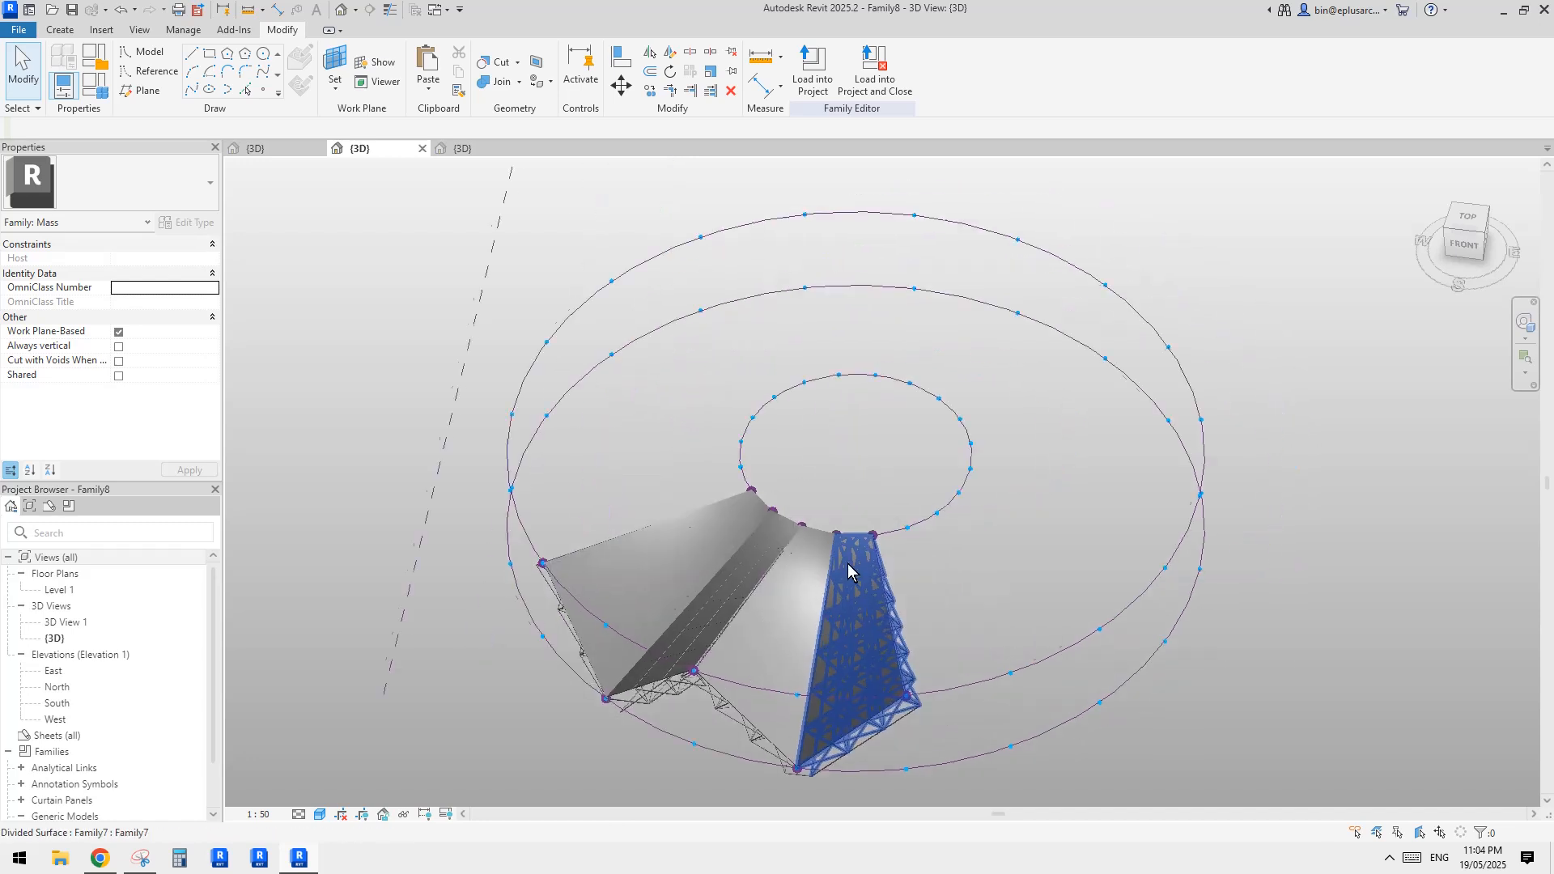
left_click(139, 30)
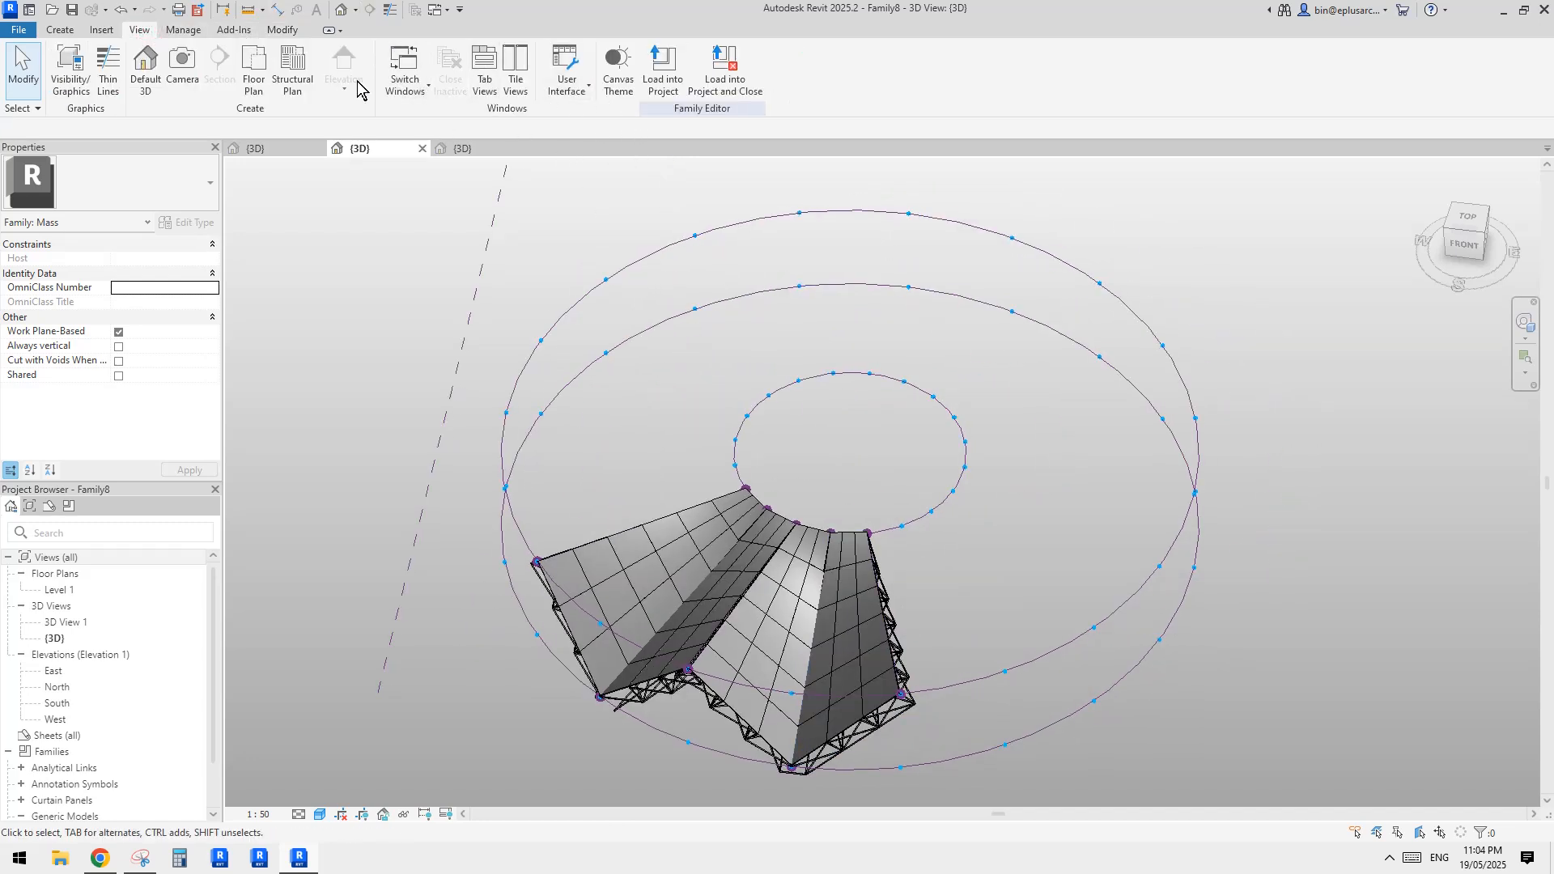
scroll(408, 353, "down", 1)
middle_click_drag(408, 353, 415, 364)
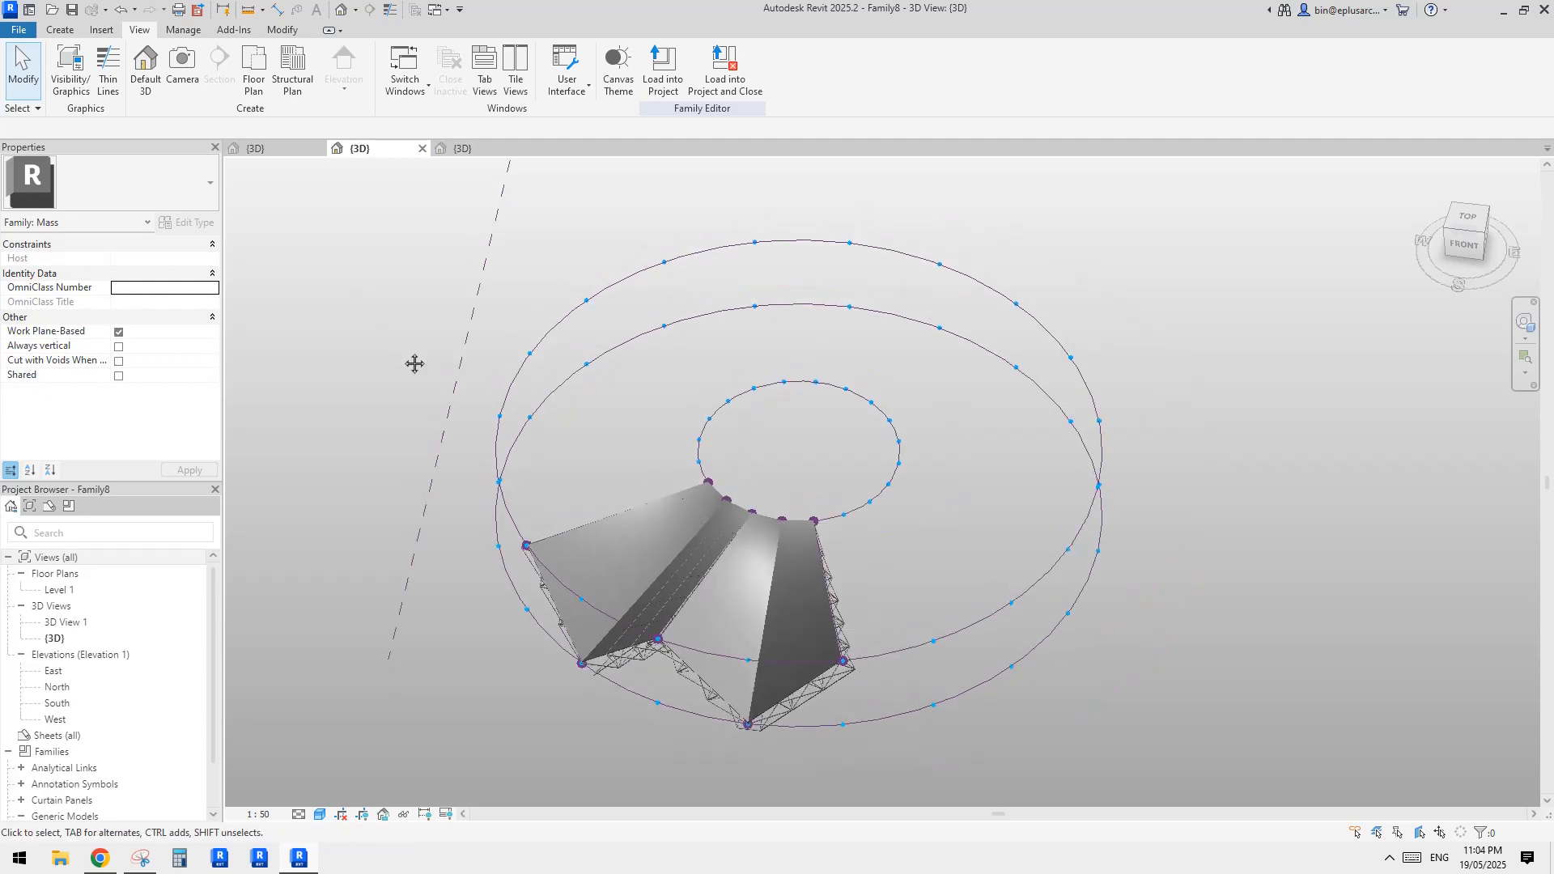
middle_click(415, 364)
scroll(931, 631, "up", 5)
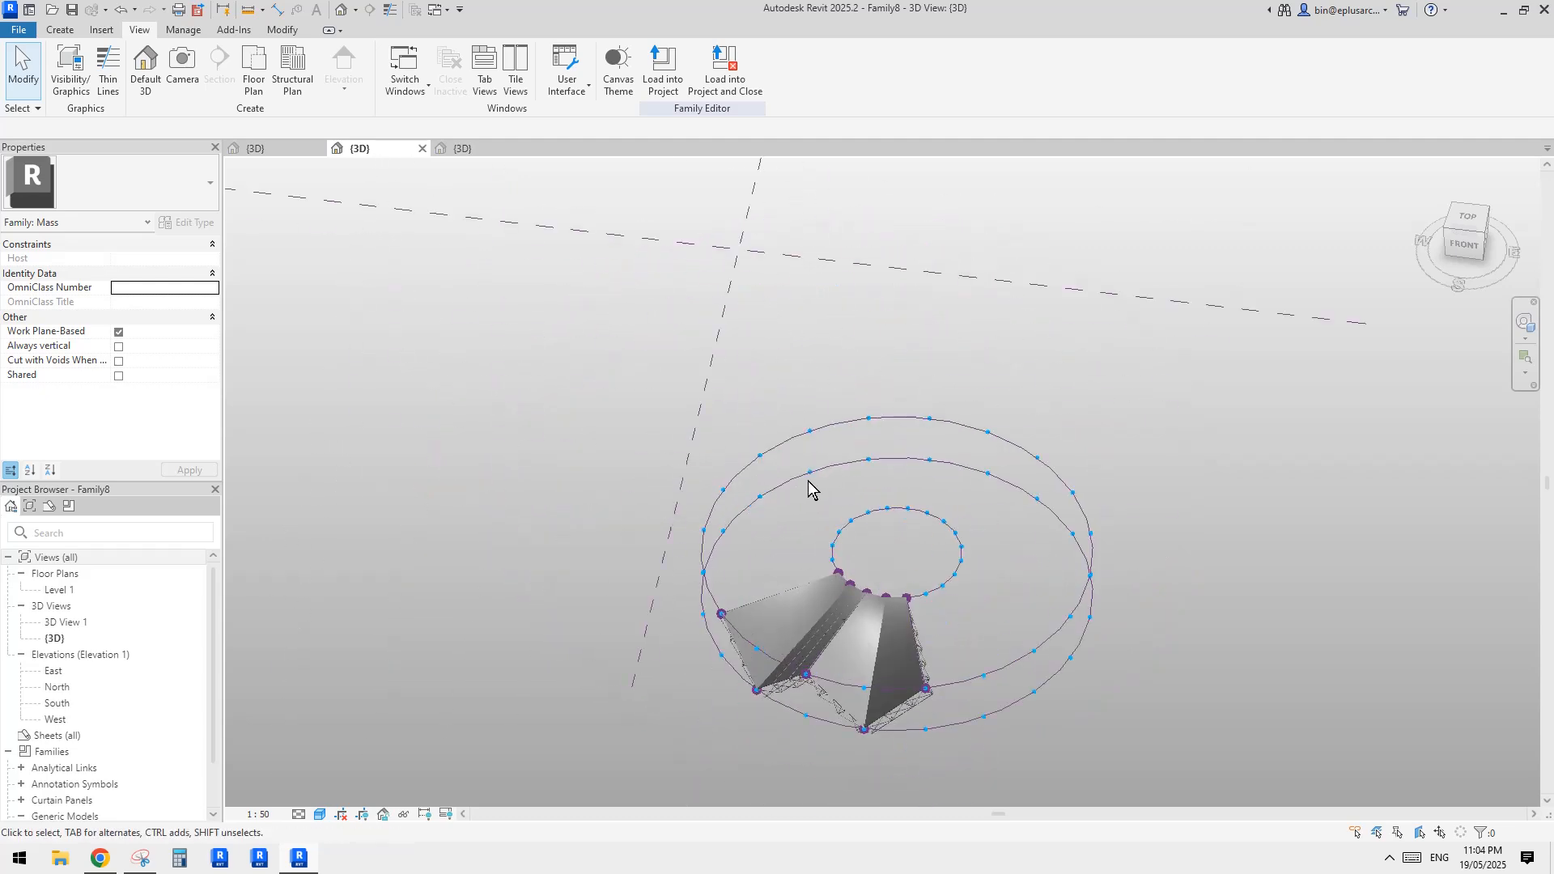
Create a new project with the template file set to <None>
left_click(18, 30)
mouse_move(77, 95)
left_click(684, 281)
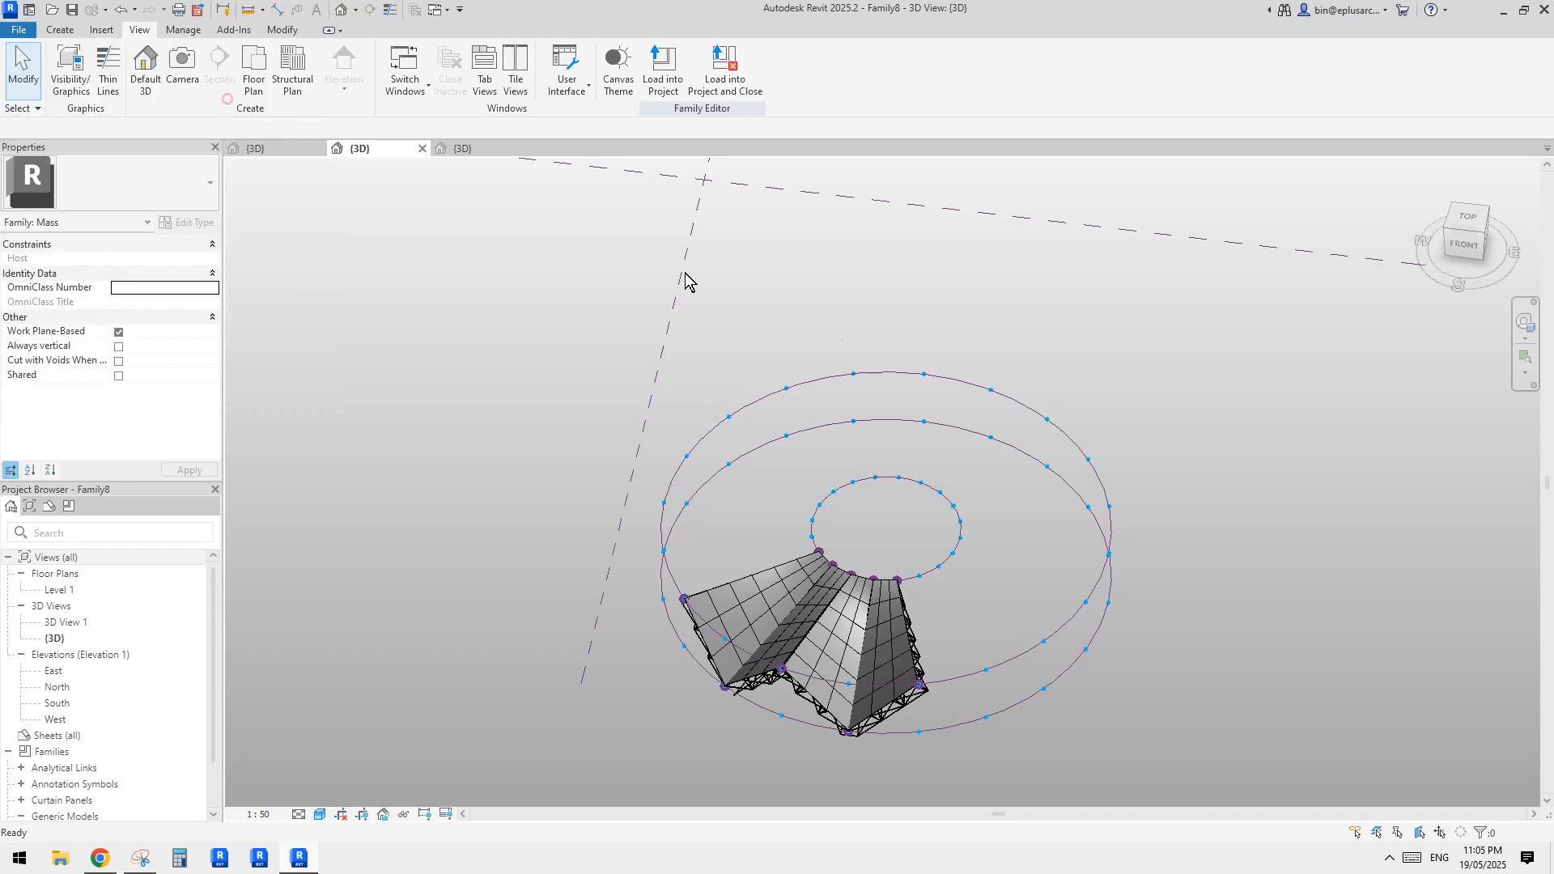
left_click(716, 392)
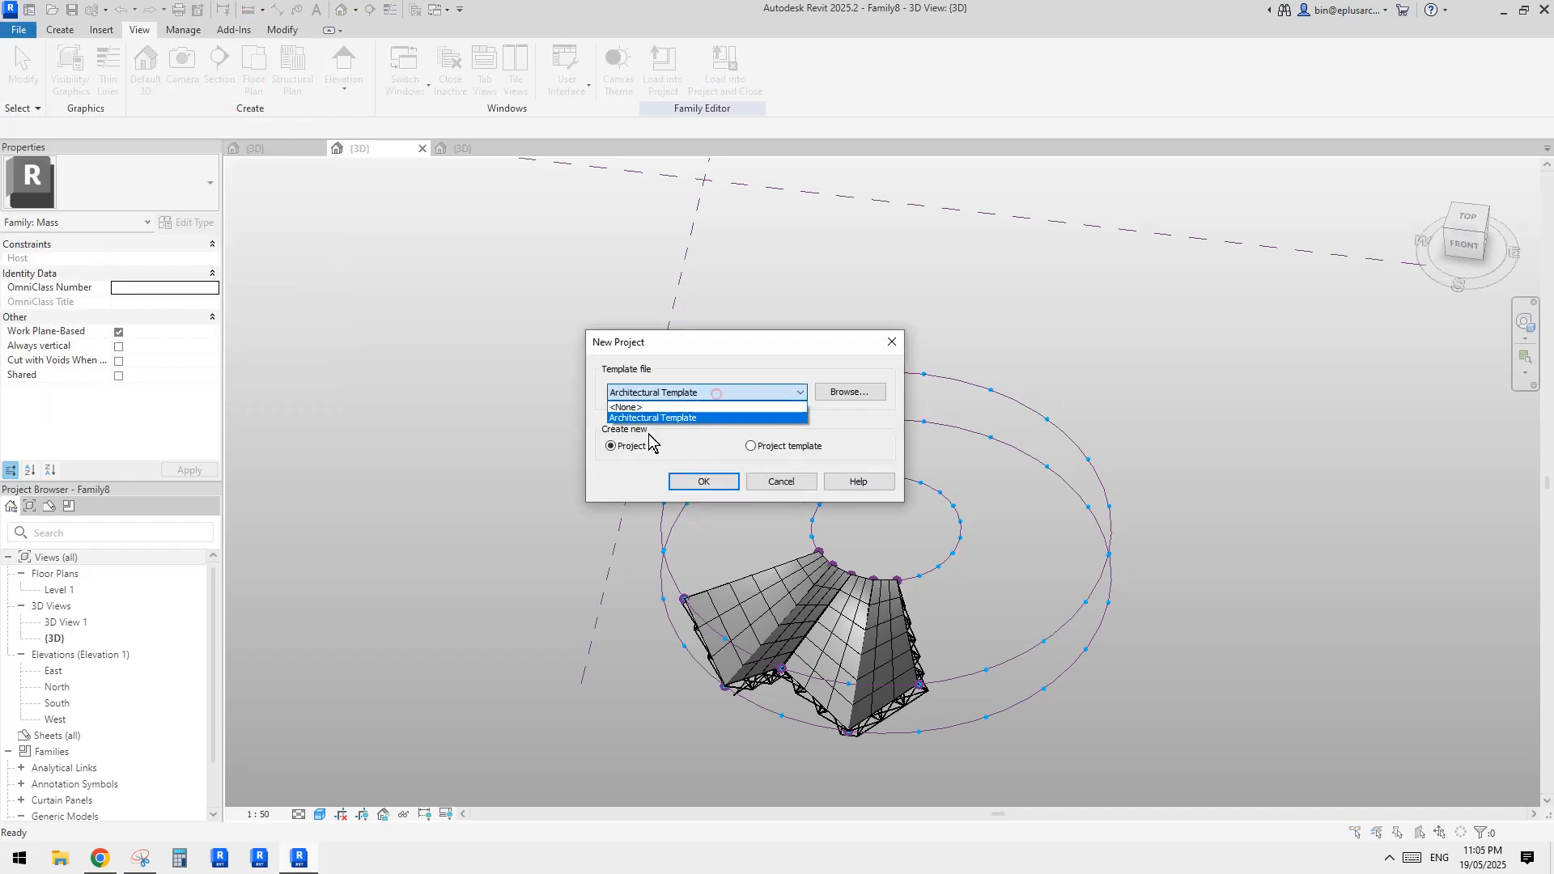
left_click(623, 408)
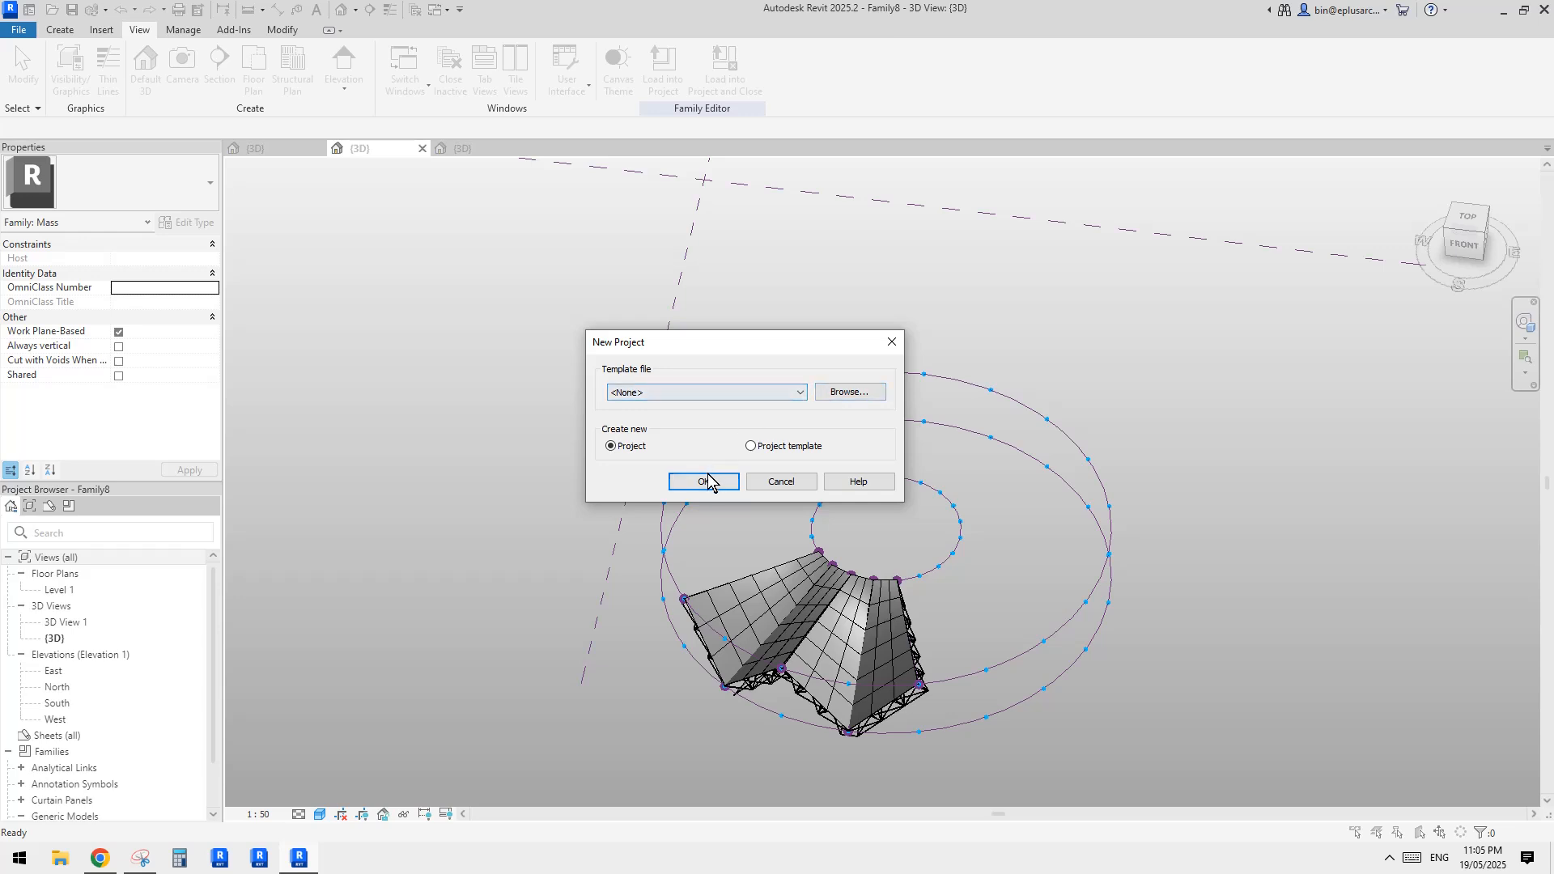
left_click(612, 447)
left_click(703, 482)
left_click(690, 450)
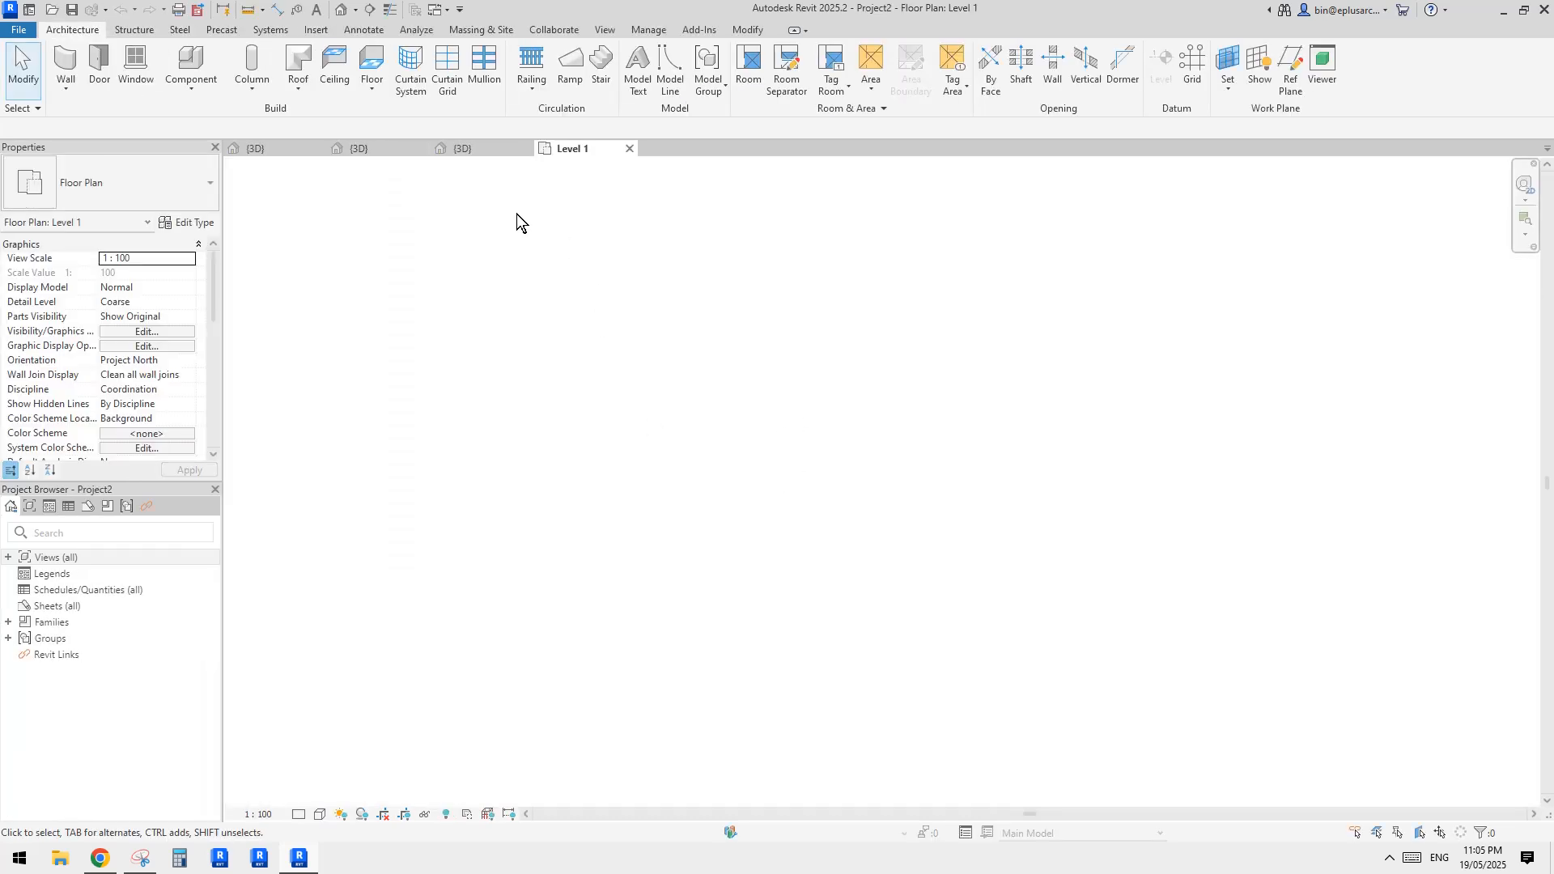
Load the circular roof mass family into Project2 and place one instance on Level 1
left_click(358, 149)
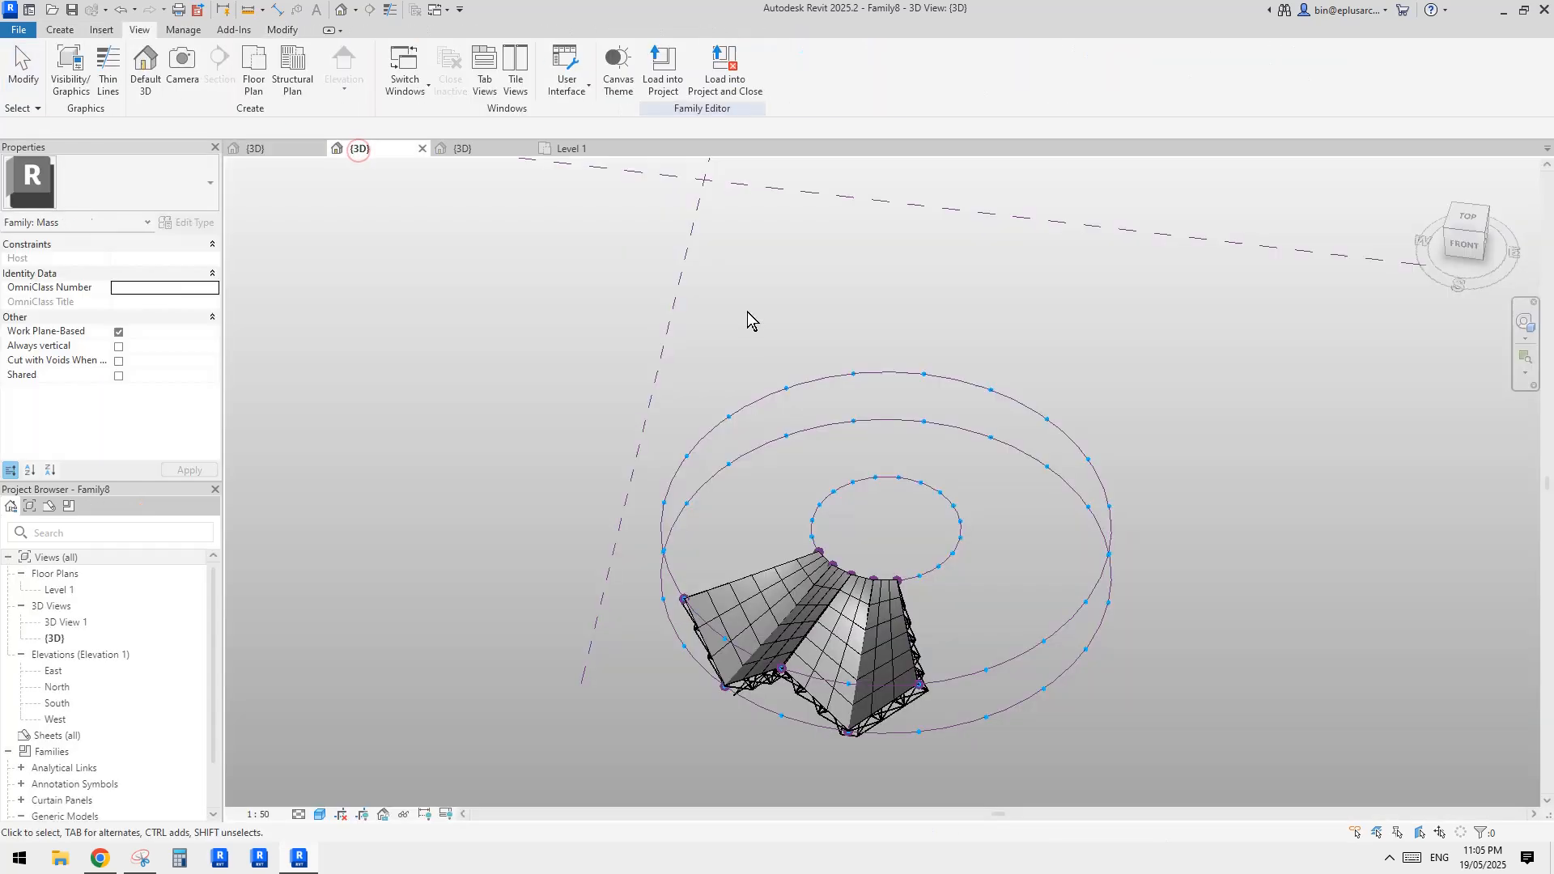
left_click(660, 61)
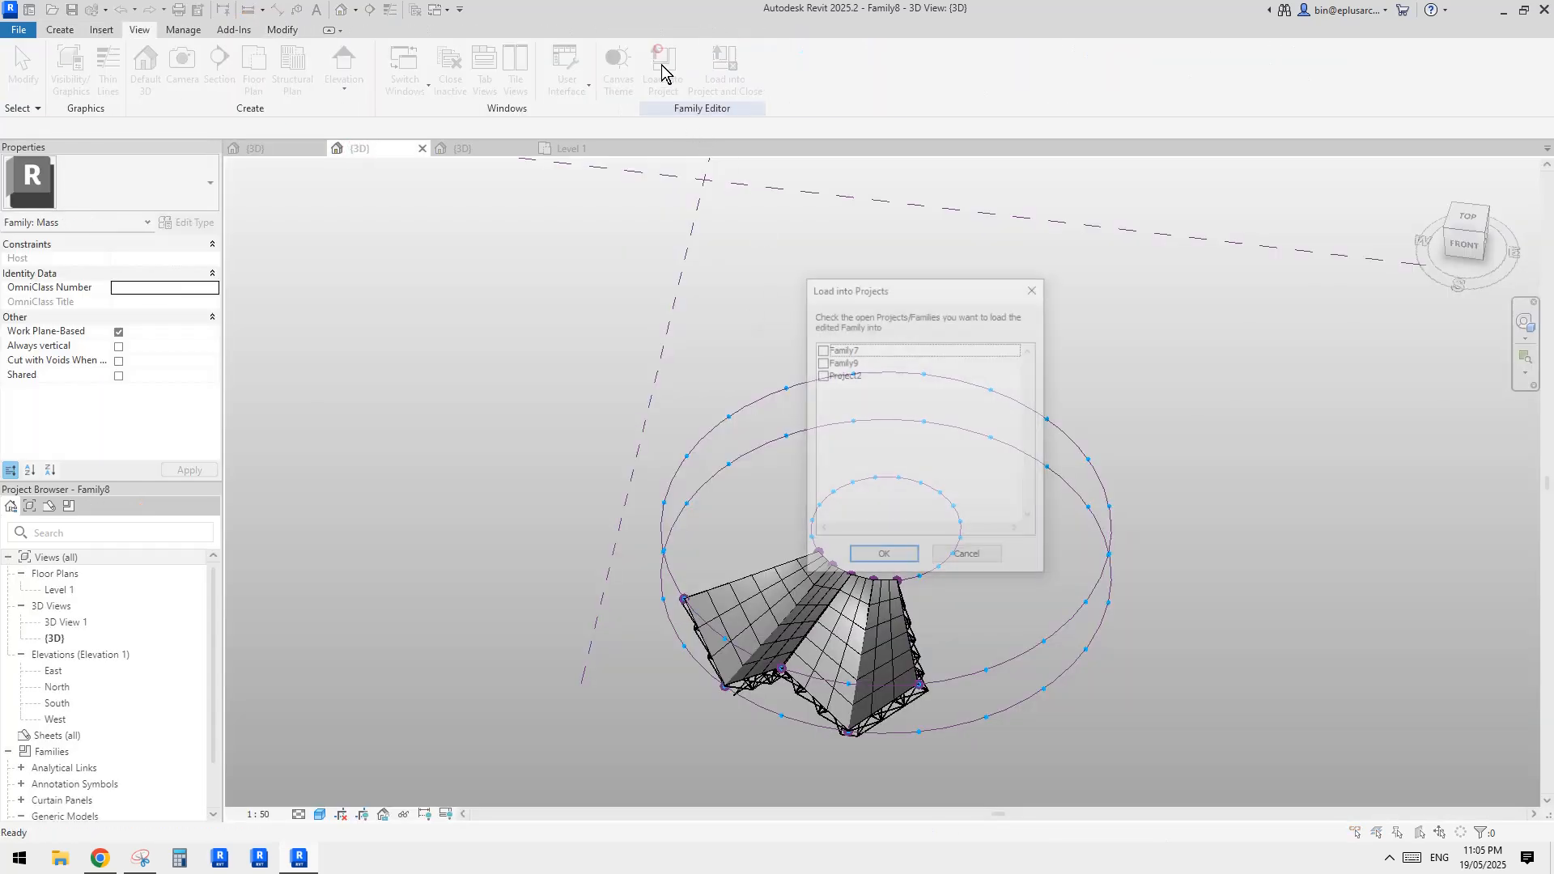
left_click(820, 375)
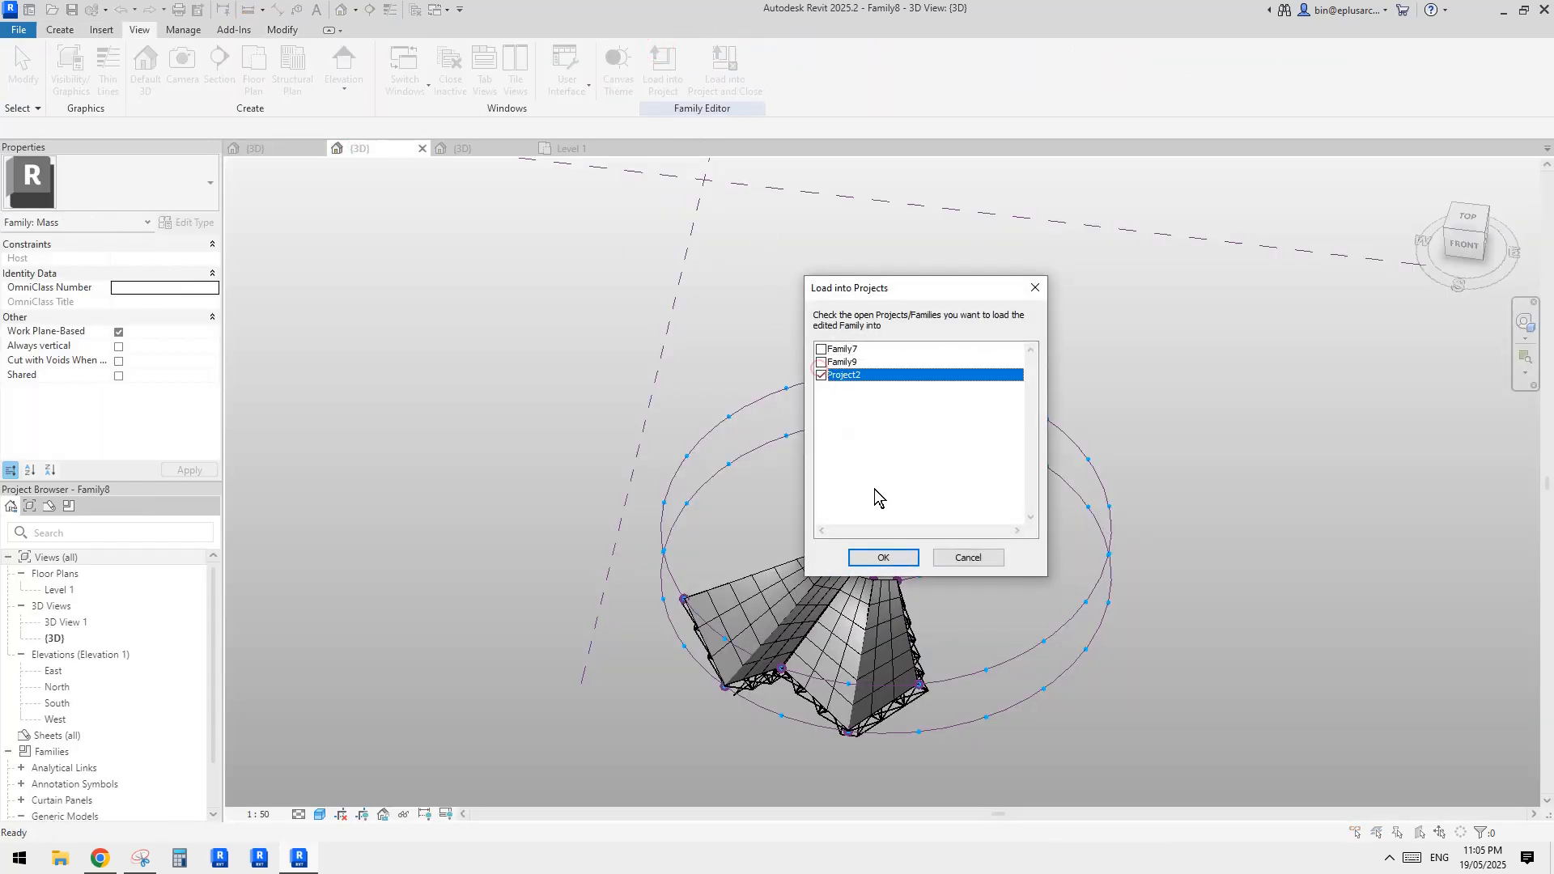
left_click(897, 555)
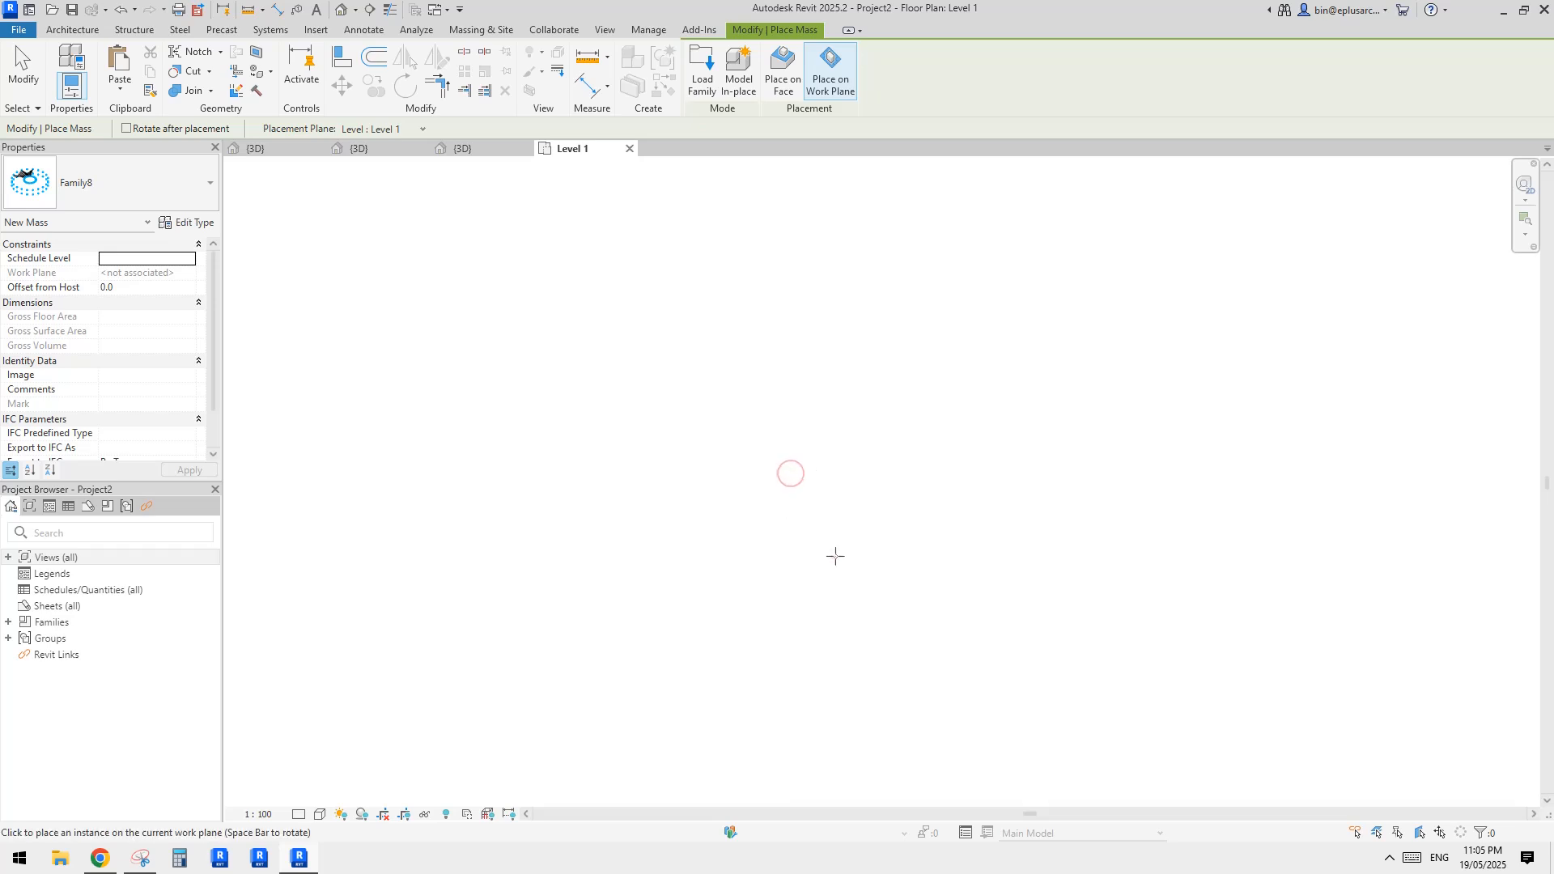
left_click(850, 484)
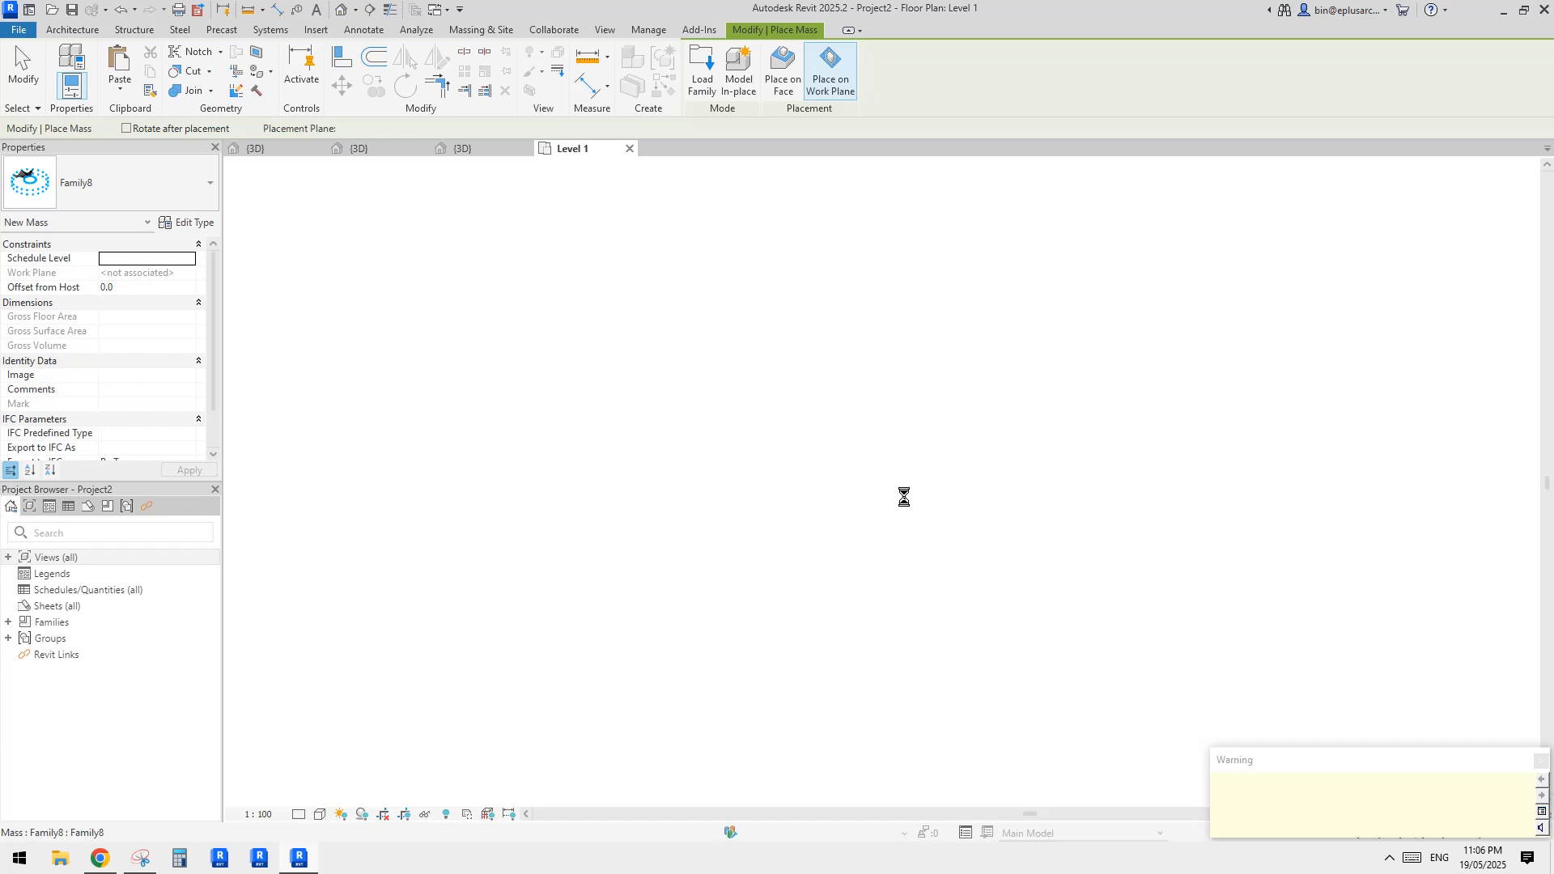
key("Escape")
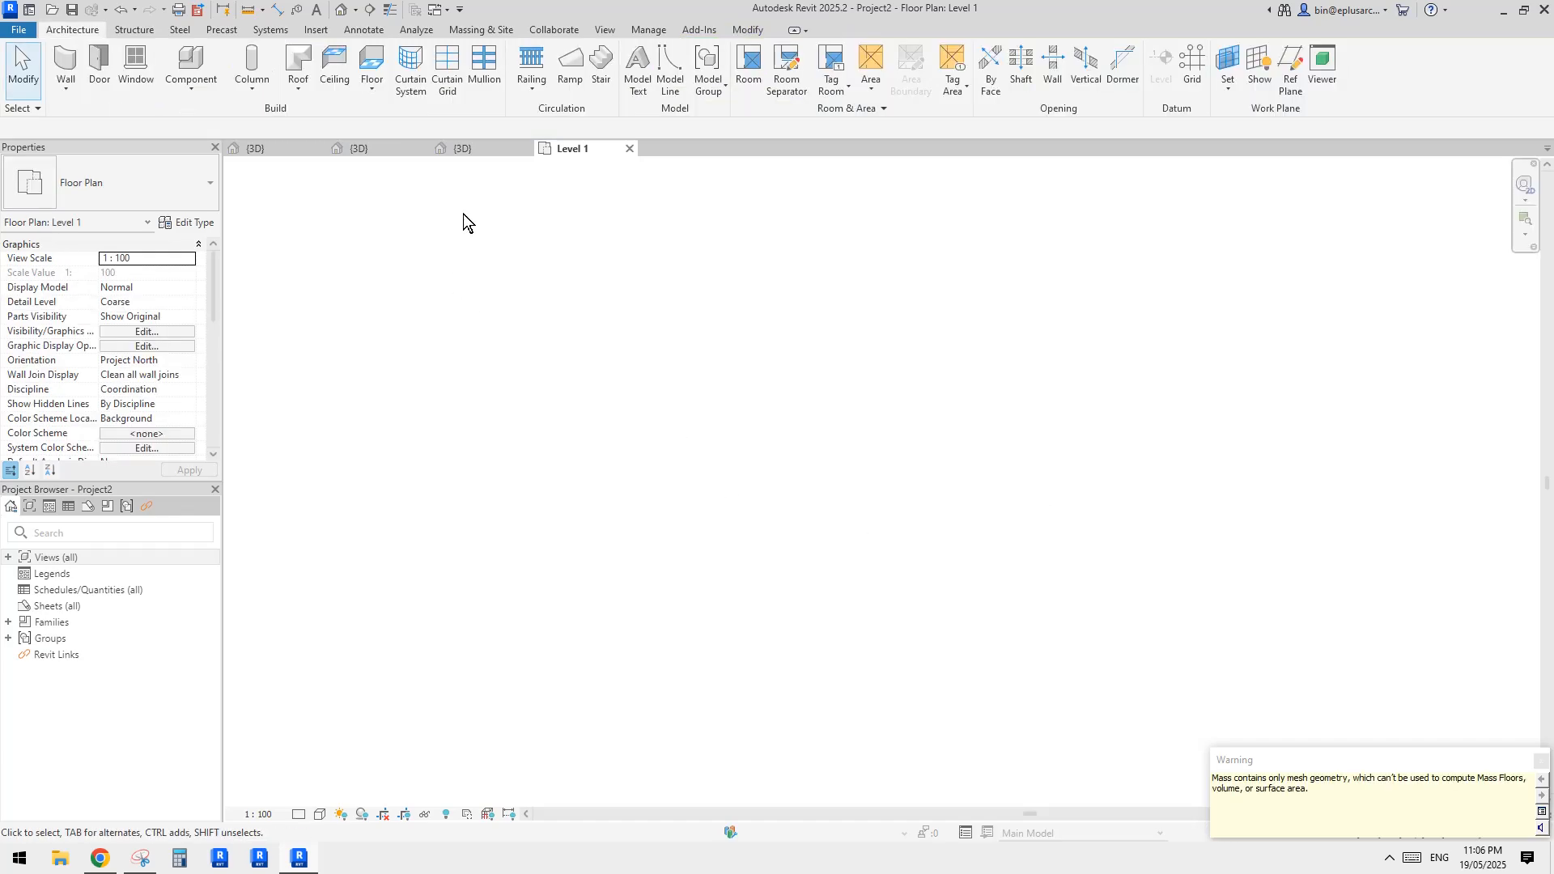
Open the project's default 3D view and inspect the properties of one truss panel on the placed roof mass
left_click(340, 11)
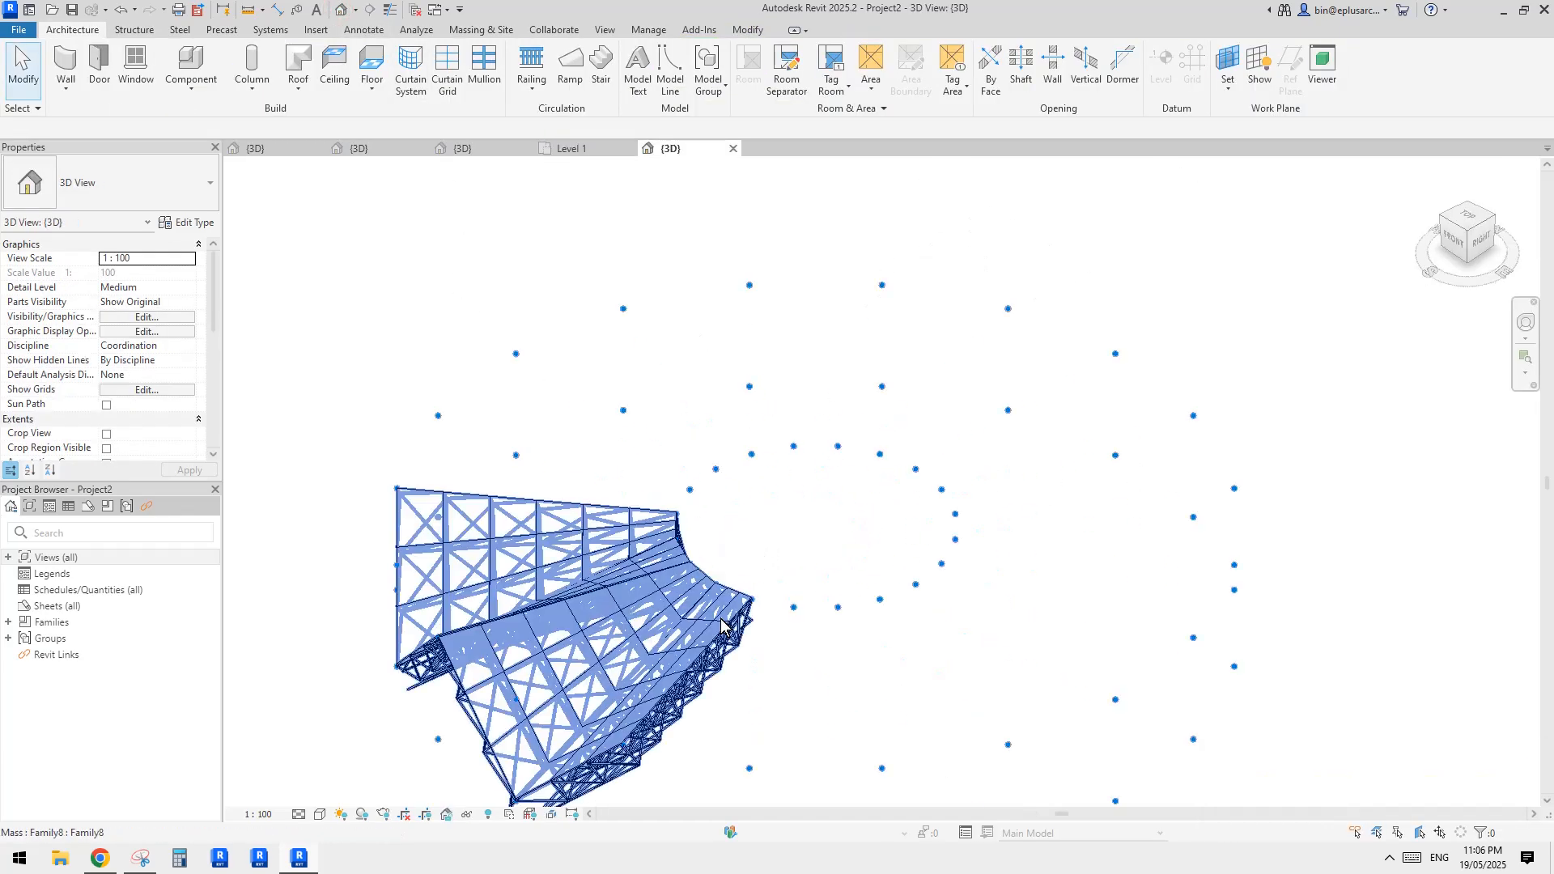
middle_click_drag(646, 578, 999, 525, "shift")
scroll(967, 563, "up", 5)
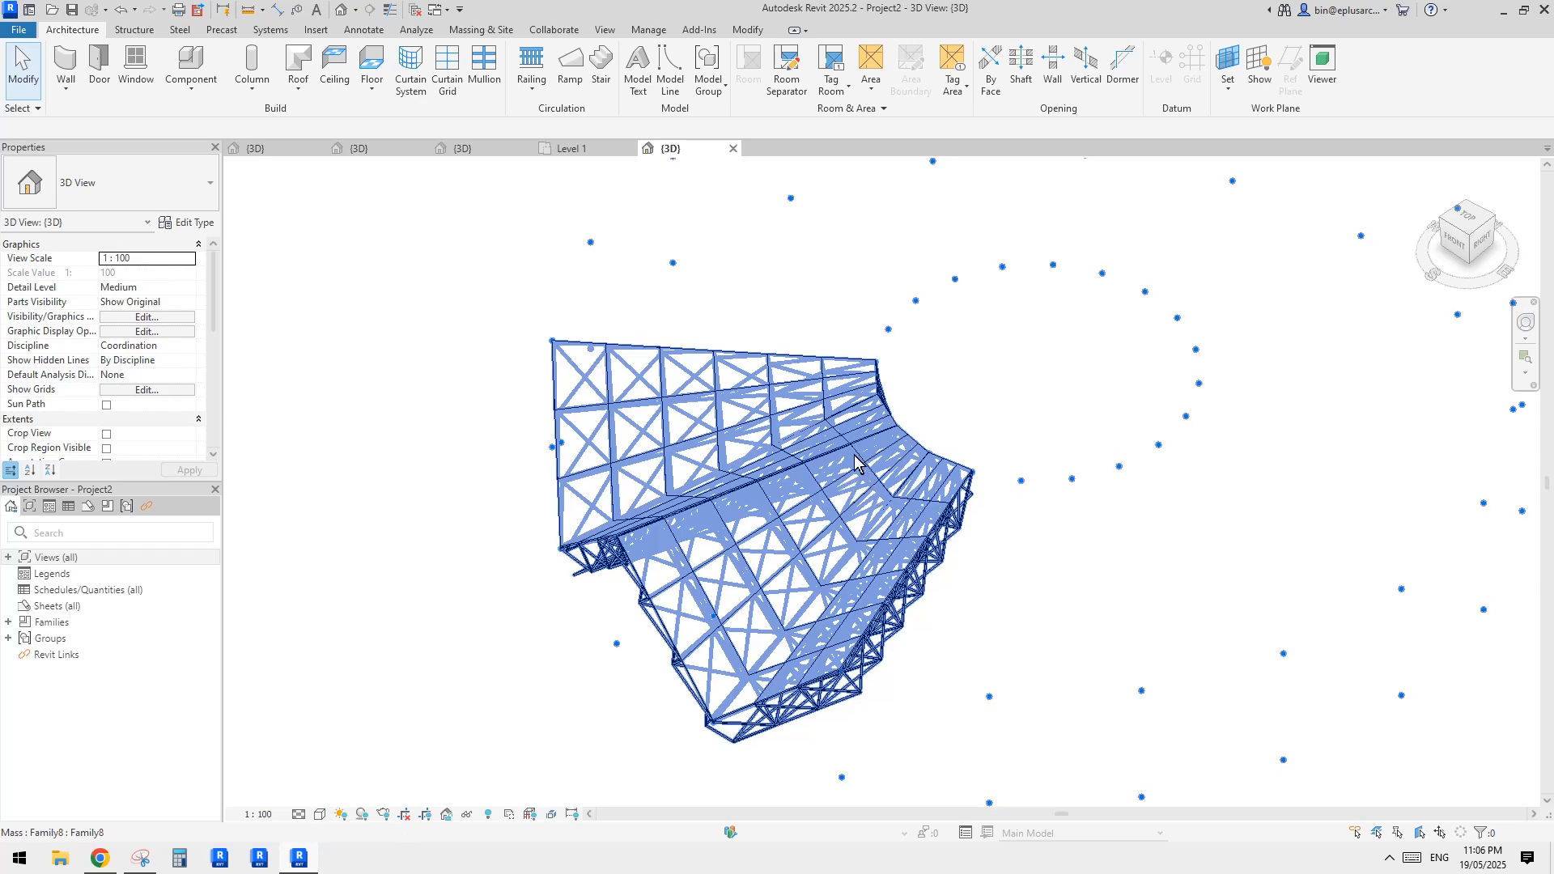
left_click(695, 452)
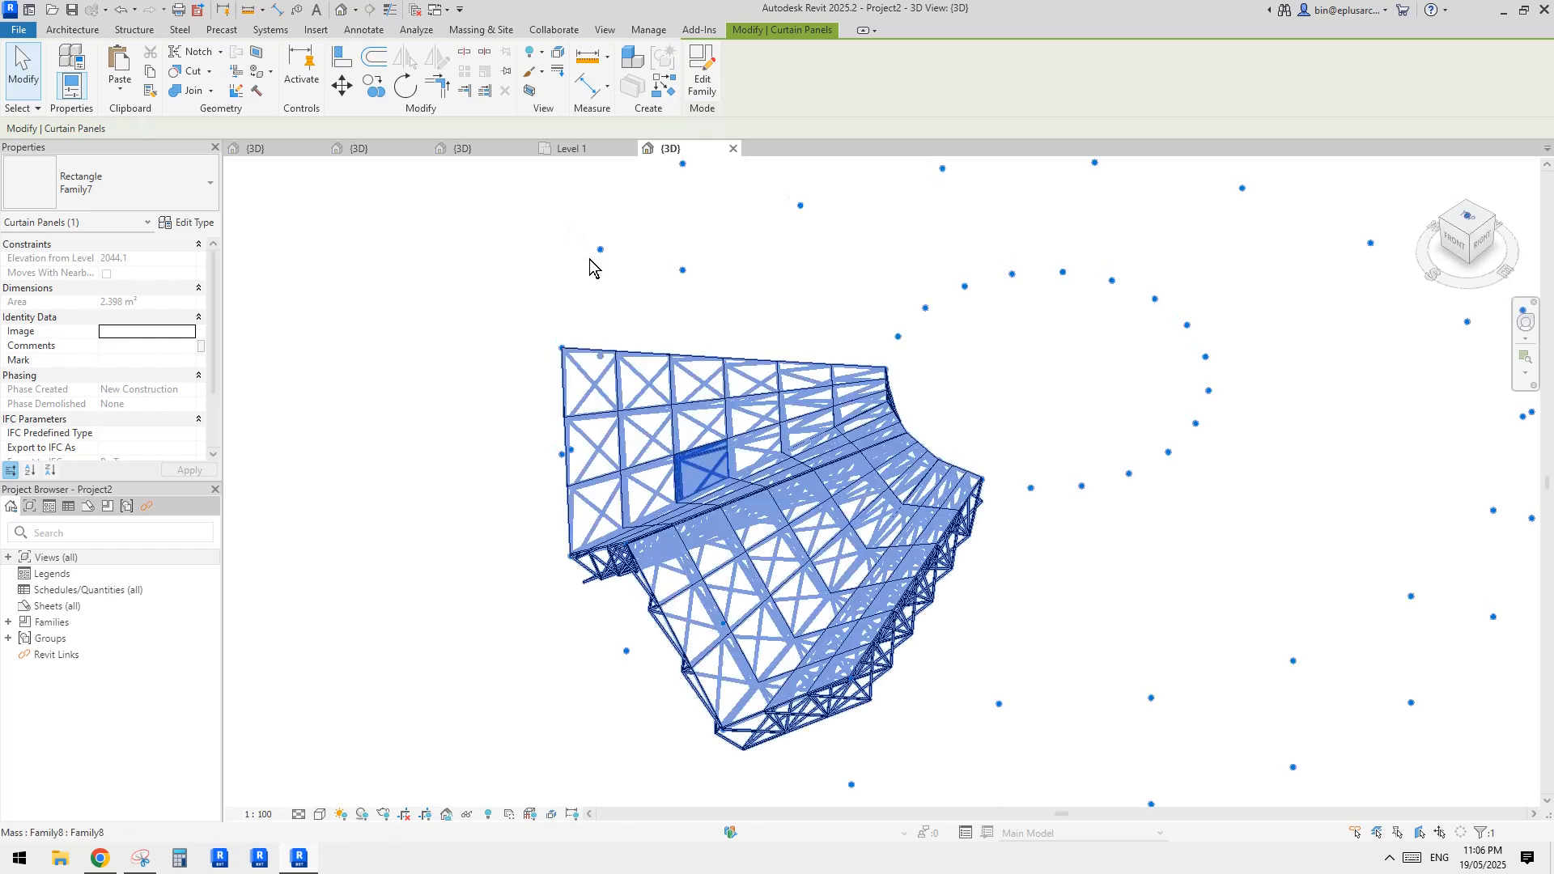
left_click(595, 255)
Start a new schedule of building components for the Curtain Panels category
left_click(604, 30)
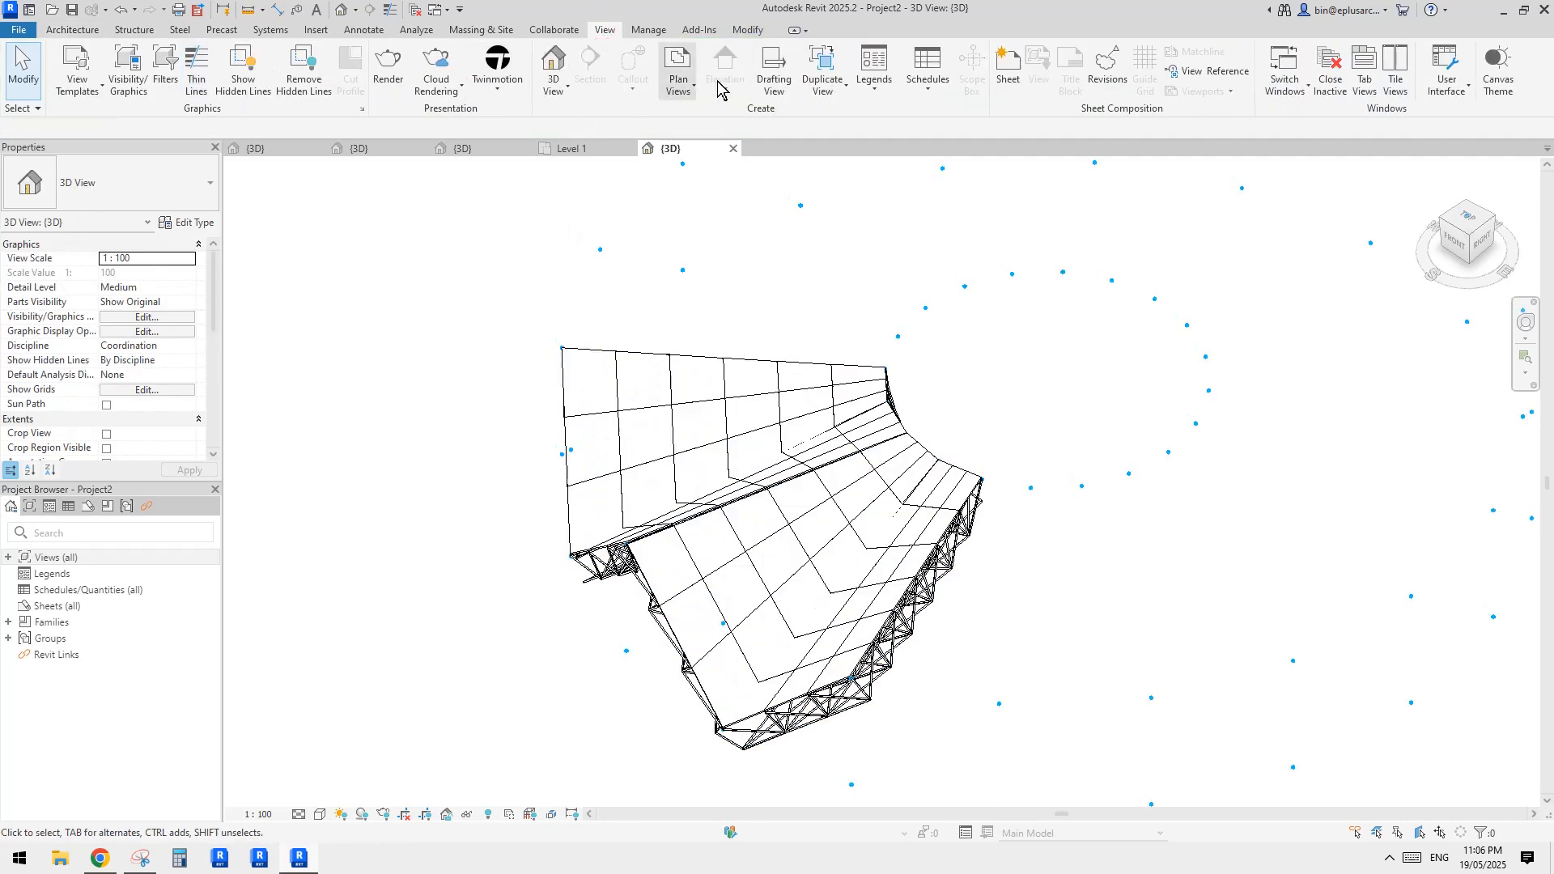
left_click(927, 89)
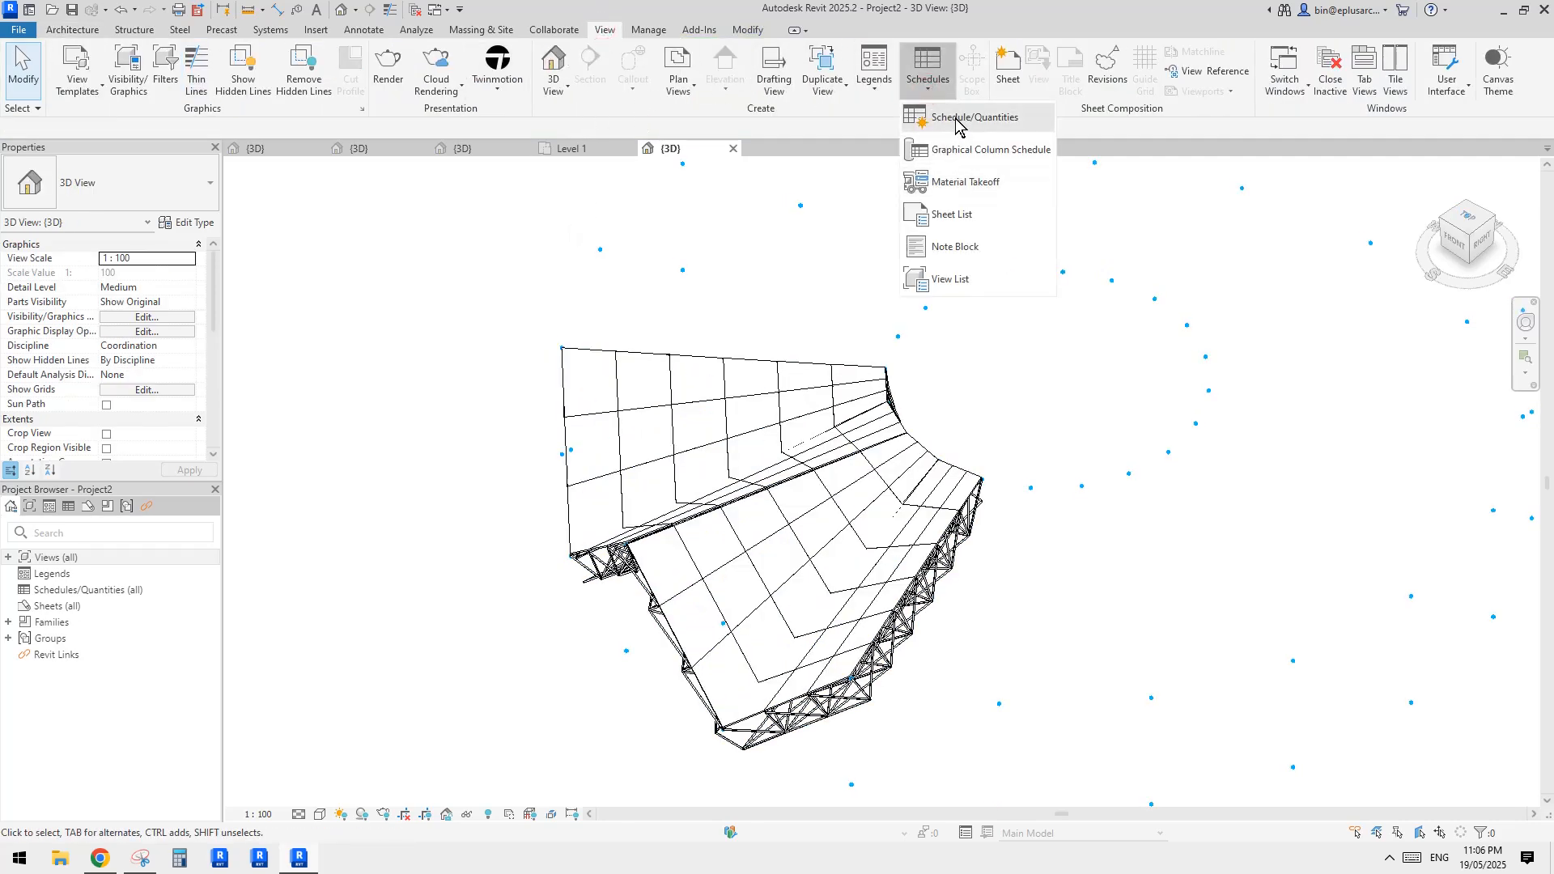
left_click(955, 119)
scroll(696, 441, "down", 8)
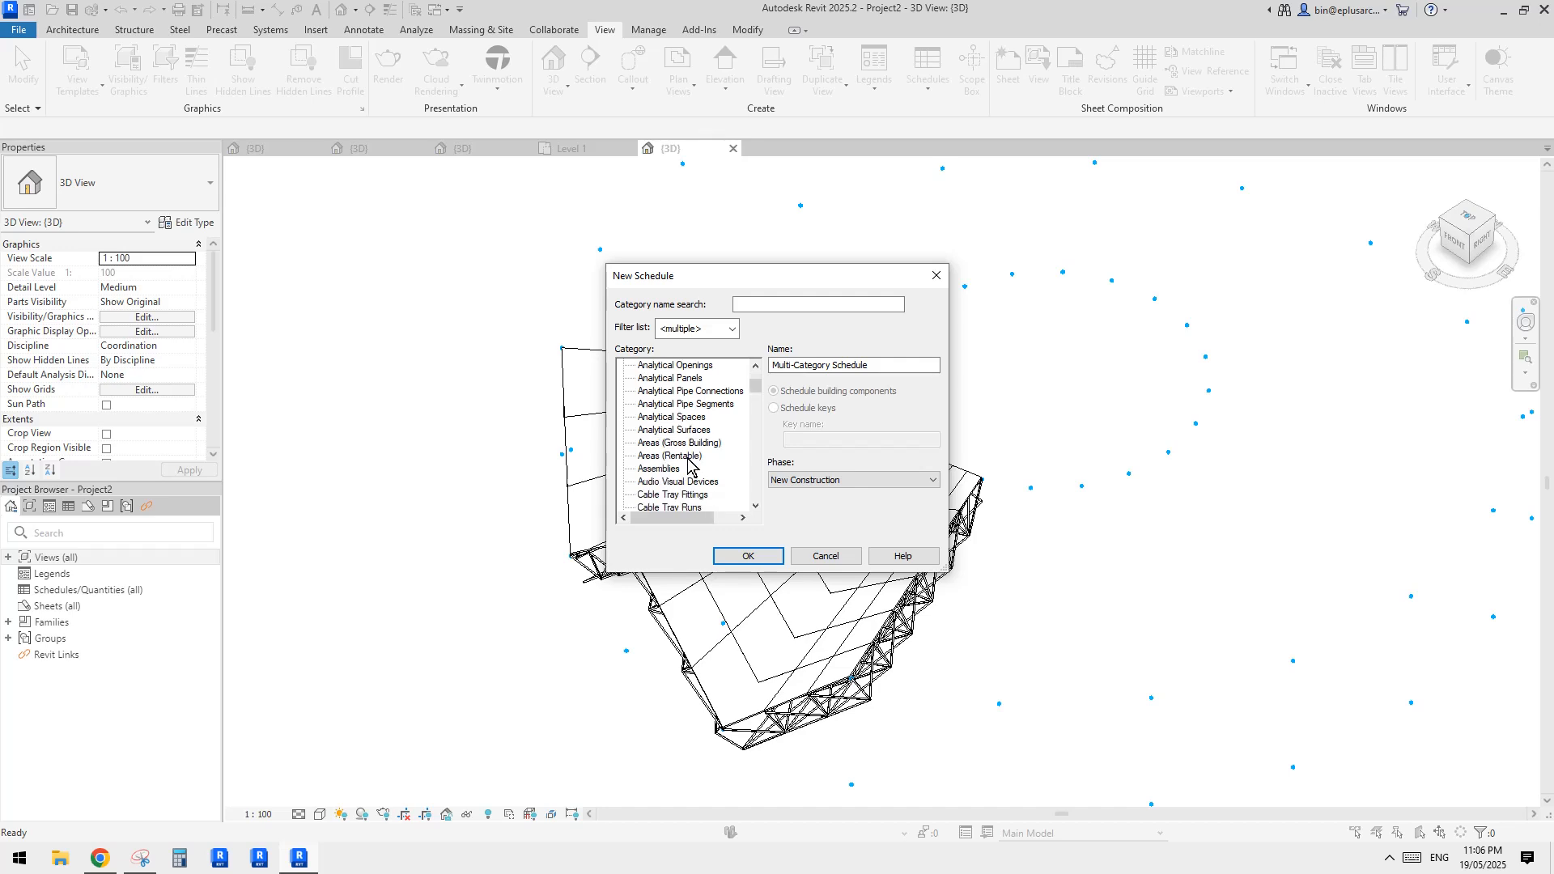
scroll(690, 454, "down", 2)
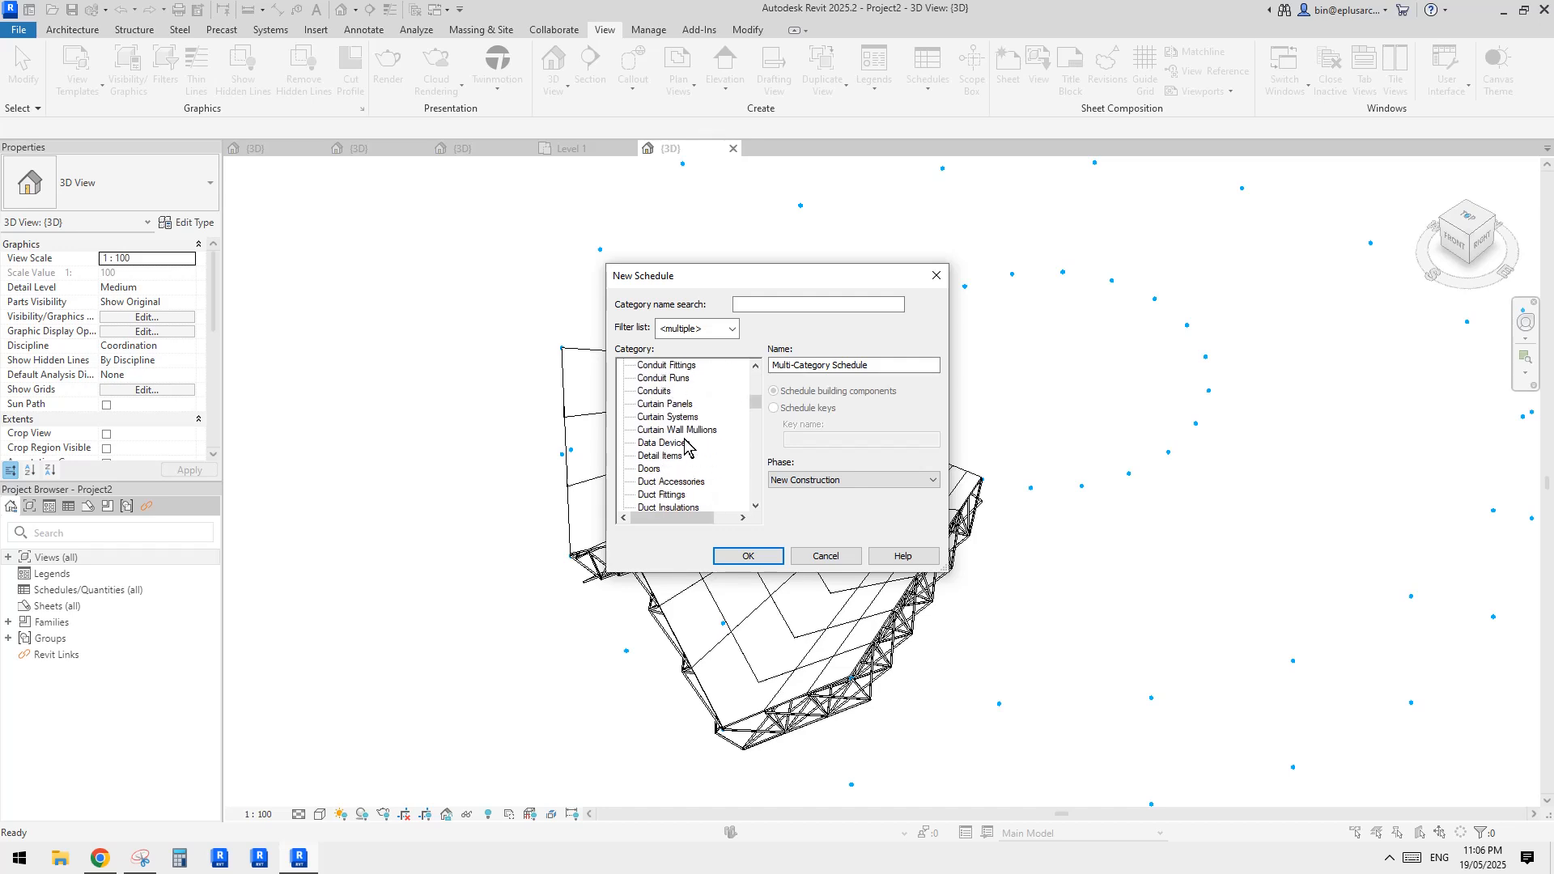
left_click(684, 404)
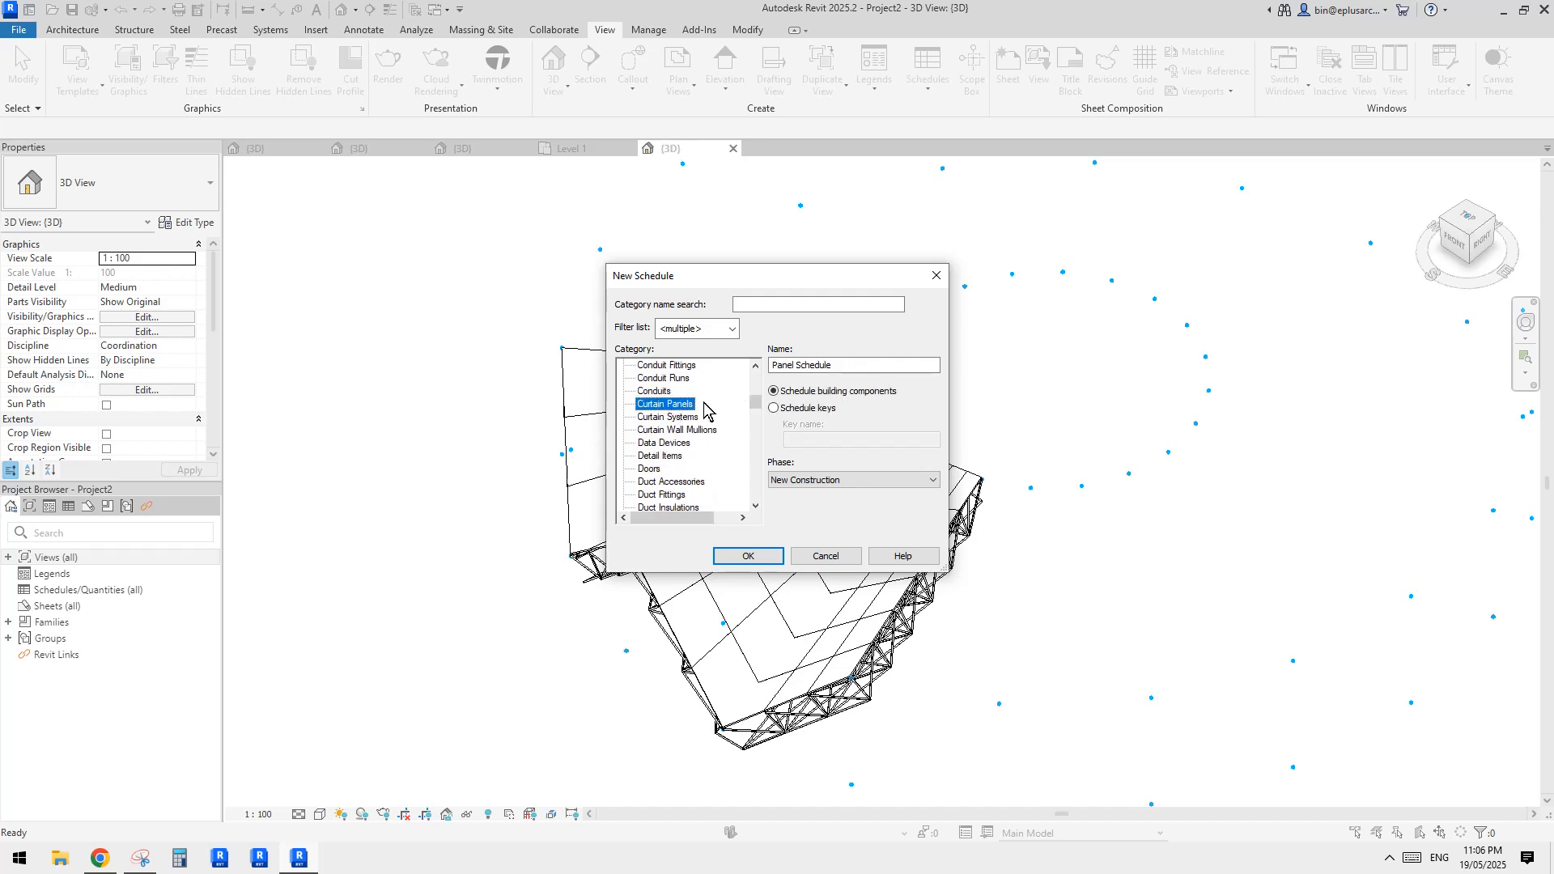
left_click_drag(769, 275, 923, 265)
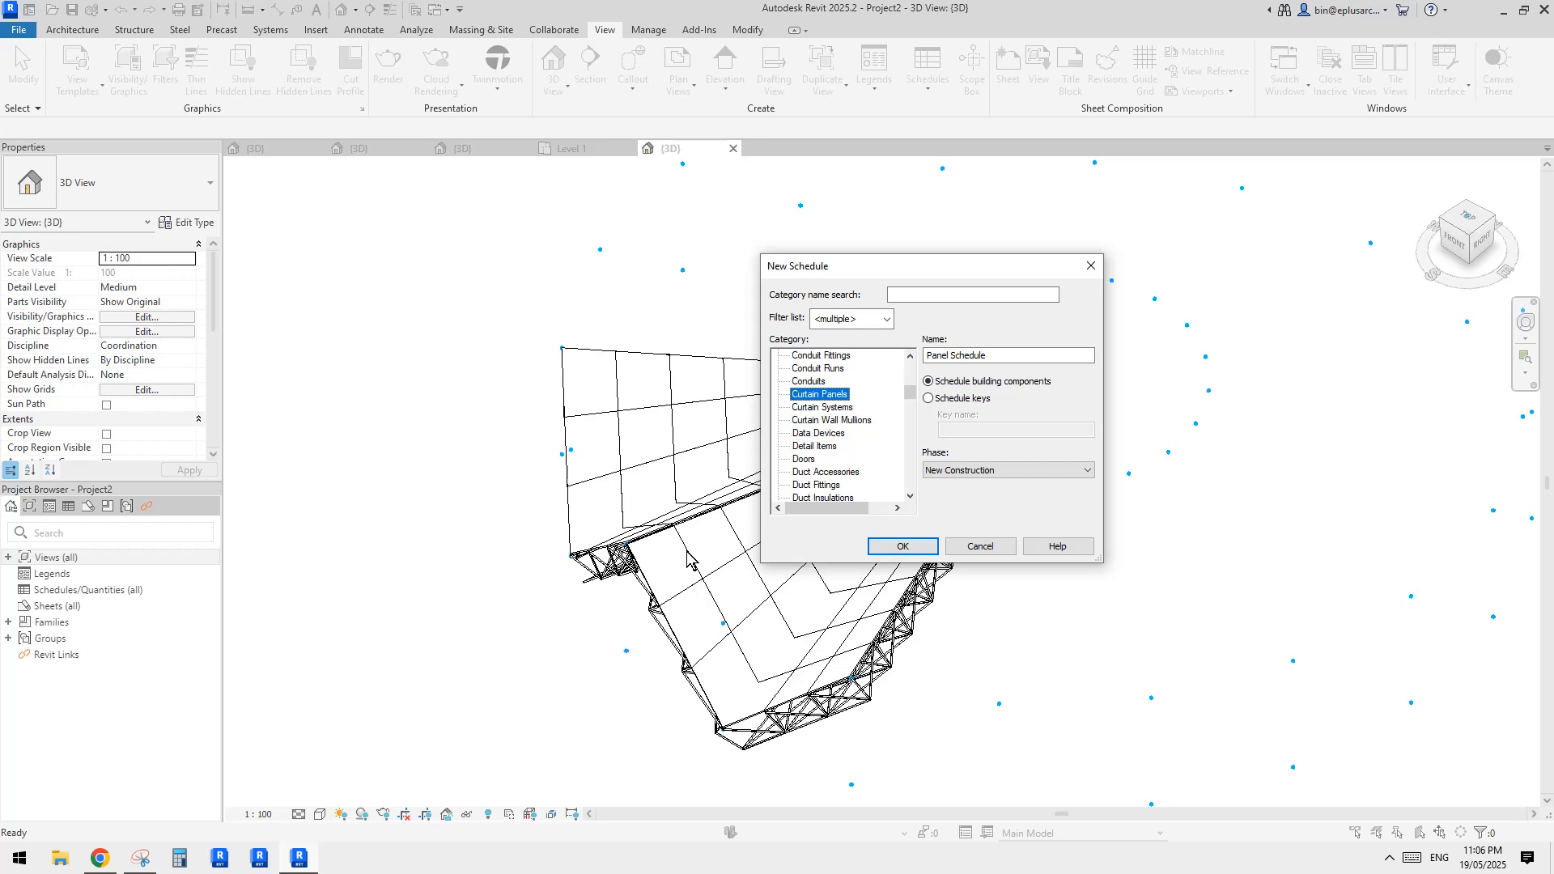
left_click(826, 444)
key("g")
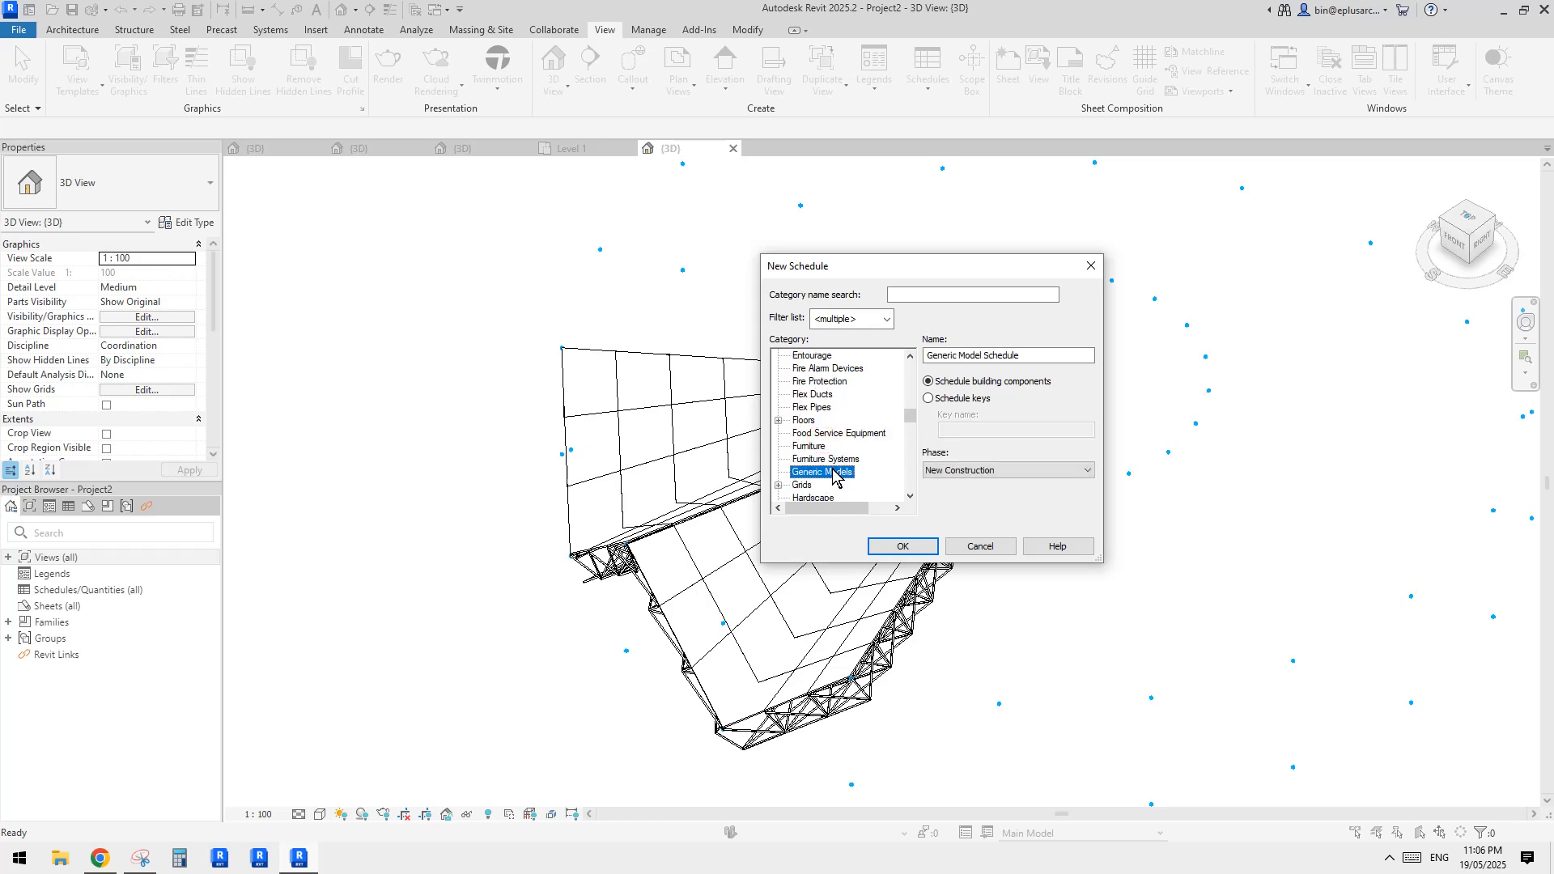
key("c")
scroll(846, 414, "up", 1)
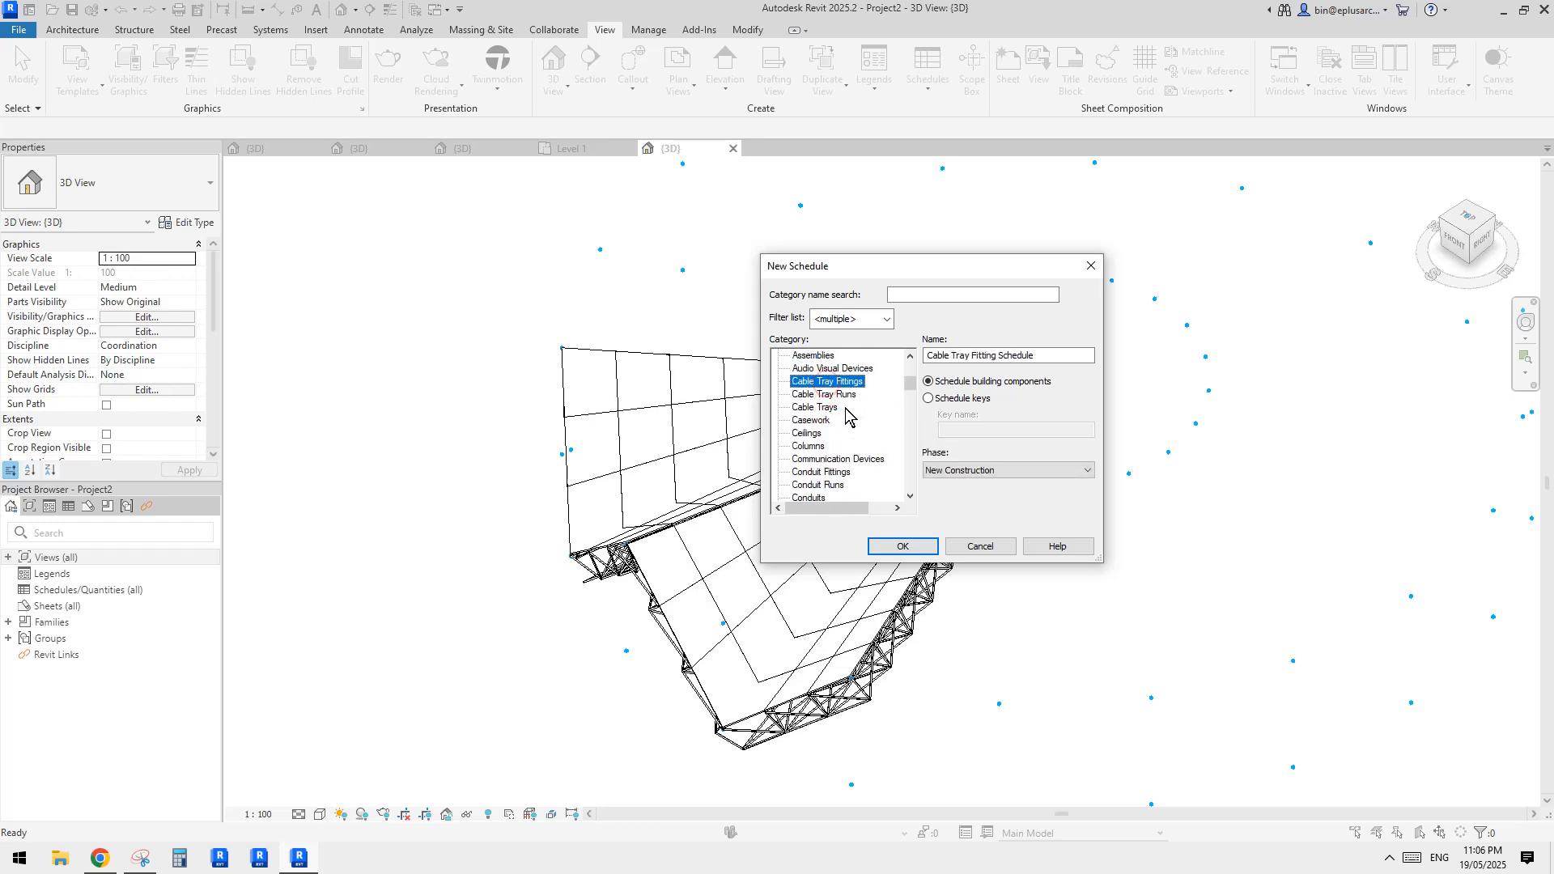
left_click(818, 418)
left_click(812, 435)
left_click(827, 480)
scroll(865, 488, "down", 2)
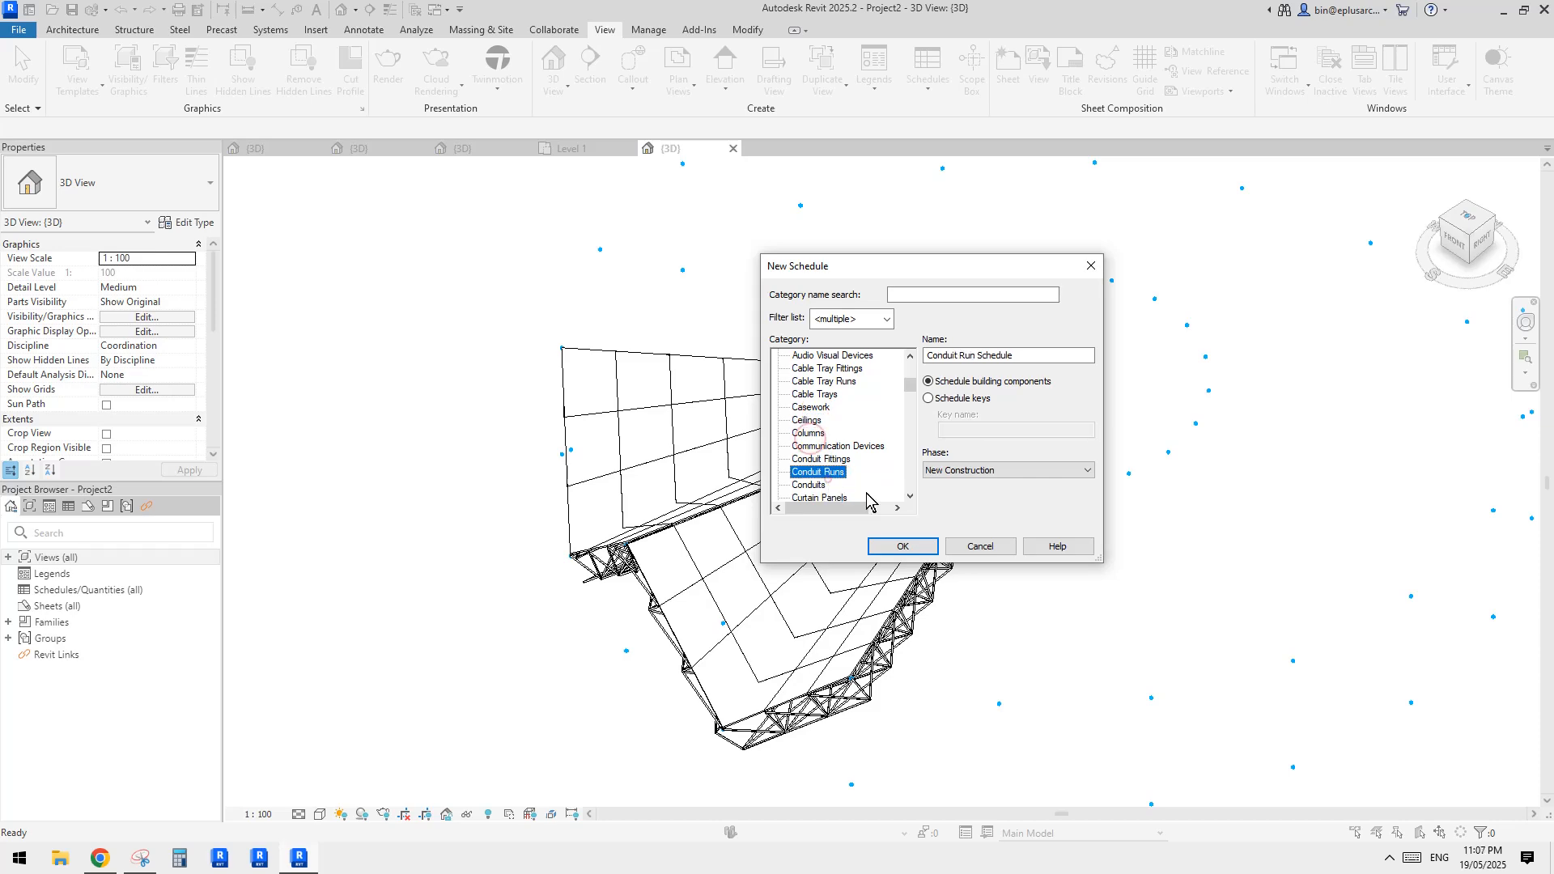
left_click(833, 486)
scroll(833, 487, "down", 1)
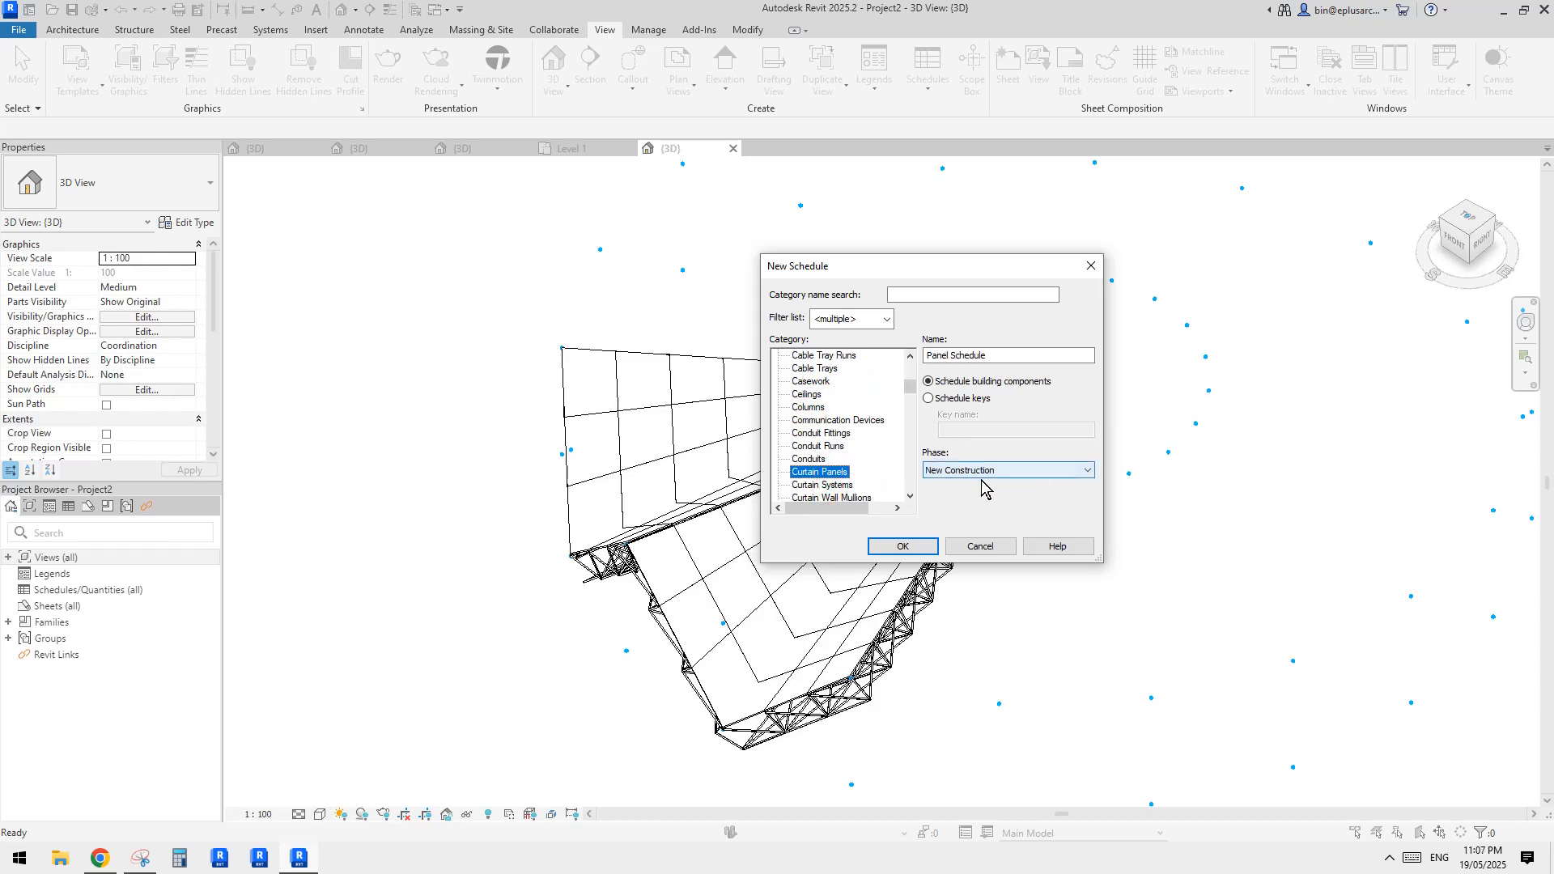
Confirm the Curtain Panels category and add the Area and Family fields to the schedule, with Family placed before Area
left_click(900, 546)
left_click(761, 427)
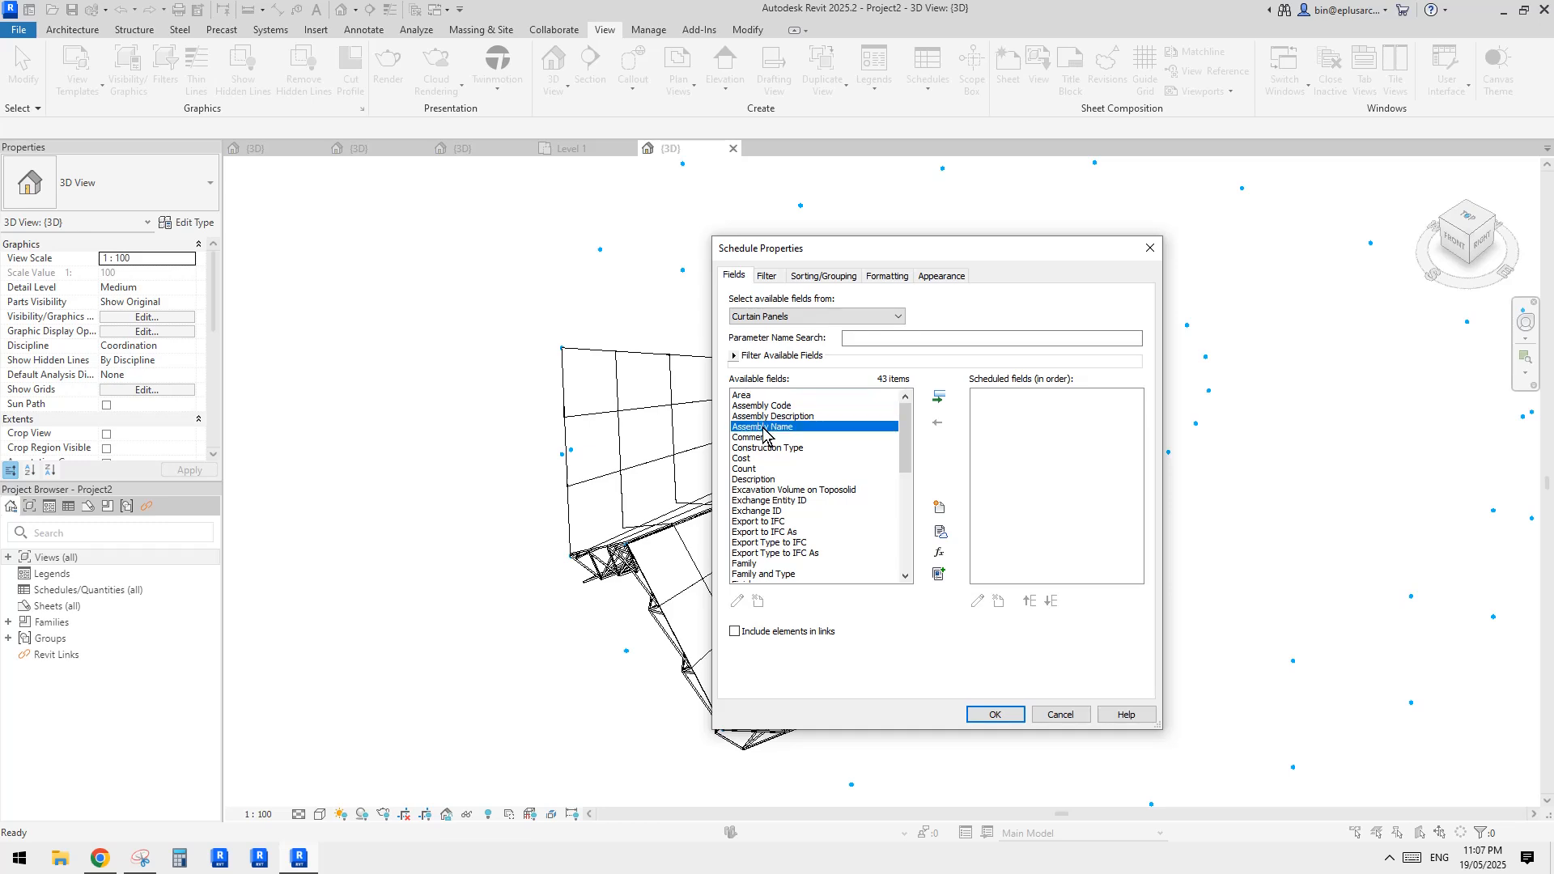
left_click(757, 396)
left_click(942, 397)
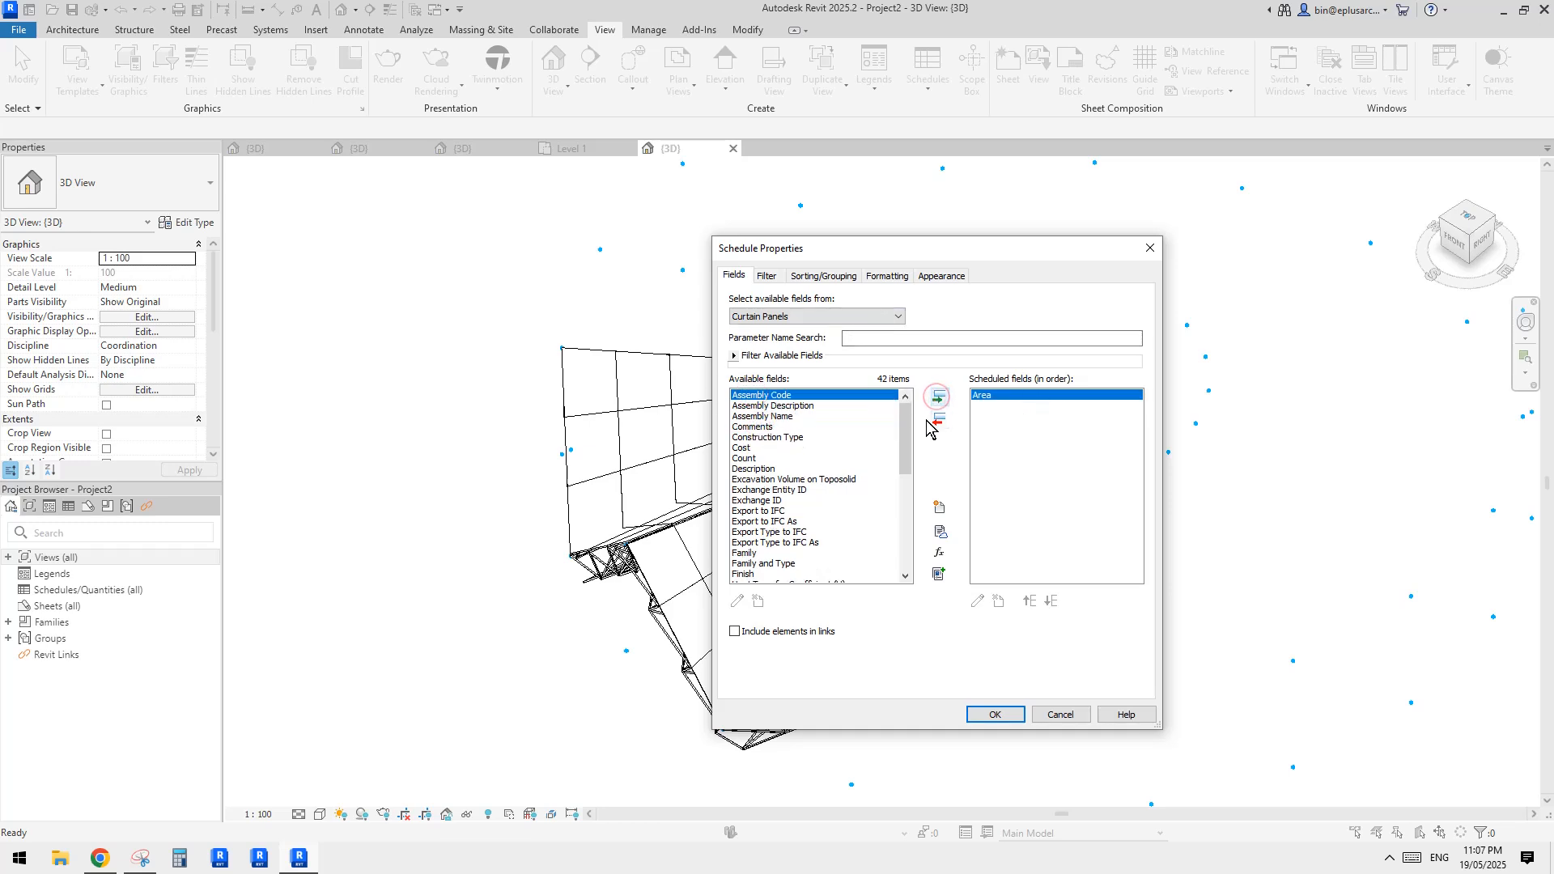
left_click(799, 448)
left_click(785, 437)
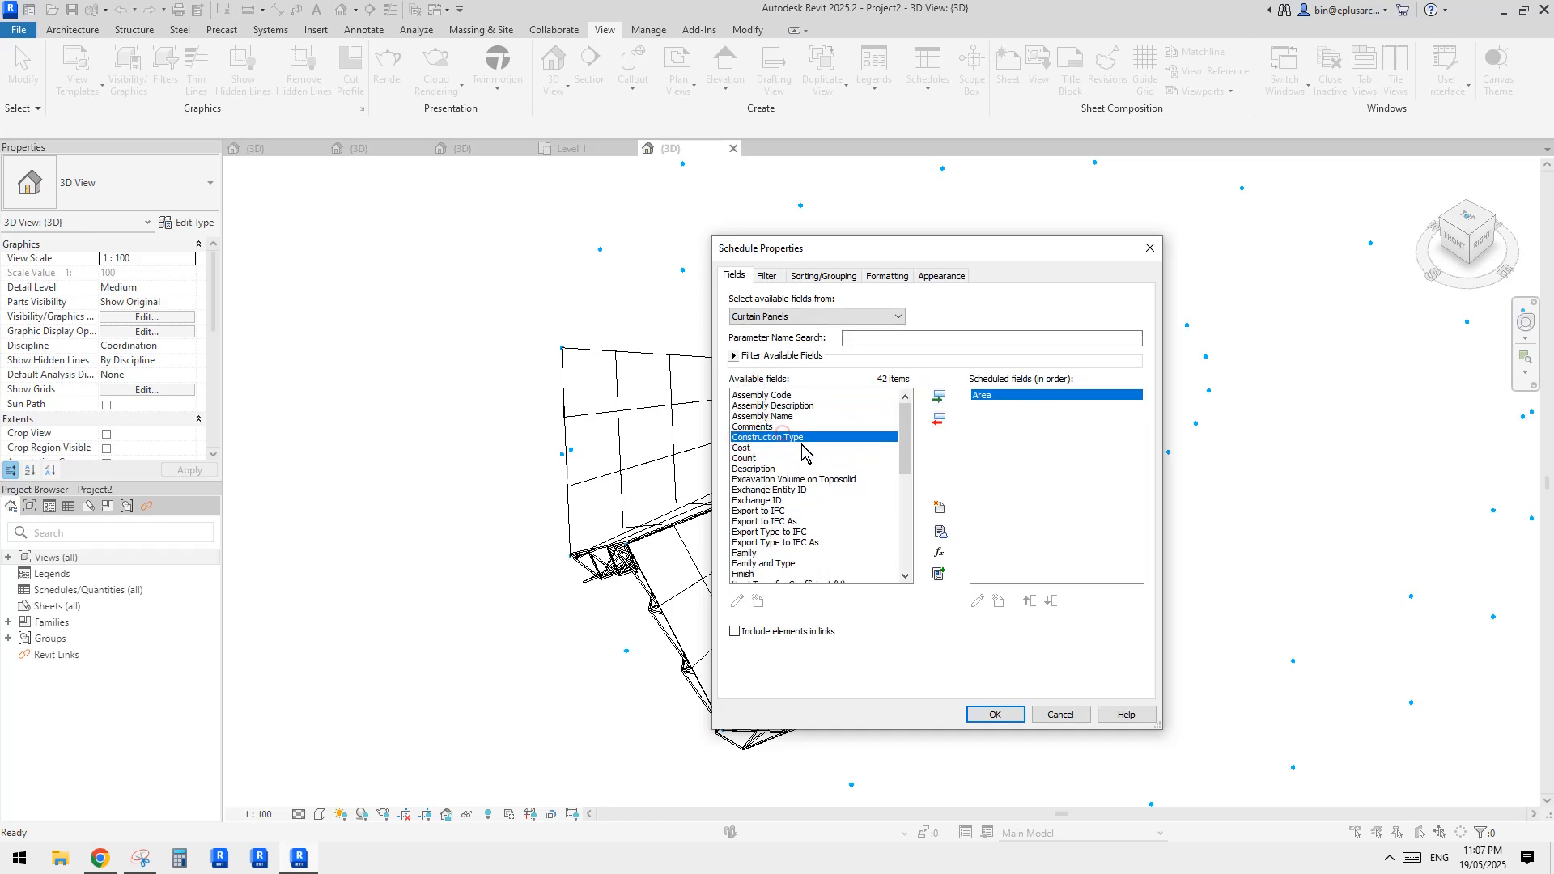
left_click(762, 553)
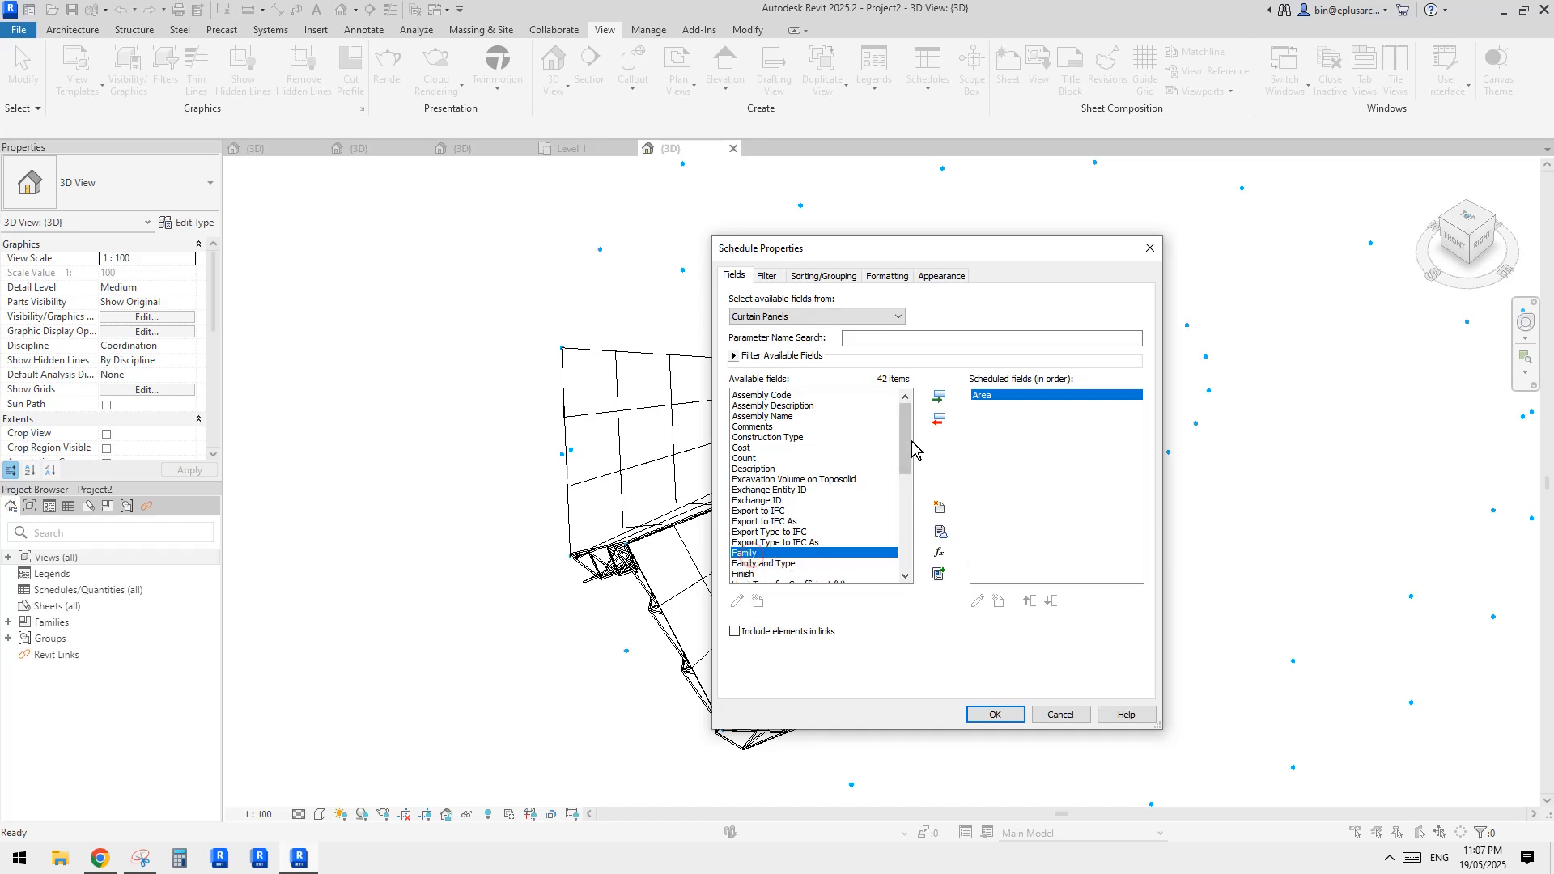
left_click(940, 396)
left_click(1030, 602)
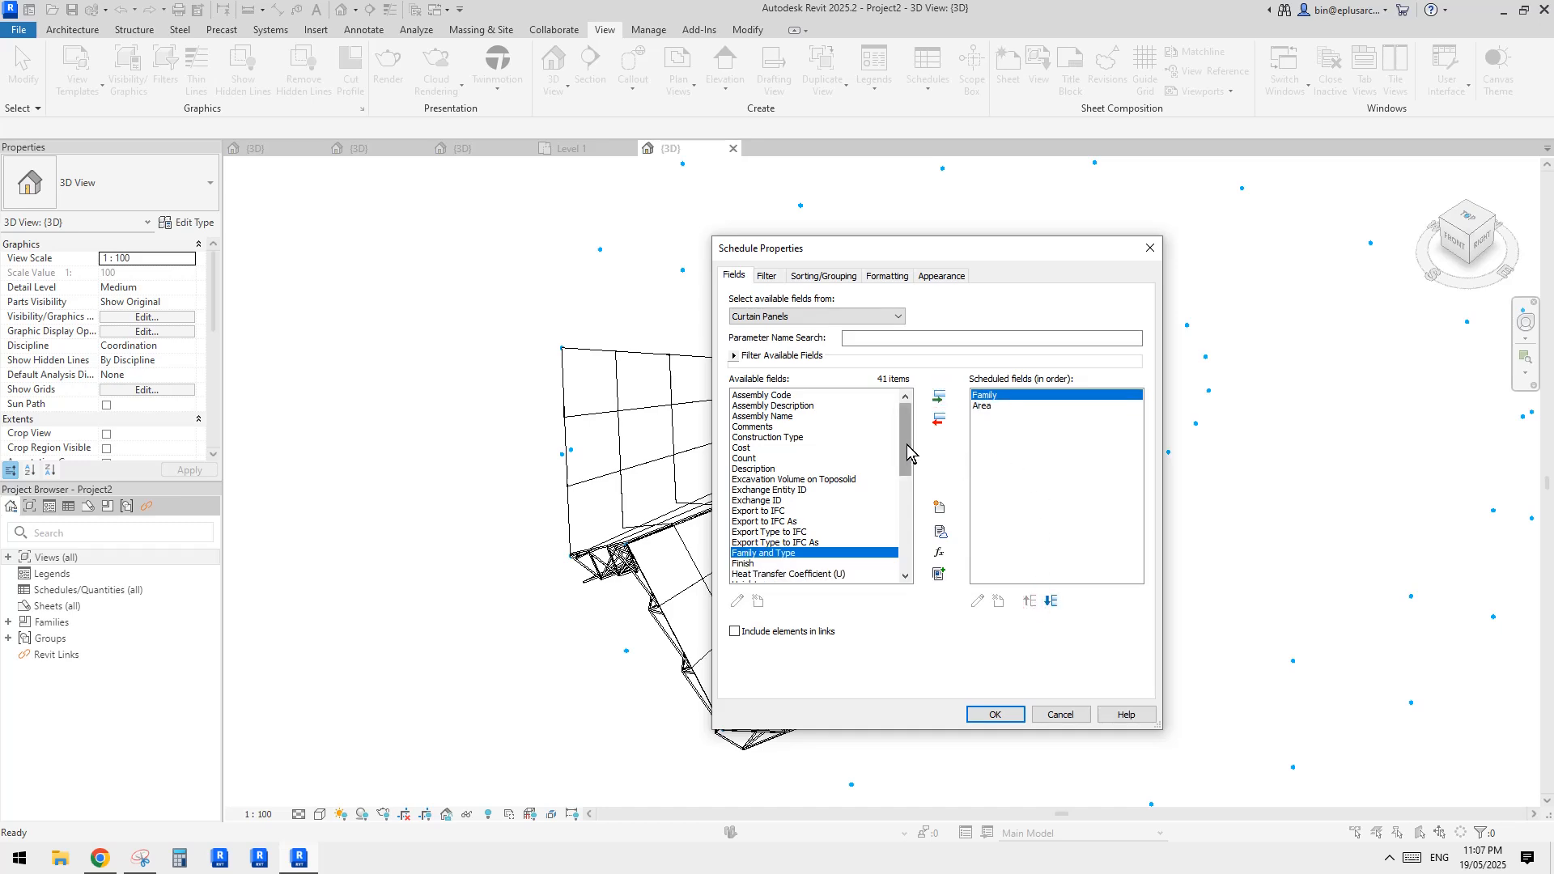
Add the Count field after Area and generate the panel schedule
left_click(781, 427)
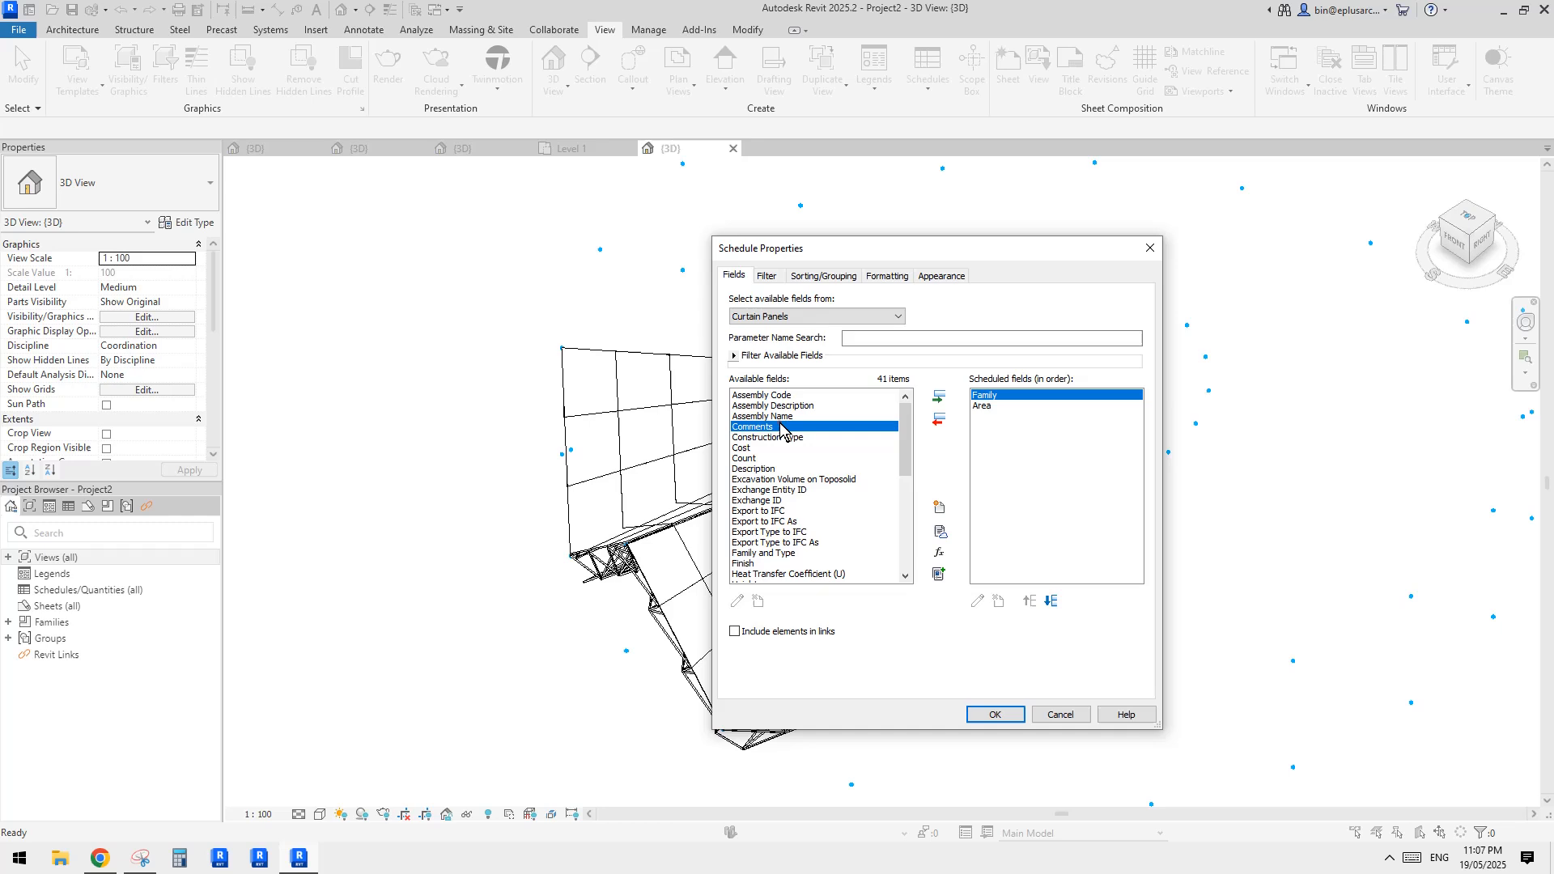
left_click(746, 458)
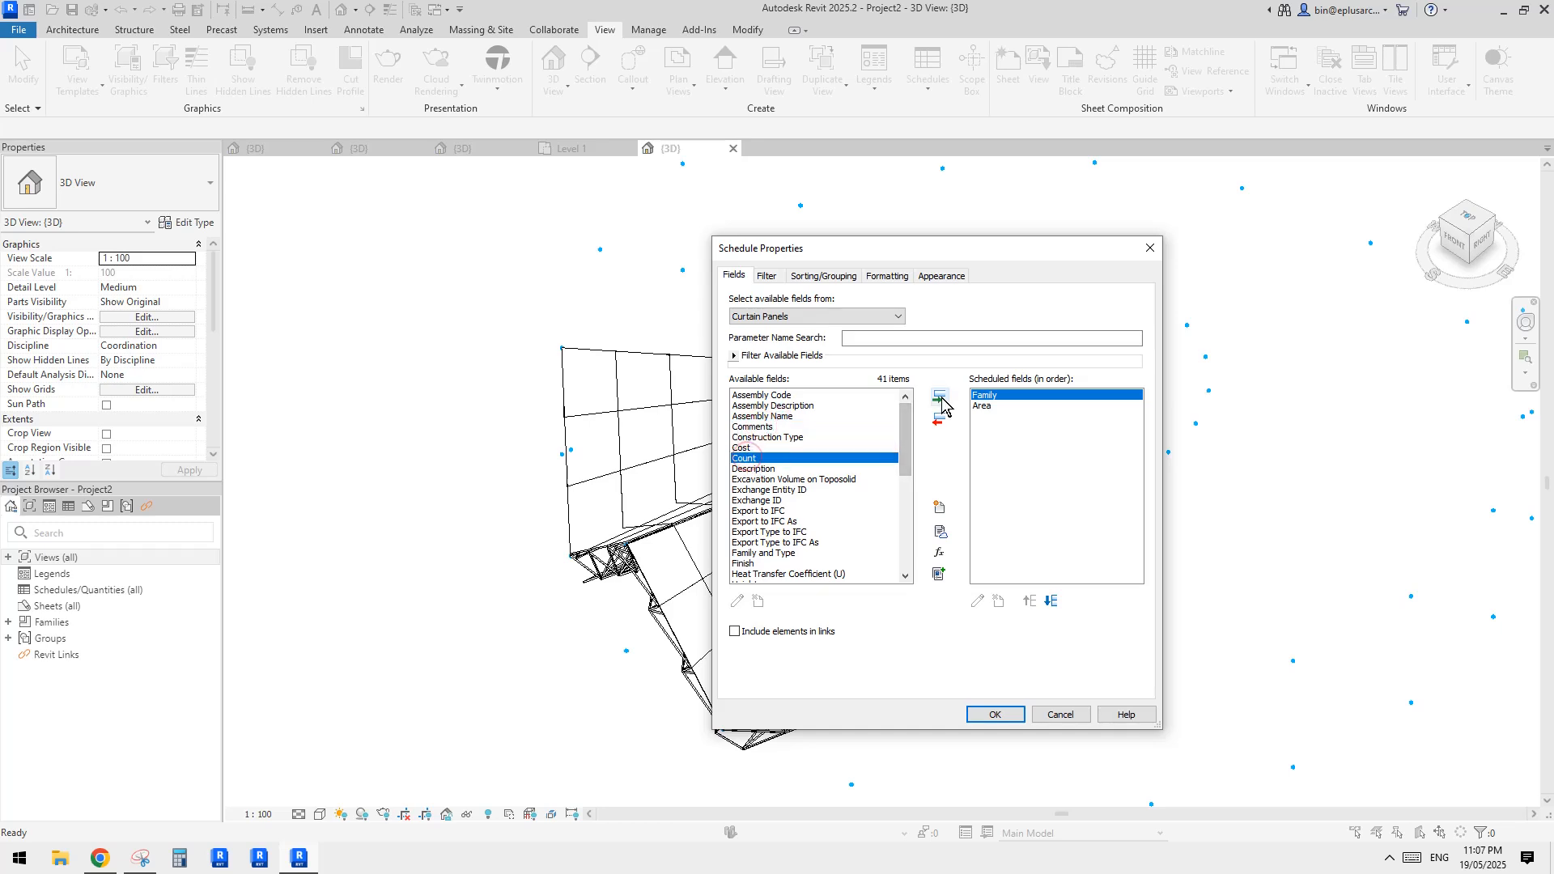
left_click(941, 398)
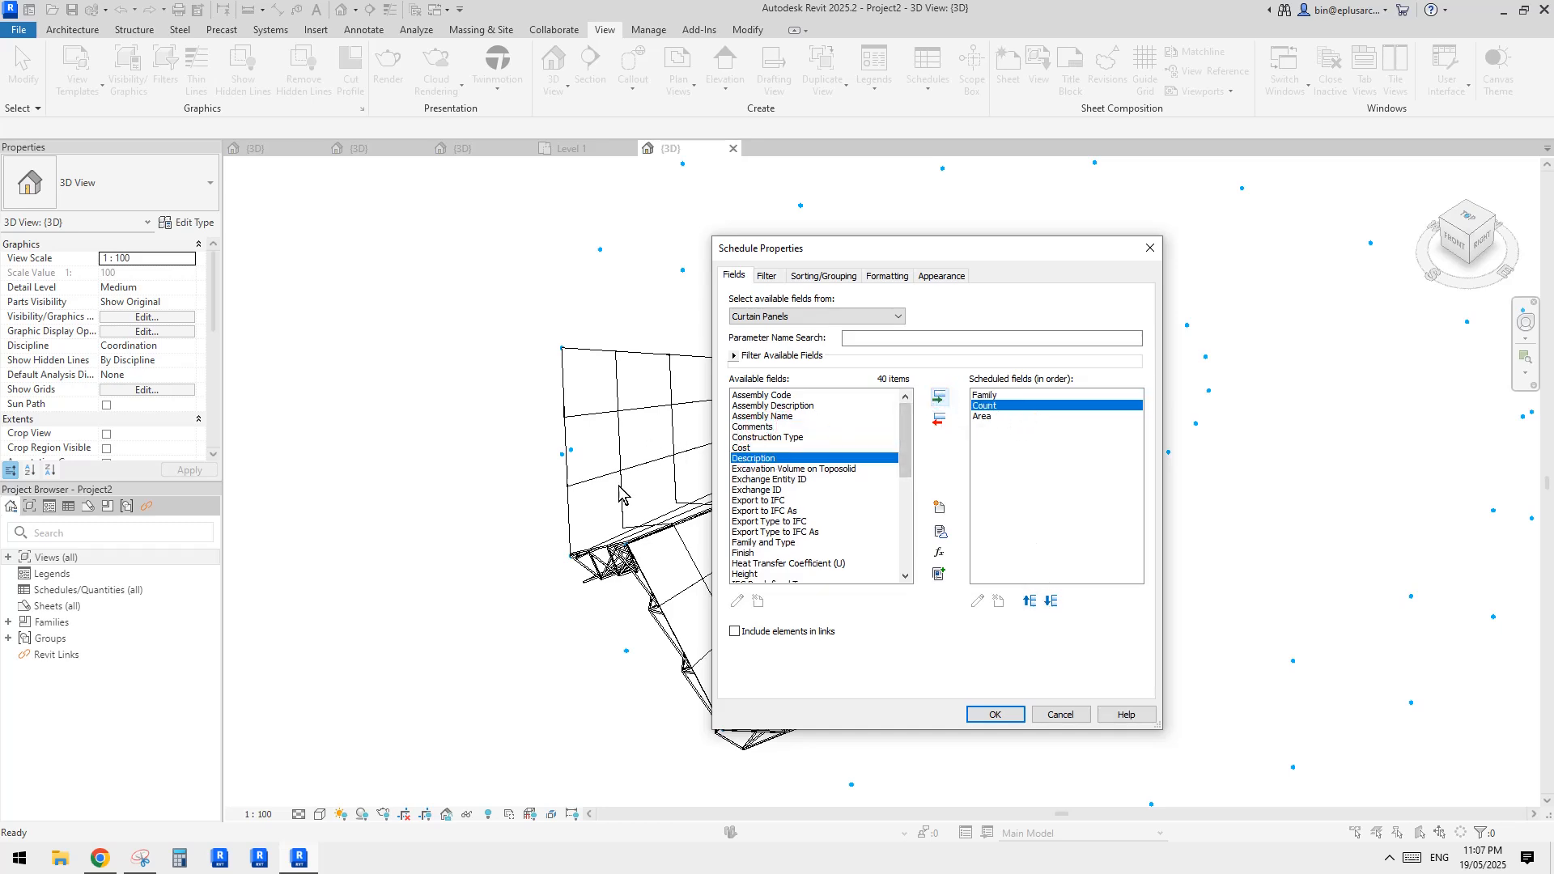
left_click(1050, 602)
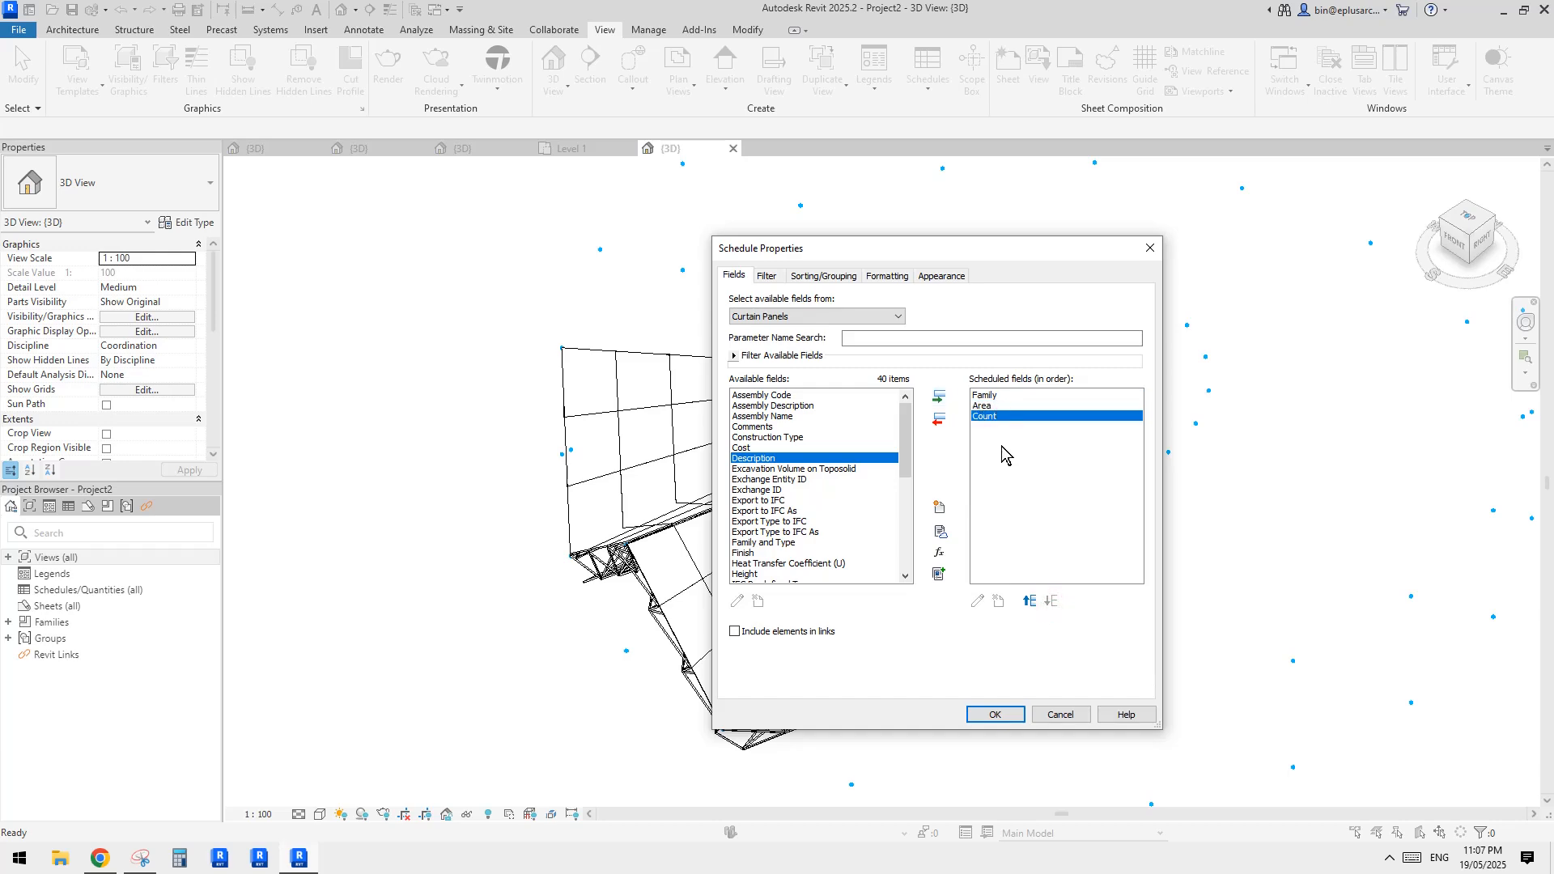
left_click(995, 714)
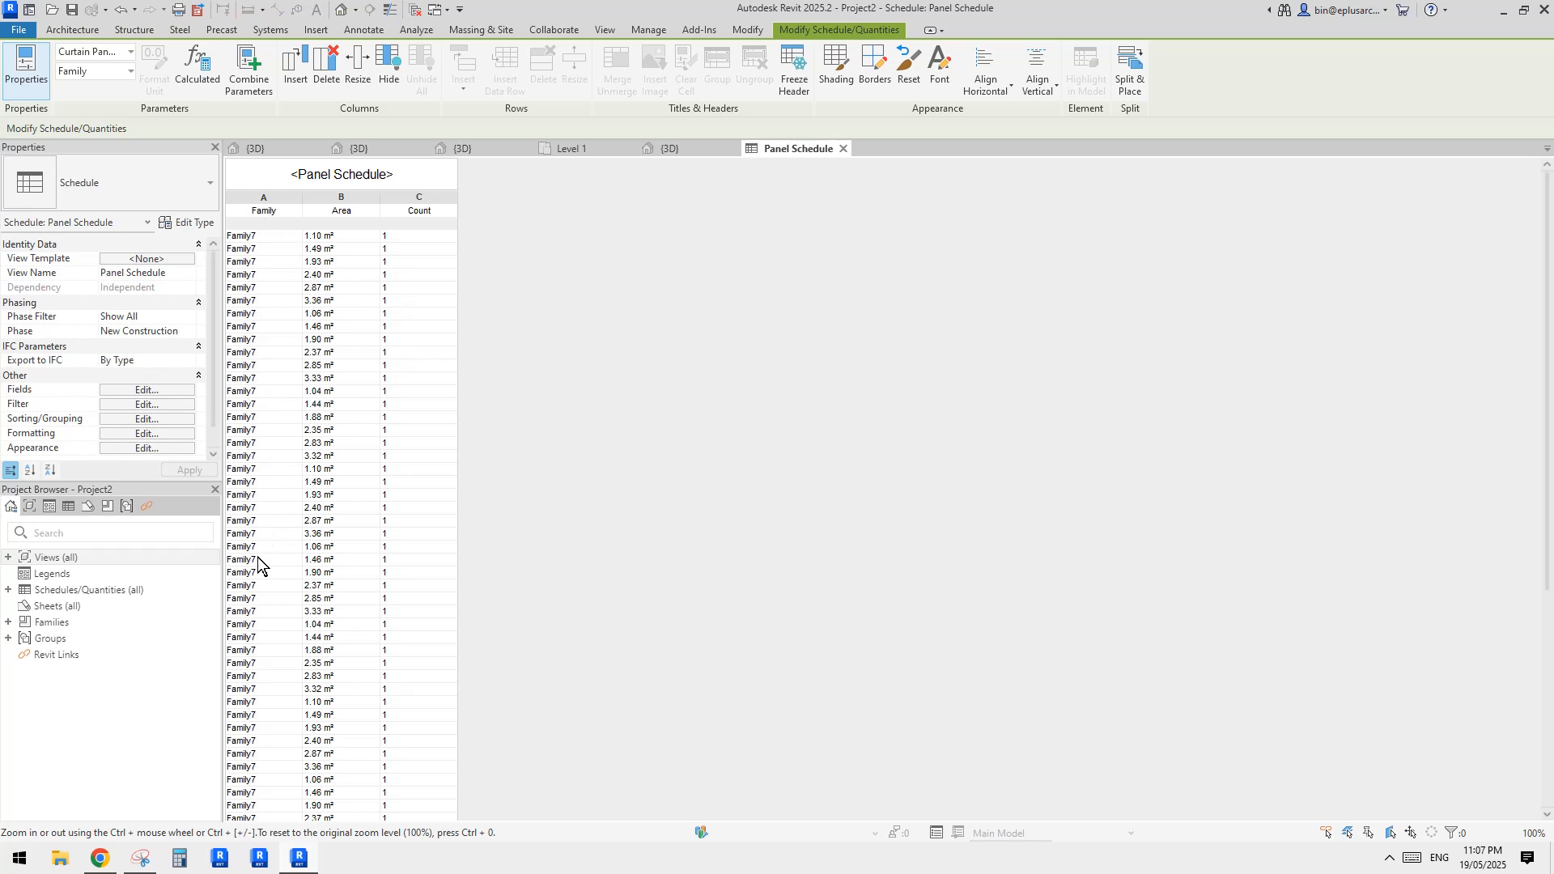
Turn off Itemize every instance in the panel schedule's sorting and grouping settings
left_click(162, 391)
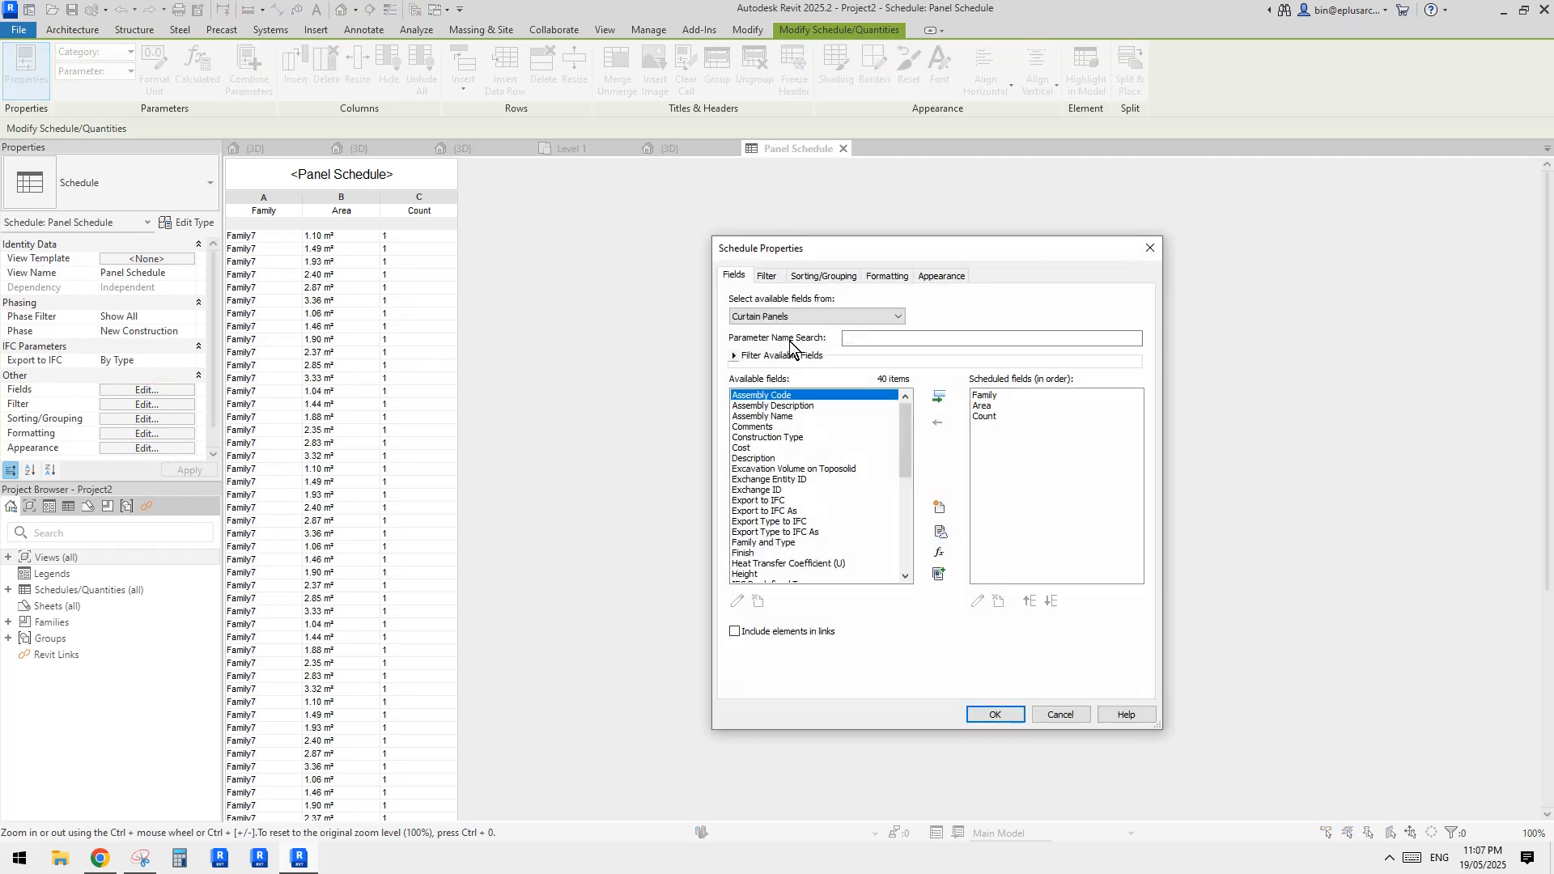
left_click(779, 278)
left_click(819, 277)
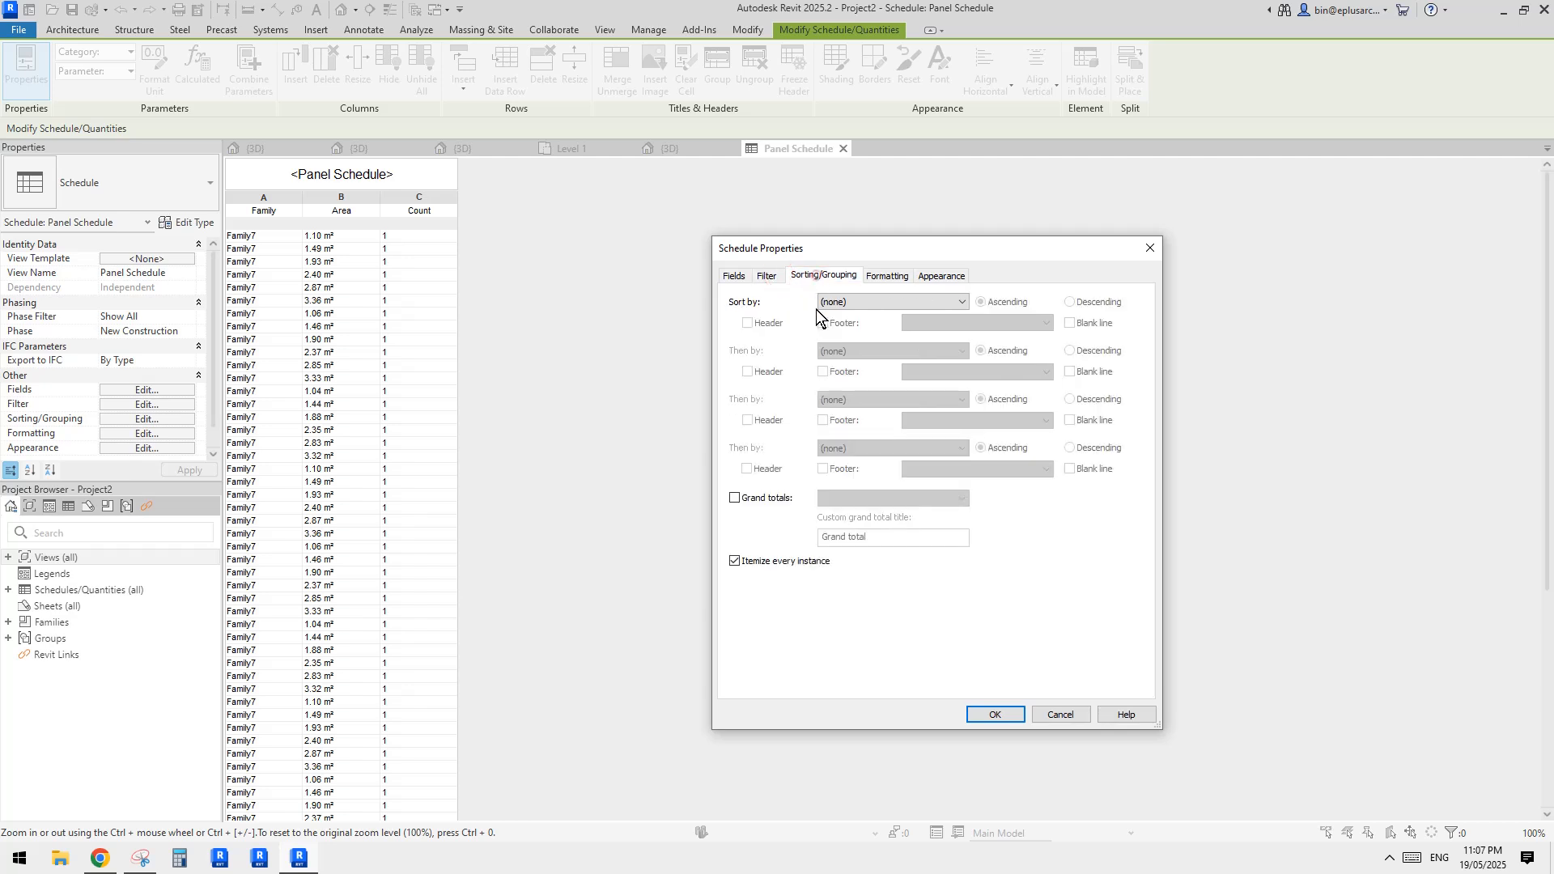
left_click(736, 562)
left_click(1003, 716)
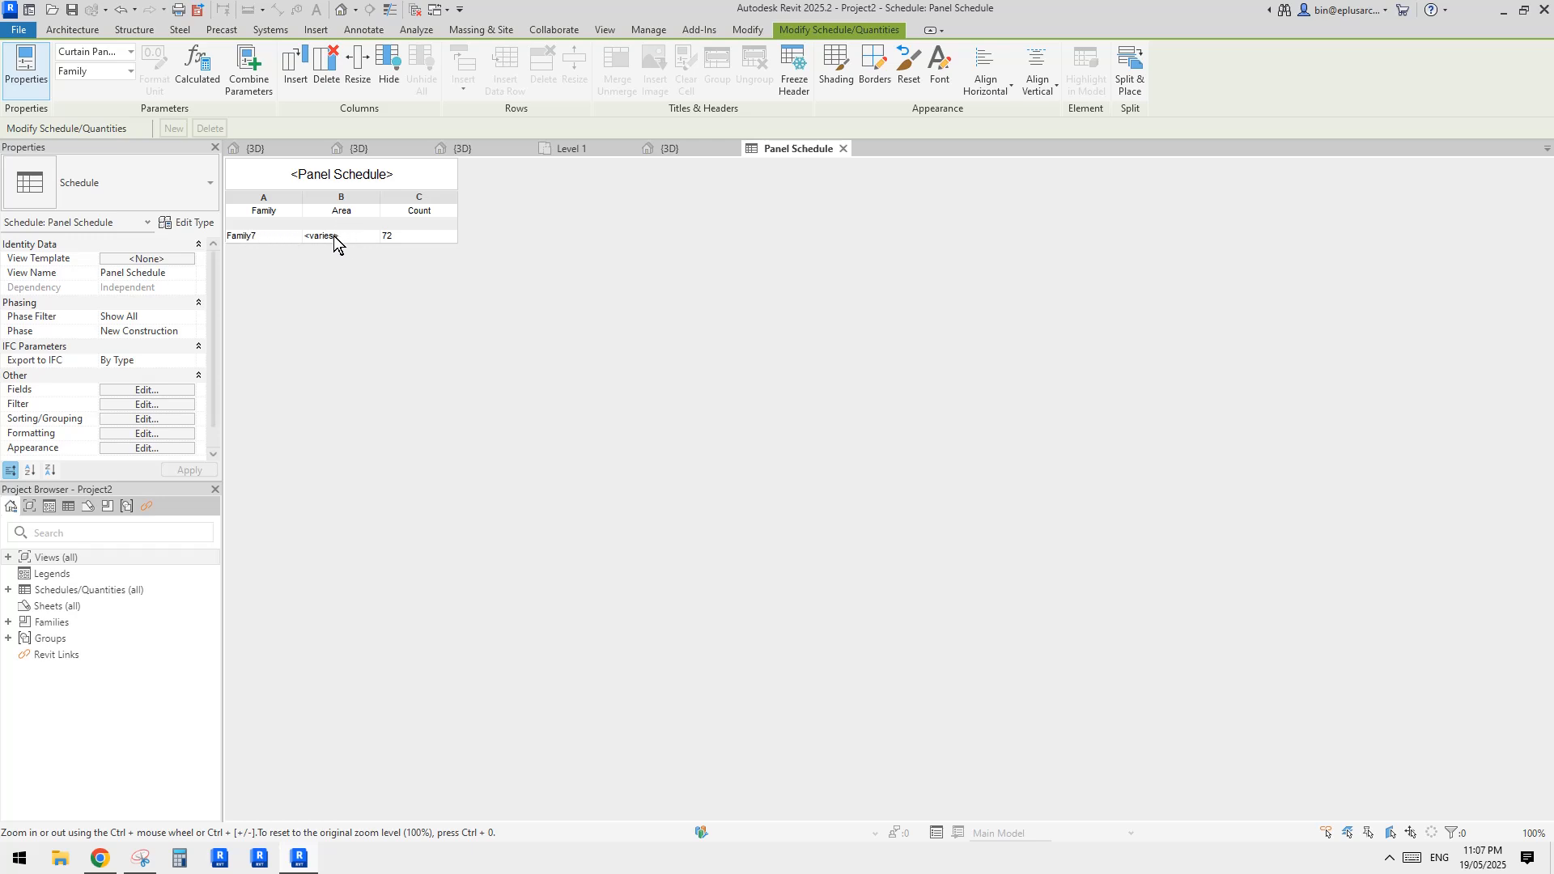
Set the Area field in the panel schedule's formatting to calculate totals
left_click(158, 392)
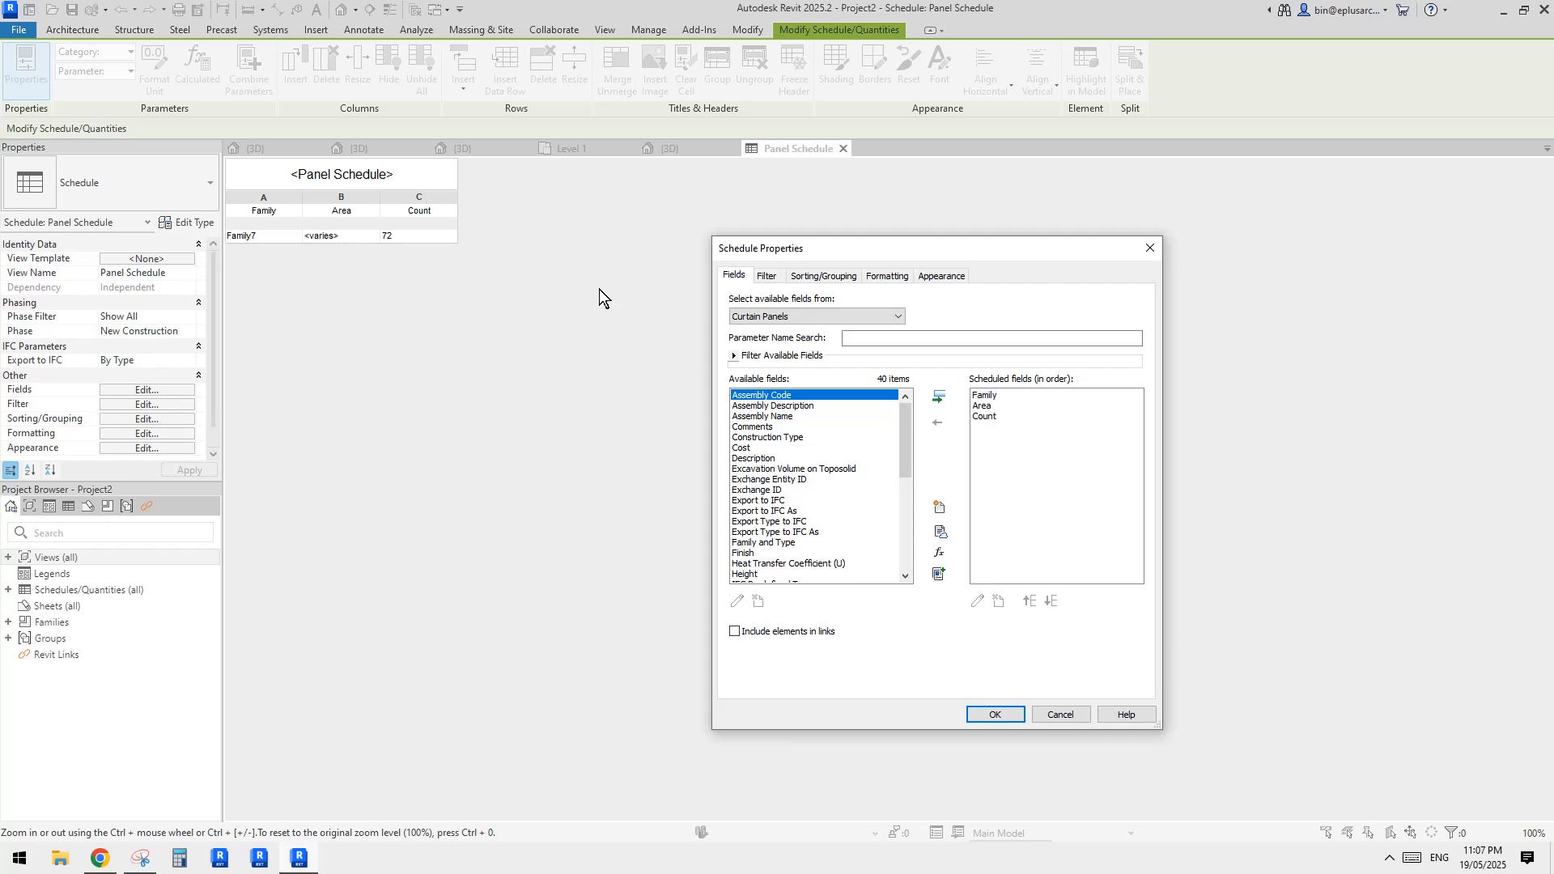
left_click(834, 279)
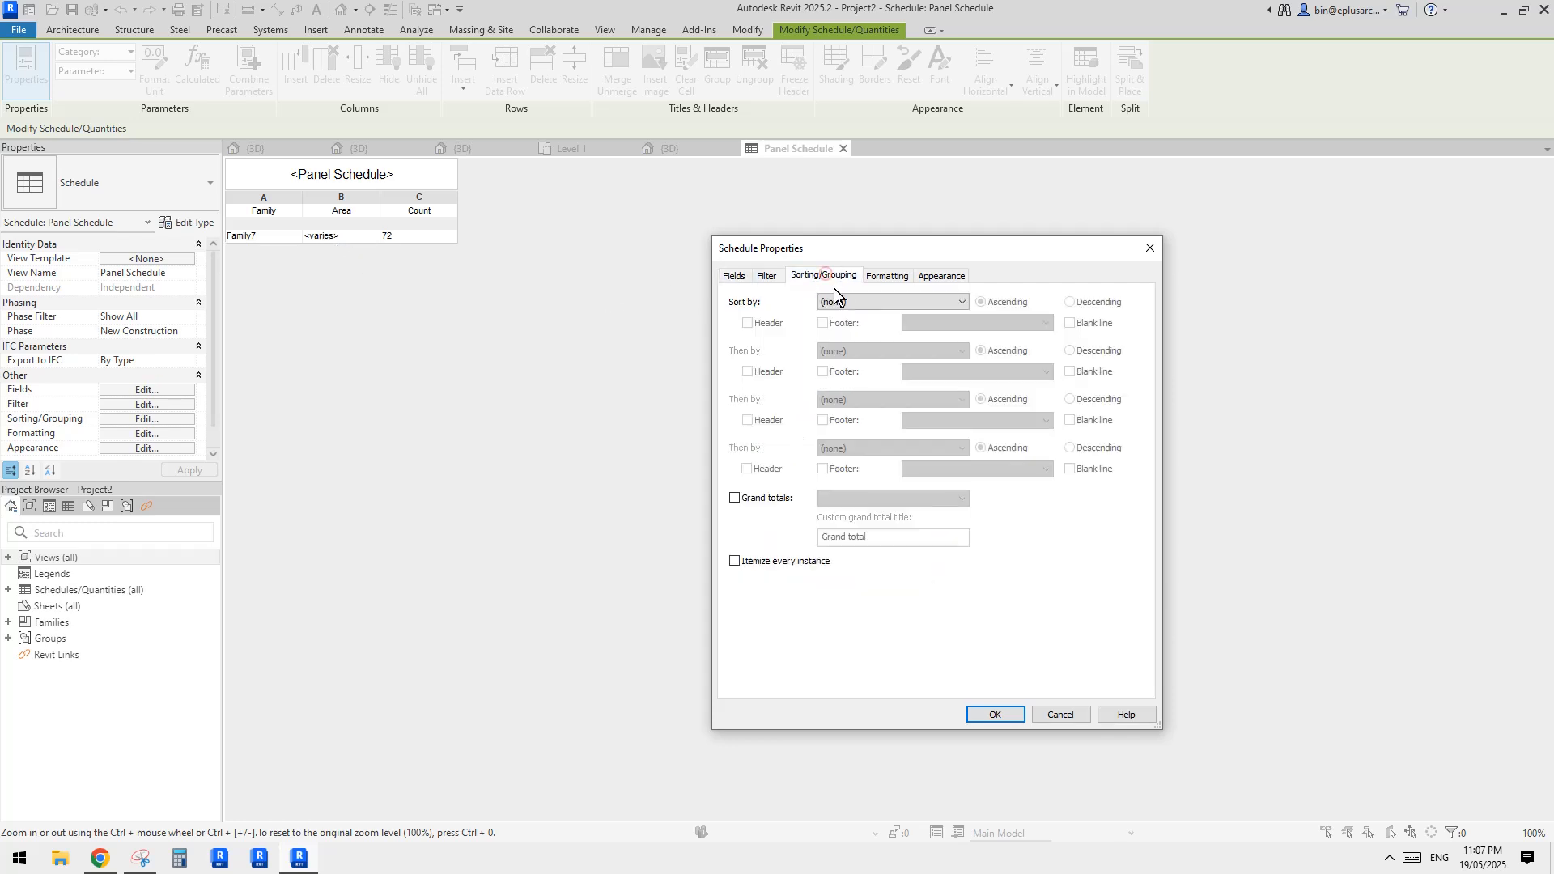
left_click(881, 276)
left_click(747, 331)
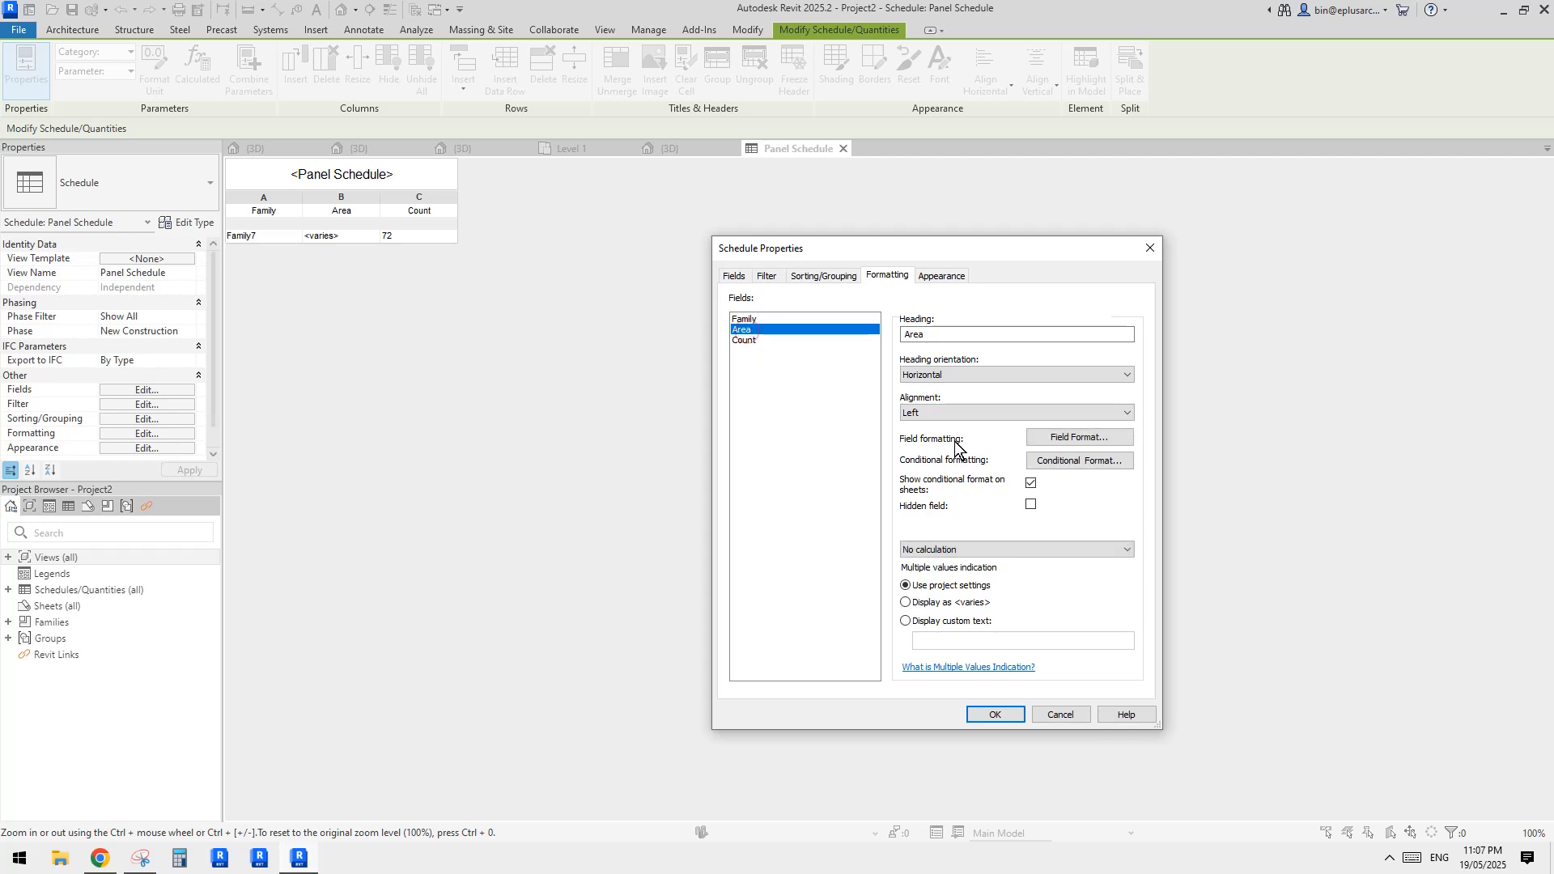
left_click(997, 549)
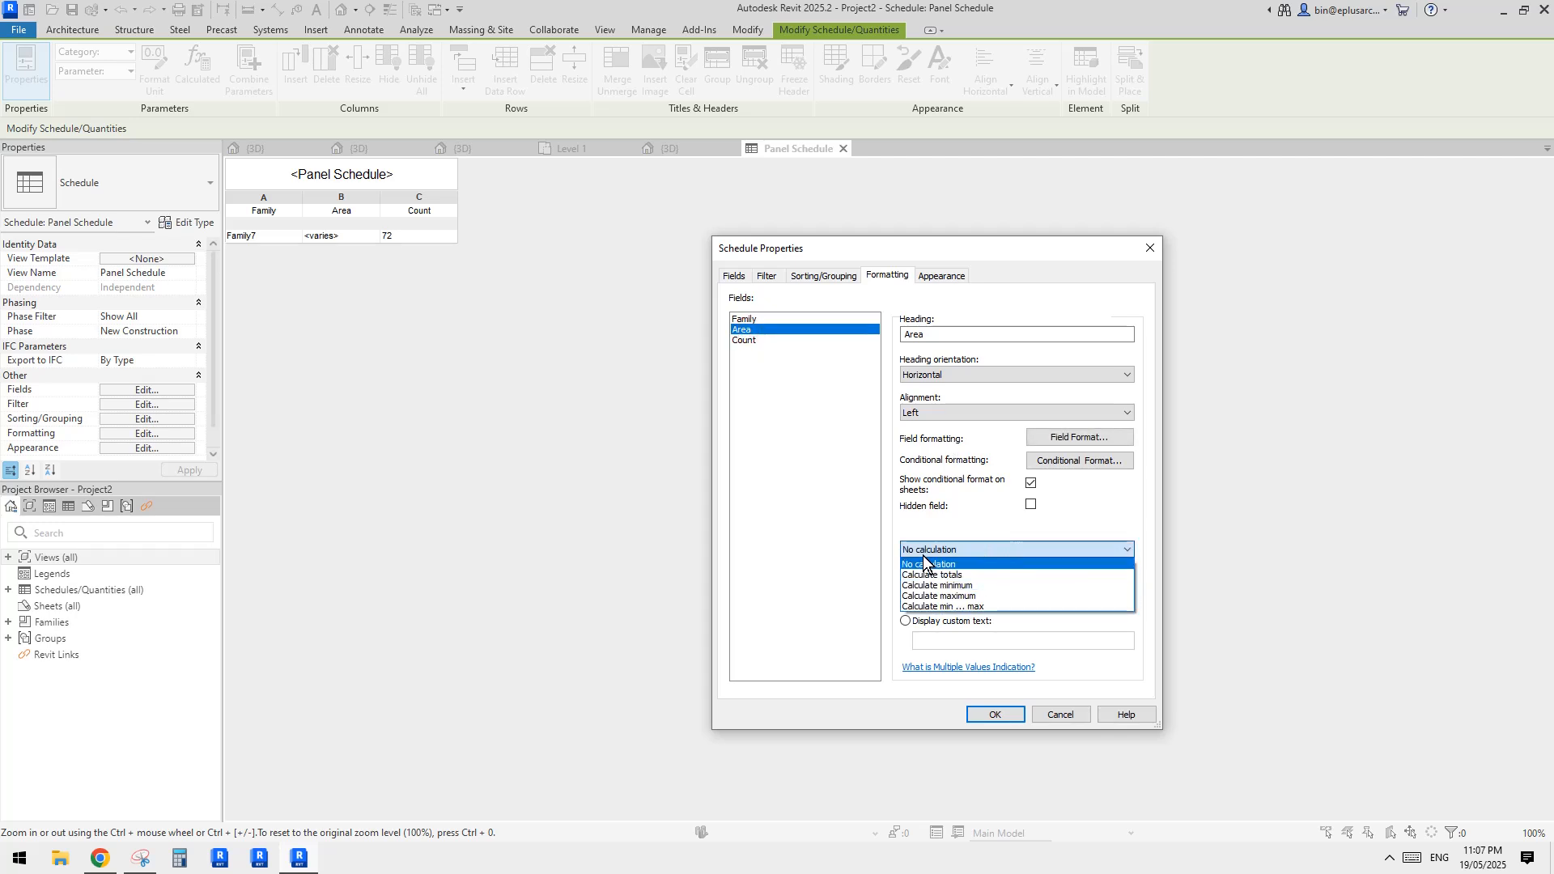
left_click(999, 575)
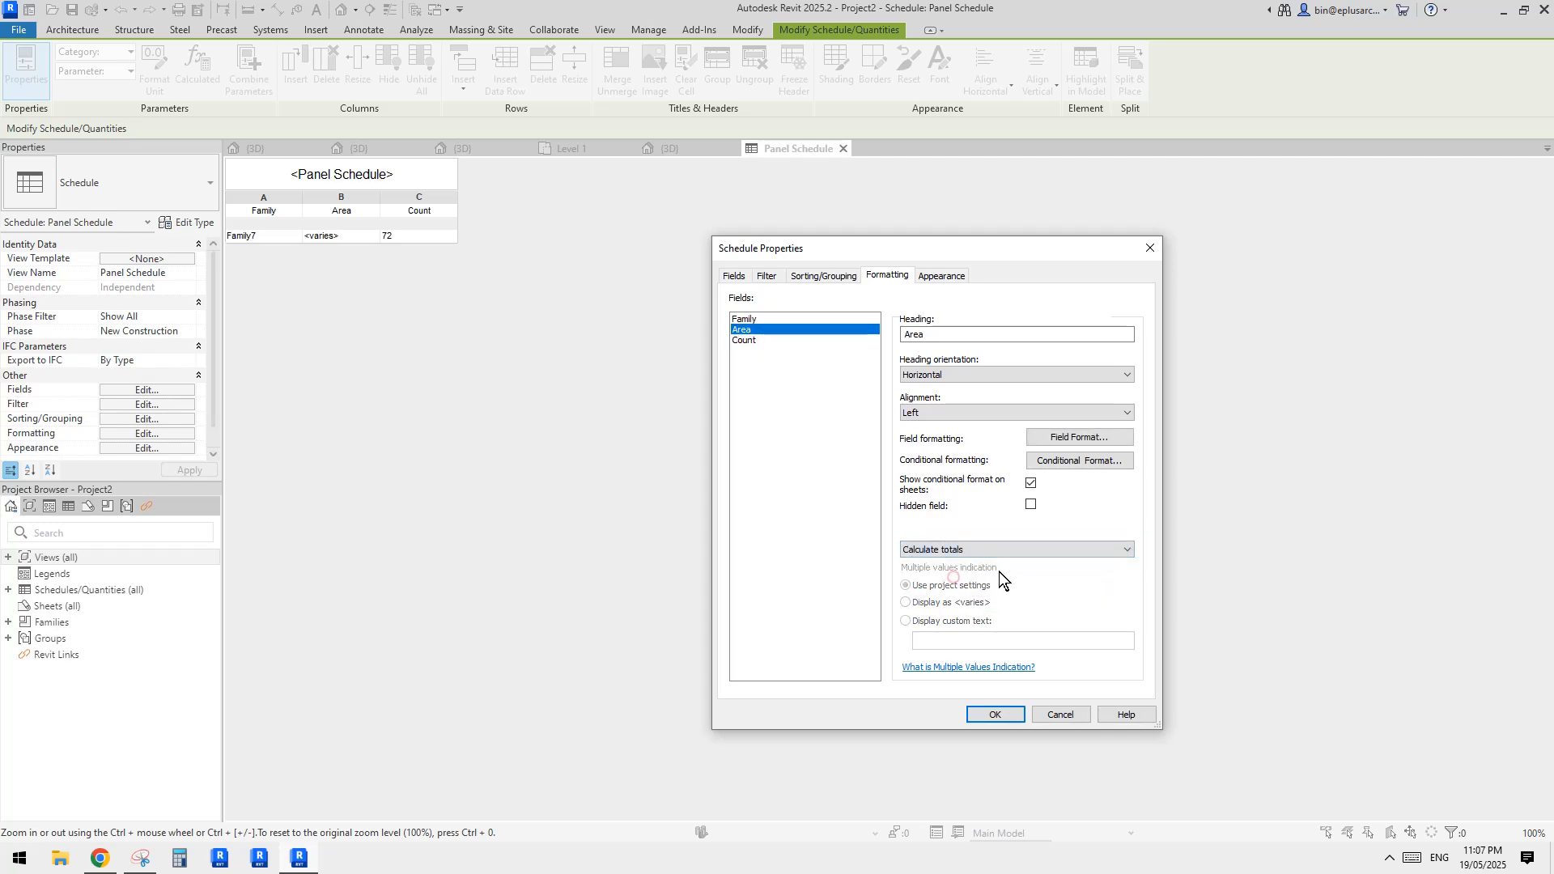
left_click(997, 714)
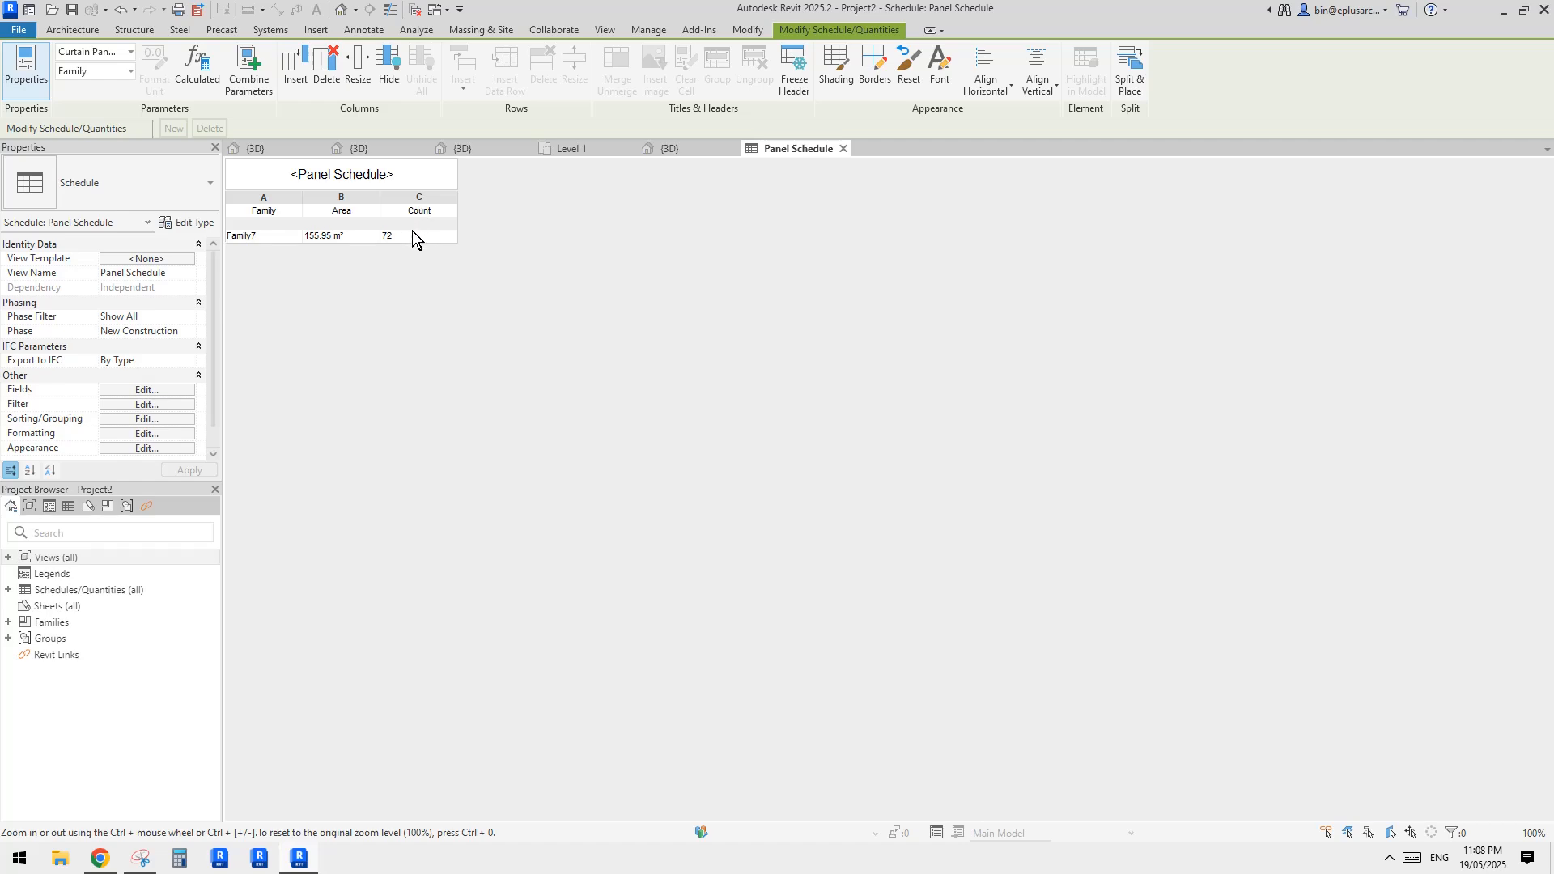
Compare the roof in the project's 3D view with the mass family and the panel schedule
left_click(711, 146)
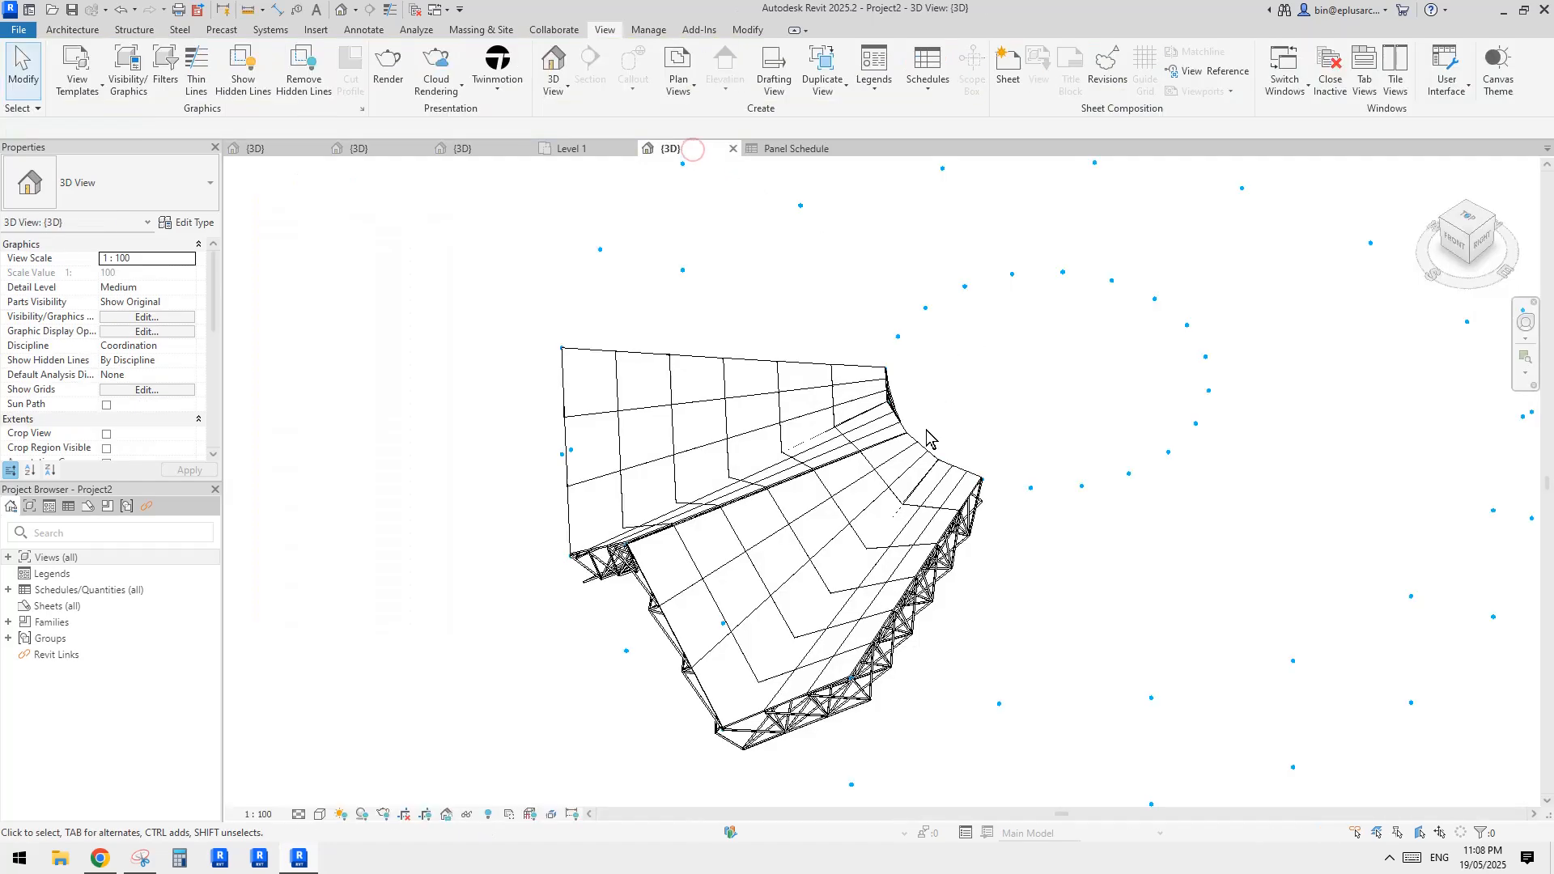
middle_click_drag(1019, 445, 1106, 420)
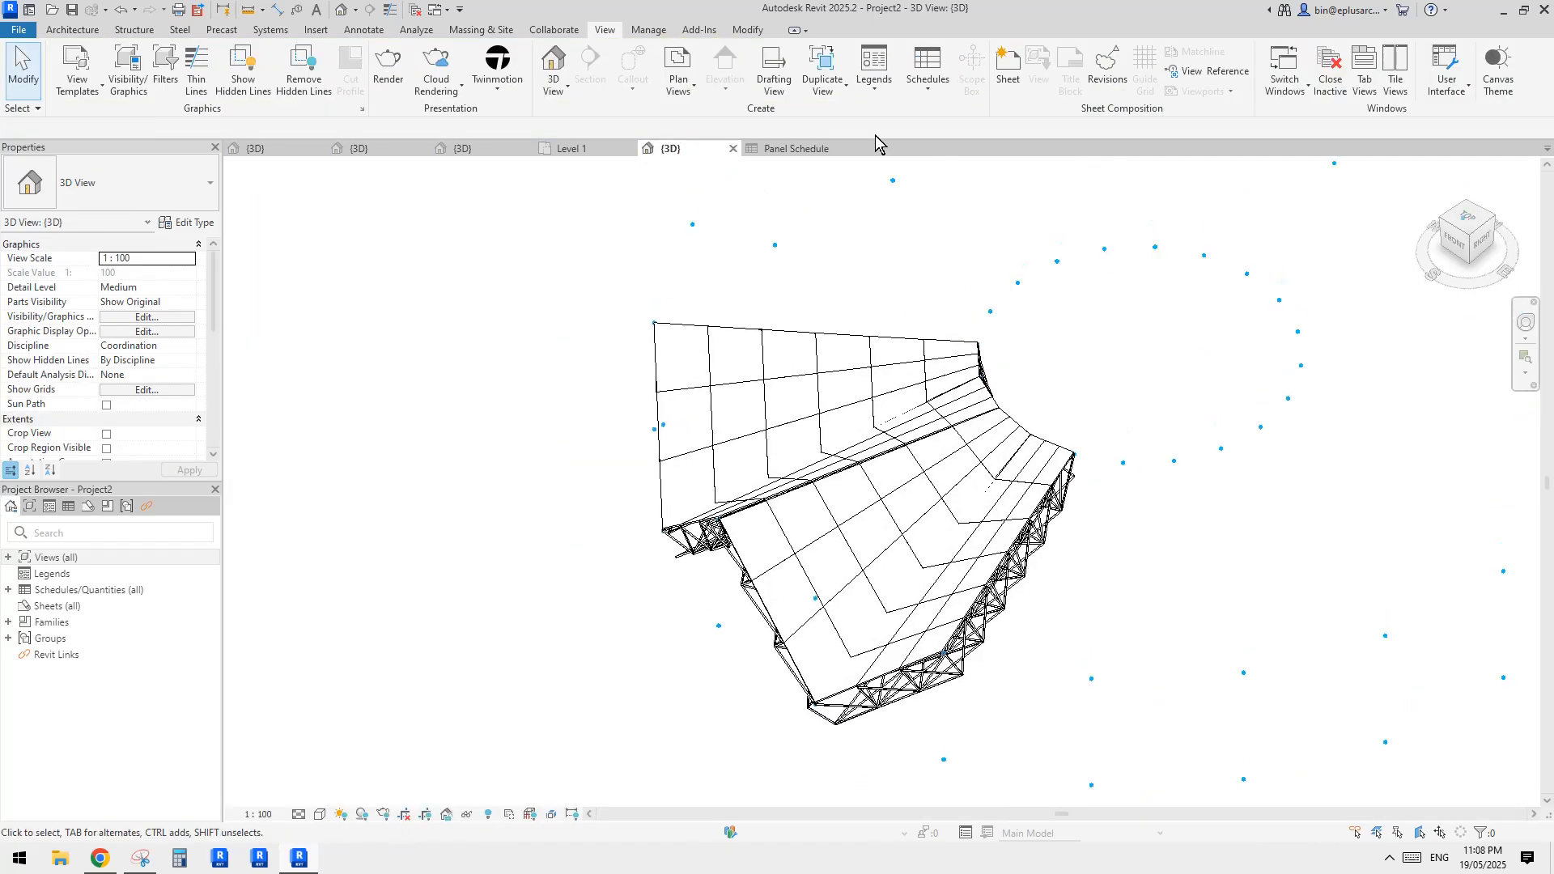
left_click(355, 150)
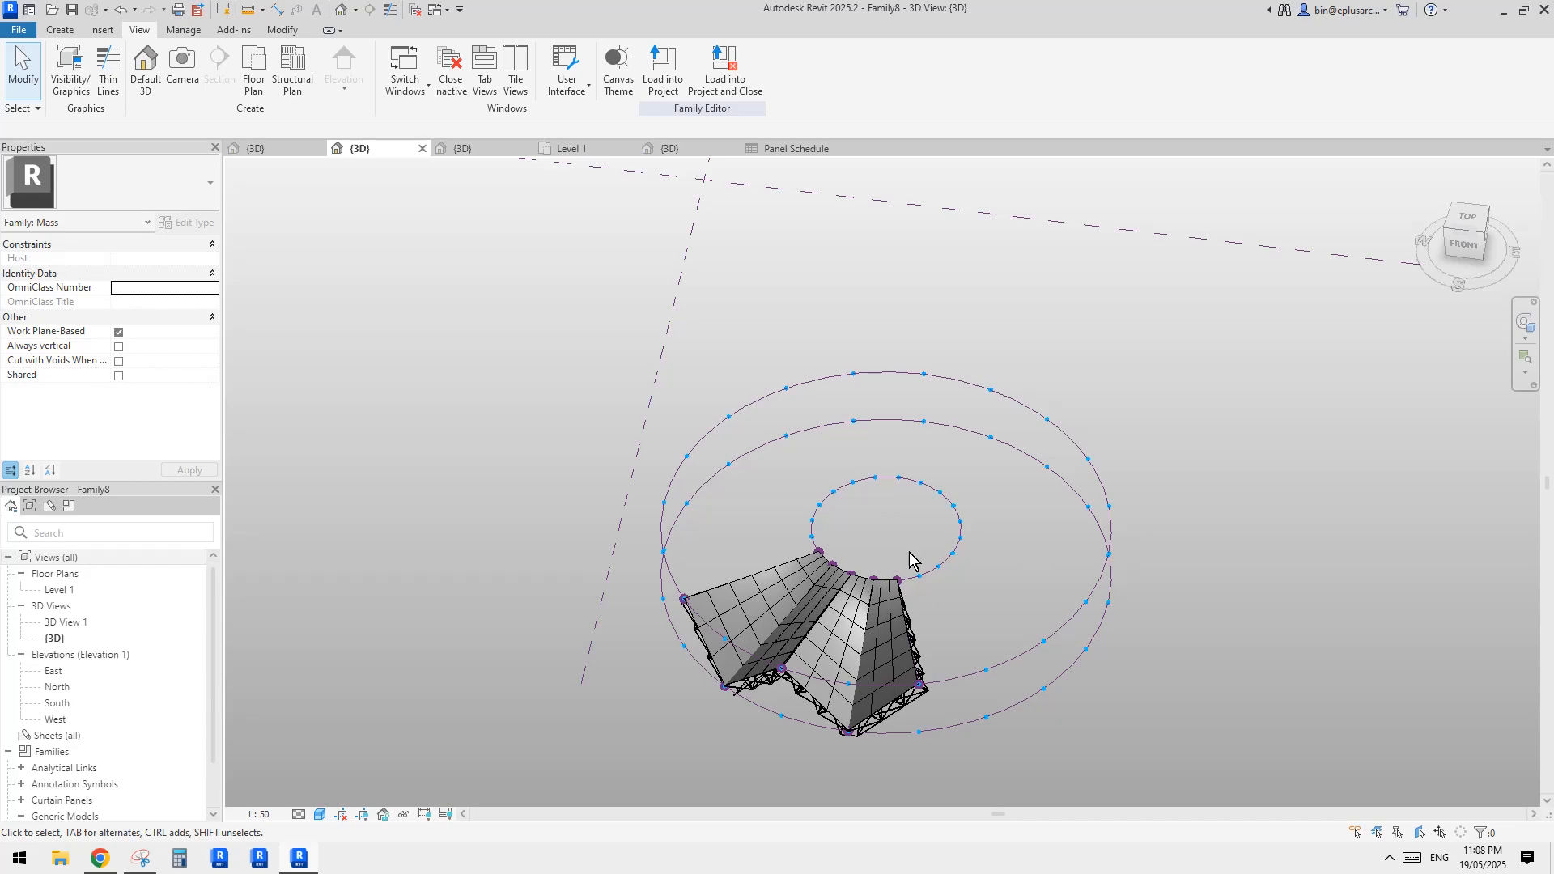
left_click(659, 148)
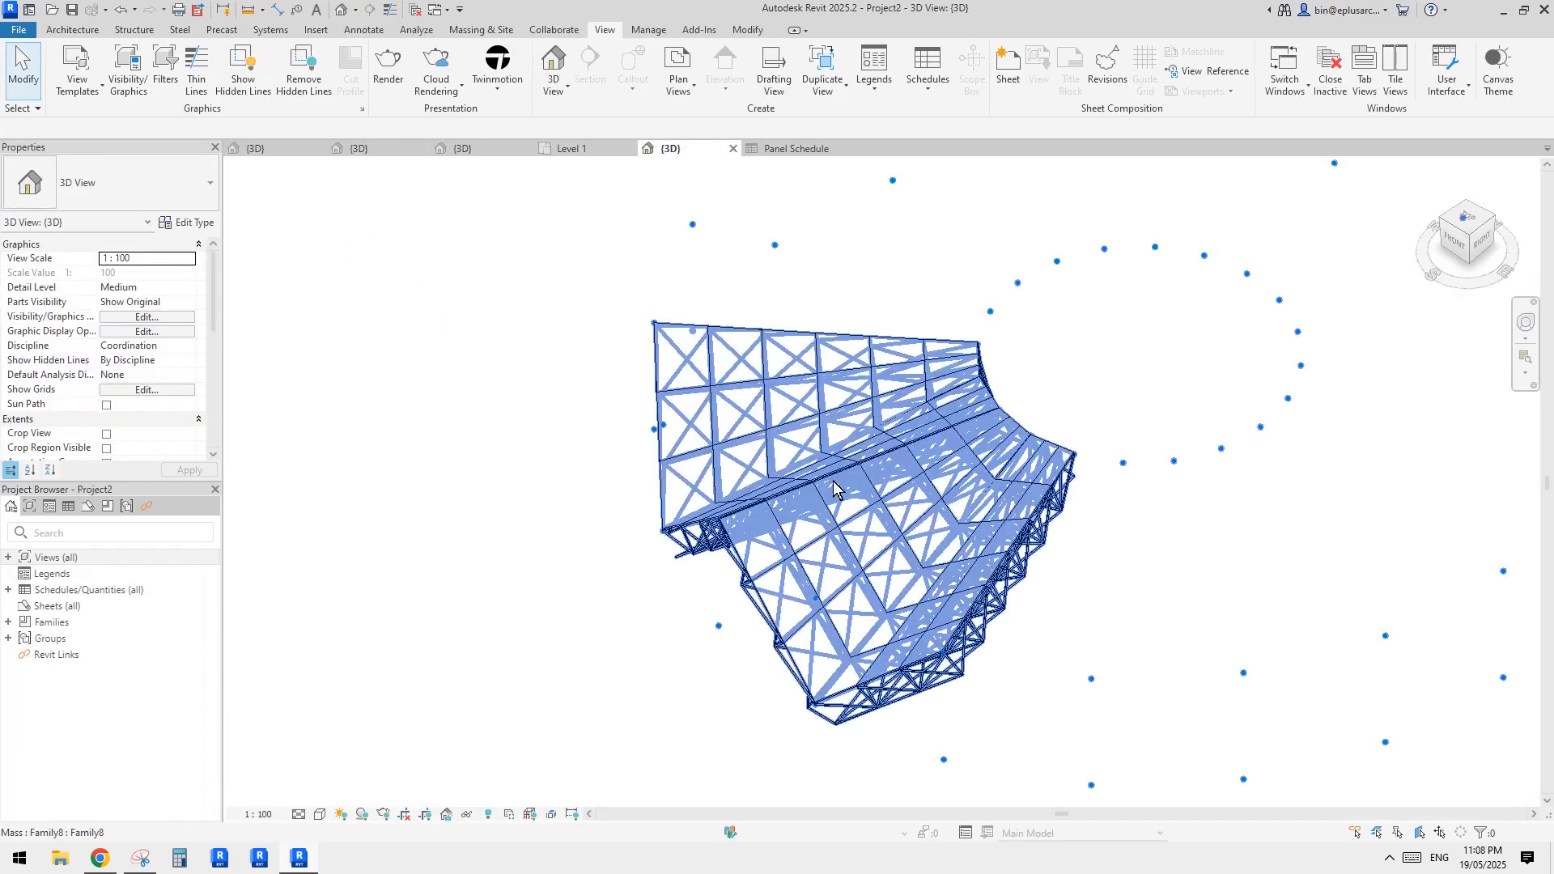
left_click(803, 149)
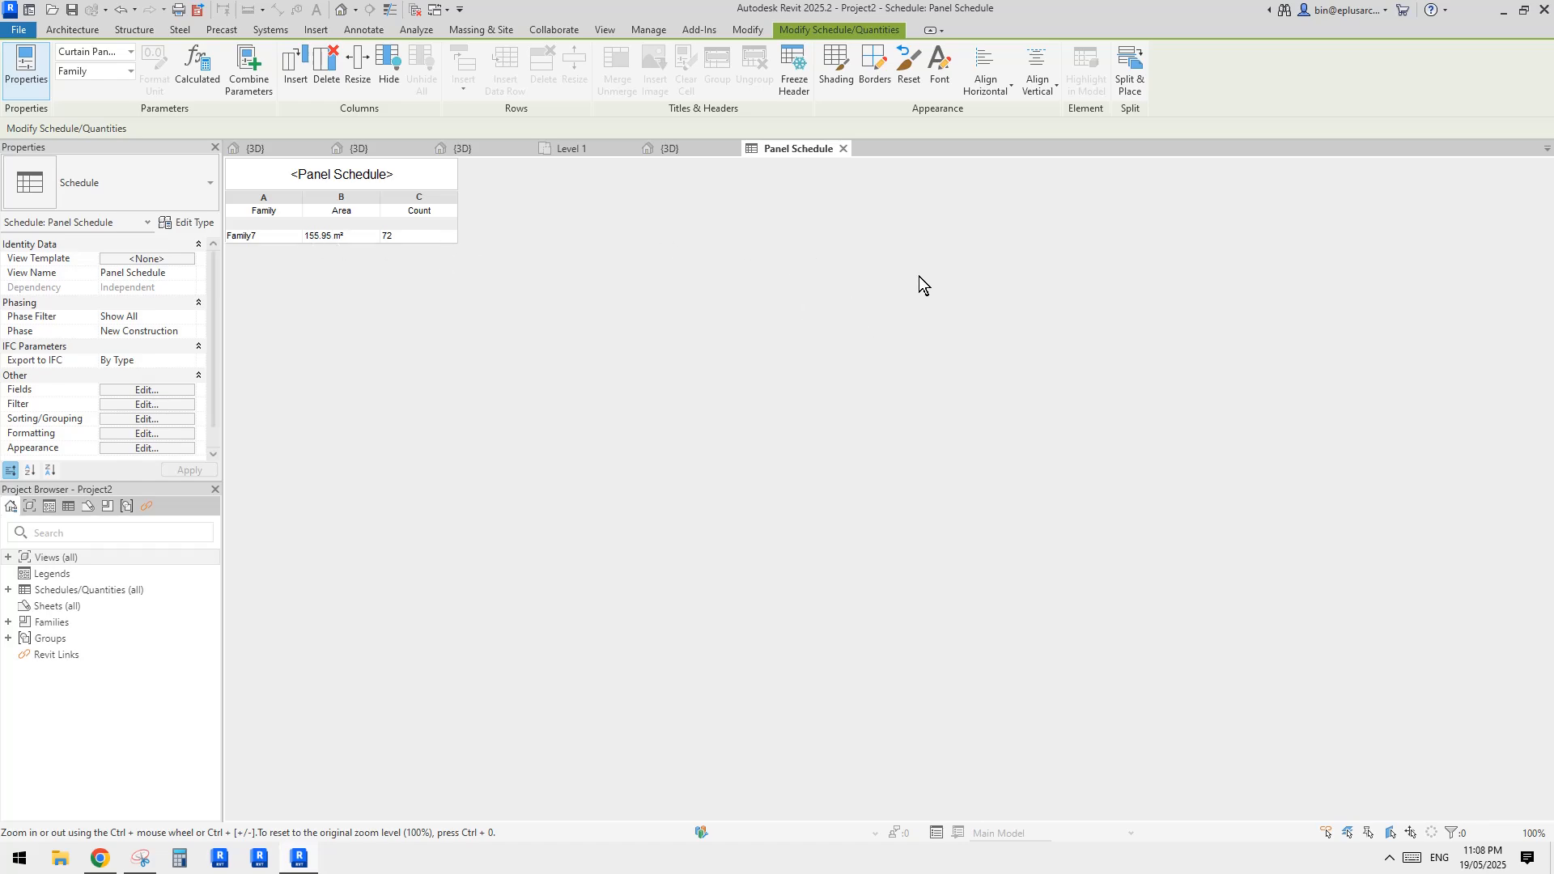
left_click(670, 149)
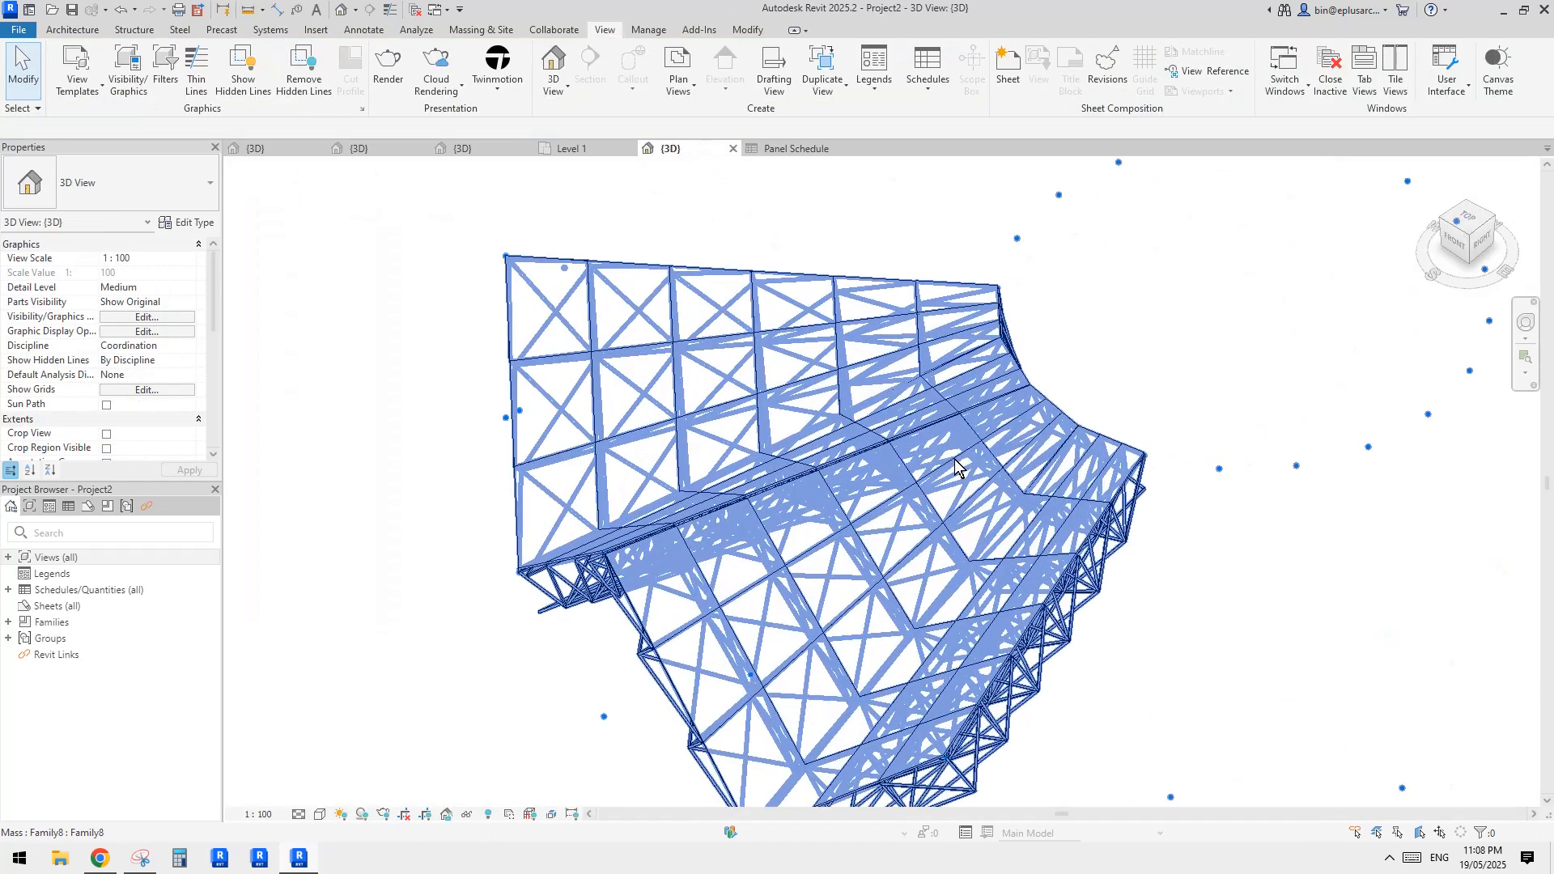
Examine the truss roof in the project's 3D view from the front and from several other angles
scroll(1050, 309, "down", 5)
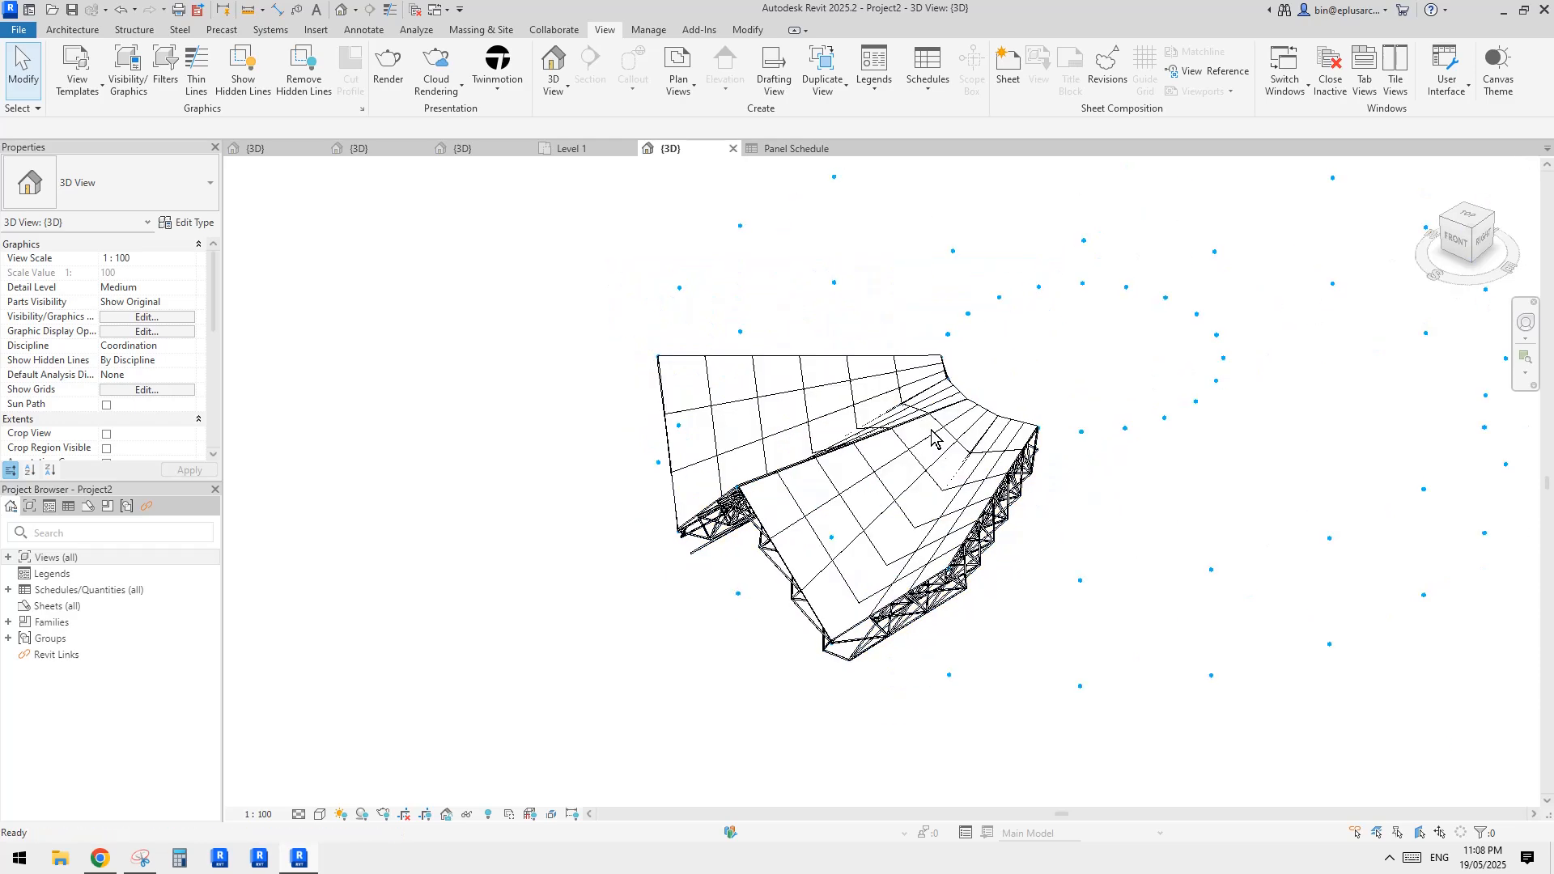
left_click(936, 479)
middle_click_drag(936, 480, 741, 486, "shift")
left_click(740, 478)
scroll(1048, 518, "up", 5)
scroll(1136, 374, "down", 4)
middle_click_drag(1136, 374, 1027, 560)
scroll(1026, 561, "up", 3)
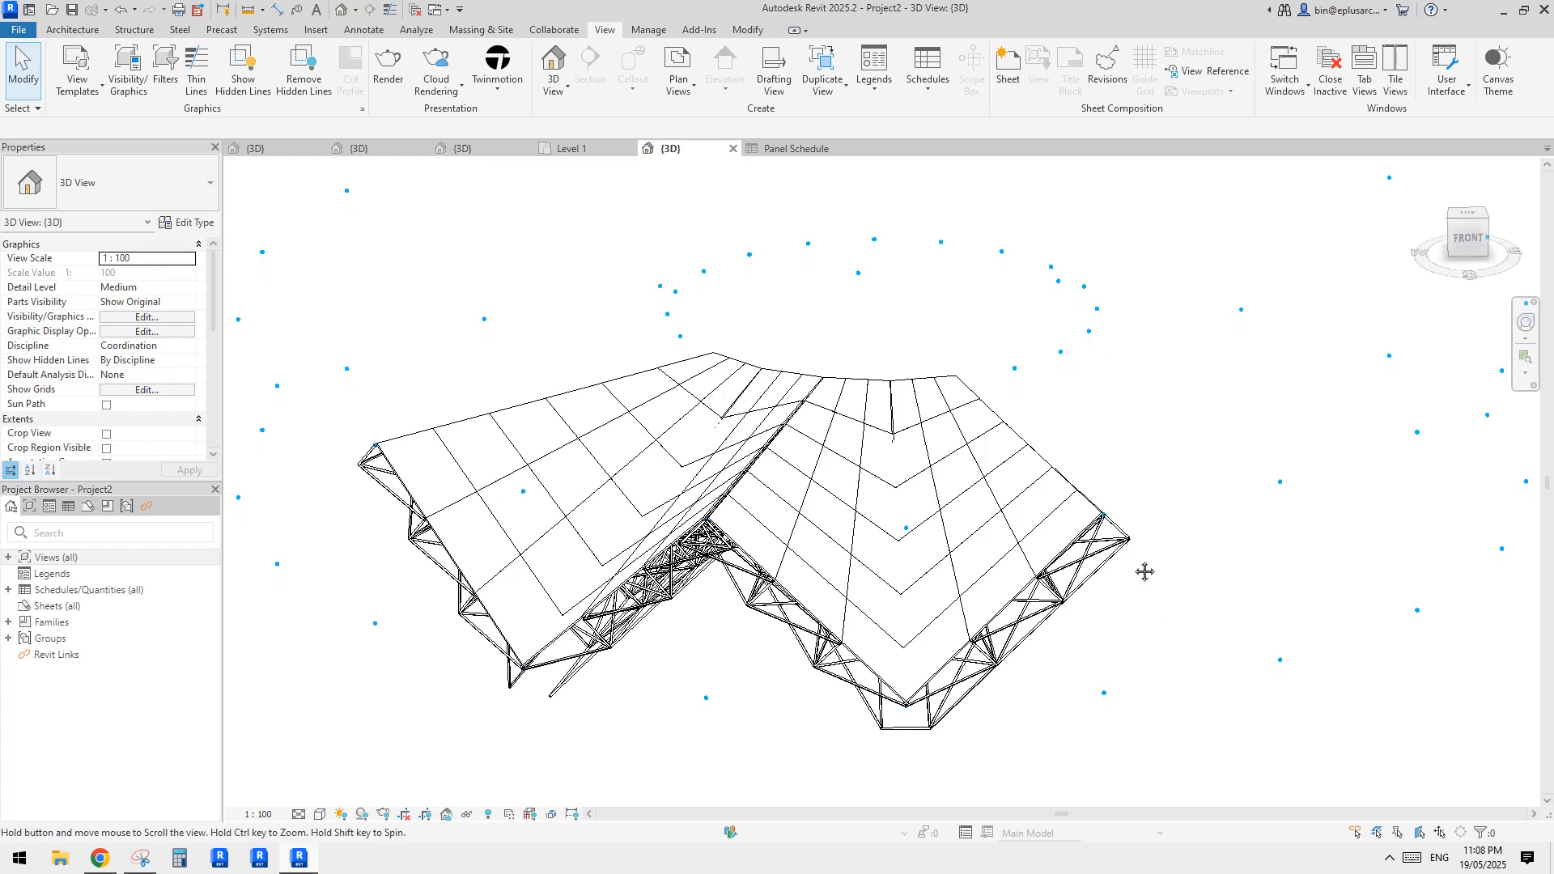
In the 3D view's graphic display options, enable smooth lines with anti-aliasing and set silhouettes to Medium Lines
key("g")
key("d")
left_click(1052, 181)
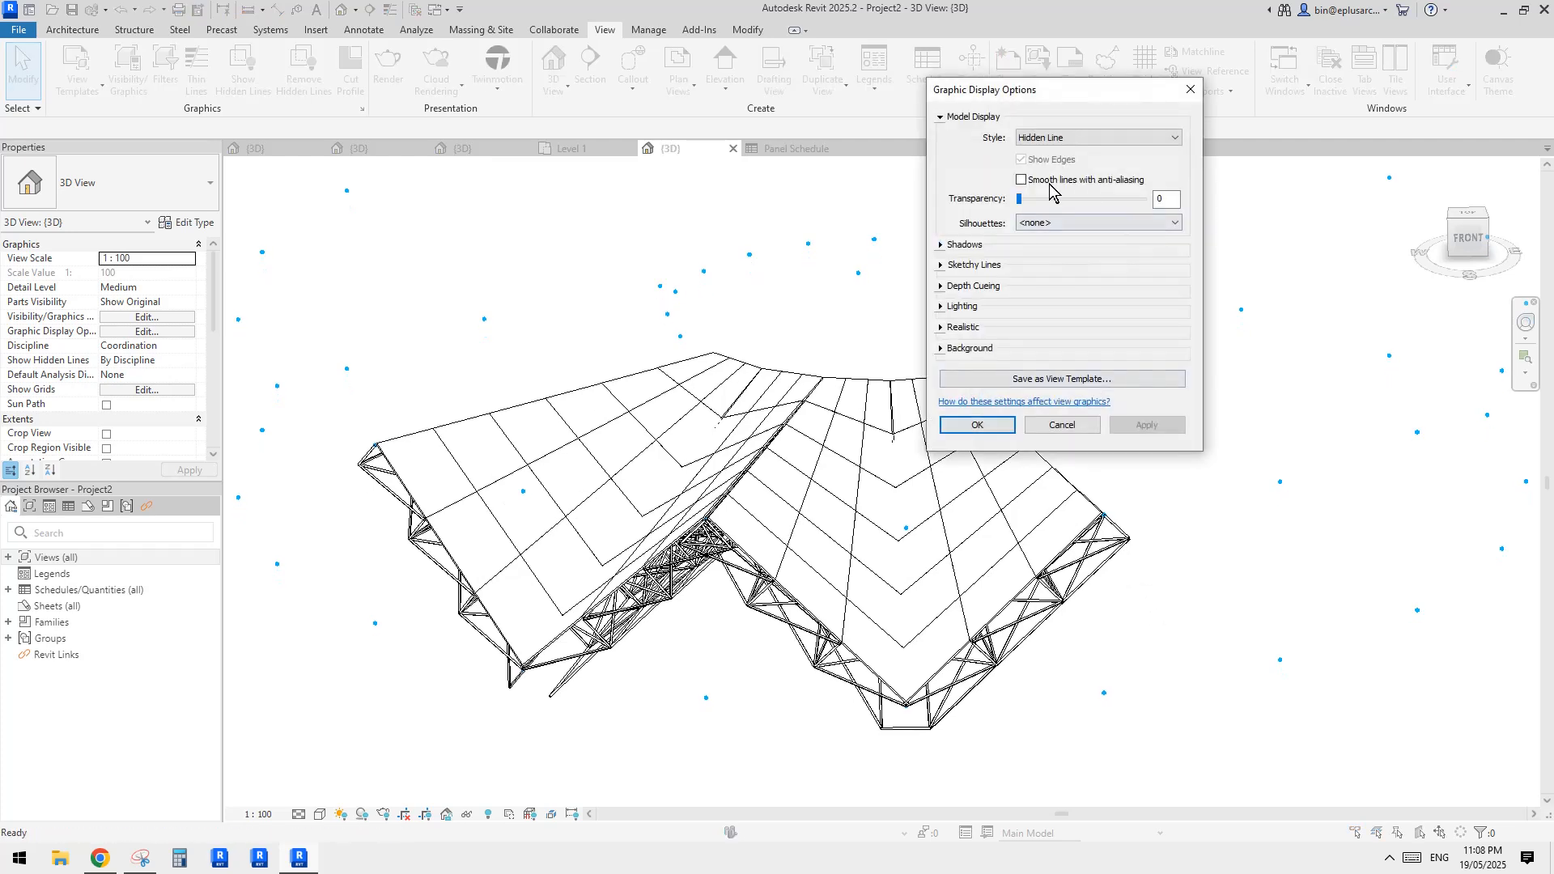
left_click(941, 308)
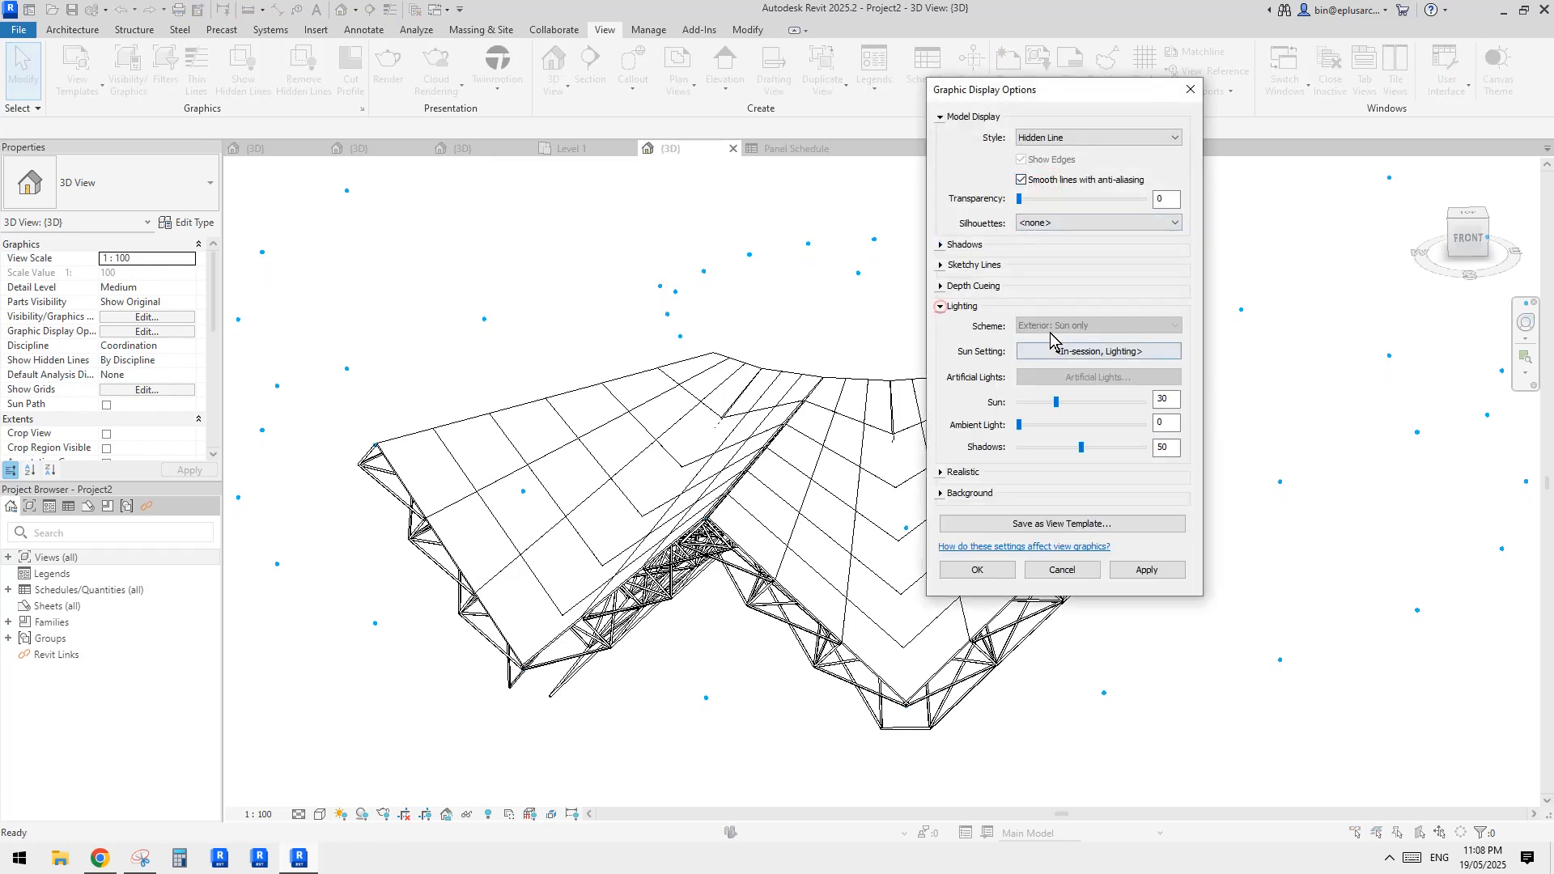
left_click(1052, 223)
left_click(1050, 311)
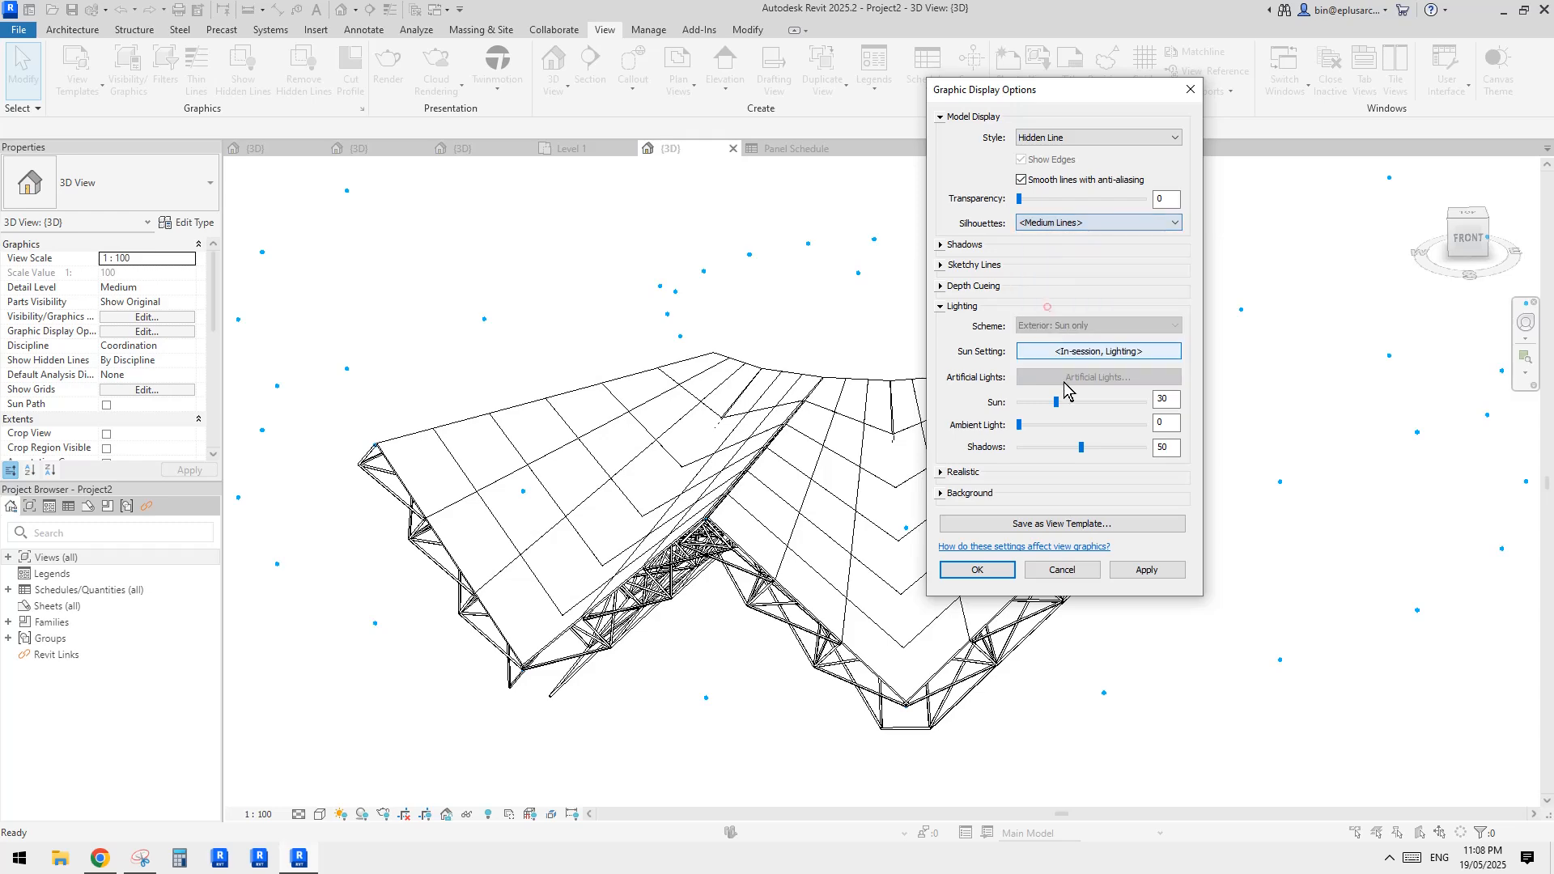
Set the view's lighting to shadows 30, ambient light 20 and sun 50
left_click(1065, 447)
left_click(1071, 421)
left_click(1088, 402)
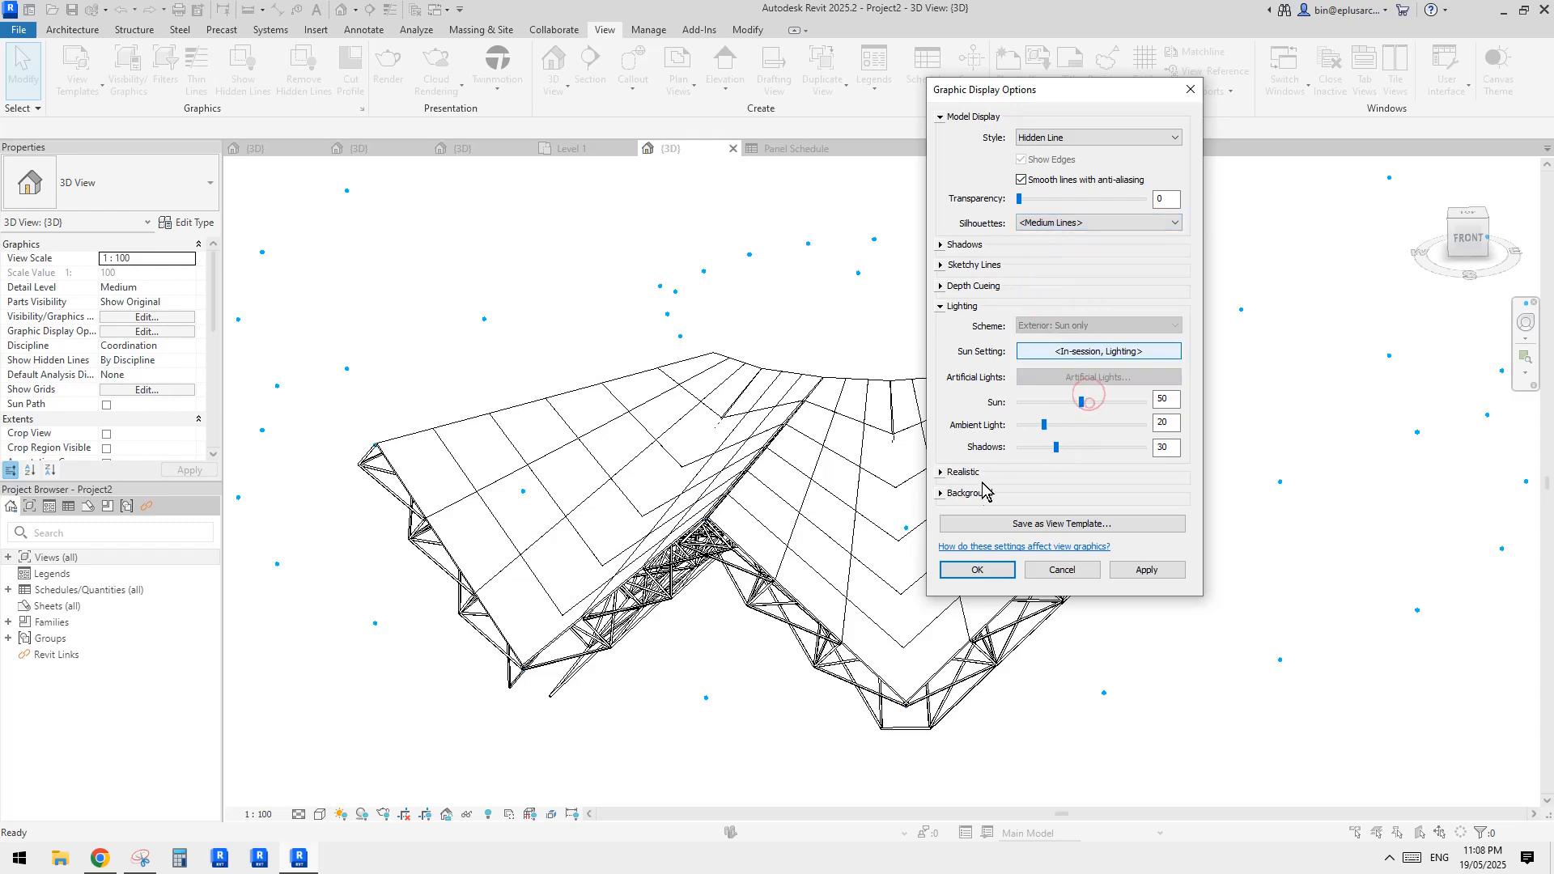
Give the 3D view a gradient background with ground color RGB 064-128-128 and apply the display settings
left_click(942, 493)
left_click(1059, 516)
left_click(1054, 543)
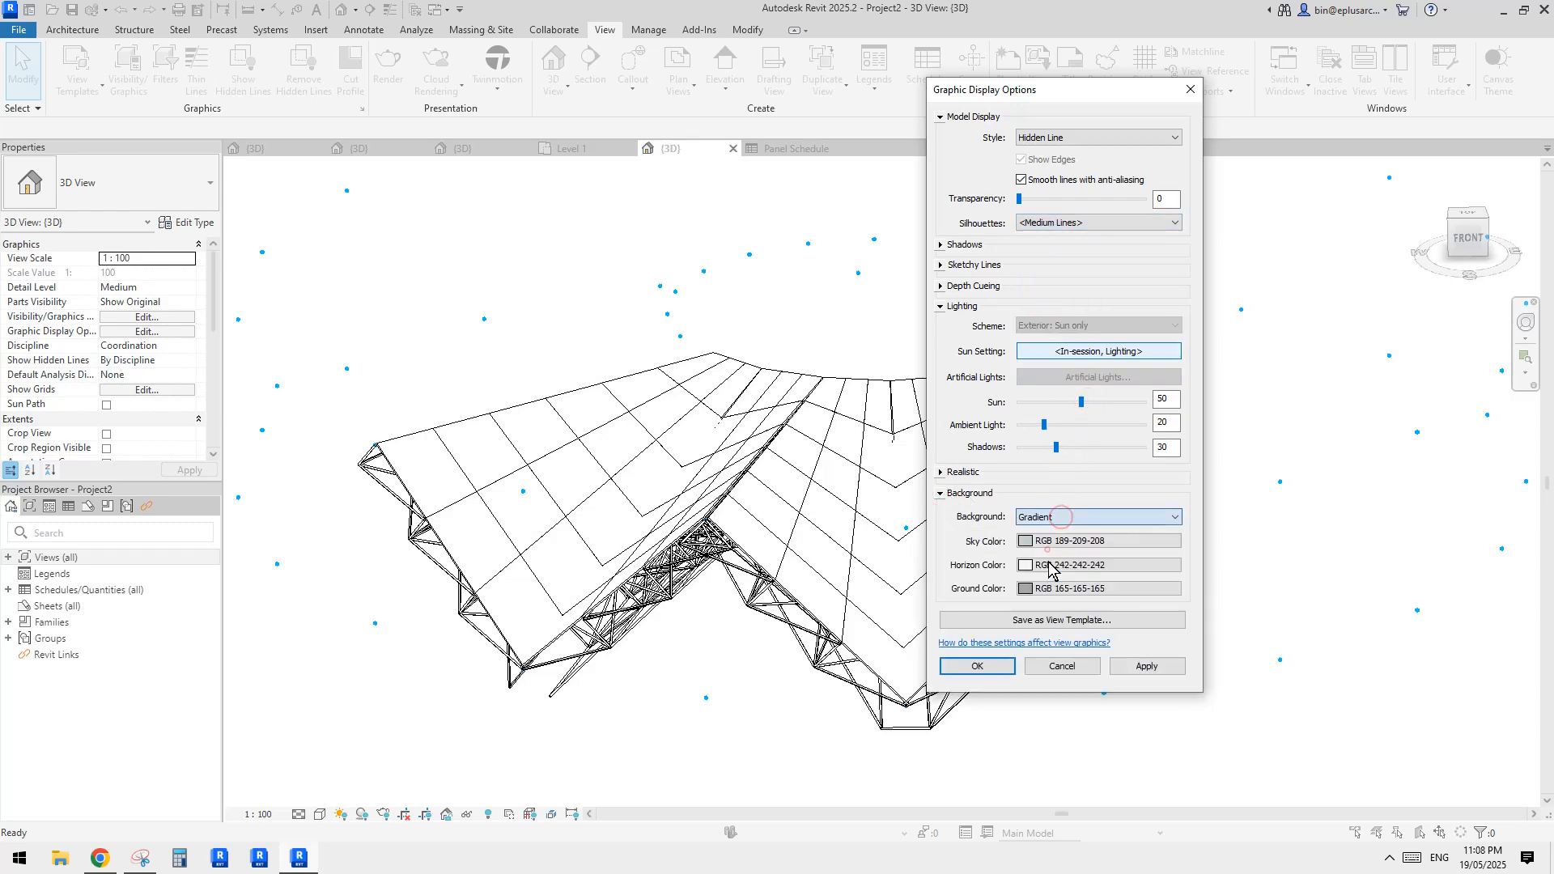
left_click(1052, 588)
left_click(981, 364)
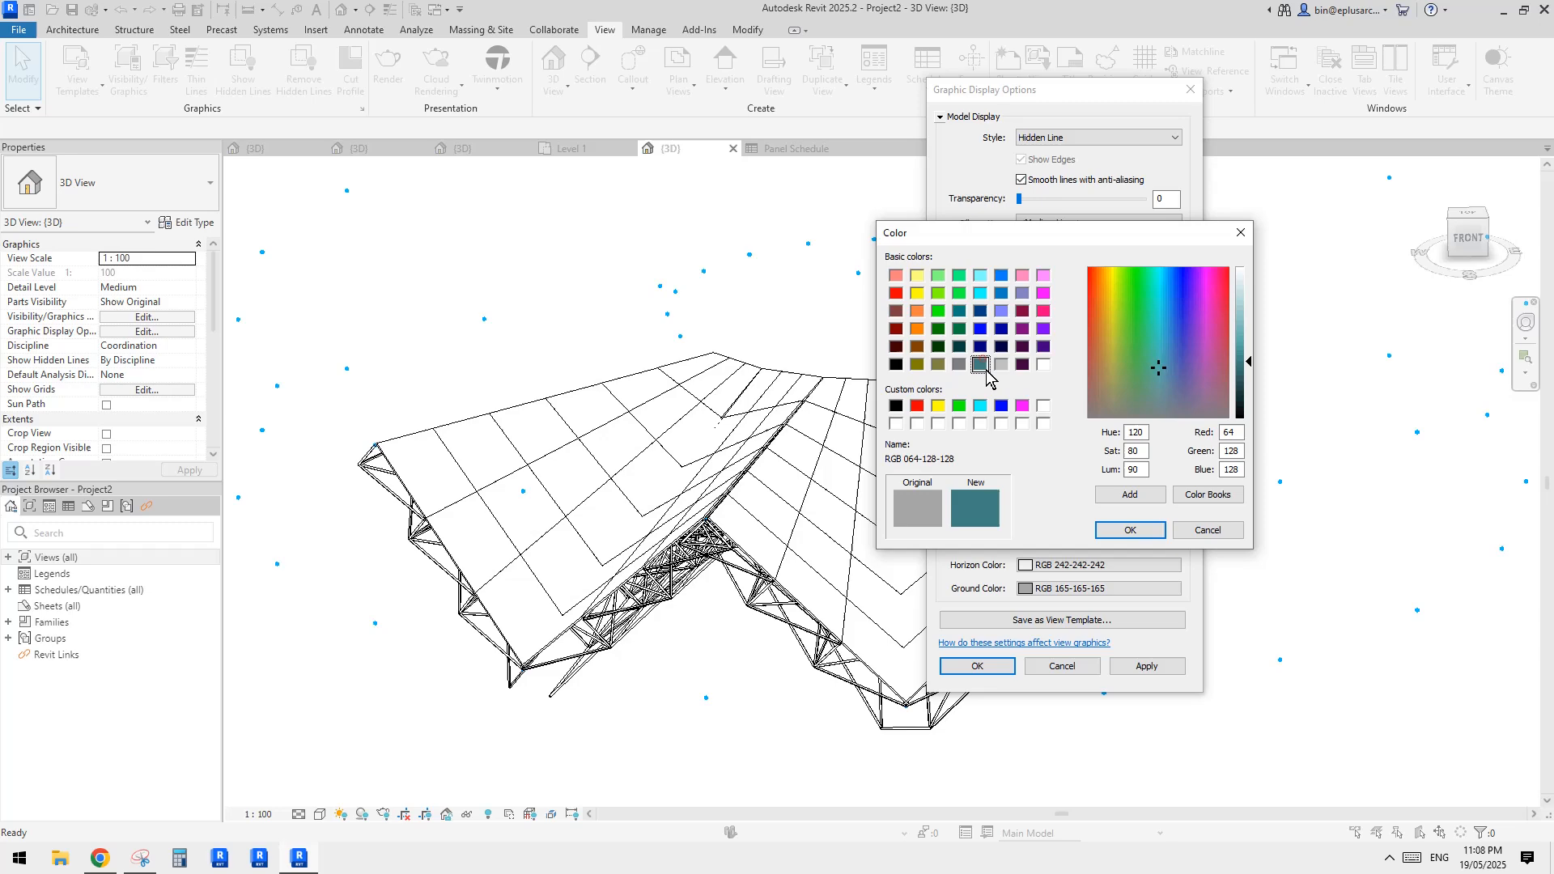
left_click(1130, 530)
left_click(1147, 666)
left_click(978, 666)
Inspect the roof with its new display style up close and from different angles
scroll(1093, 558, "up", 2)
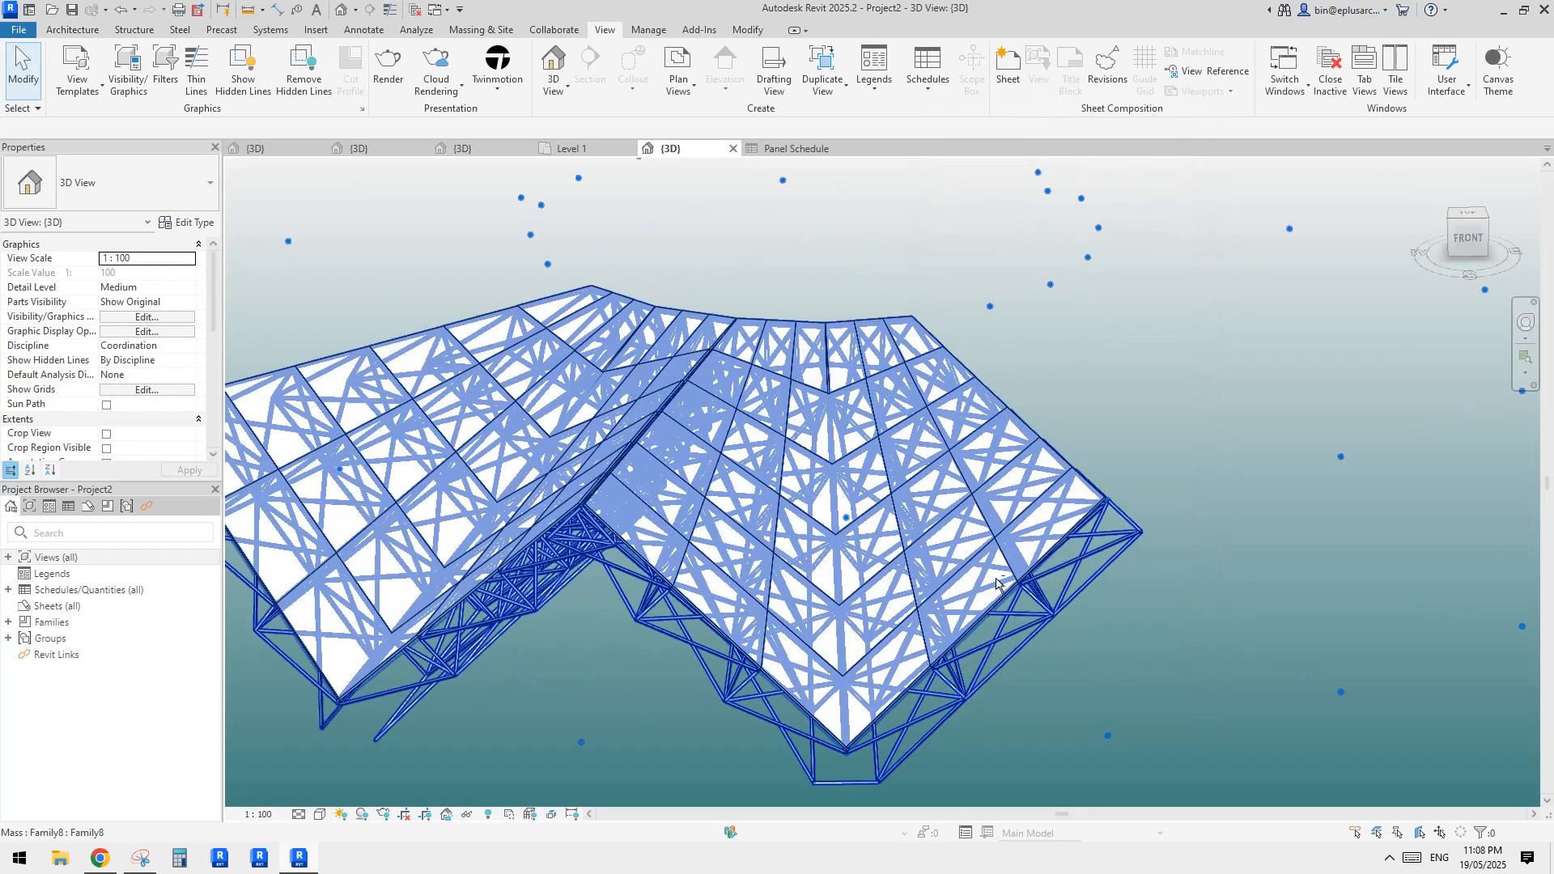
left_click(899, 558)
middle_click_drag(899, 558, 985, 479)
scroll(1119, 492, "down", 2)
left_click(1187, 520)
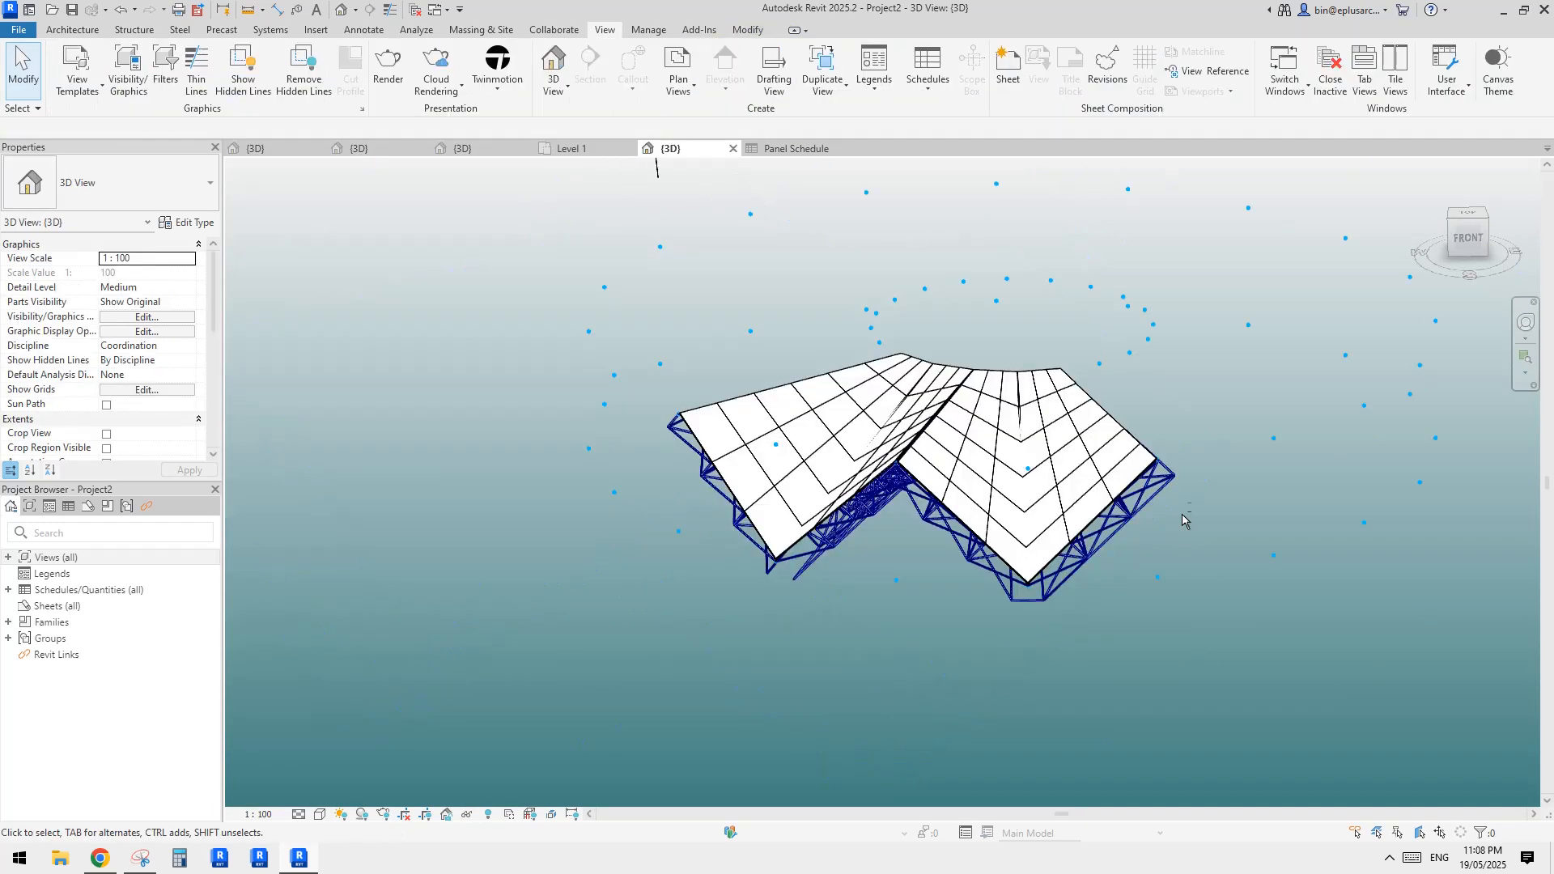
middle_click_drag(1187, 521, 1194, 491, "shift")
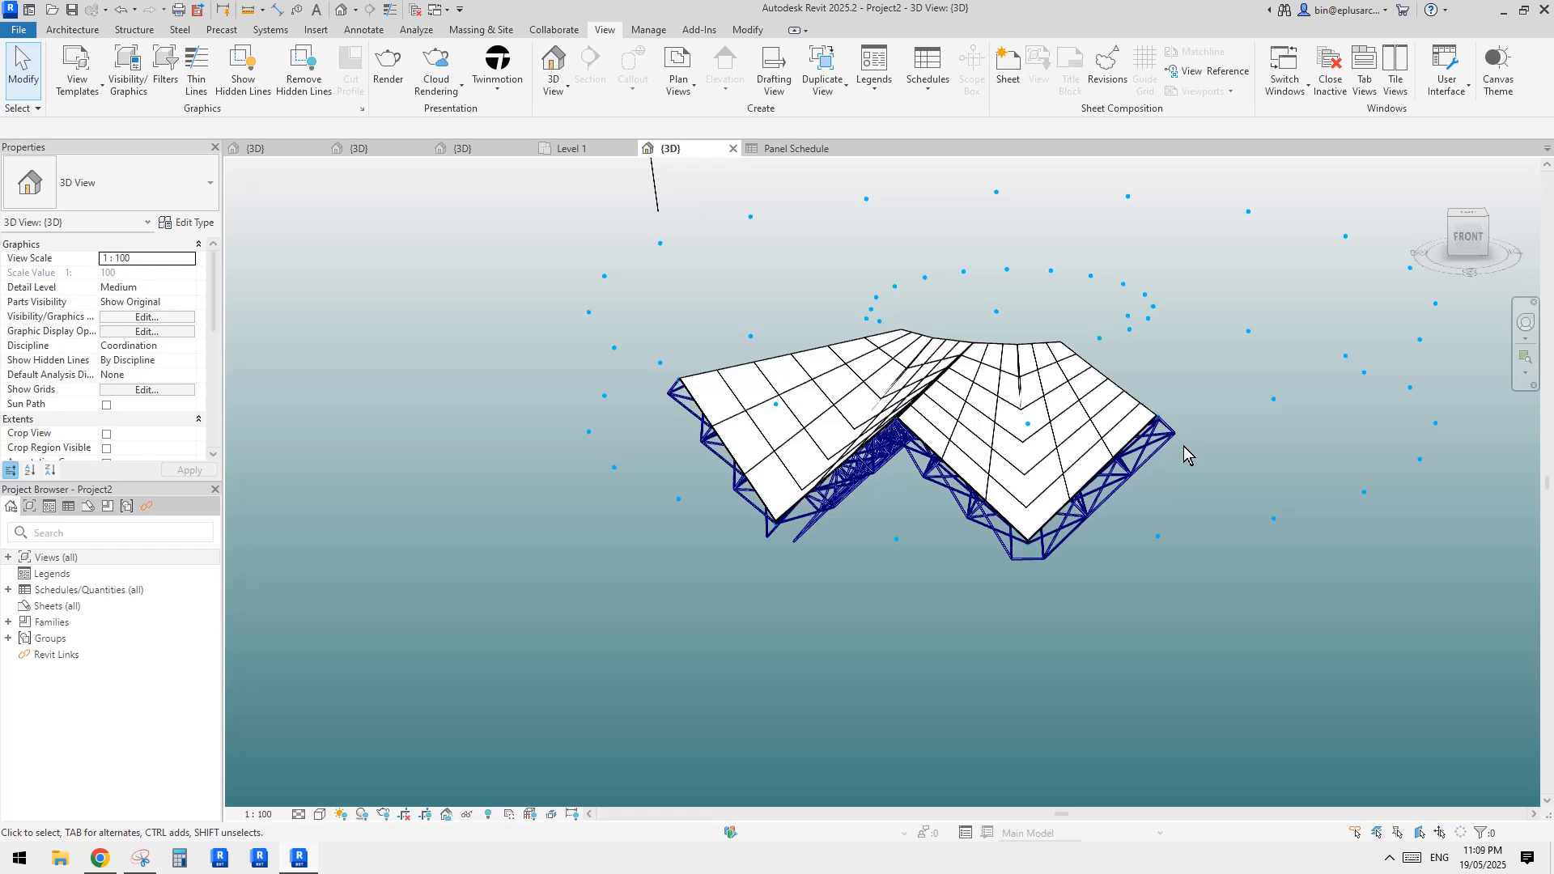
scroll(1189, 429, "up", 4)
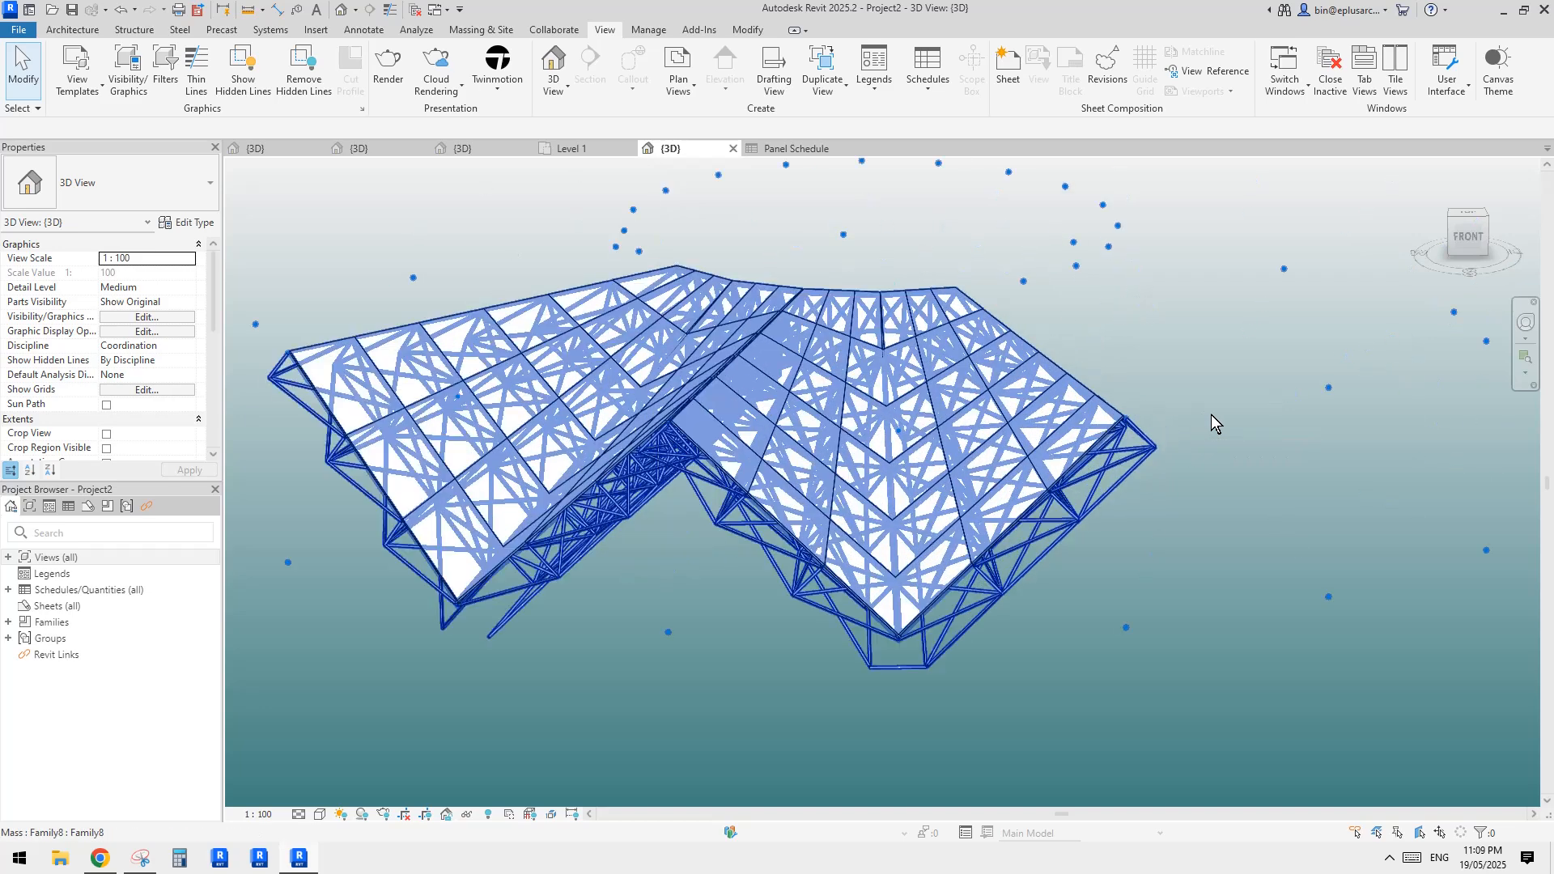